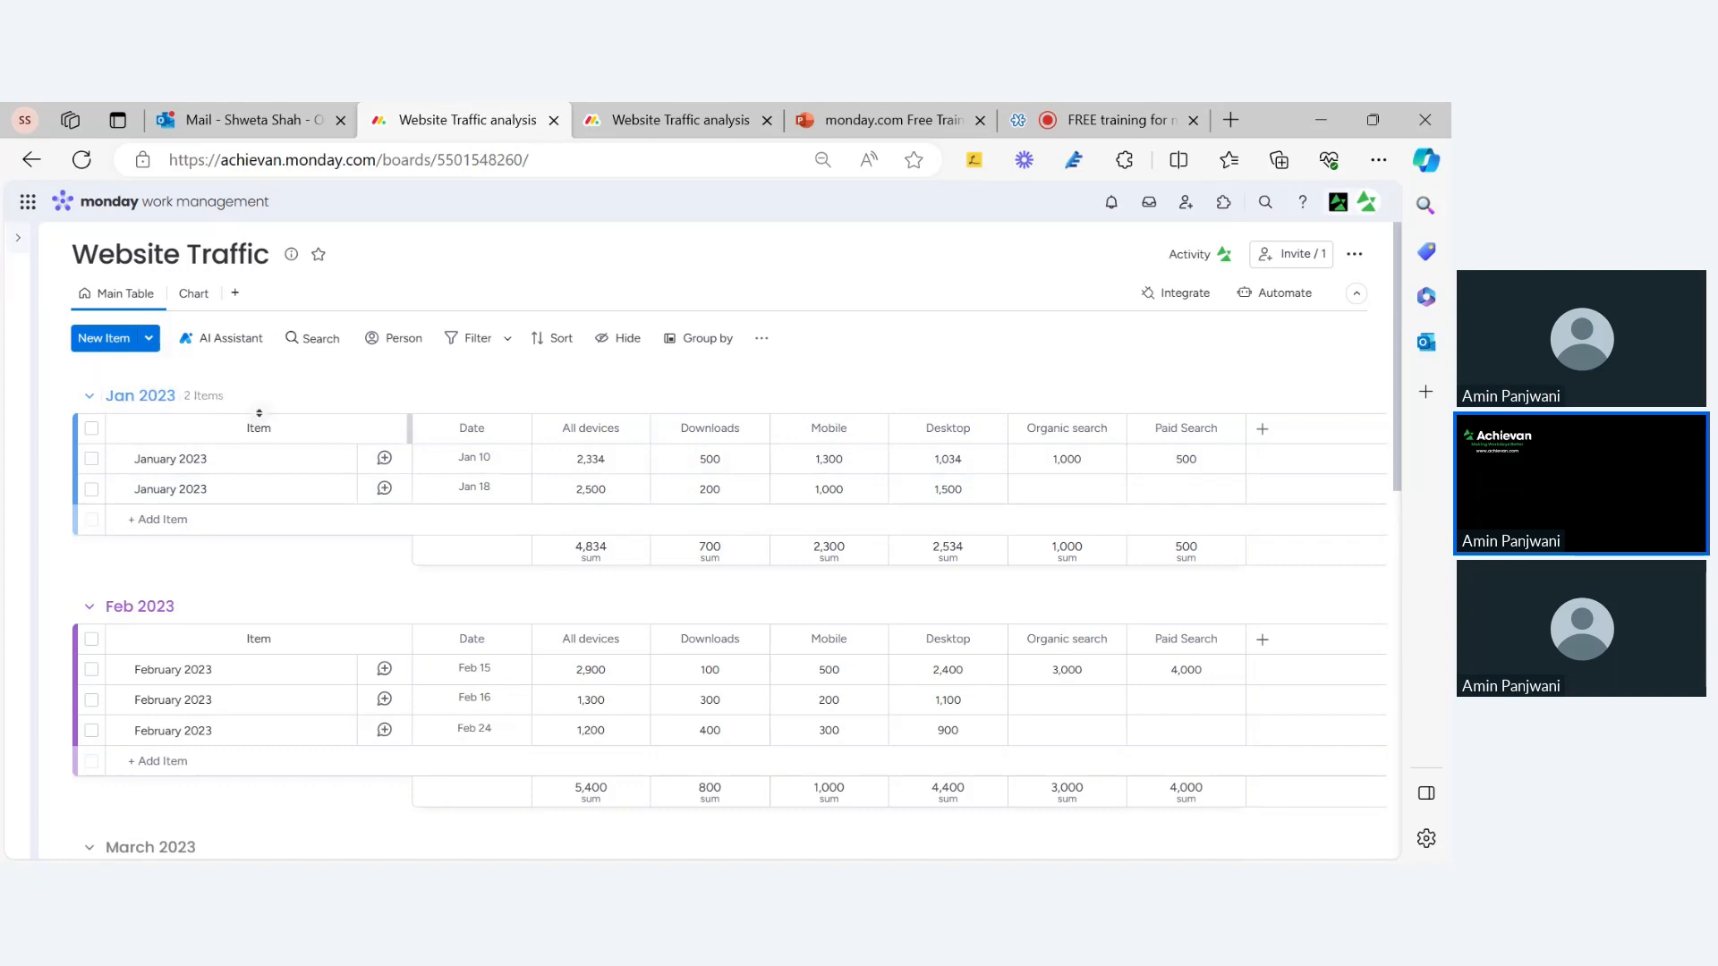
# Examine the monthly groups and their traffic columns in the Website Traffic board's main table
pyautogui.scroll(-5, 188, 537)
pyautogui.scroll(-3, 184, 575)
pyautogui.scroll(10, 184, 576)
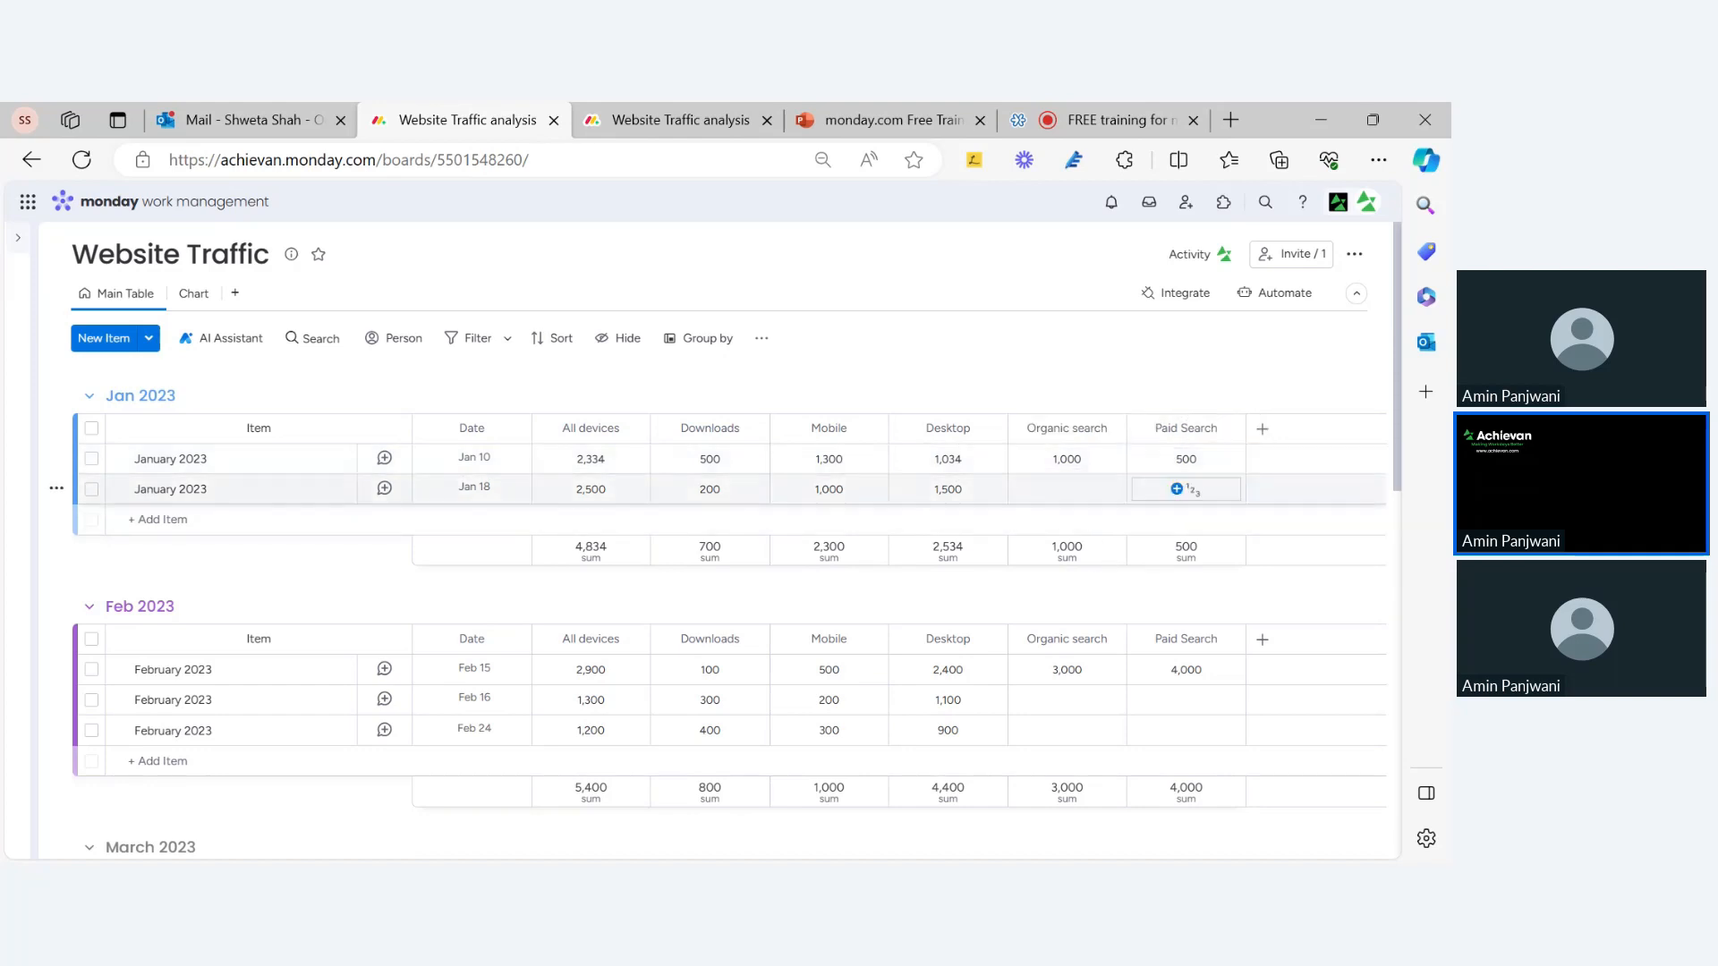
pyautogui.scroll(-2, 1185, 669)
pyautogui.scroll(3, 1151, 671)
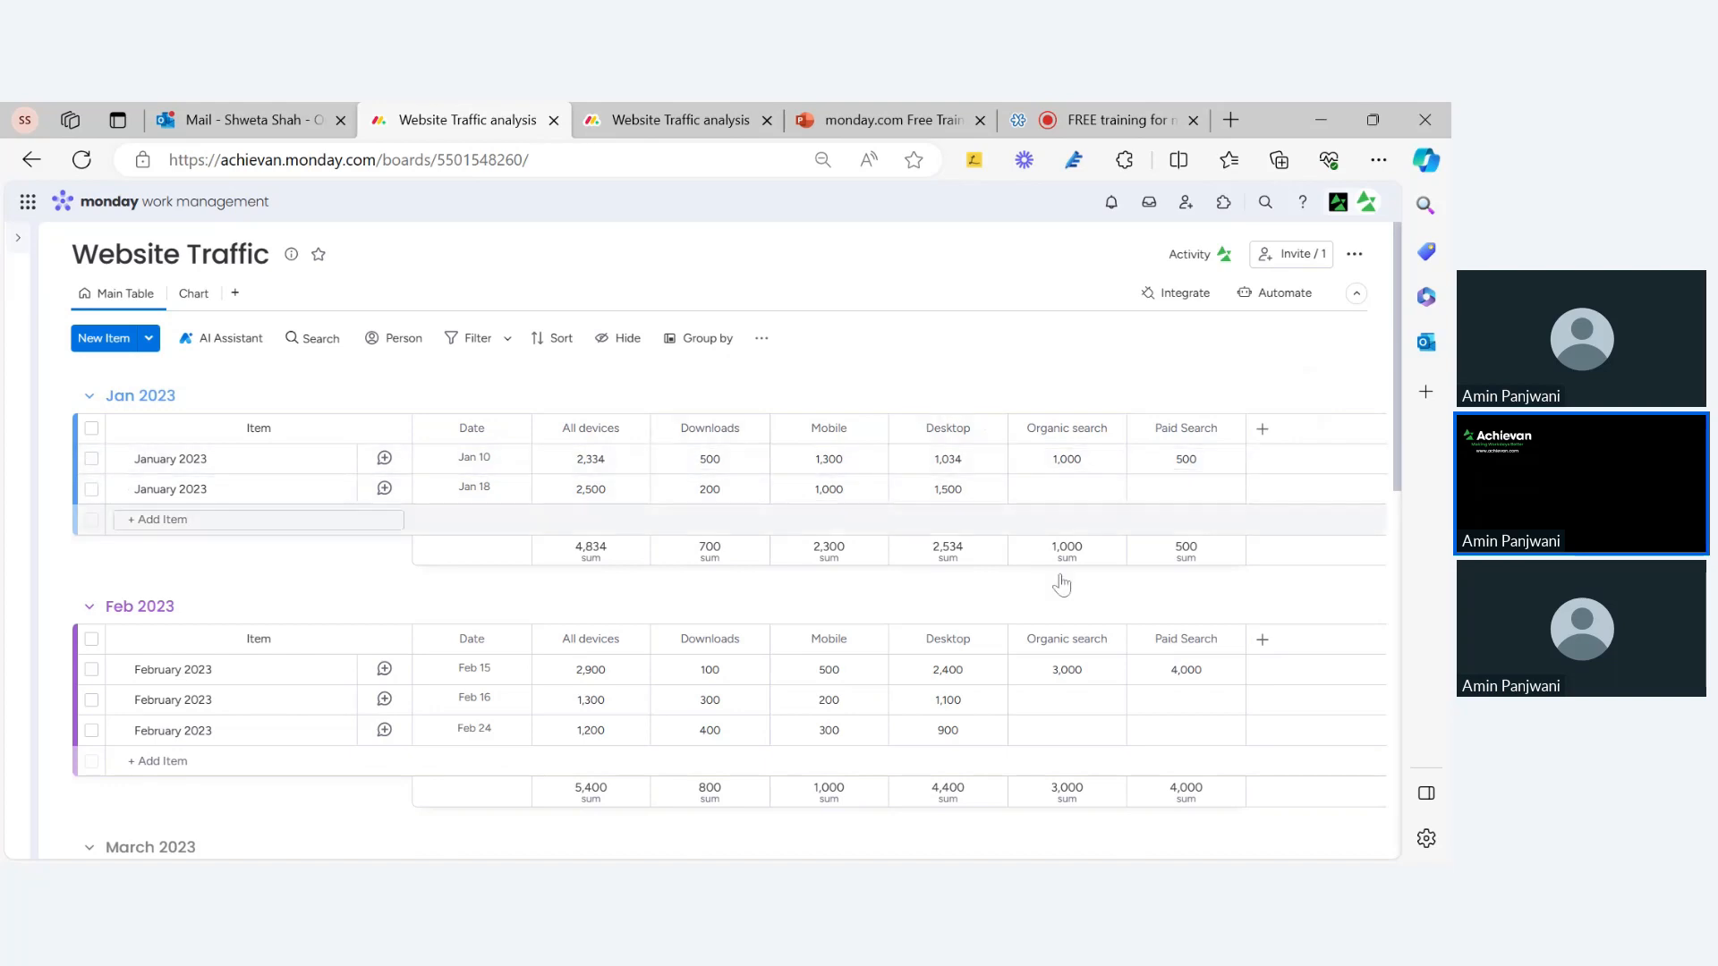
pyautogui.scroll(-3, 802, 590)
pyautogui.scroll(1, 802, 581)
pyautogui.scroll(2, 801, 581)
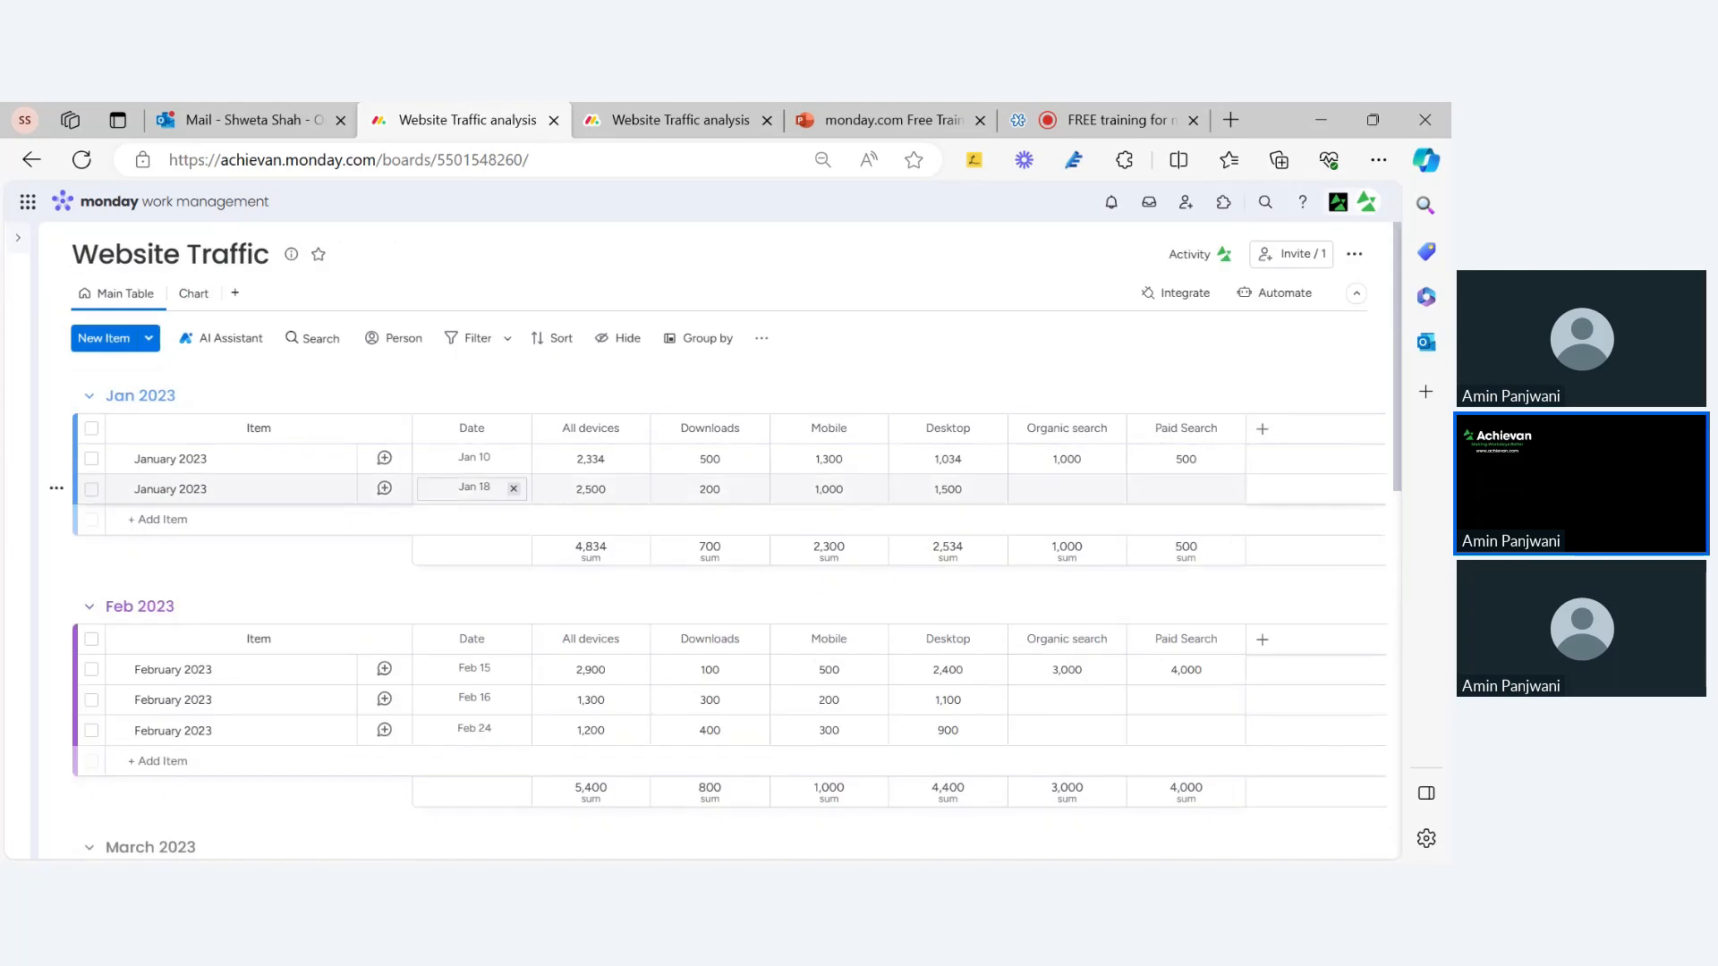
pyautogui.moveTo(1399, 351)
pyautogui.mouseDown()
pyautogui.moveTo(1403, 370)
pyautogui.moveTo(1403, 344)
pyautogui.mouseUp()
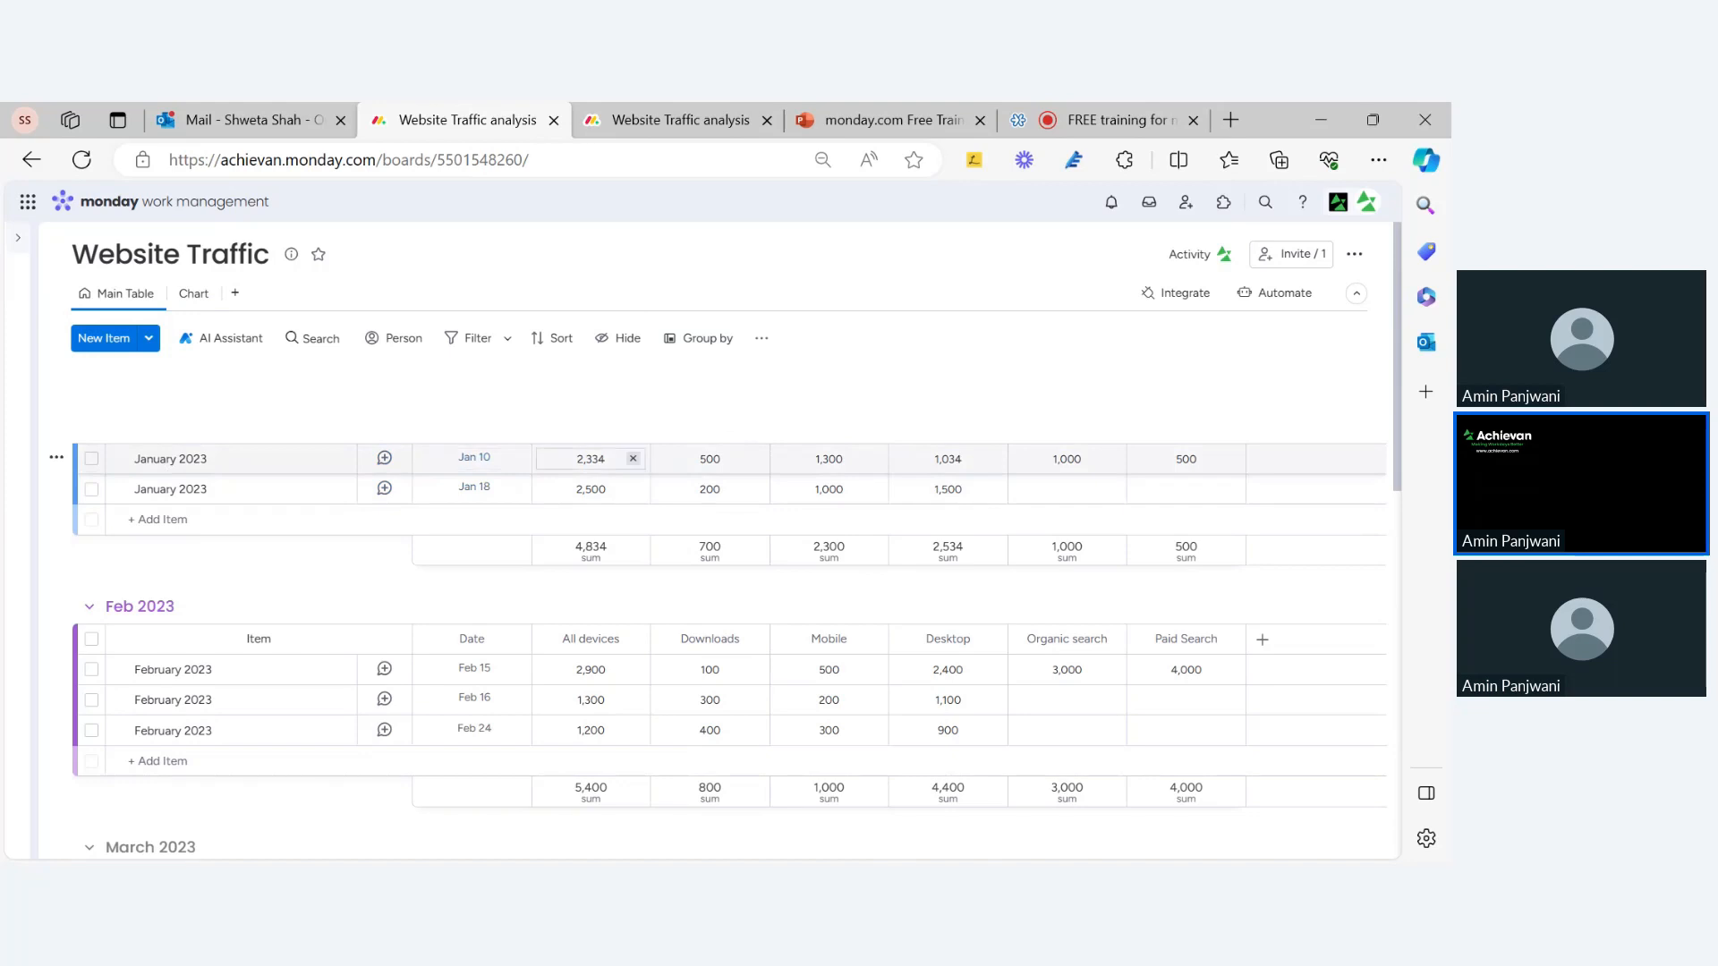
pyautogui.moveTo(27, 465)
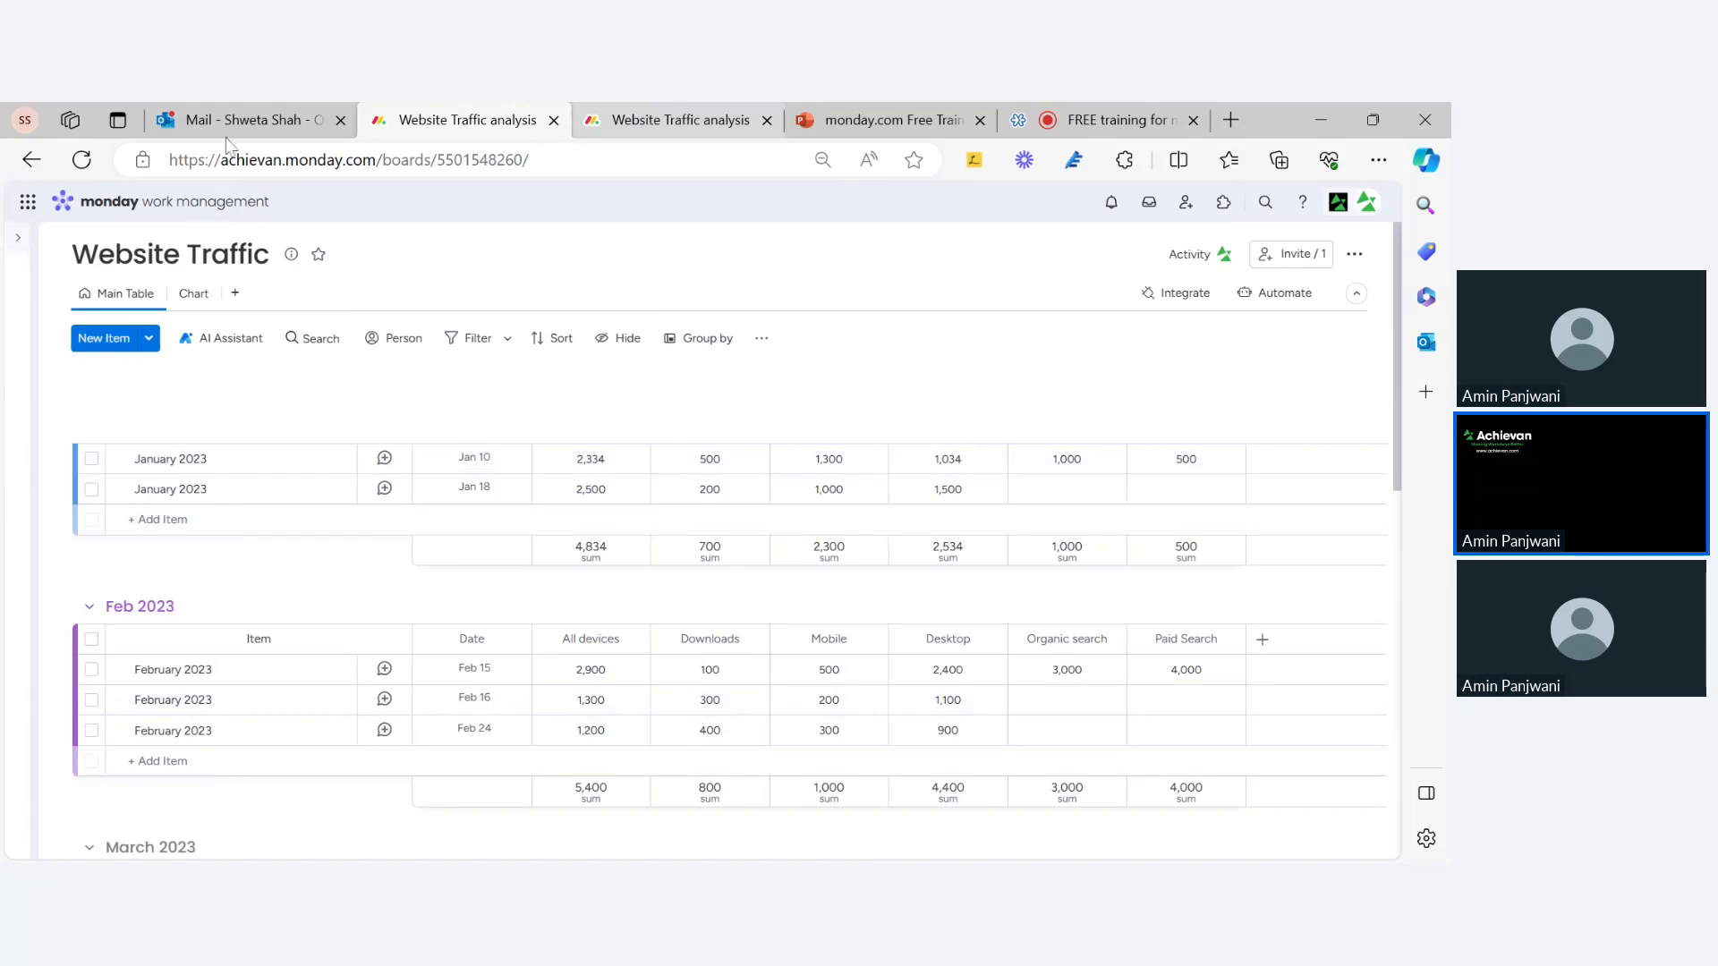
# Open the Website Traffic board's Chart view and examine the item counts by month
pyautogui.click(189, 307)
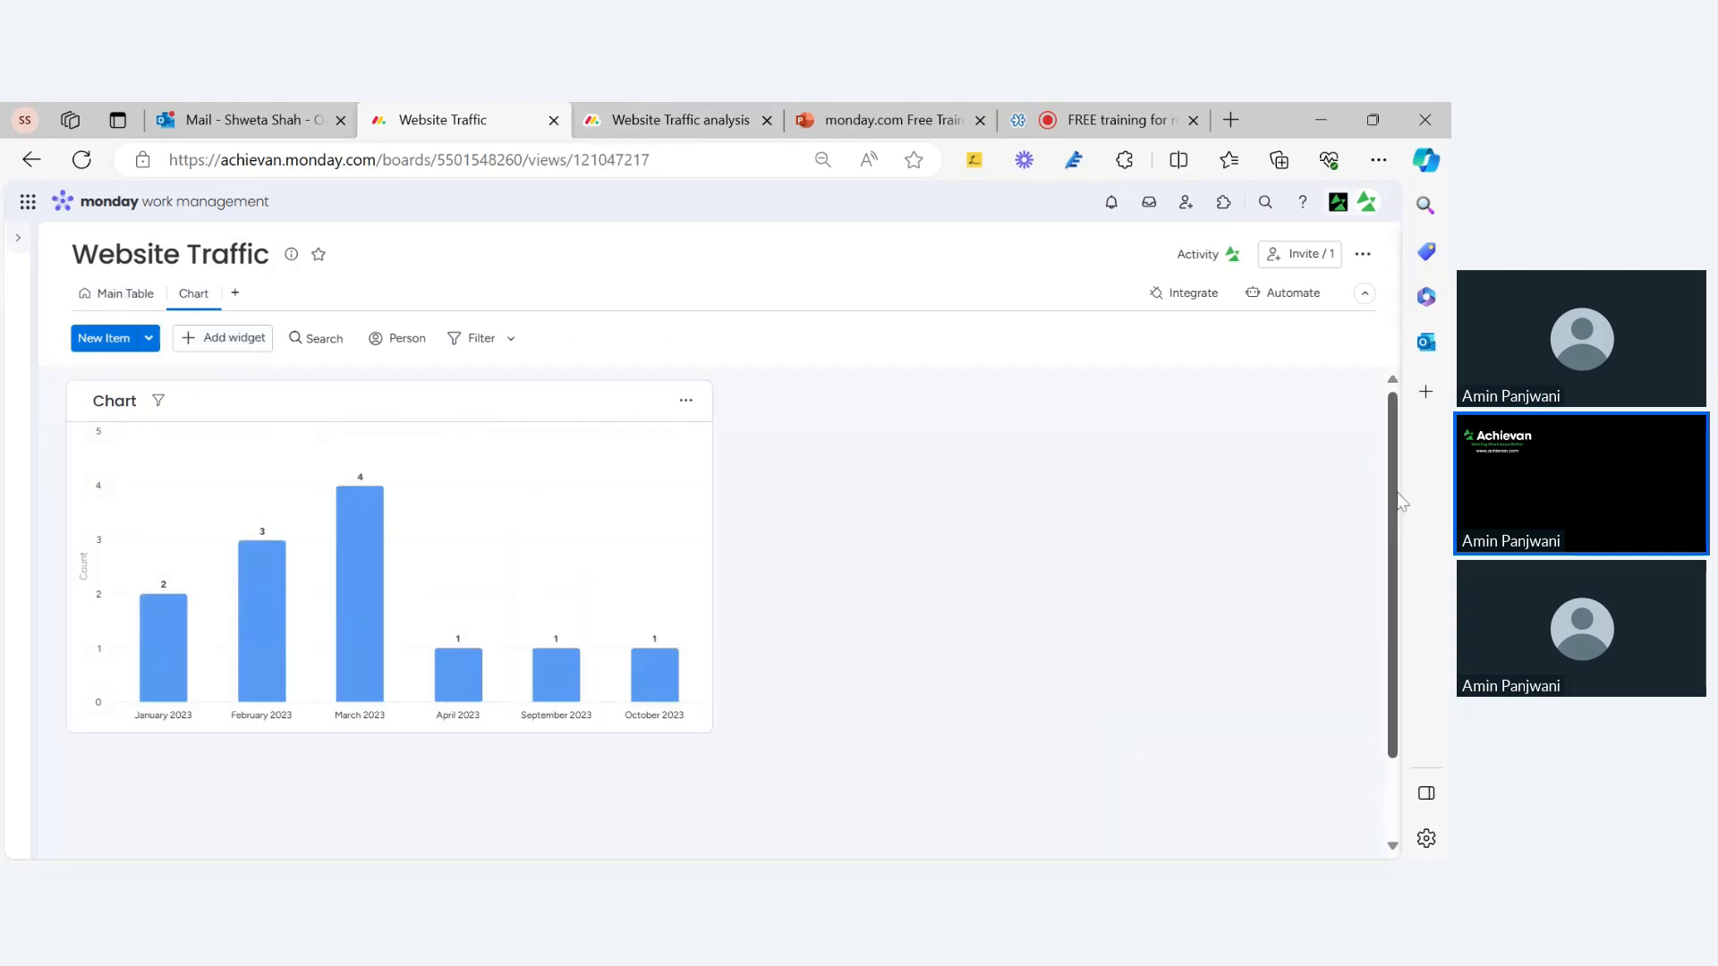
pyautogui.scroll(-1, 1396, 537)
pyautogui.scroll(1, 1354, 537)
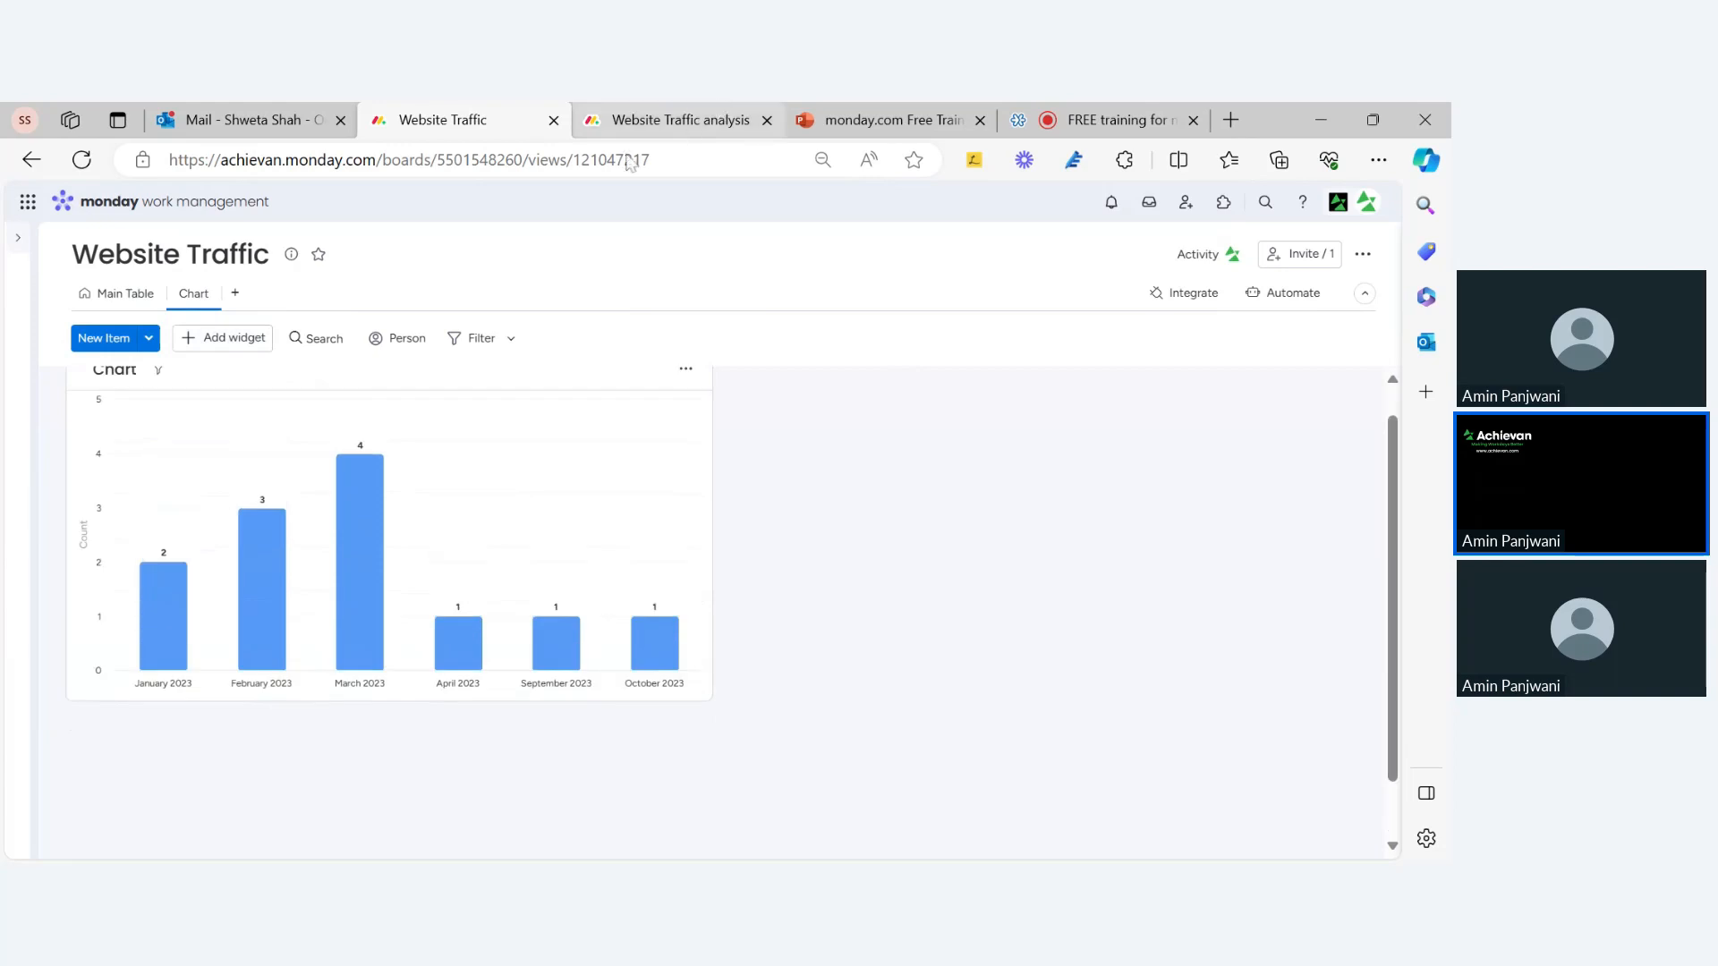
# Return the Website Traffic board to its main table and bring up the Website Traffic analysis dashboard
pyautogui.click(18, 237)
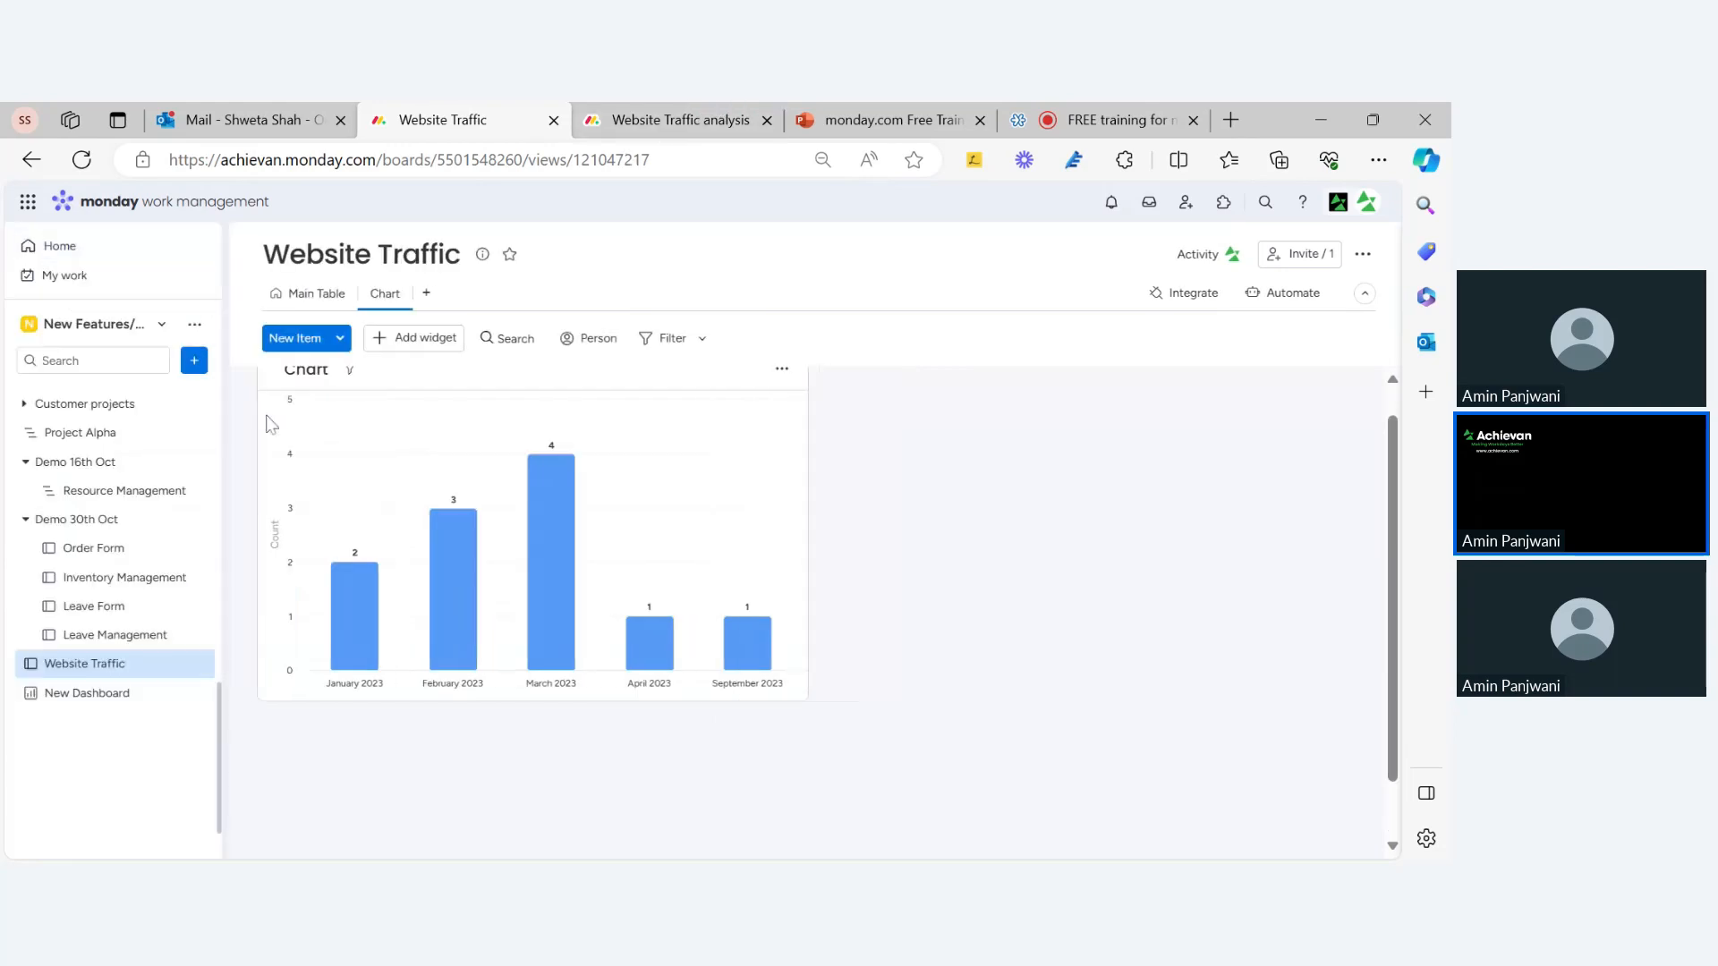
pyautogui.hotkey('ctrl', 'Tab')
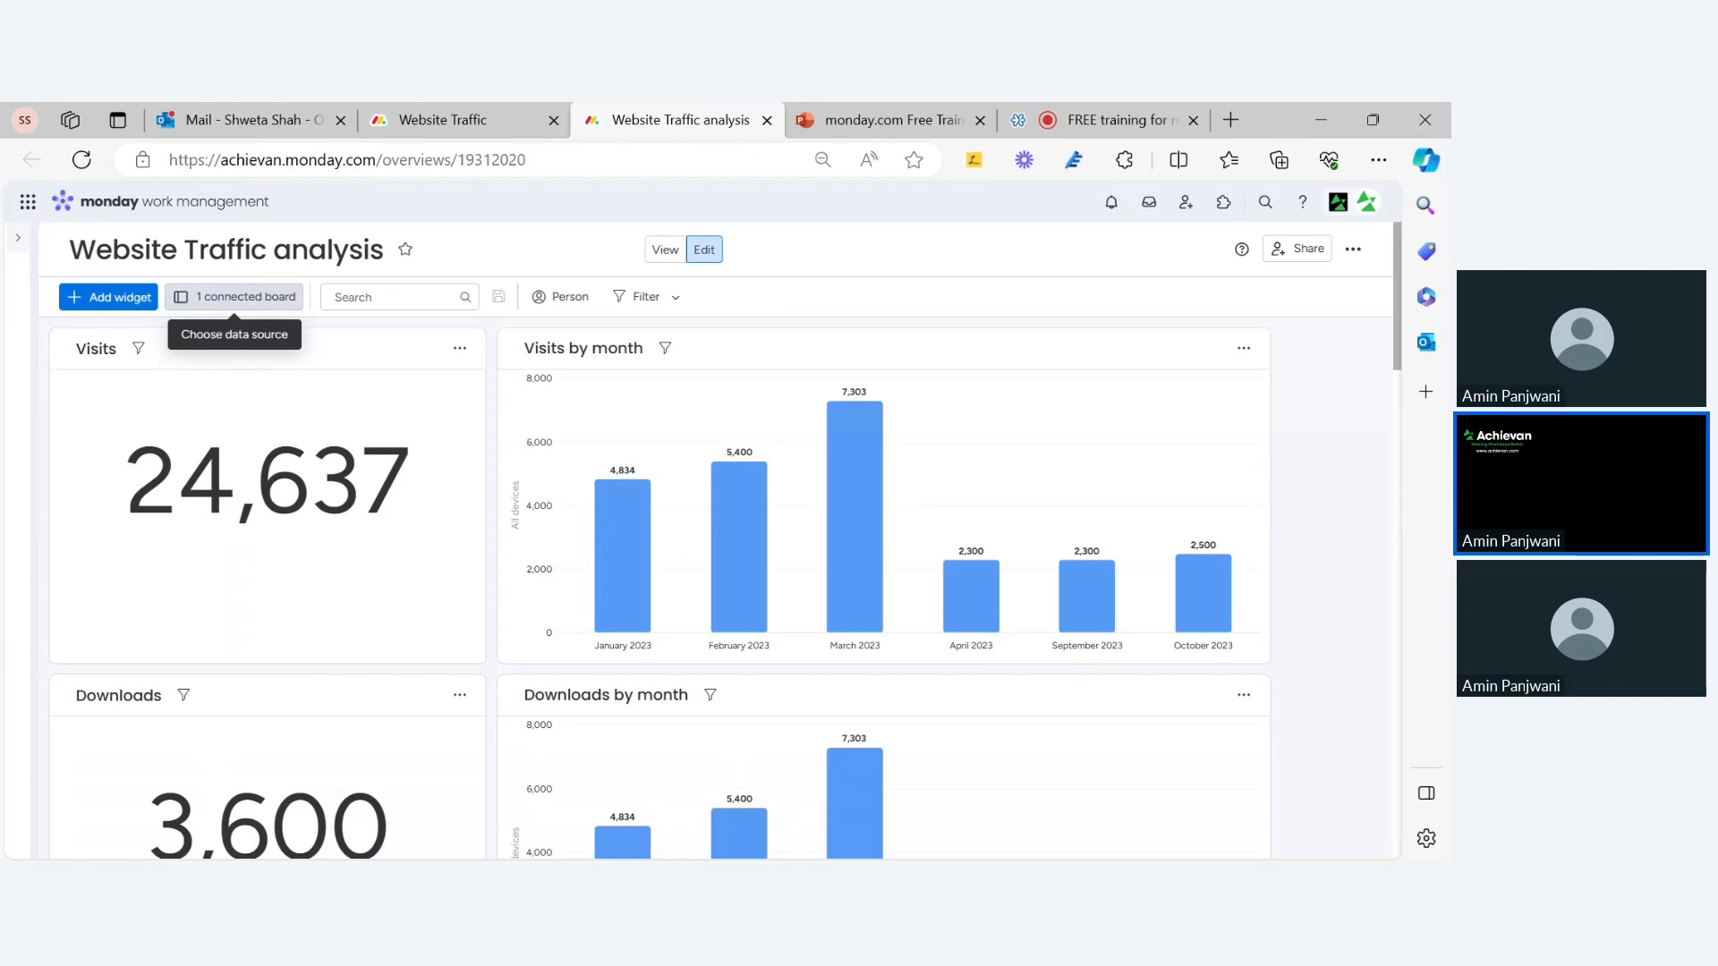
pyautogui.click(444, 132)
pyautogui.click(308, 294)
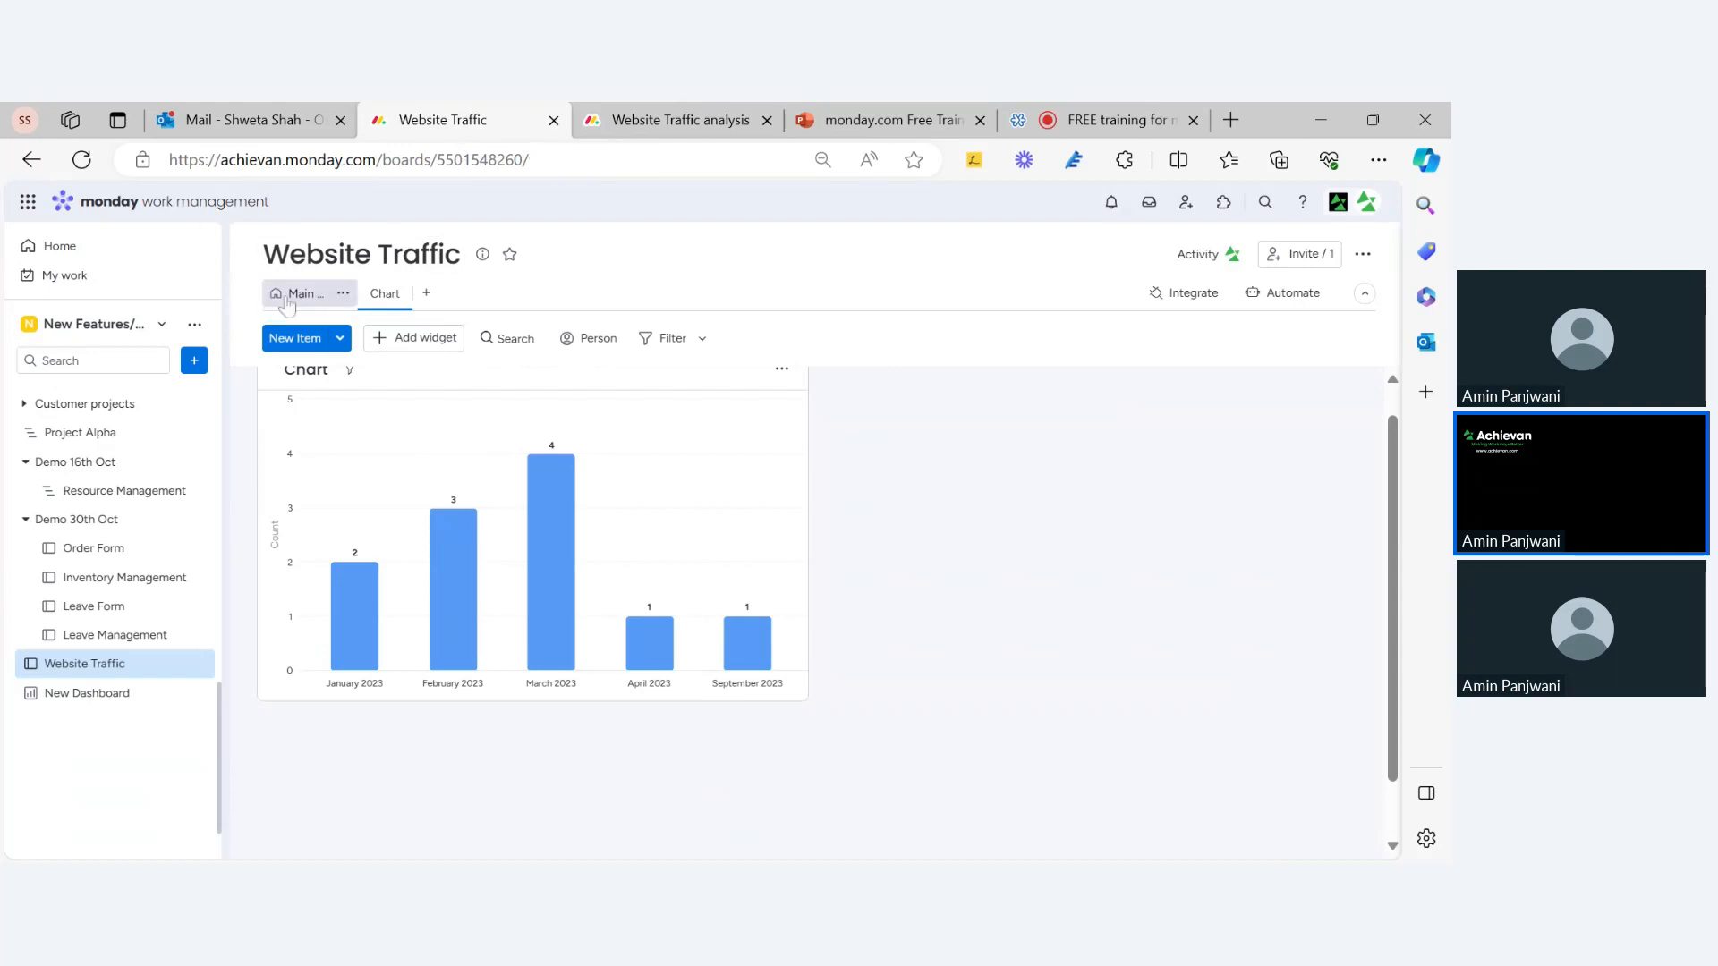
pyautogui.click(208, 242)
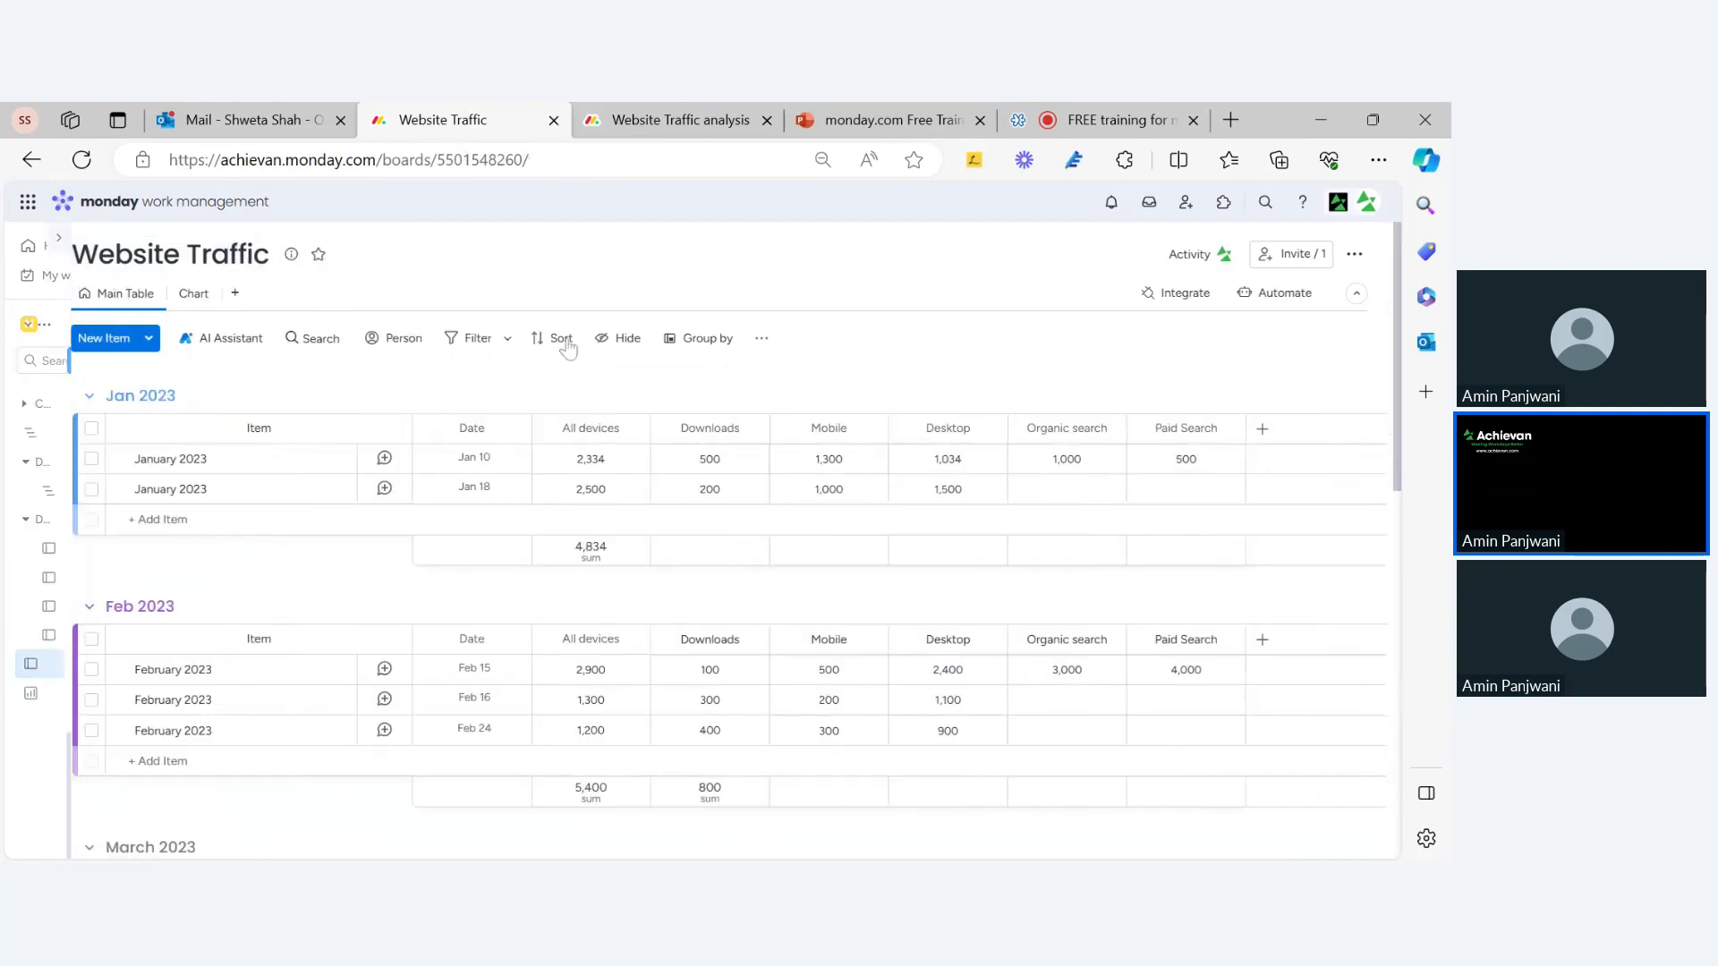
pyautogui.click(653, 119)
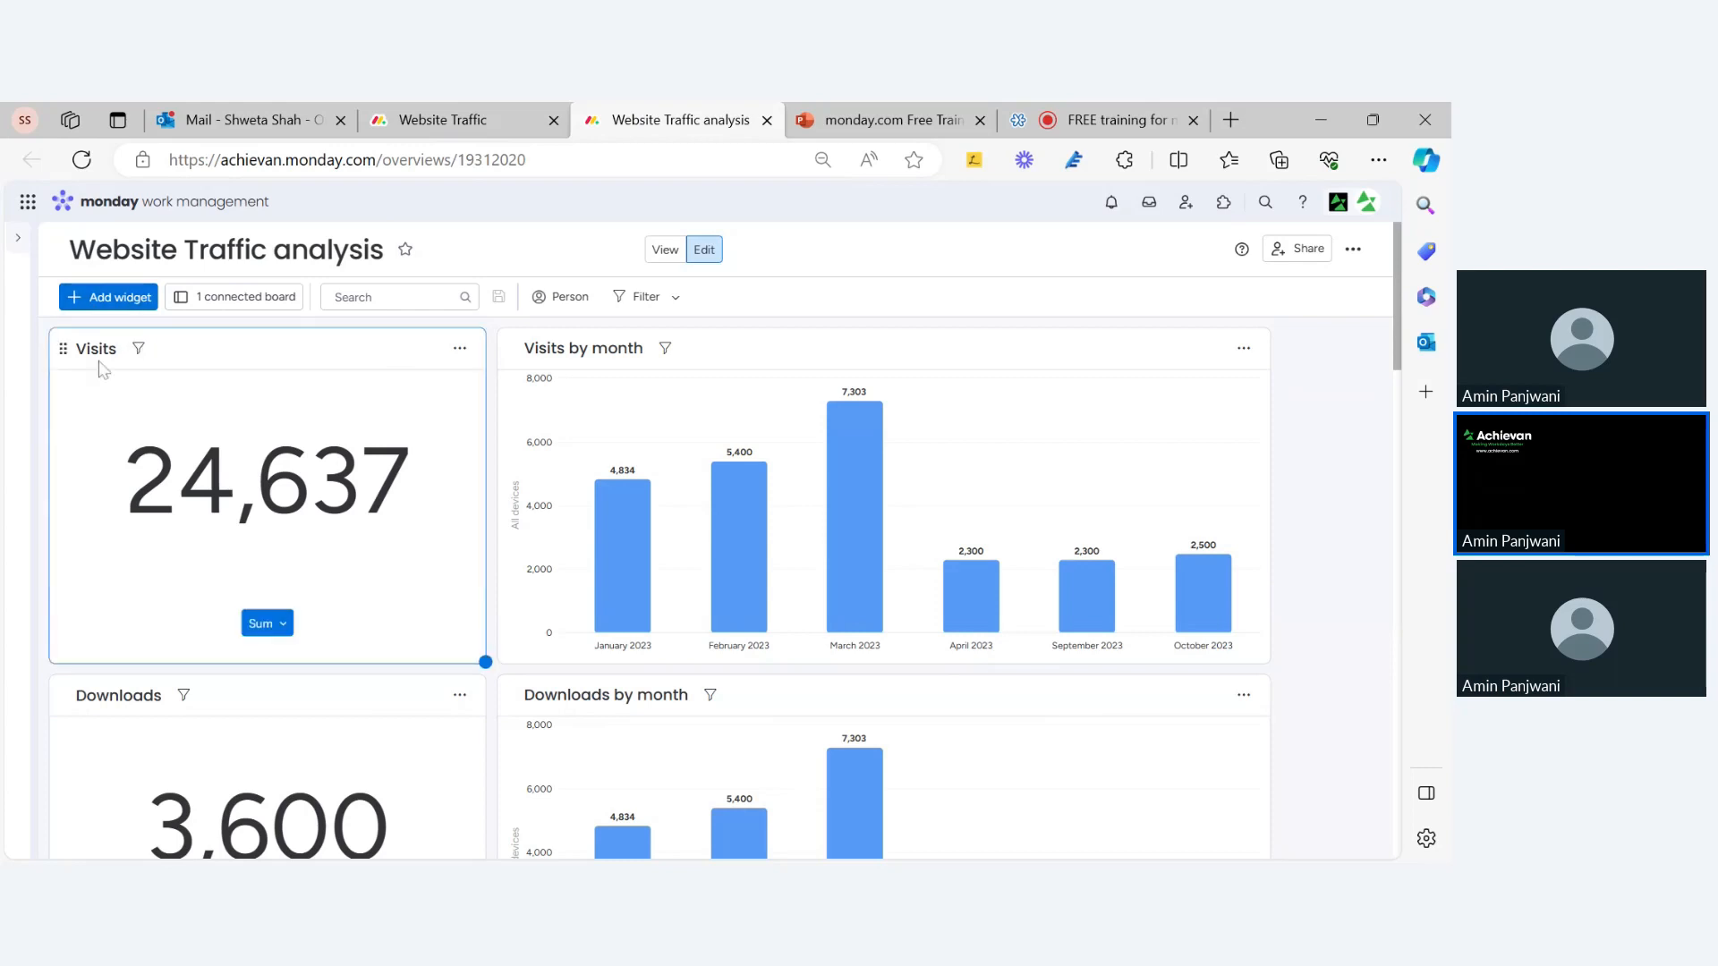
# Review the widget types that can be added and the Visits widget's column, unit and function settings
pyautogui.click(134, 297)
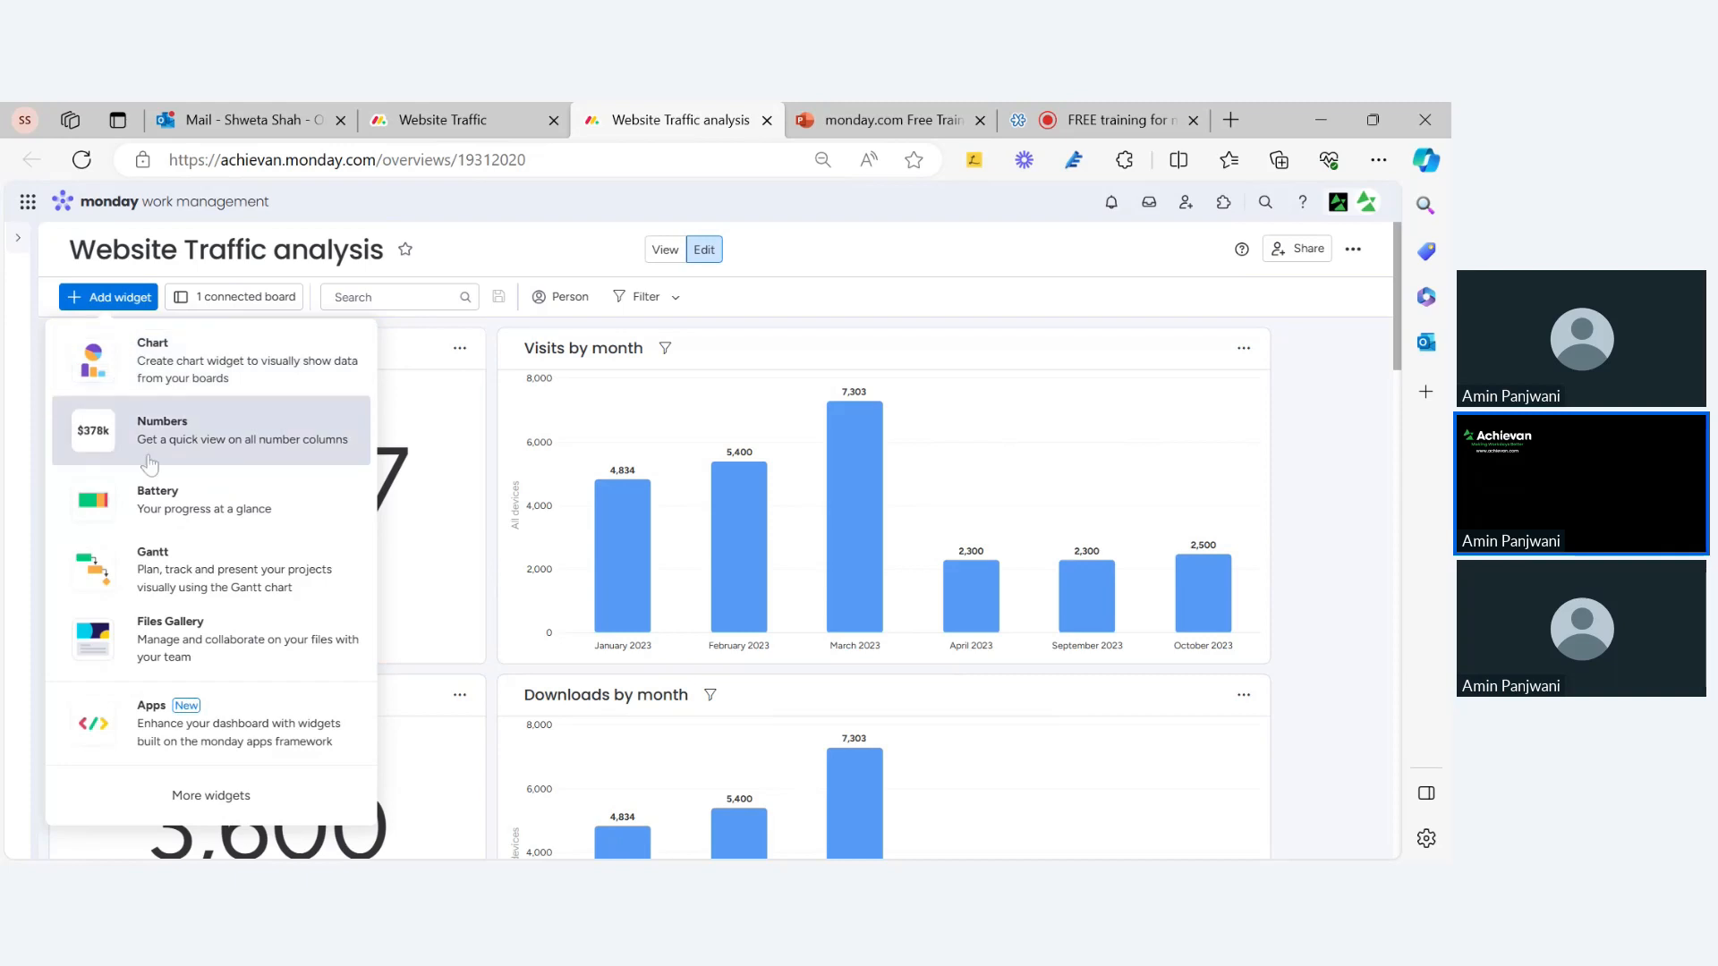
pyautogui.click(460, 351)
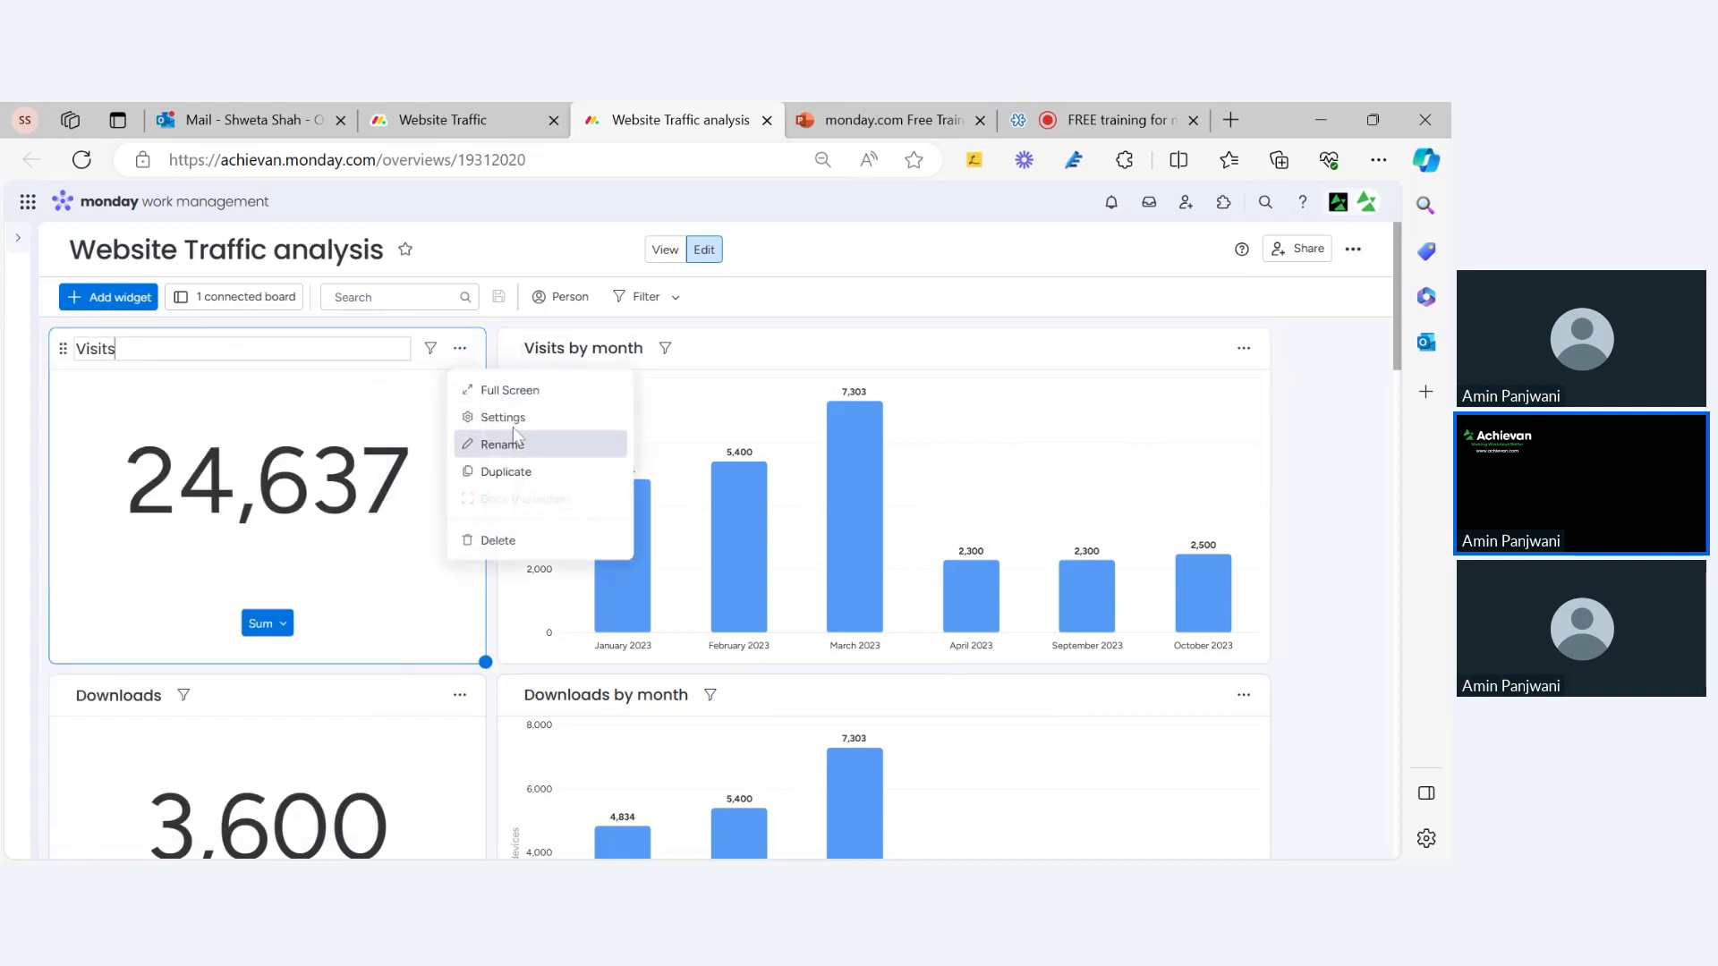
pyautogui.click(488, 444)
pyautogui.click(460, 351)
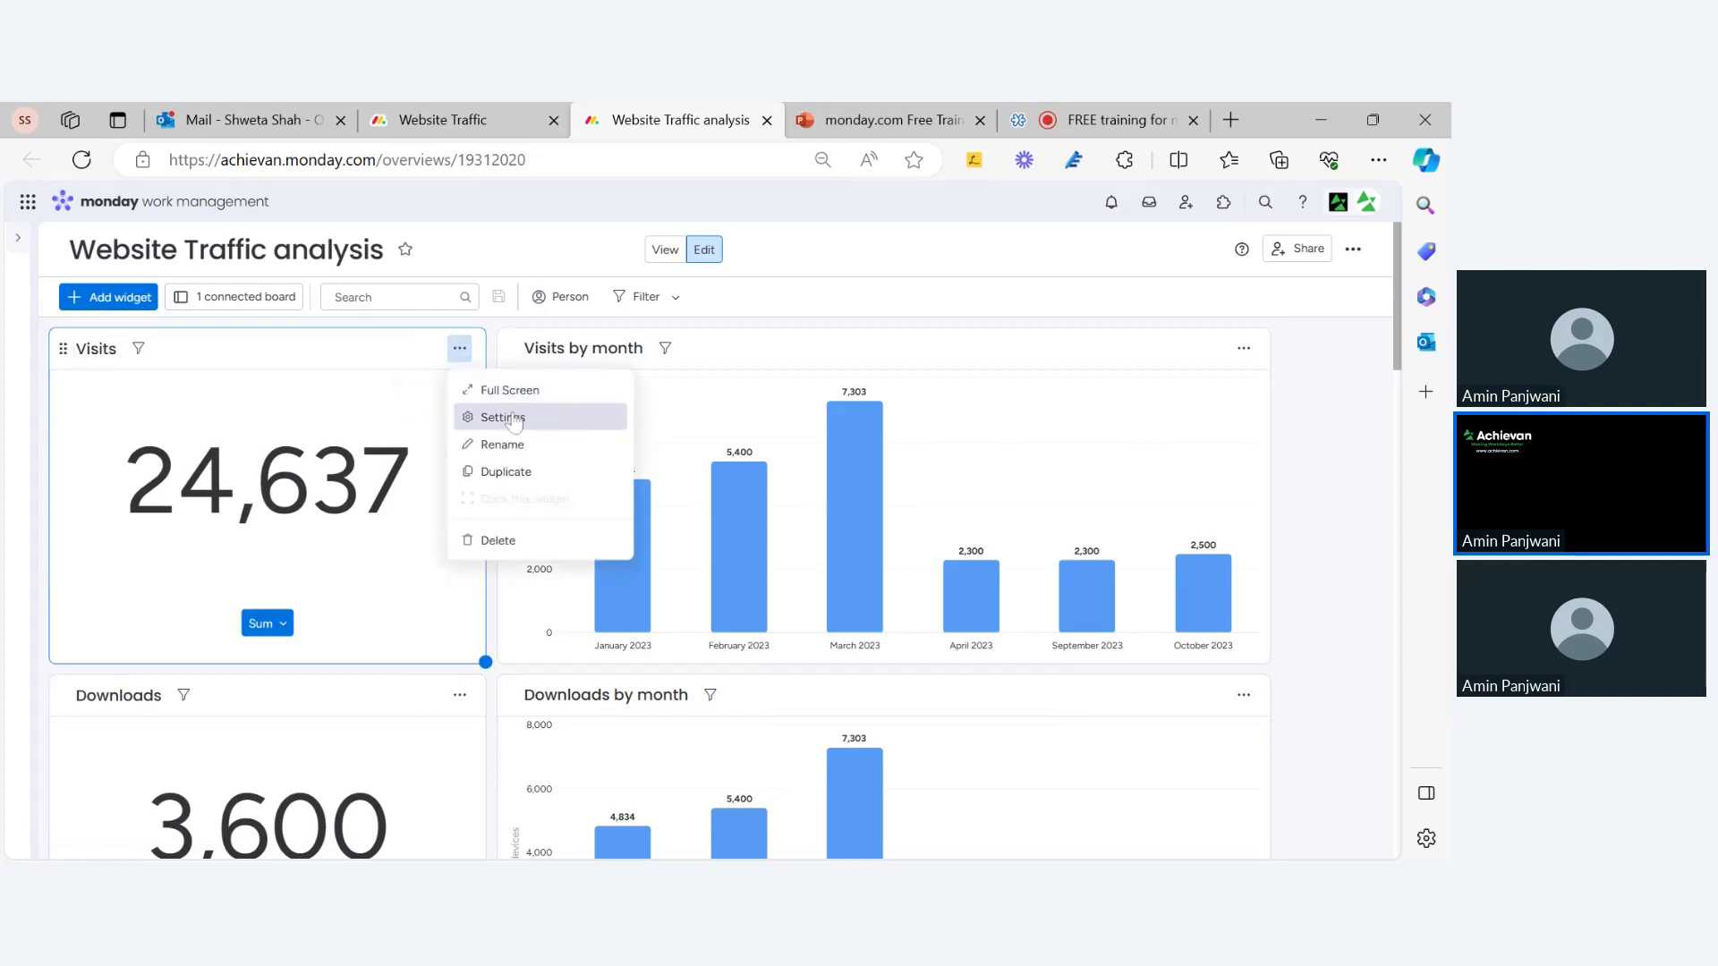
pyautogui.click(494, 412)
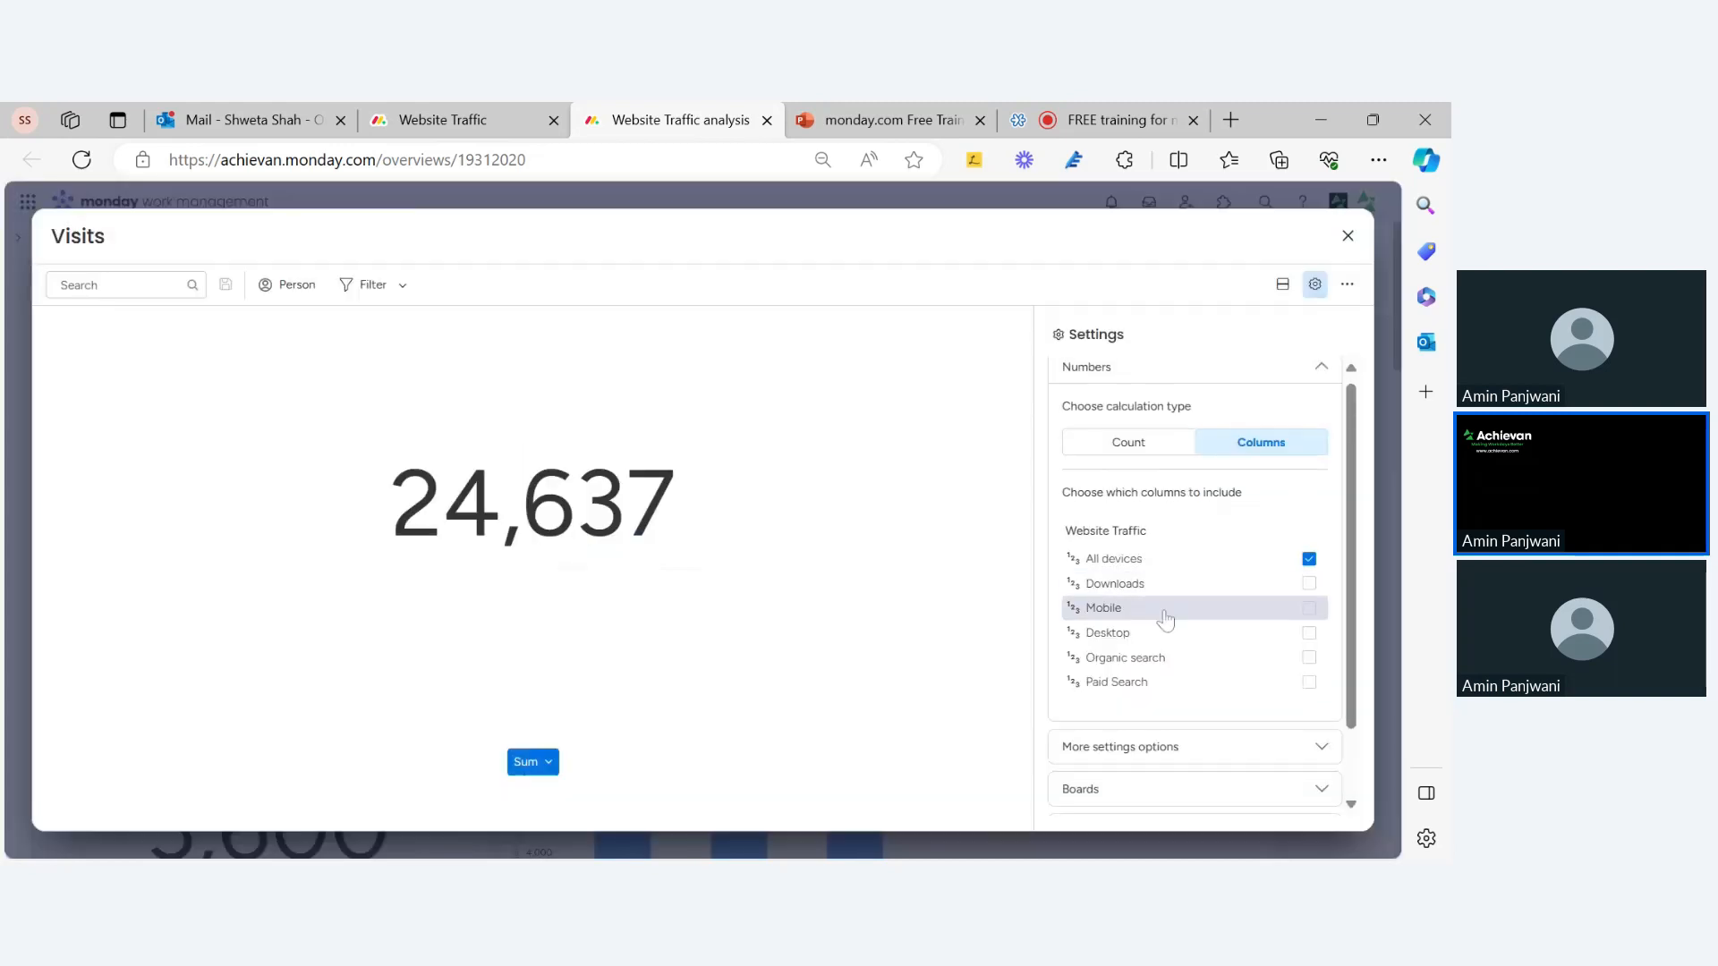
pyautogui.scroll(-1, 1166, 614)
pyautogui.click(528, 766)
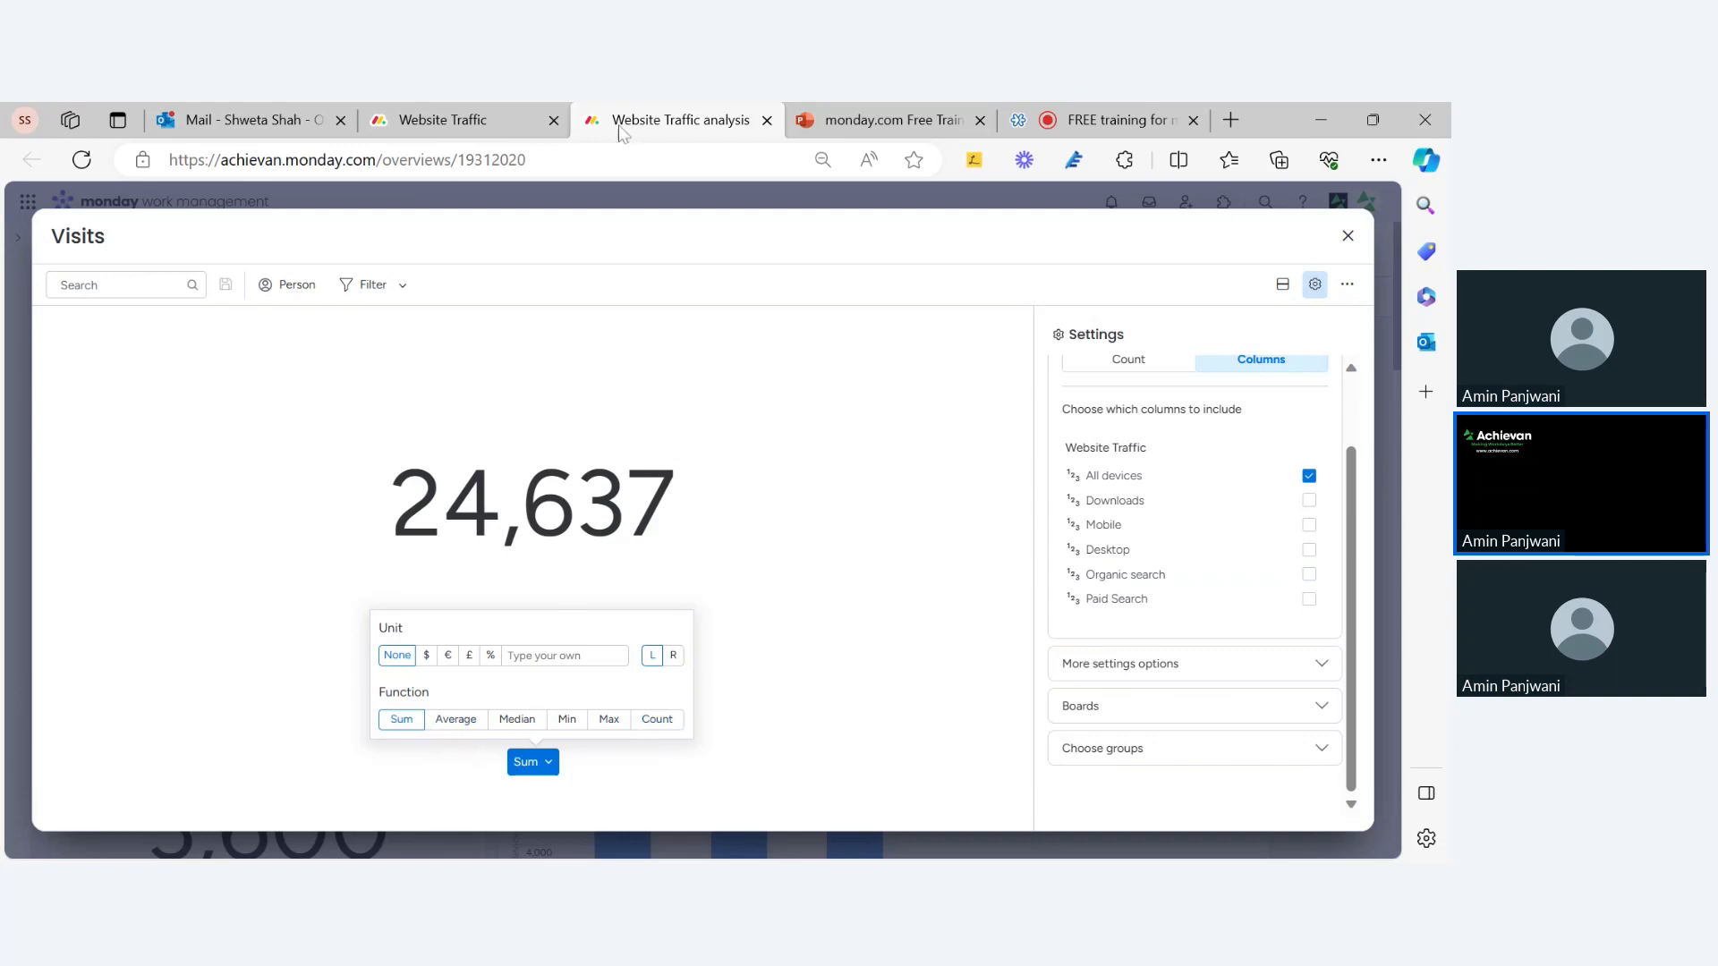
pyautogui.click(621, 185)
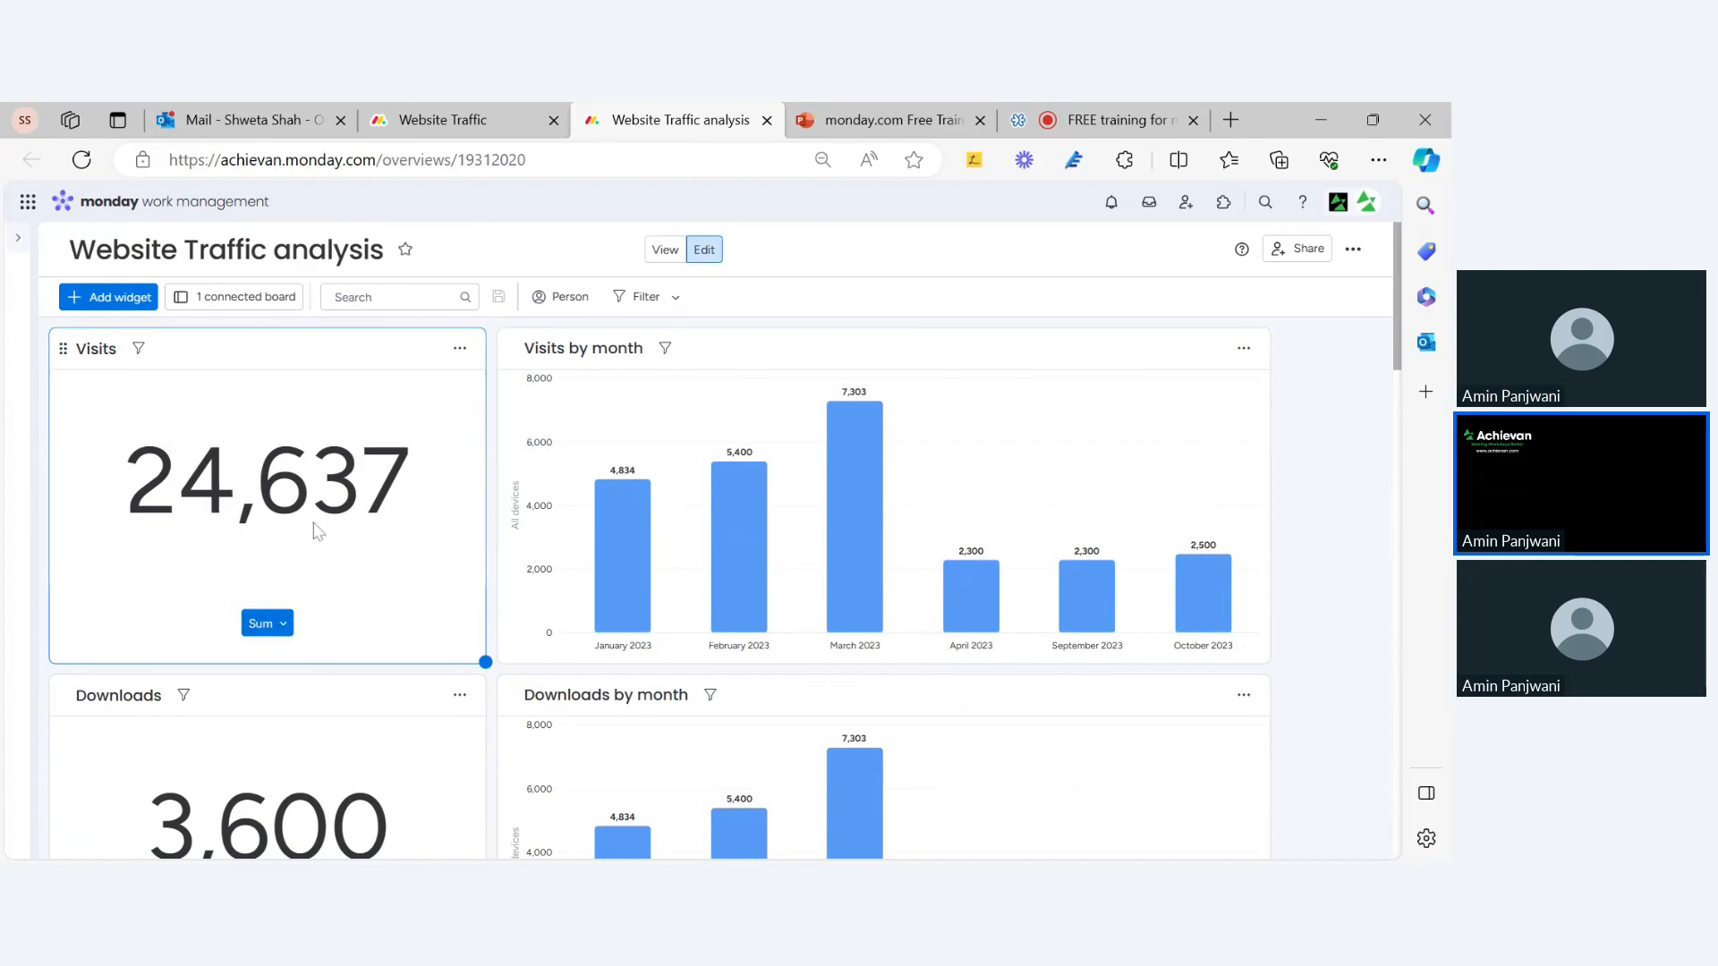
# Examine the All devices figures across the January to October 2023 groups on the Website Traffic board
pyautogui.click(460, 115)
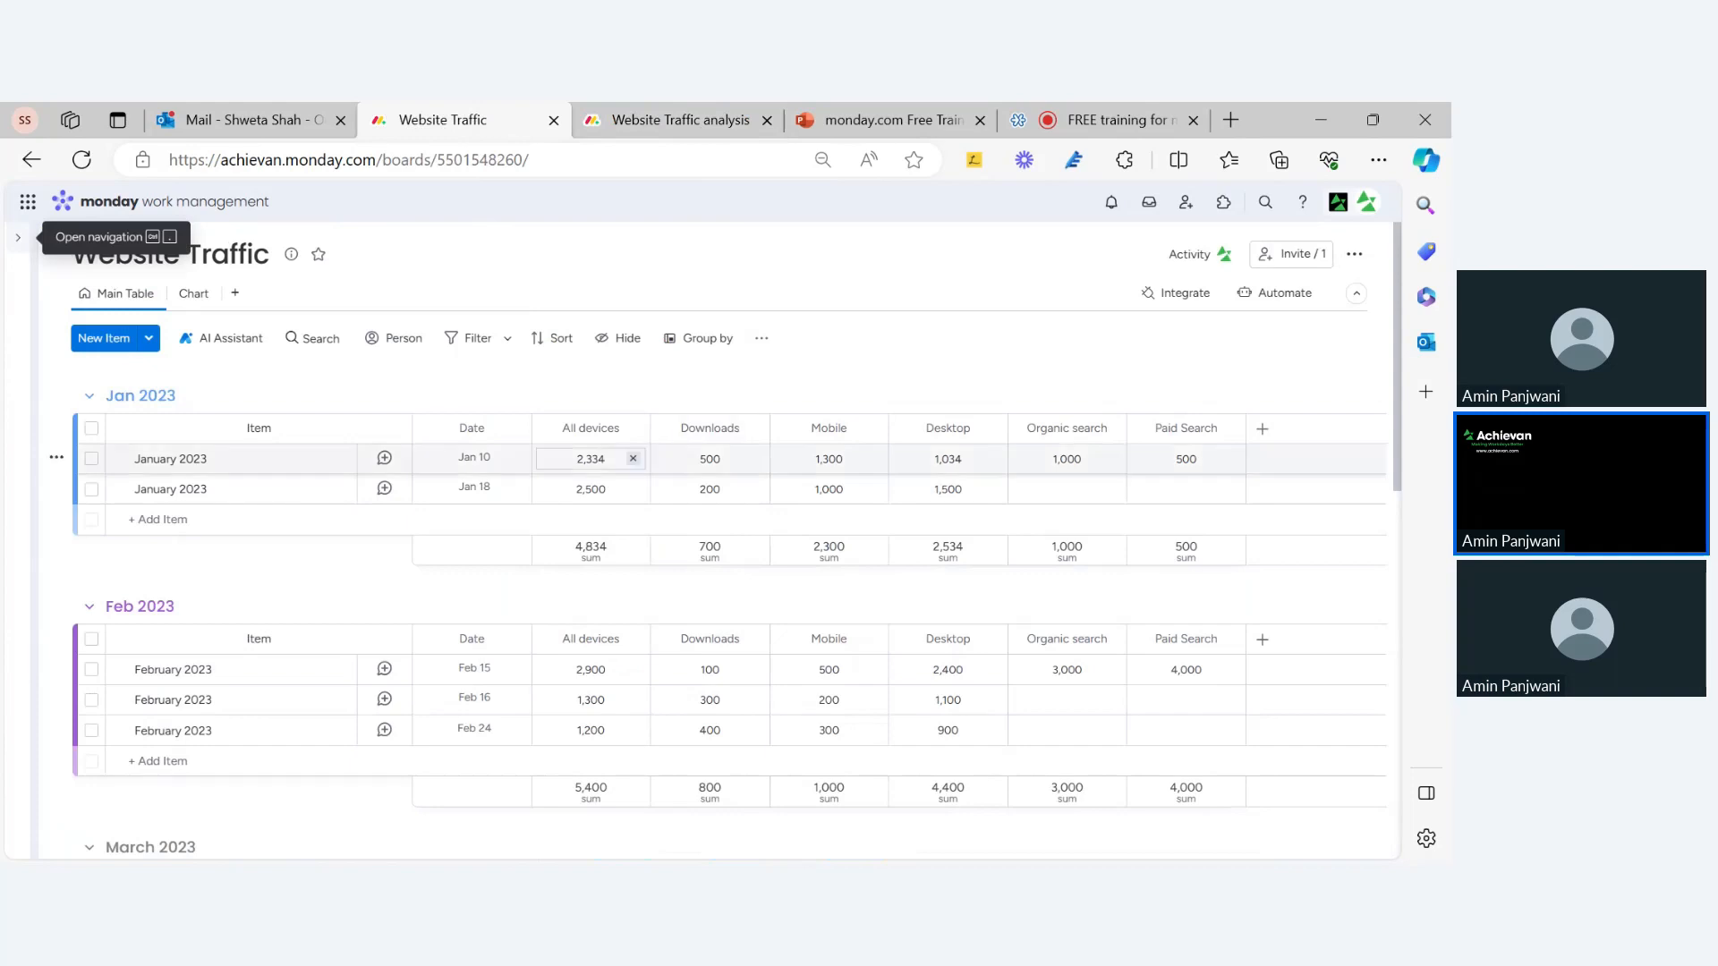
pyautogui.scroll(-5, 591, 458)
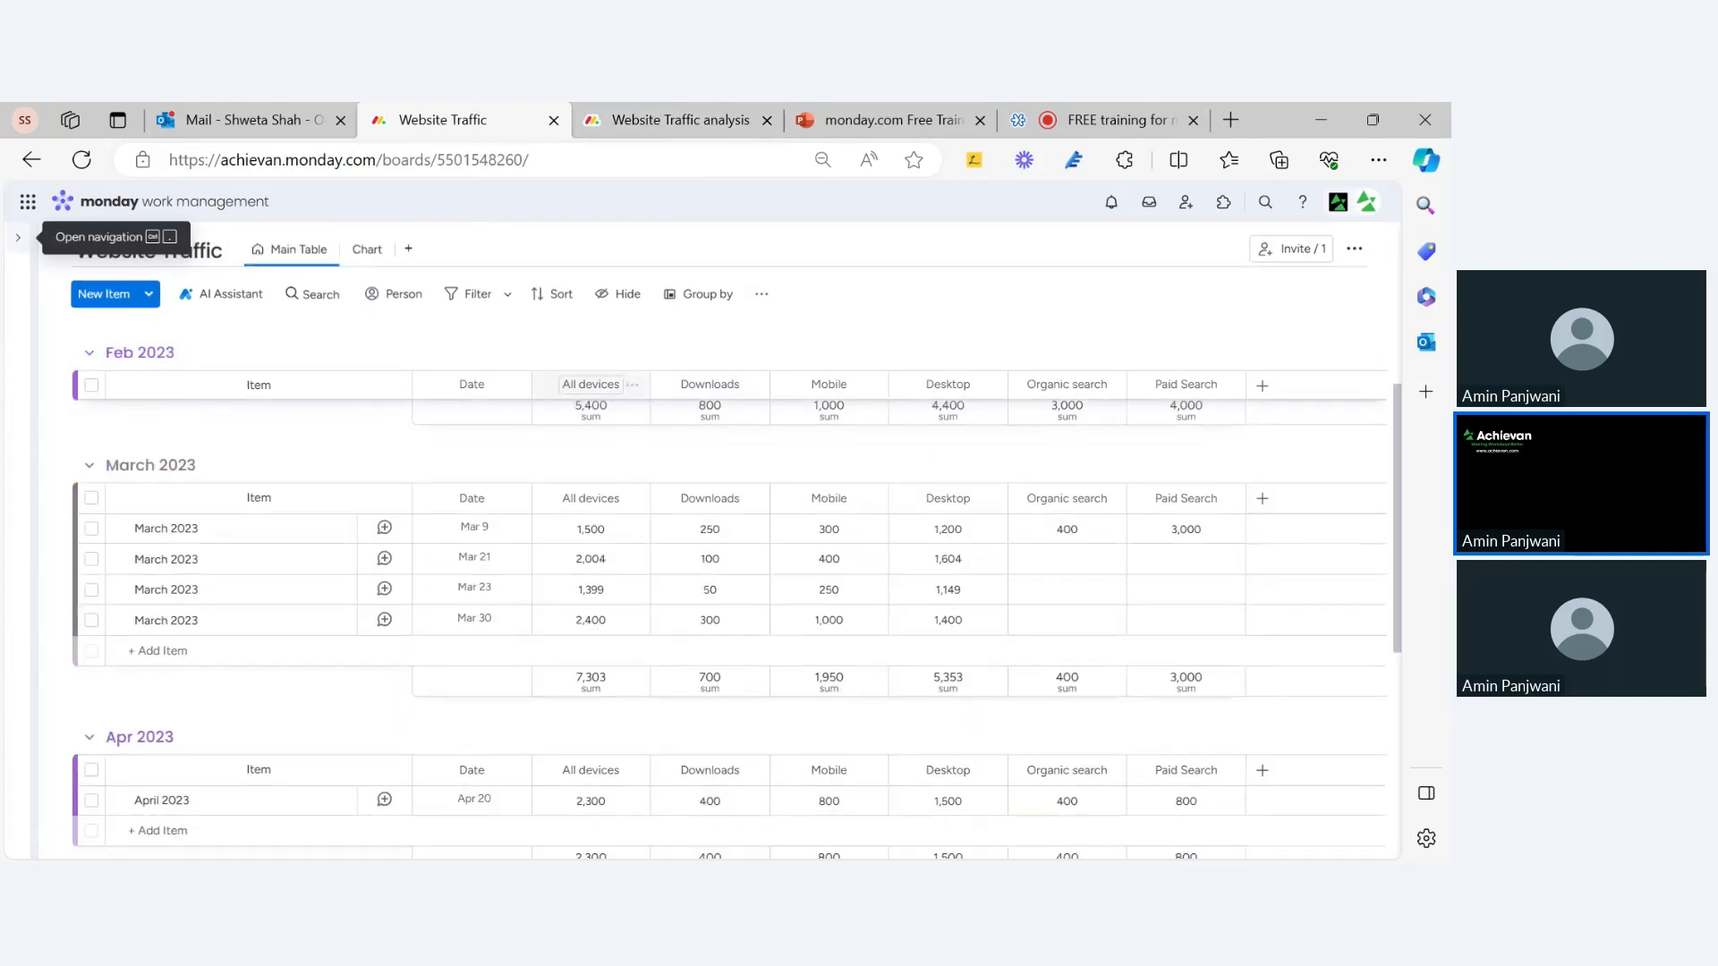
pyautogui.scroll(-8, 602, 707)
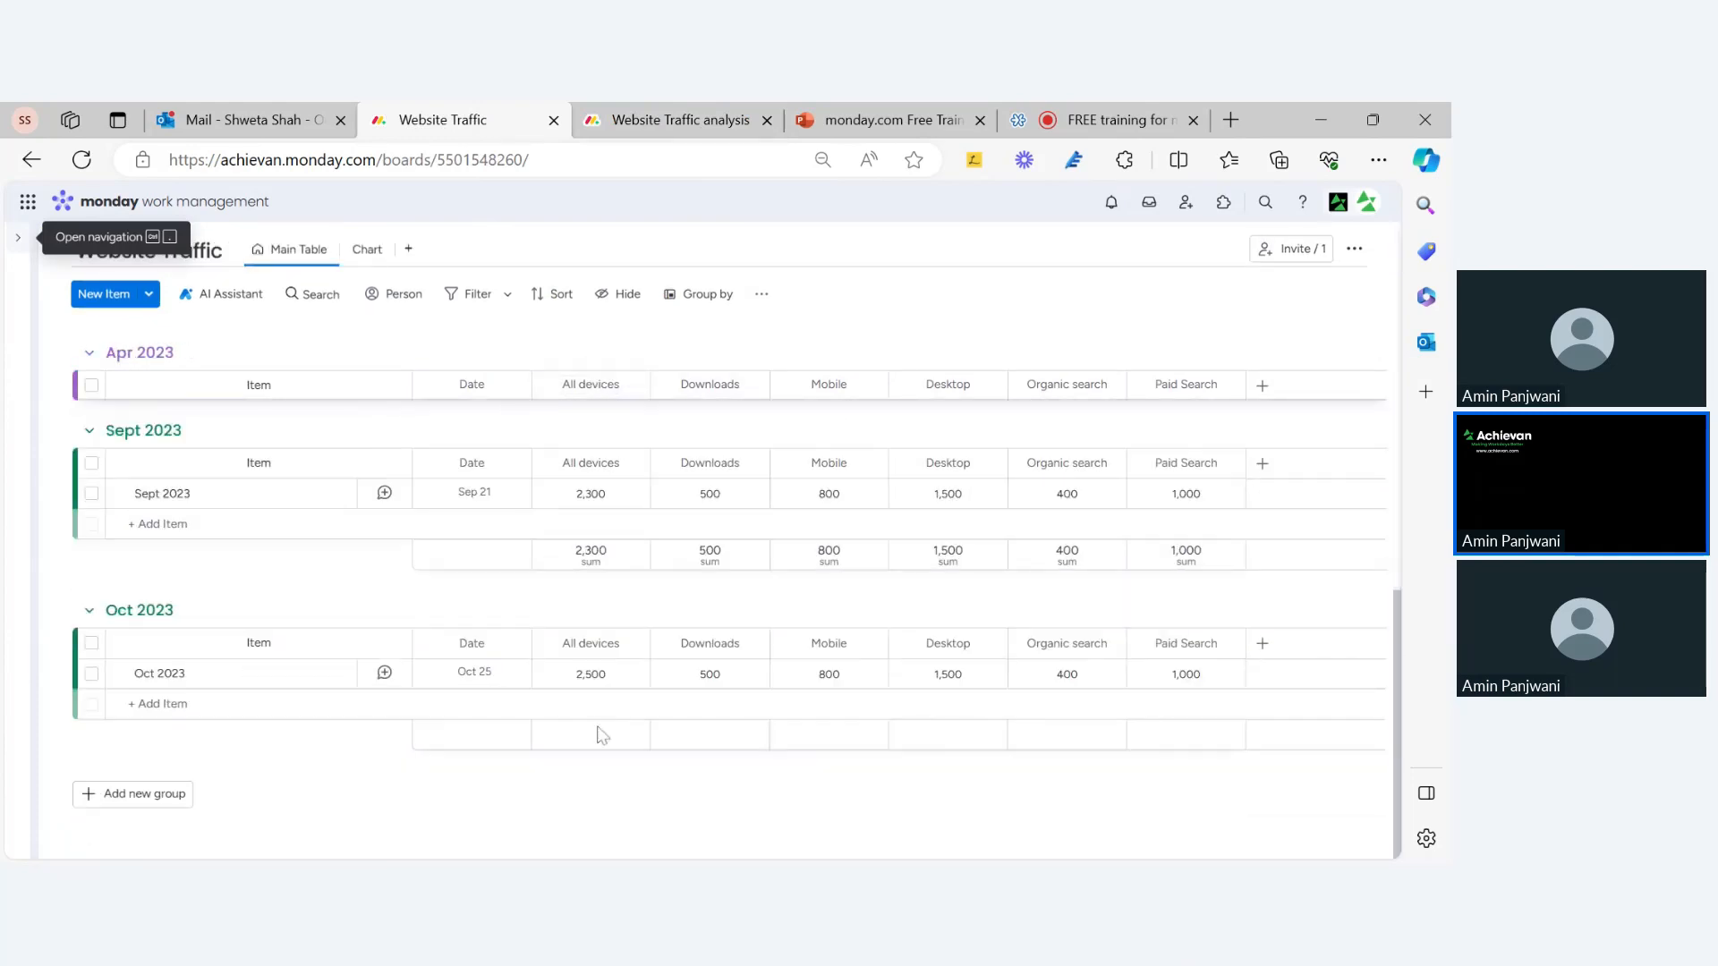
pyautogui.scroll(15, 600, 733)
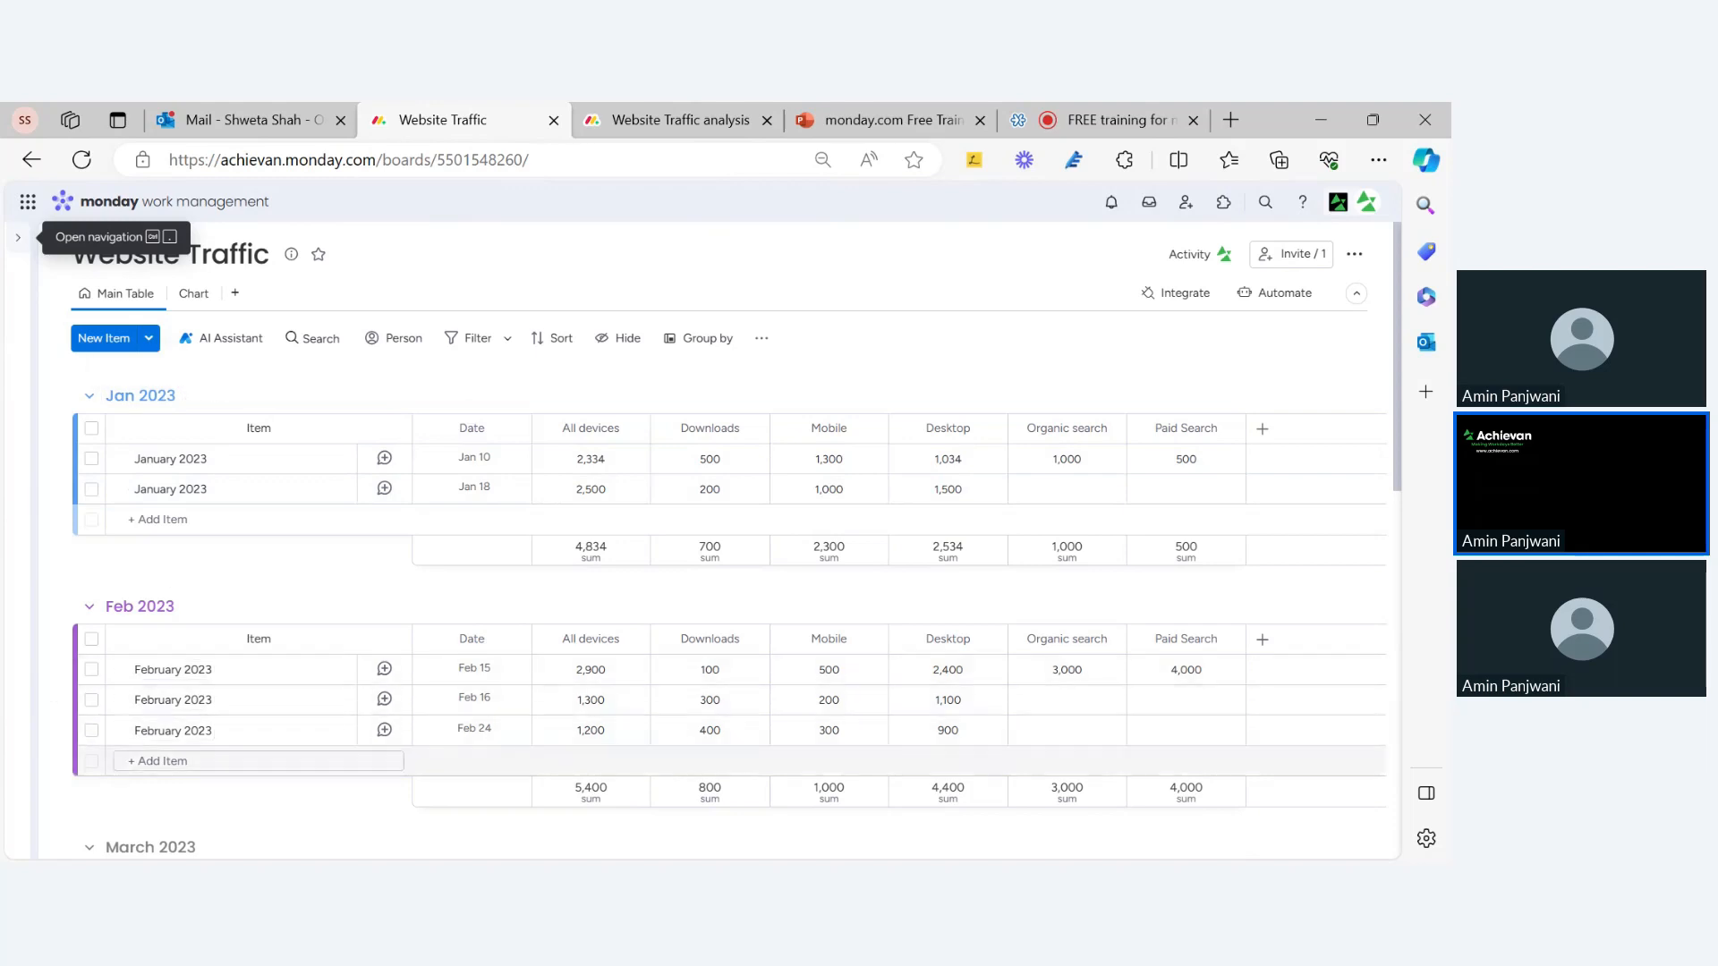
pyautogui.scroll(-3, 240, 792)
pyautogui.scroll(3, 240, 791)
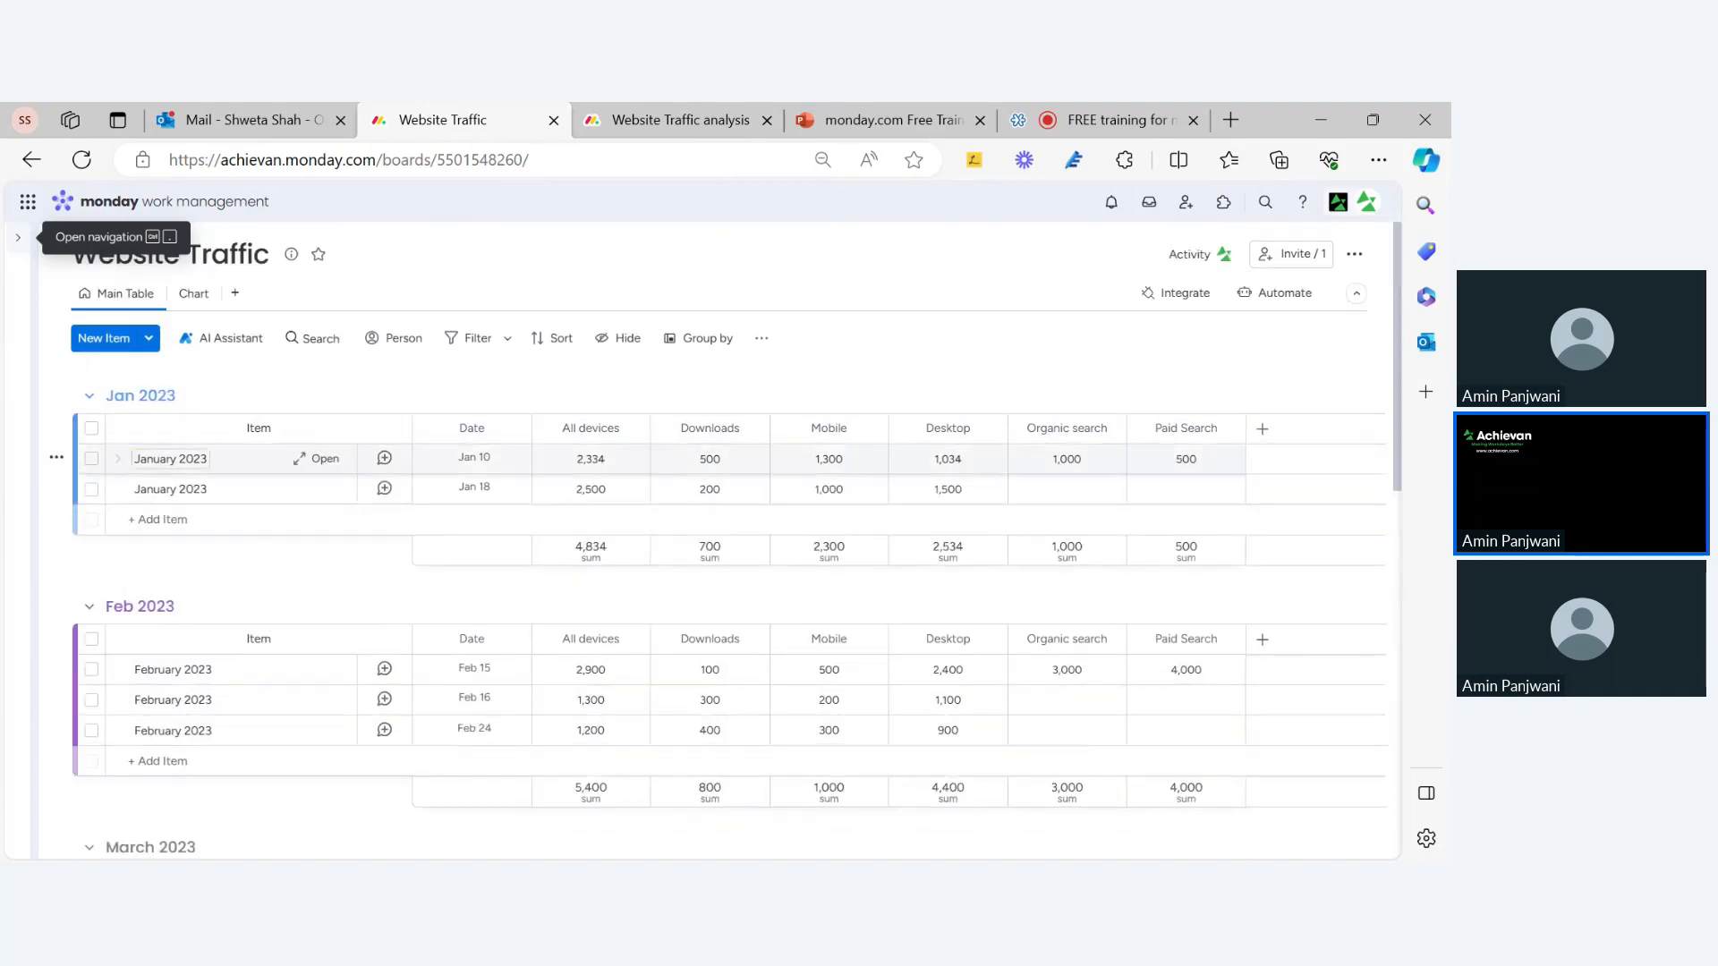
pyautogui.scroll(-5, 331, 714)
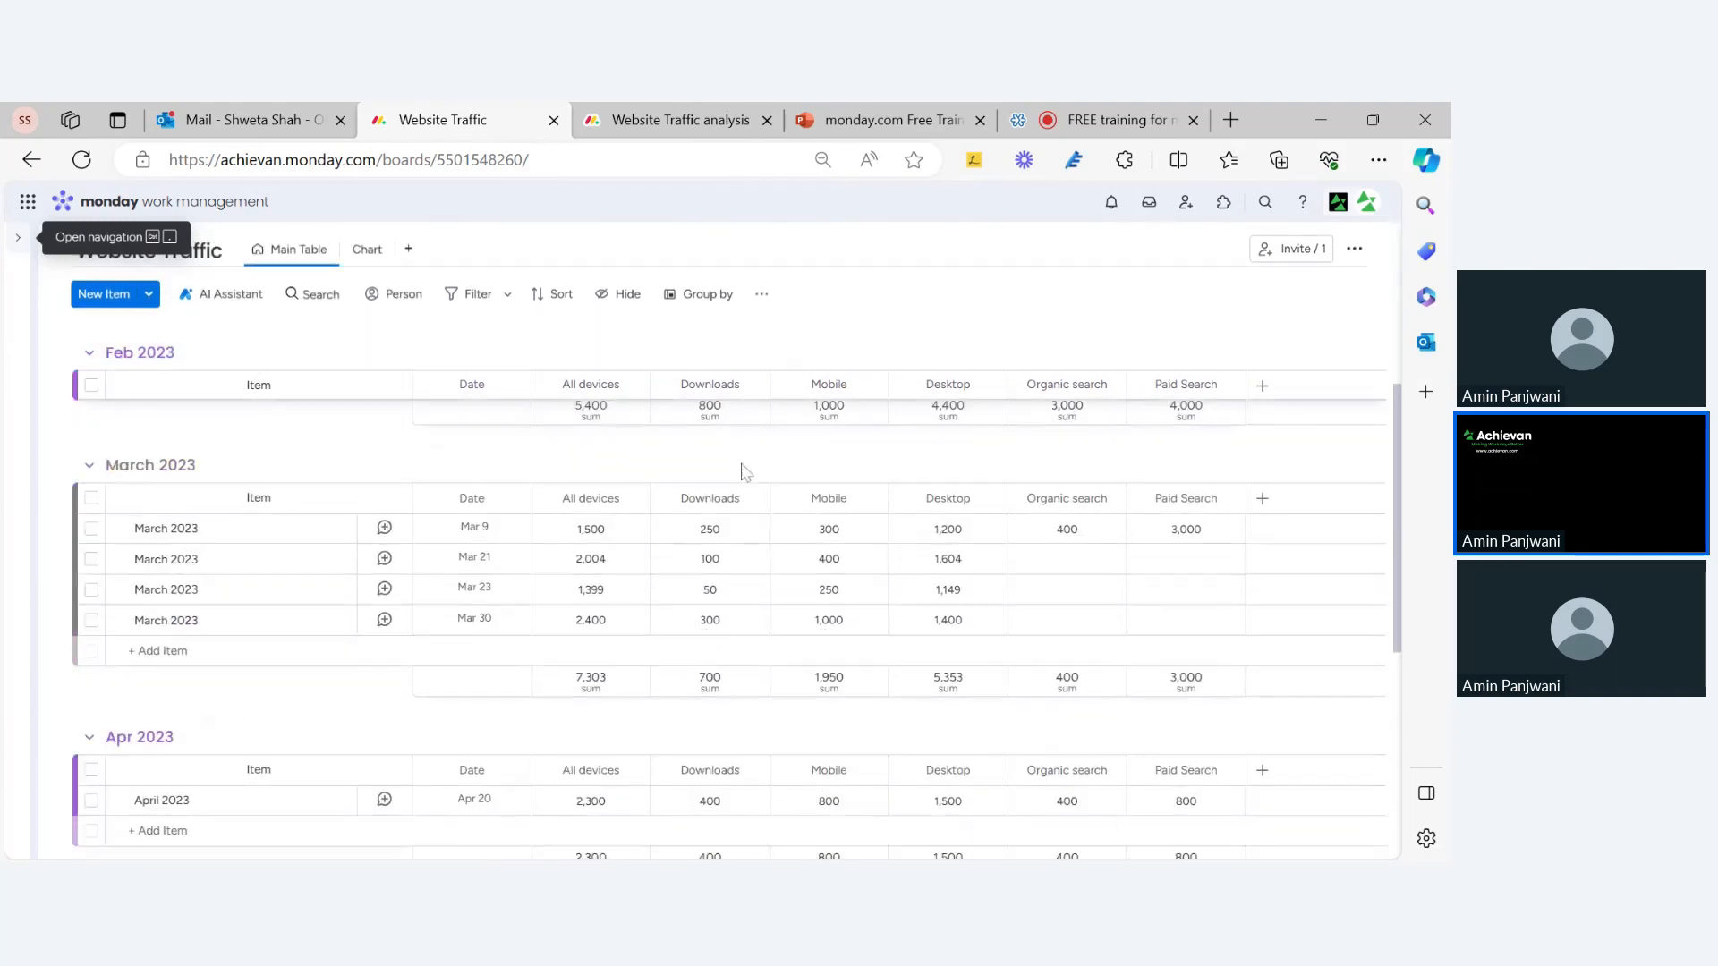
pyautogui.scroll(-10, 516, 678)
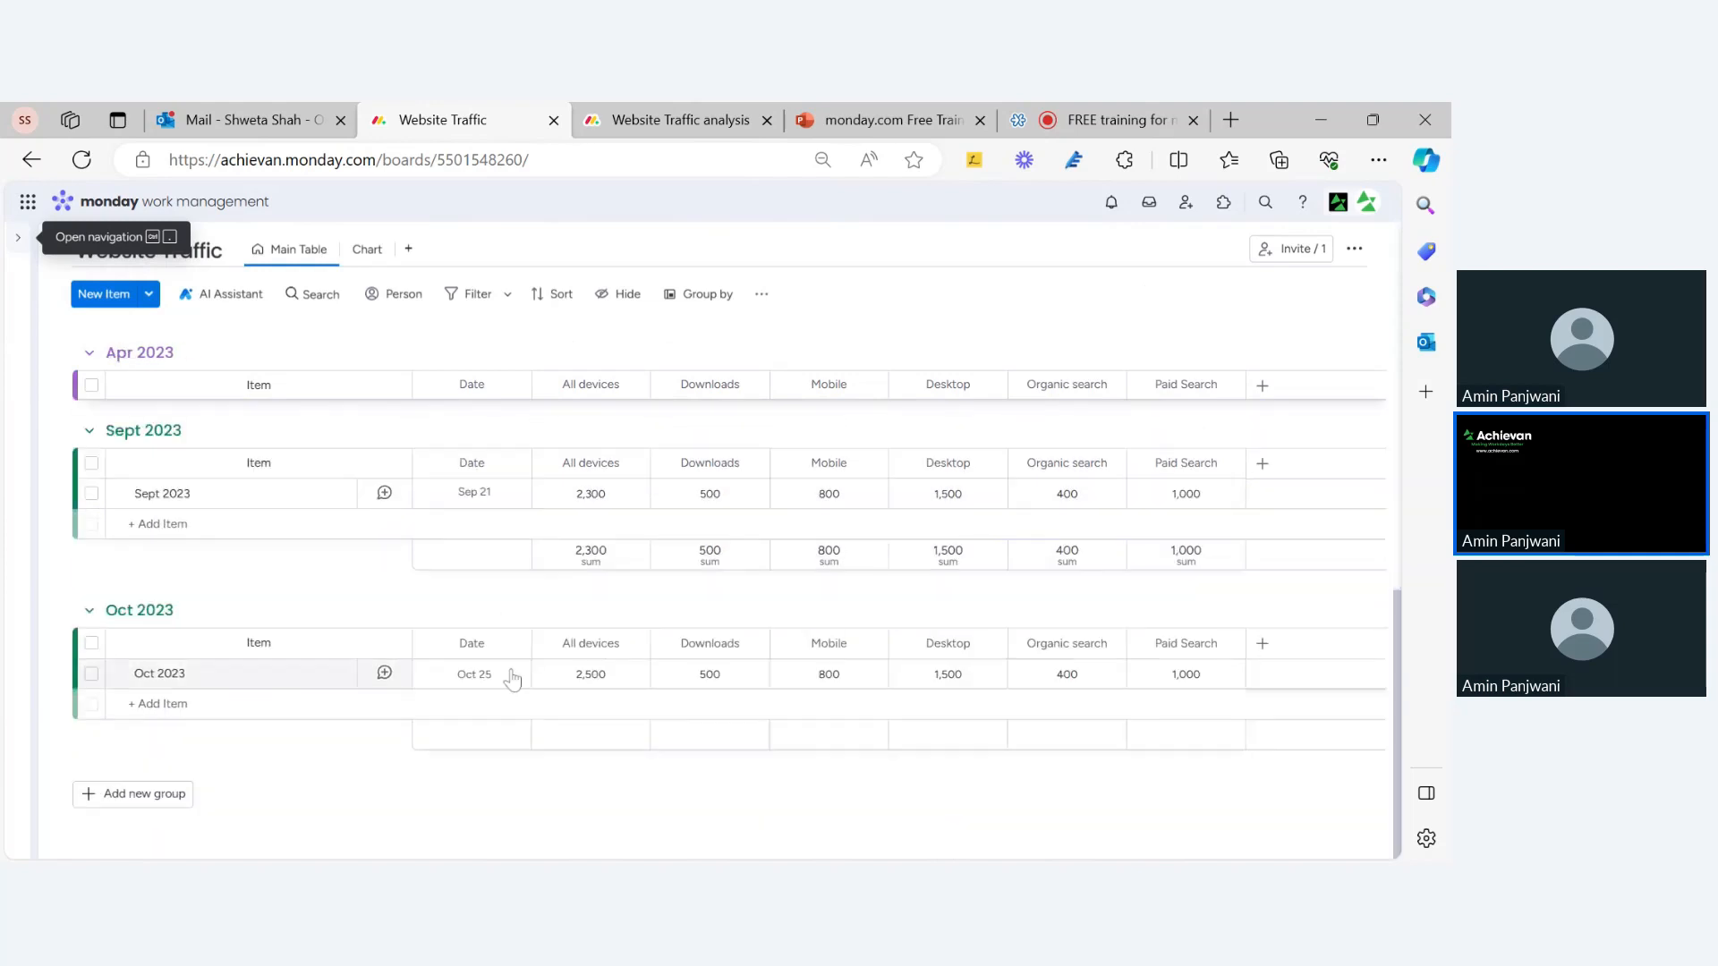
pyautogui.scroll(15, 512, 680)
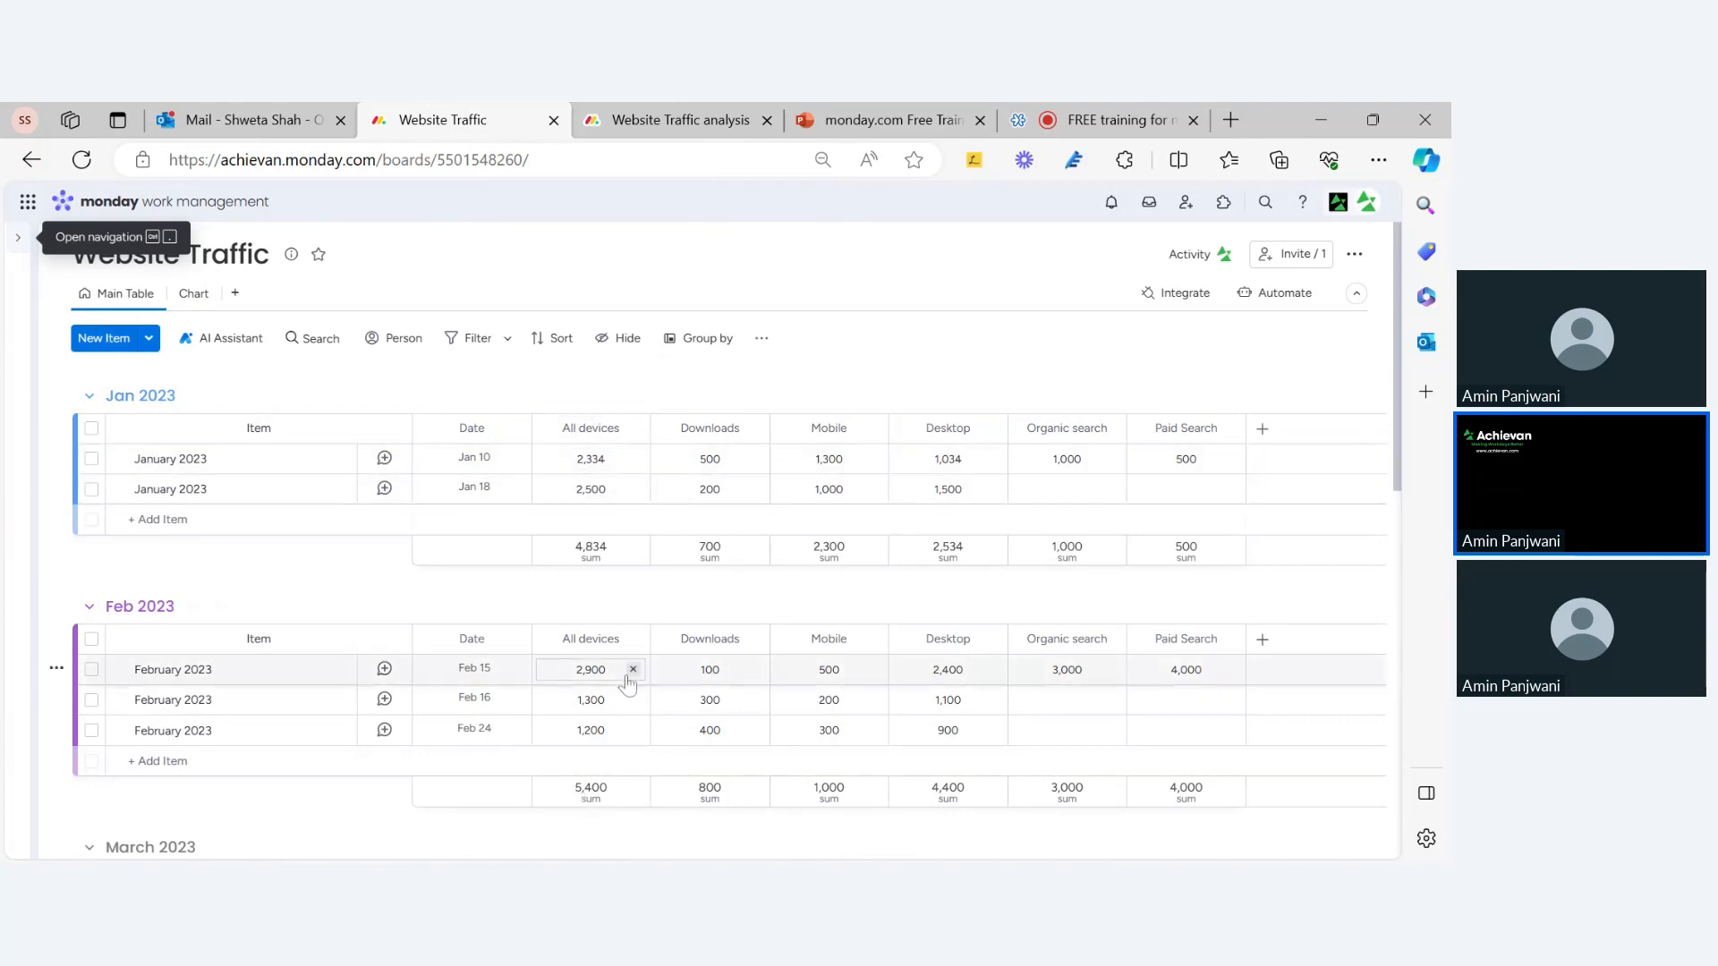
pyautogui.scroll(-10, 604, 605)
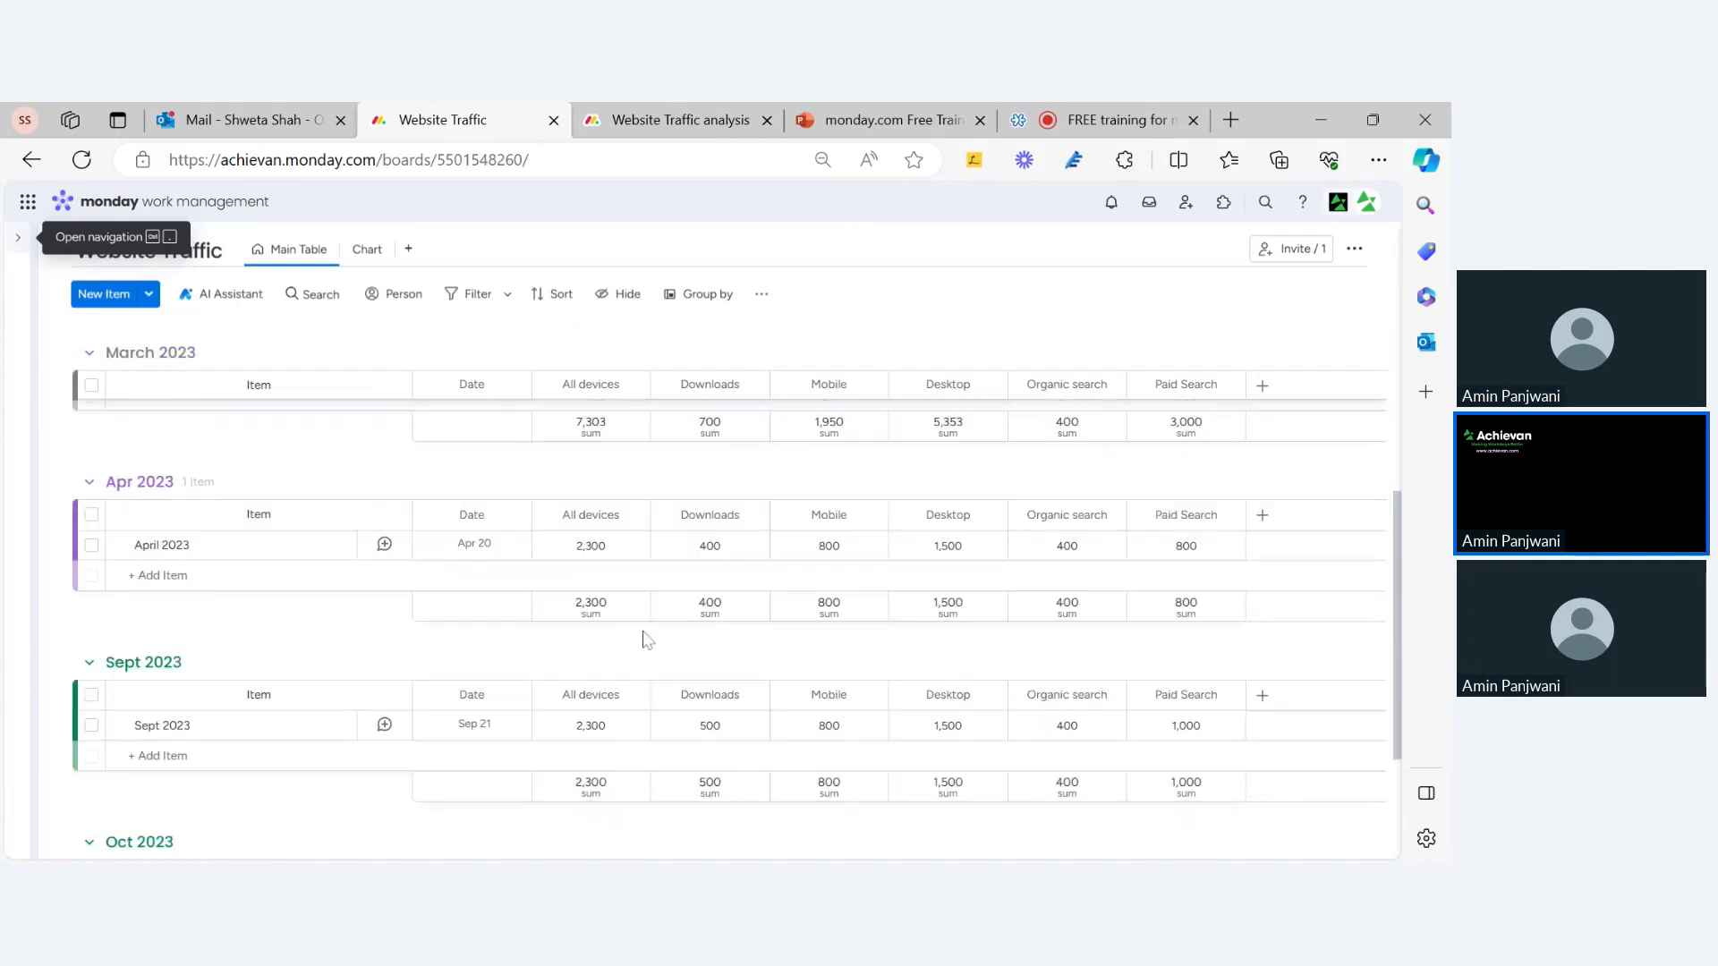
pyautogui.scroll(5, 587, 561)
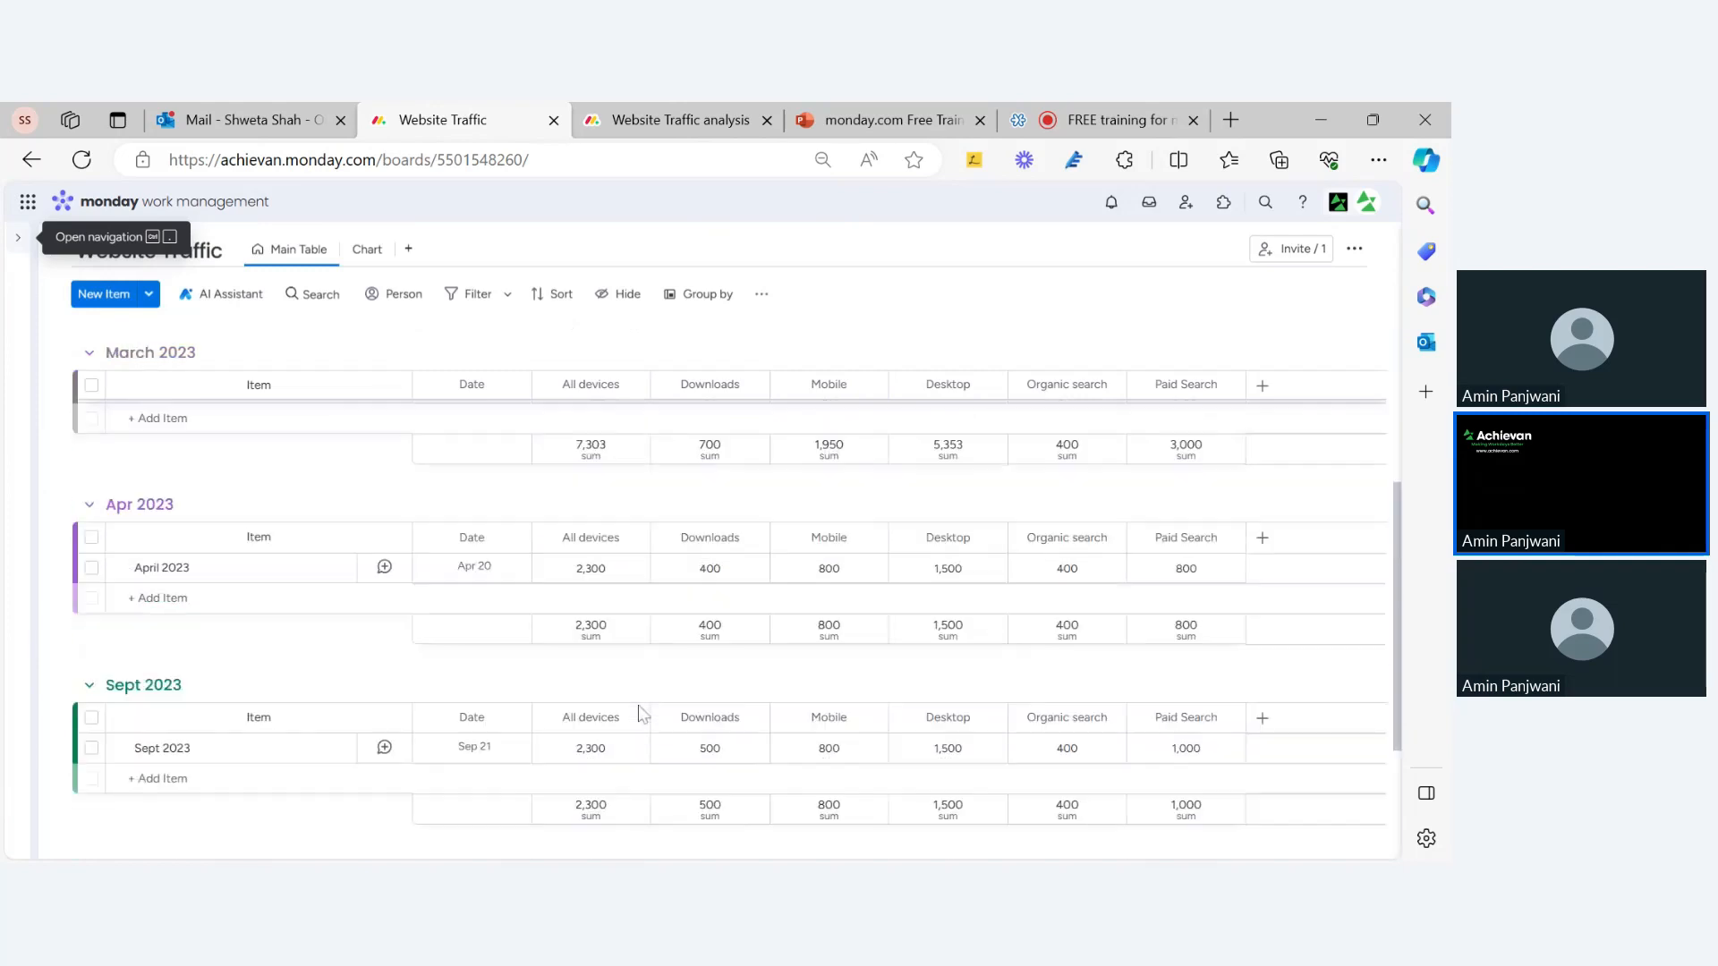
pyautogui.scroll(5, 587, 561)
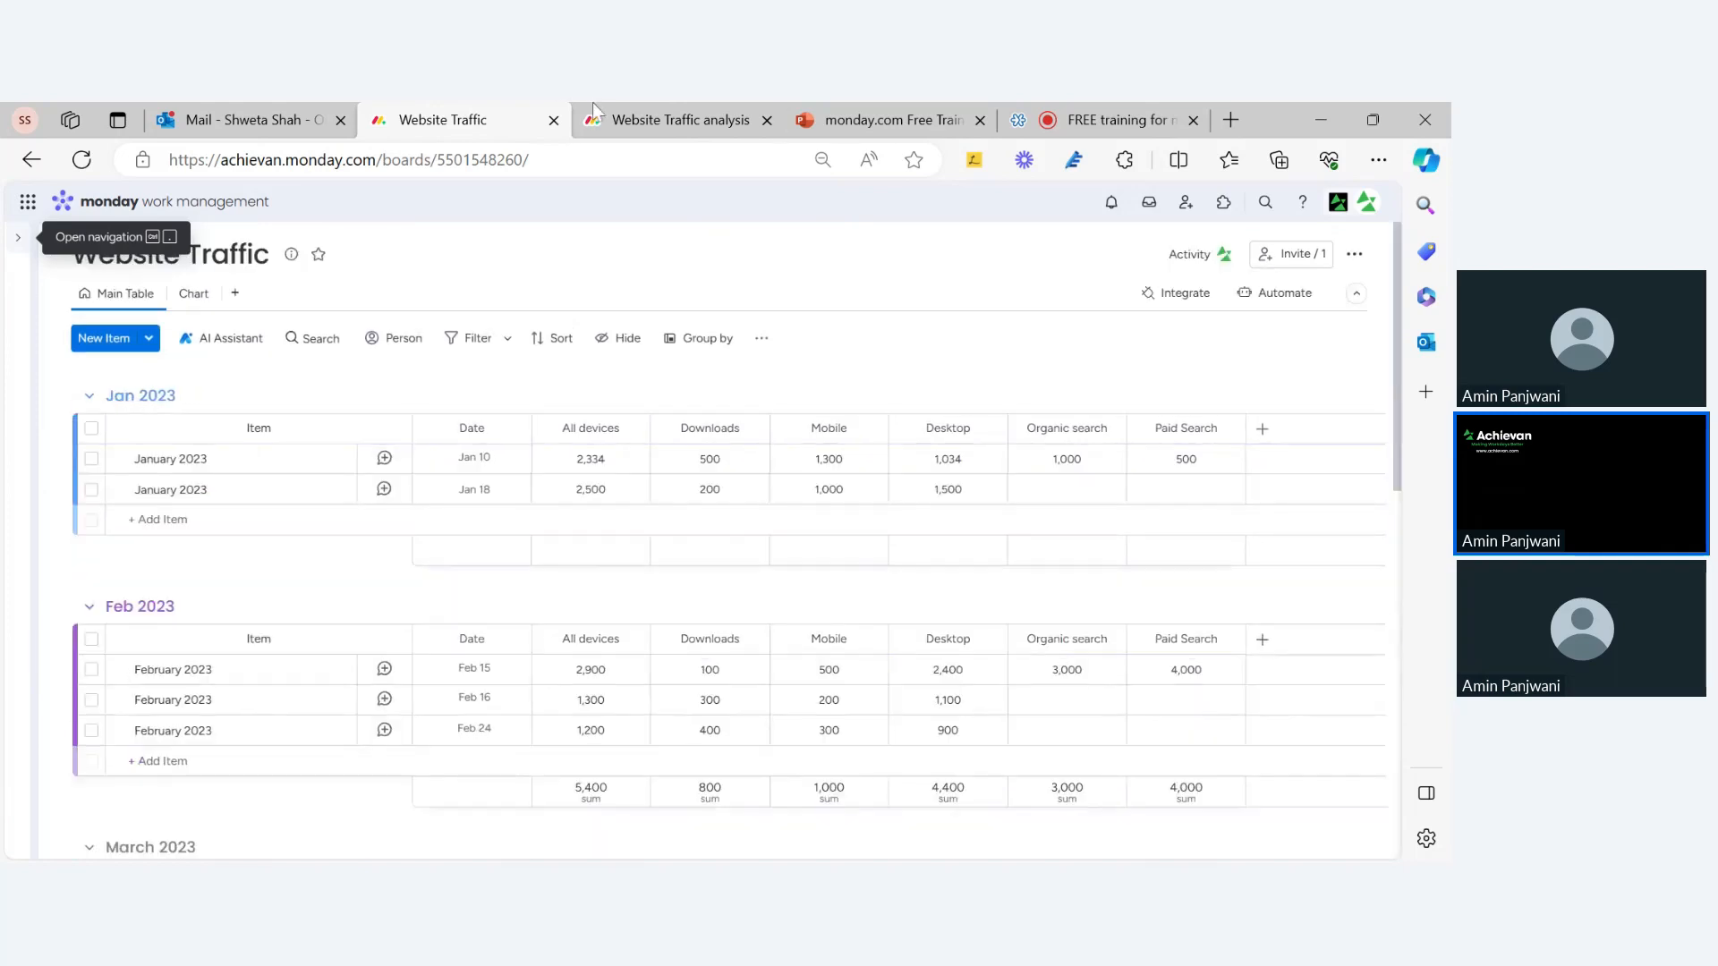
# On the Website Traffic analysis dashboard, switch the Visits widget's function to Average, Max and finally Min
pyautogui.click(664, 122)
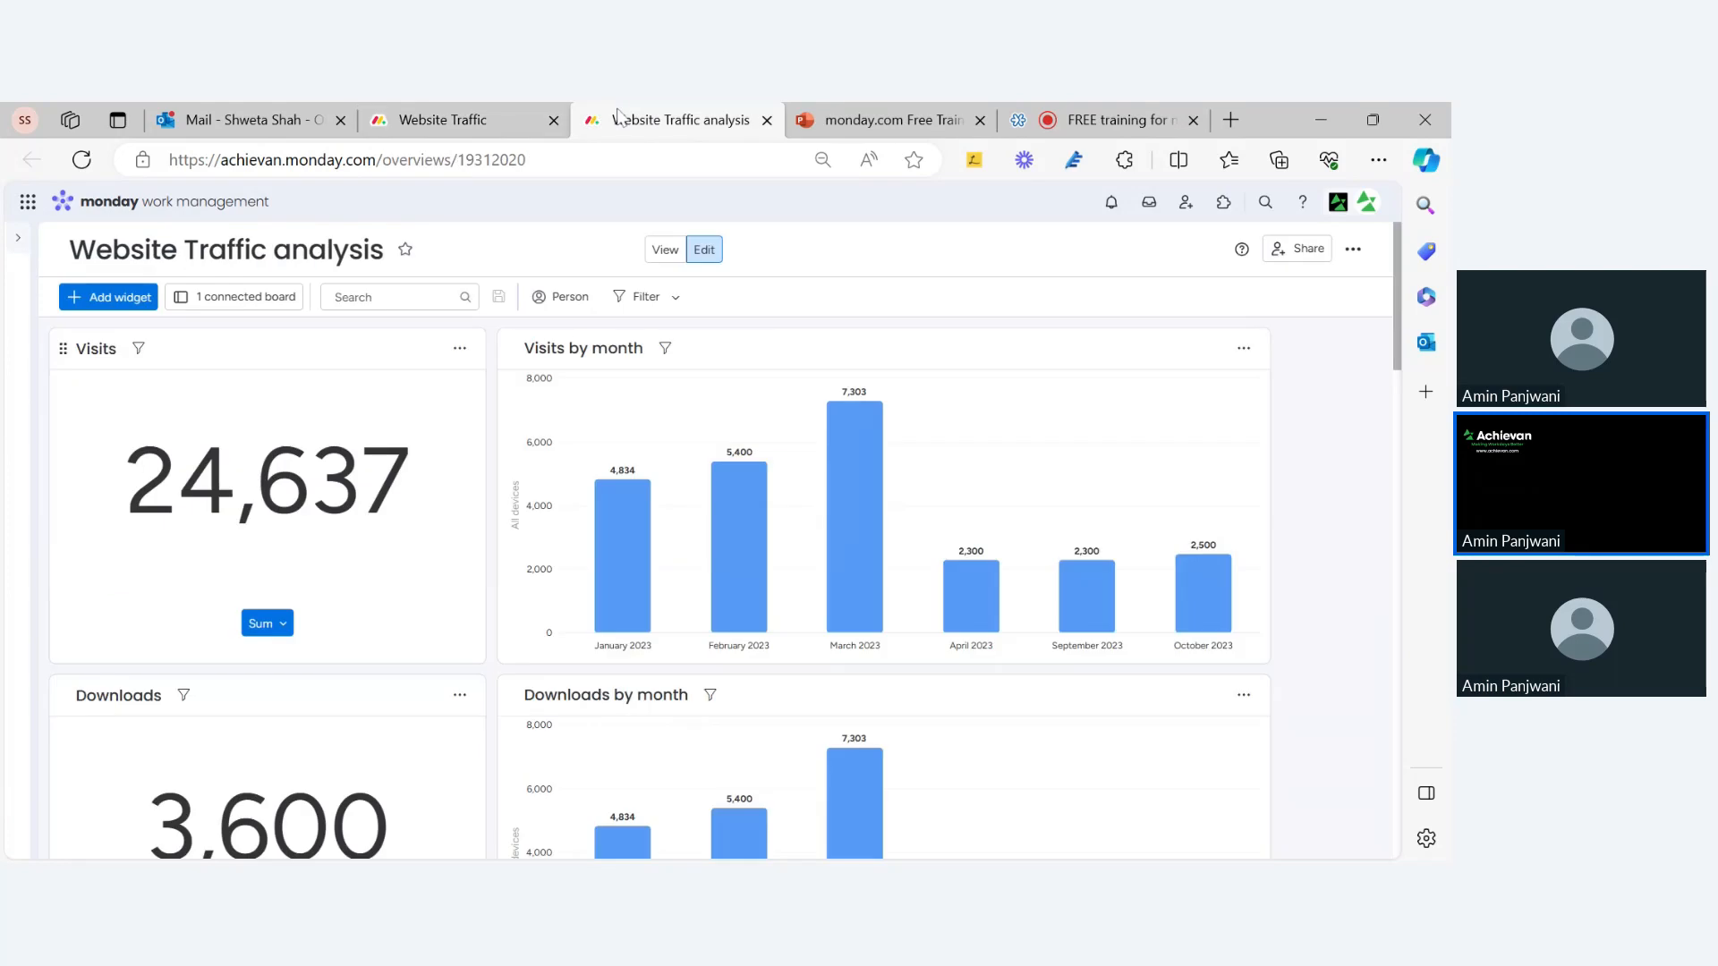
pyautogui.click(259, 632)
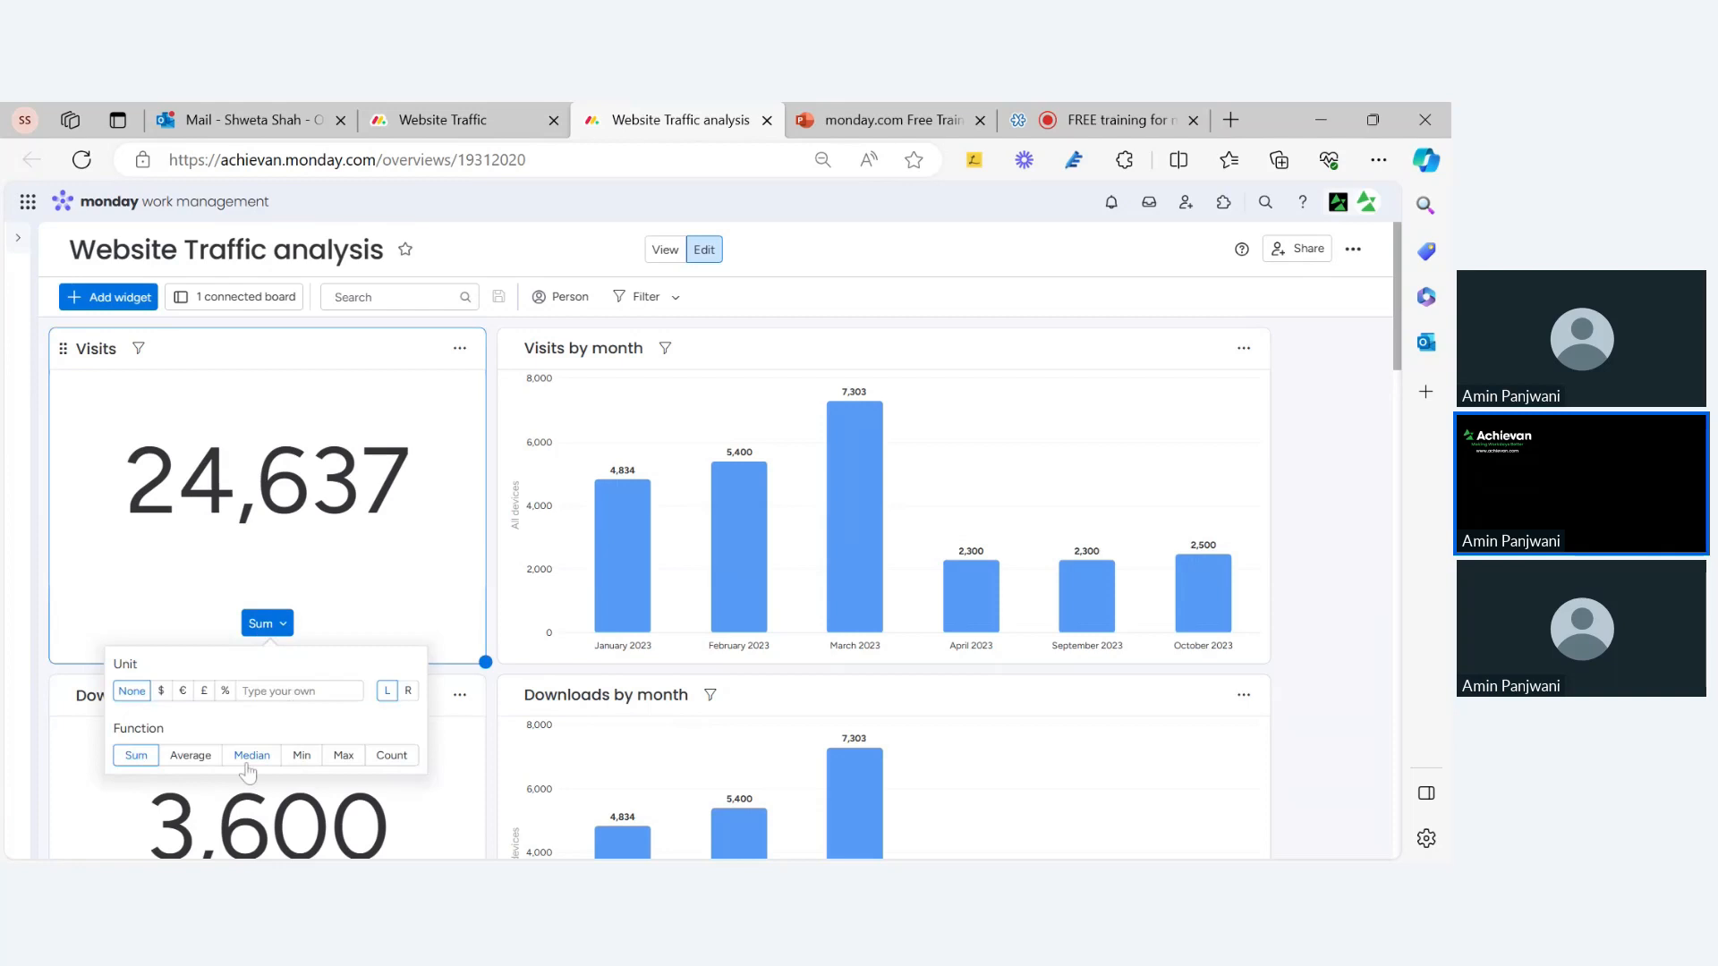
pyautogui.click(189, 761)
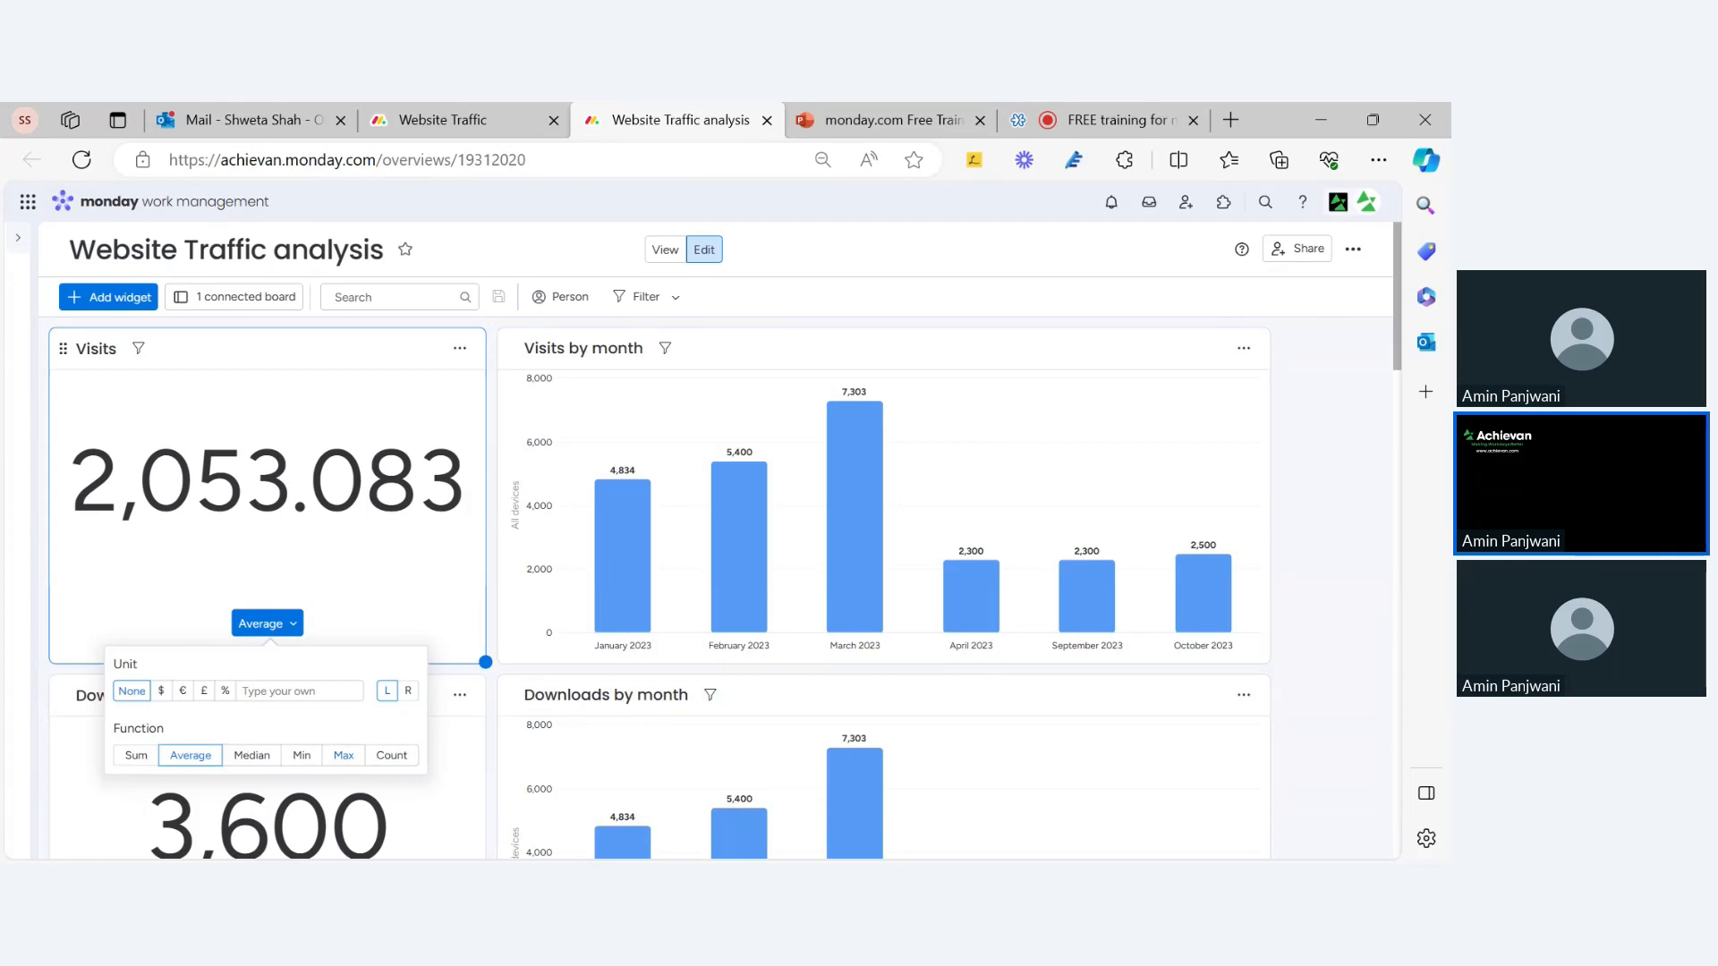
pyautogui.click(345, 757)
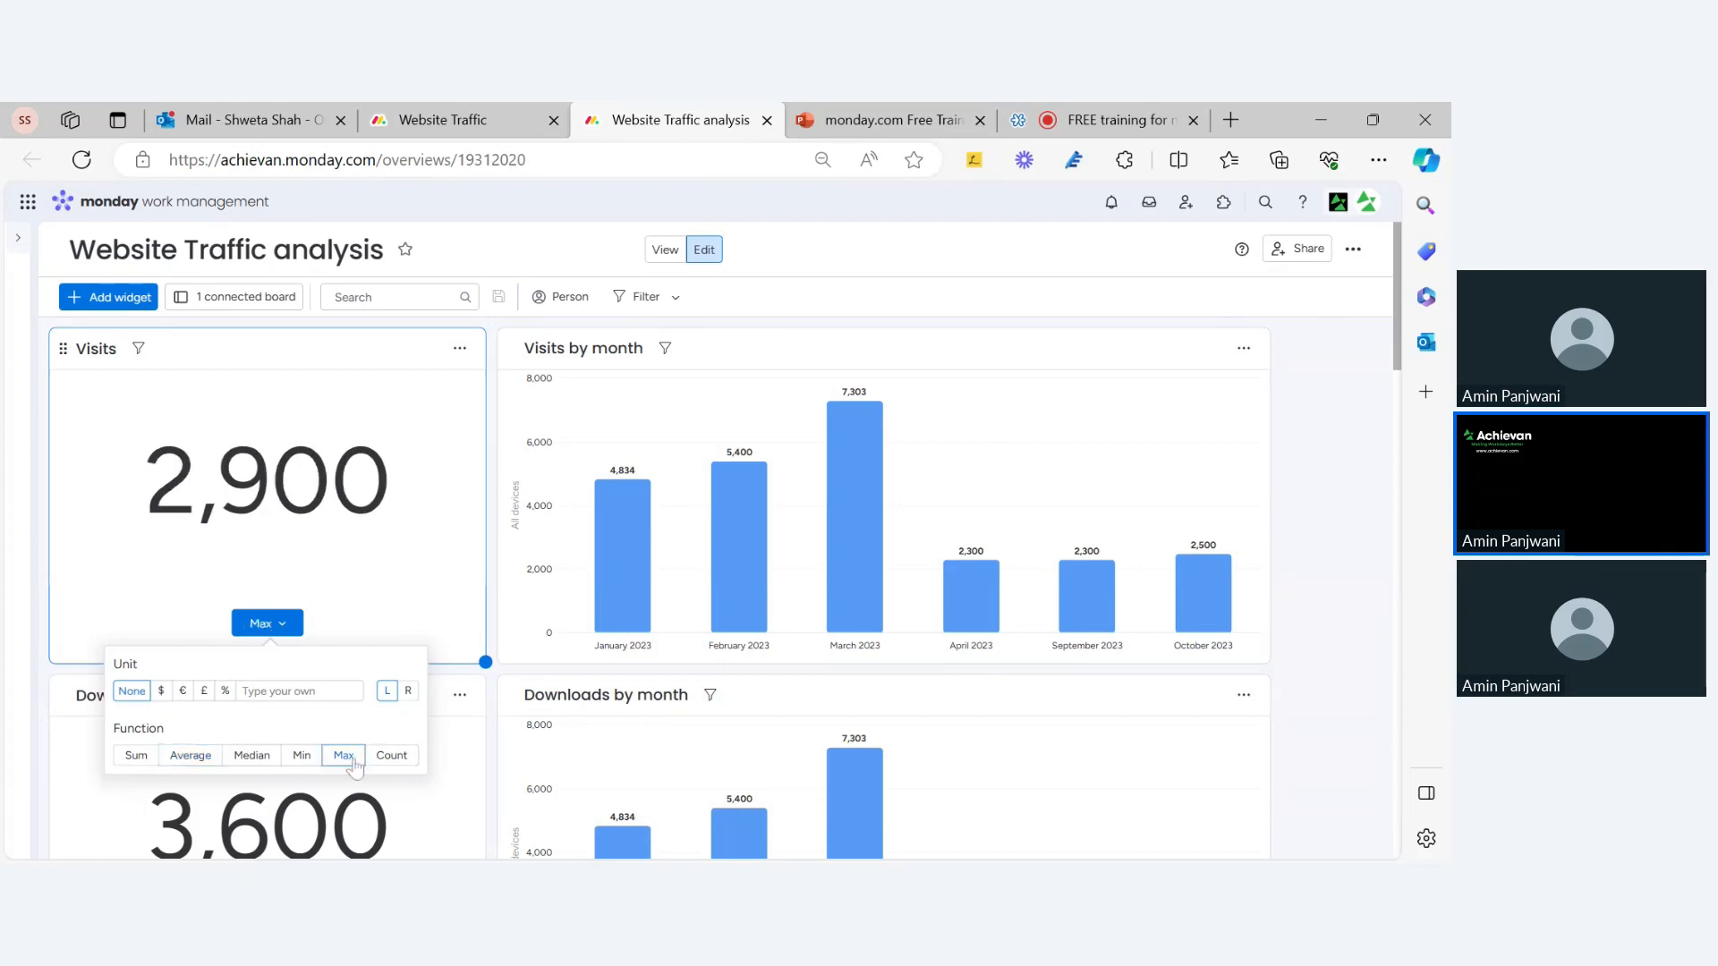
pyautogui.click(398, 571)
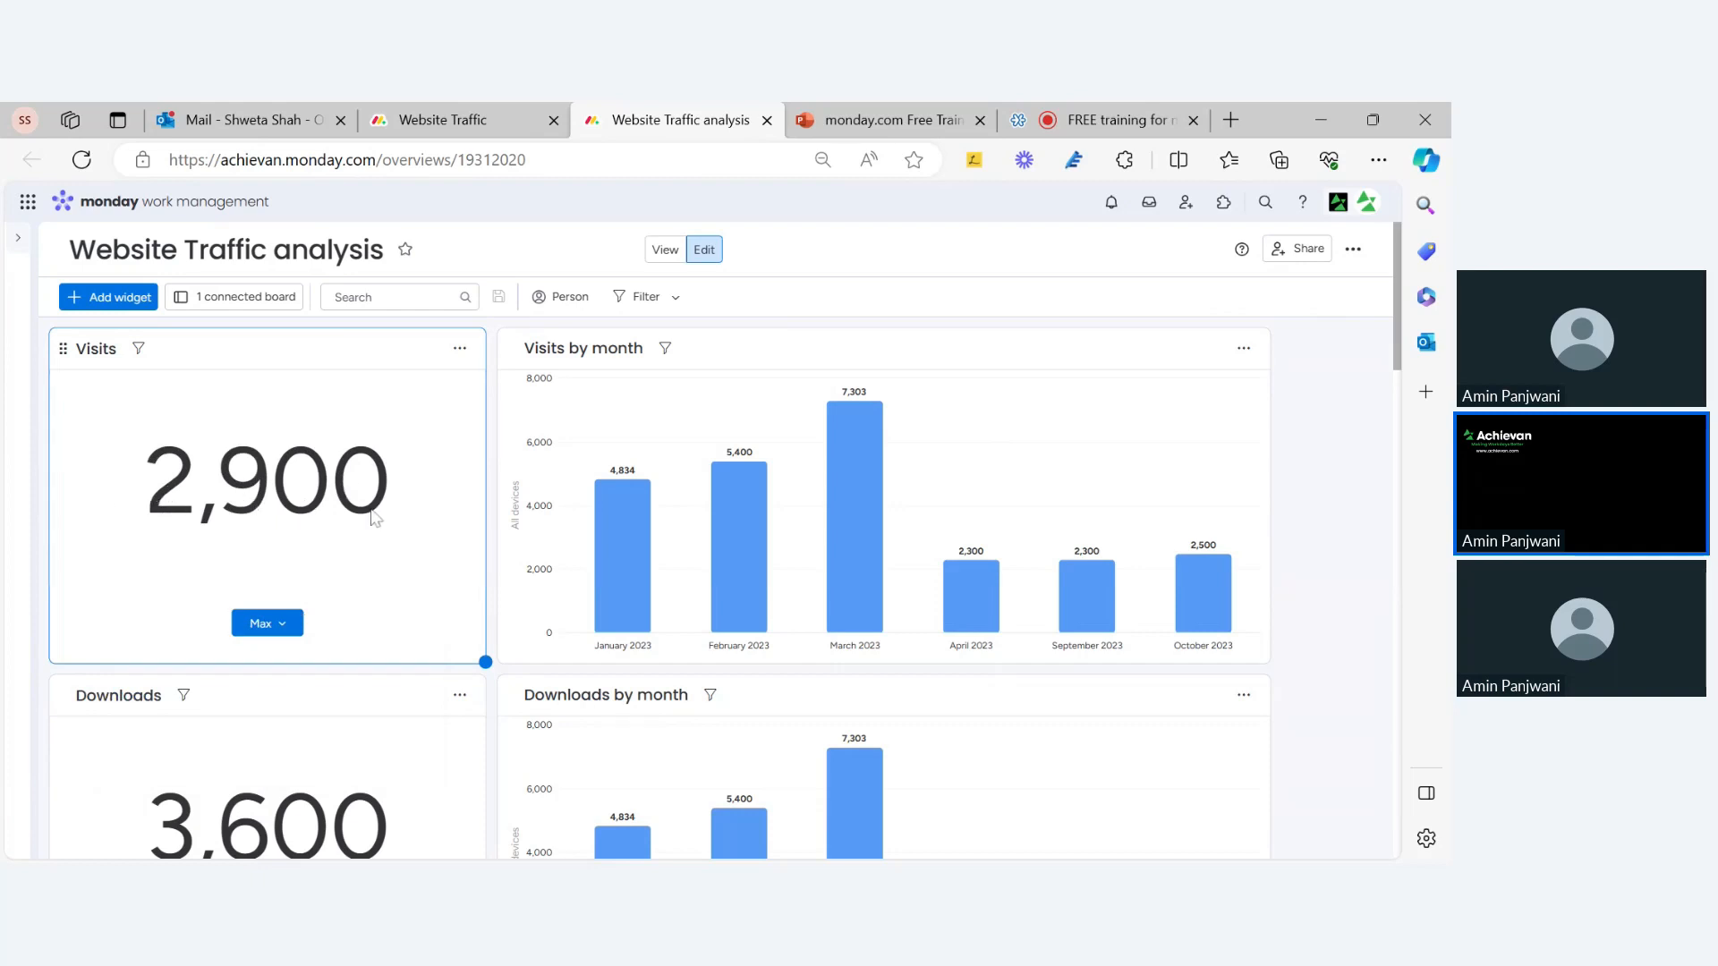
pyautogui.click(267, 626)
pyautogui.click(303, 757)
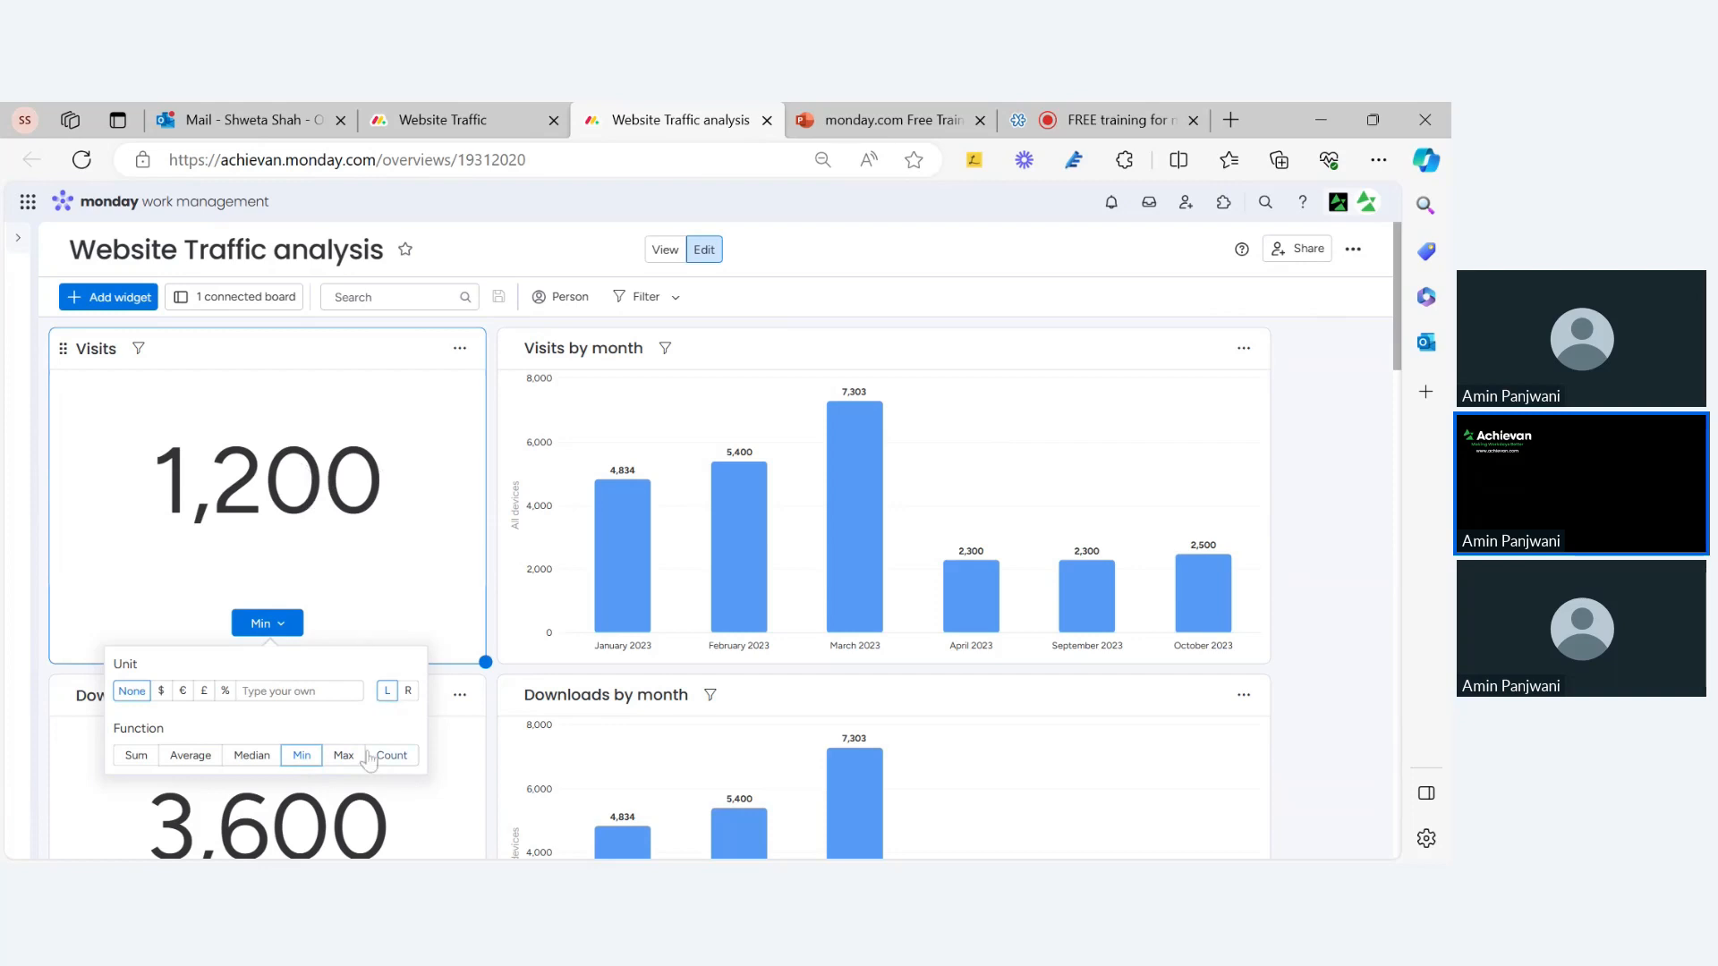
# Set the Visits number widget's function back to Sum
pyautogui.click(136, 757)
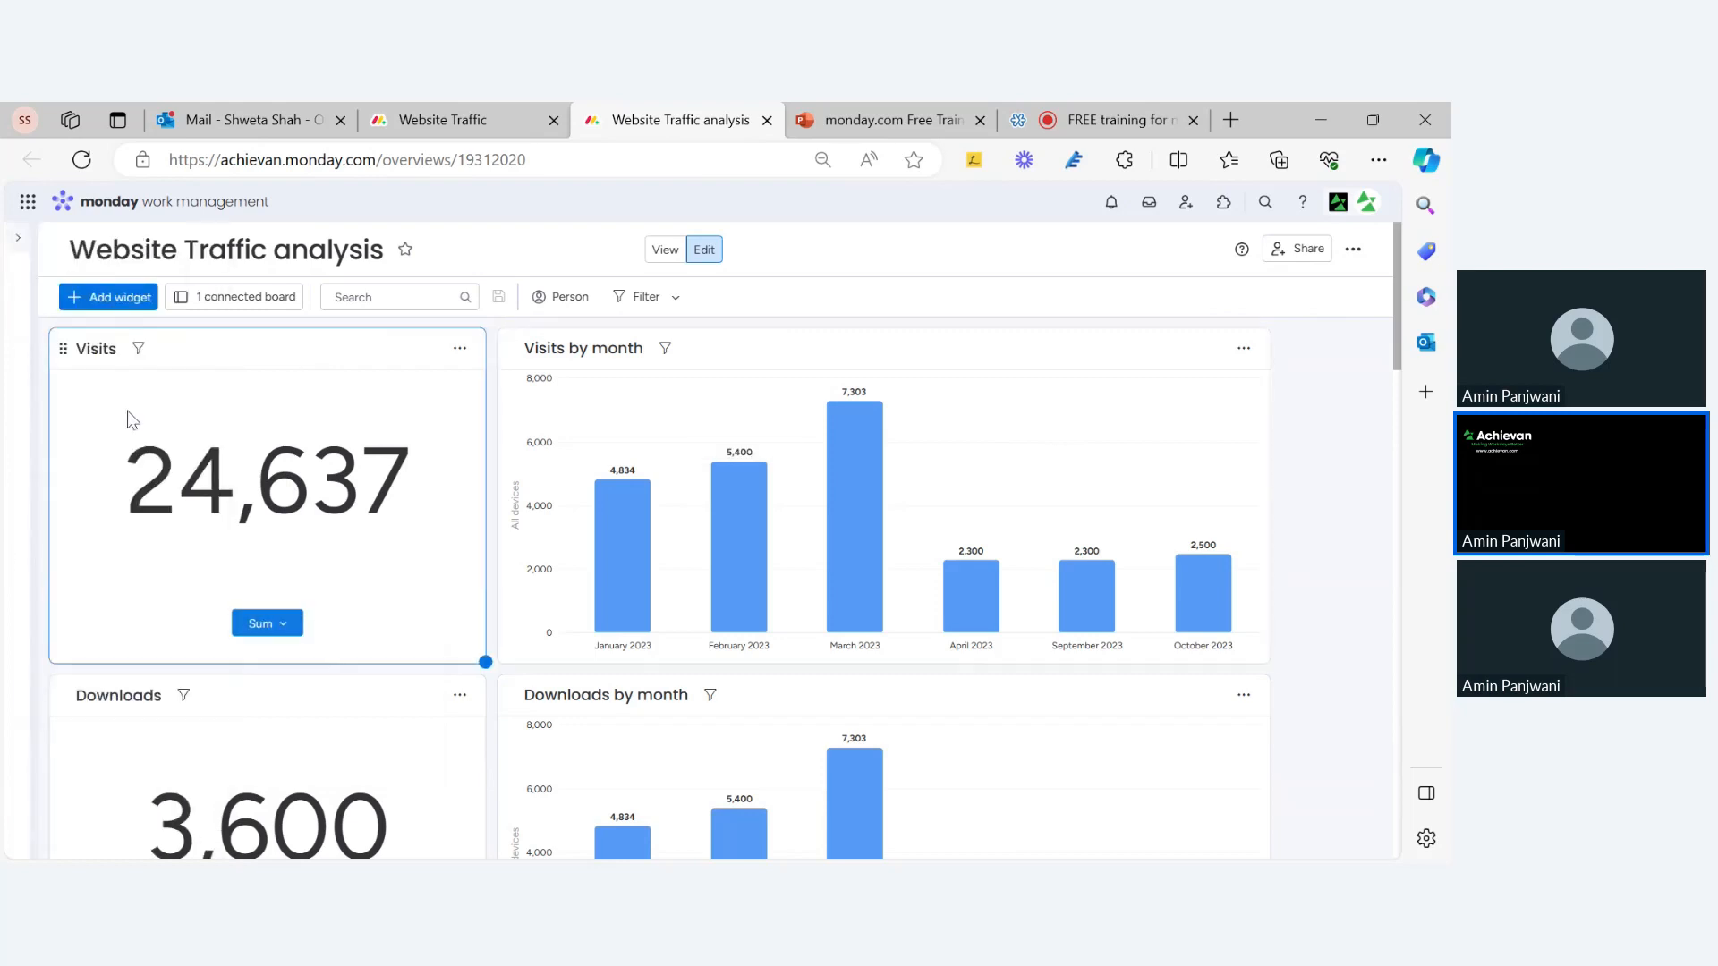
pyautogui.scroll(-4, 319, 668)
pyautogui.scroll(4, 304, 645)
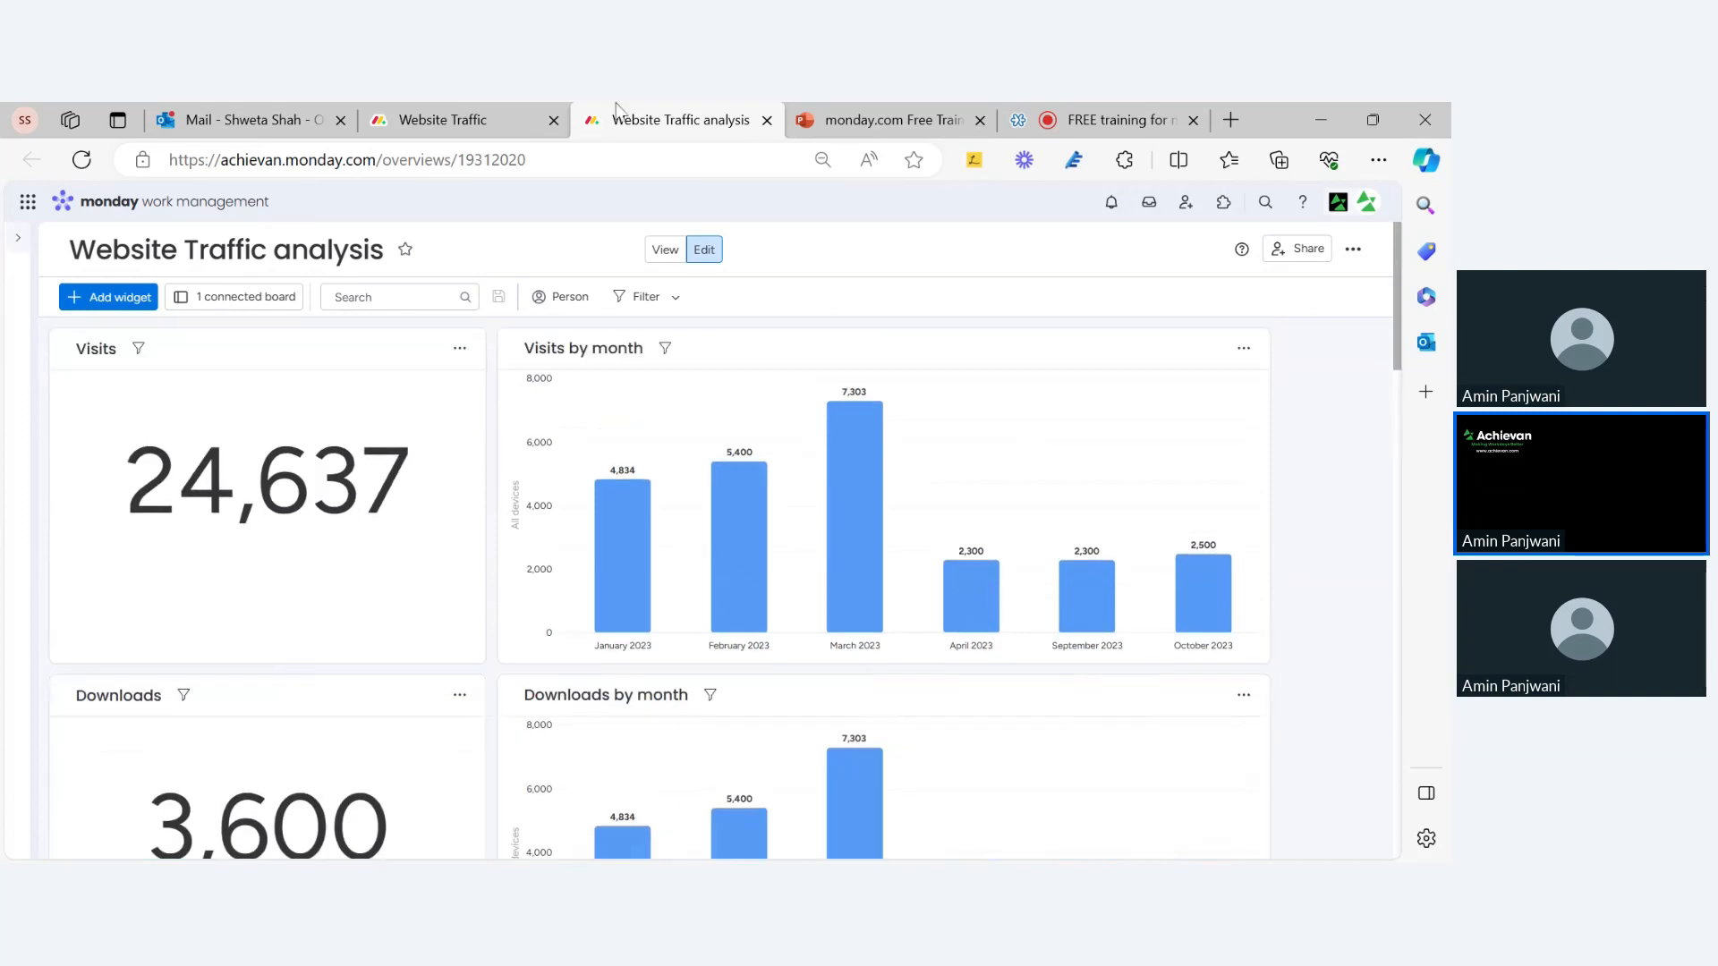
# Check the monthly figures on the Website Traffic board, then review which column the dashboard's Downloads widget includes in its settings
pyautogui.click(487, 110)
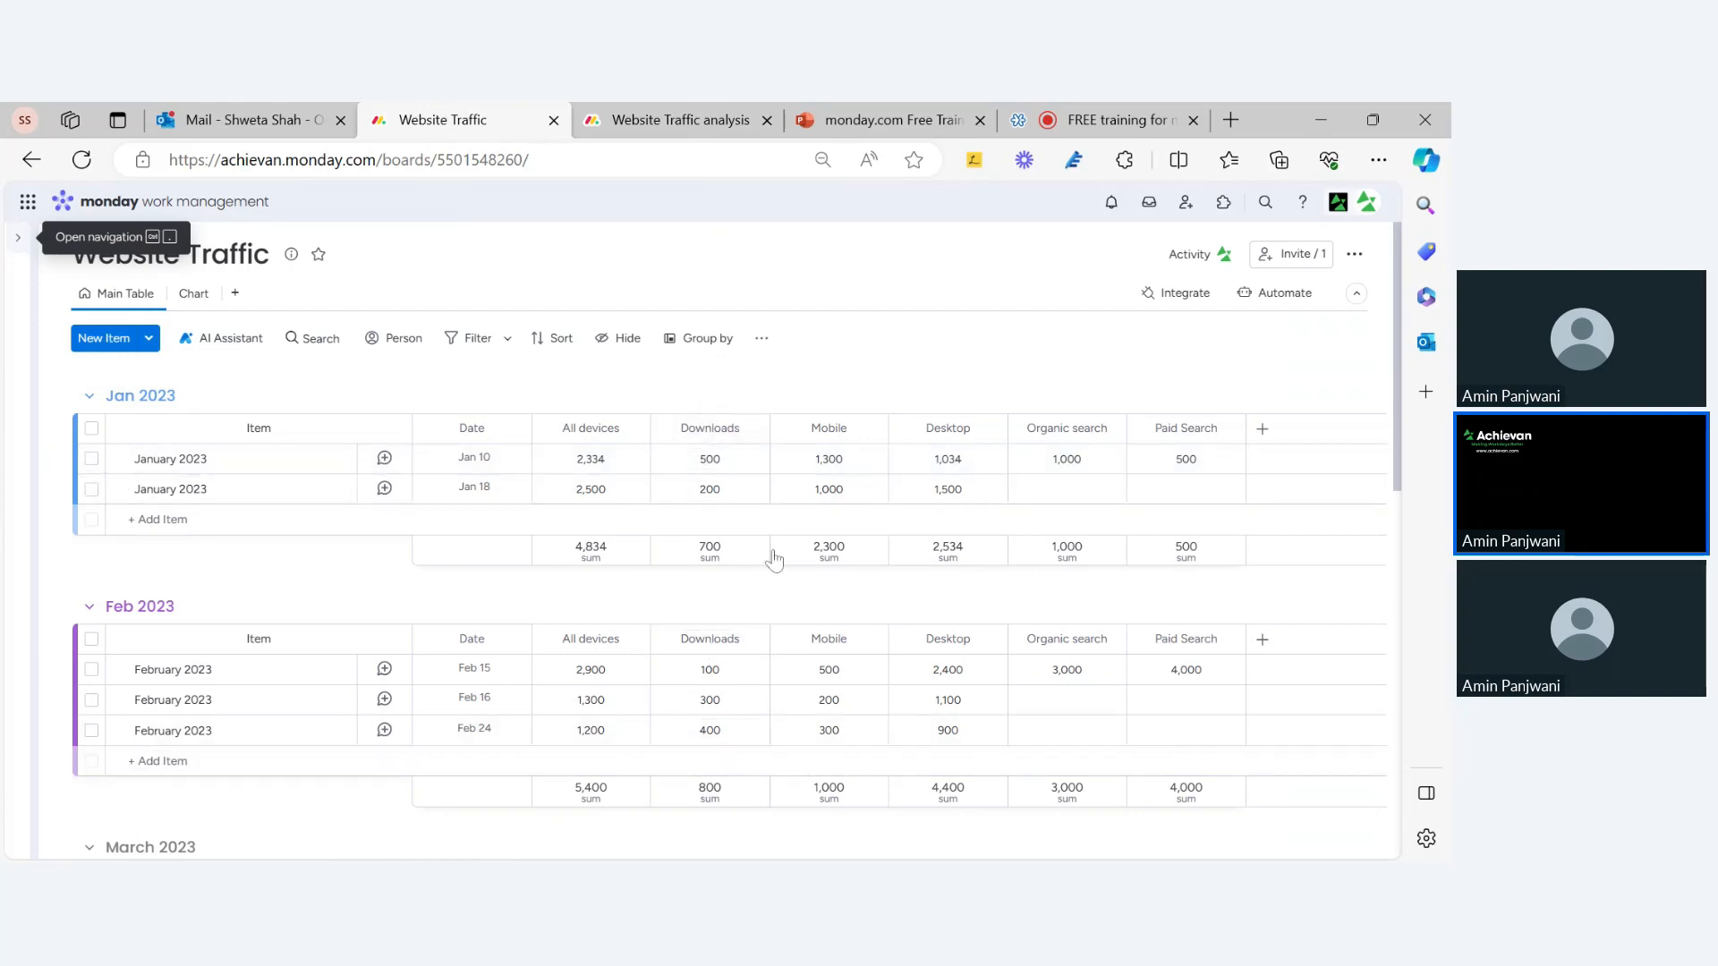
pyautogui.click(657, 131)
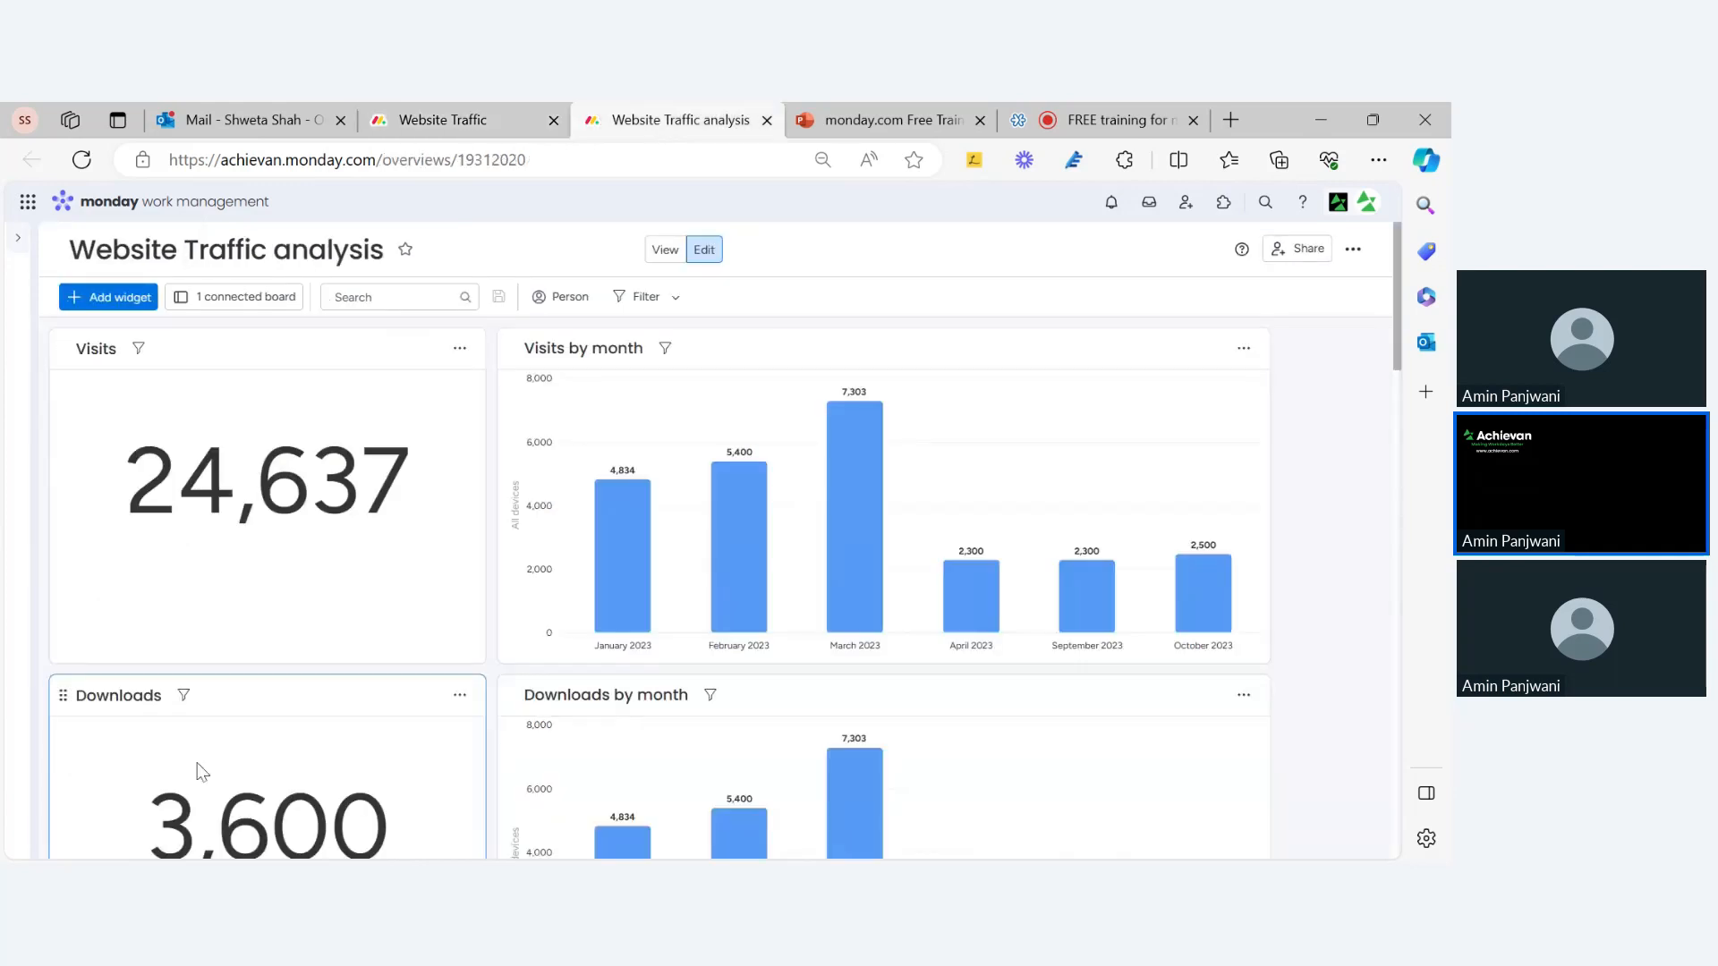
pyautogui.scroll(-3, 233, 752)
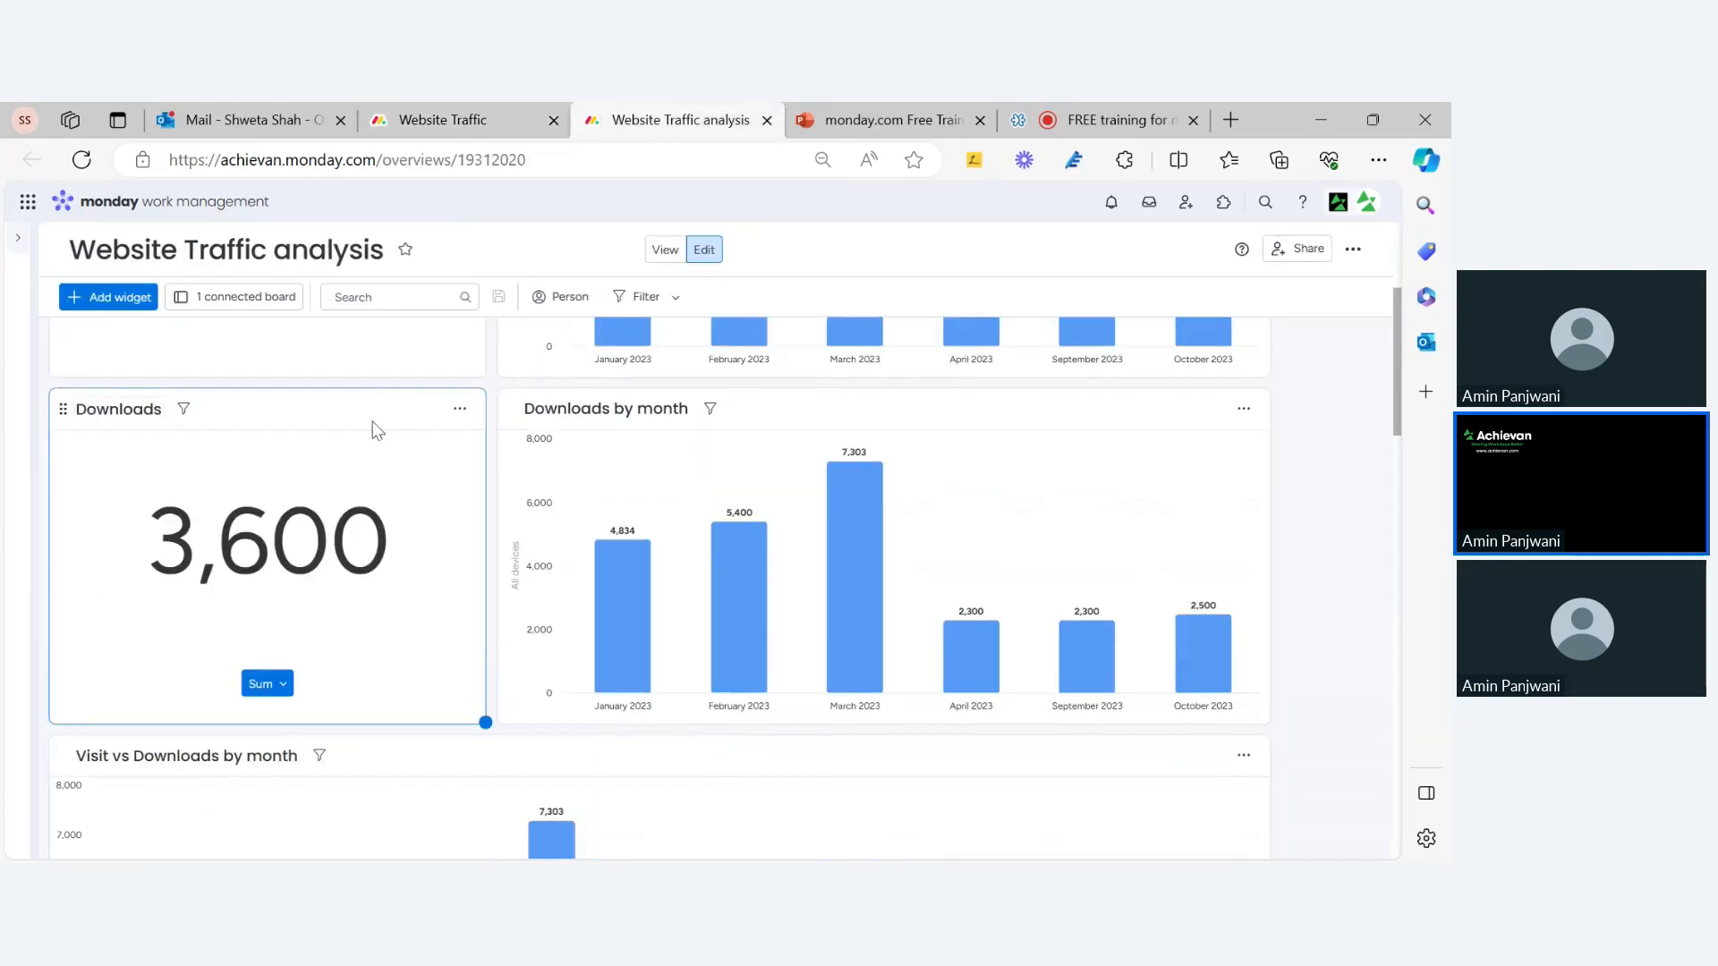
pyautogui.click(460, 409)
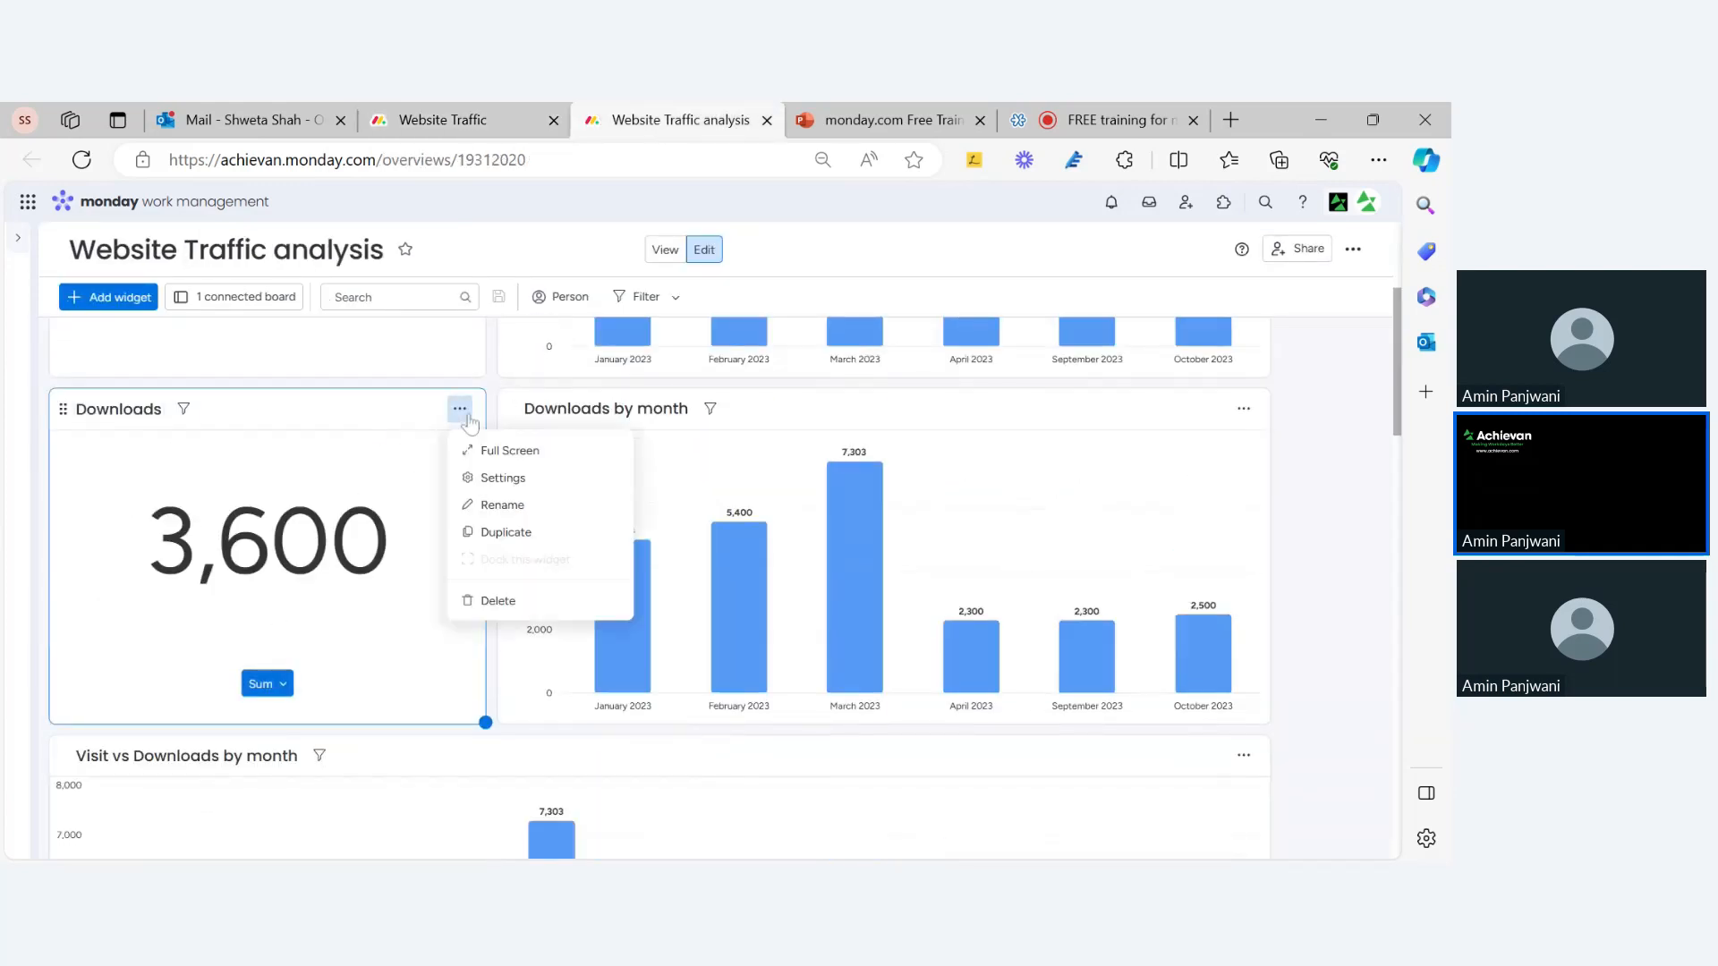
pyautogui.click(537, 478)
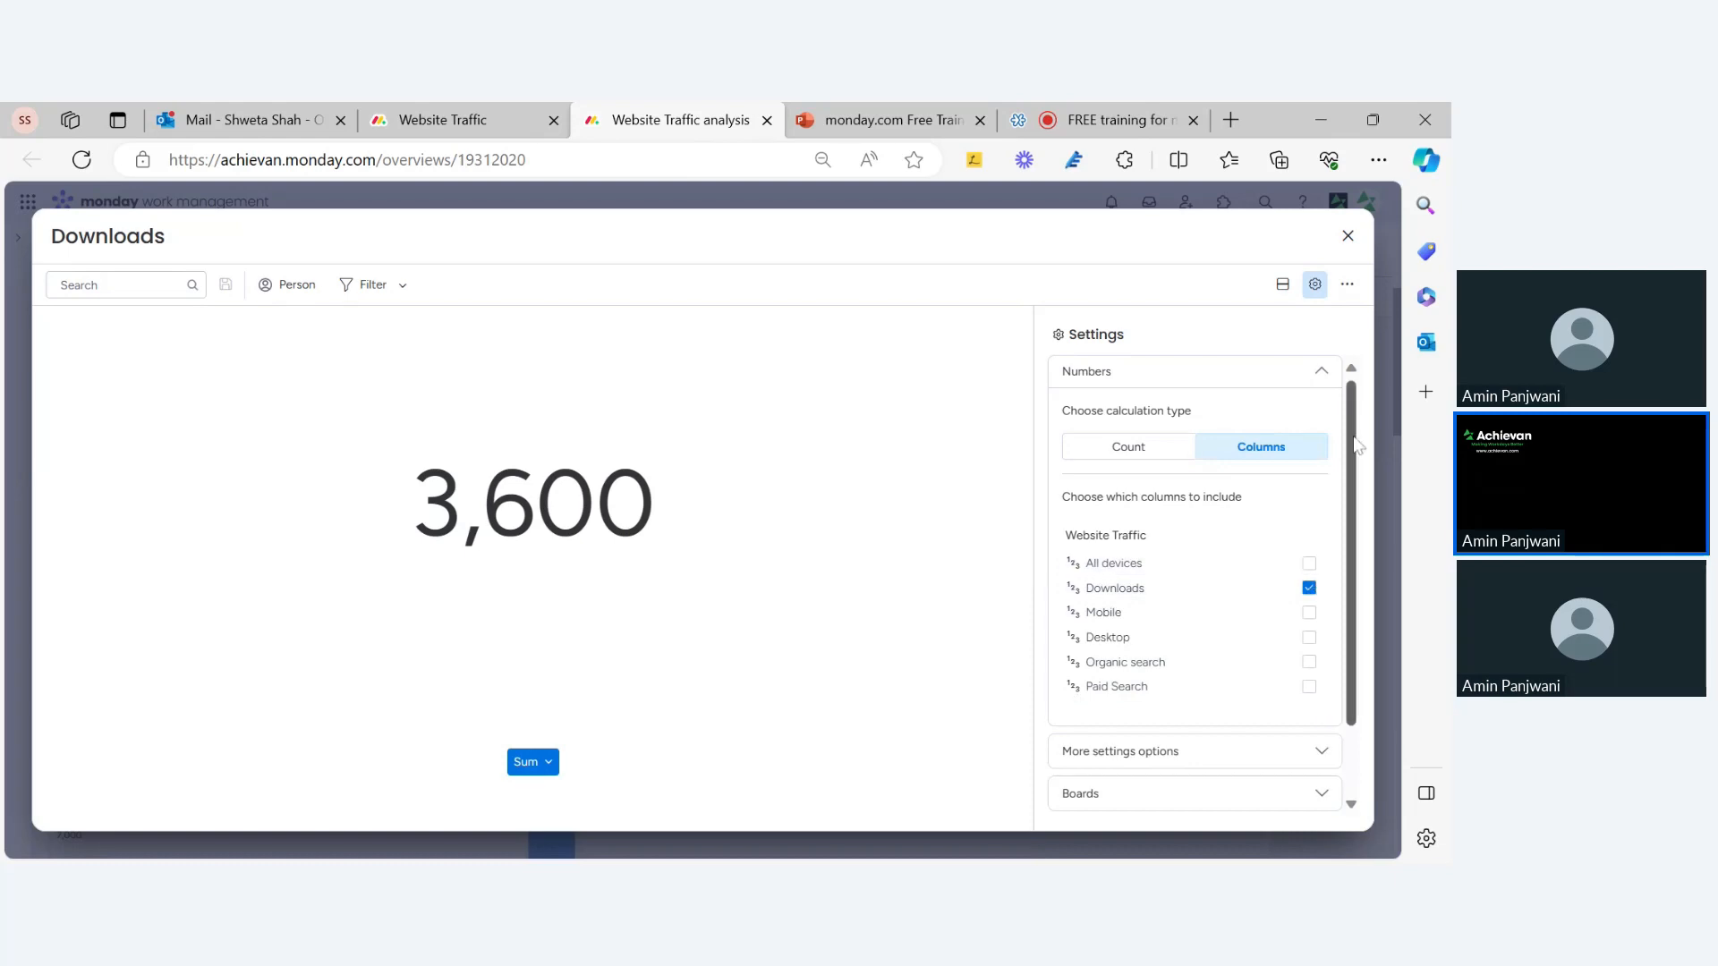
pyautogui.click(1348, 235)
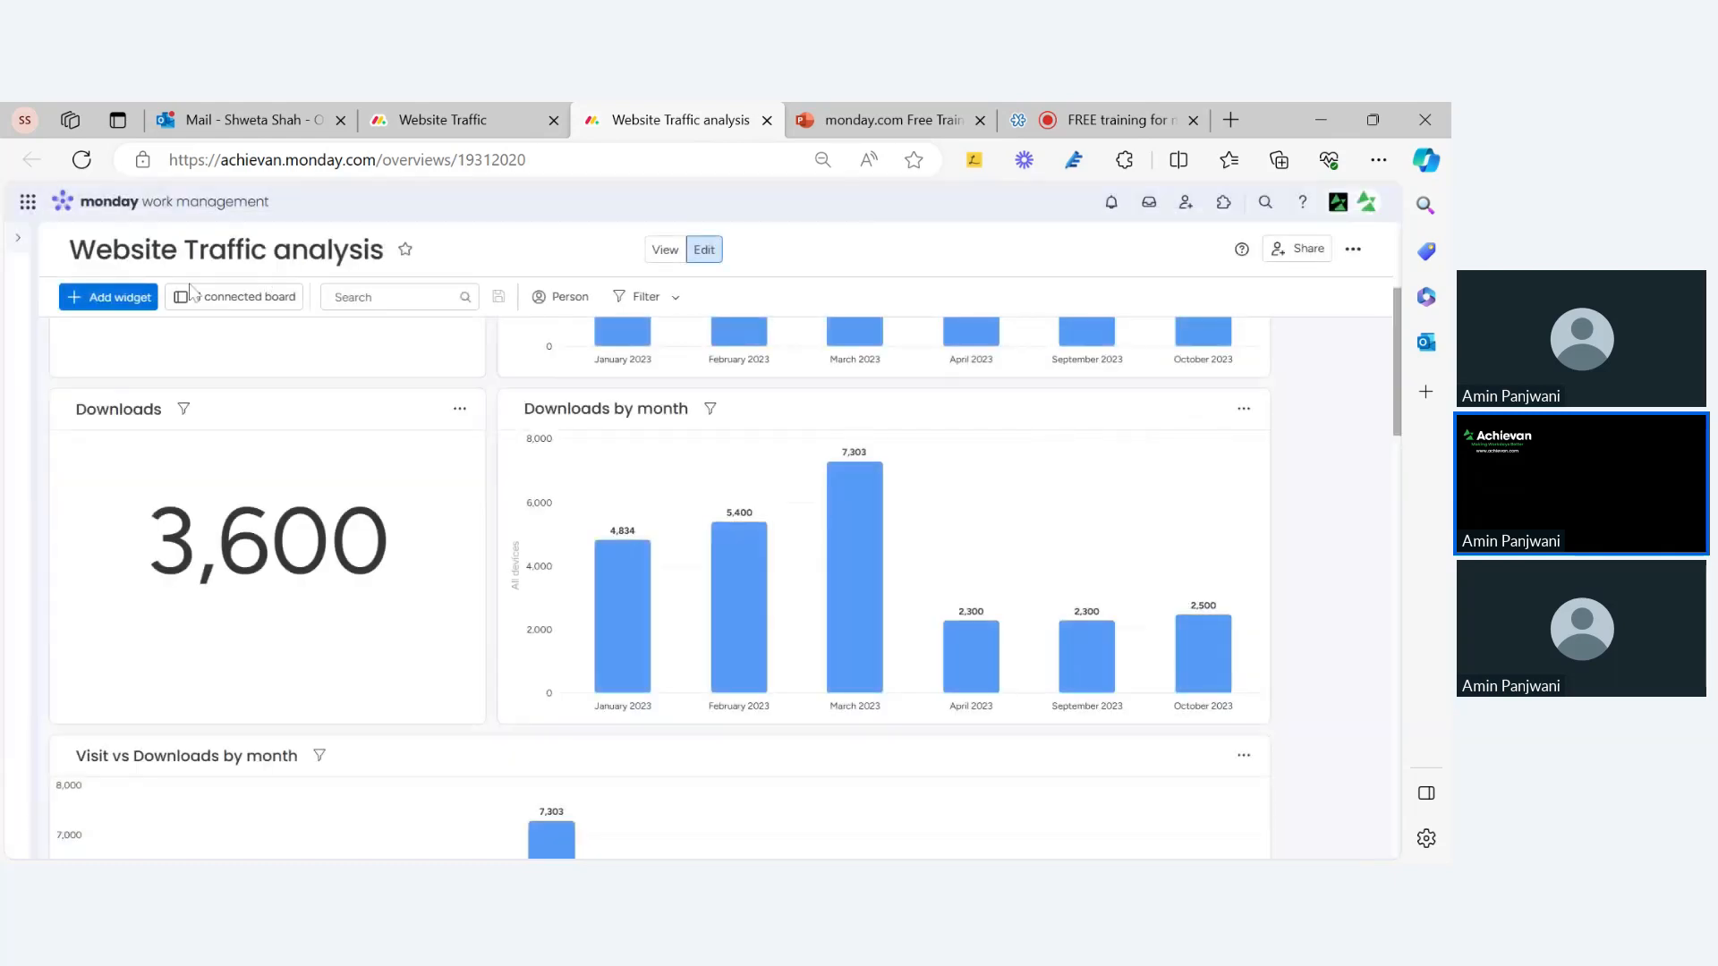
# Add a Numbers widget to the dashboard and make it calculate the Downloads column instead of All devices
pyautogui.click(79, 296)
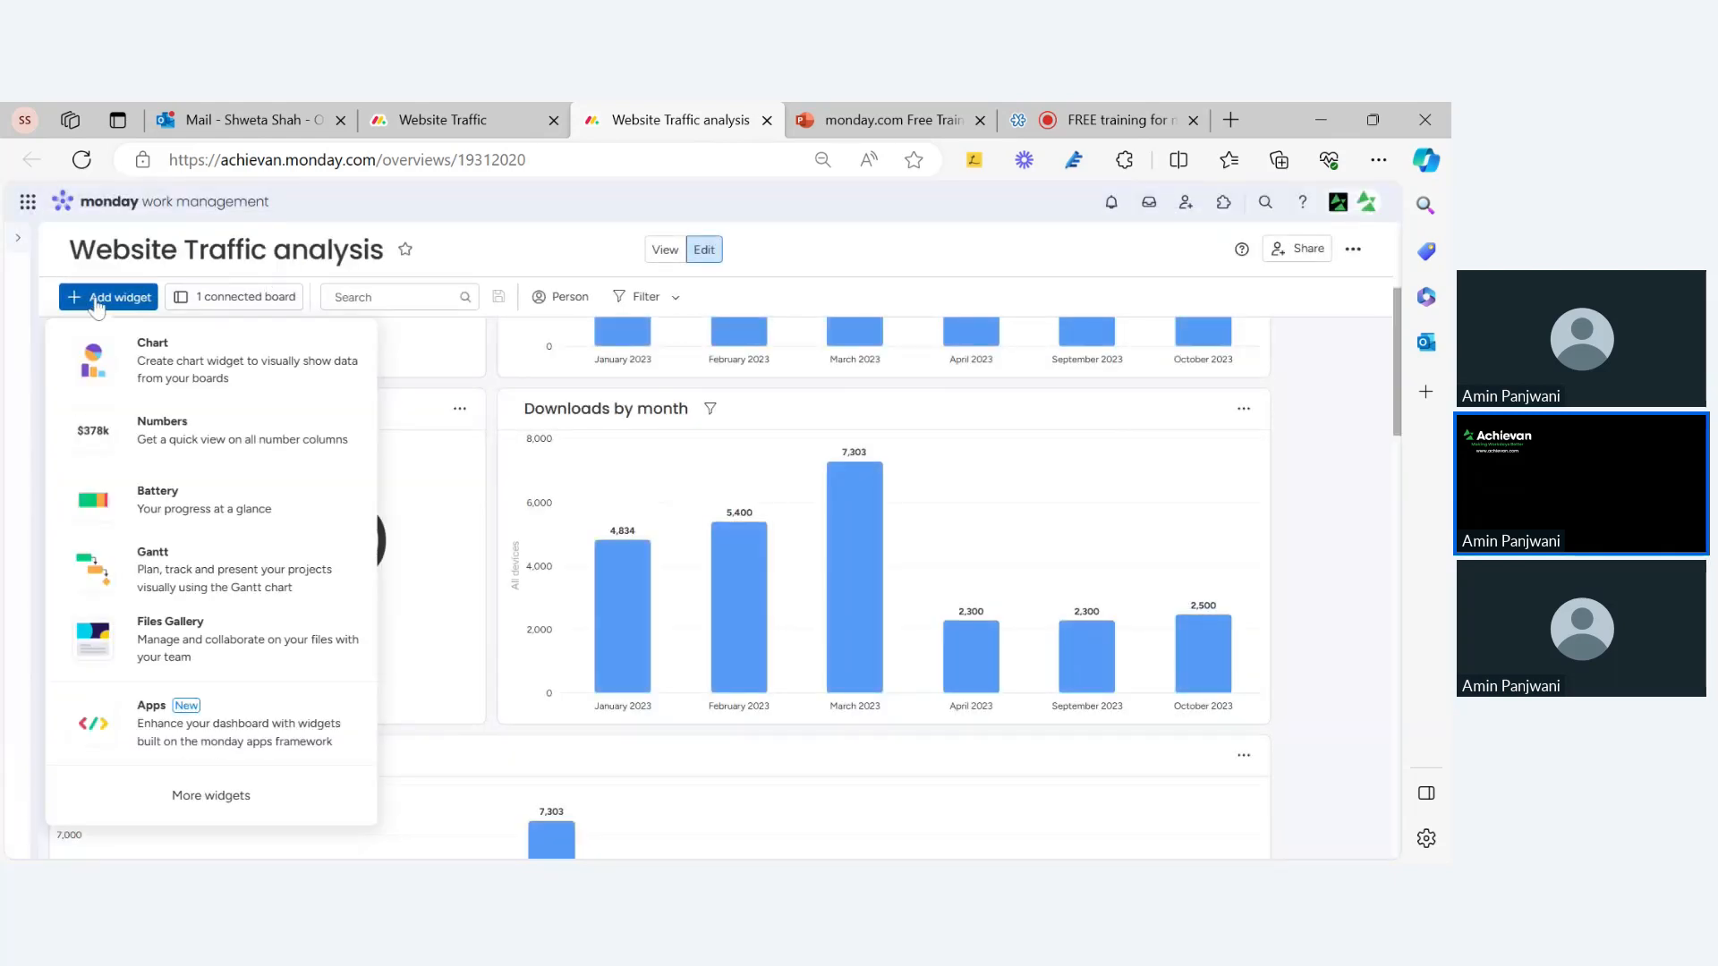
pyautogui.click(199, 425)
pyautogui.moveTo(1101, 429)
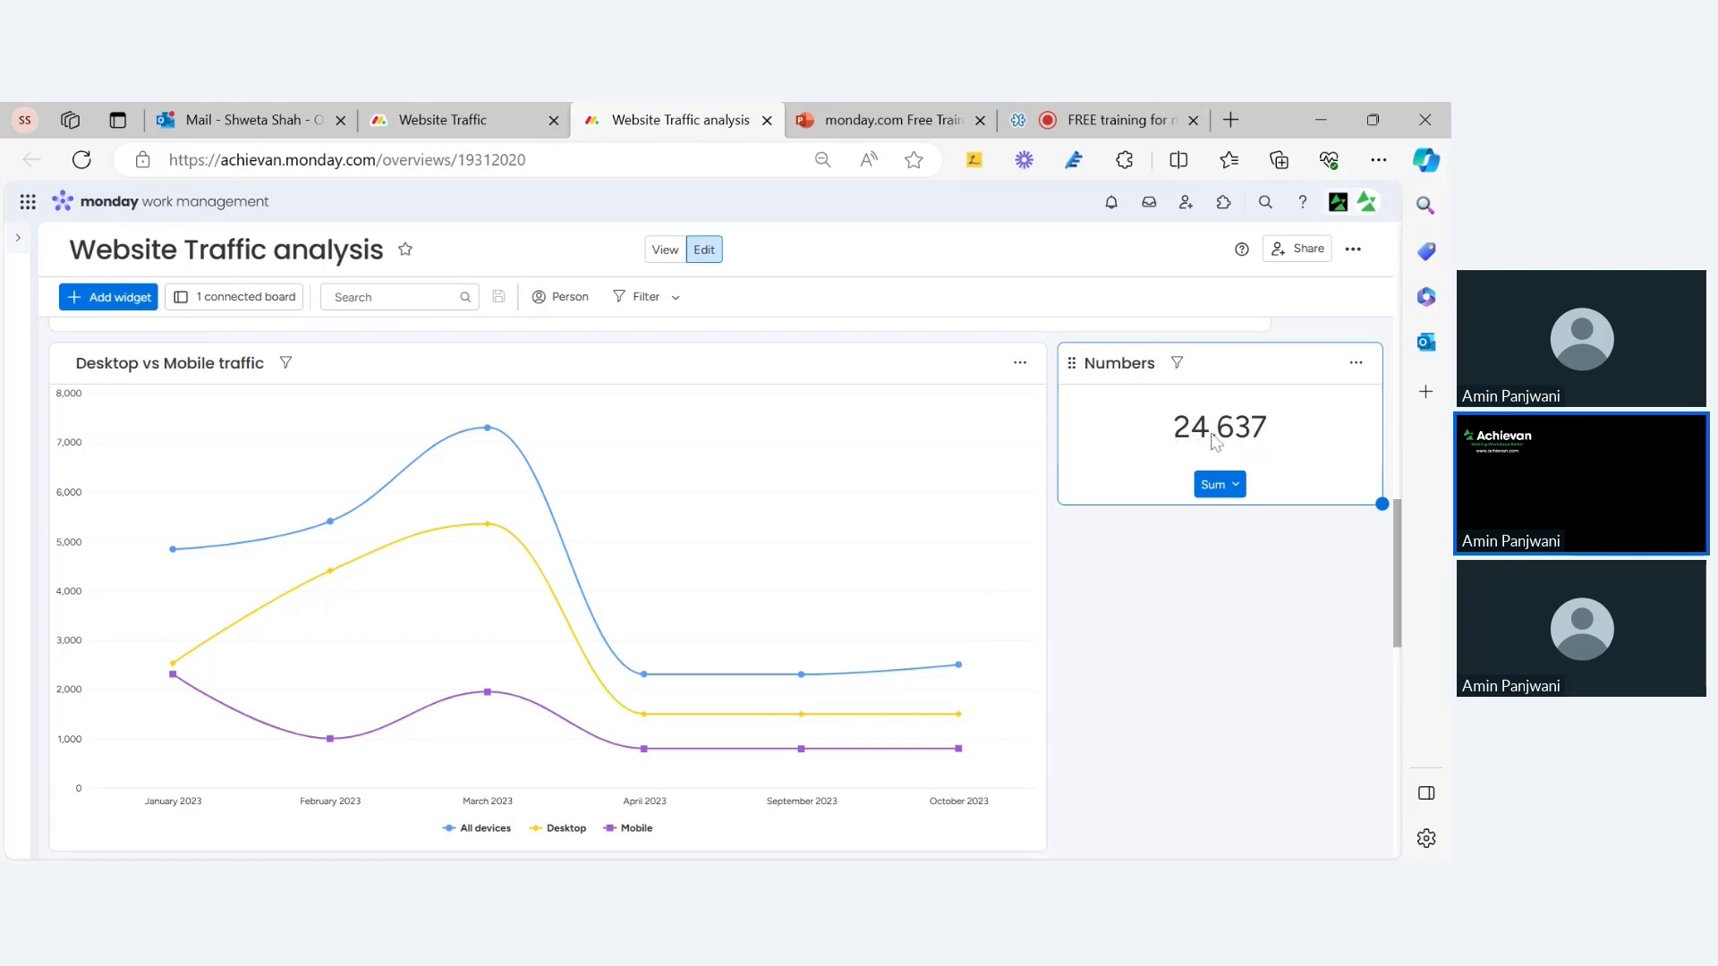
pyautogui.click(1356, 365)
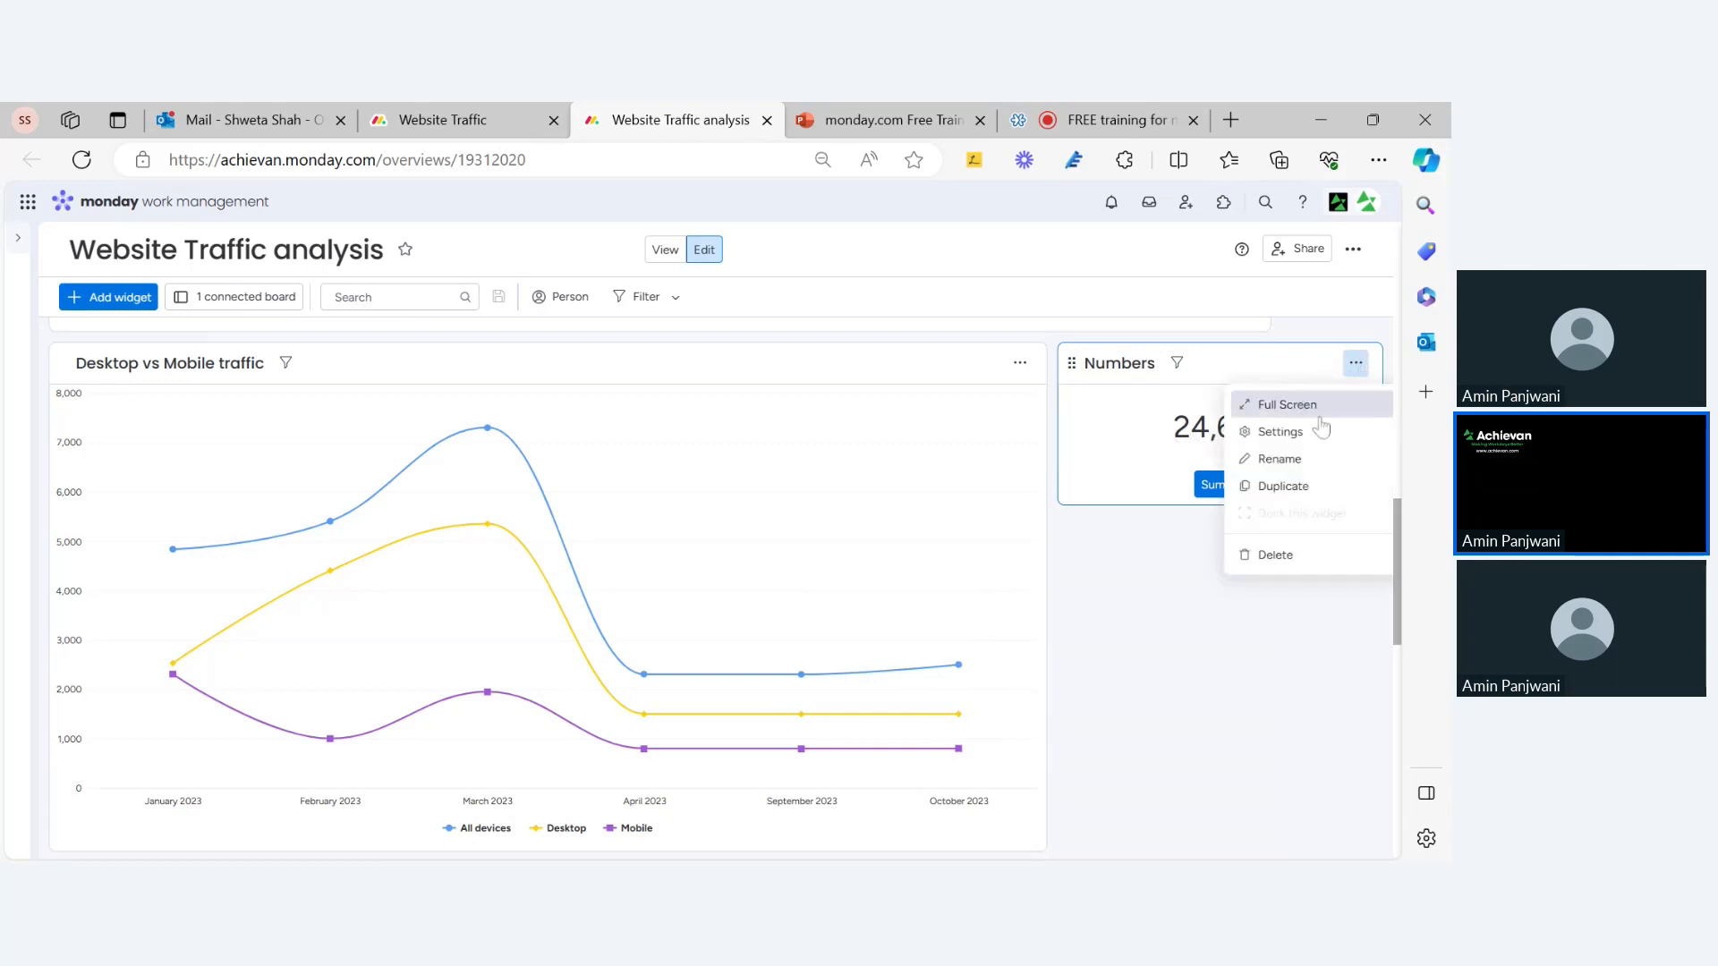
pyautogui.click(1308, 428)
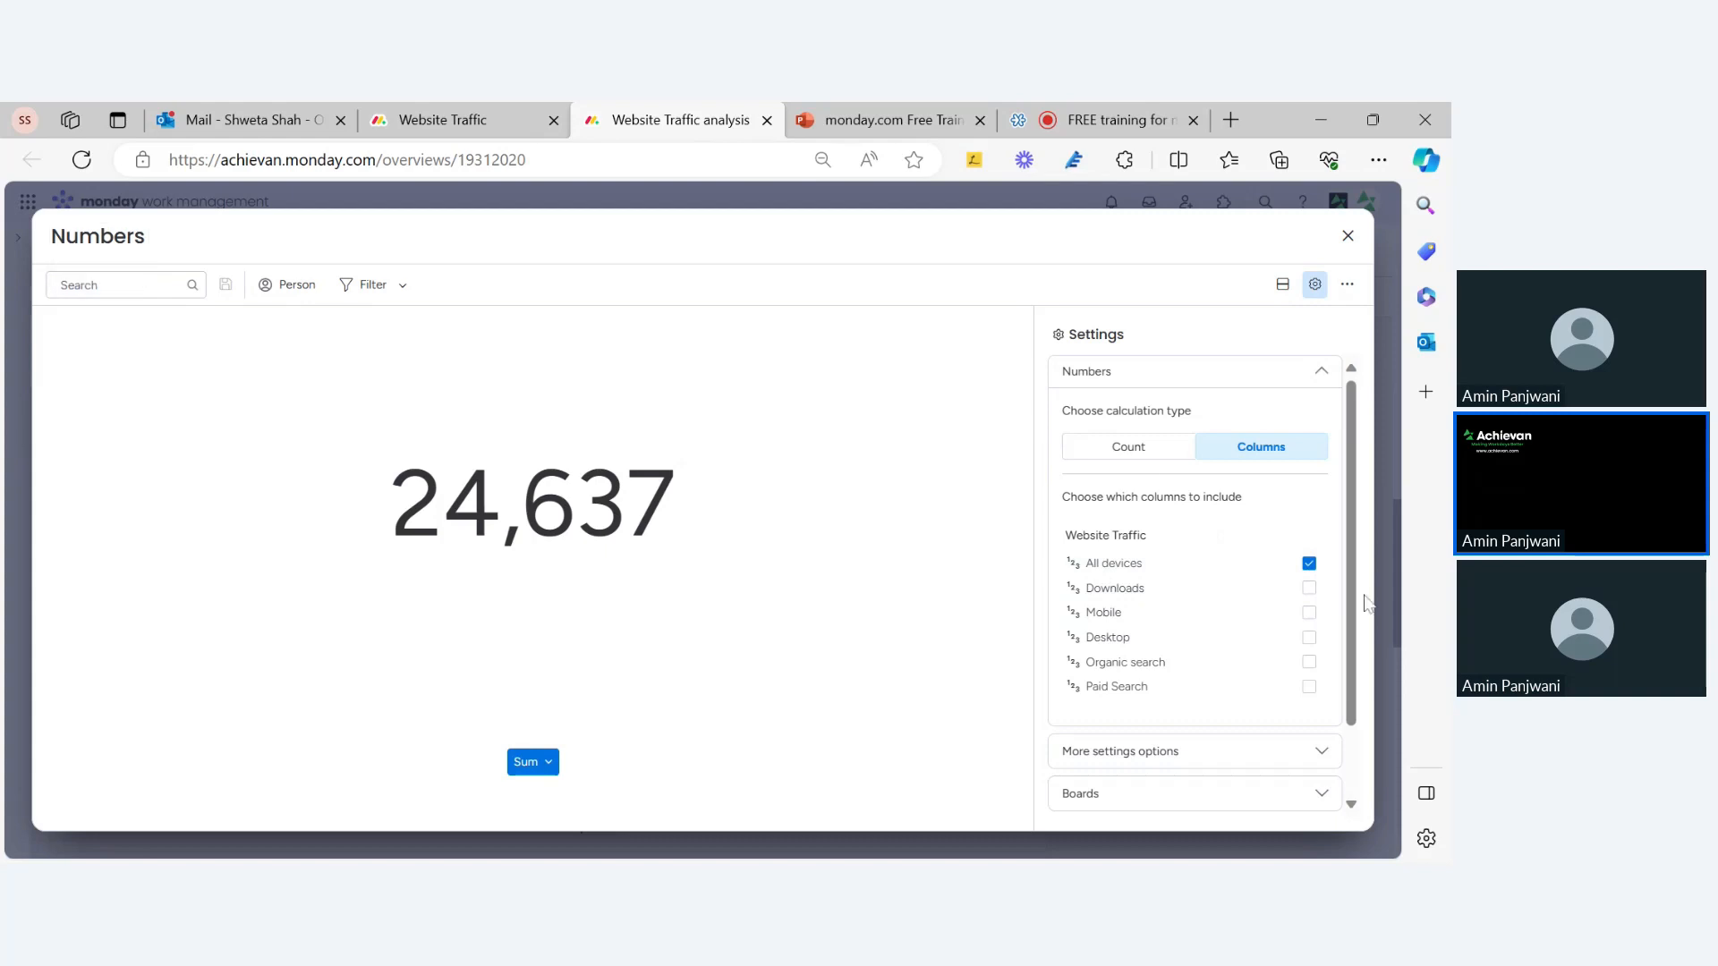
pyautogui.click(1309, 566)
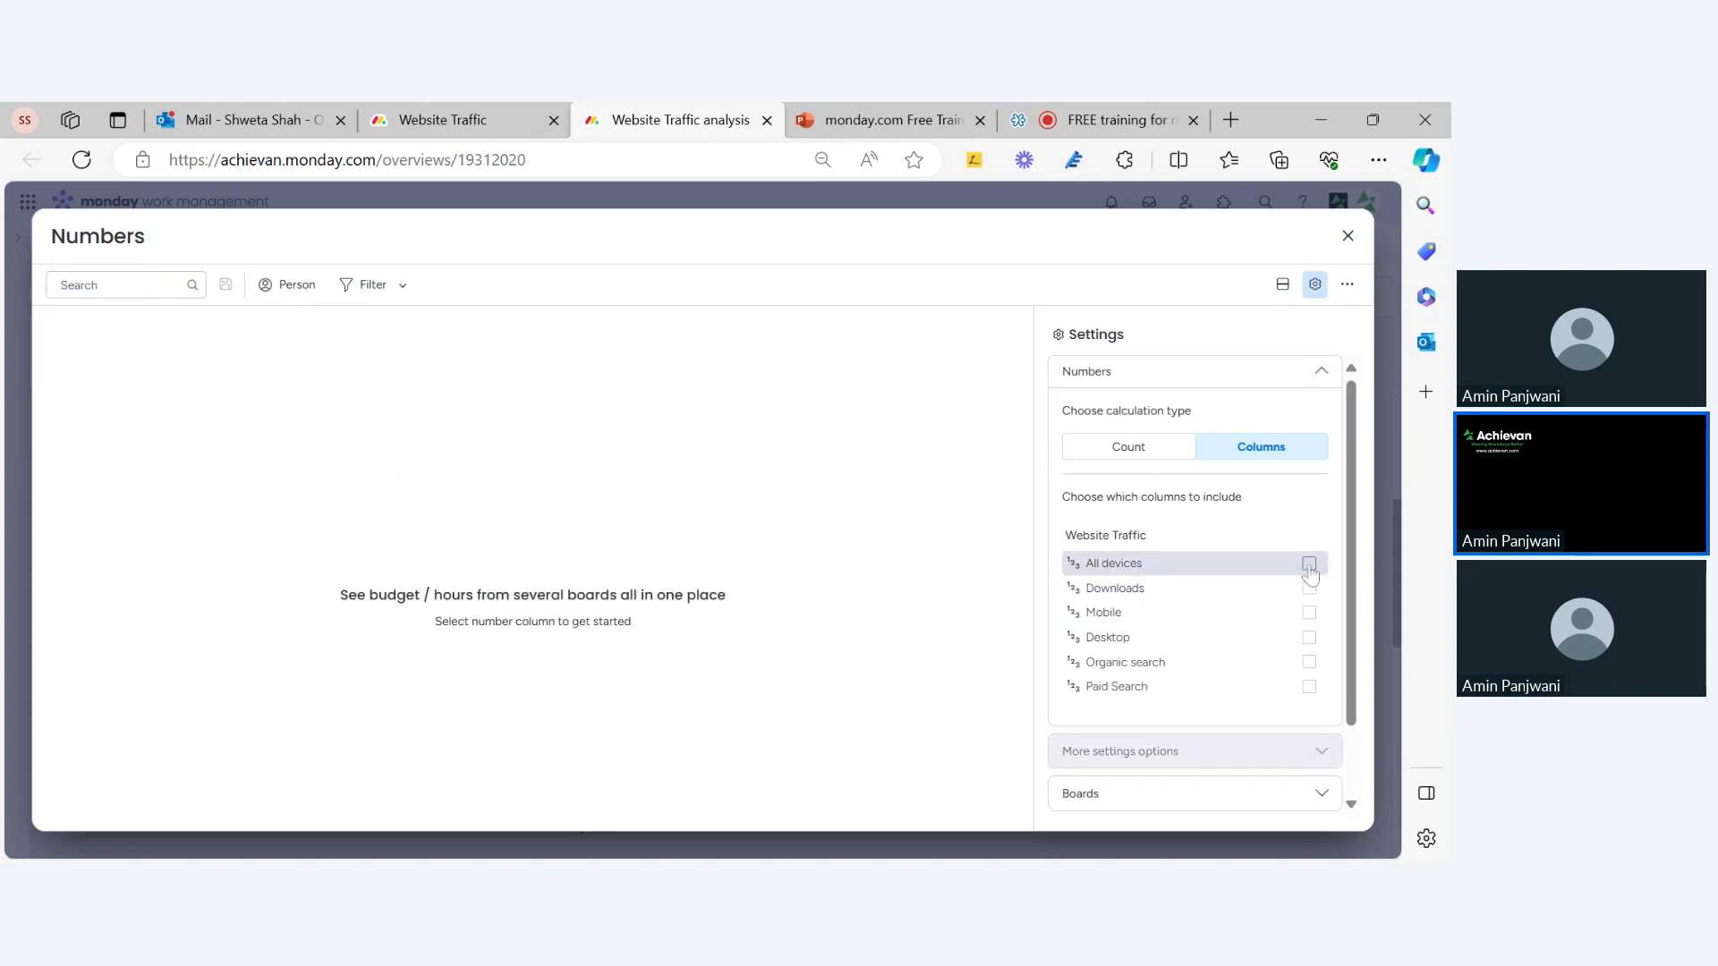
pyautogui.click(1309, 588)
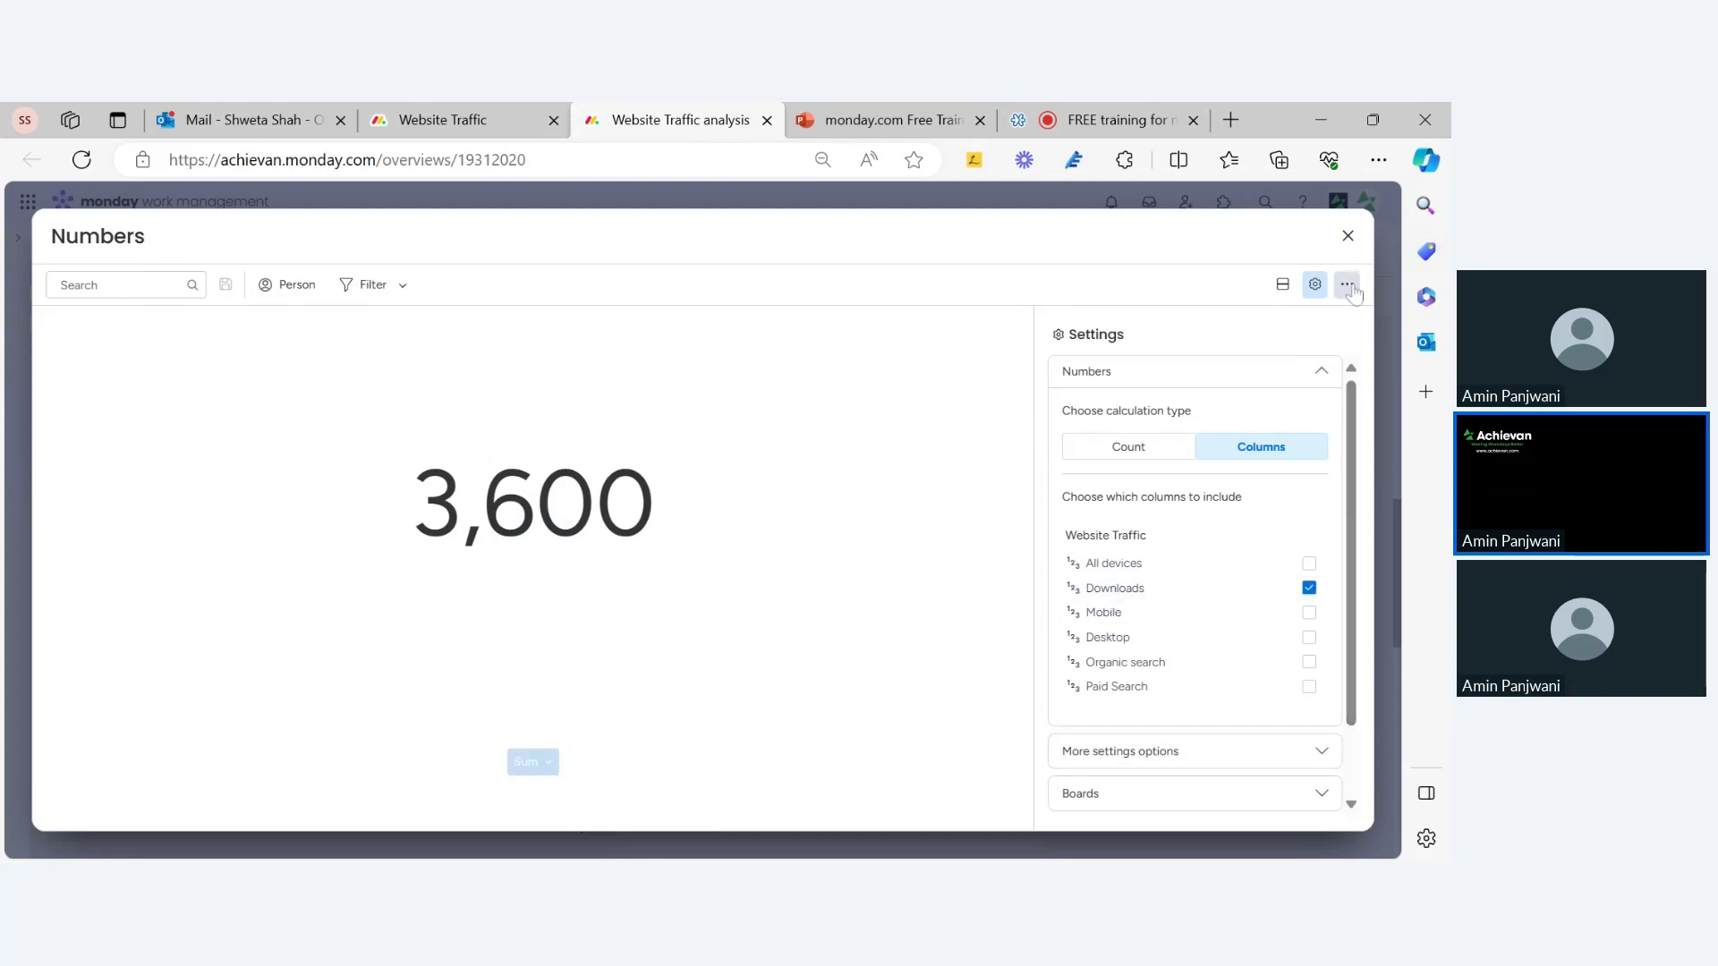
pyautogui.click(1348, 235)
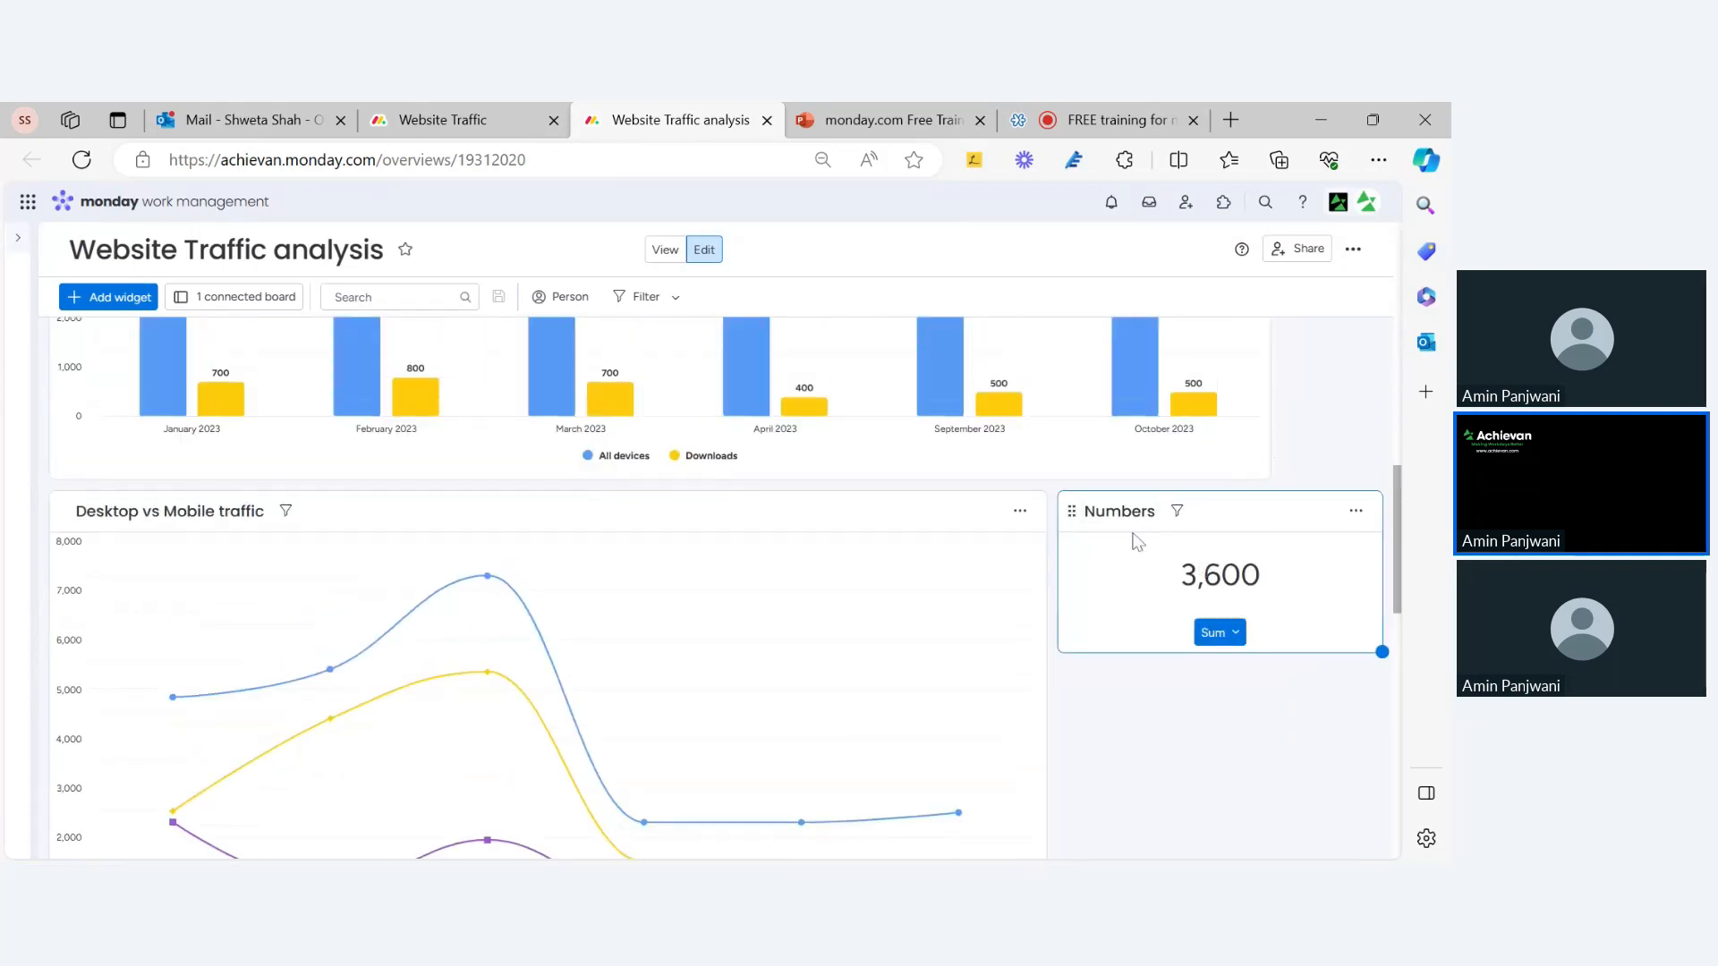
# Leave the new Numbers widget's title as it is and delete the widget from the dashboard
pyautogui.click(1119, 511)
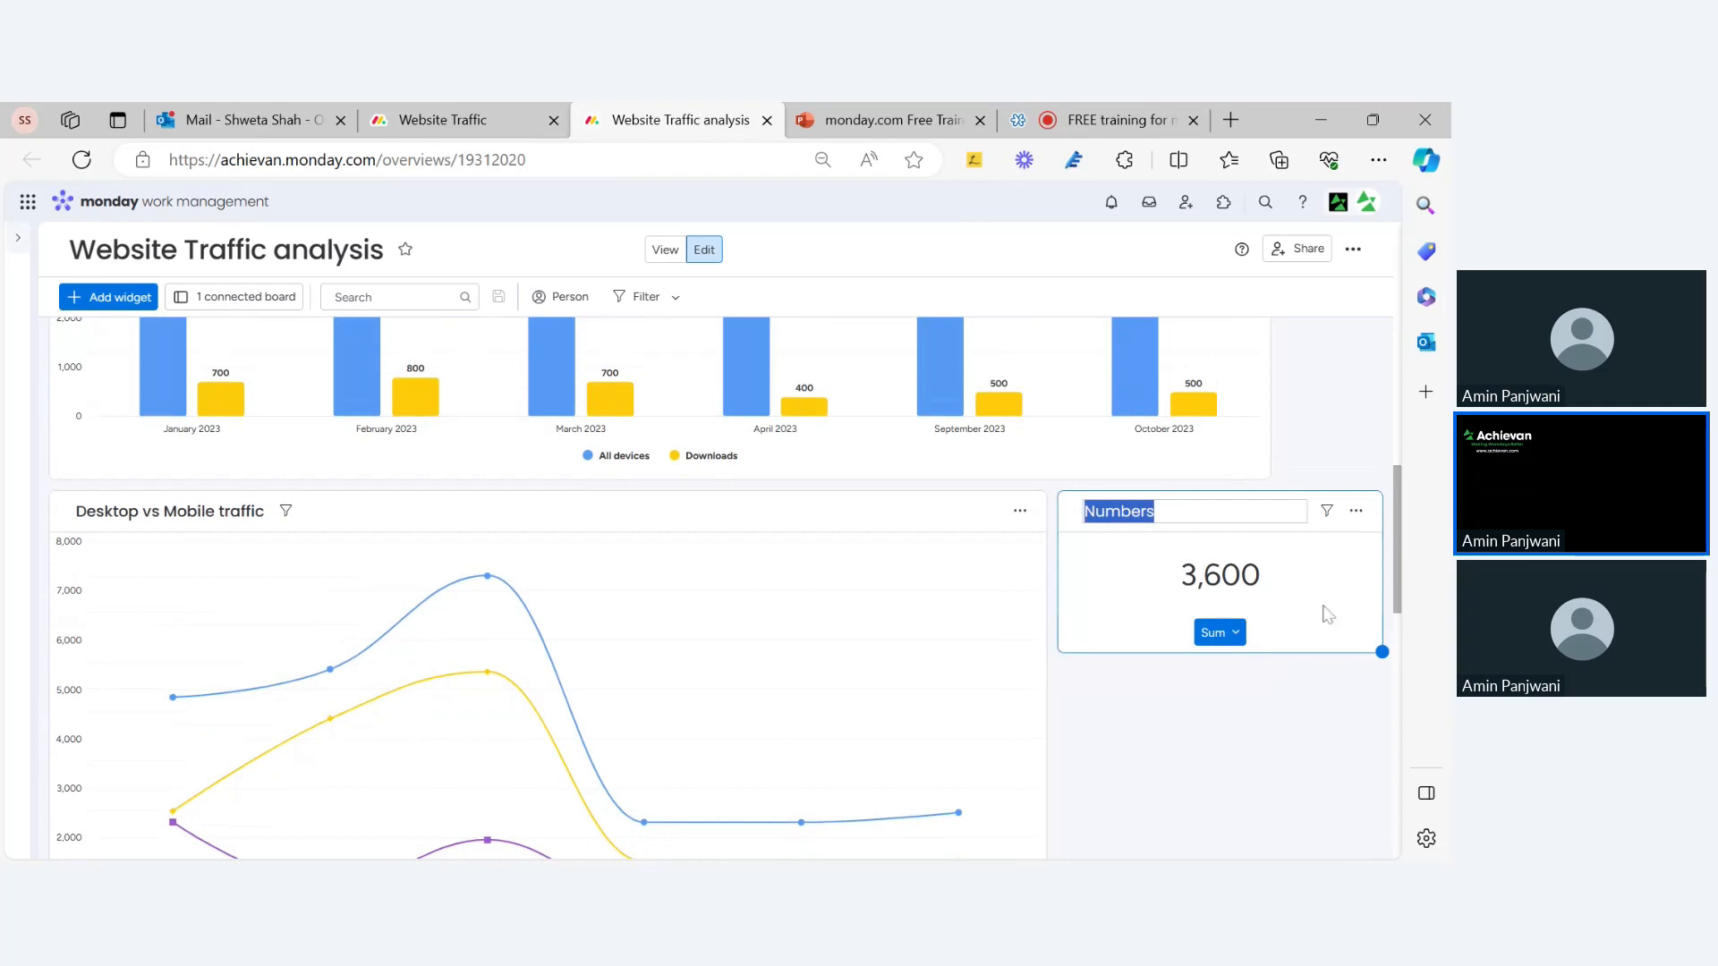
pyautogui.click(1286, 701)
pyautogui.click(1357, 511)
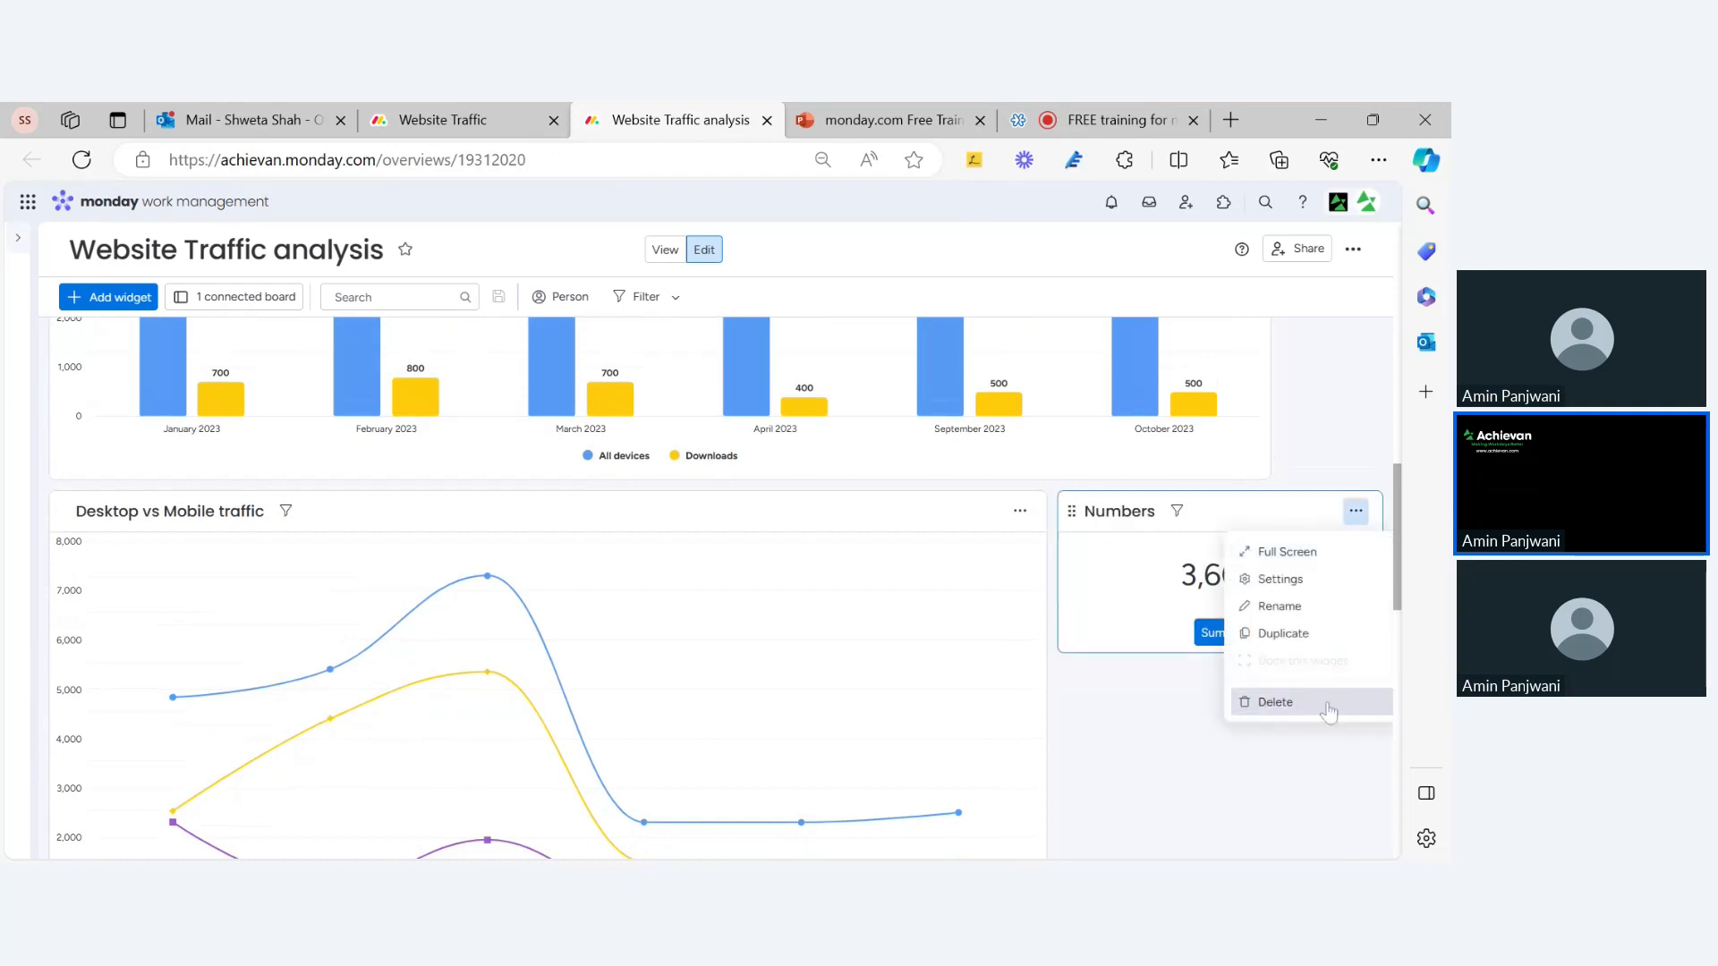
pyautogui.click(1328, 707)
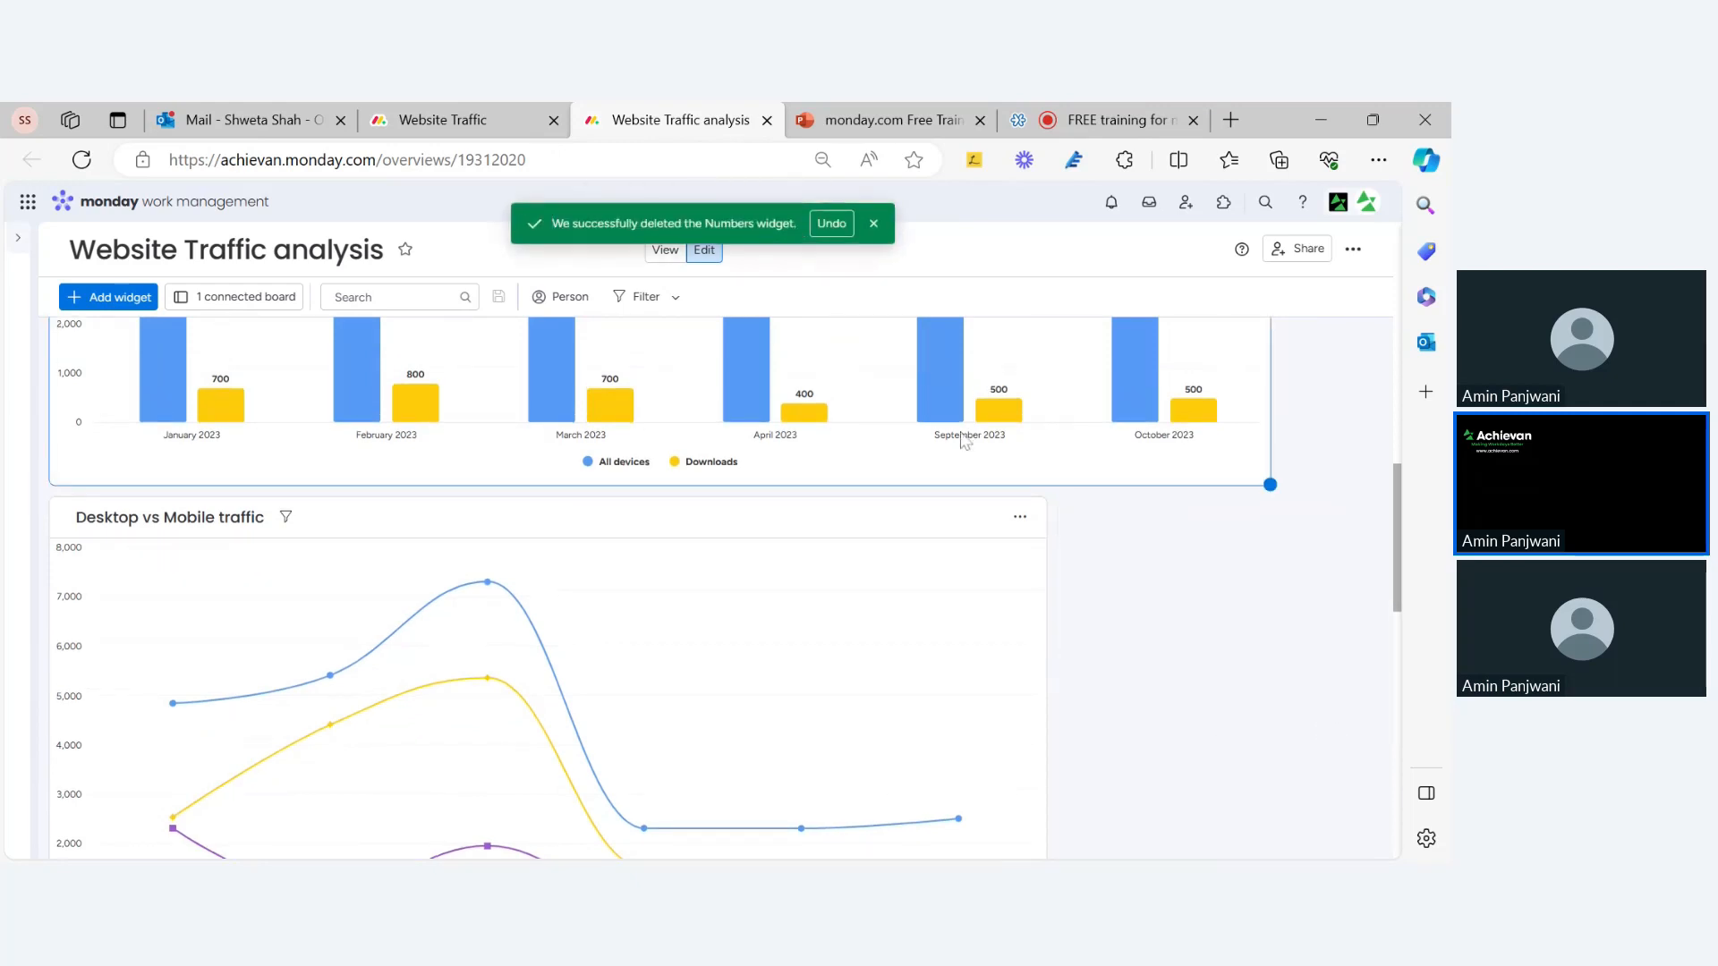
# Compare the dashboard's Visits and Downloads widgets with the source columns on the Website Traffic board
pyautogui.scroll(10, 337, 372)
pyautogui.scroll(-3, 248, 430)
pyautogui.scroll(3, 217, 421)
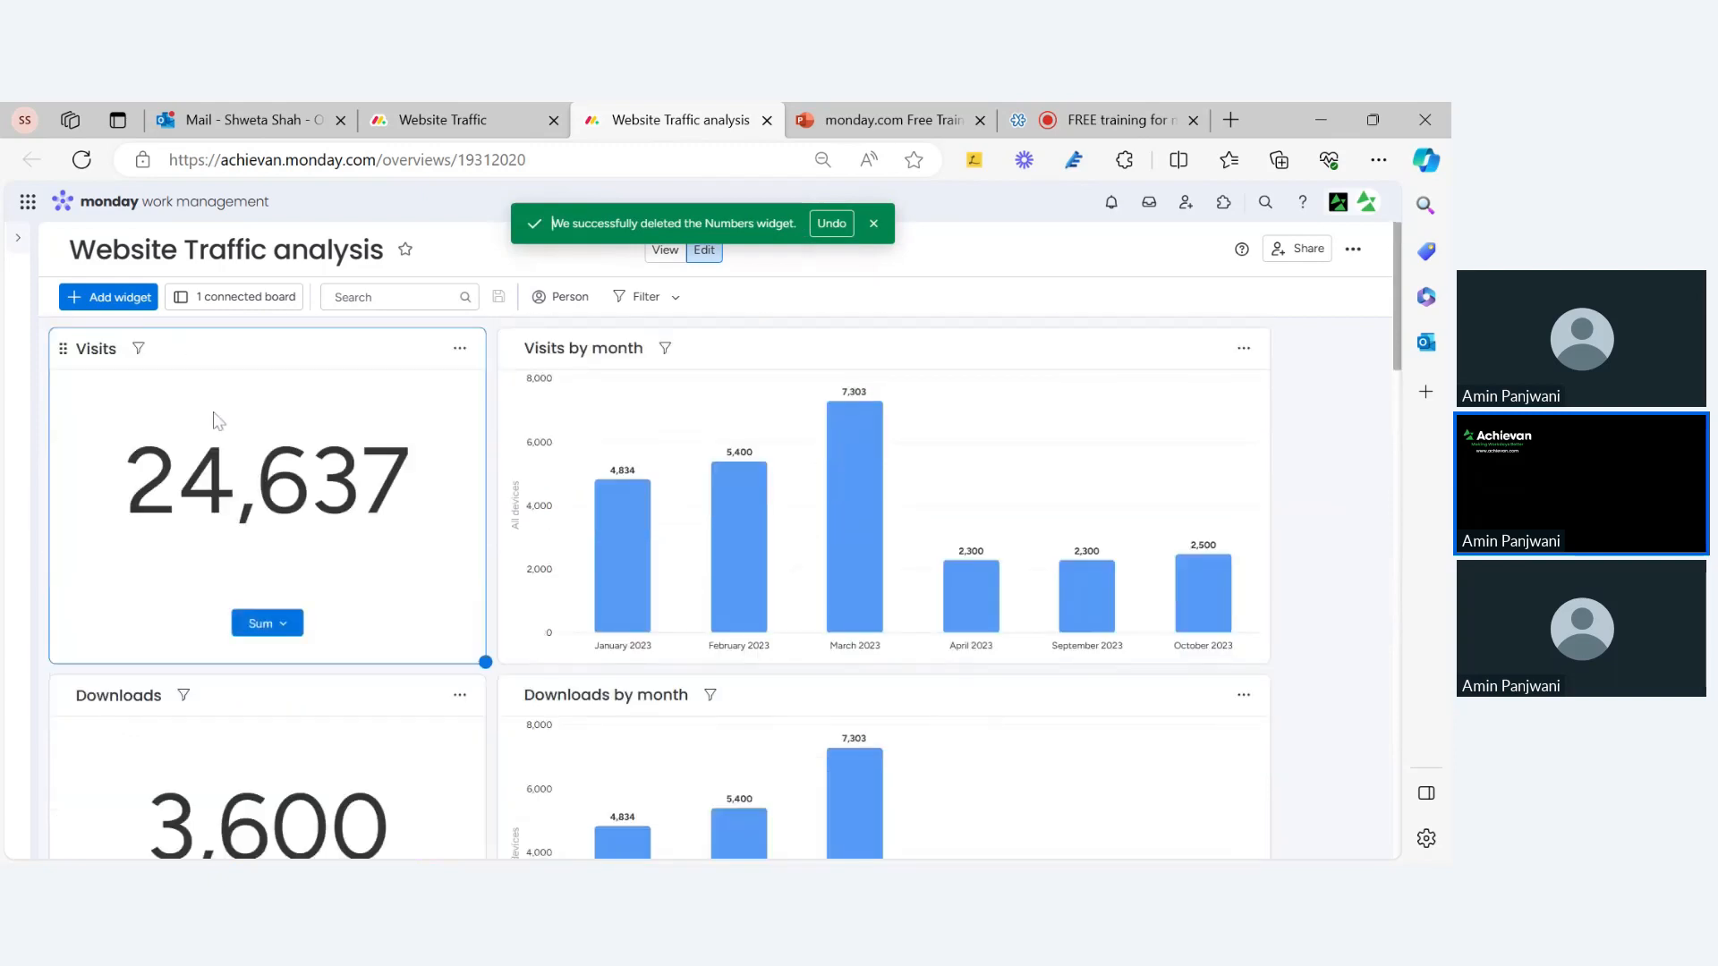
pyautogui.scroll(-4, 217, 421)
pyautogui.scroll(4, 218, 421)
pyautogui.click(429, 120)
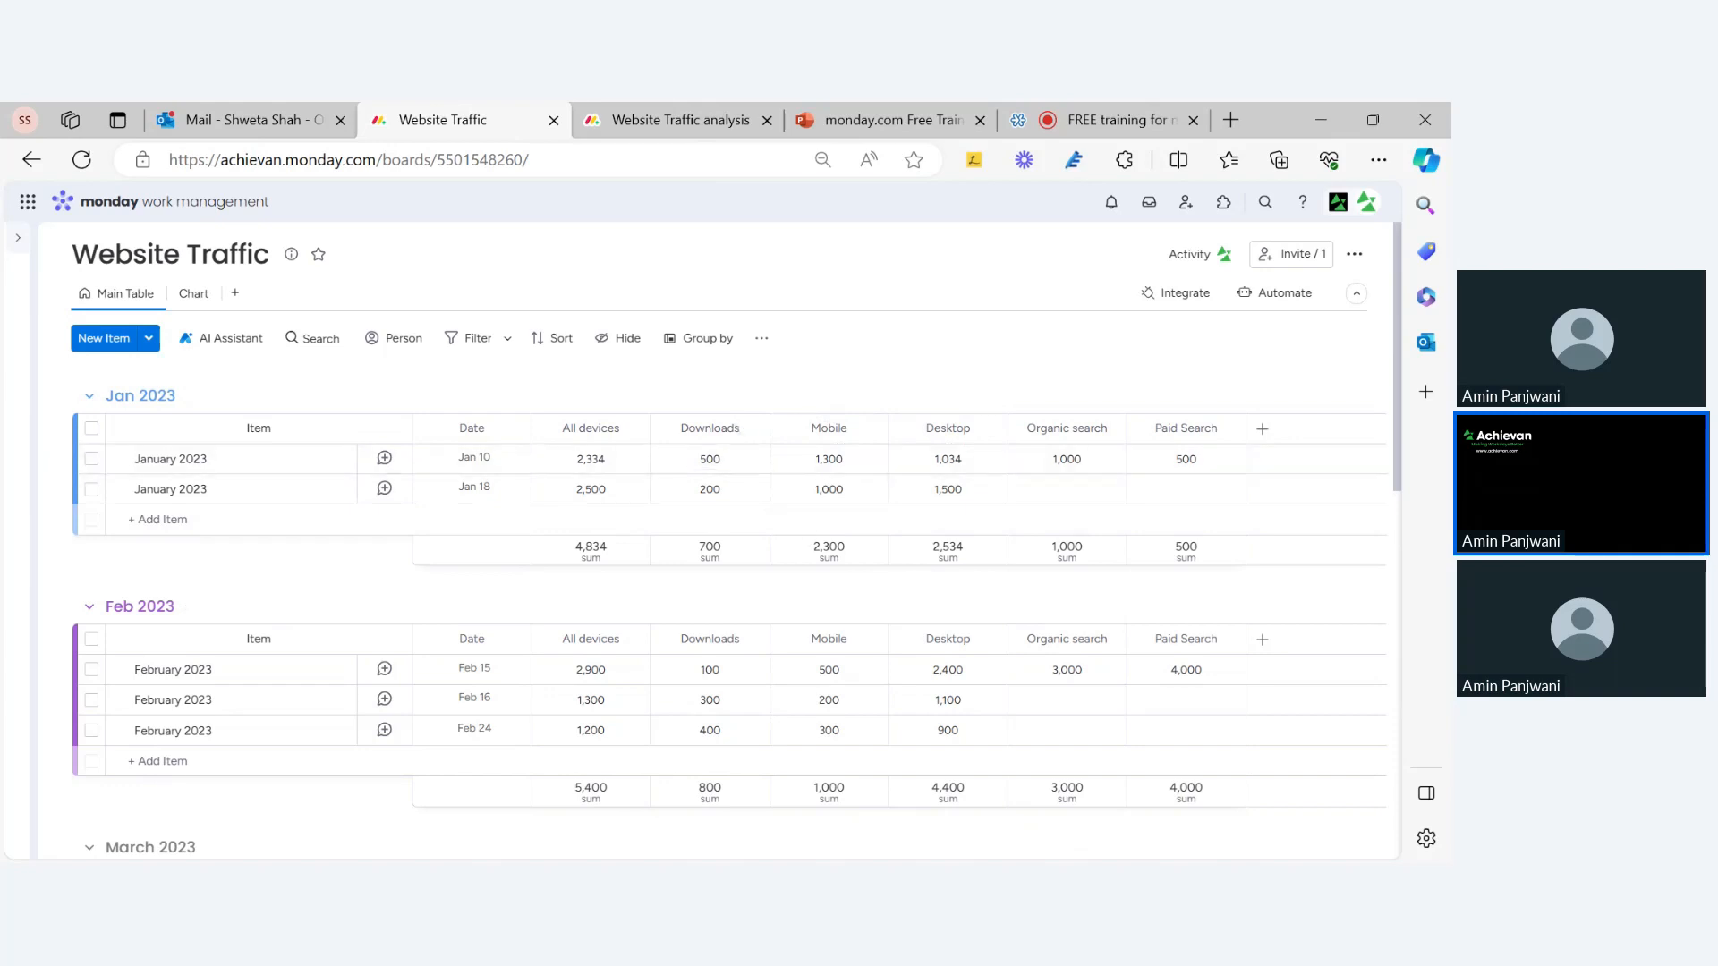
pyautogui.click(690, 126)
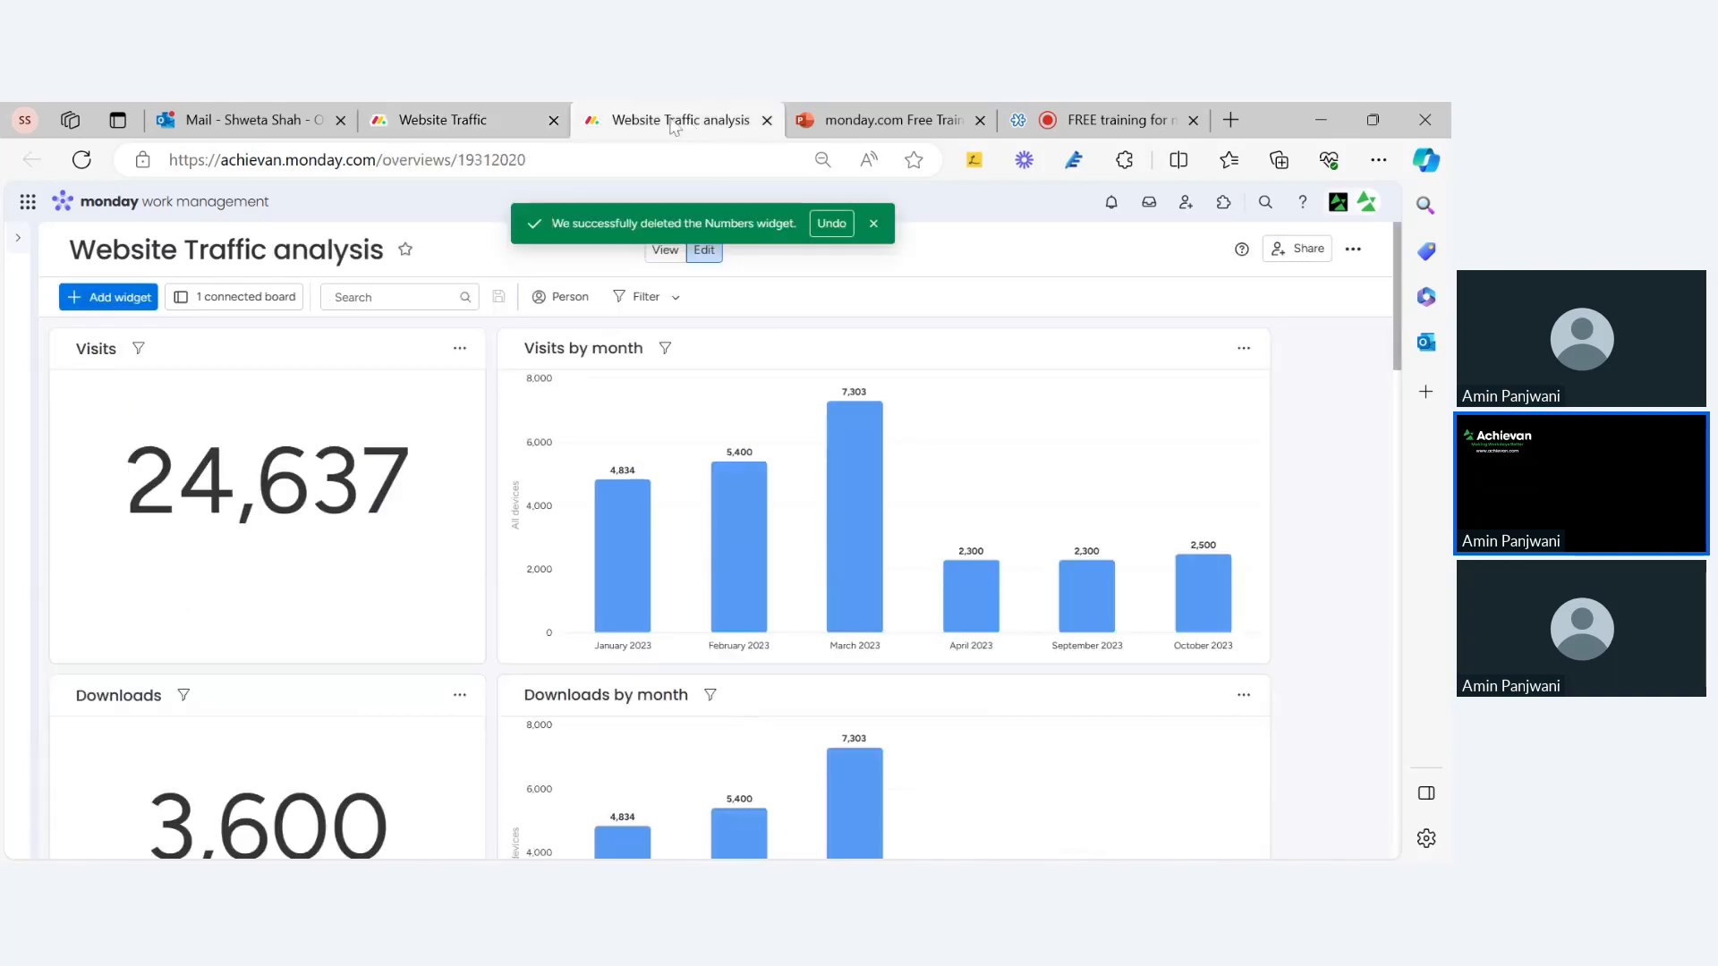
pyautogui.click(474, 122)
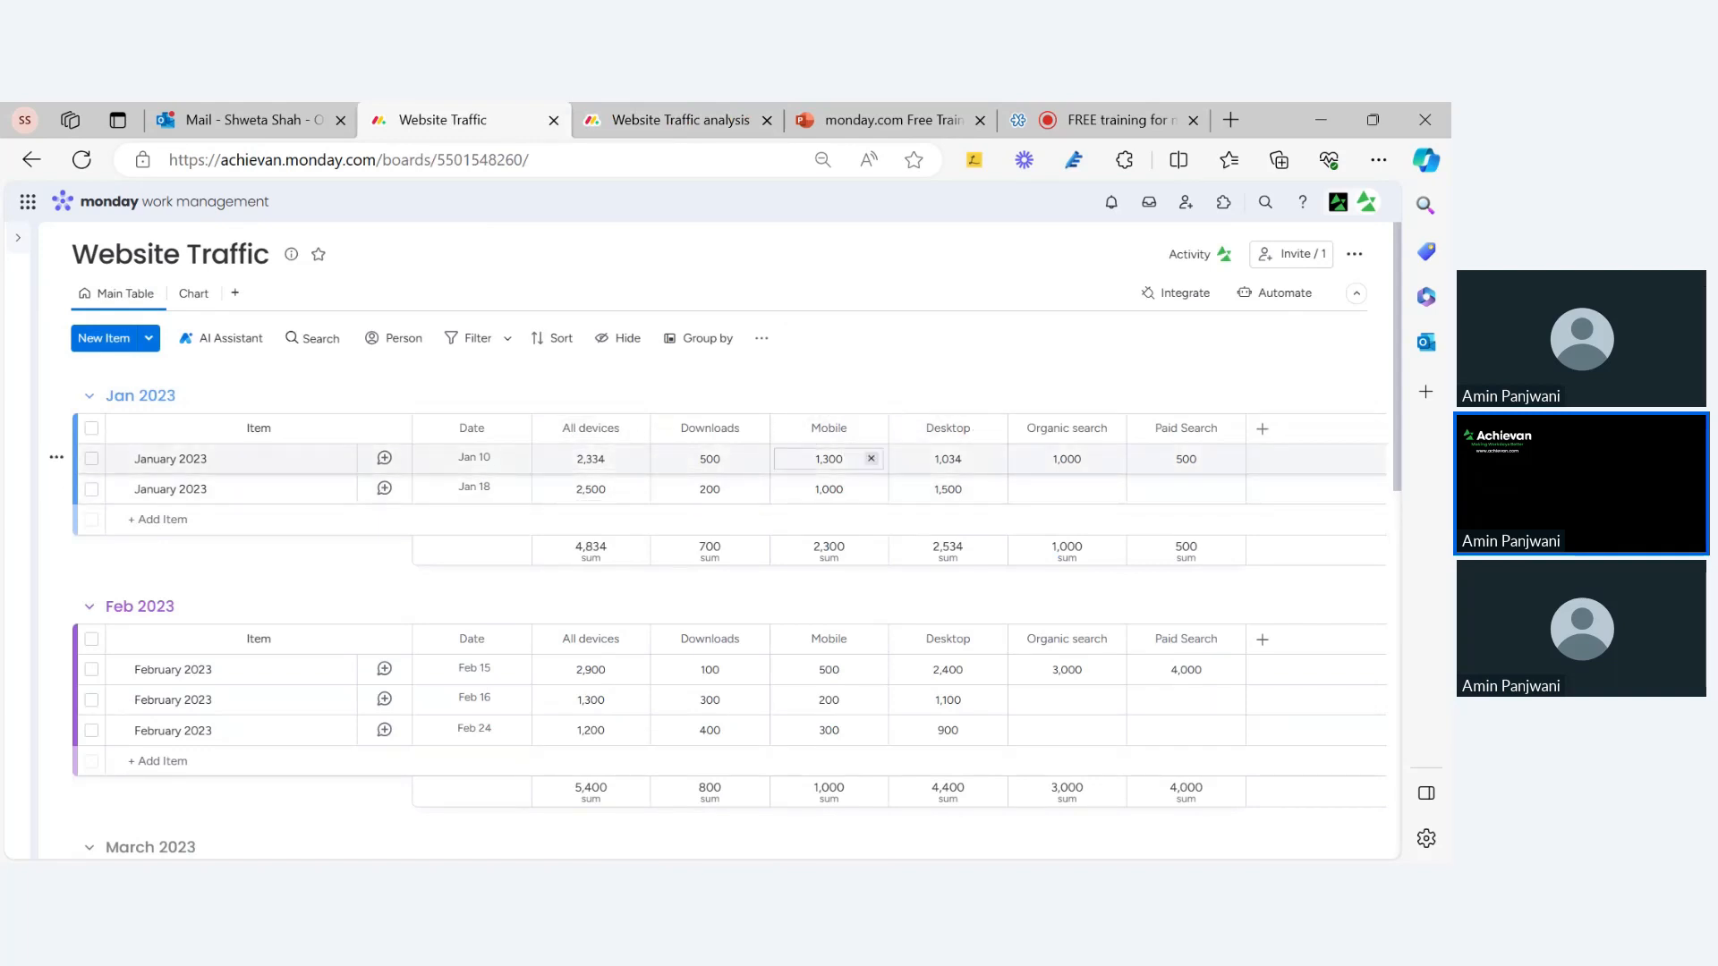
pyautogui.click(650, 122)
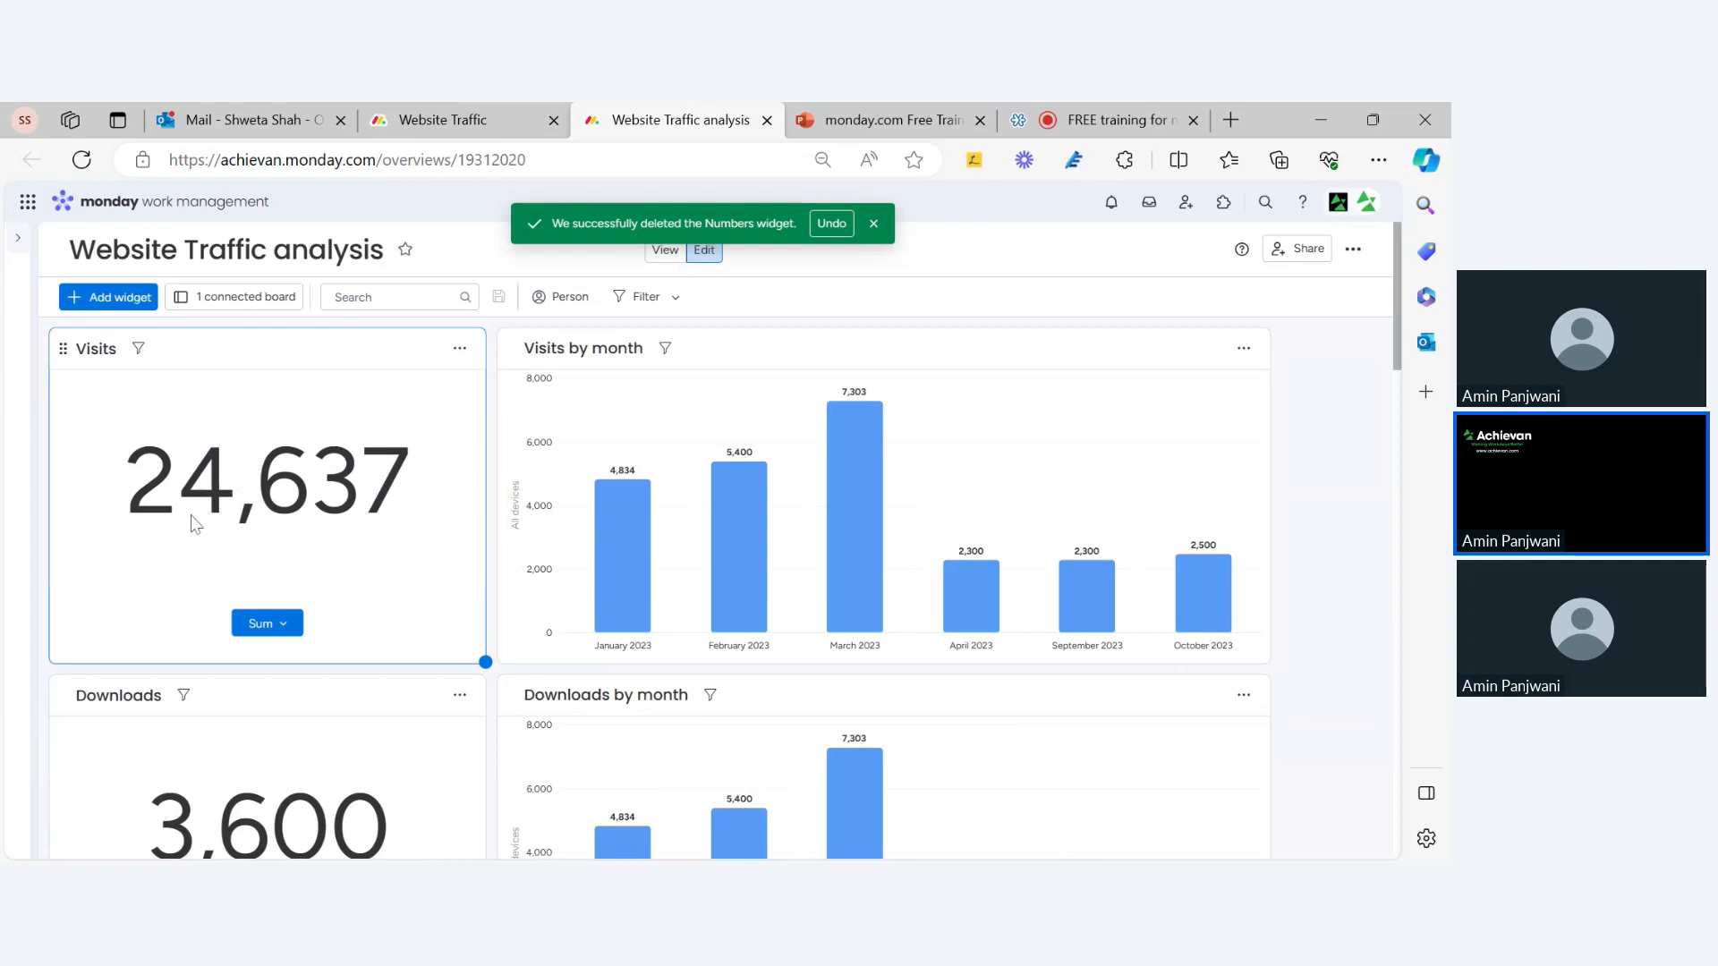
# In the Visits widget's settings, include the Downloads, Mobile, Desktop, Organic search and Paid Search columns alongside All devices
pyautogui.click(459, 348)
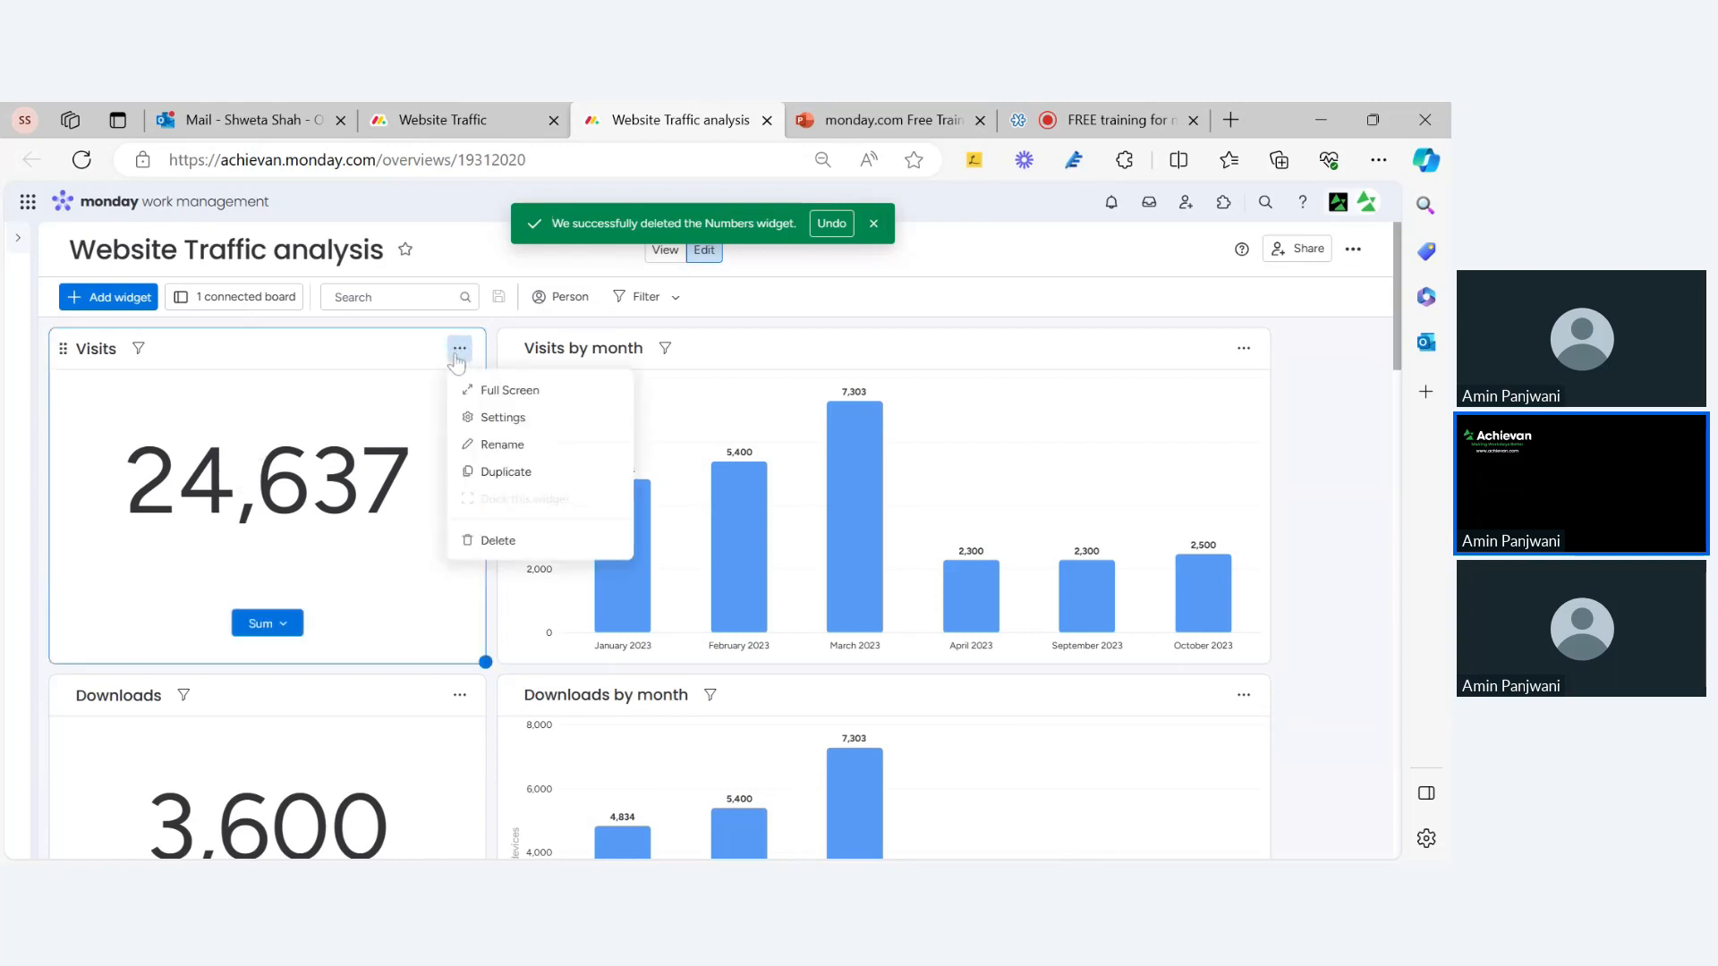
pyautogui.click(504, 418)
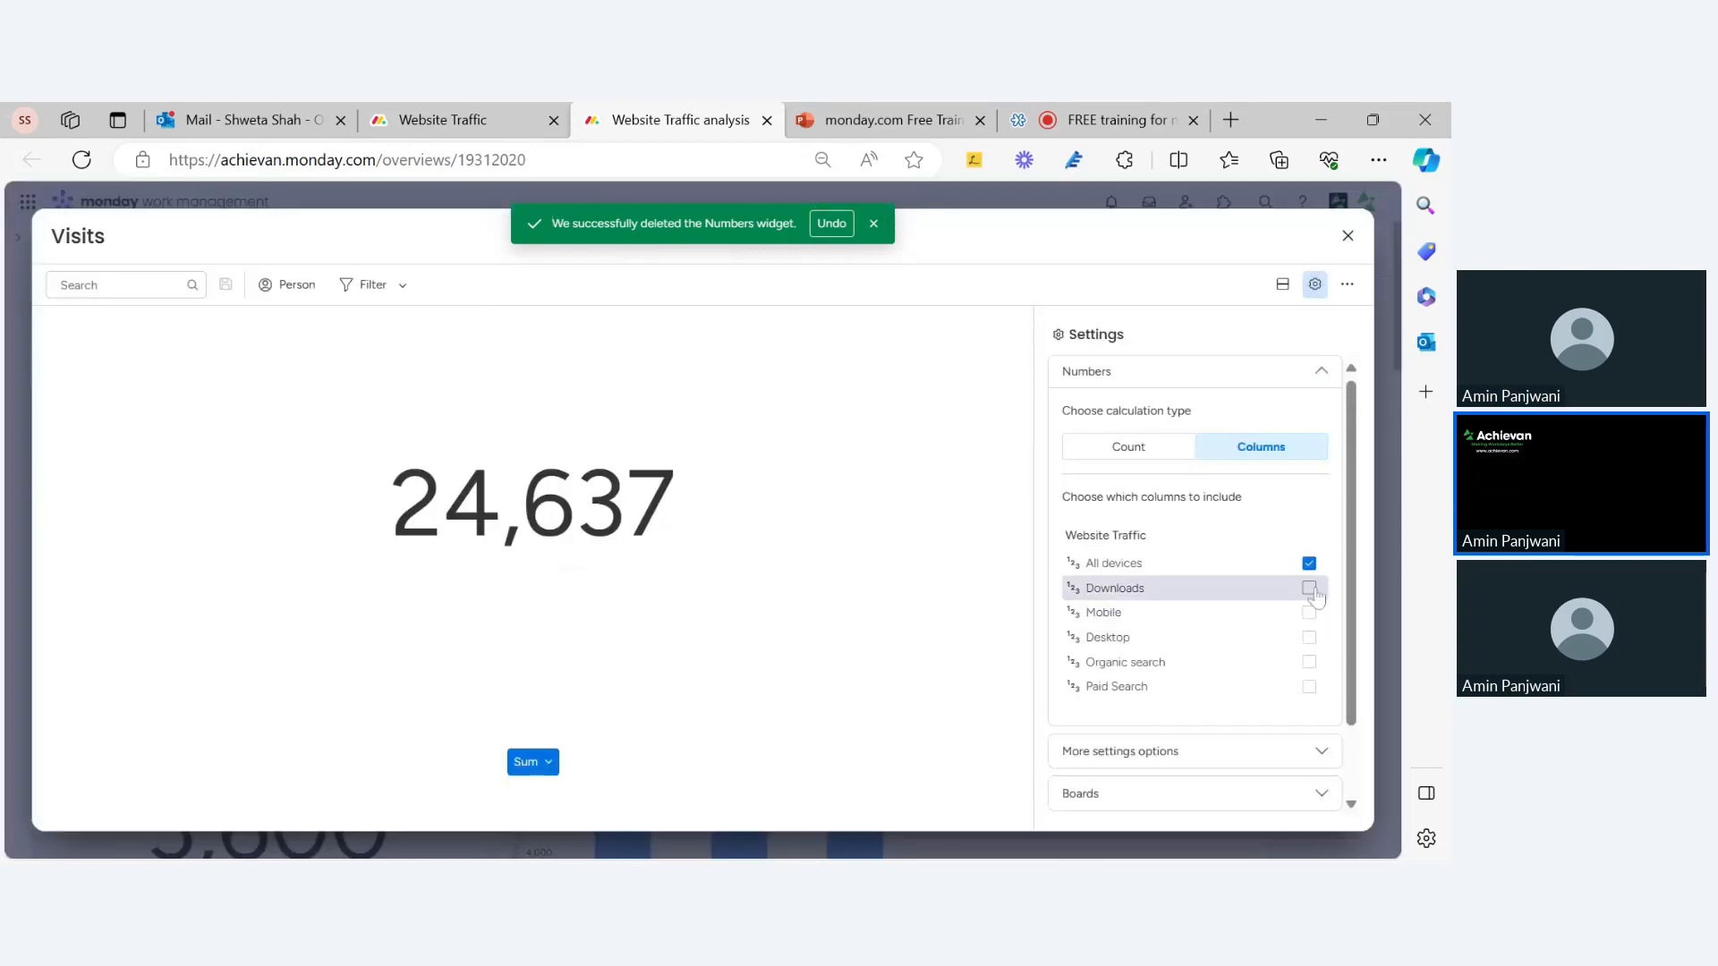
pyautogui.click(1310, 589)
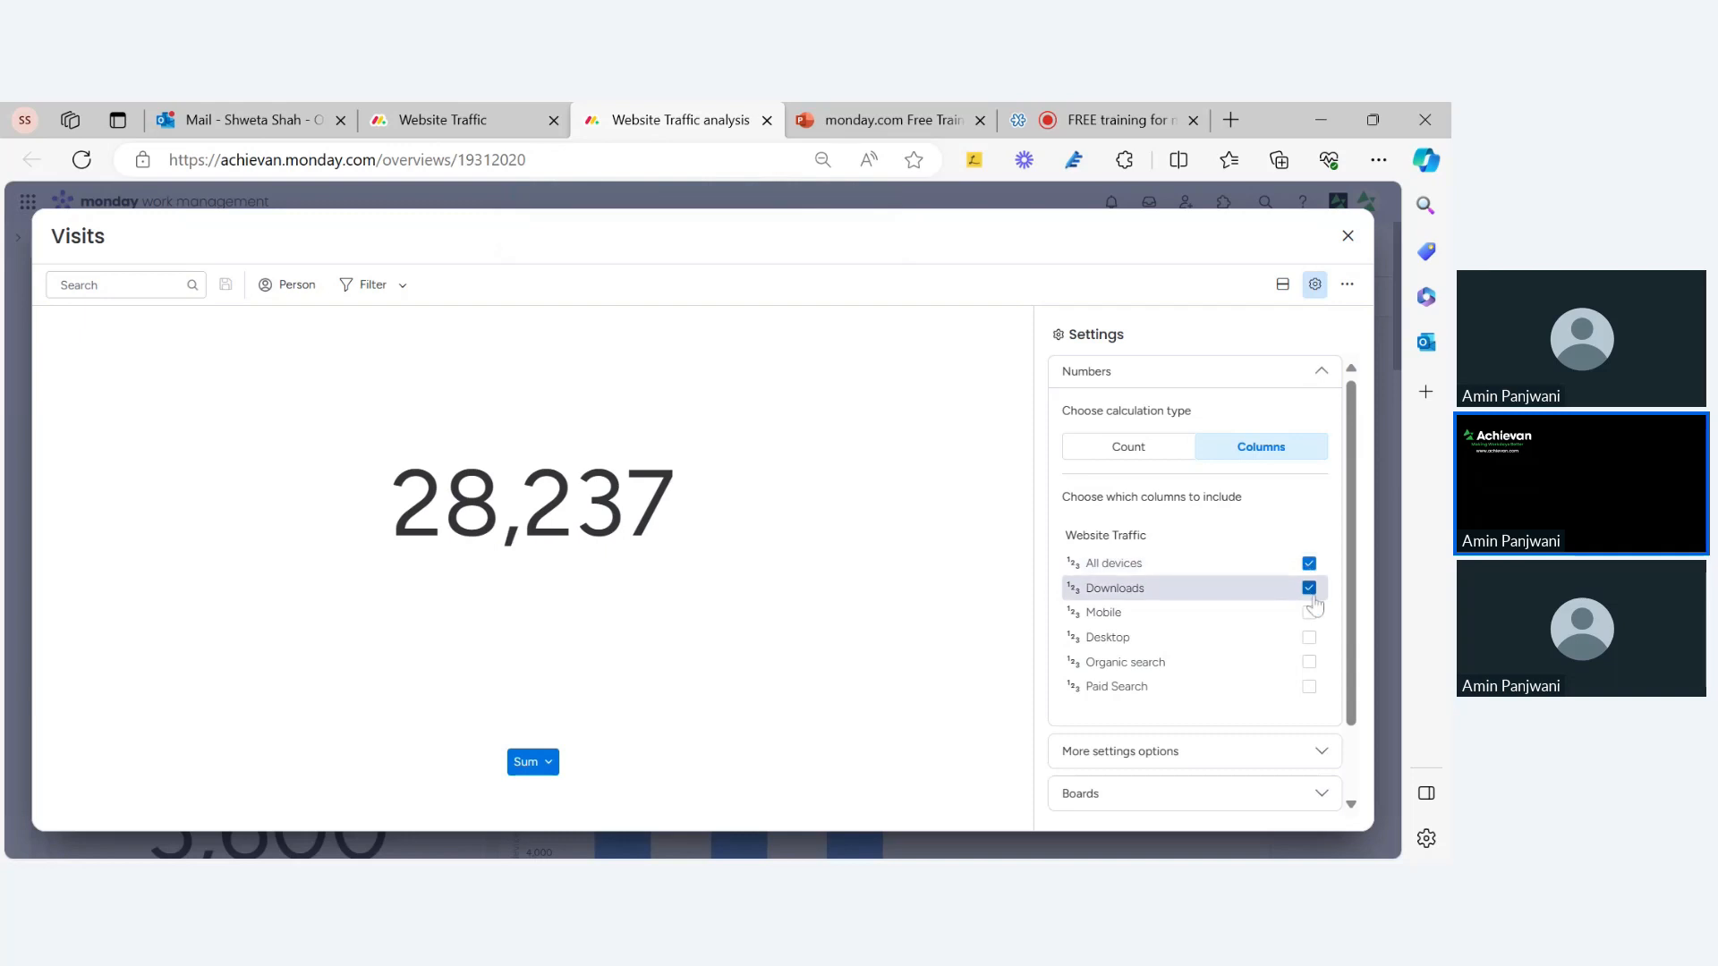
pyautogui.click(1309, 613)
pyautogui.click(1309, 638)
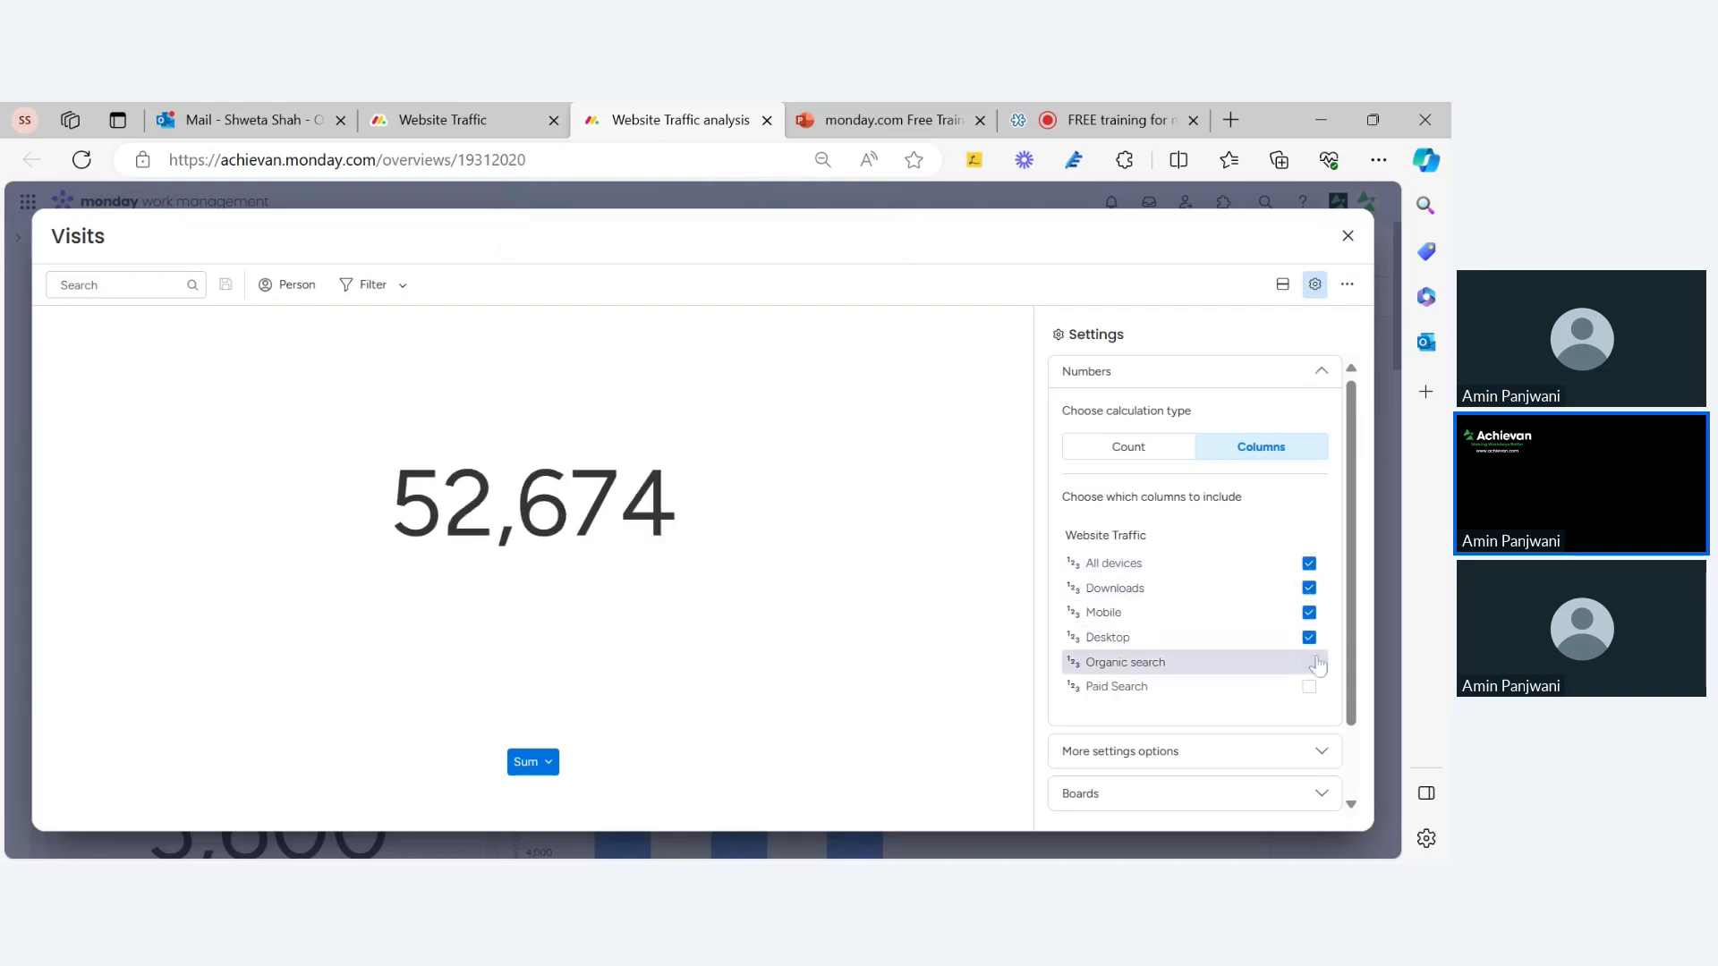
pyautogui.click(1310, 662)
pyautogui.click(1310, 687)
# Remove every column except All devices from the Visits widget's calculation and close its settings
pyautogui.click(1309, 687)
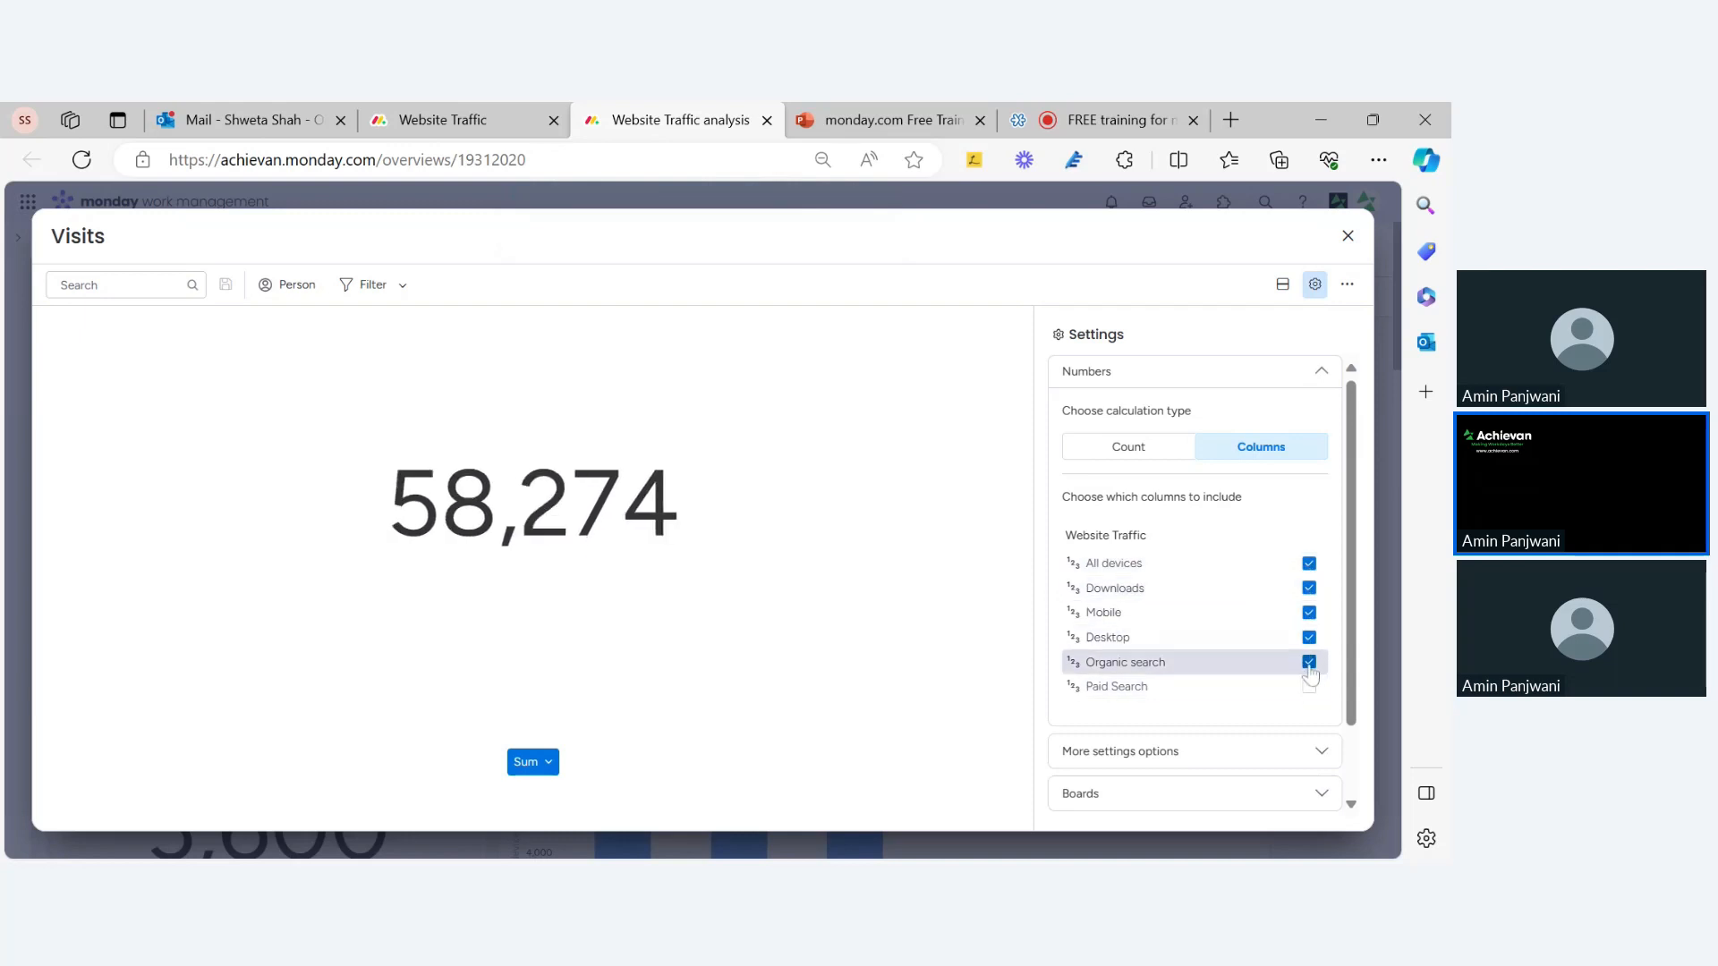
pyautogui.click(1309, 662)
pyautogui.click(1309, 638)
pyautogui.click(1309, 613)
pyautogui.click(1309, 588)
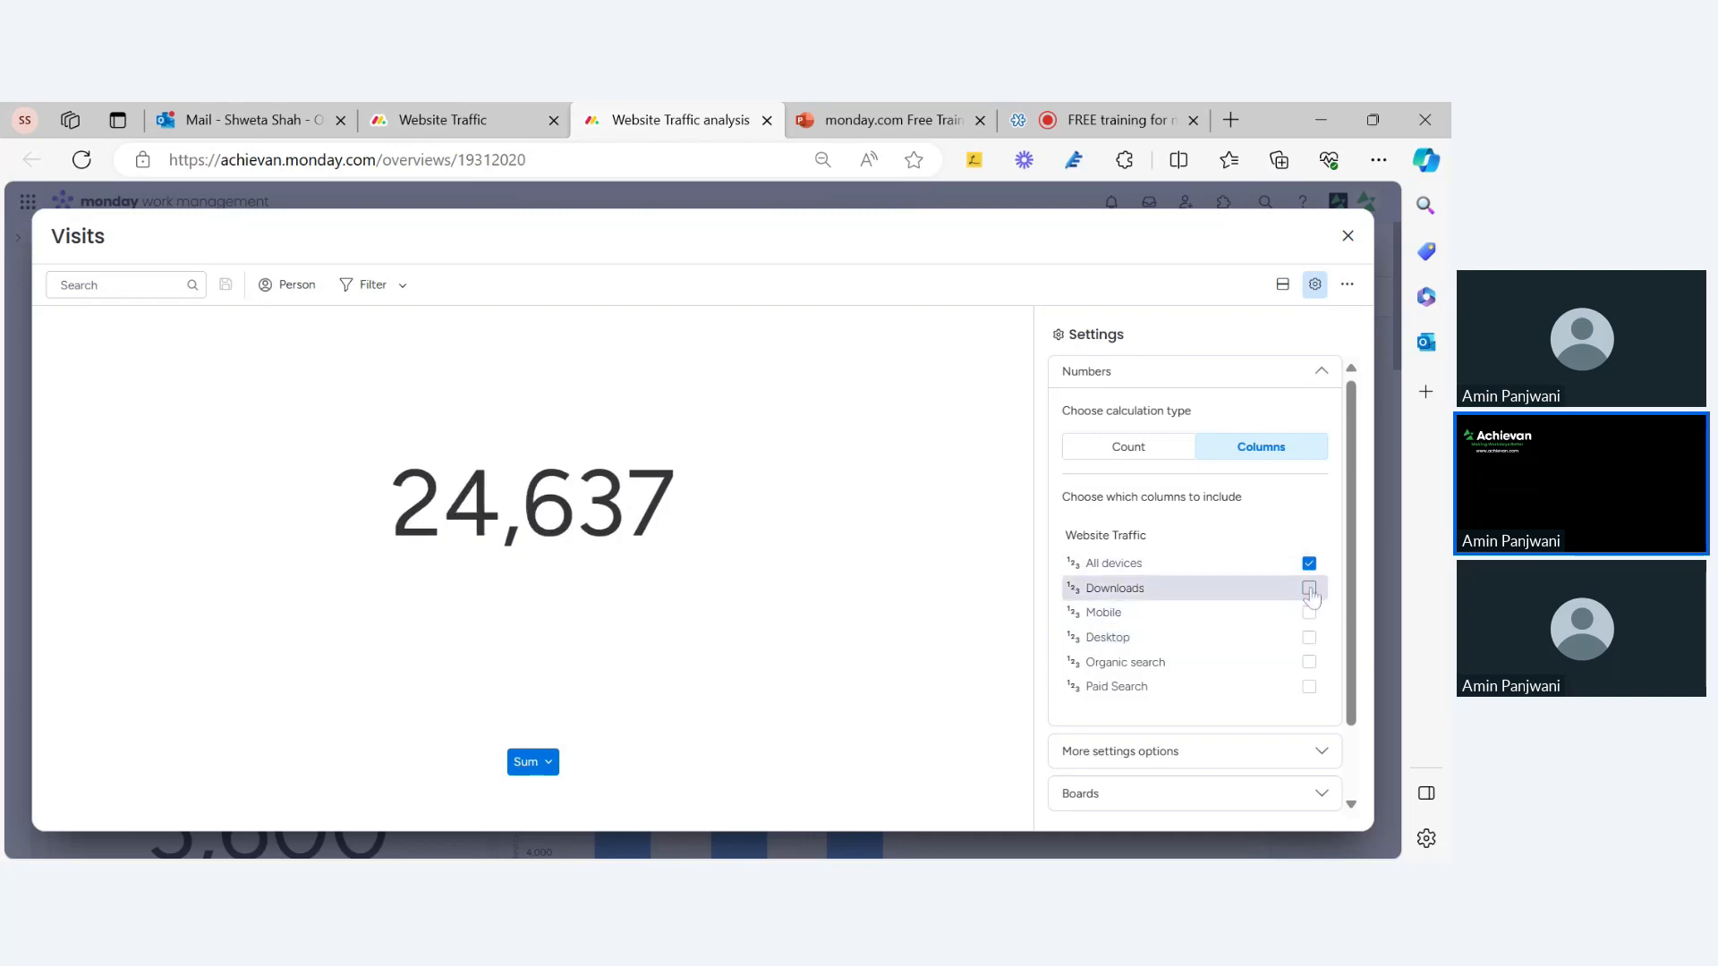
pyautogui.click(1347, 236)
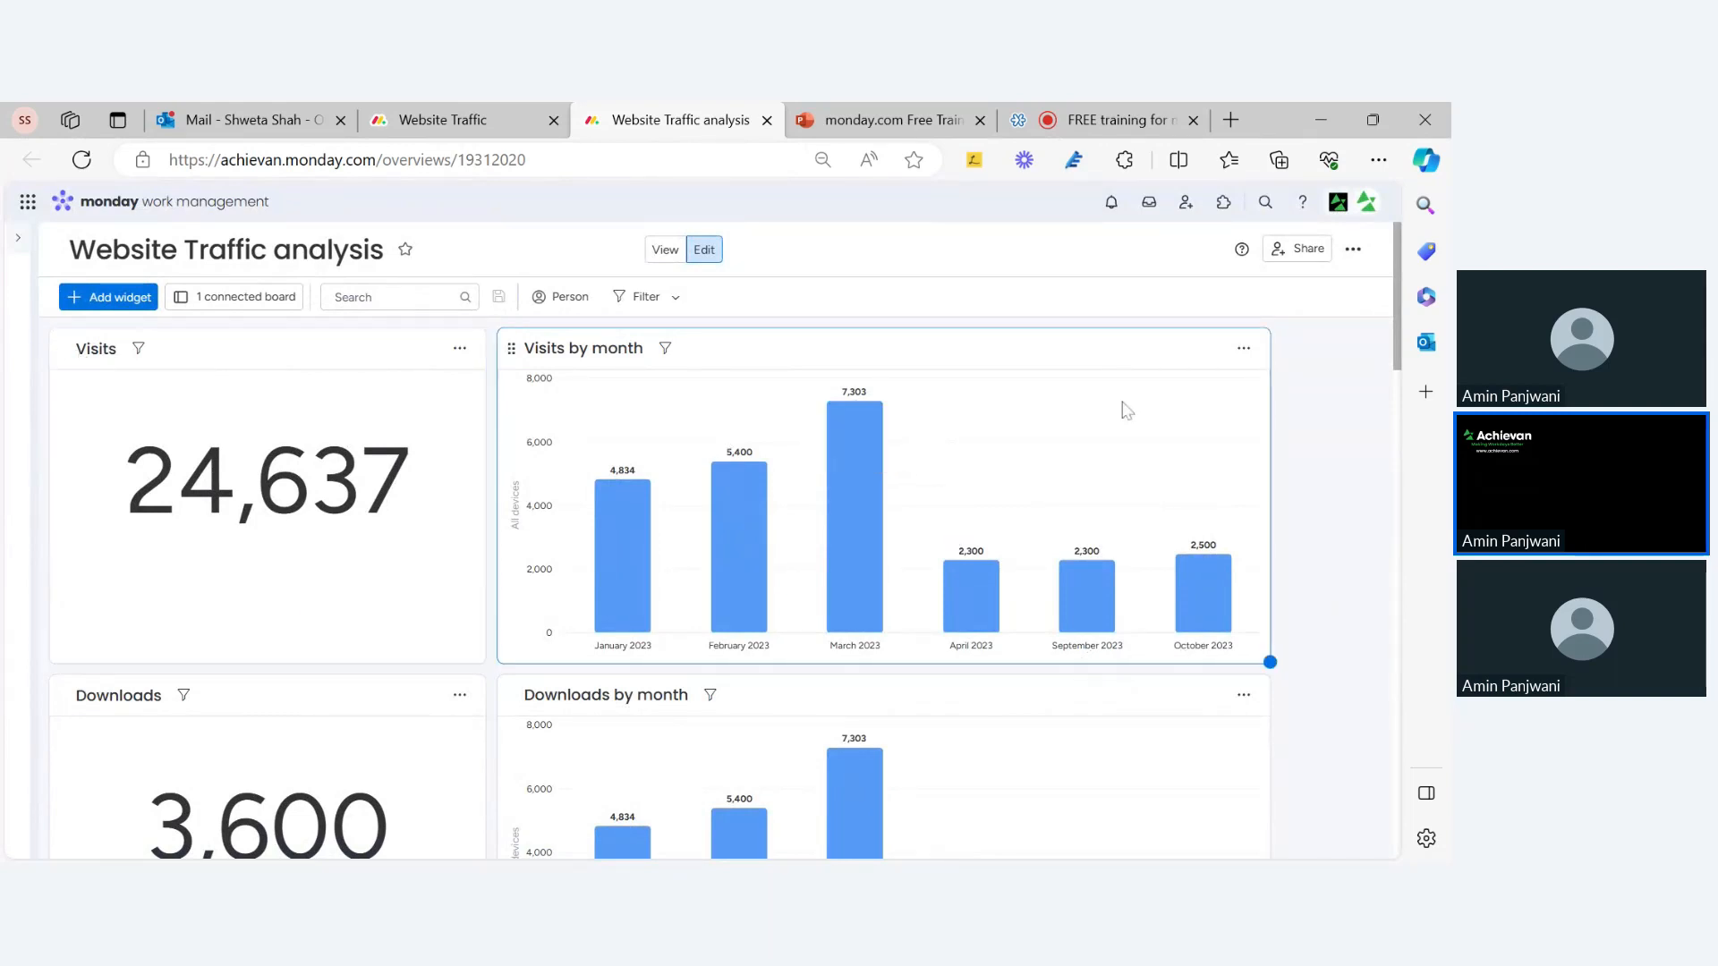
# Open the Visits by month chart's settings and review its X axis date grouping and Y axis columns
pyautogui.click(1243, 349)
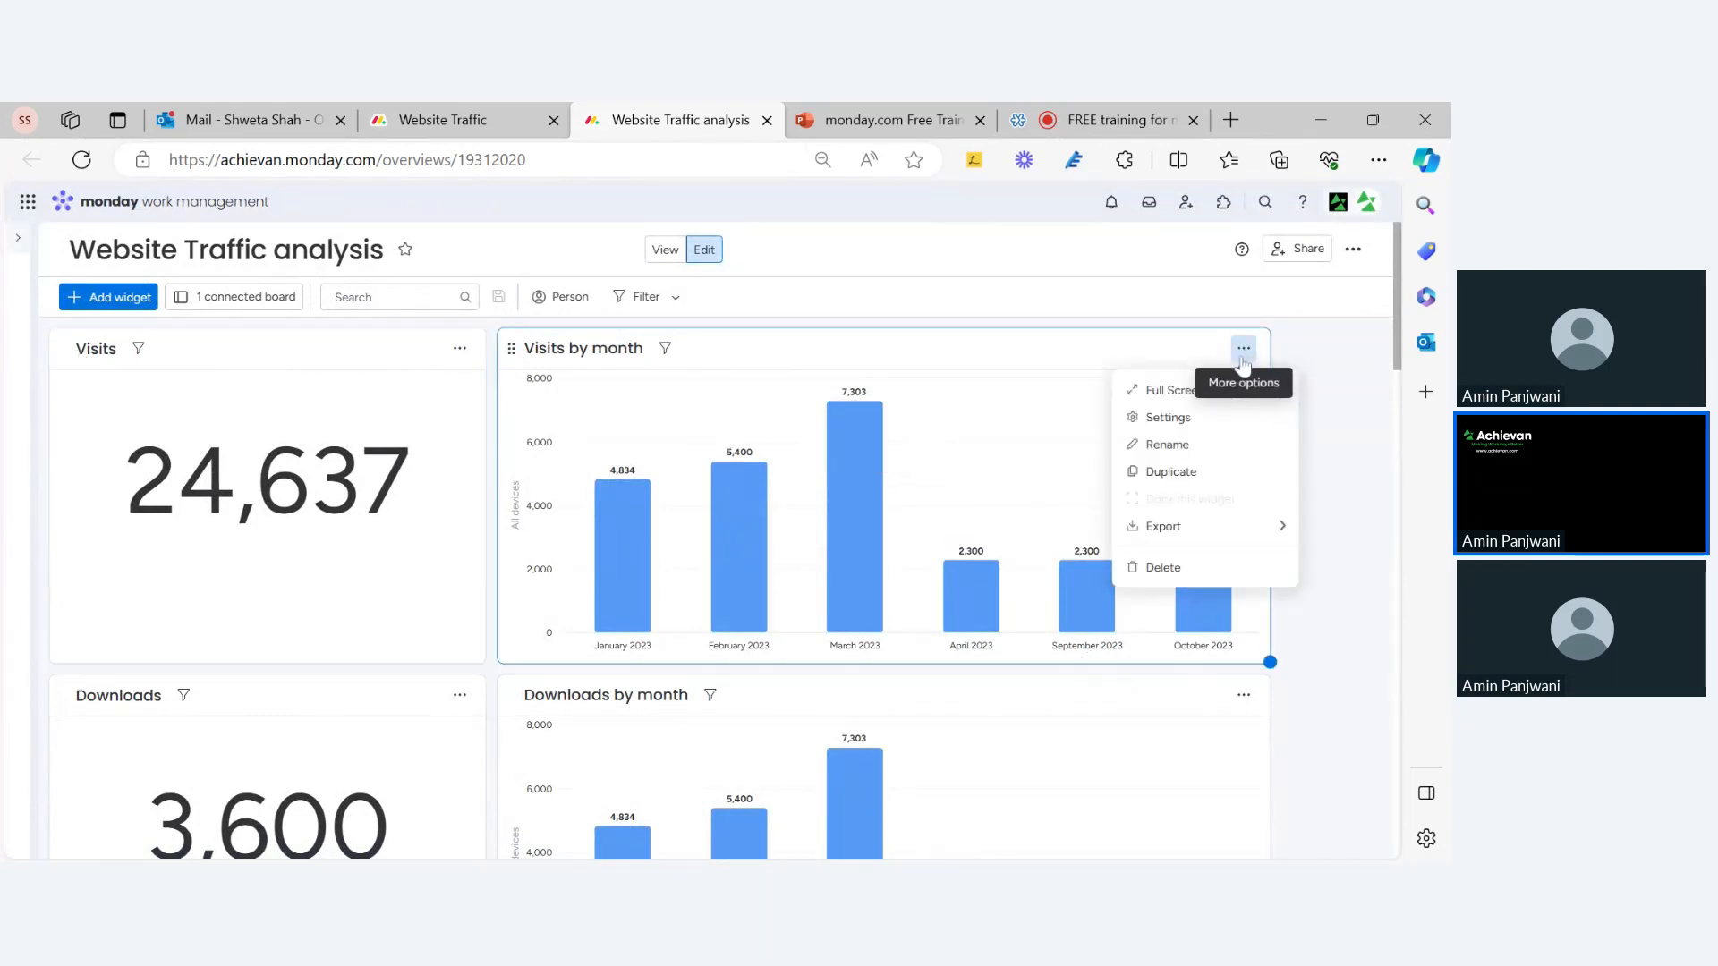
pyautogui.click(1185, 422)
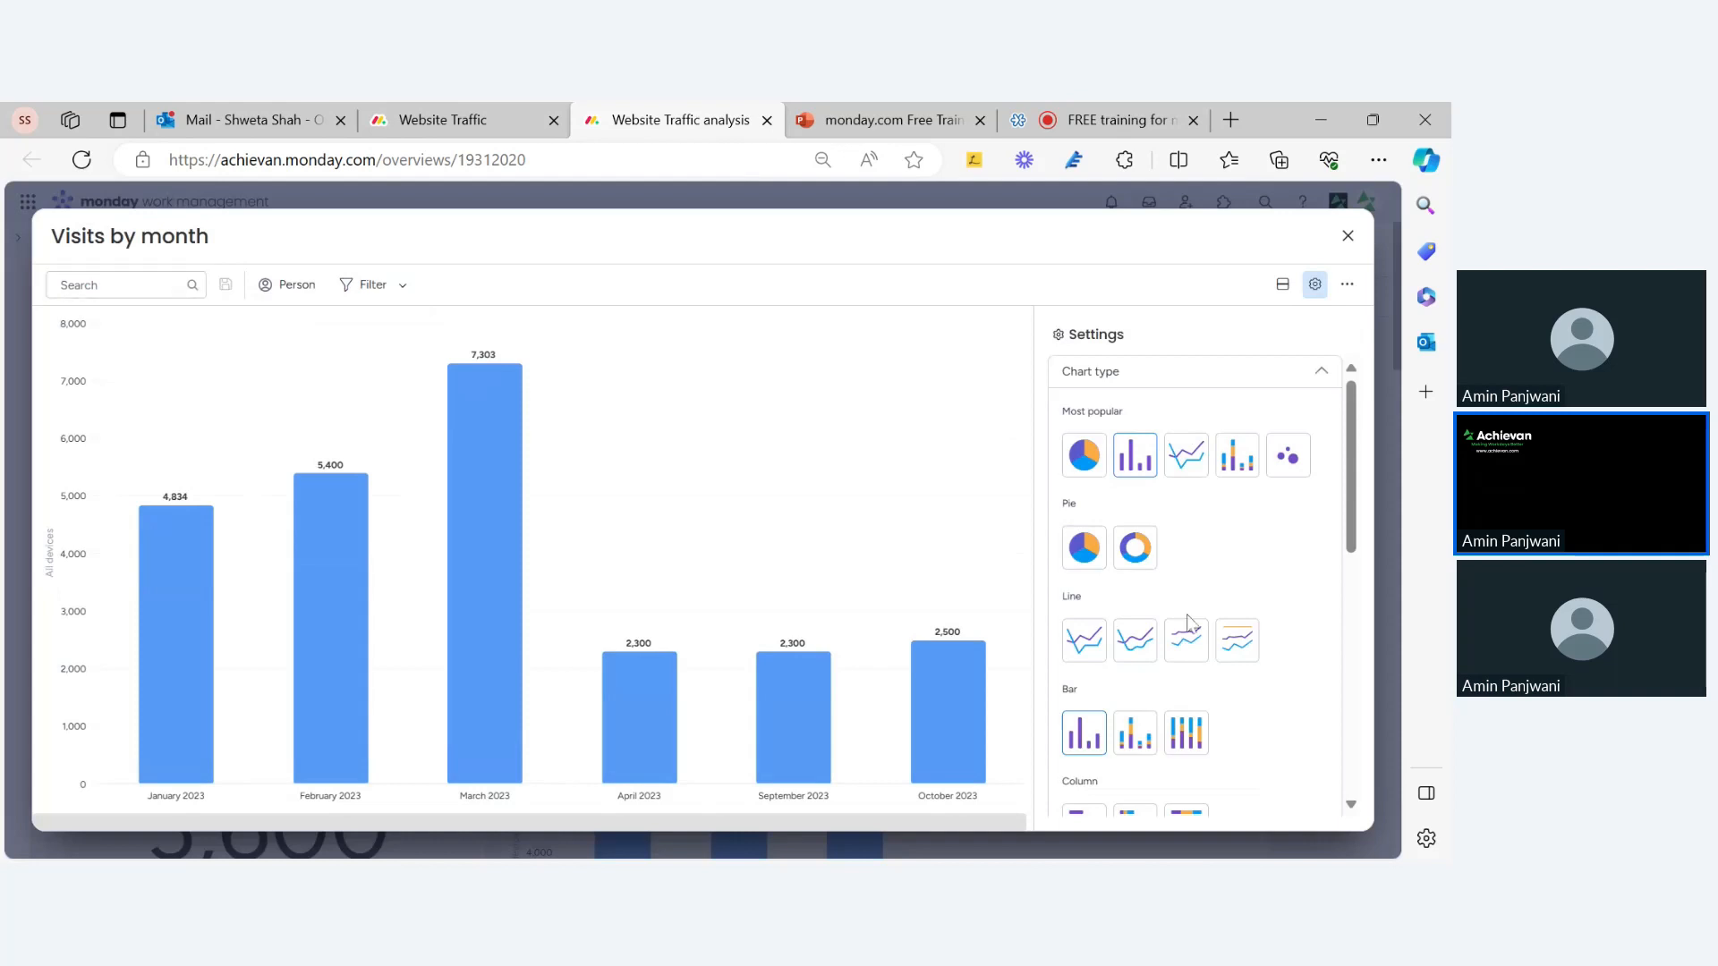
pyautogui.moveTo(1357, 552); pyautogui.dragTo(1389, 811)
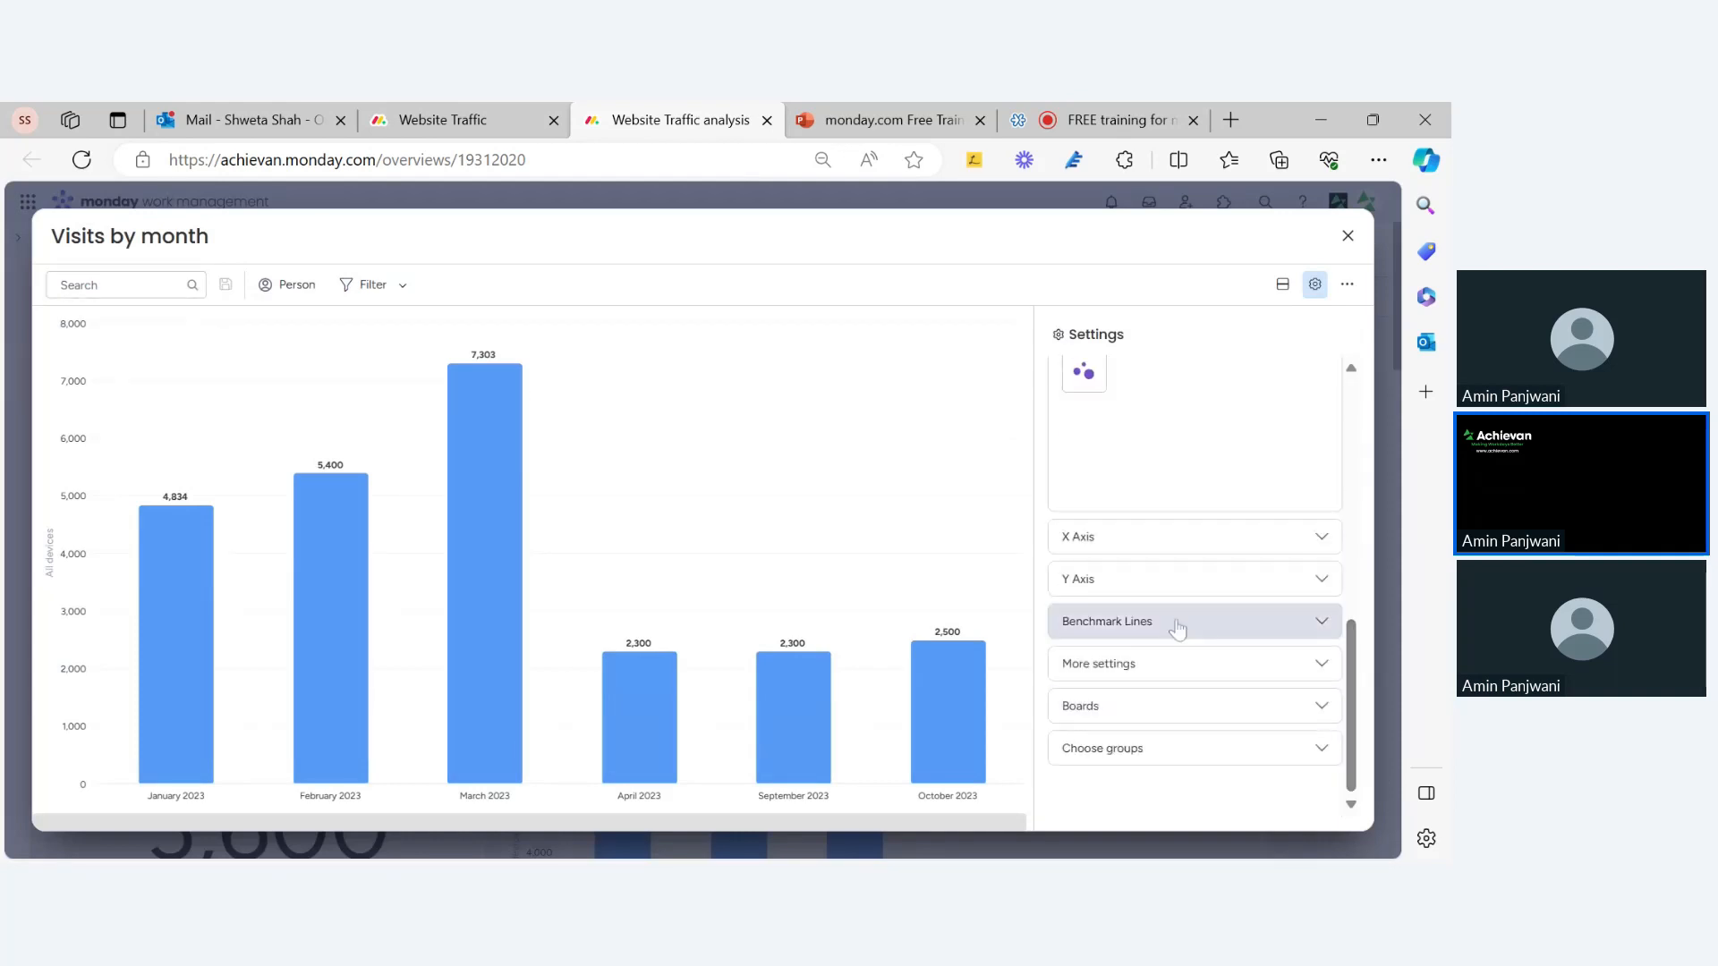
pyautogui.click(1130, 537)
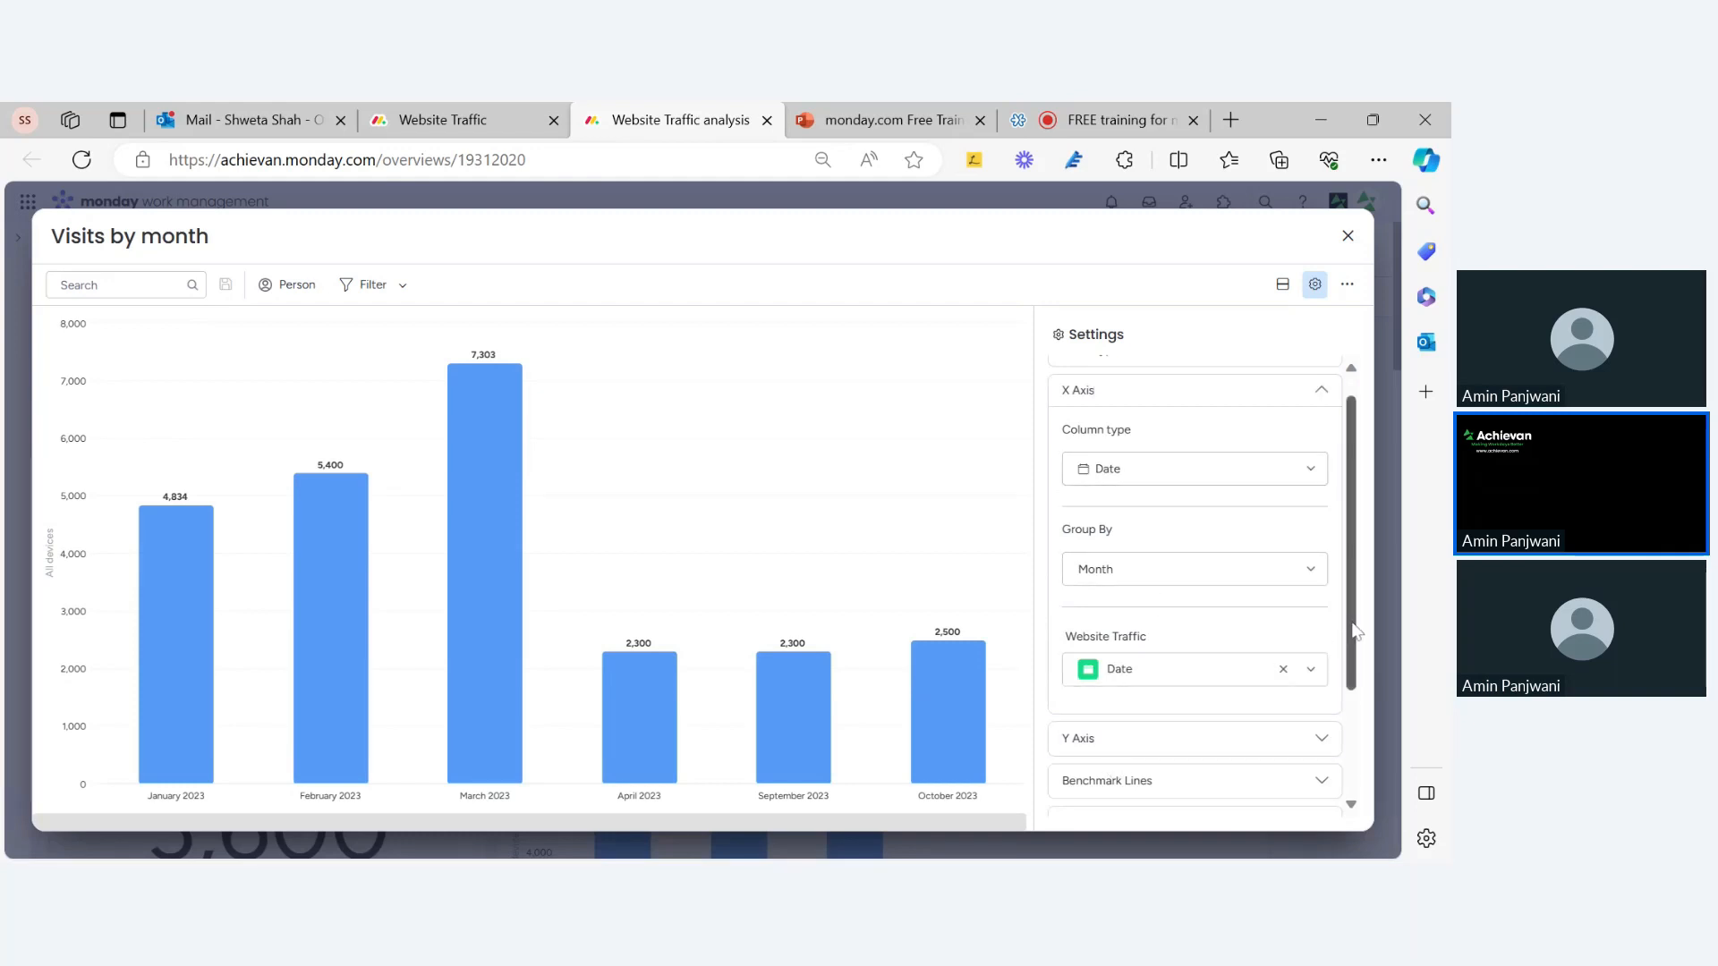
pyautogui.moveTo(1356, 632); pyautogui.dragTo(1353, 731)
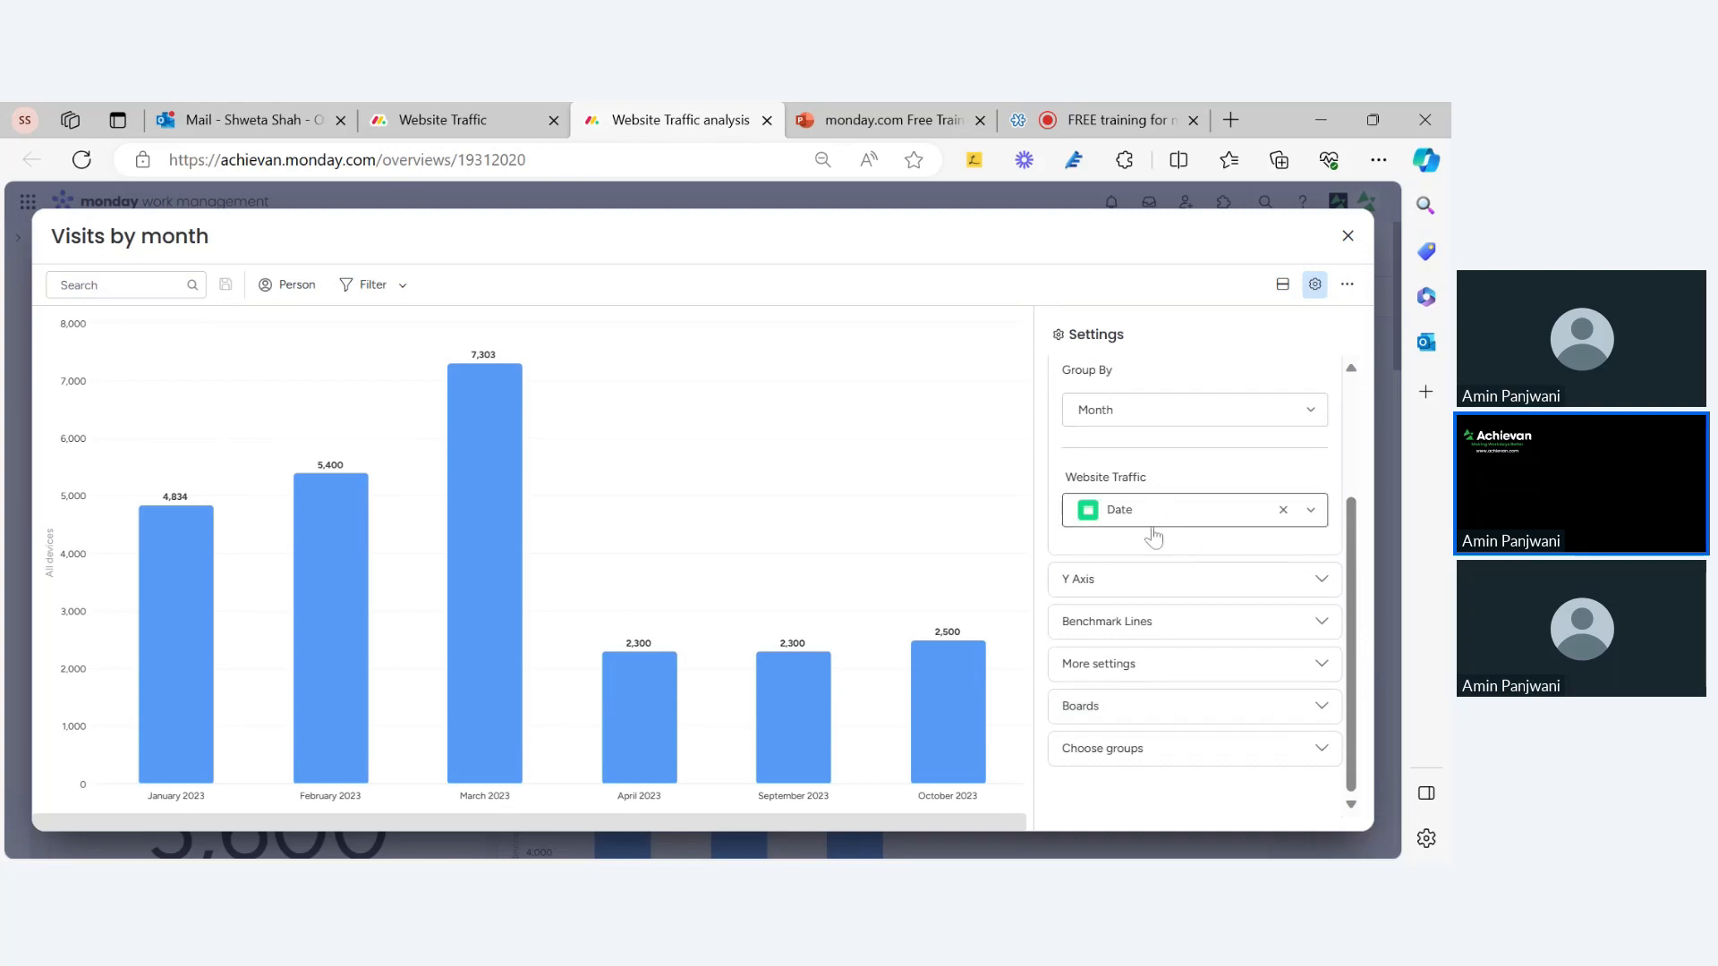
pyautogui.click(1149, 582)
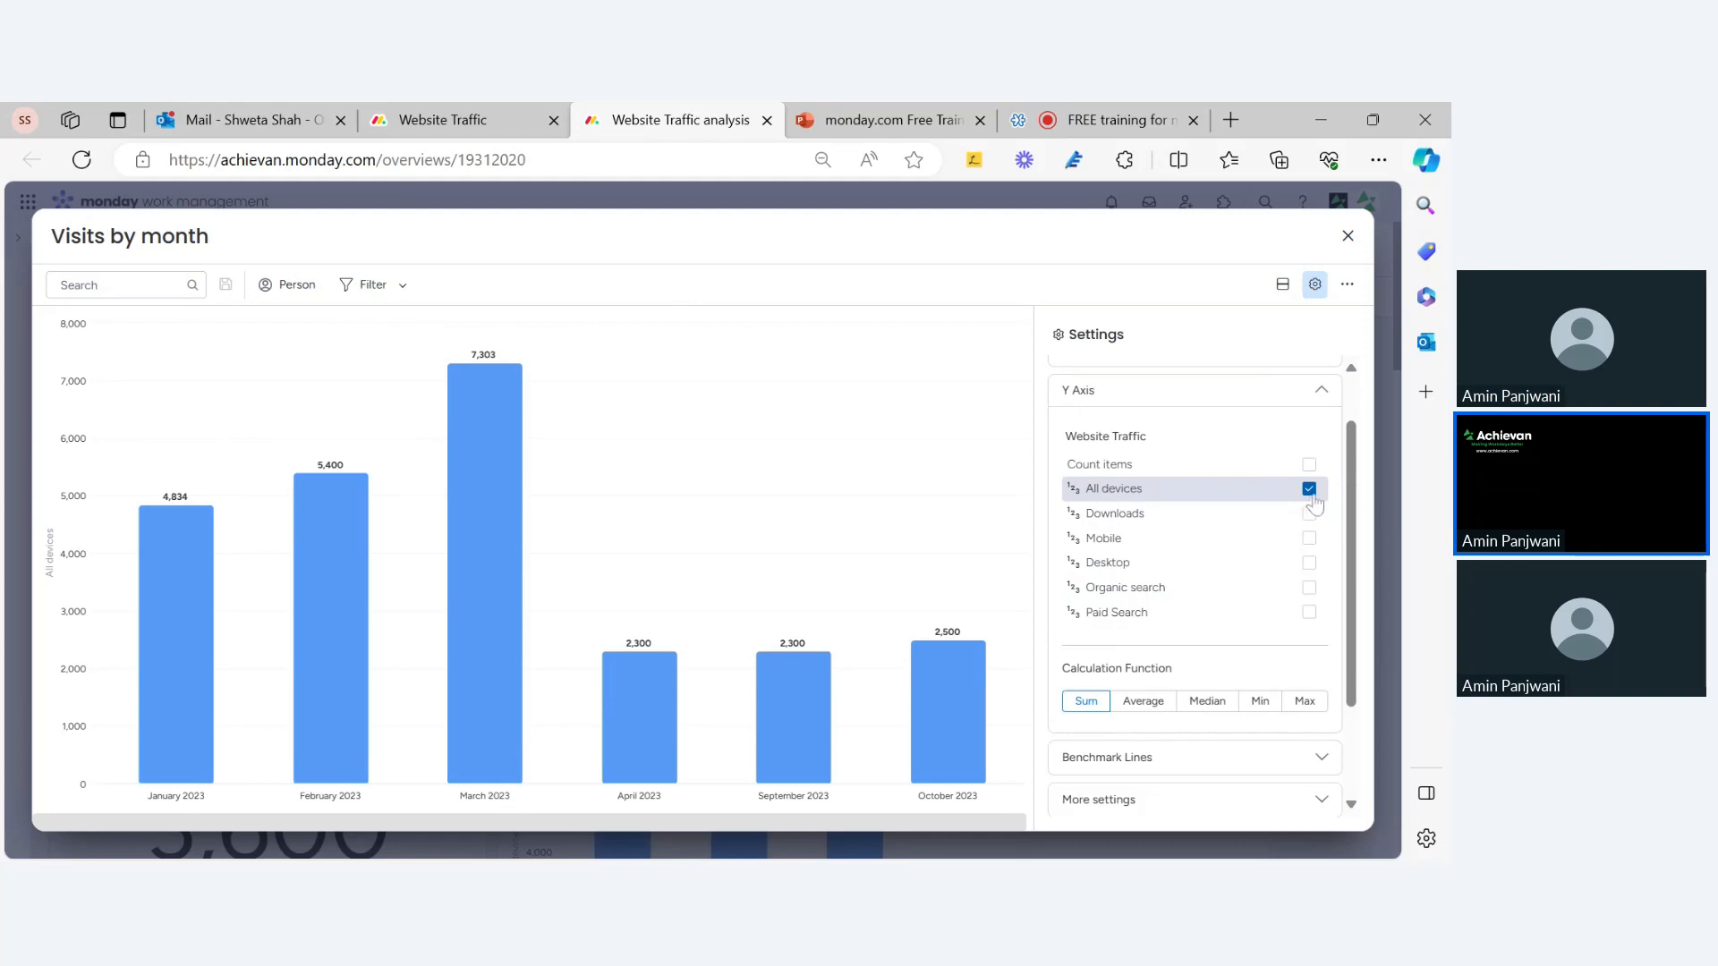
# Group the Visits by month chart's X axis by Quarter
pyautogui.scroll(1, 1280, 483)
pyautogui.click(1199, 424)
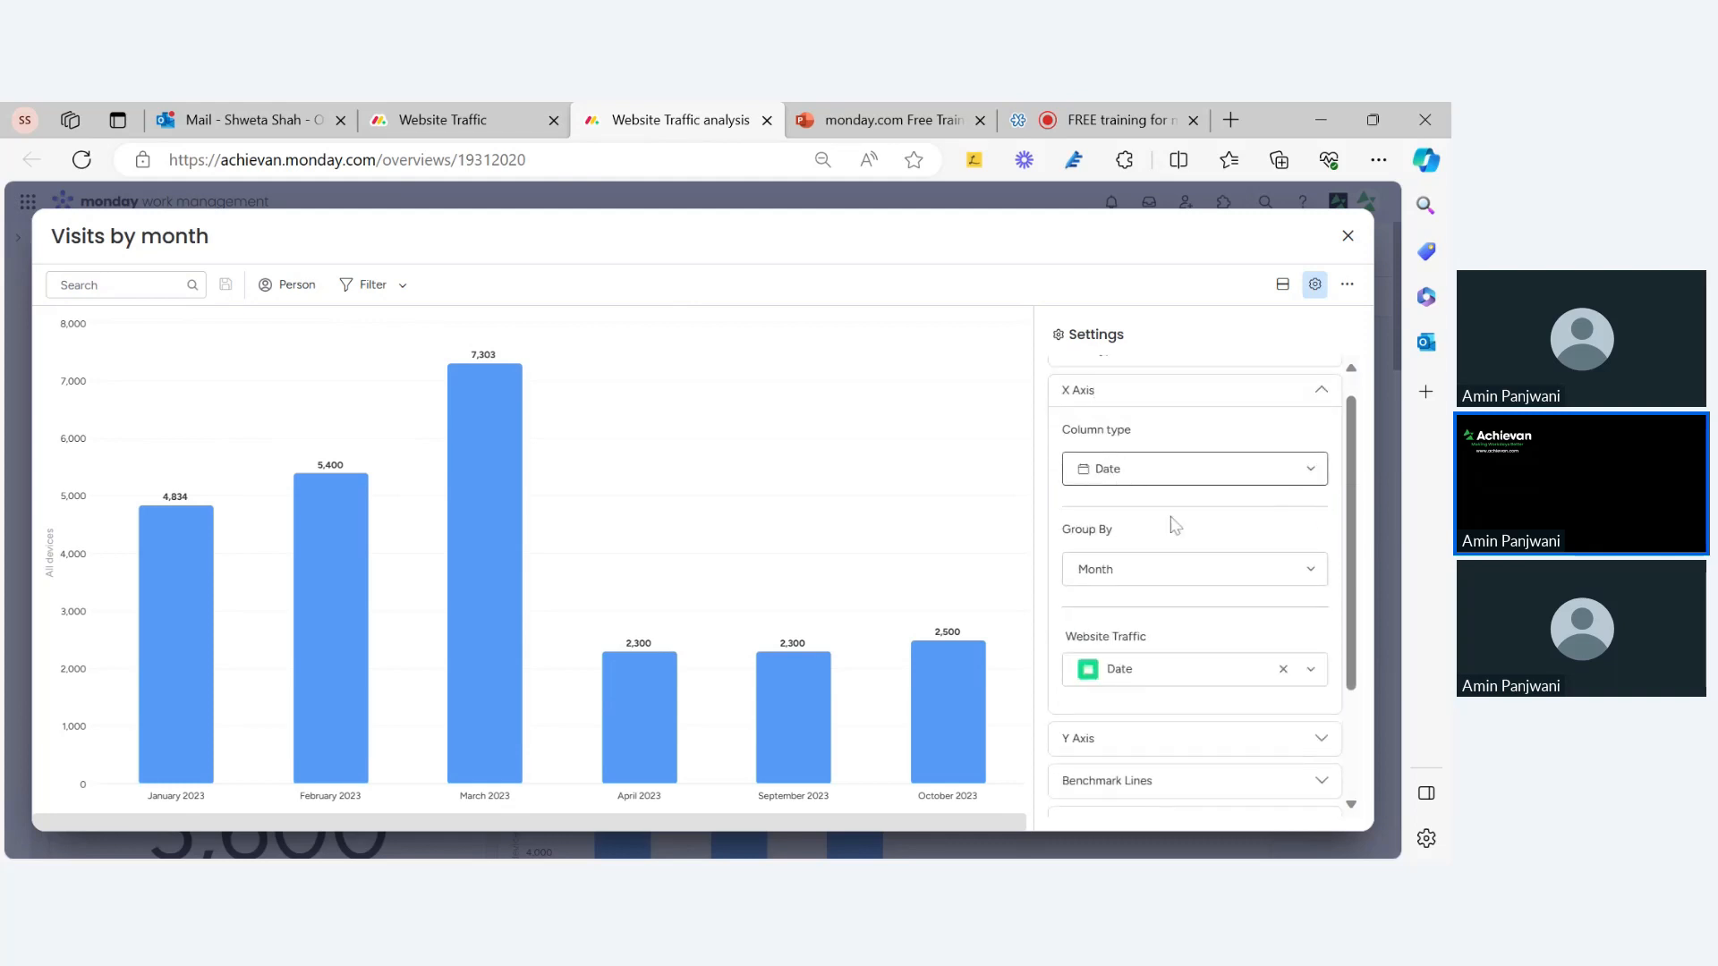
pyautogui.click(1139, 578)
pyautogui.click(1141, 582)
pyautogui.click(1141, 581)
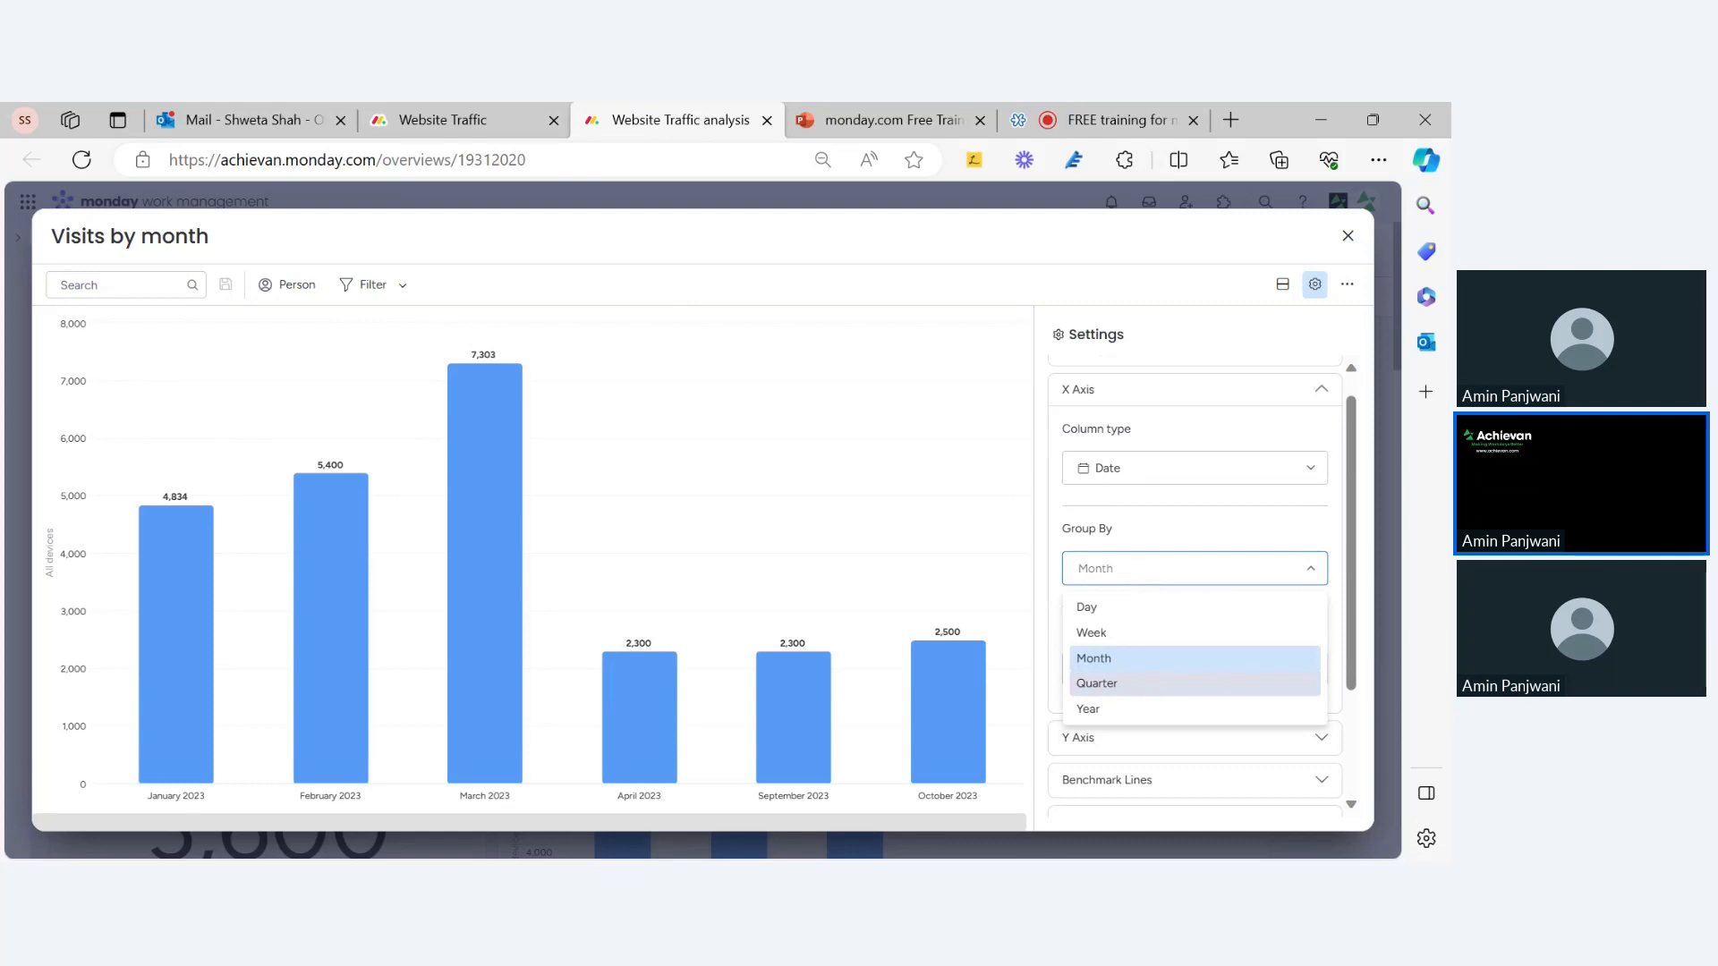
pyautogui.click(1128, 683)
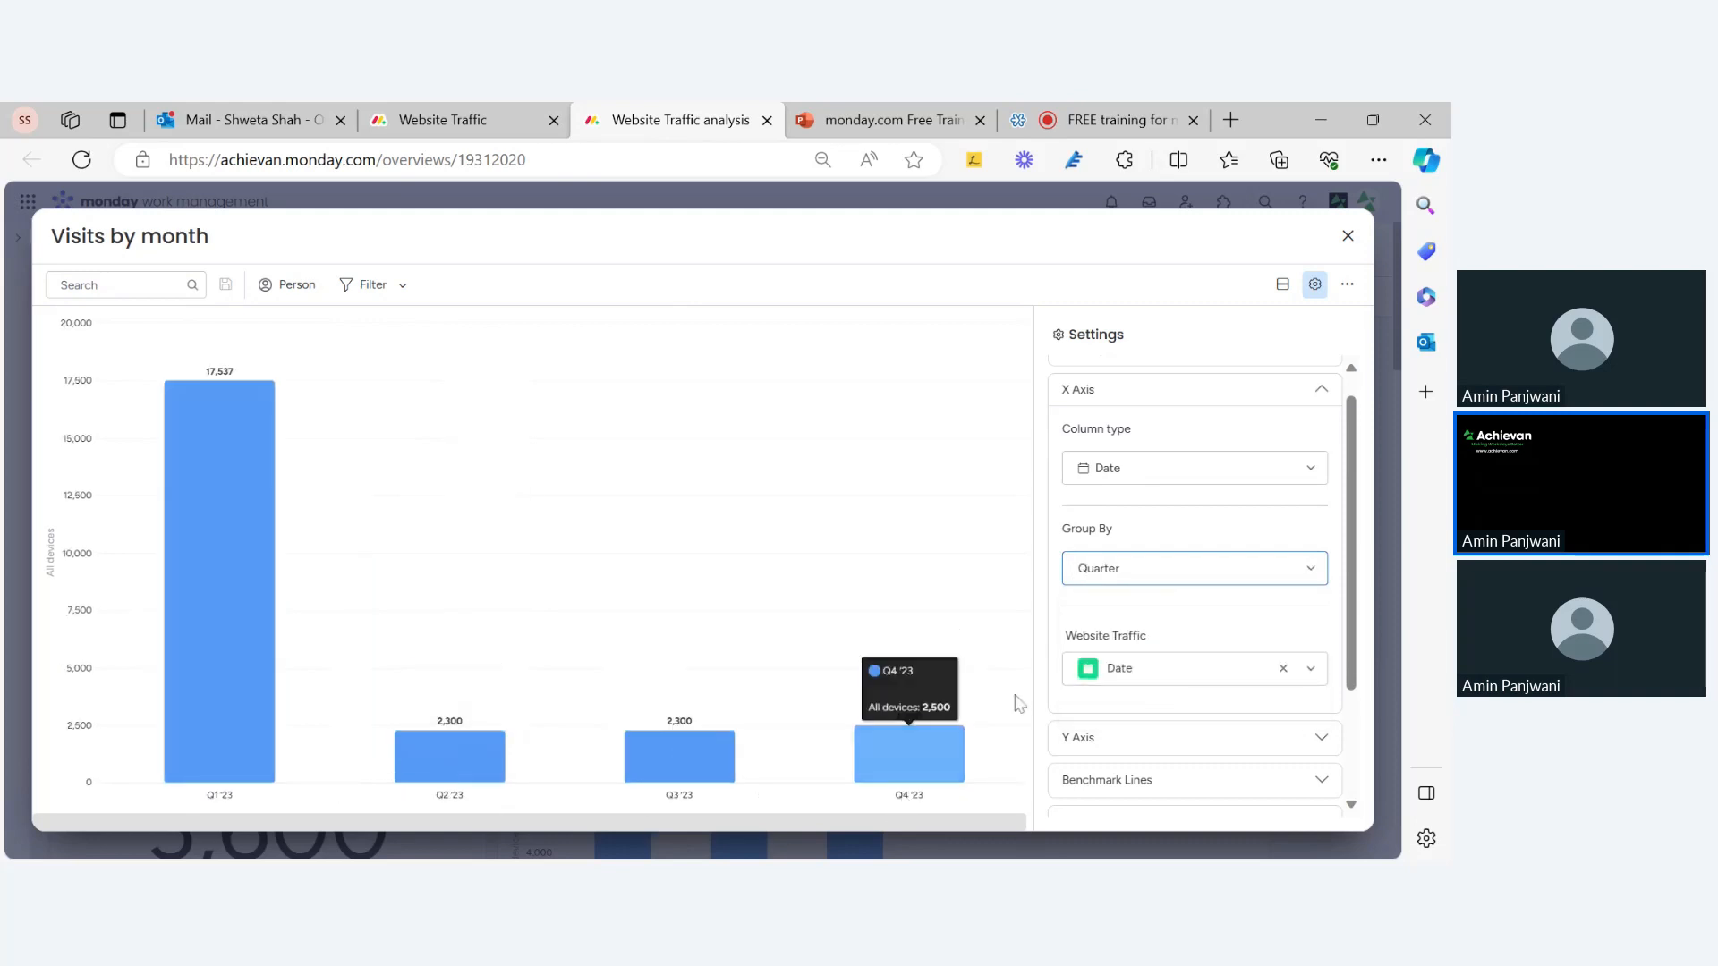
# Set the Visits by month chart's X axis grouping back to Month and close its settings
pyautogui.click(1135, 580)
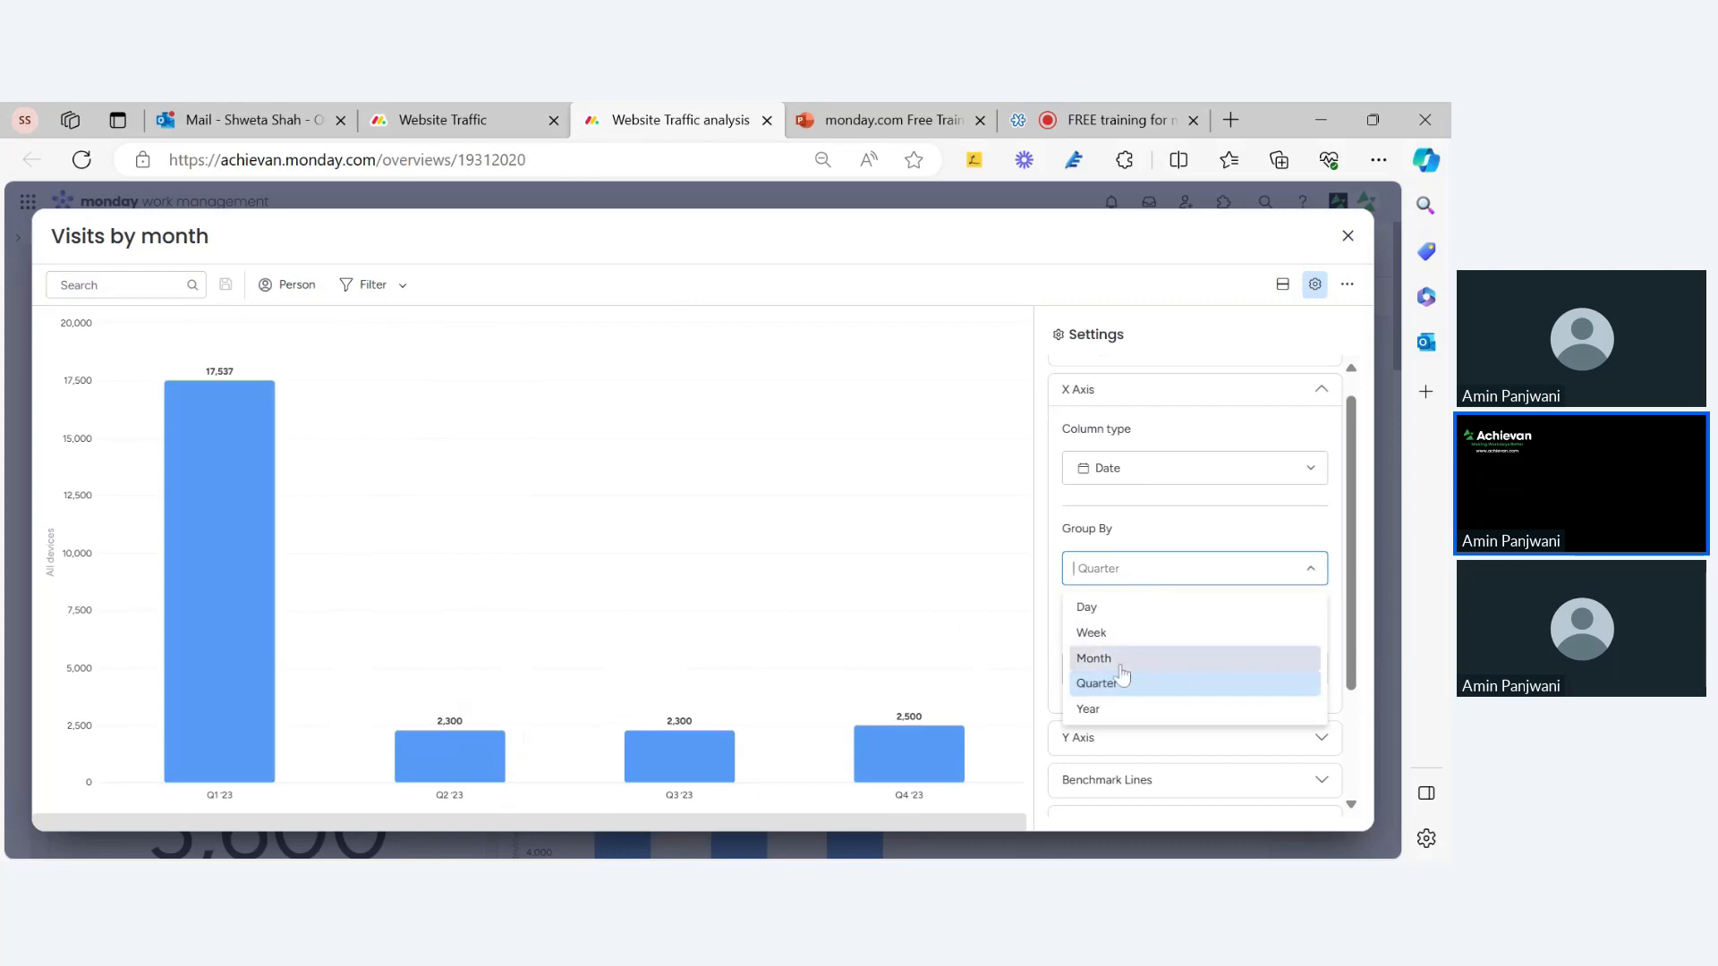
pyautogui.click(1119, 660)
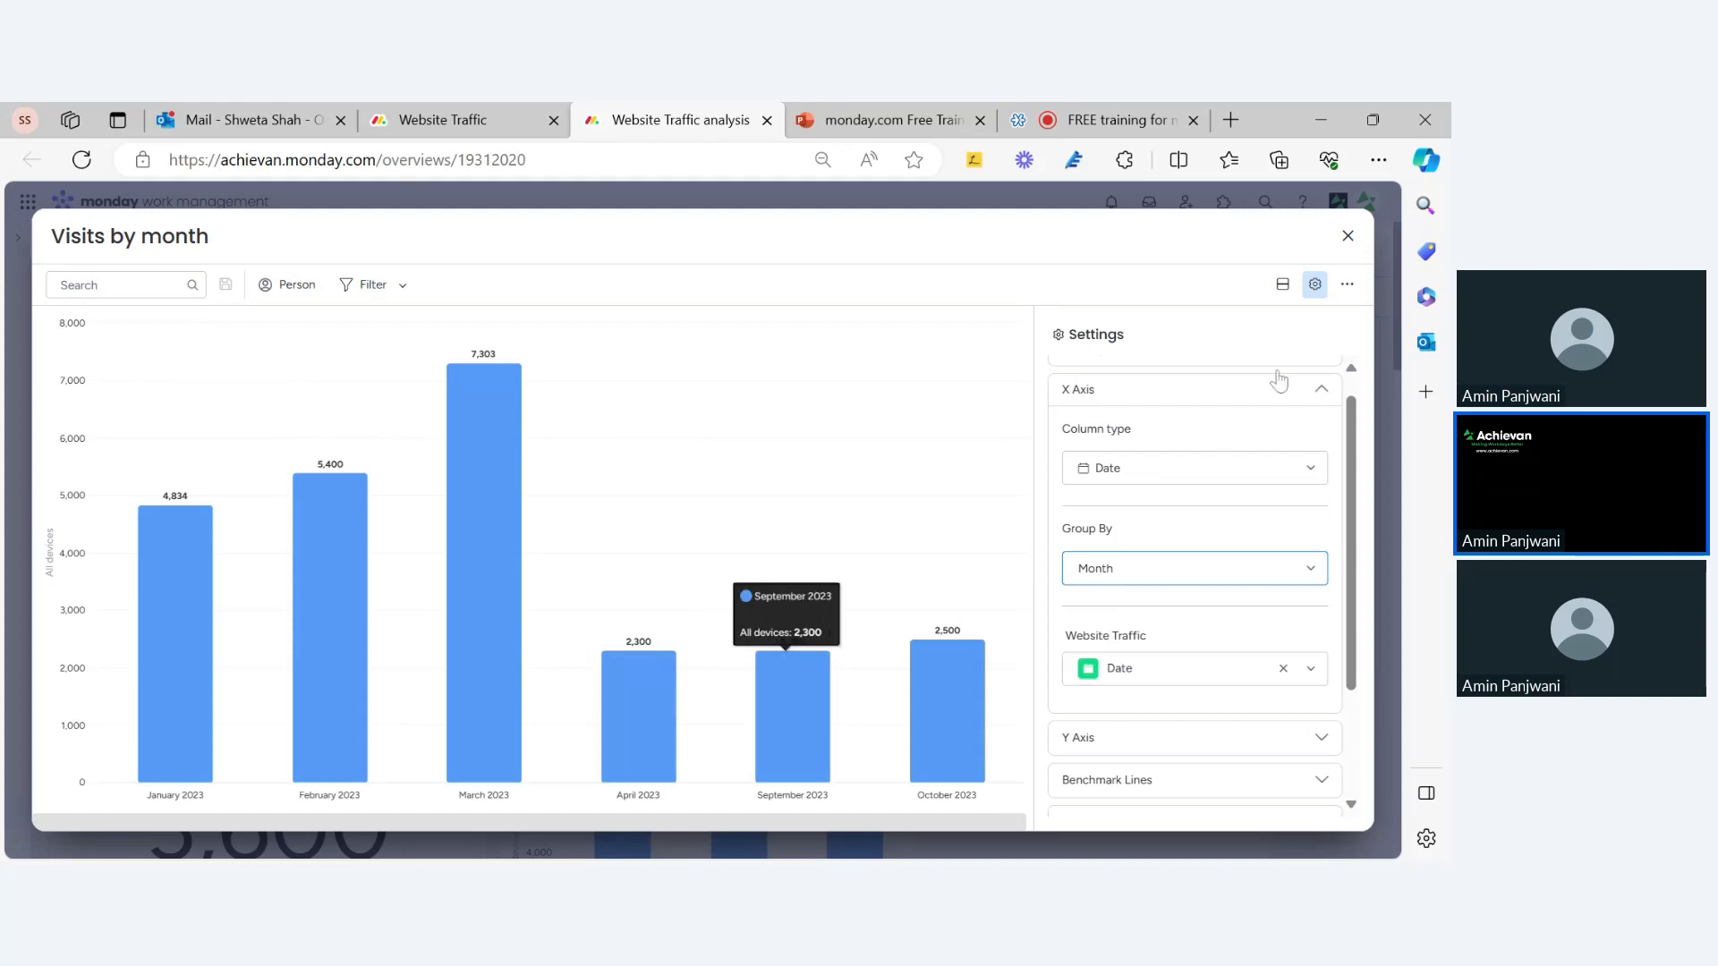
pyautogui.click(1347, 235)
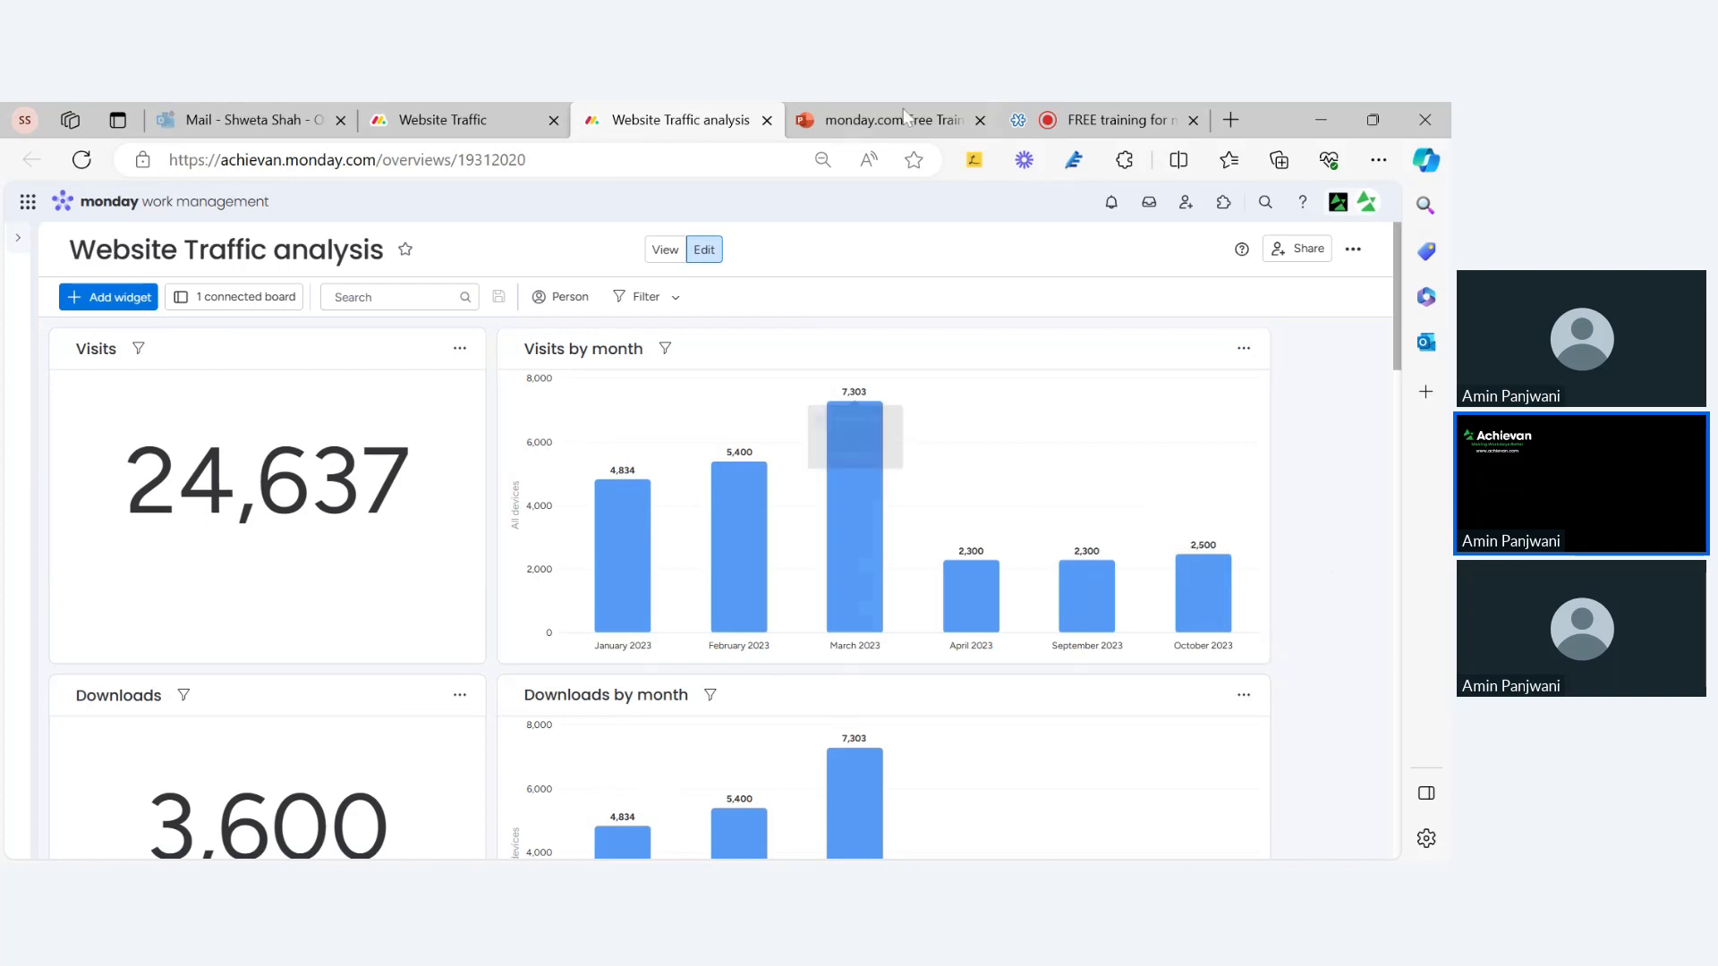
# Compare the Visits by month and Downloads by month charts on the dashboard
pyautogui.scroll(-2, 868, 717)
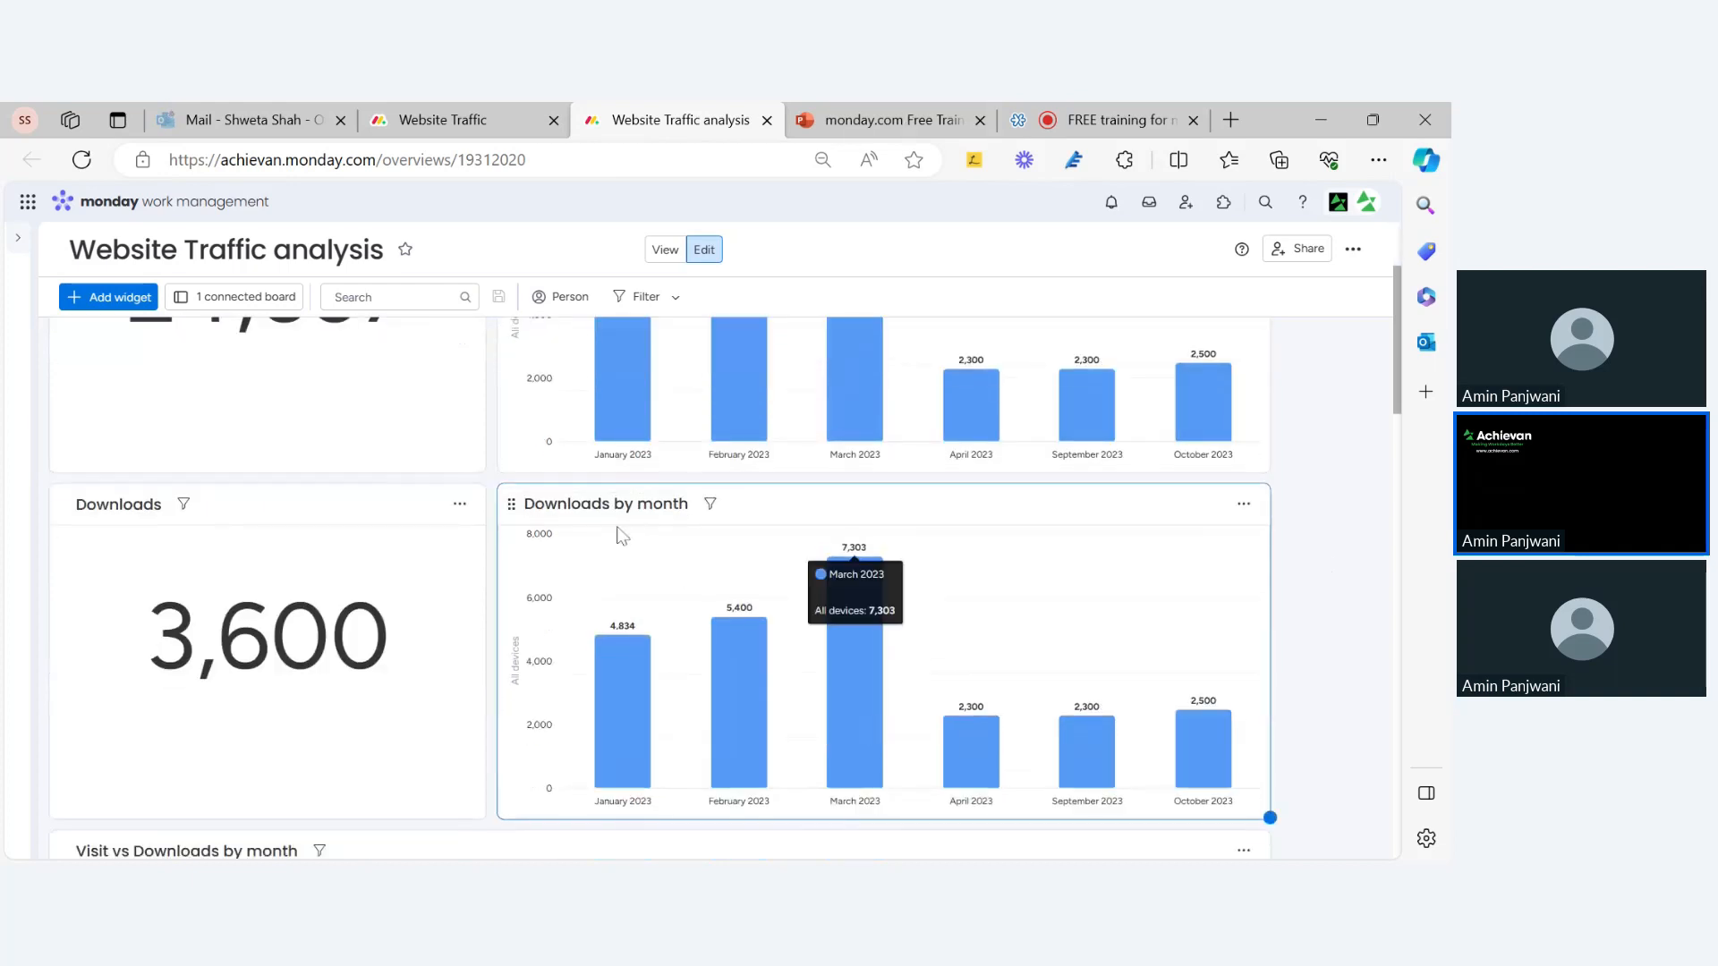
pyautogui.scroll(2, 1064, 545)
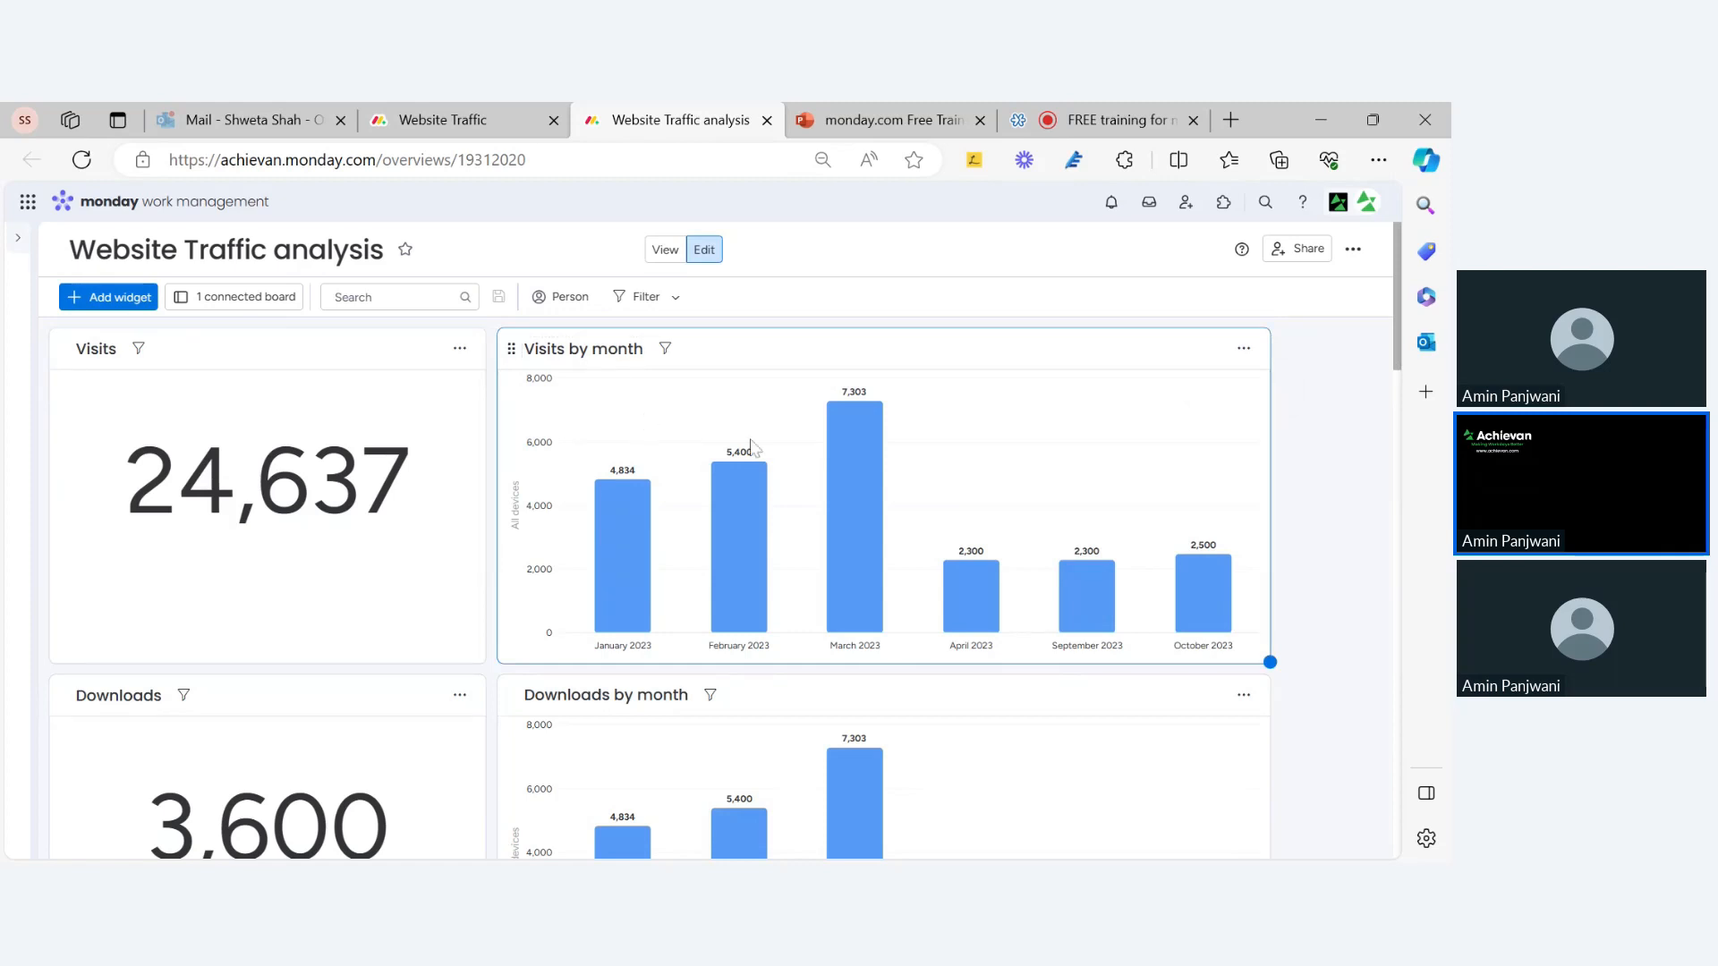
pyautogui.moveTo(841, 427)
pyautogui.moveTo(1070, 560)
pyautogui.scroll(-2, 630, 401)
pyautogui.scroll(2, 716, 429)
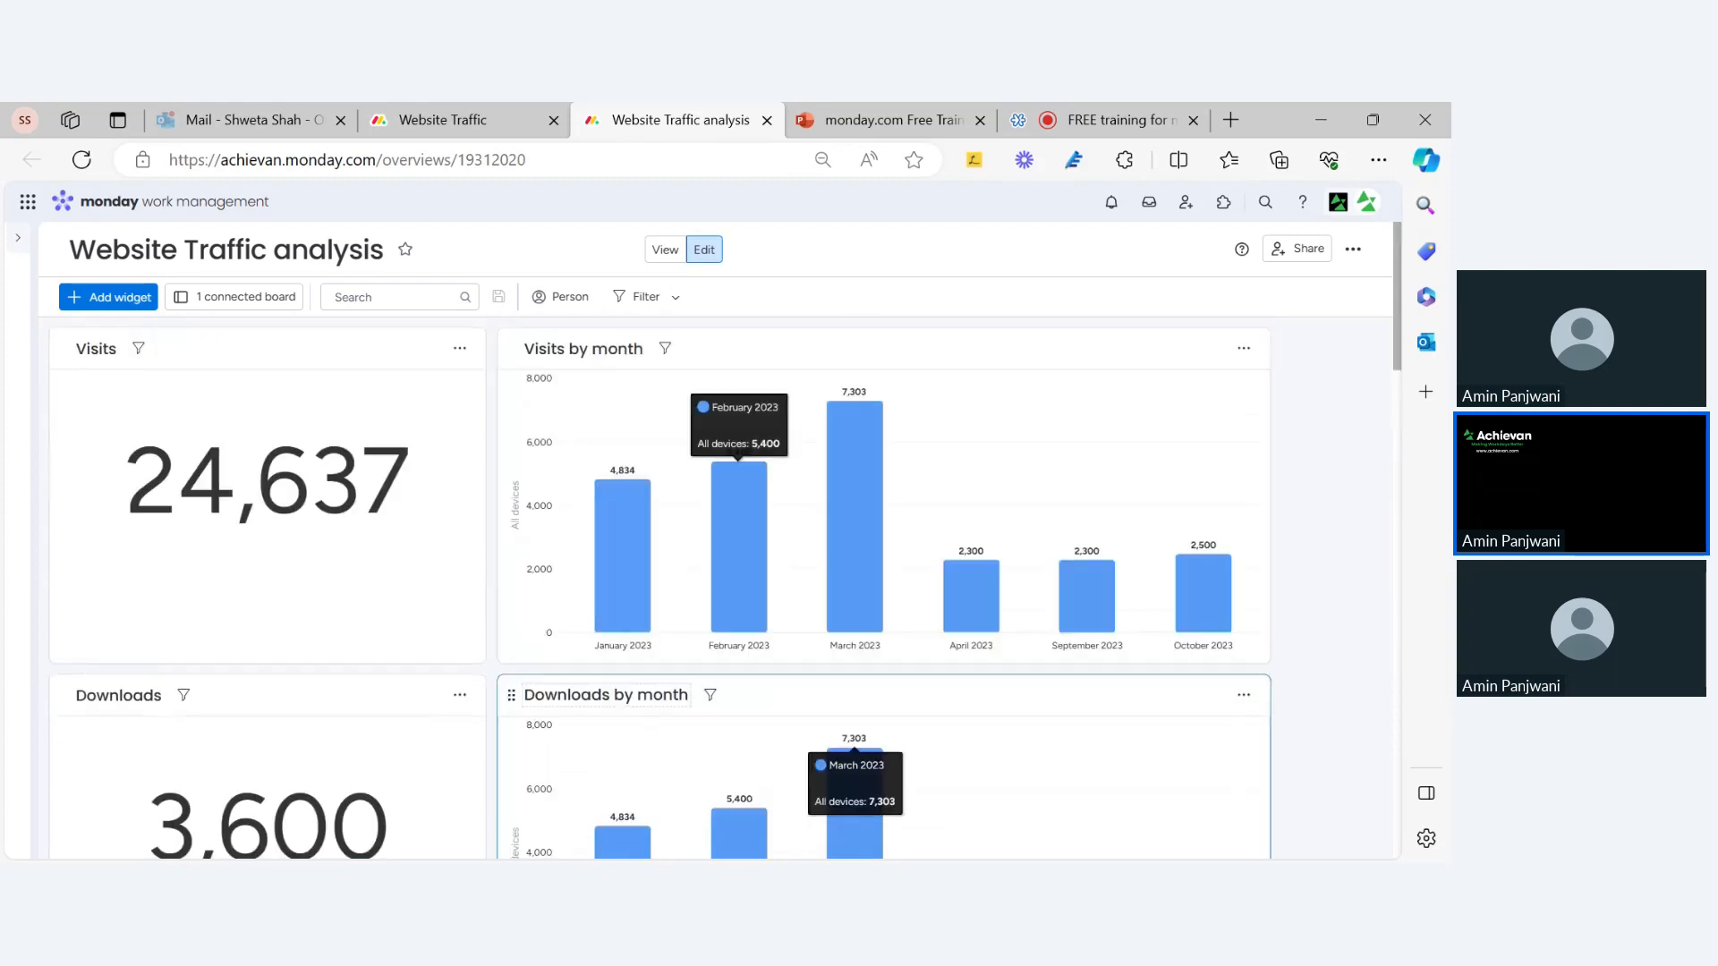
pyautogui.scroll(-1, 832, 689)
pyautogui.scroll(2, 1230, 534)
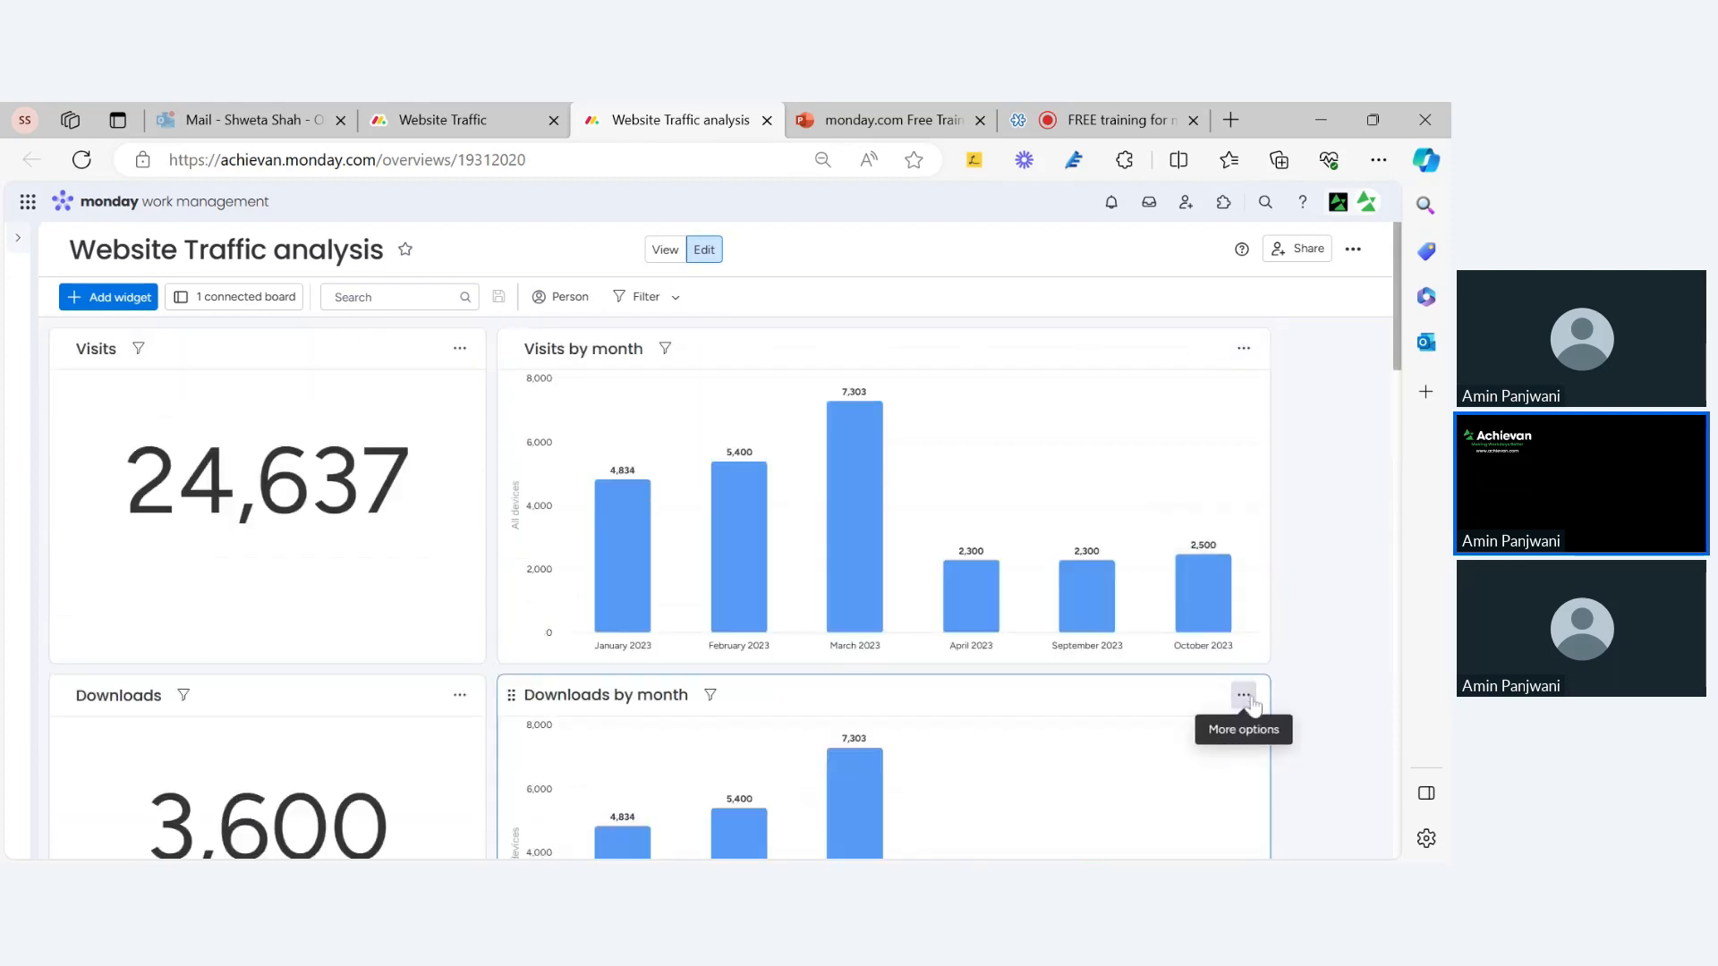
pyautogui.click(1244, 349)
pyautogui.click(1128, 582)
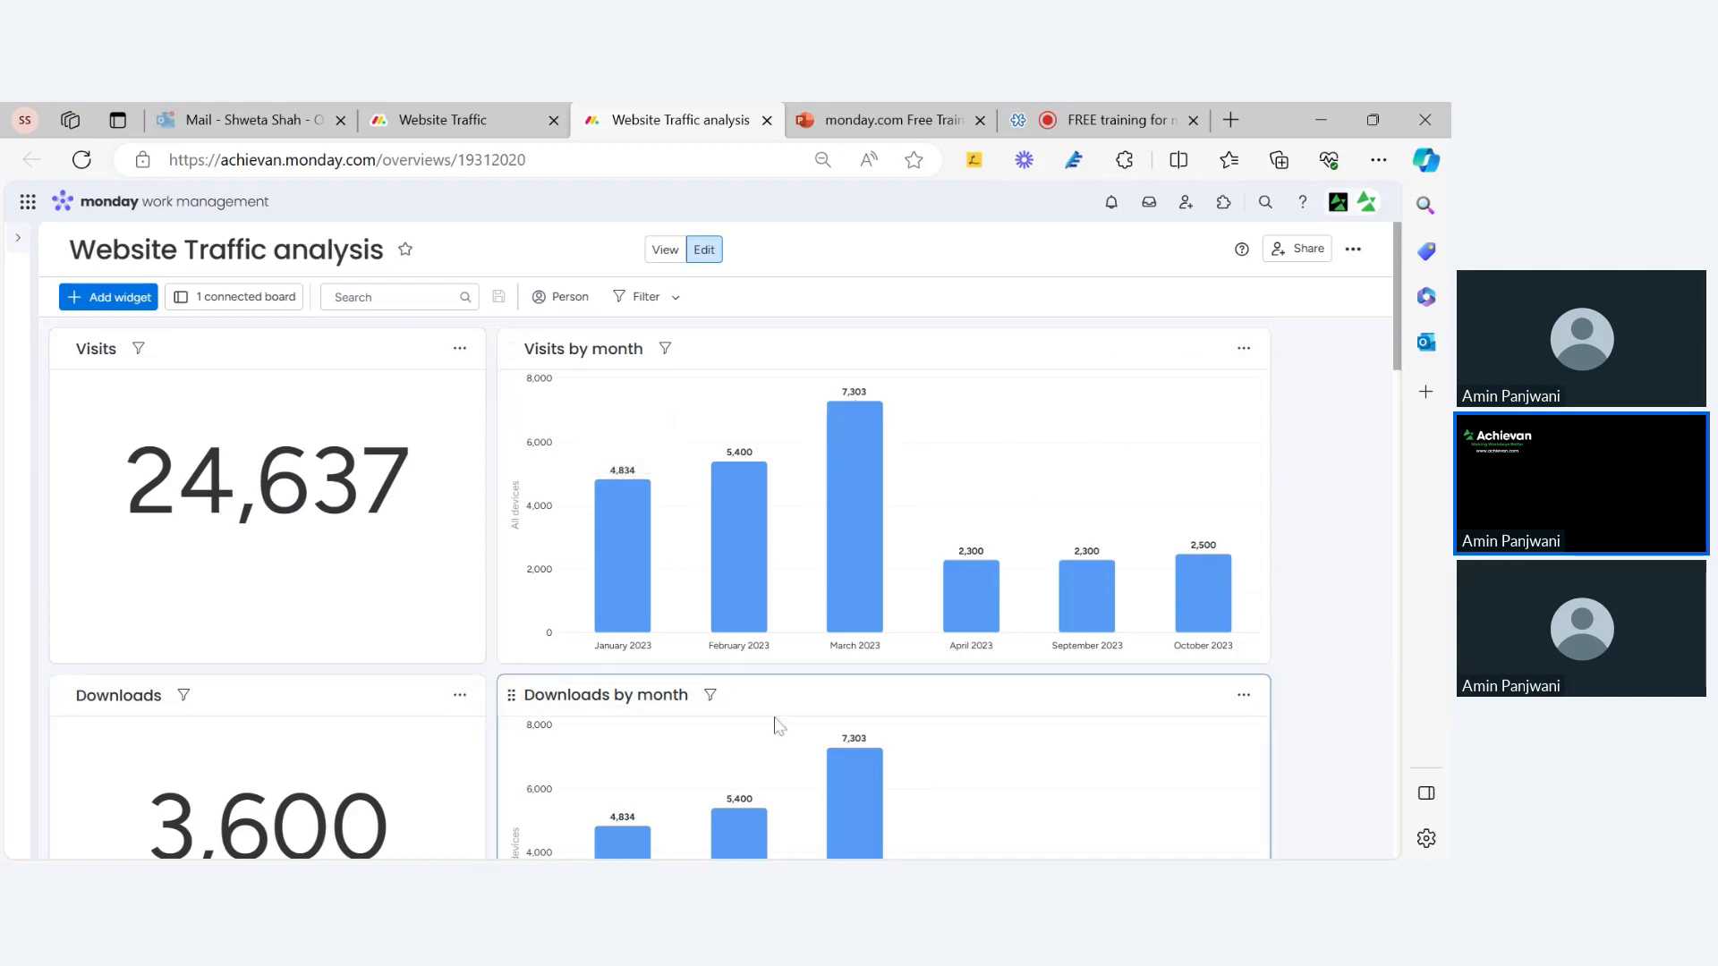
# Check which column the Visits by month chart plots on its Y axis, then close its settings
pyautogui.click(1244, 348)
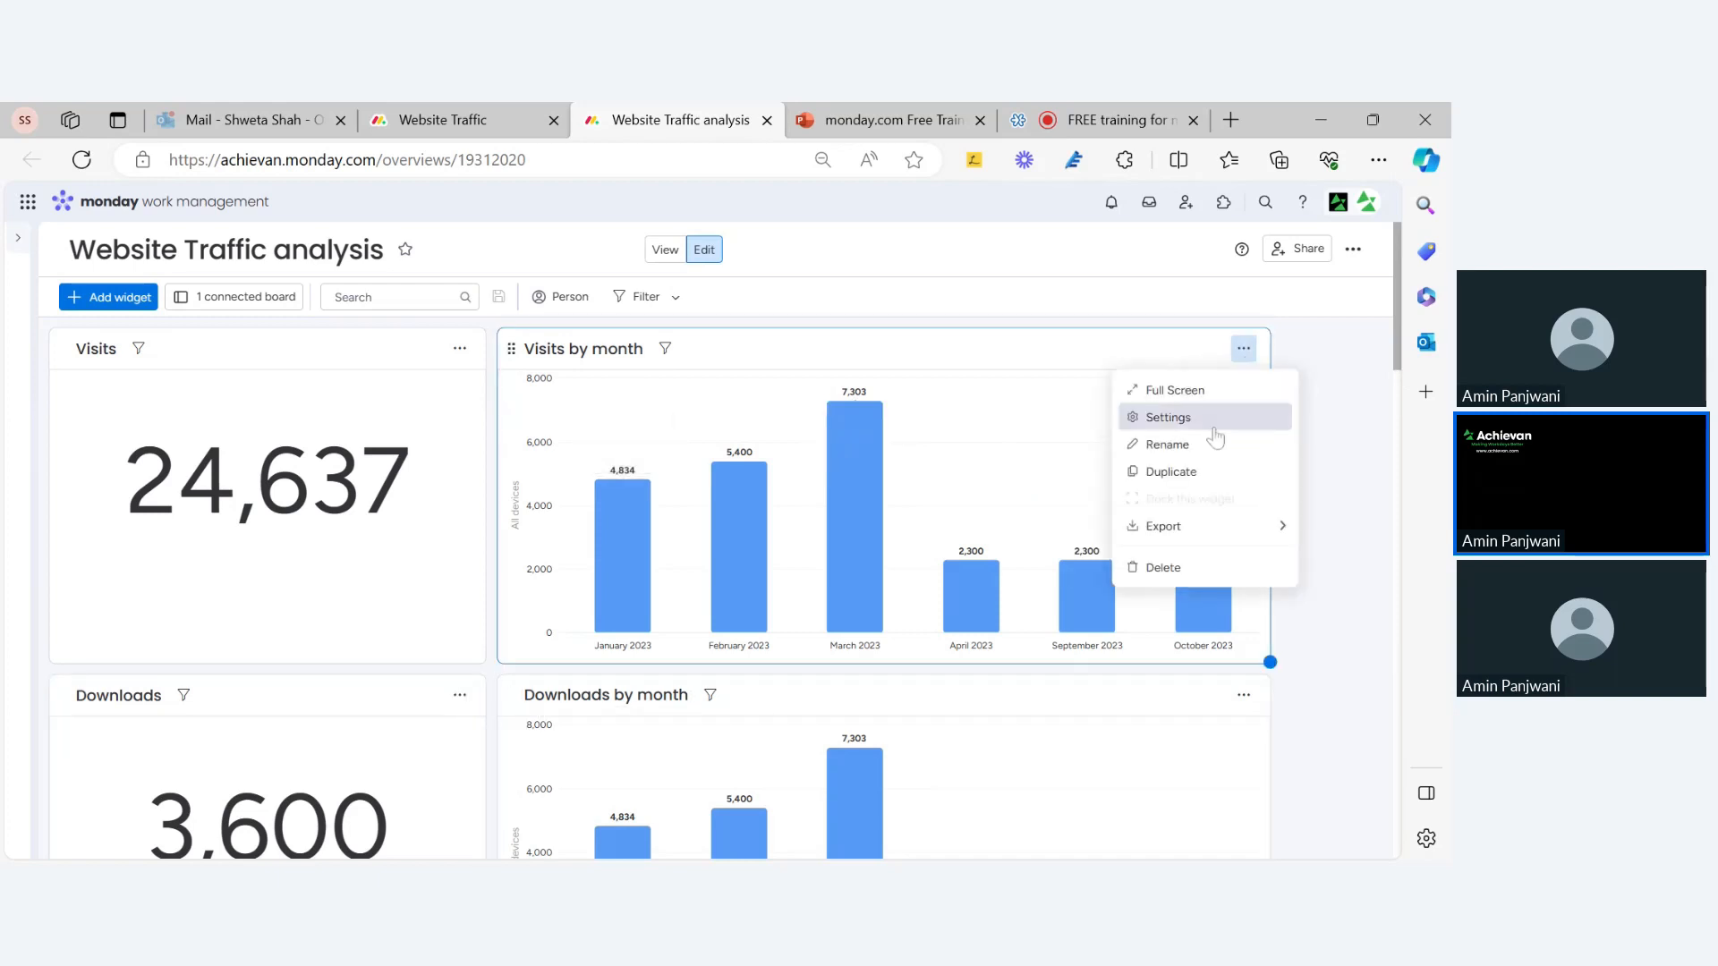
pyautogui.click(1214, 428)
pyautogui.scroll(-3, 1145, 627)
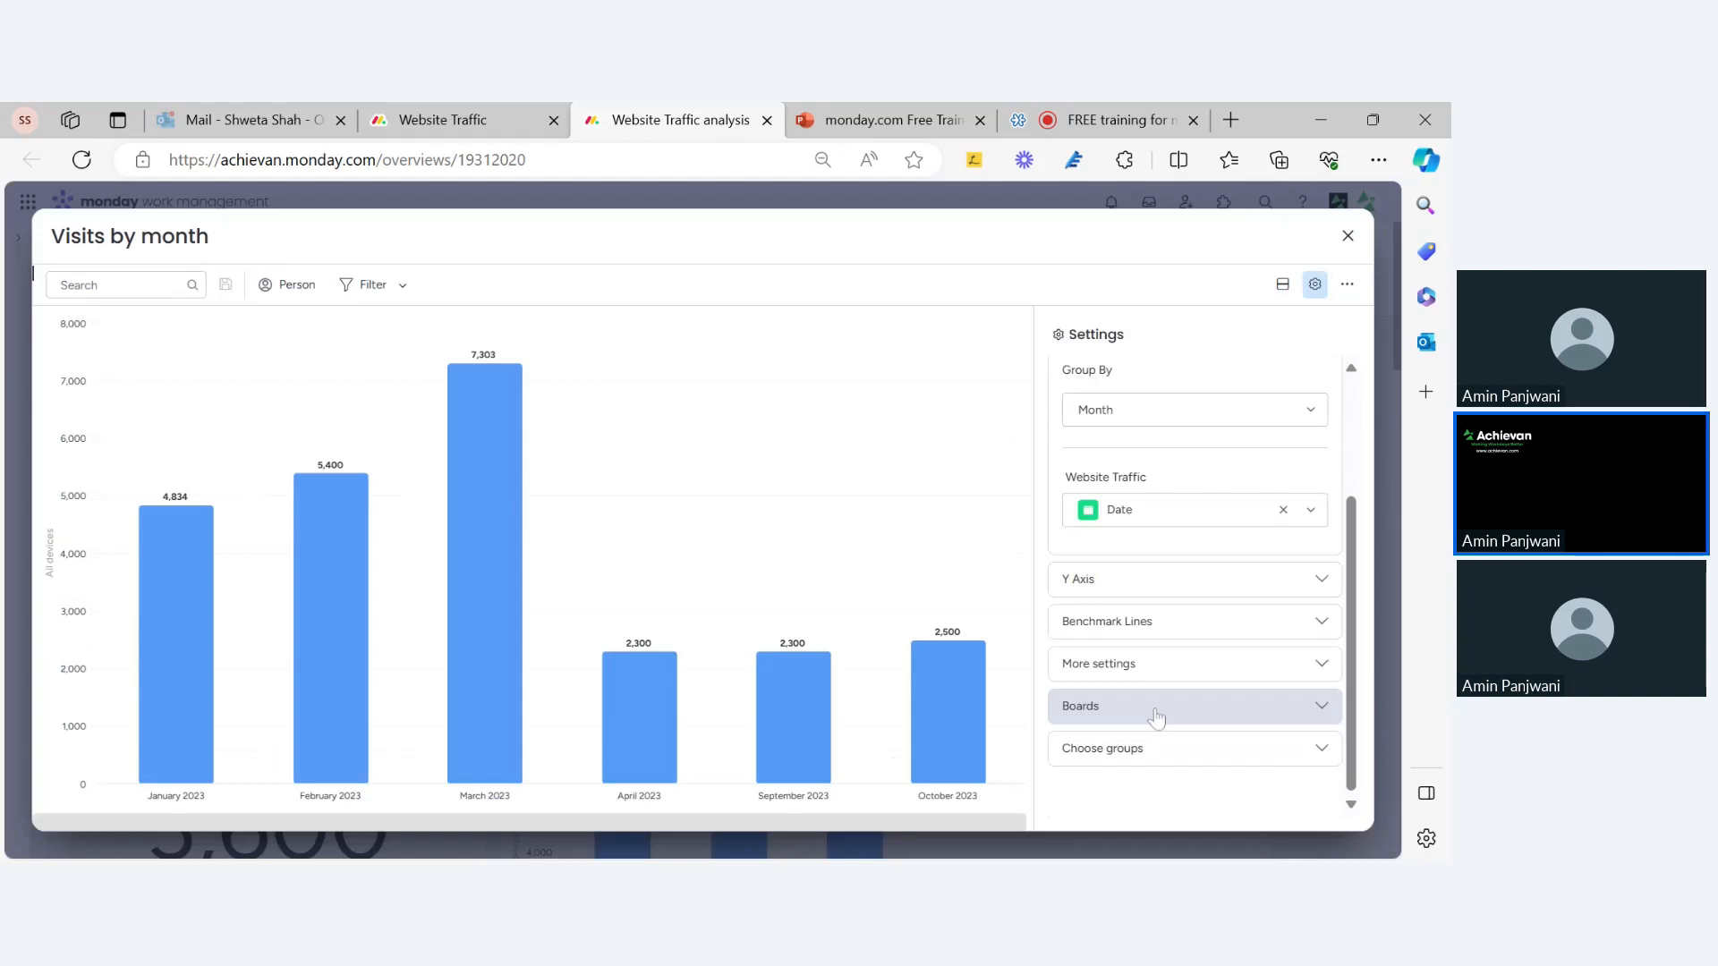
pyautogui.click(1133, 583)
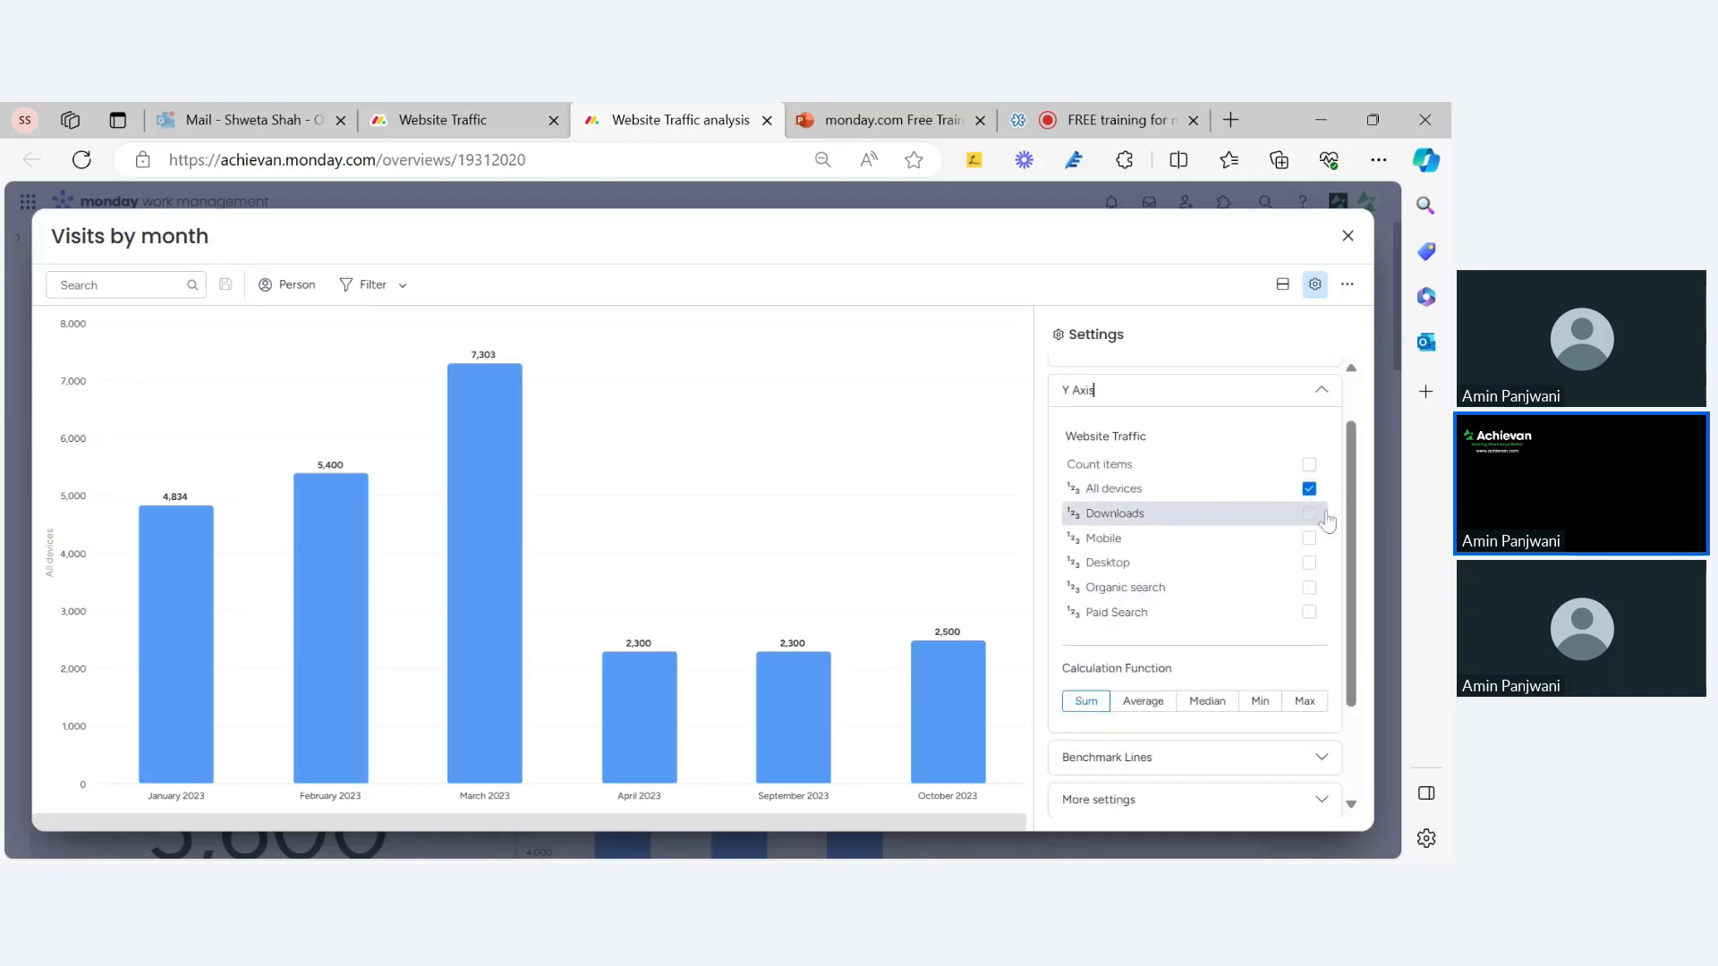
pyautogui.click(1347, 236)
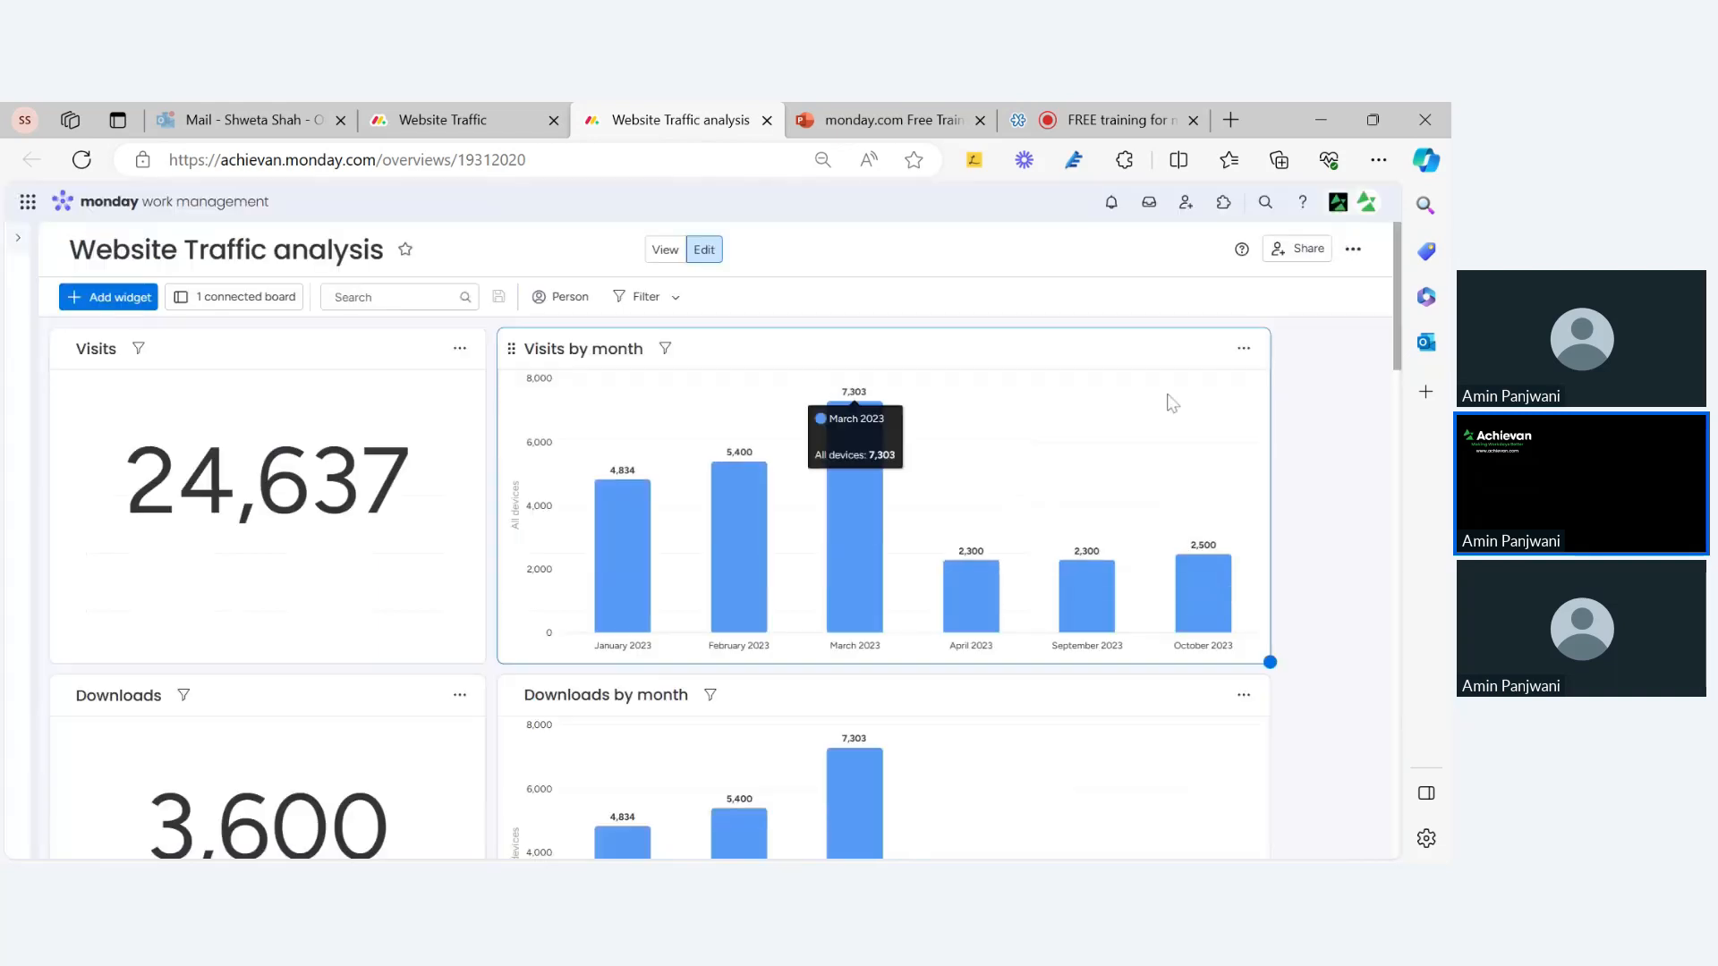
# Duplicate the Visits by month chart and find the copy at the end of the dashboard
pyautogui.click(1244, 349)
pyautogui.click(1201, 471)
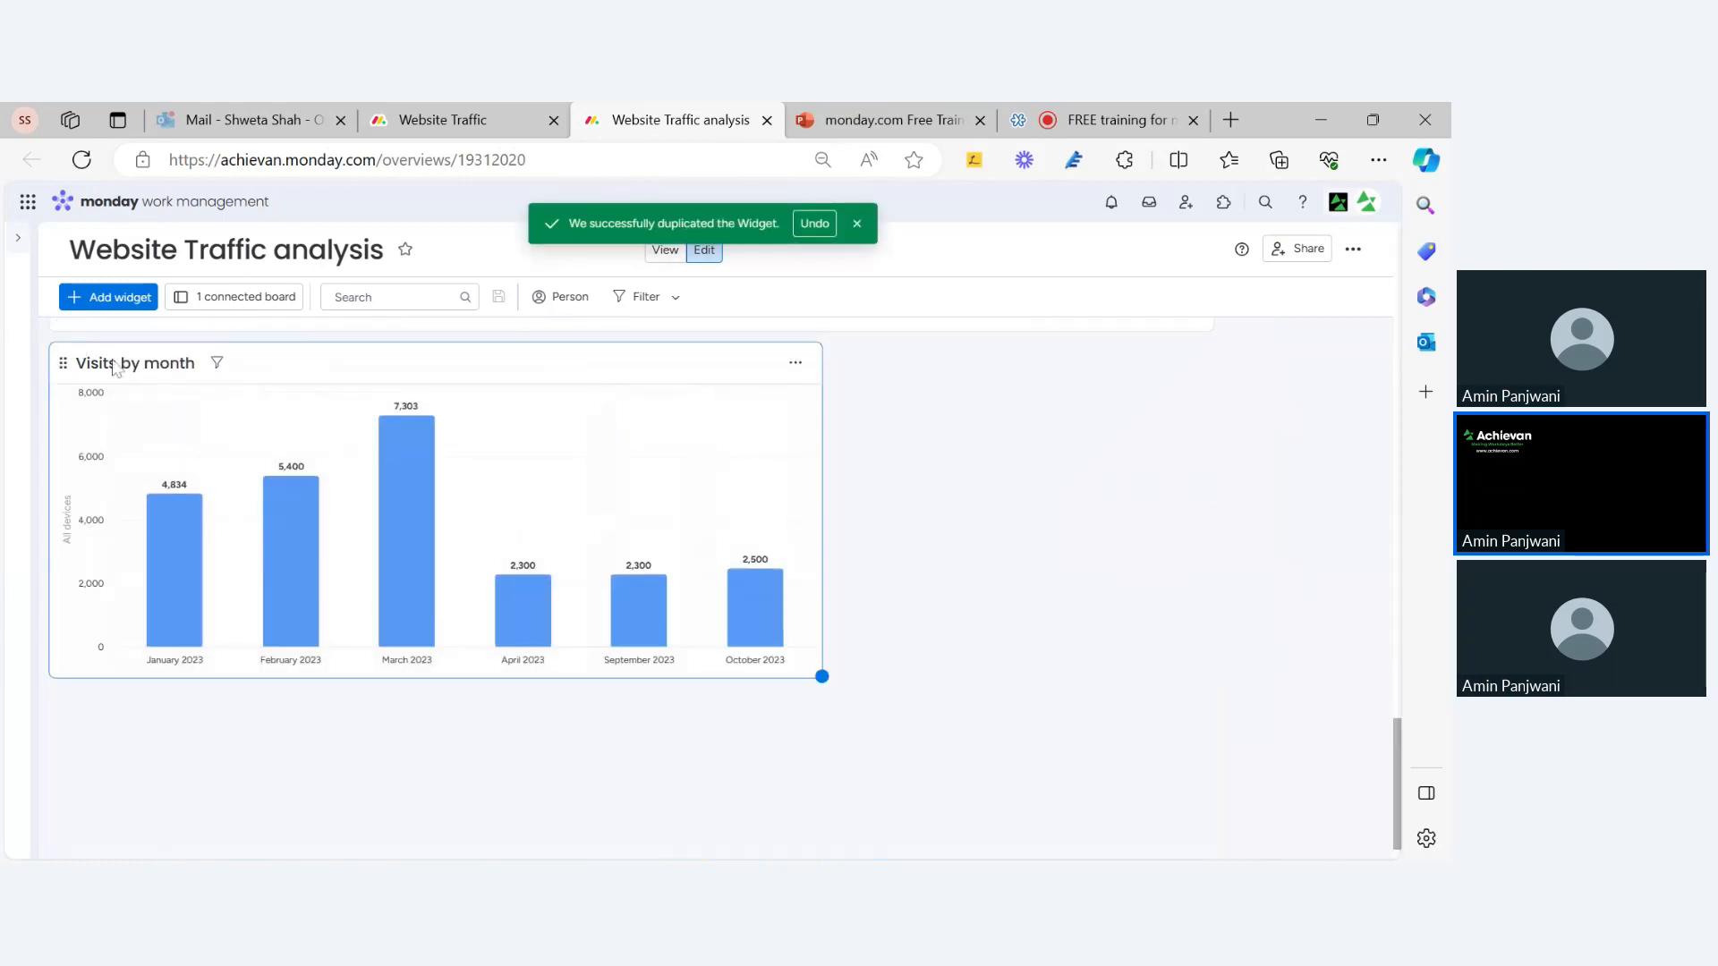
pyautogui.scroll(15, 430, 378)
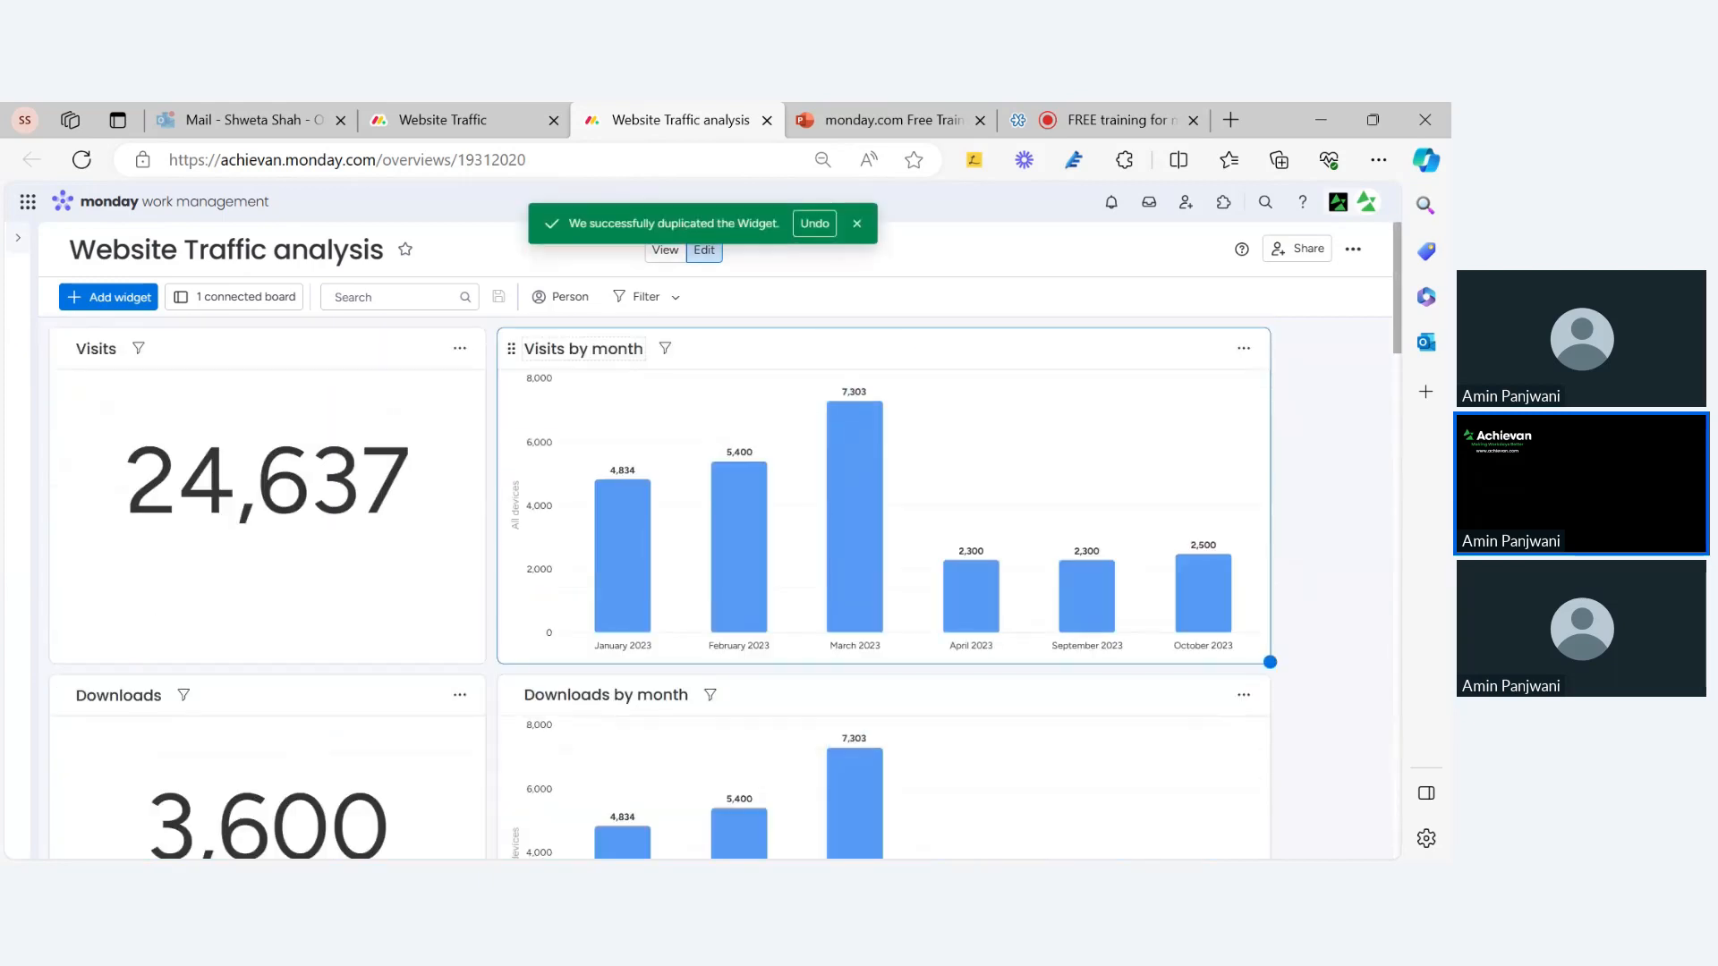
pyautogui.scroll(-15, 680, 537)
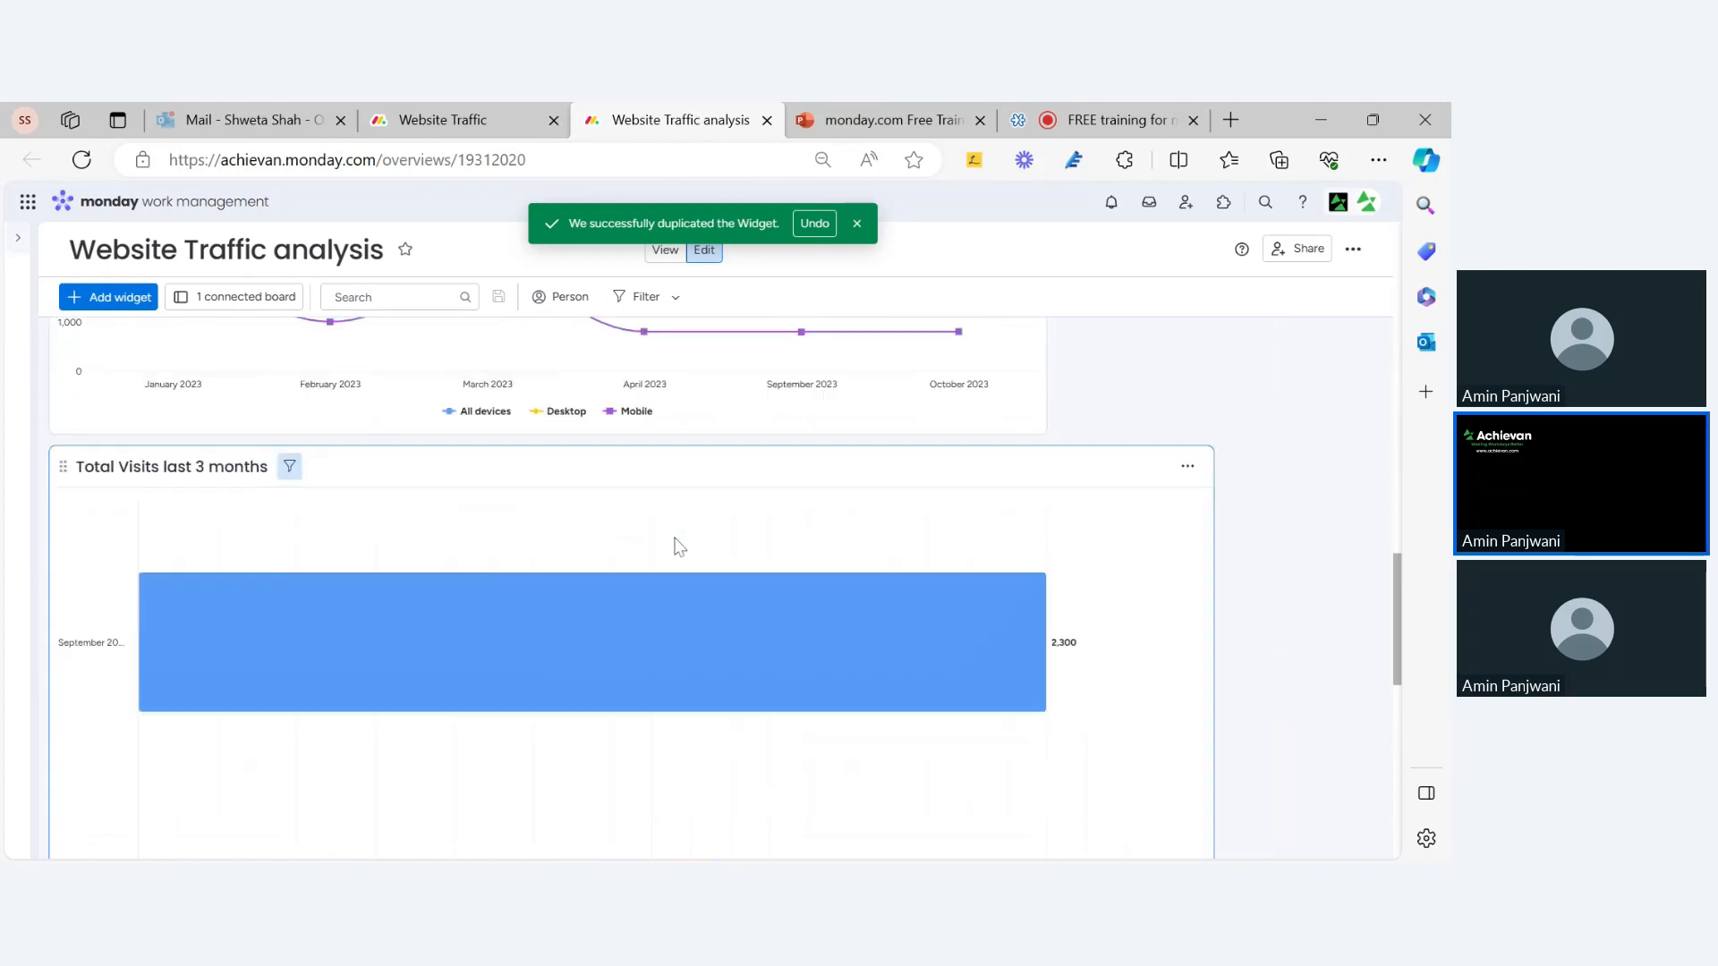
pyautogui.scroll(-2, 224, 723)
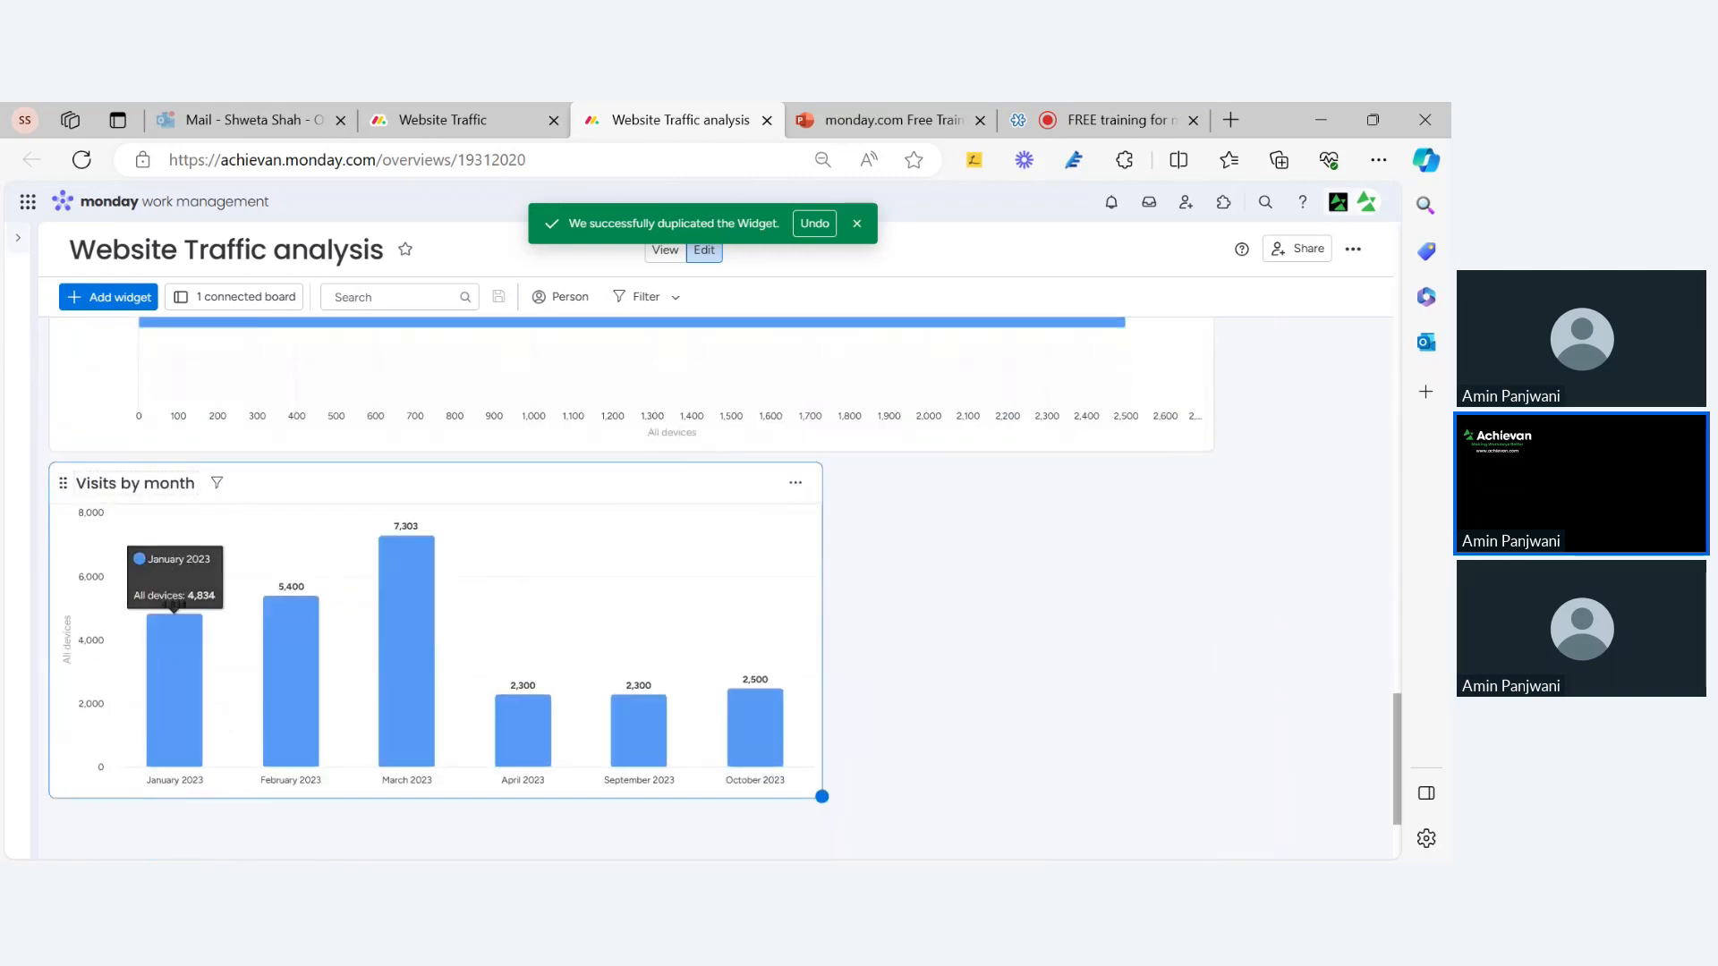
# Rename the duplicated chart as Downloads by month
pyautogui.moveTo(116, 483); pyautogui.dragTo(49, 486)
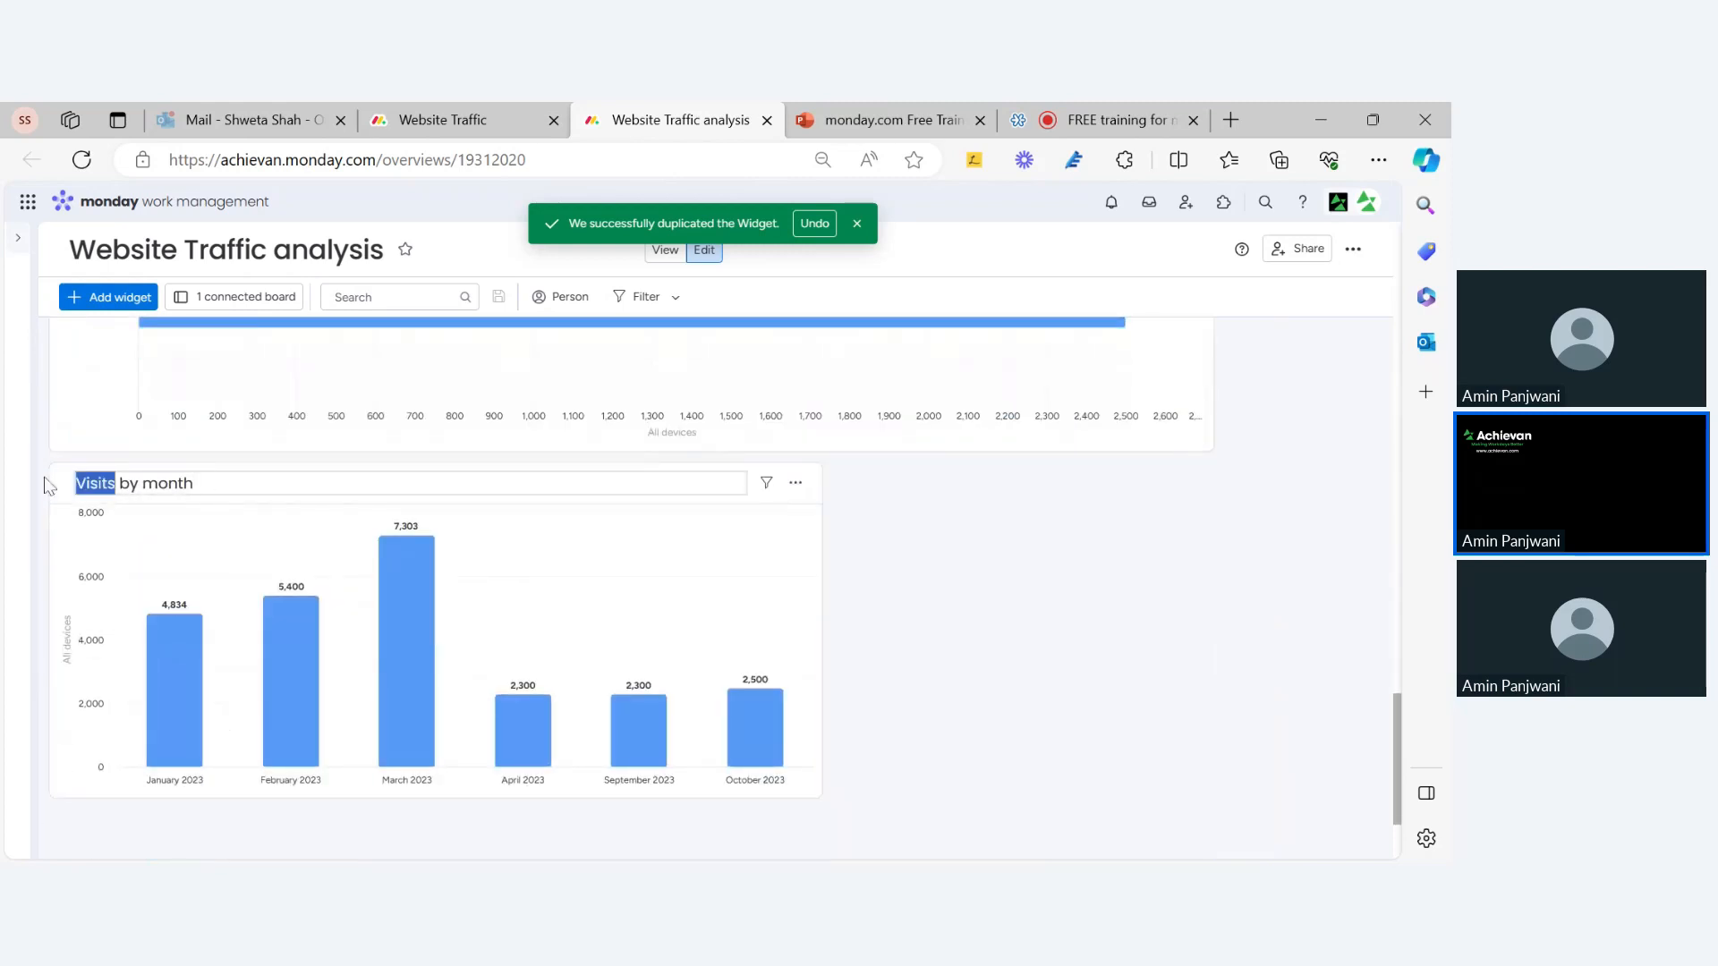
pyautogui.write('Dow')
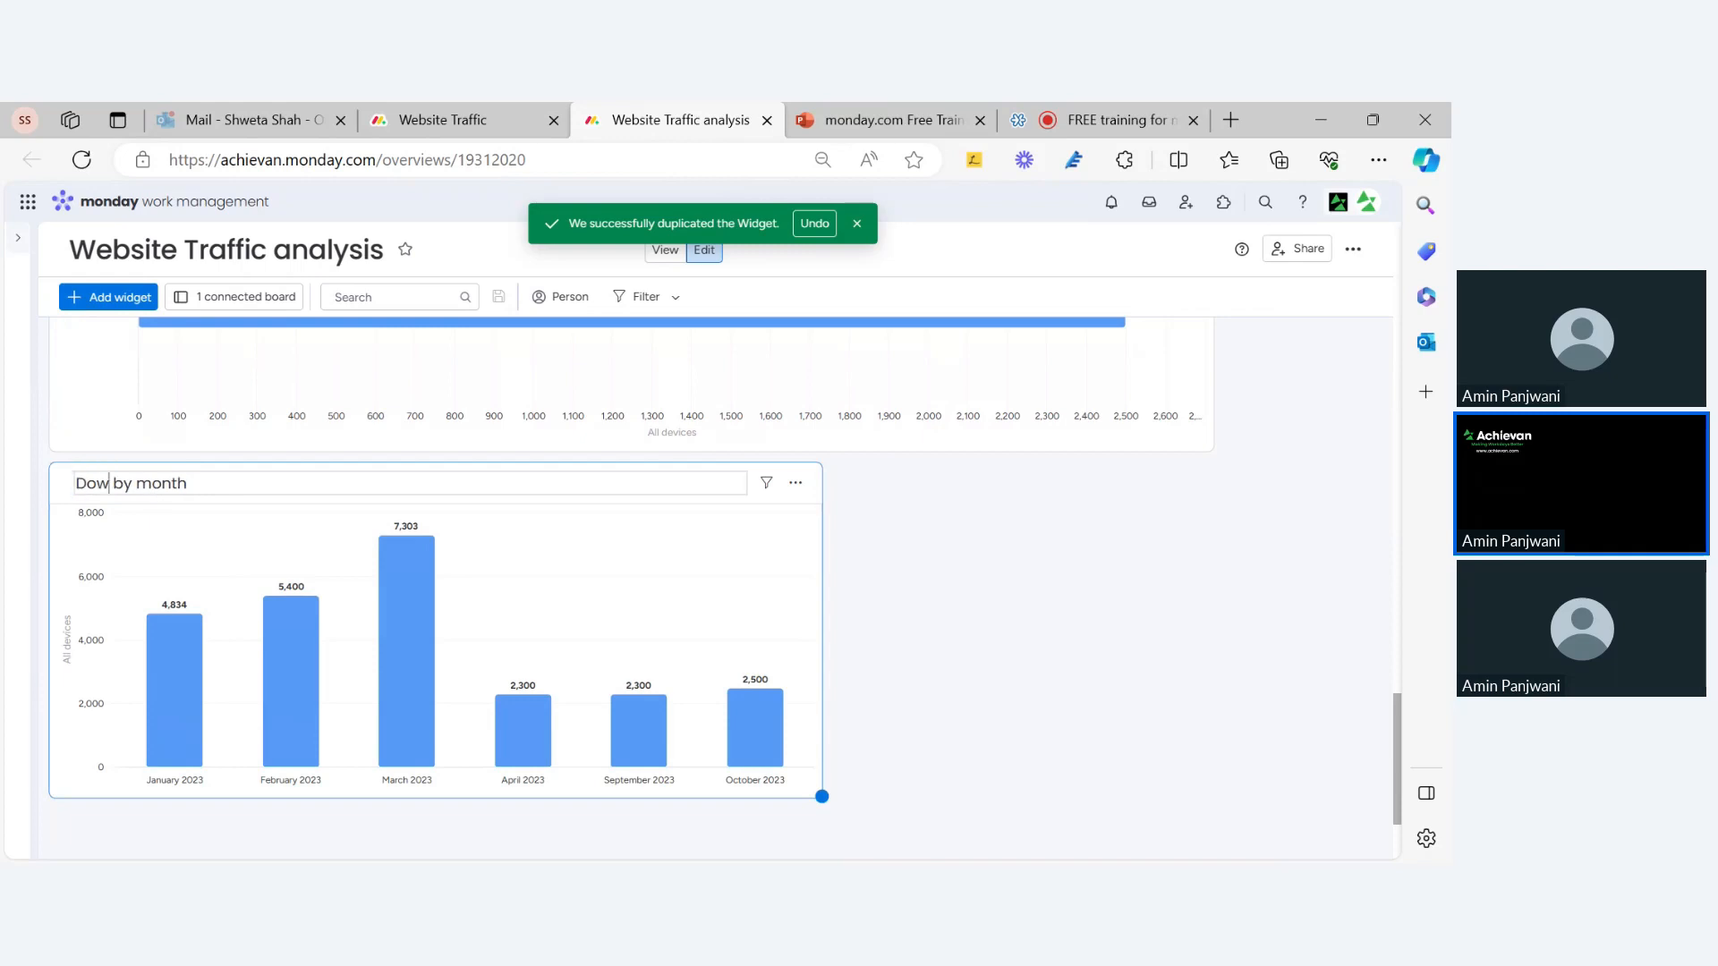
pyautogui.write('nloads')
pyautogui.press('Return')
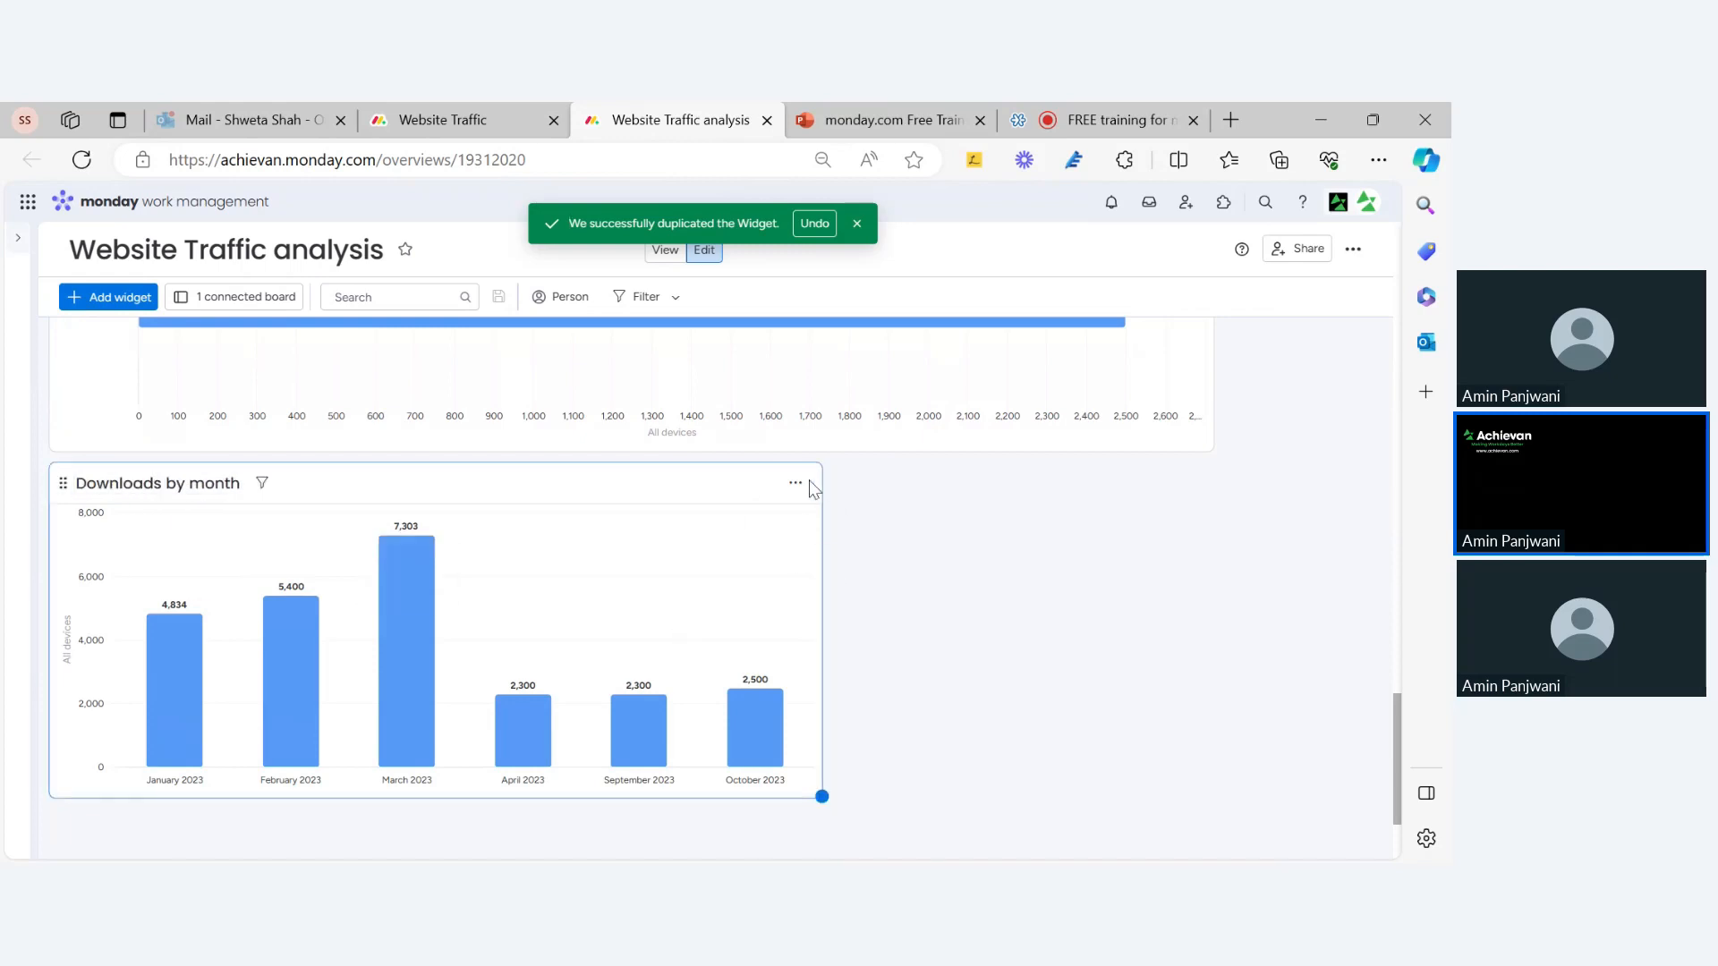
# In the duplicated chart's settings, replace All devices with the Downloads column on the Y axis
pyautogui.click(795, 482)
pyautogui.click(825, 553)
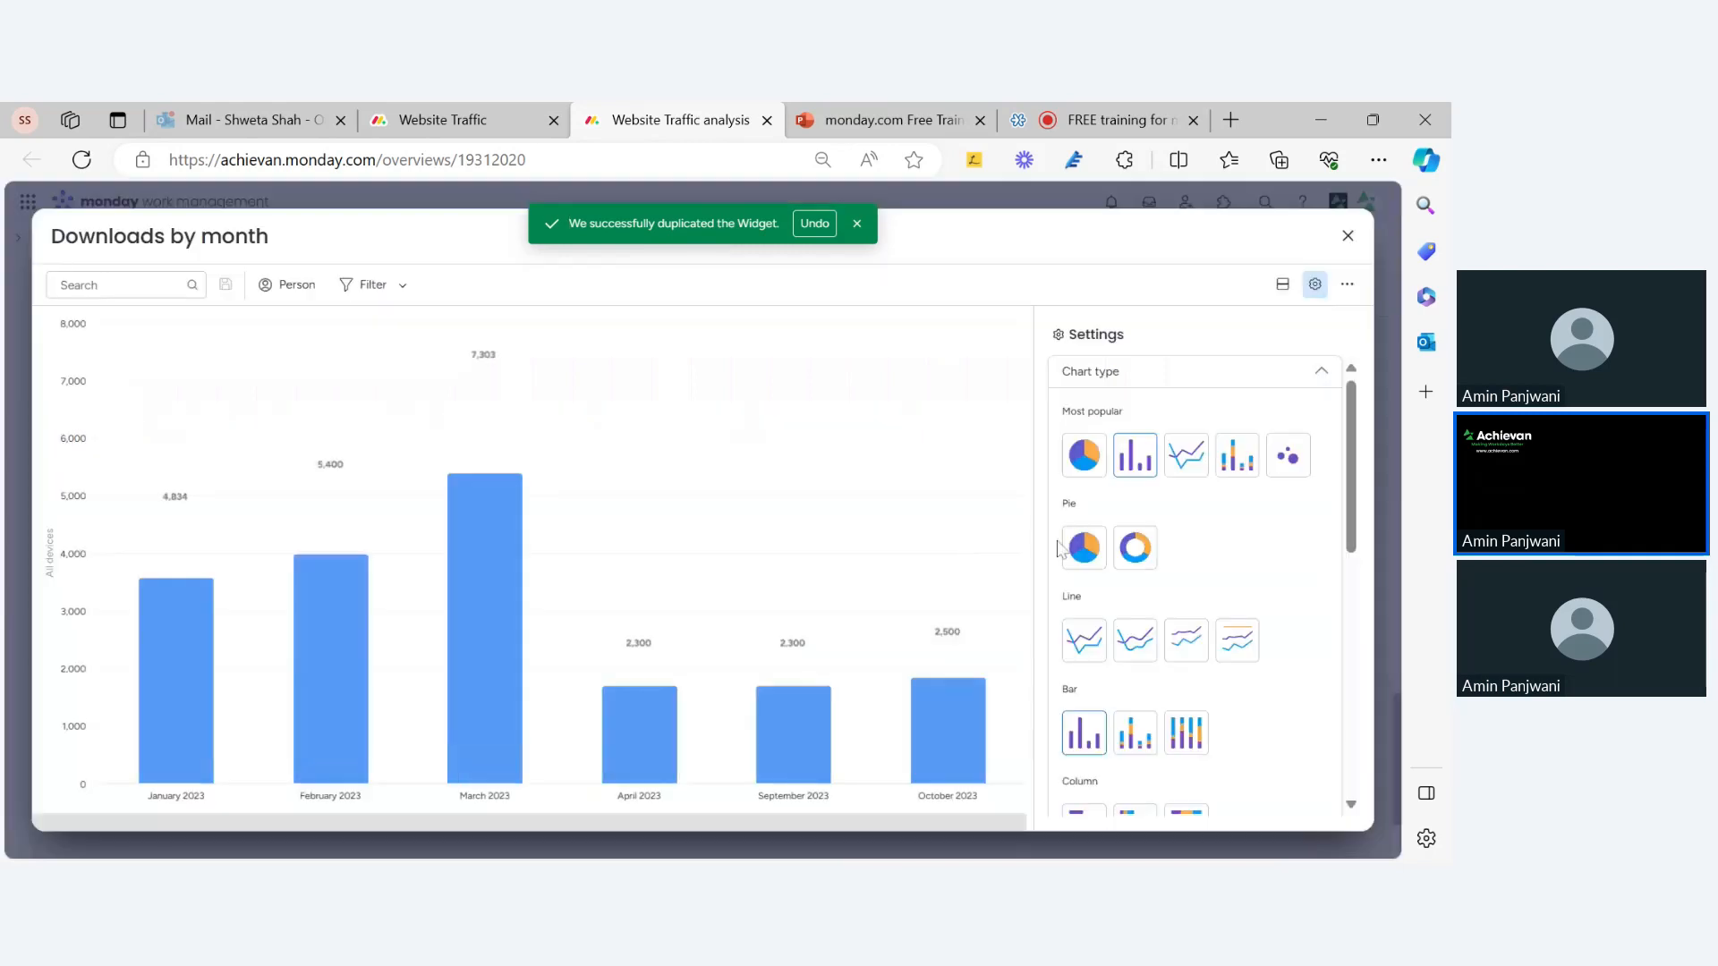
pyautogui.scroll(-10, 1199, 608)
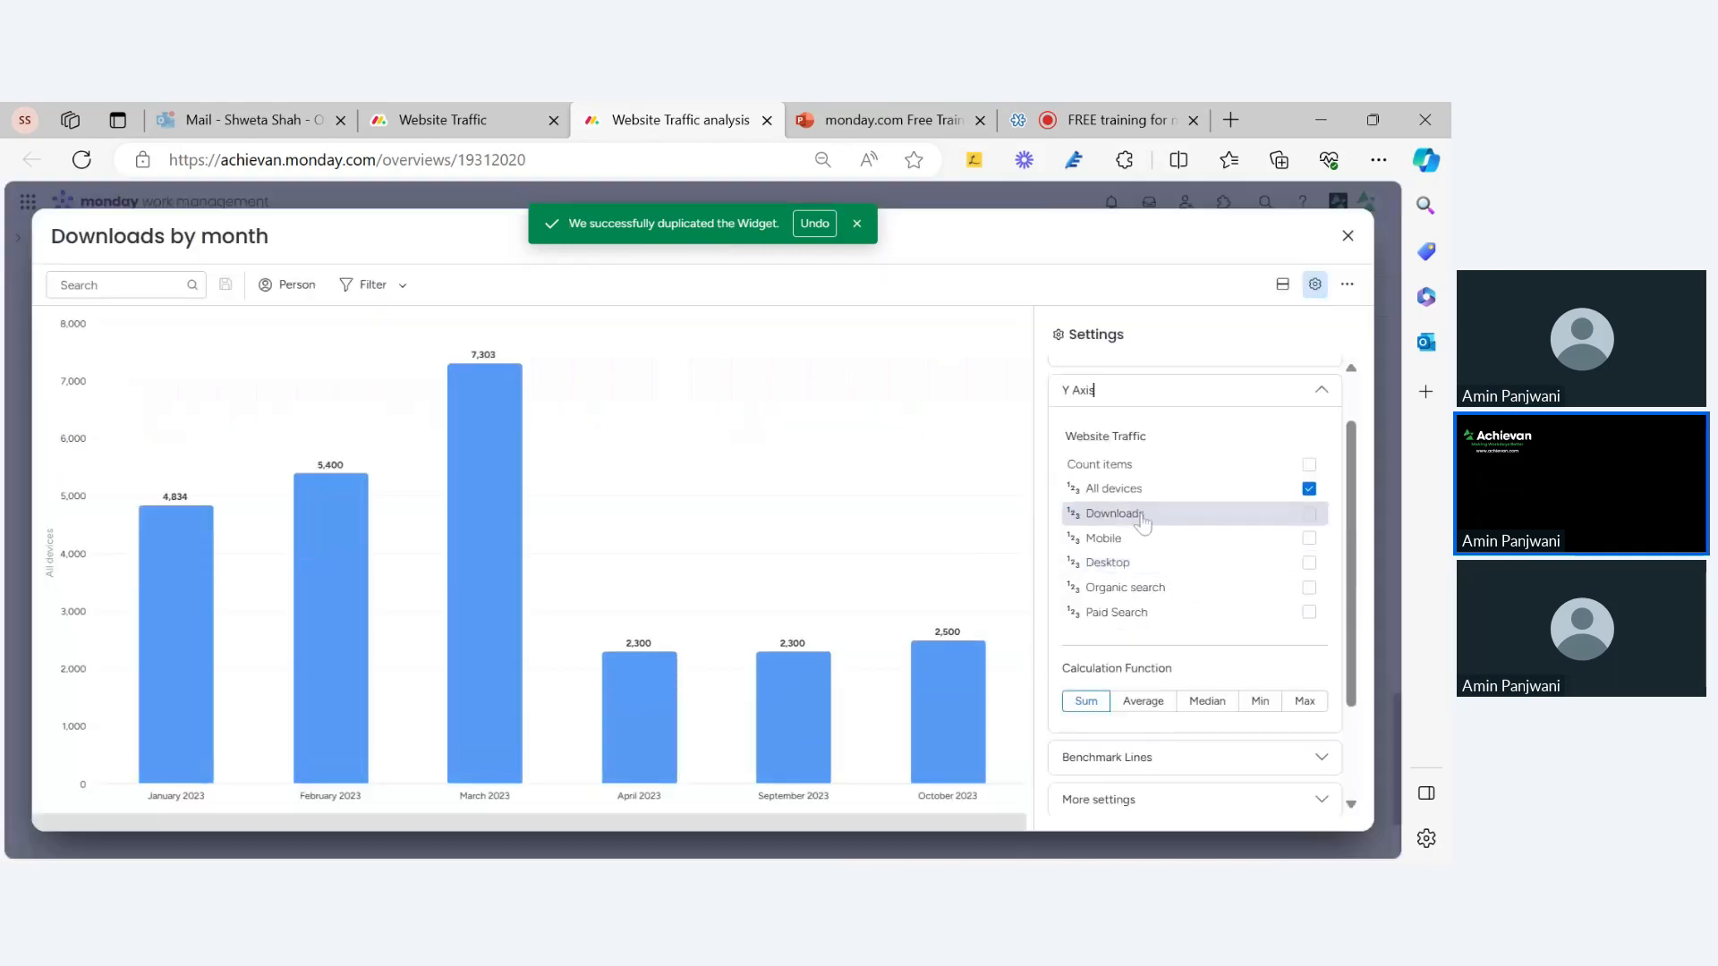
pyautogui.click(1309, 489)
pyautogui.click(1309, 514)
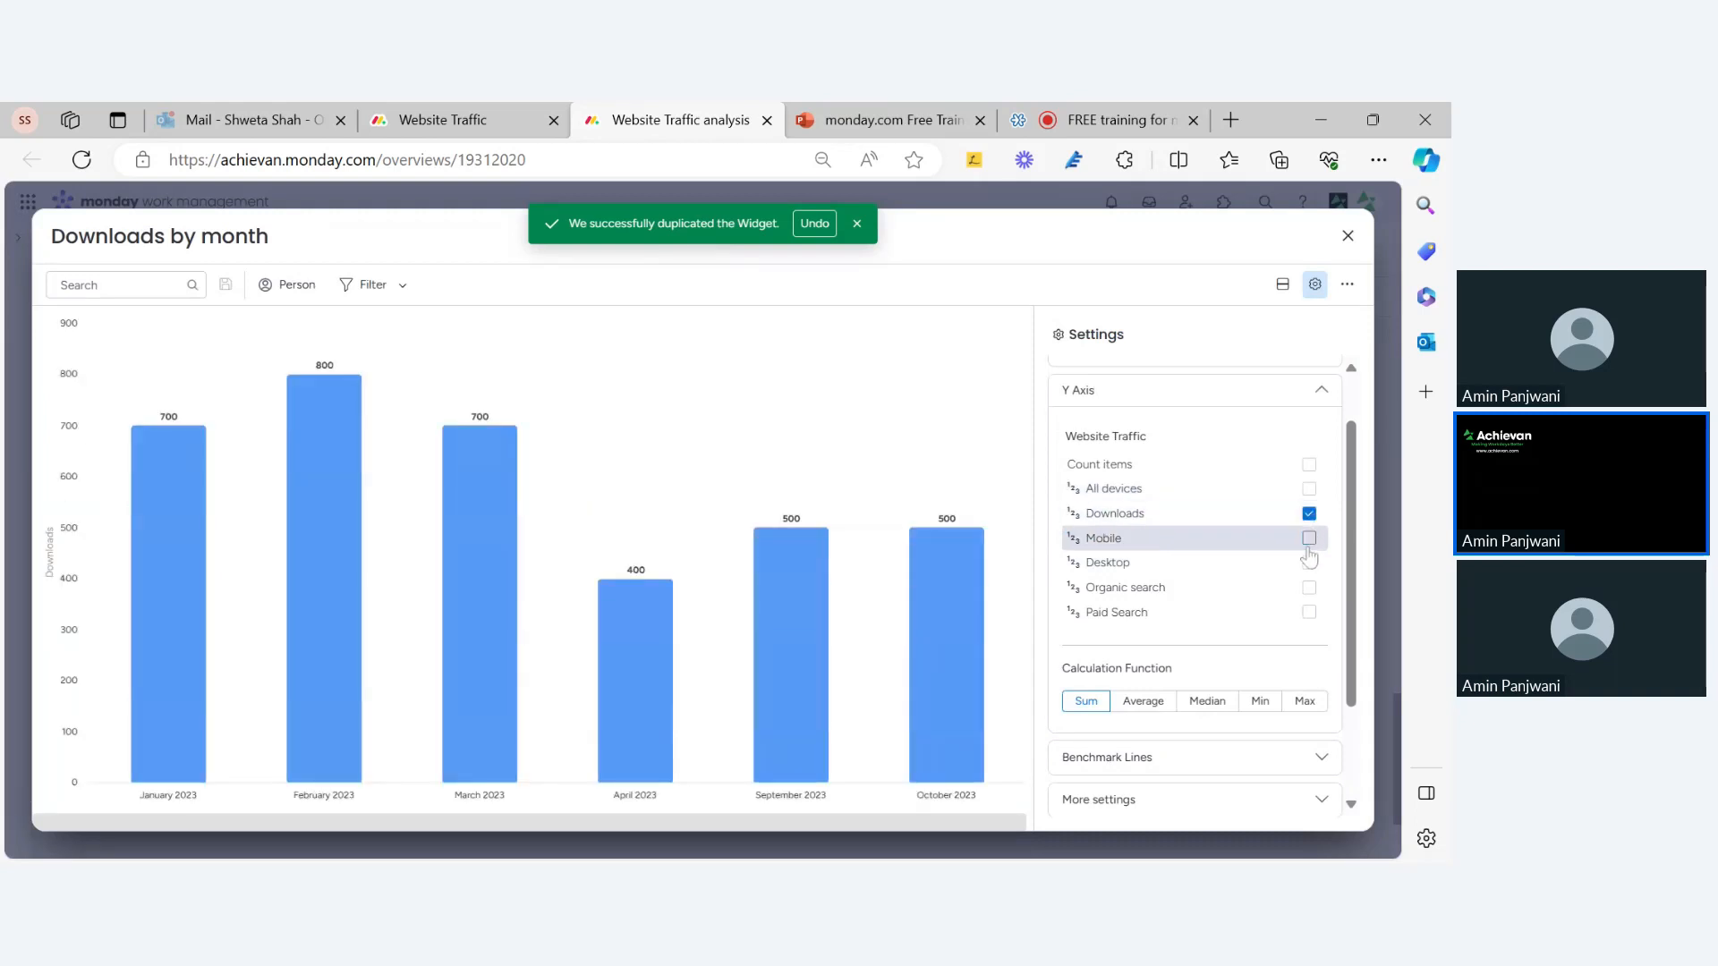
# In the duplicated chart, try Mobile and Desktop on the Y axis, clear every Y-axis column including Downloads, and close the settings
pyautogui.click(1309, 539)
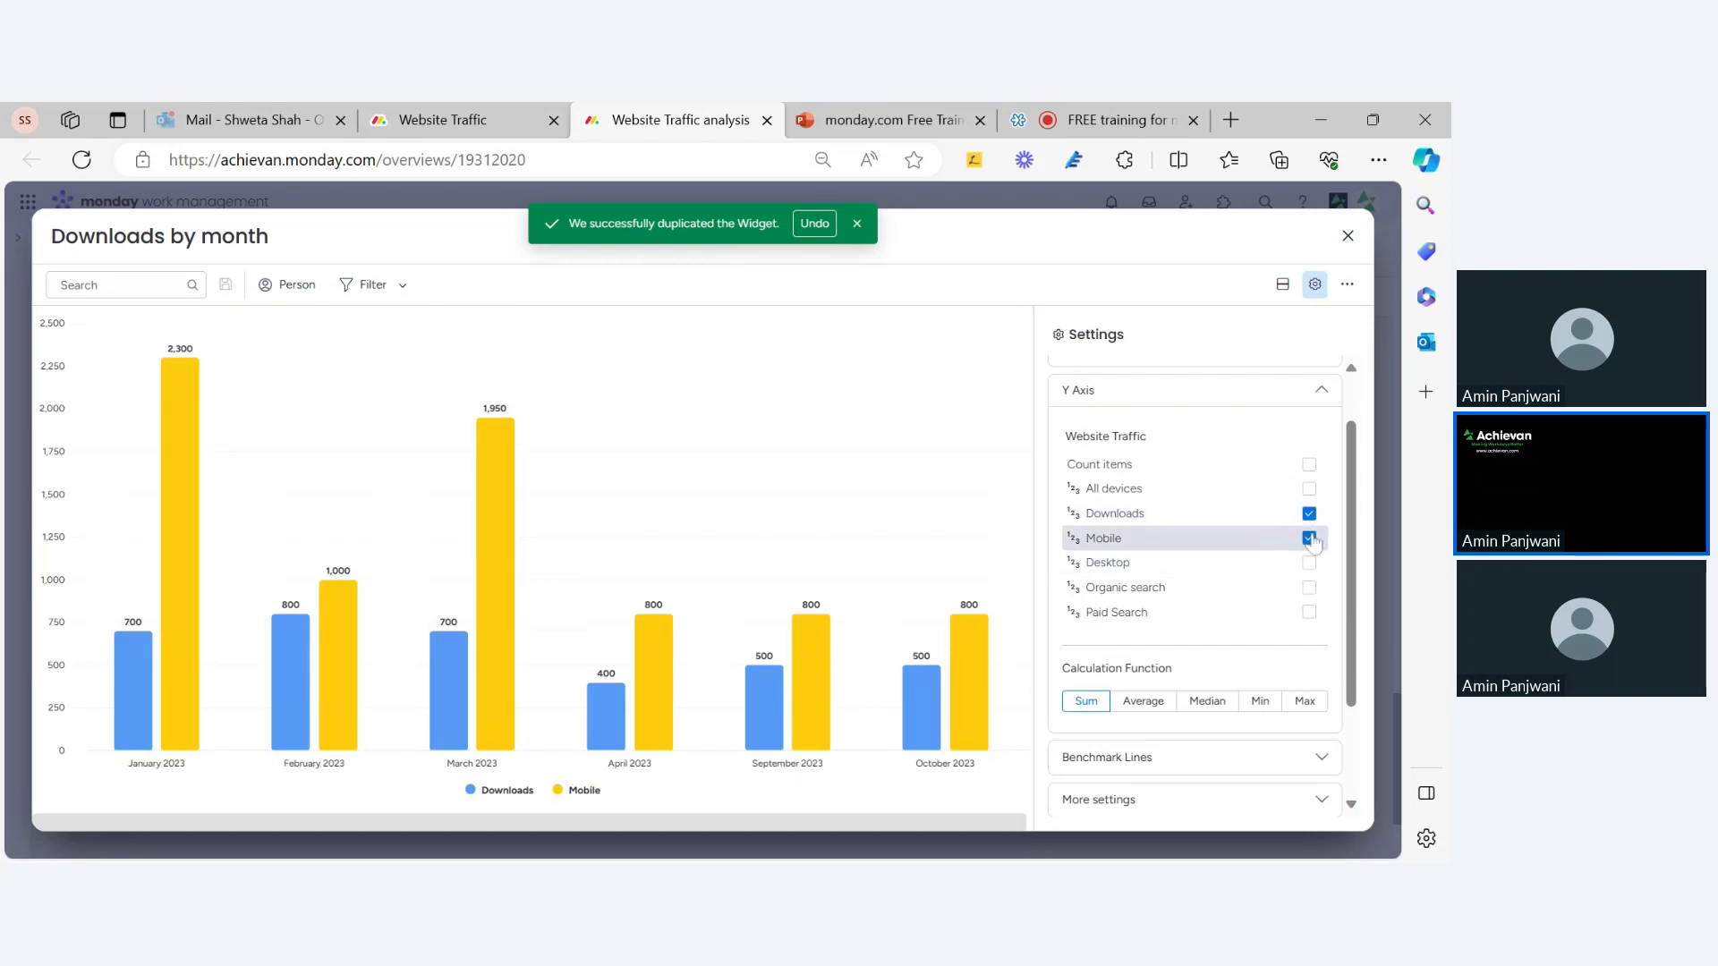
pyautogui.click(1310, 539)
pyautogui.click(1309, 514)
pyautogui.click(1308, 538)
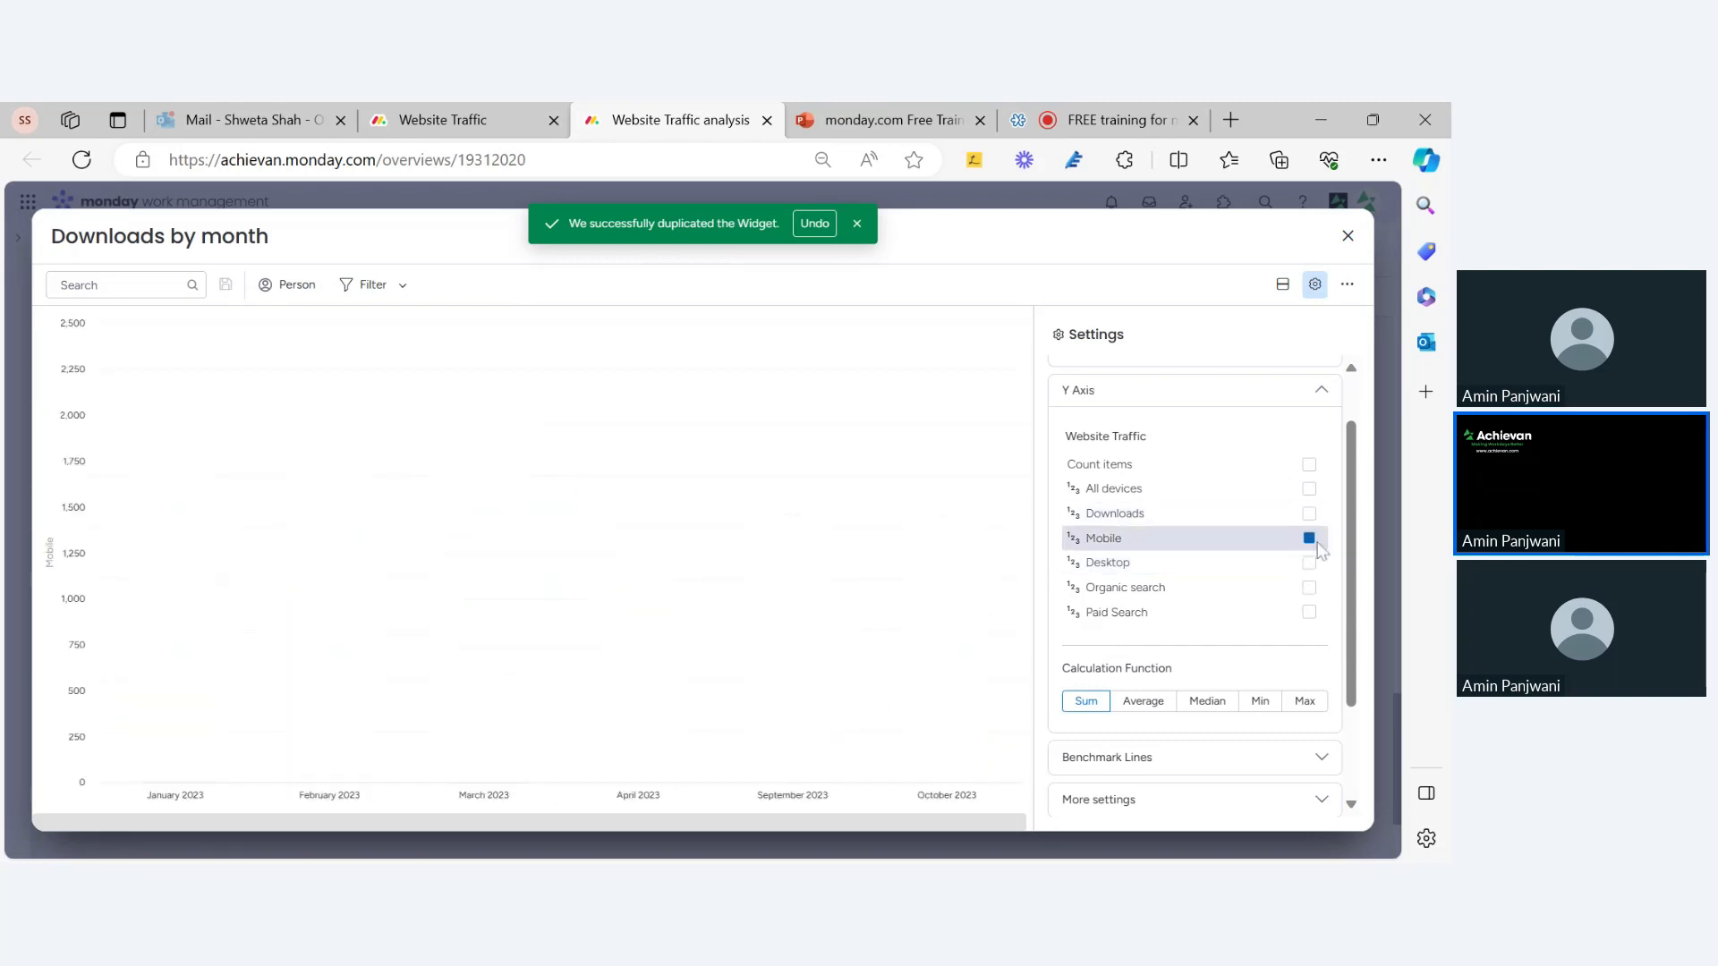
pyautogui.click(1309, 538)
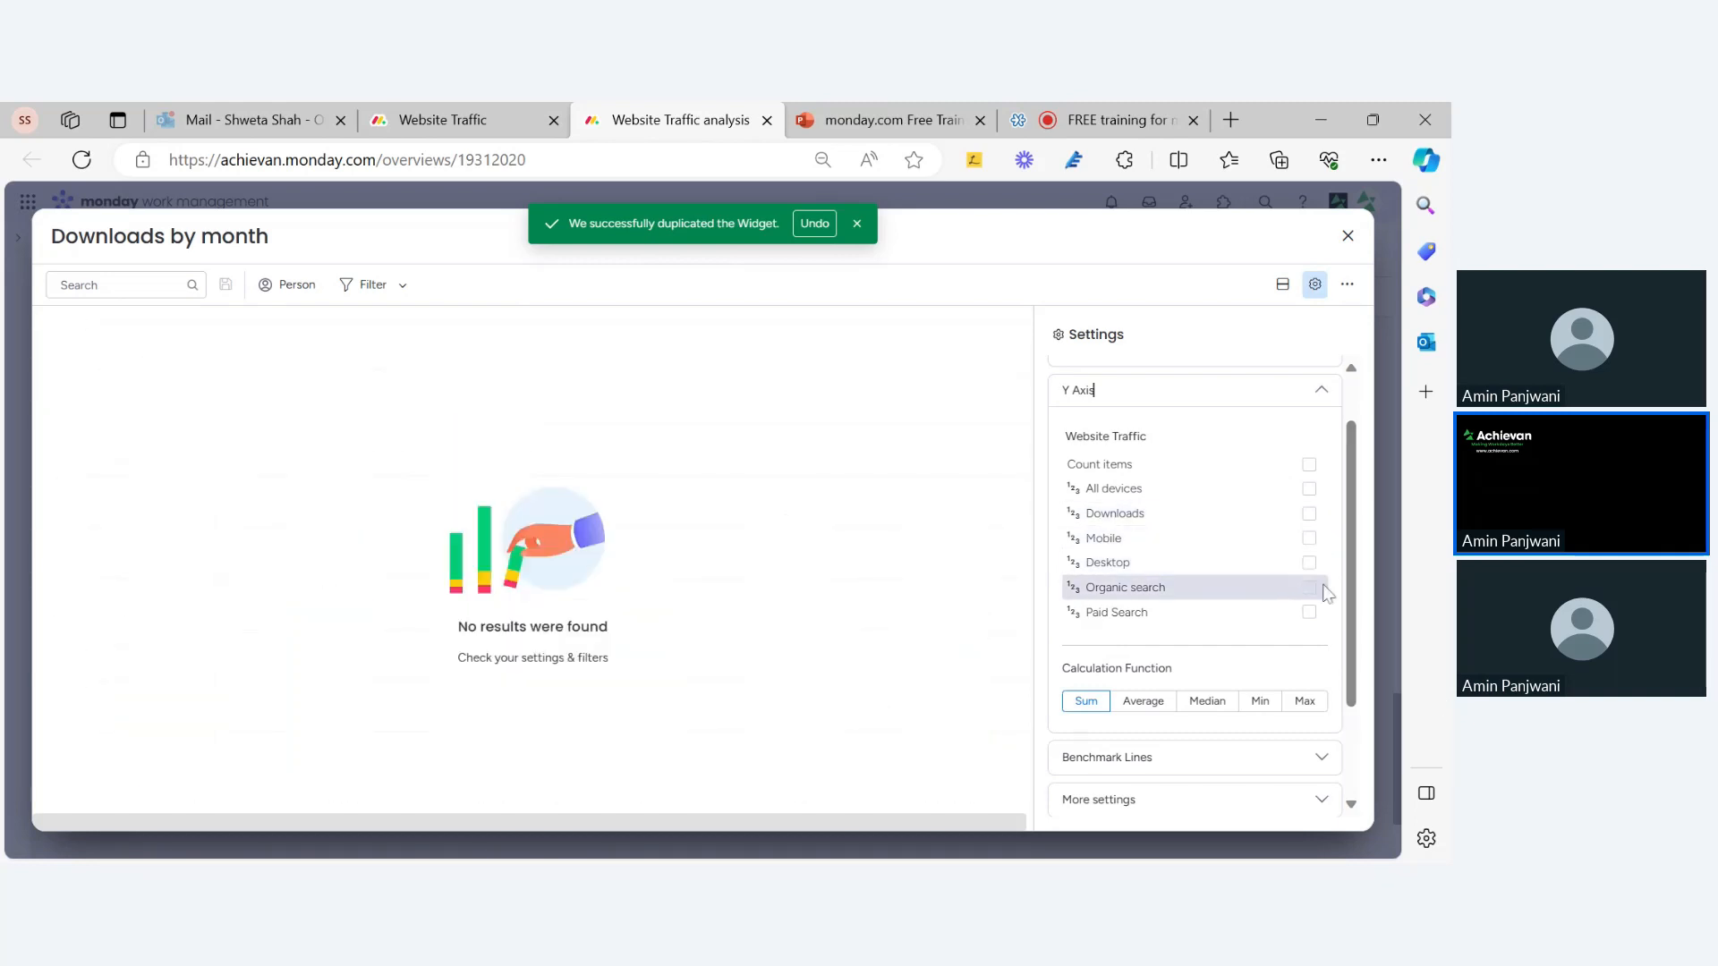
pyautogui.click(1309, 563)
pyautogui.click(1309, 562)
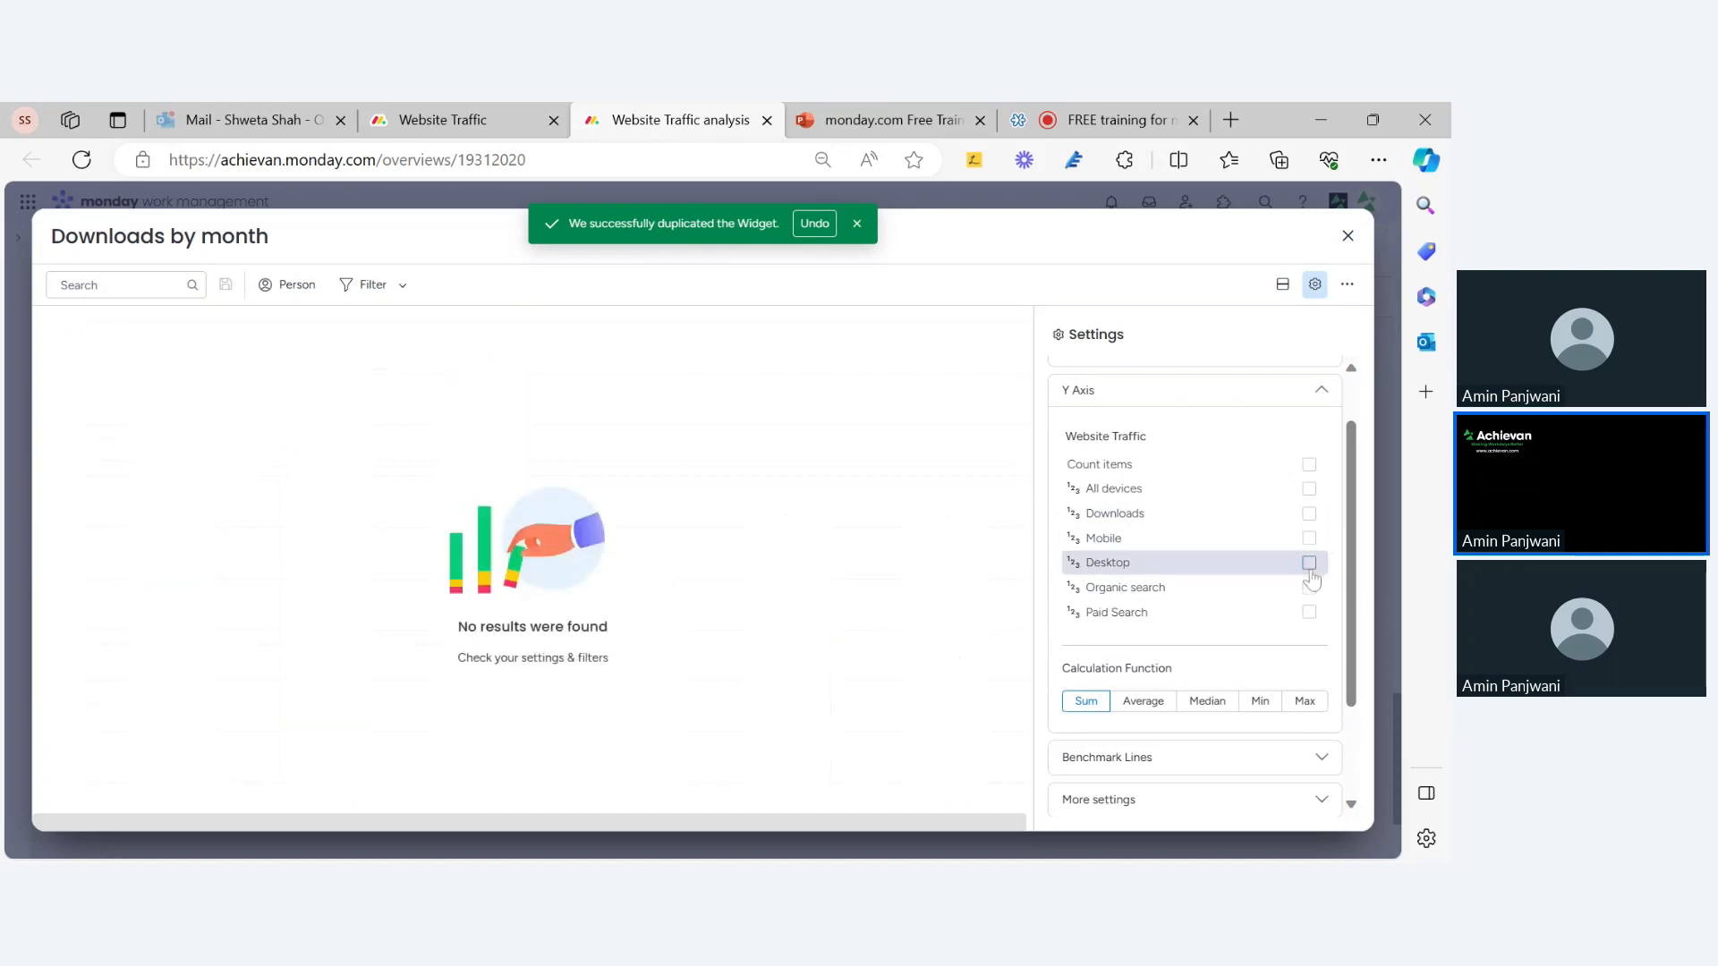
pyautogui.click(1347, 237)
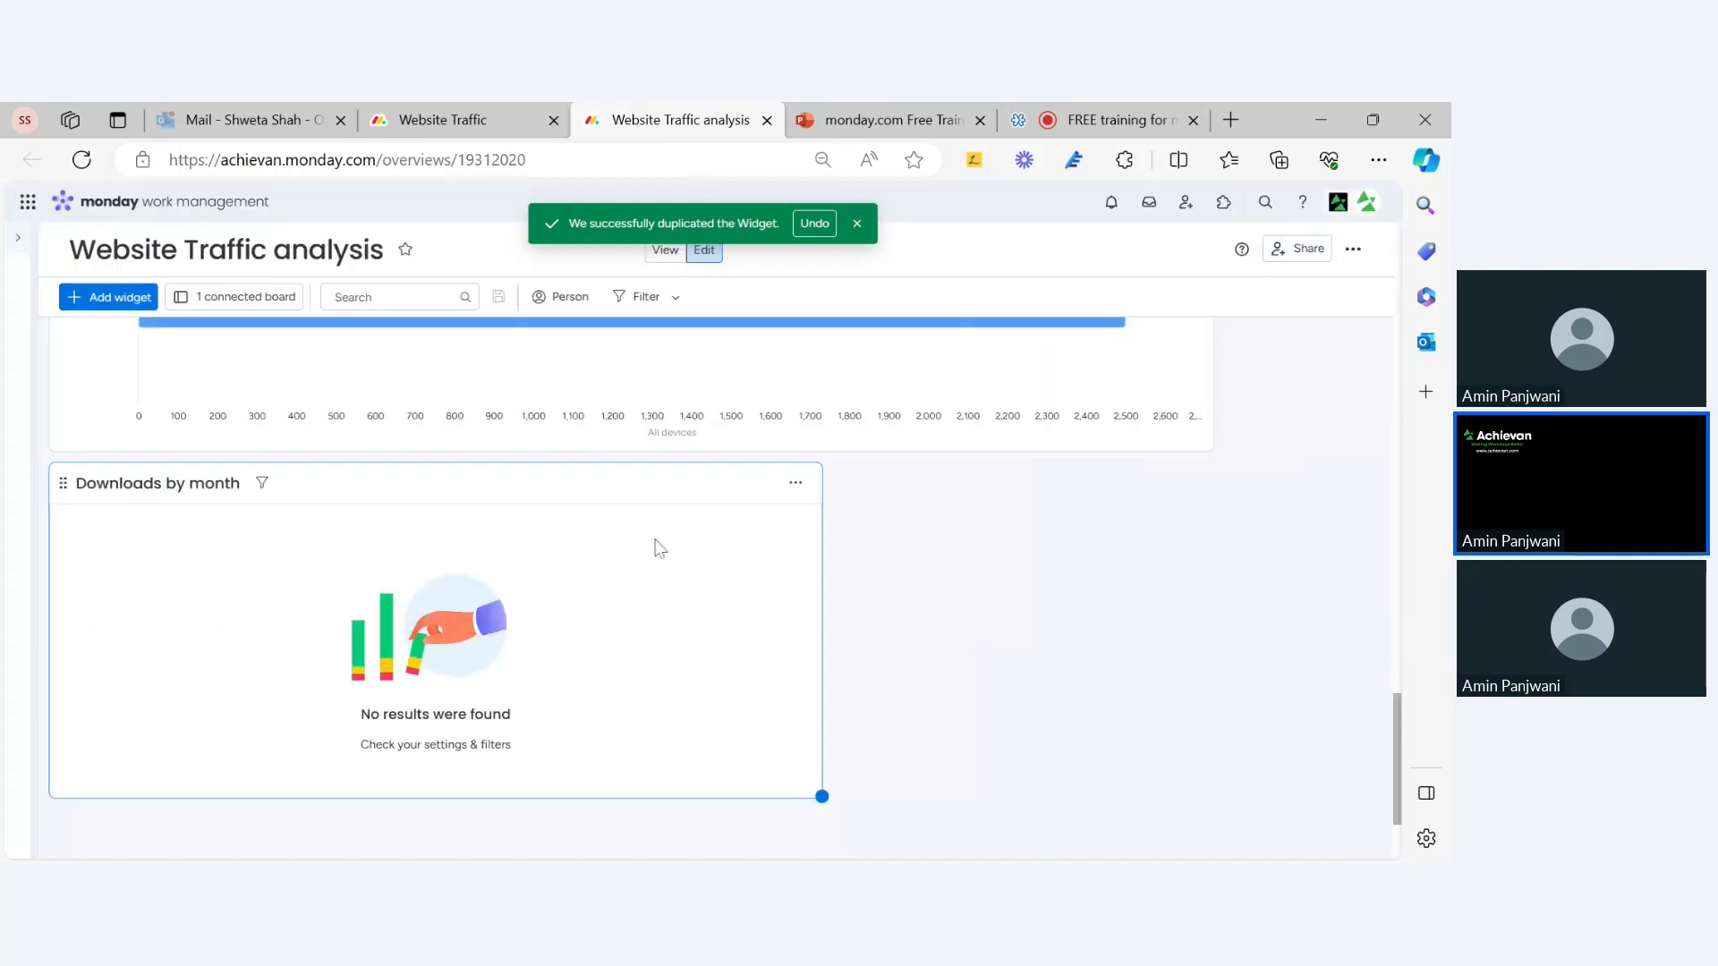
# Compare the Visit vs Downloads by month chart with the separate Visits by month and Downloads by month charts above it
pyautogui.scroll(5, 721, 633)
pyautogui.scroll(3, 723, 632)
pyautogui.scroll(-6, 723, 632)
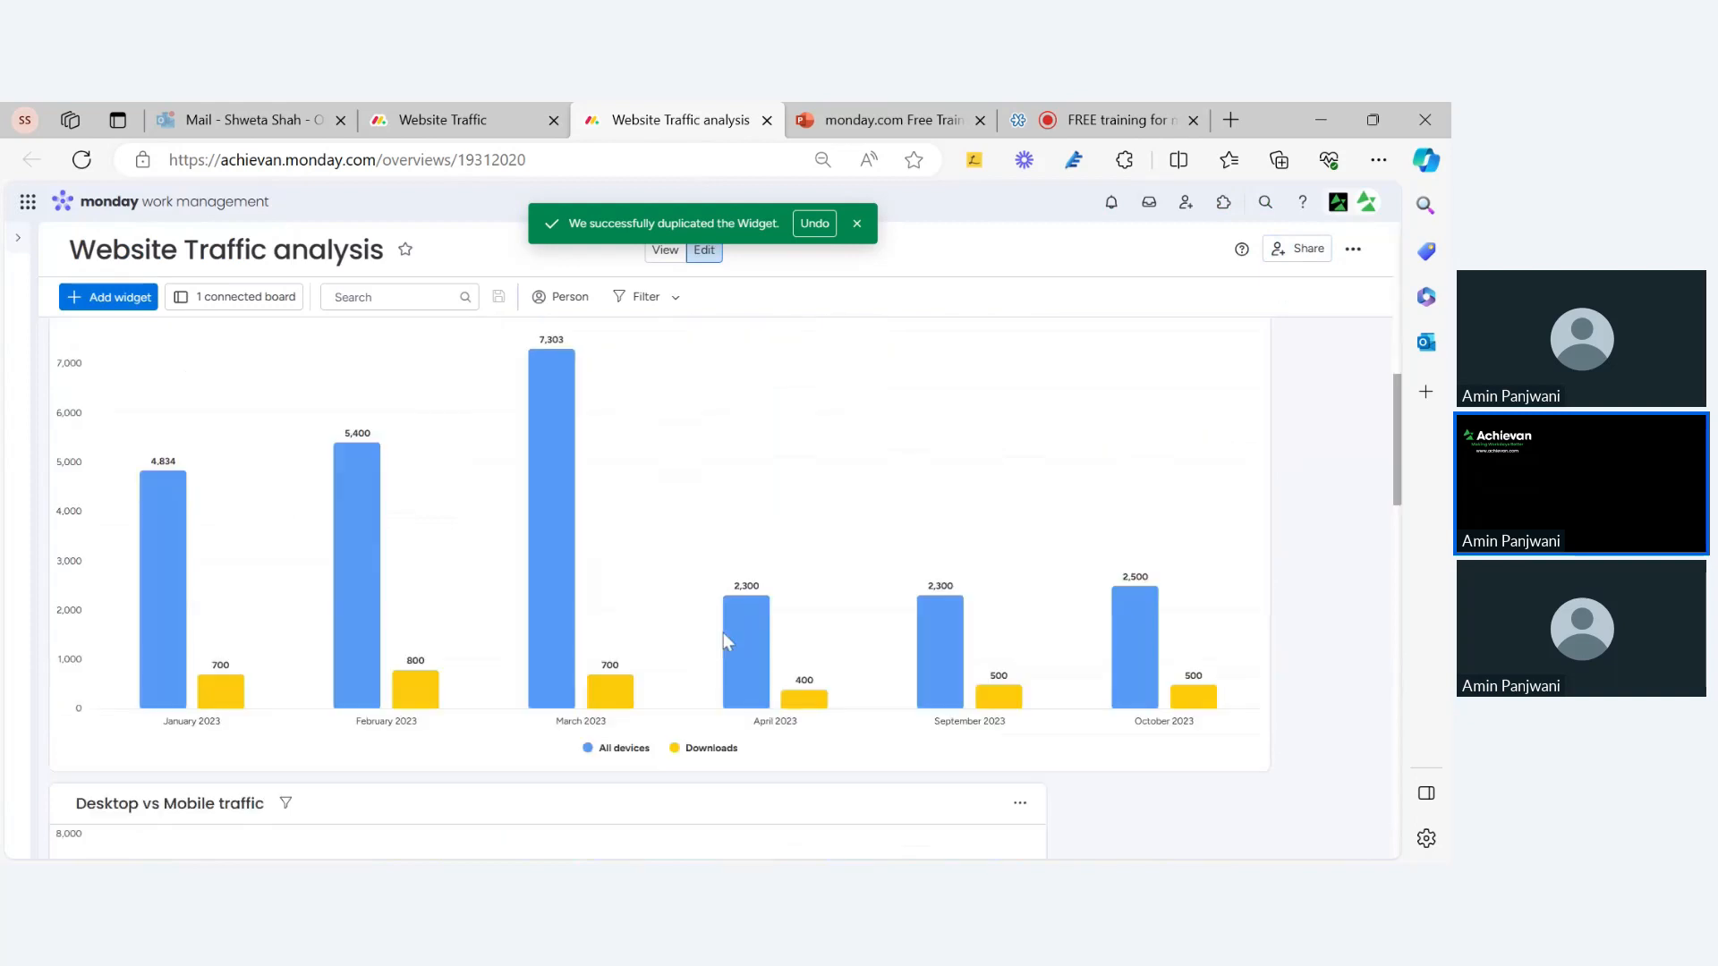
pyautogui.scroll(2, 723, 632)
pyautogui.scroll(-4, 725, 641)
pyautogui.scroll(4, 727, 644)
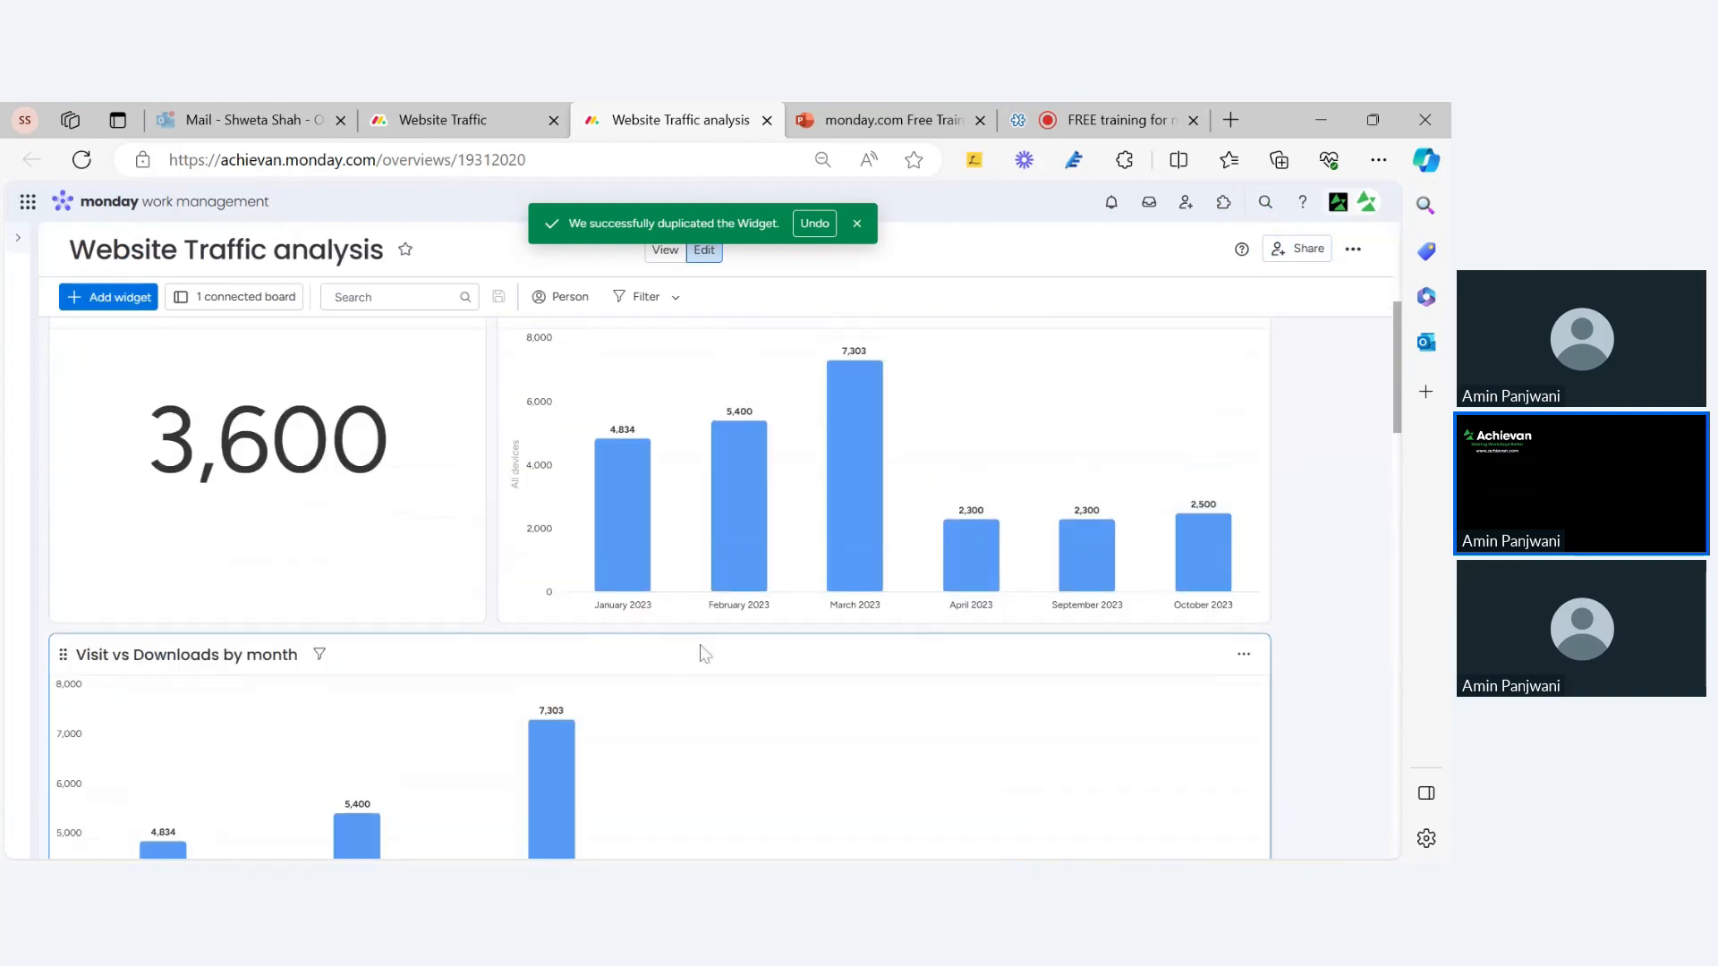
pyautogui.scroll(-1, 354, 573)
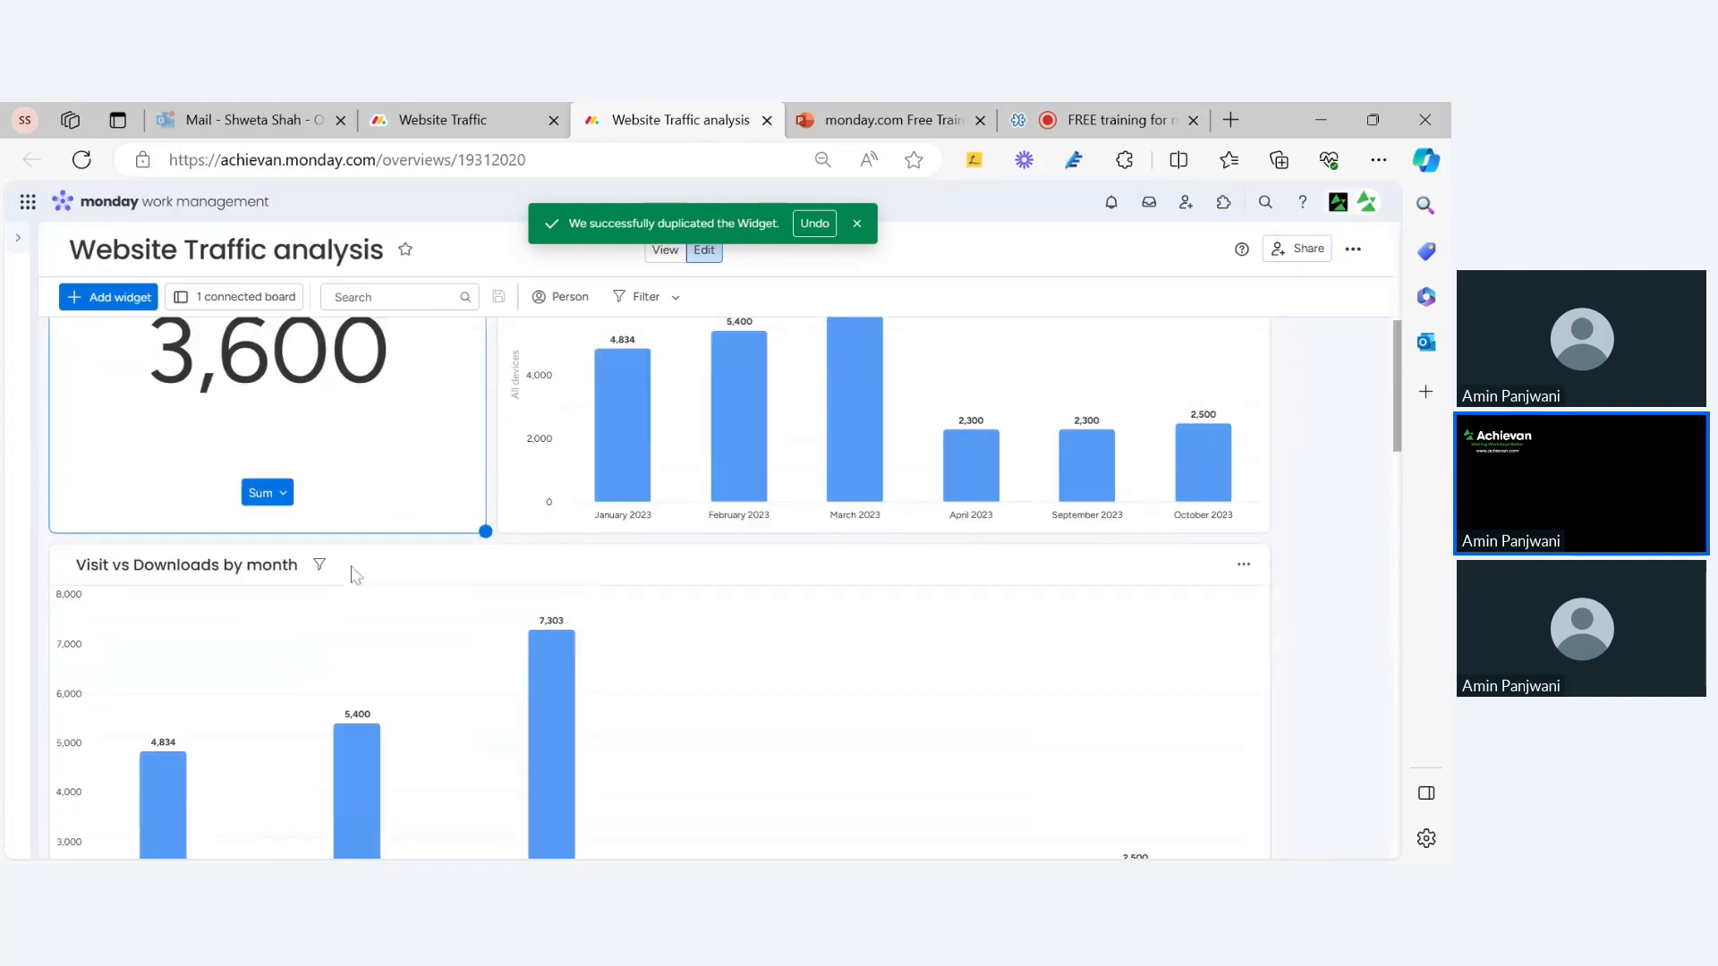
pyautogui.scroll(-3, 237, 593)
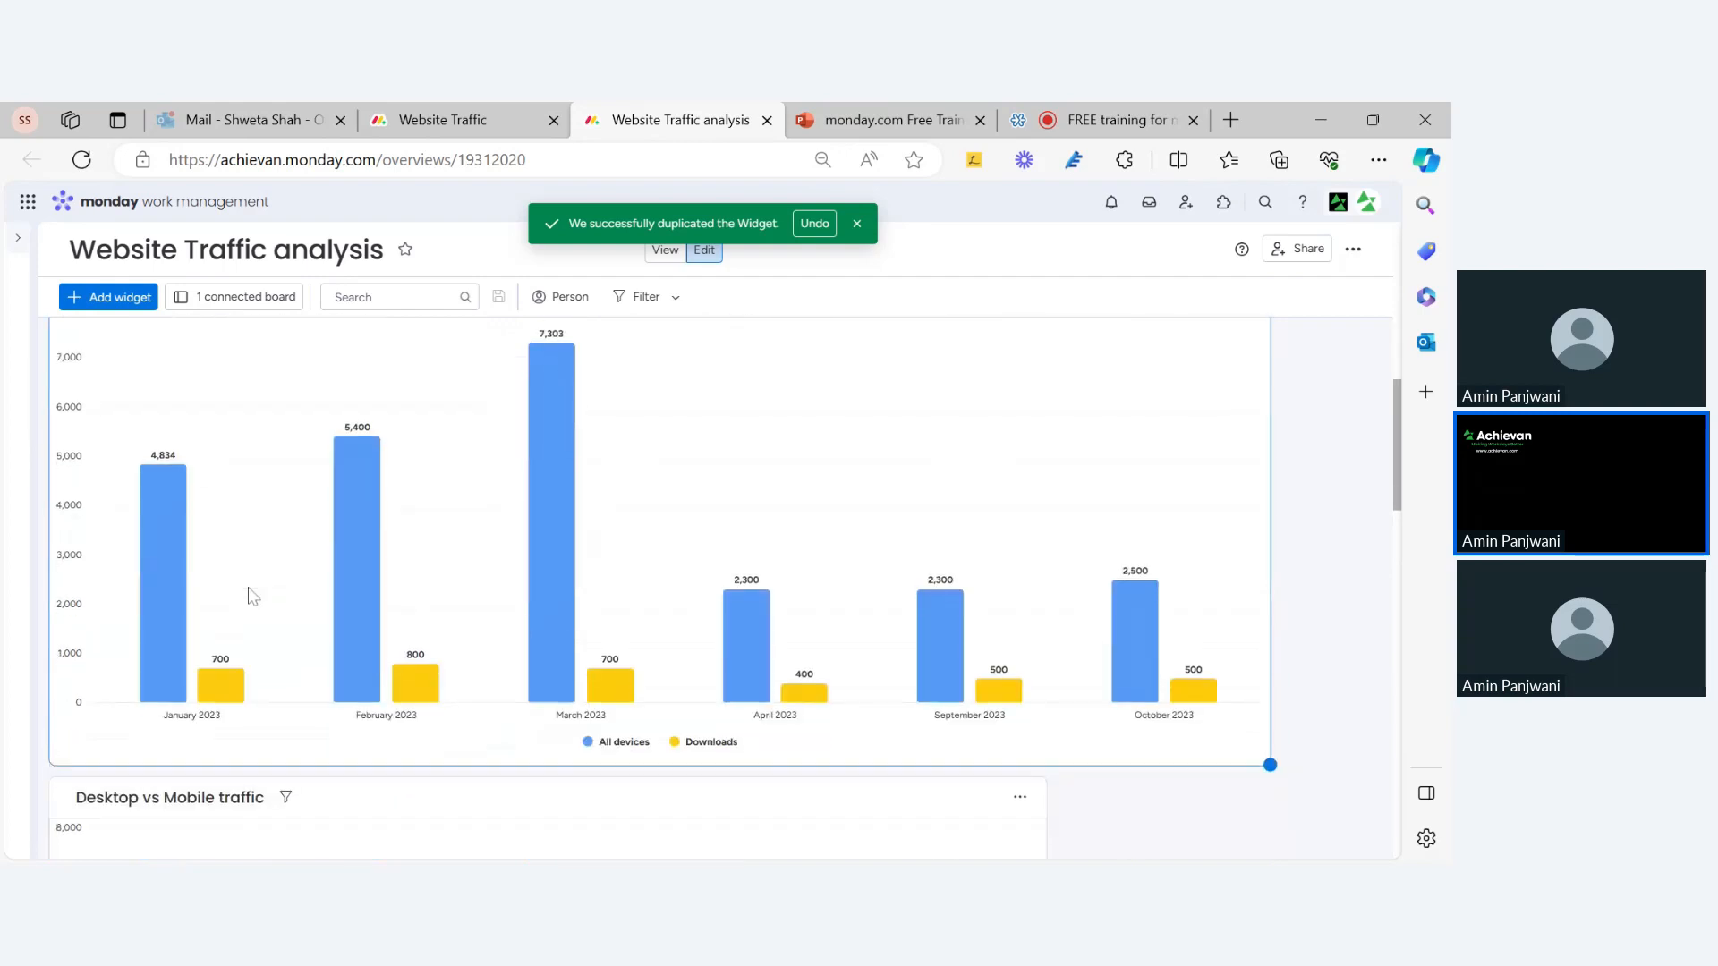
pyautogui.scroll(1, 251, 590)
pyautogui.scroll(2, 385, 620)
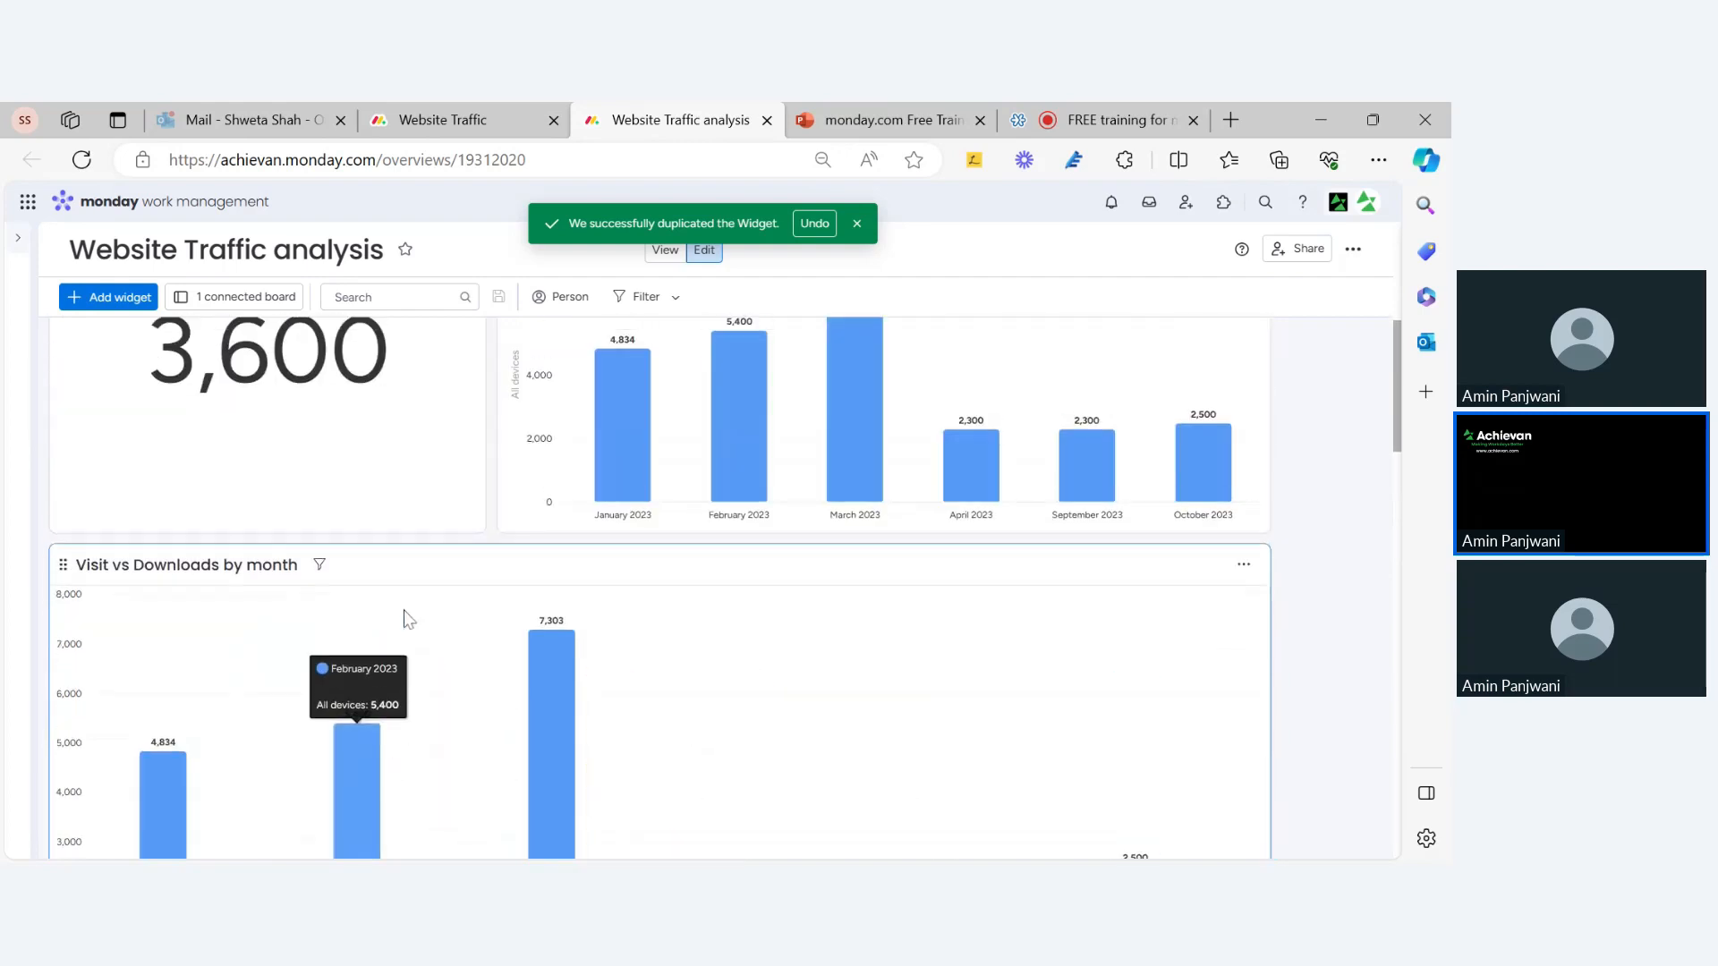
pyautogui.scroll(-2, 723, 618)
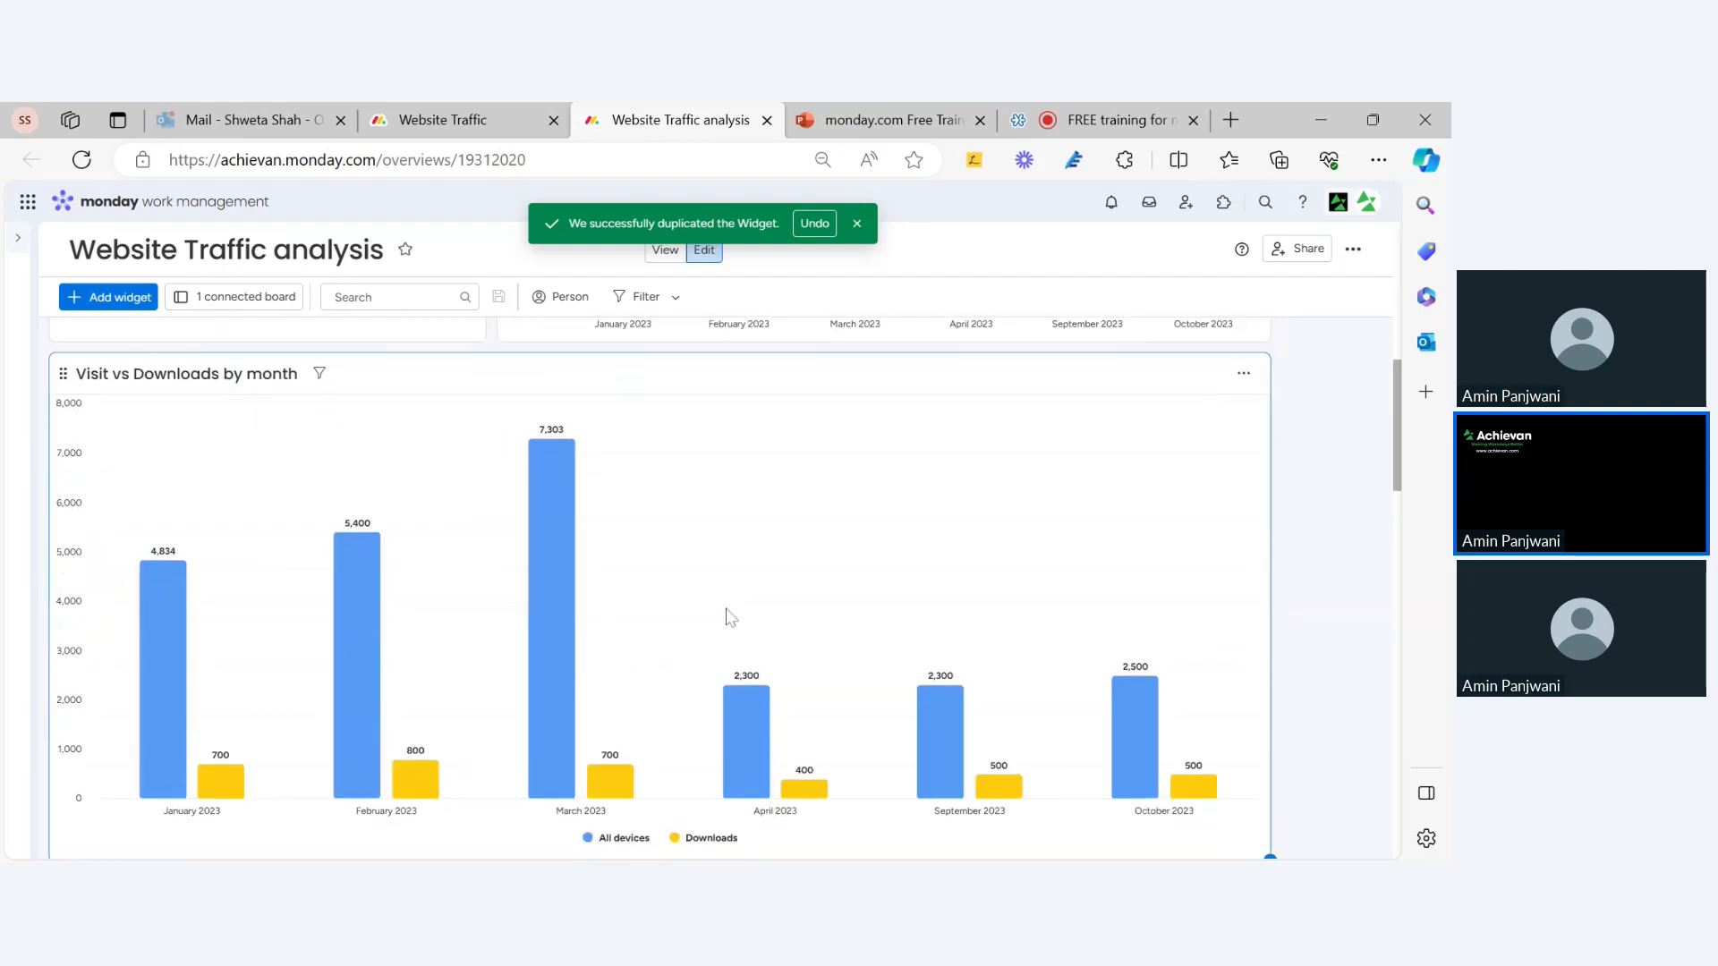
pyautogui.click(1244, 375)
pyautogui.scroll(8, 1246, 448)
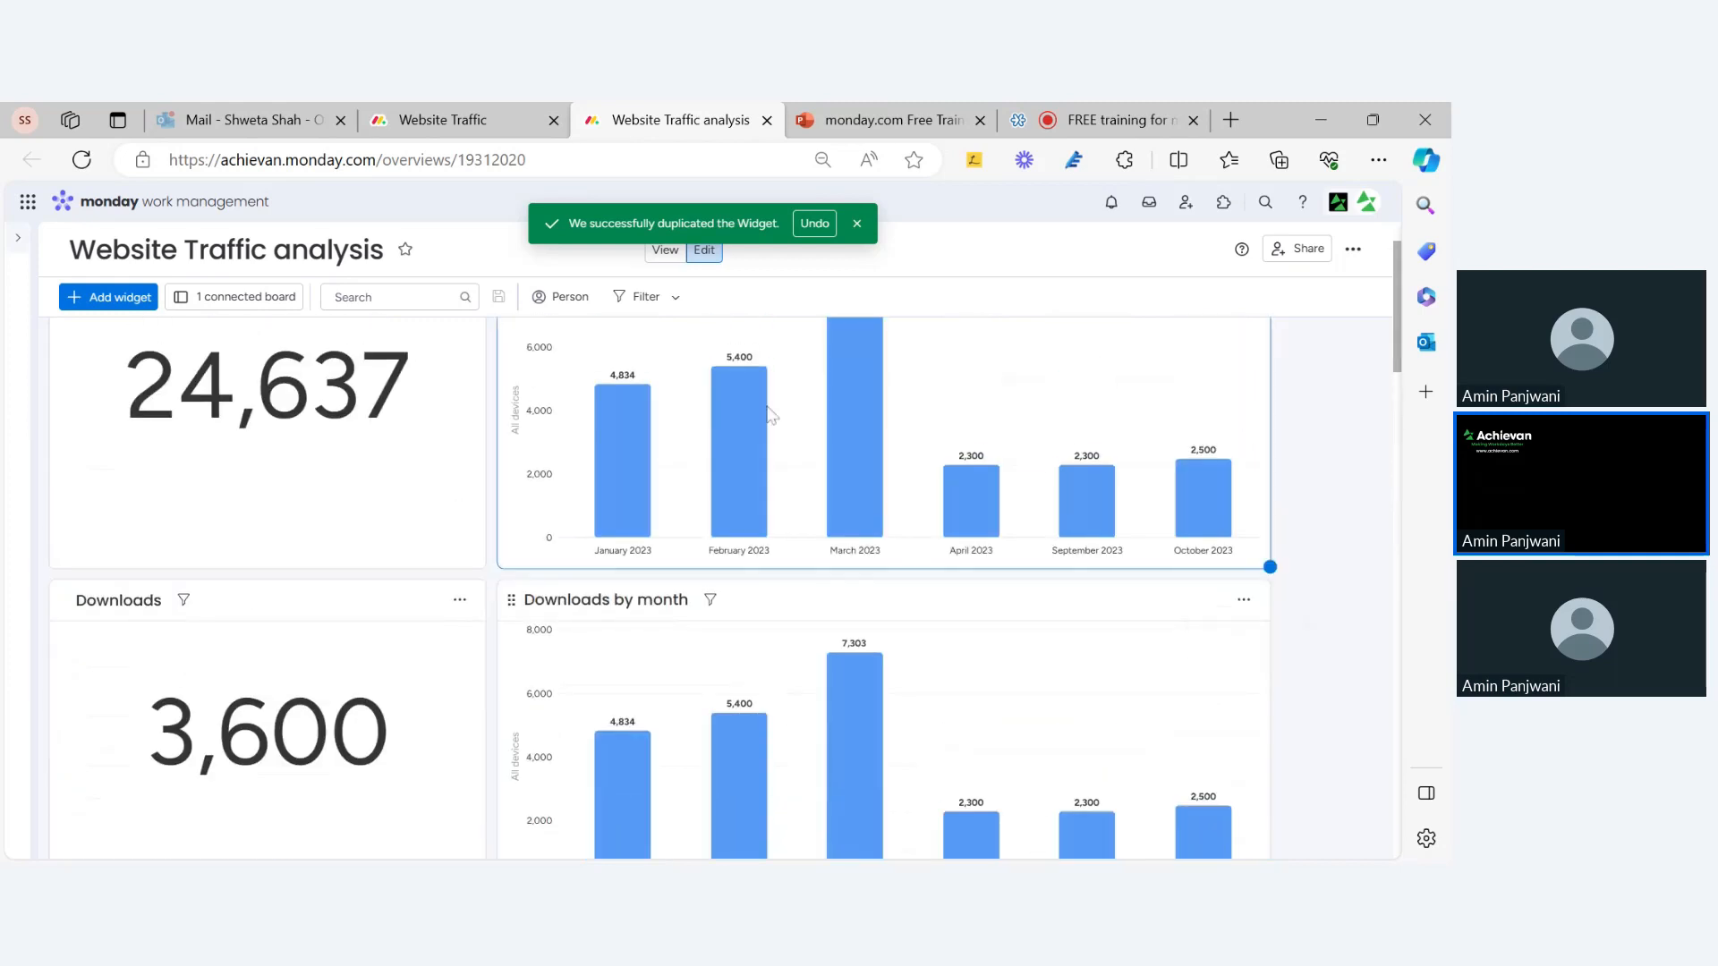
pyautogui.scroll(2, 743, 429)
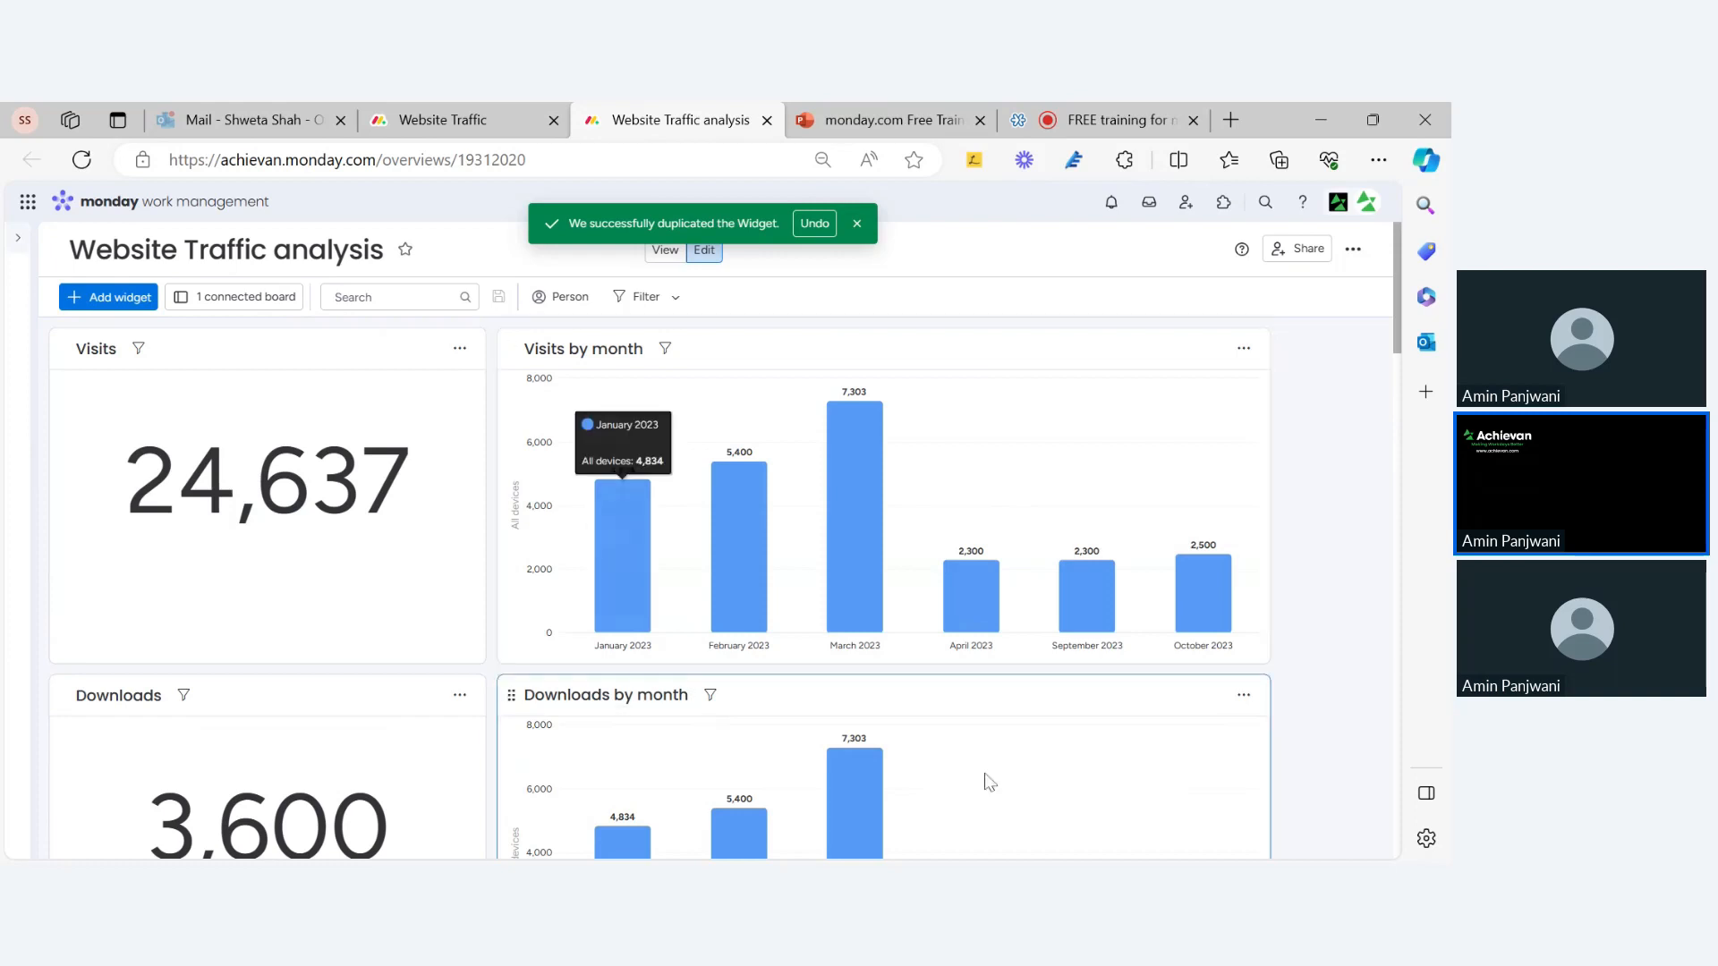
# In the settings of the Downloads by month chart beside the Downloads number, add Downloads, Mobile, Desktop, Organic search and Paid Search to the Y axis
pyautogui.click(1244, 696)
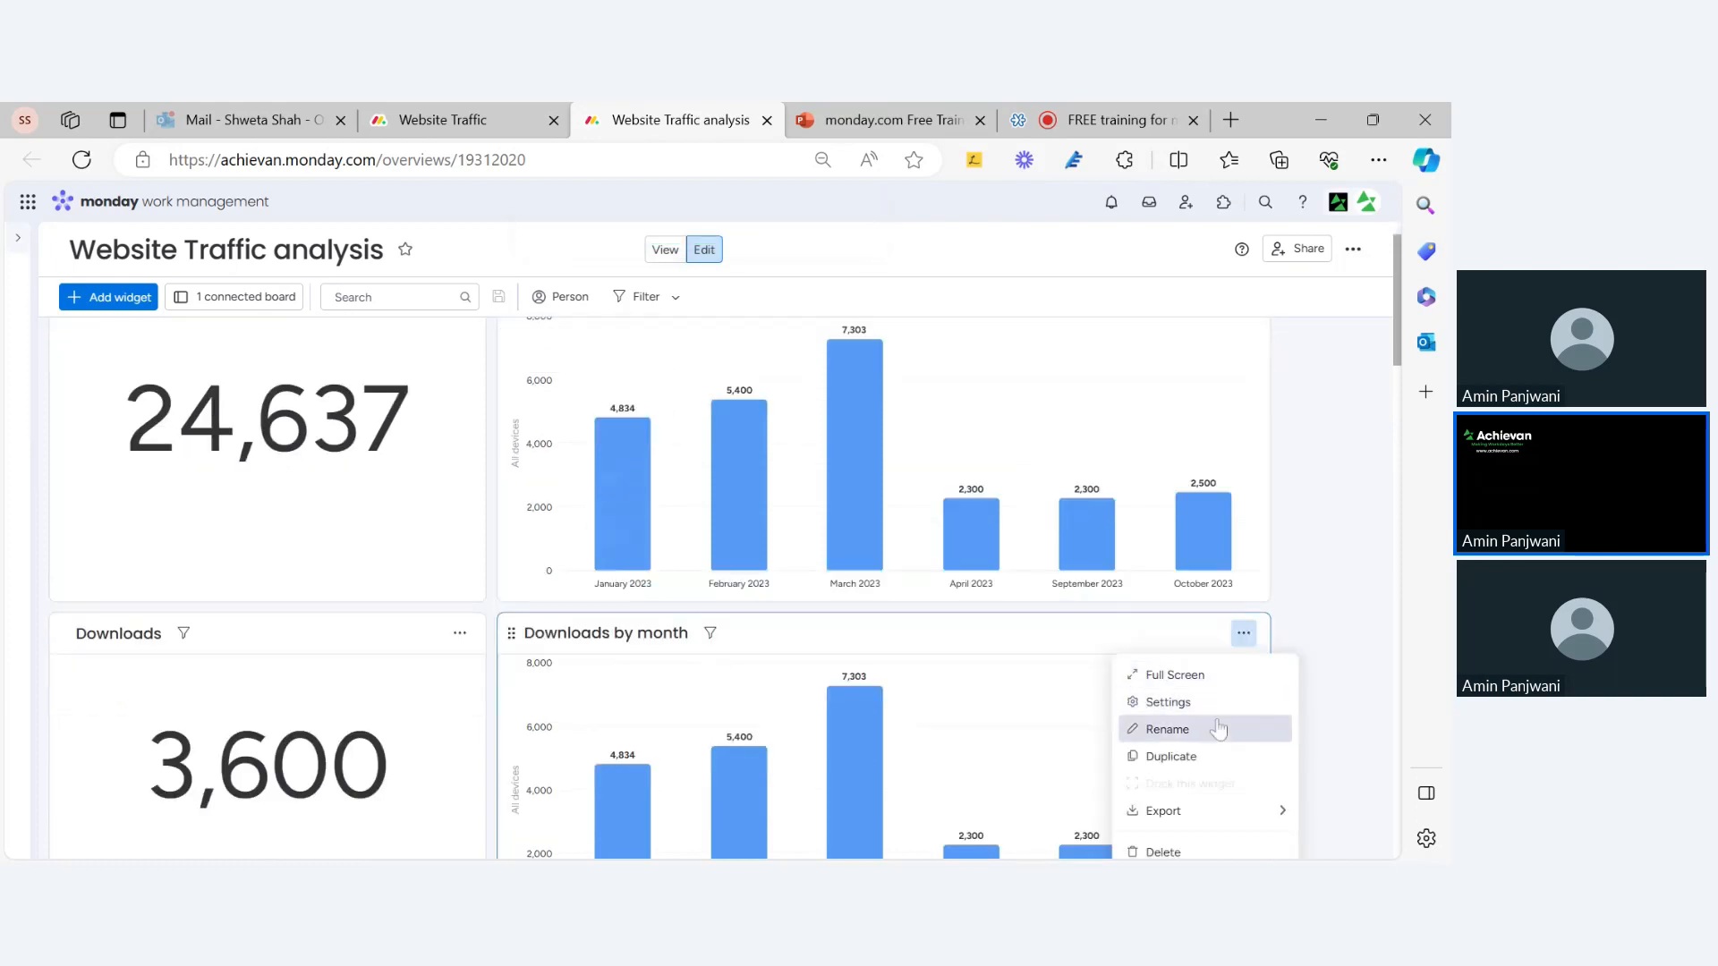
pyautogui.click(1202, 707)
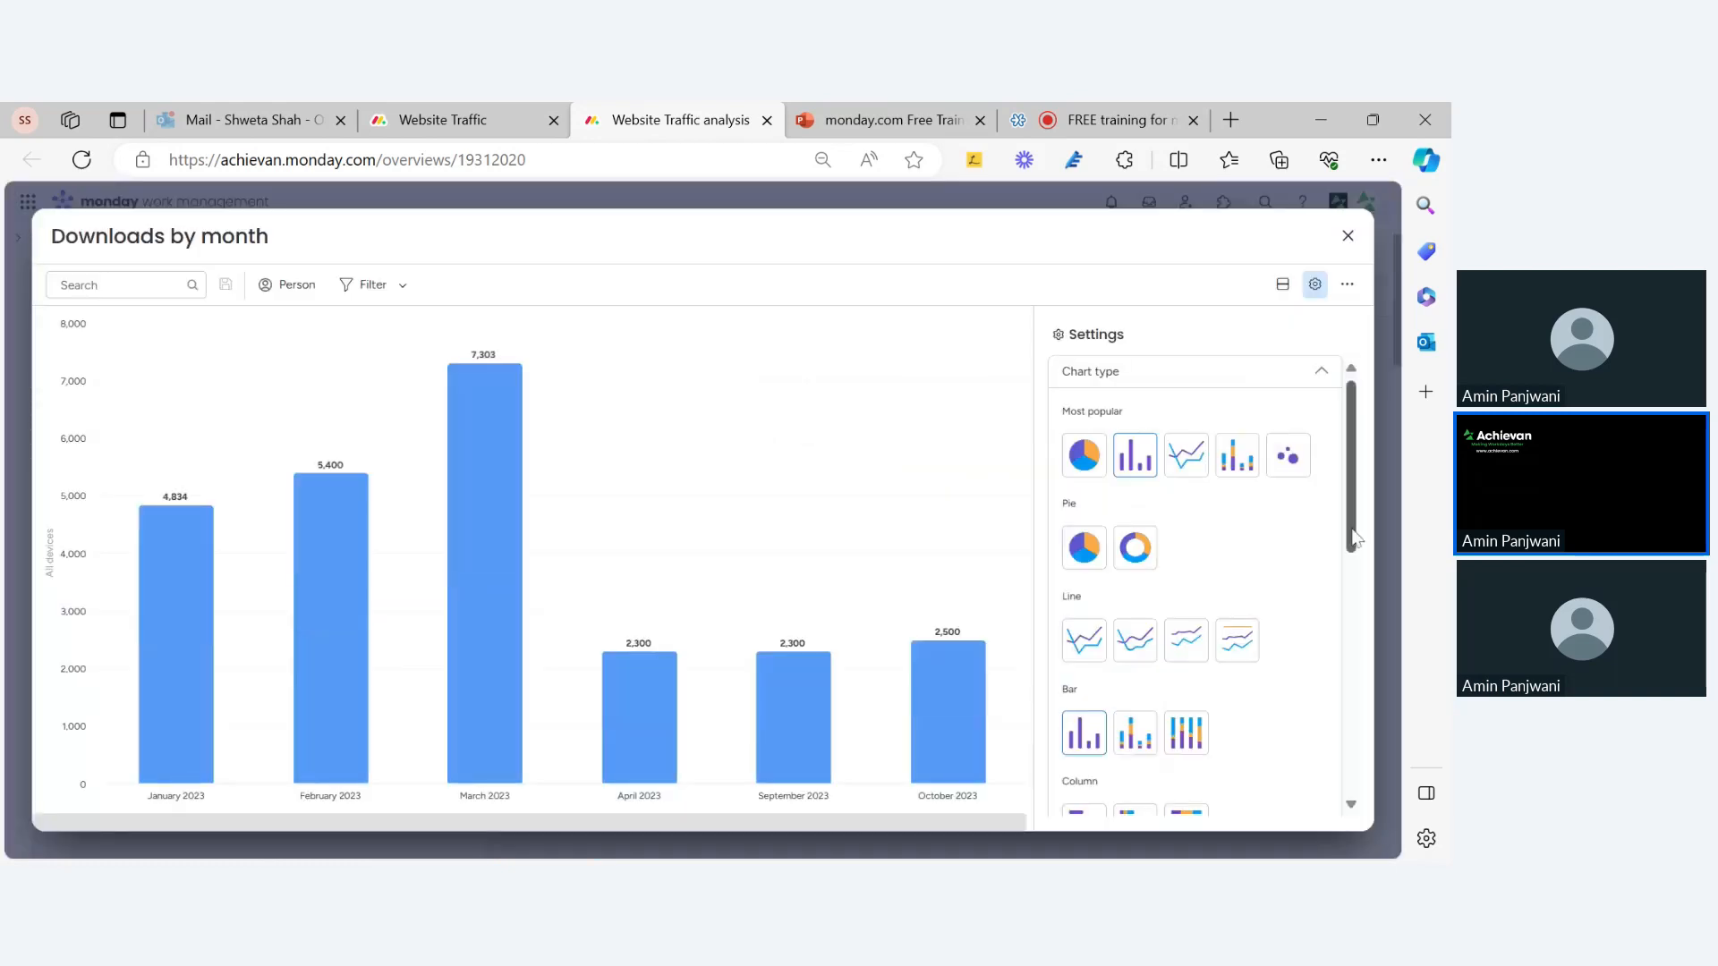
pyautogui.moveTo(1354, 529); pyautogui.dragTo(1363, 797)
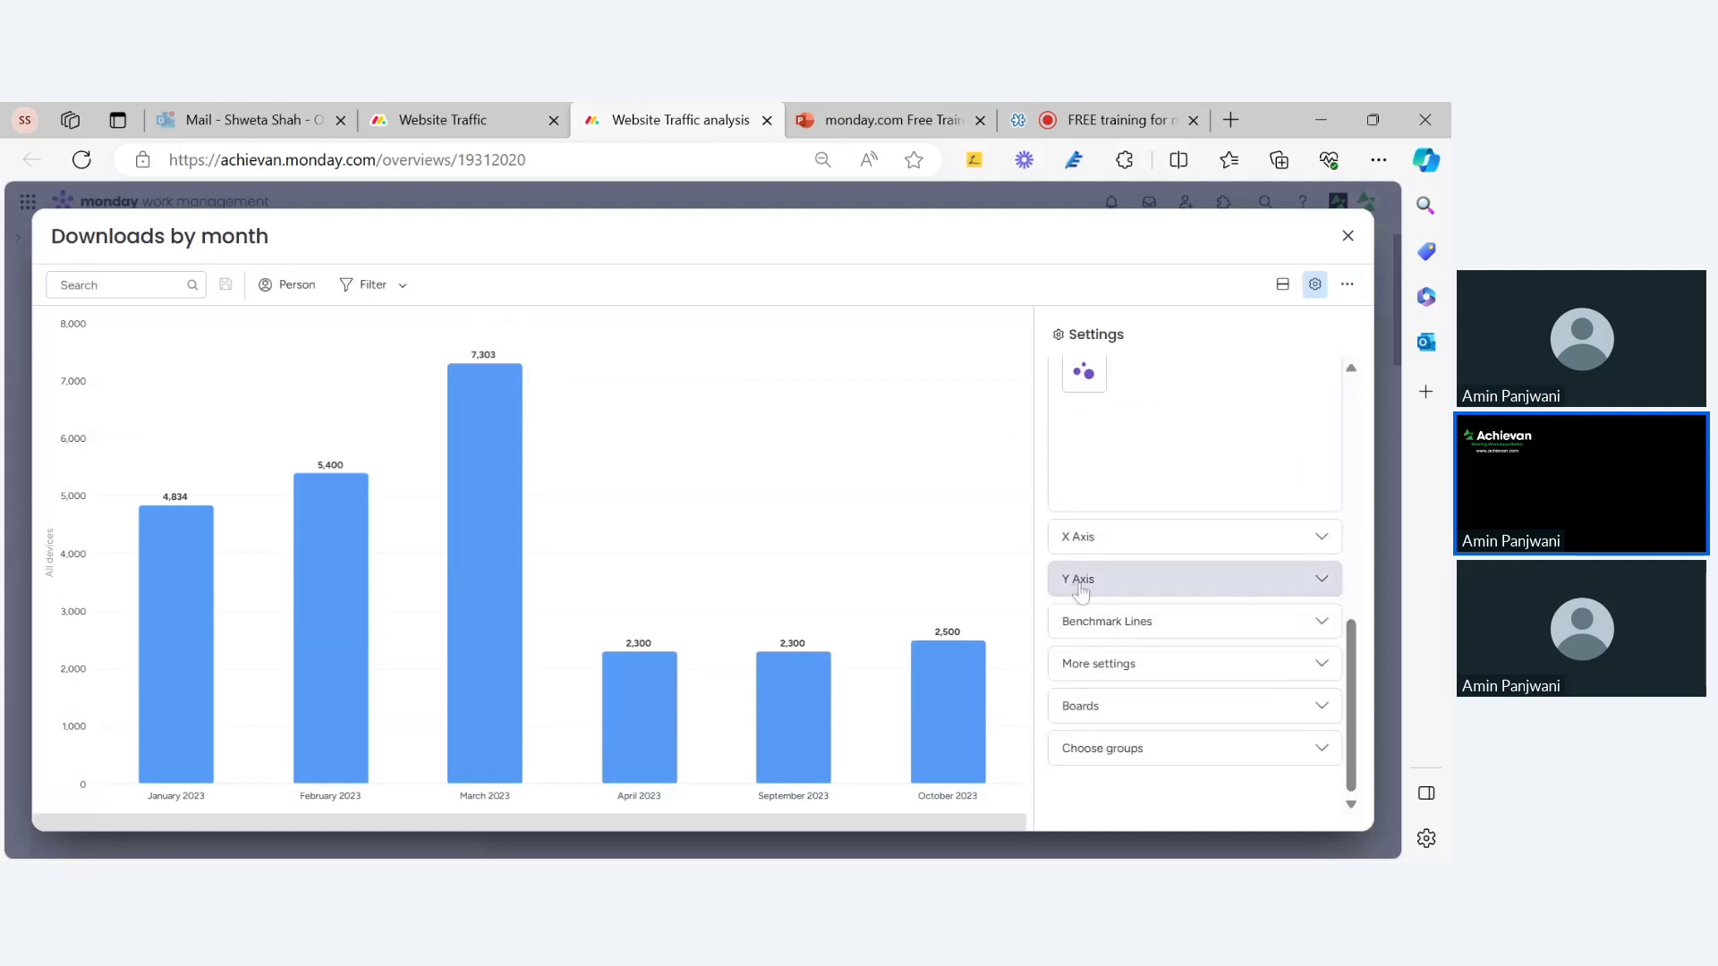
pyautogui.click(1081, 581)
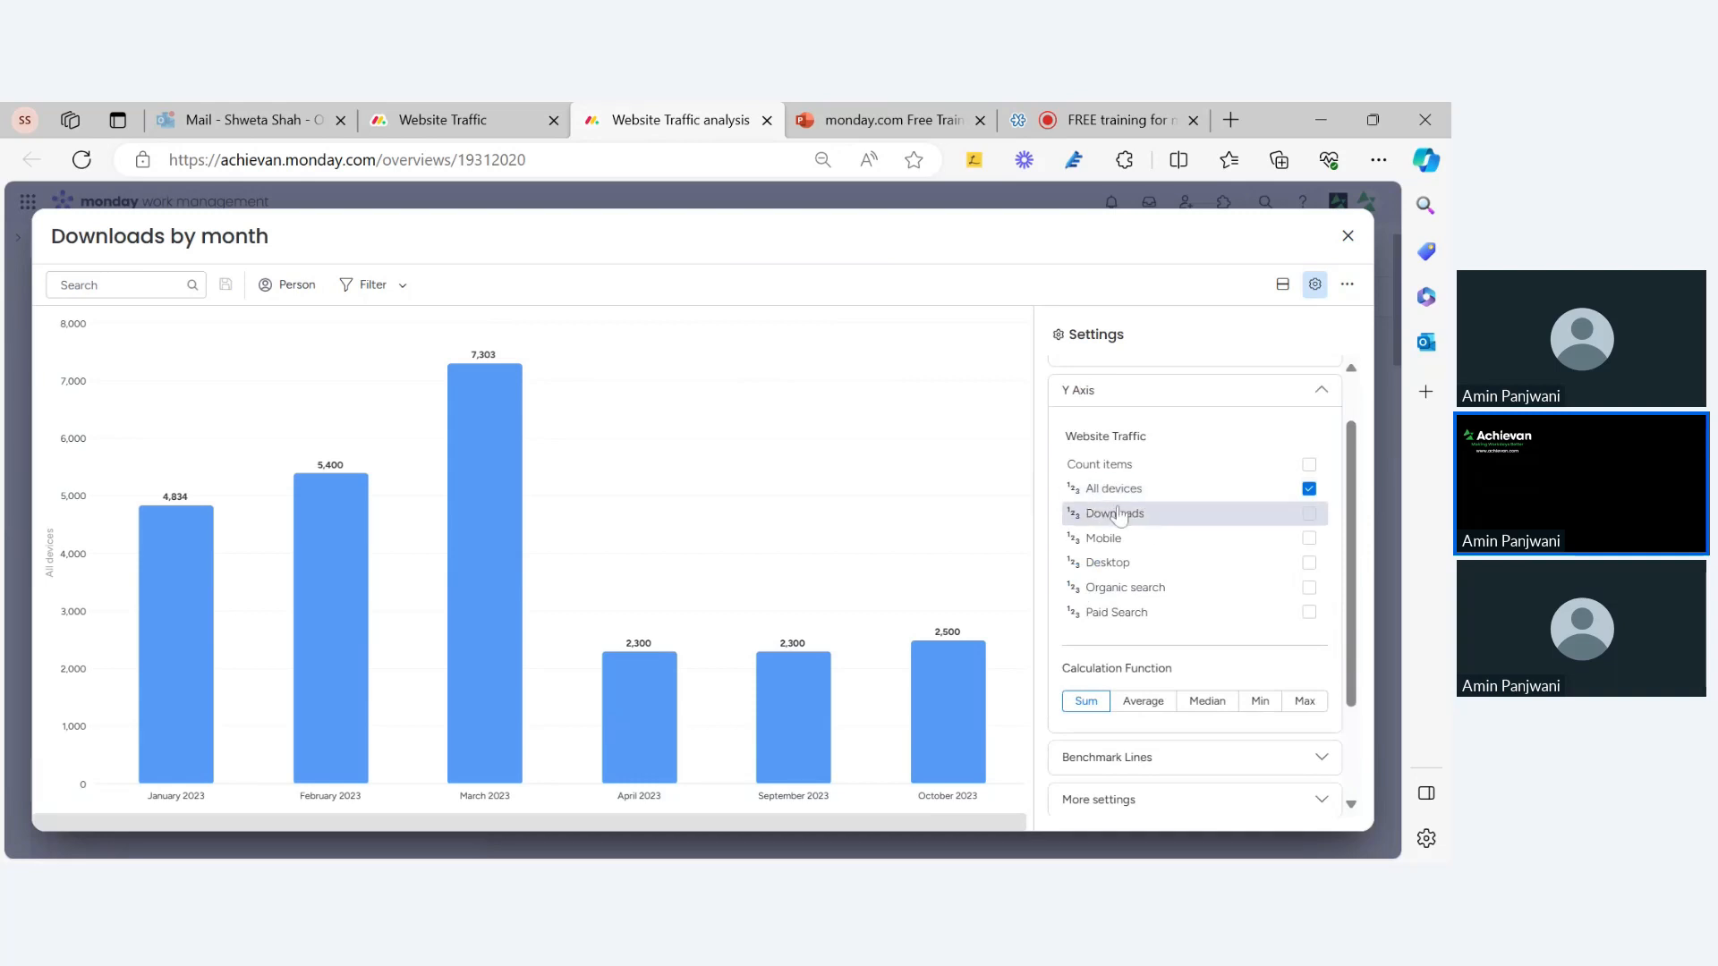
pyautogui.click(1310, 515)
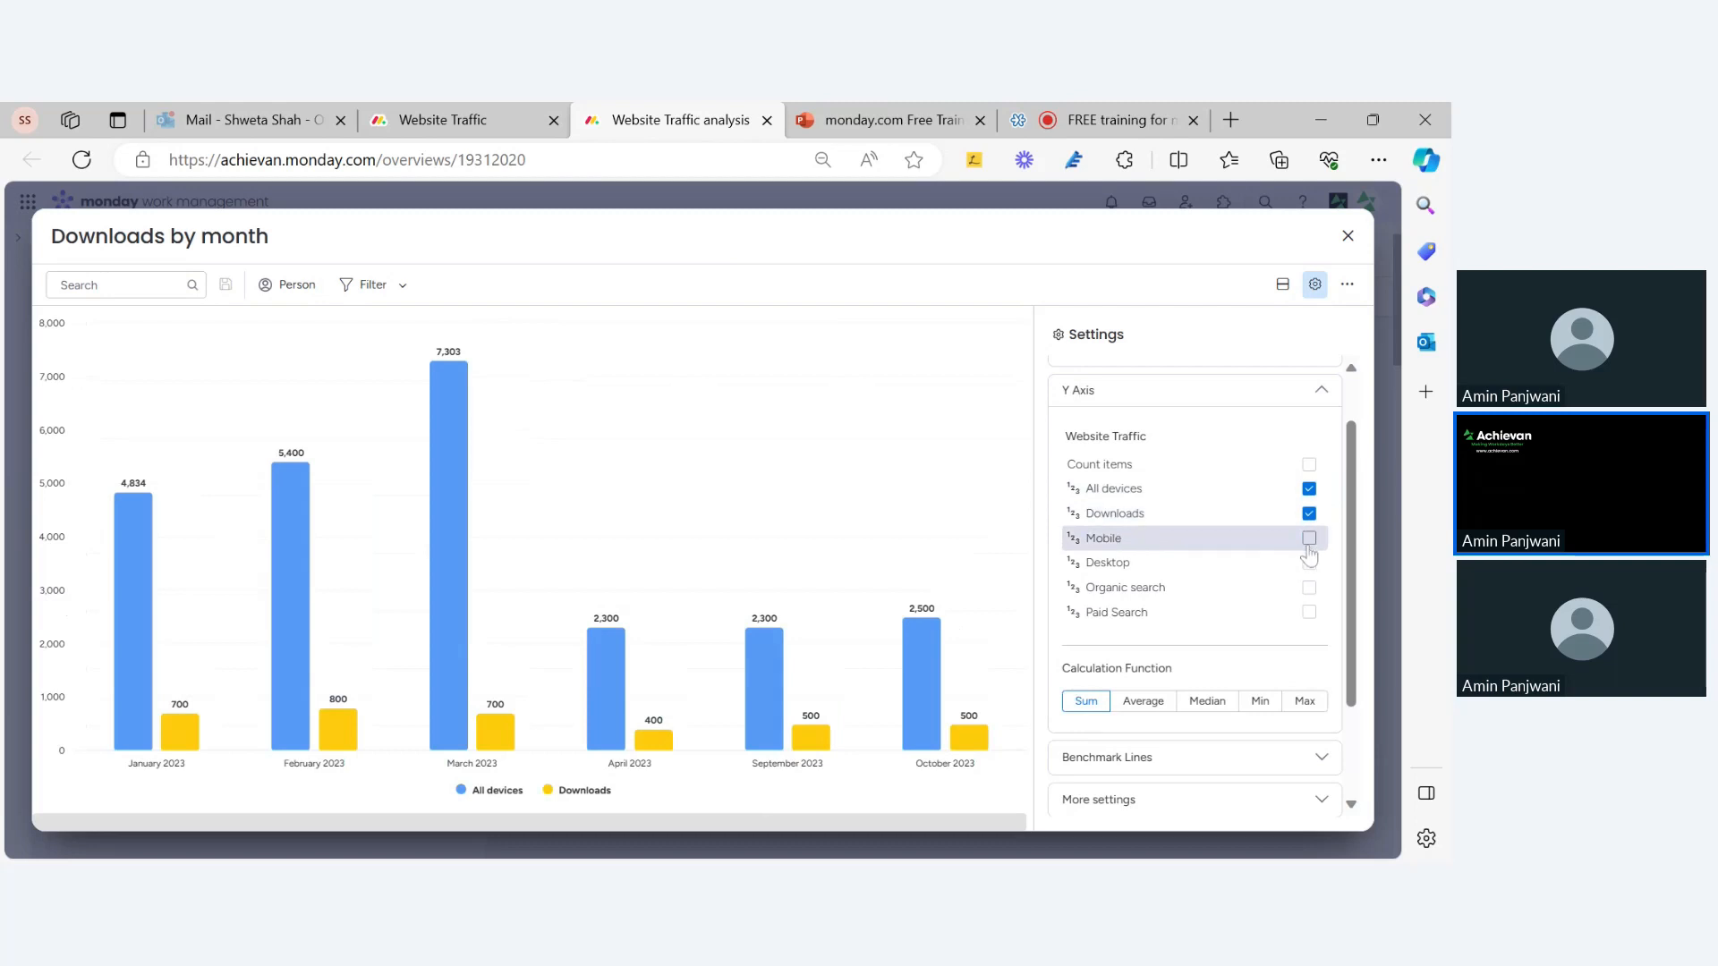
pyautogui.click(1310, 539)
pyautogui.click(1309, 564)
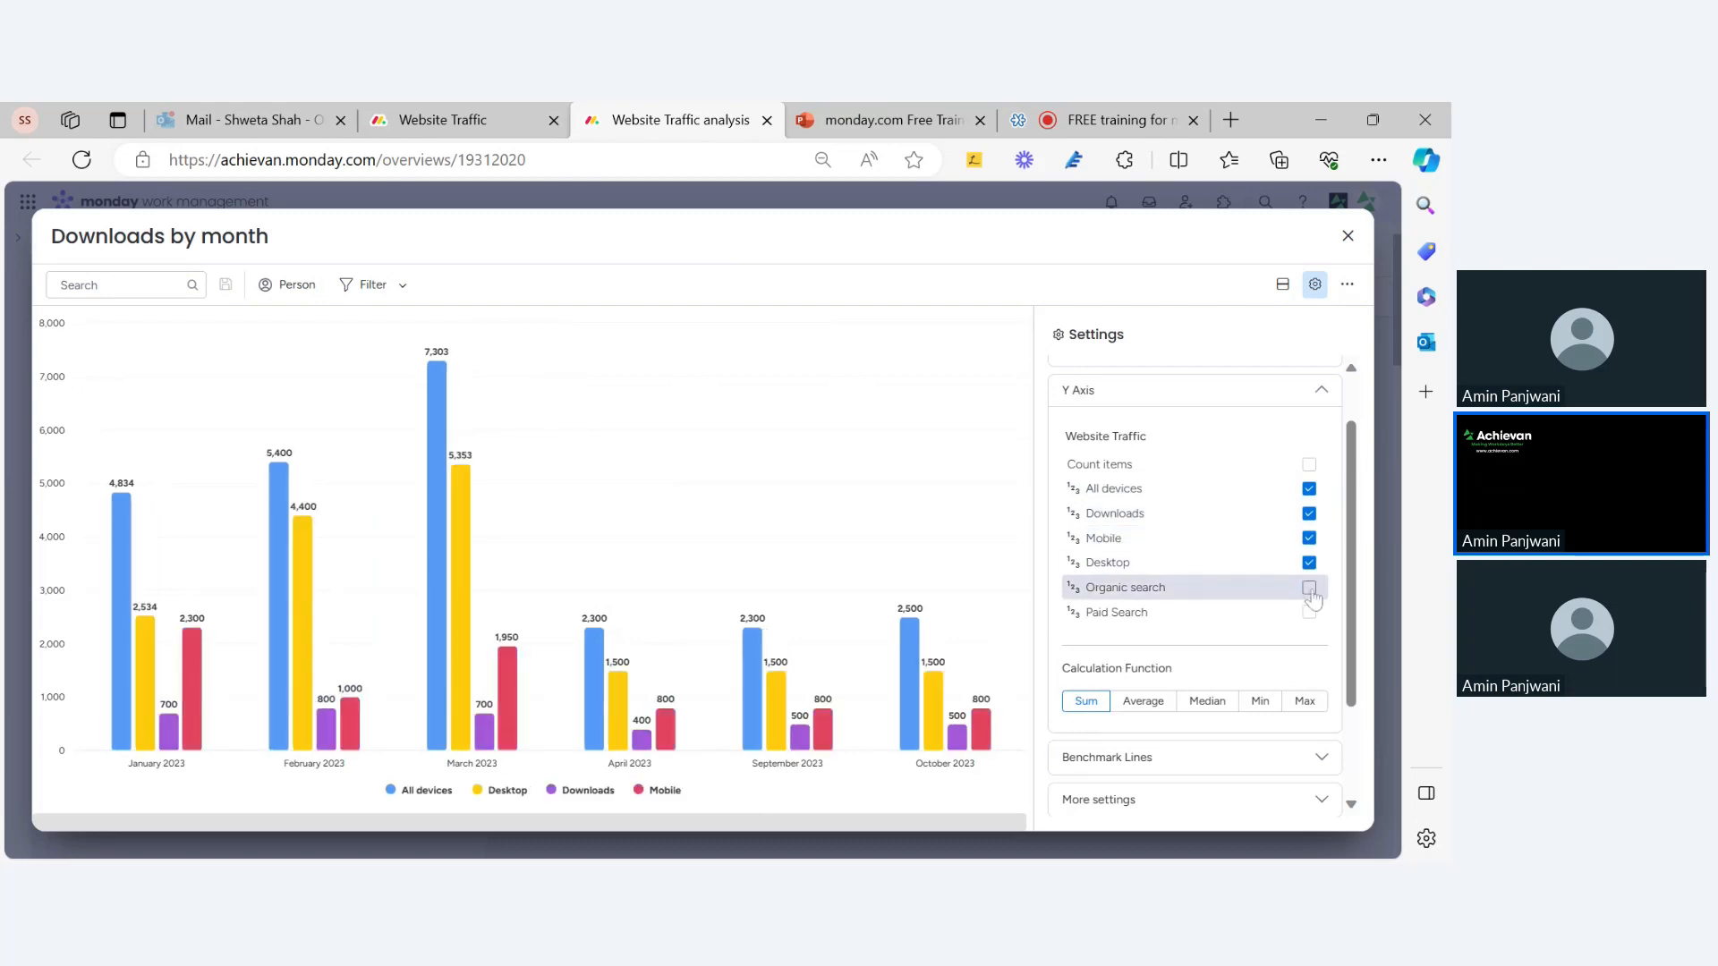
pyautogui.click(1311, 590)
pyautogui.click(1310, 614)
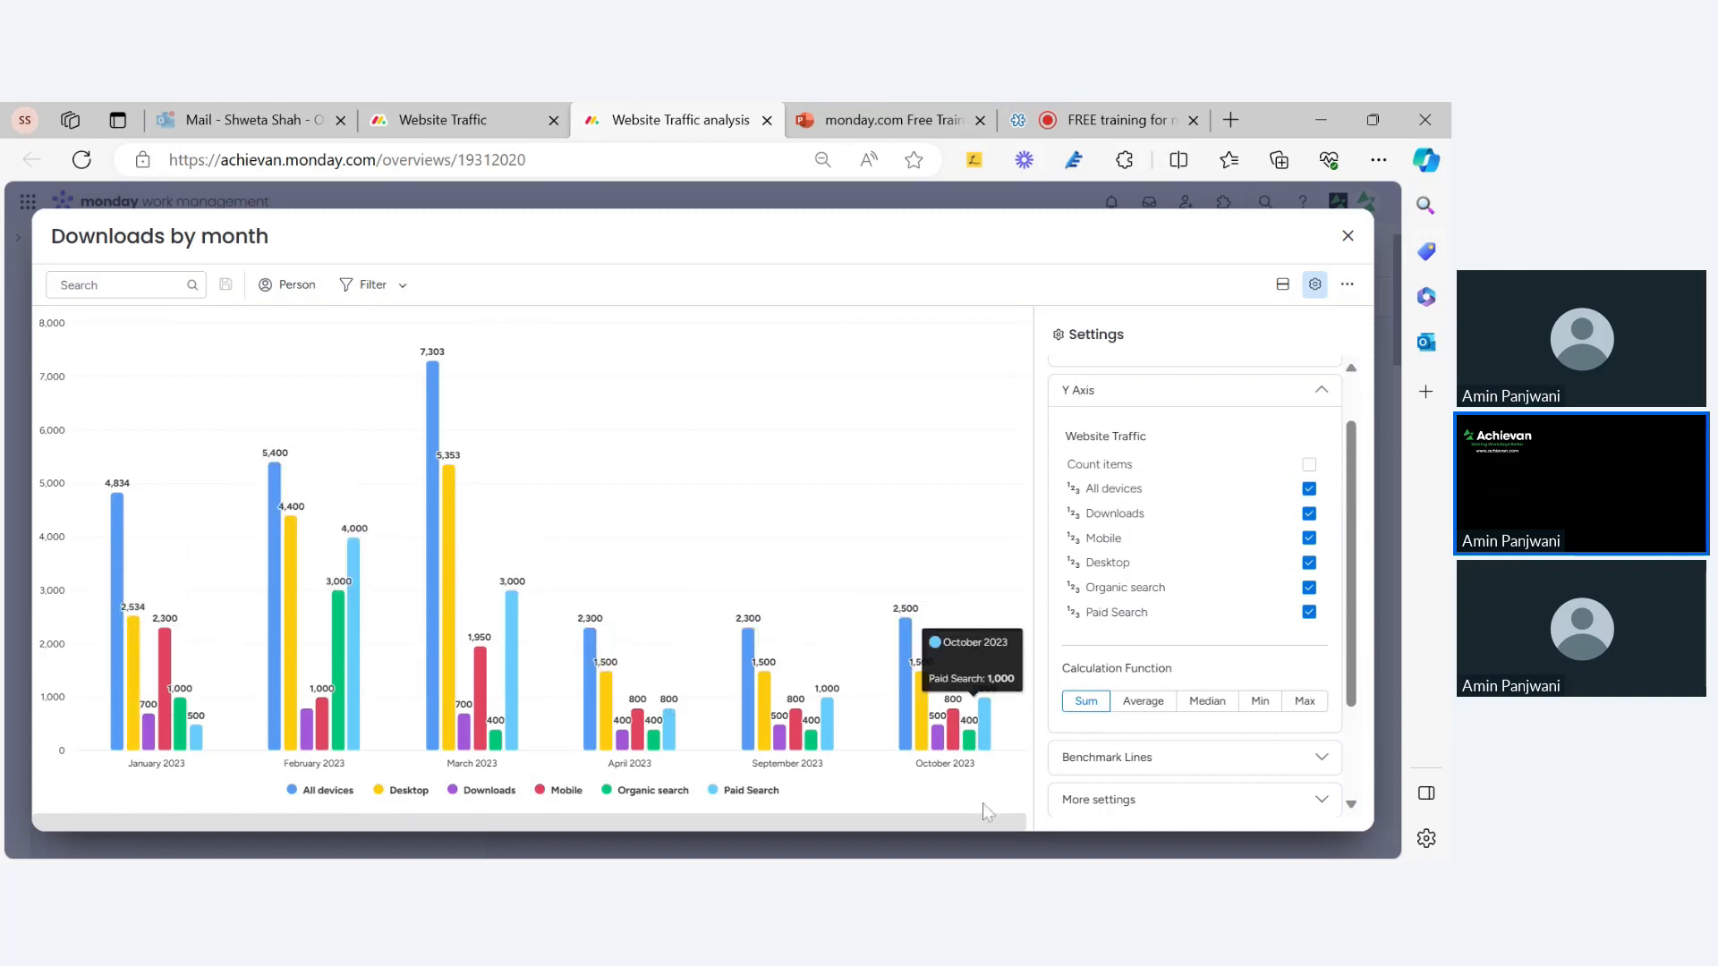
# Remove Mobile, Desktop, Organic search, Paid Search and Downloads from the chart's Y axis, leaving only All devices, and close the settings
pyautogui.click(1309, 540)
pyautogui.click(1309, 563)
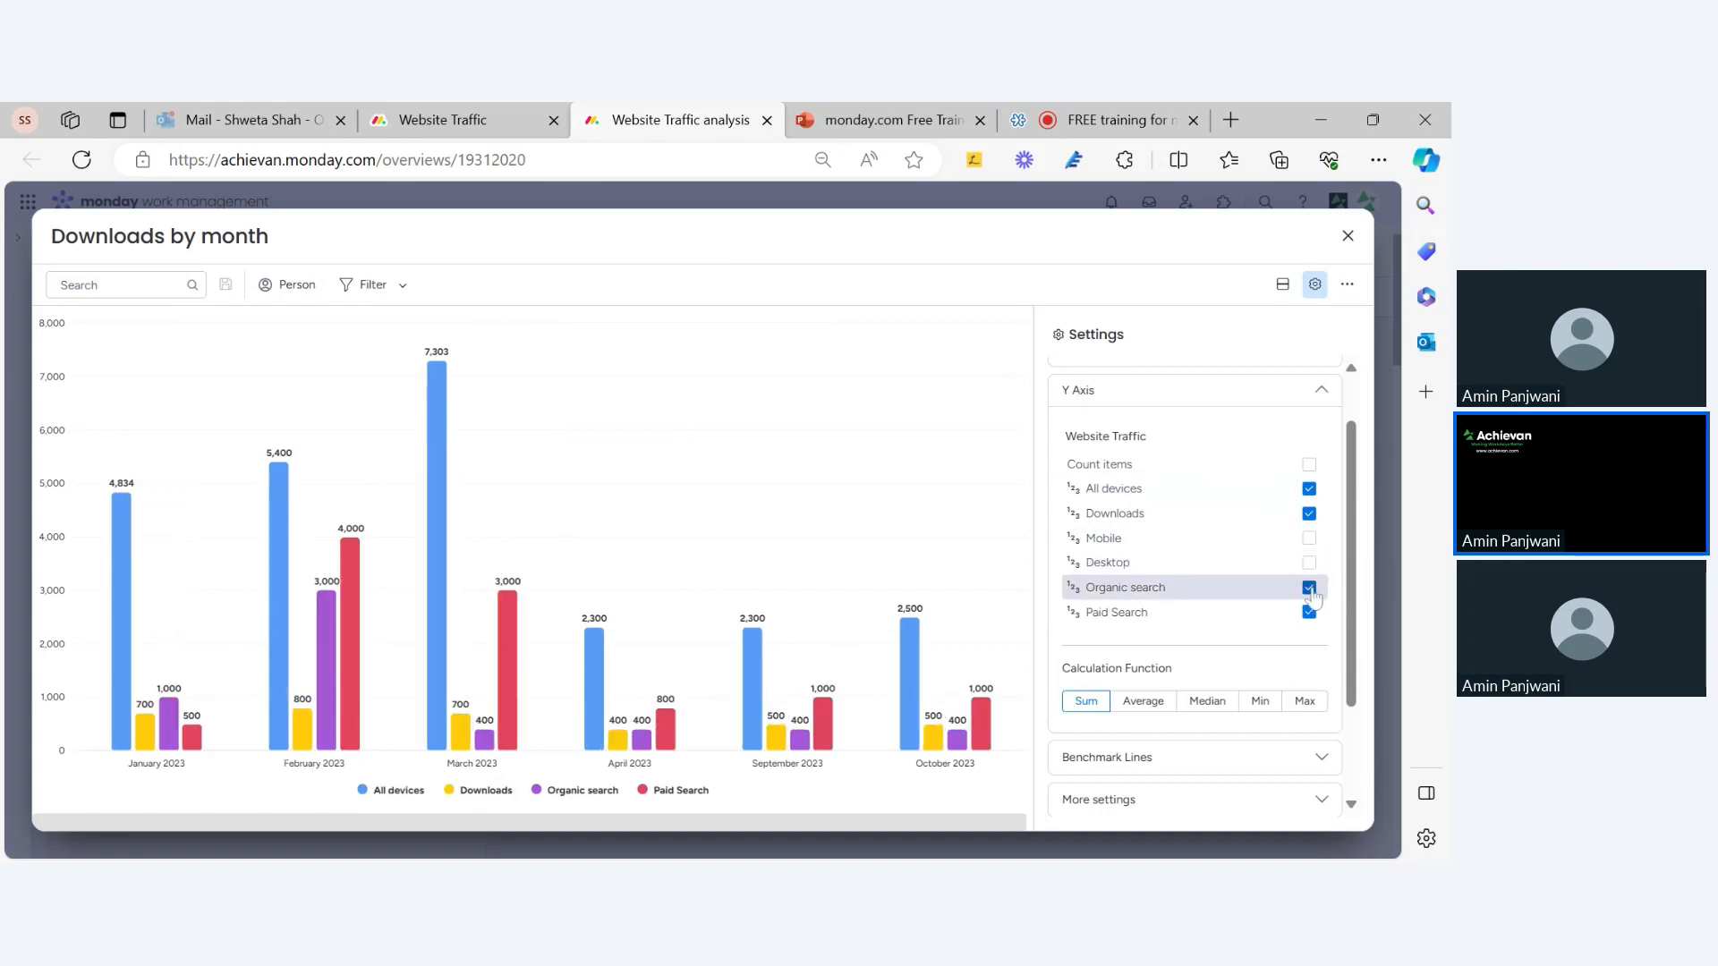
pyautogui.click(1309, 587)
pyautogui.click(1310, 613)
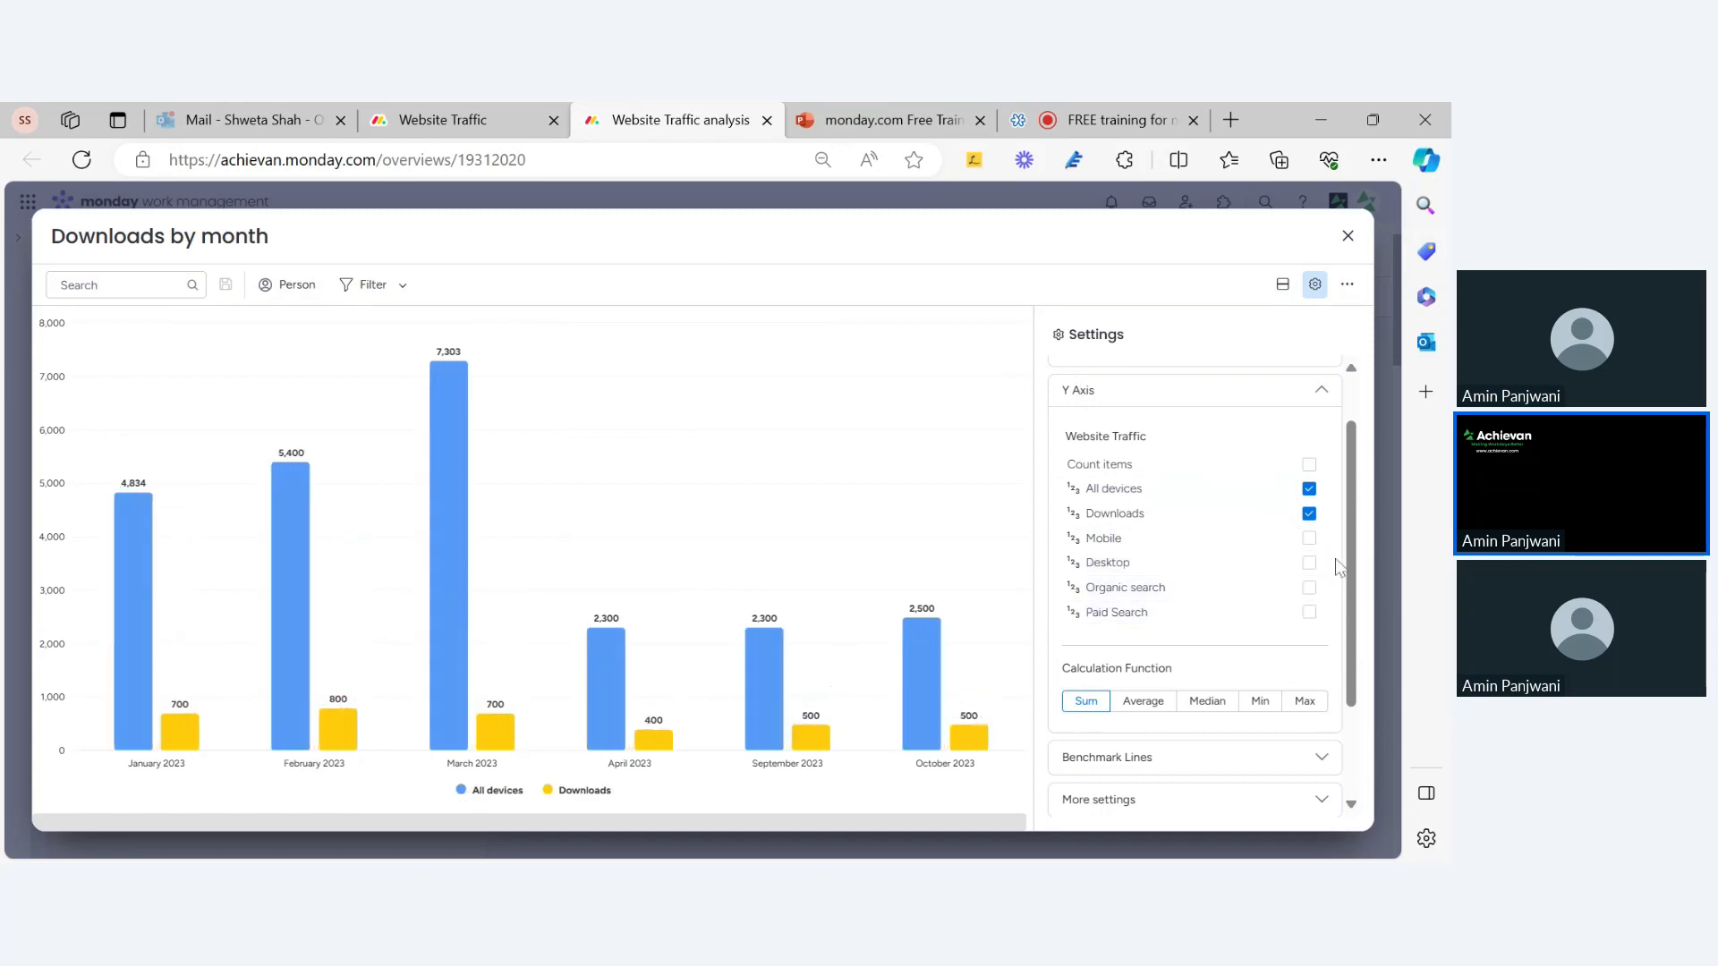
pyautogui.click(1308, 514)
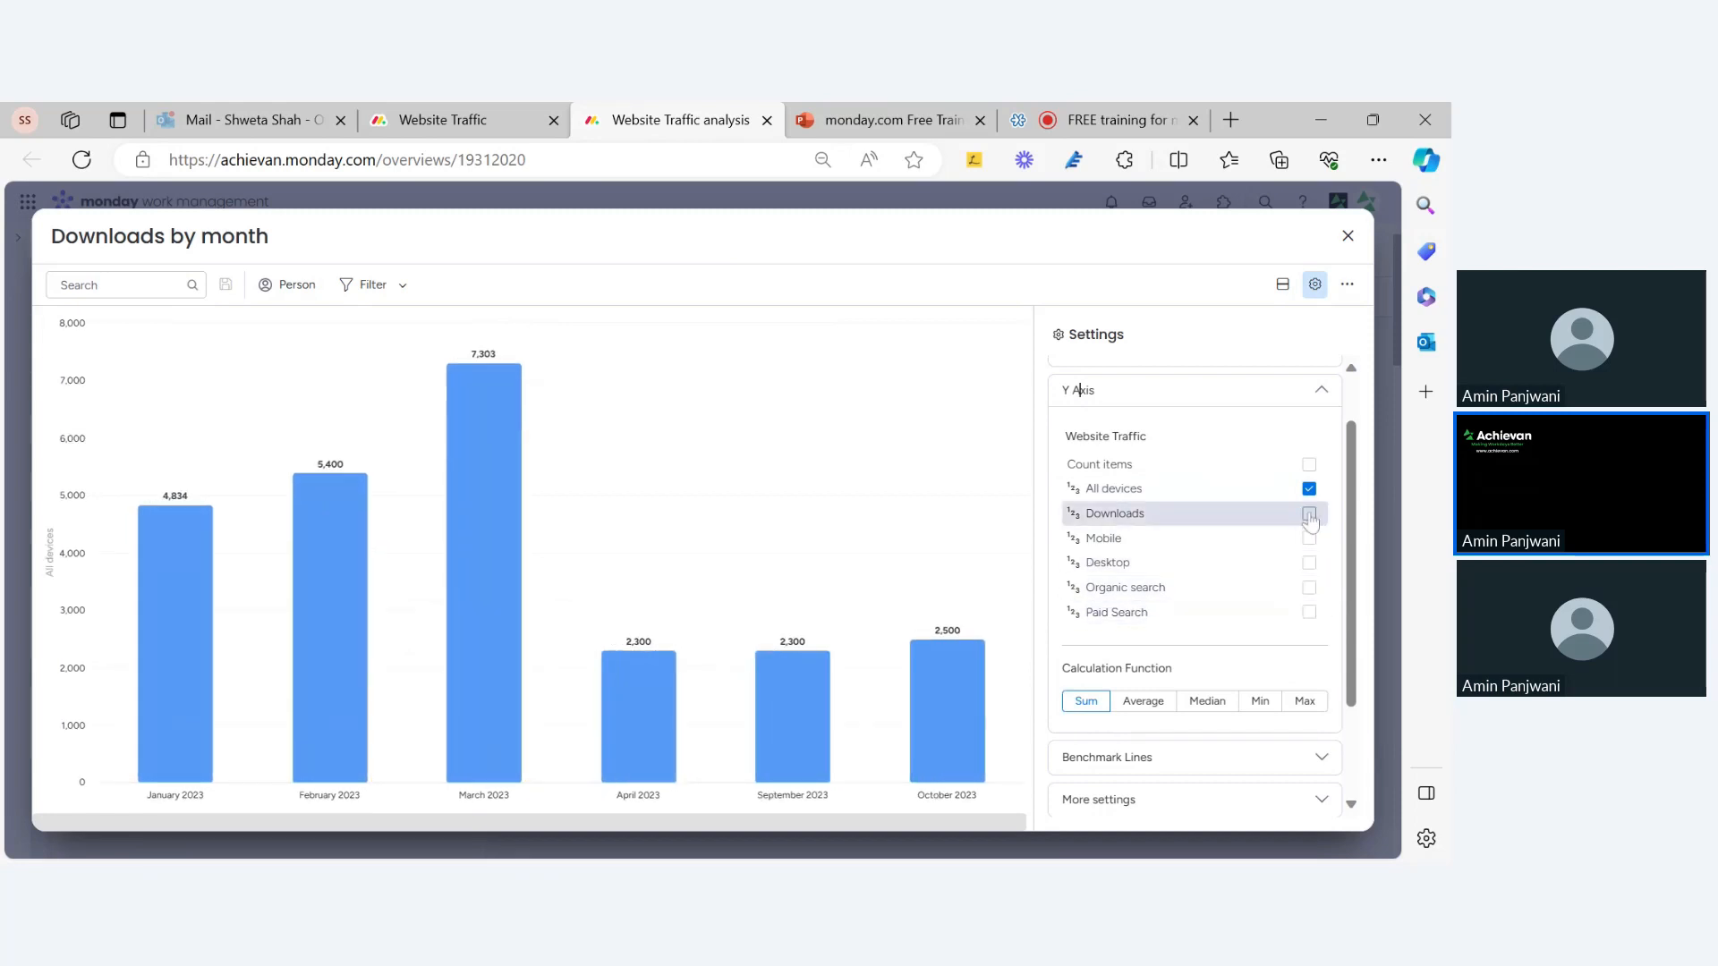
pyautogui.click(1342, 246)
# Examine the All devices and Downloads bars for each month in the Visit vs Downloads by month chart
pyautogui.scroll(-6, 760, 545)
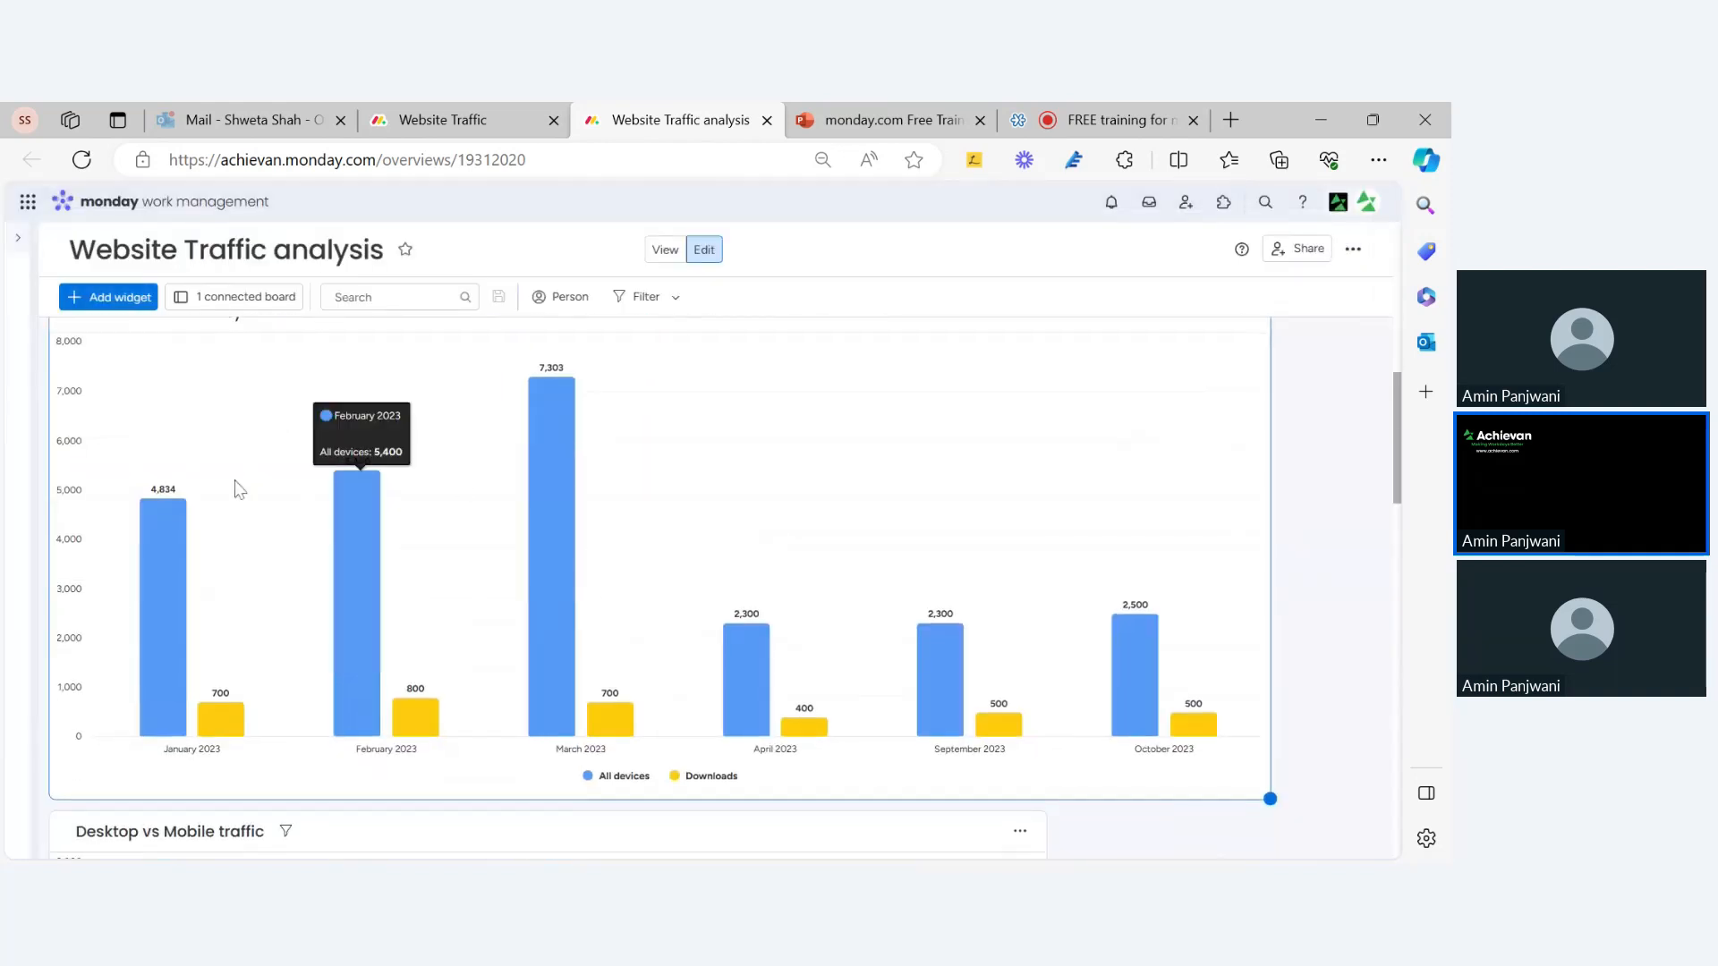
pyautogui.scroll(3, 233, 488)
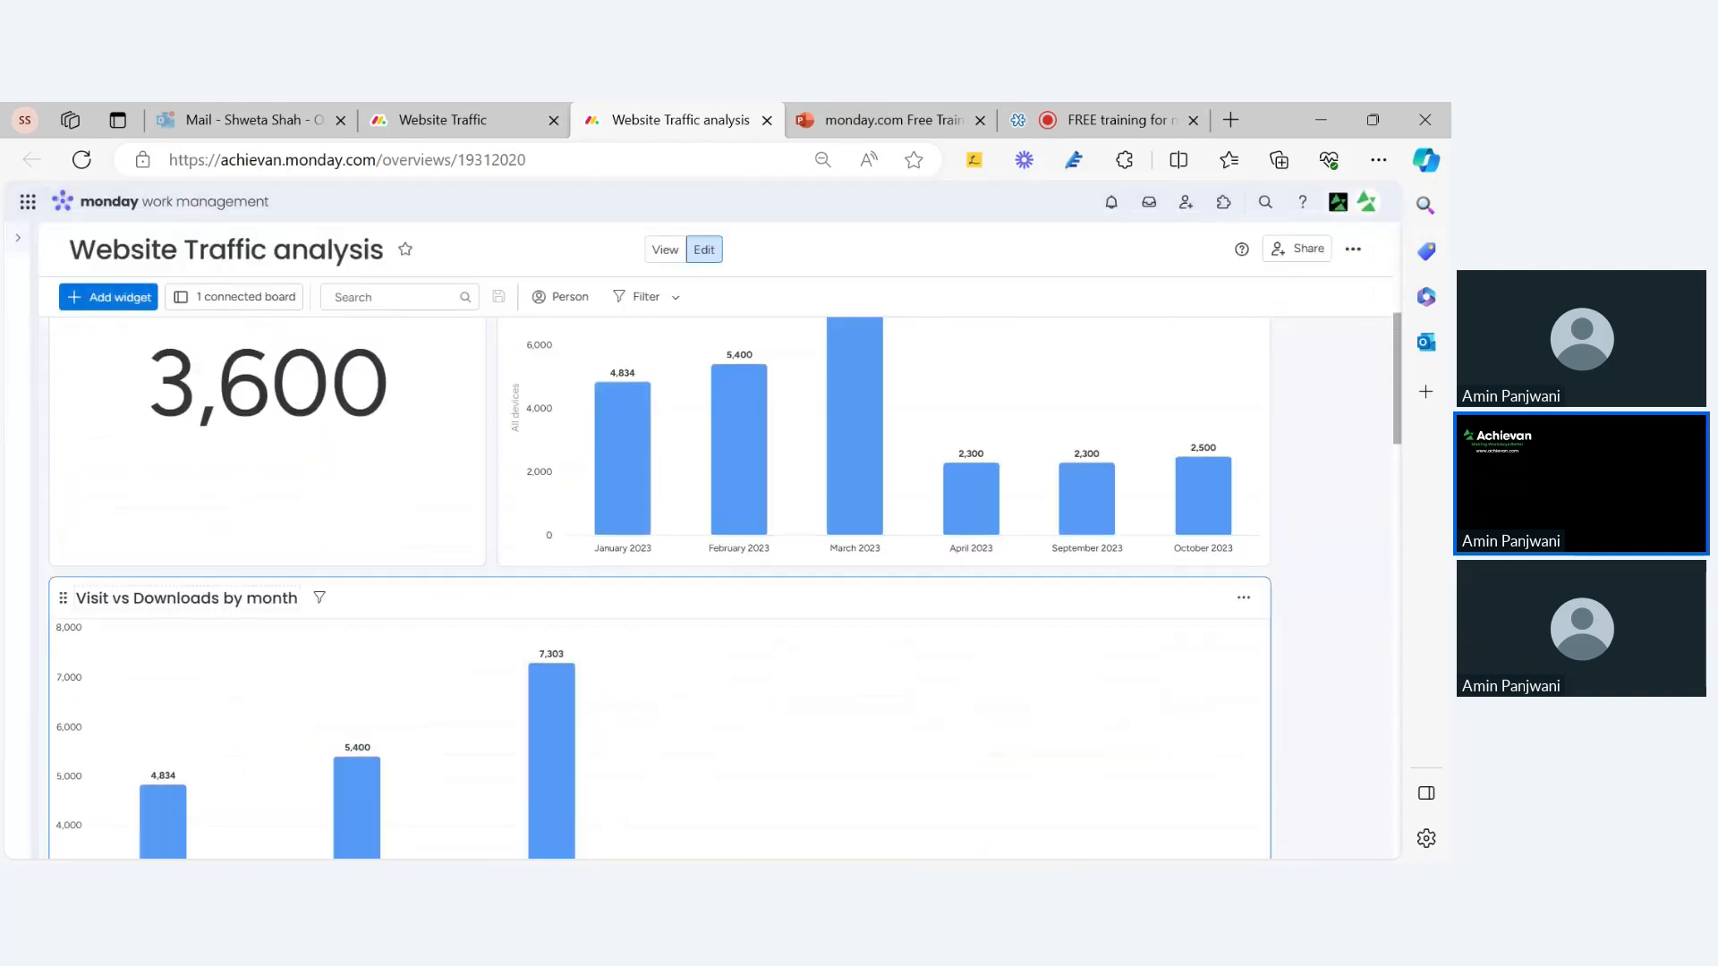
pyautogui.scroll(-3, 307, 618)
pyautogui.scroll(3, 202, 613)
pyautogui.scroll(-3, 277, 627)
pyautogui.moveTo(204, 739)
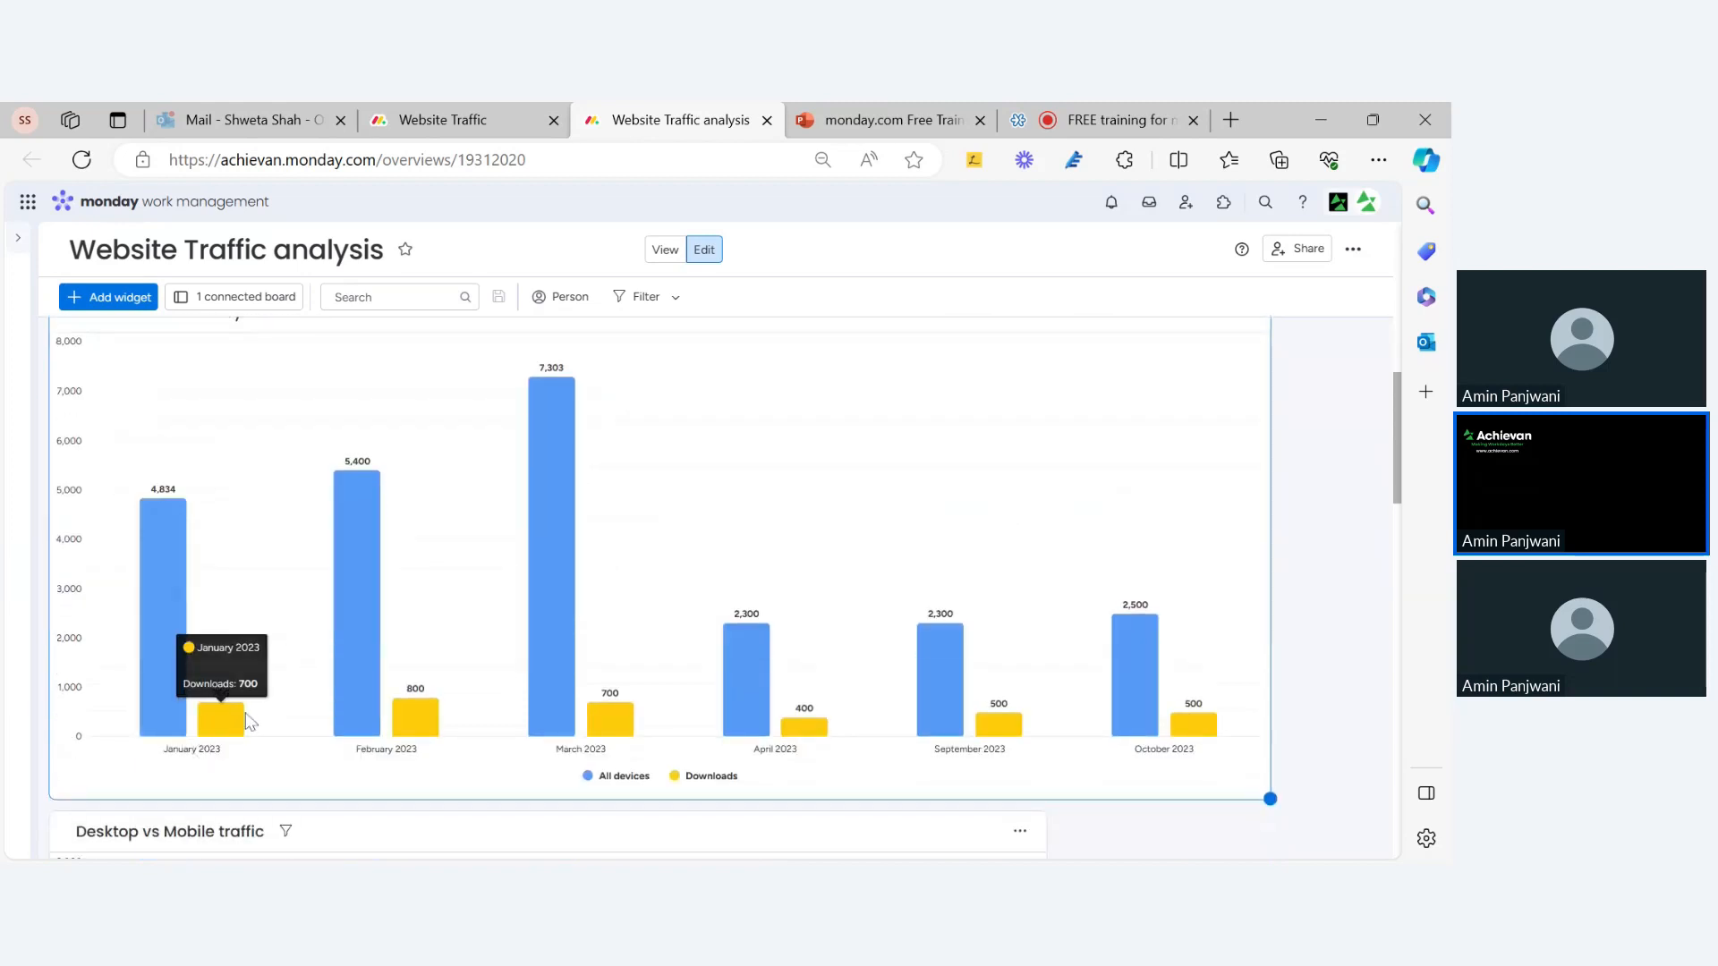
pyautogui.scroll(3, 251, 715)
pyautogui.scroll(5, 254, 721)
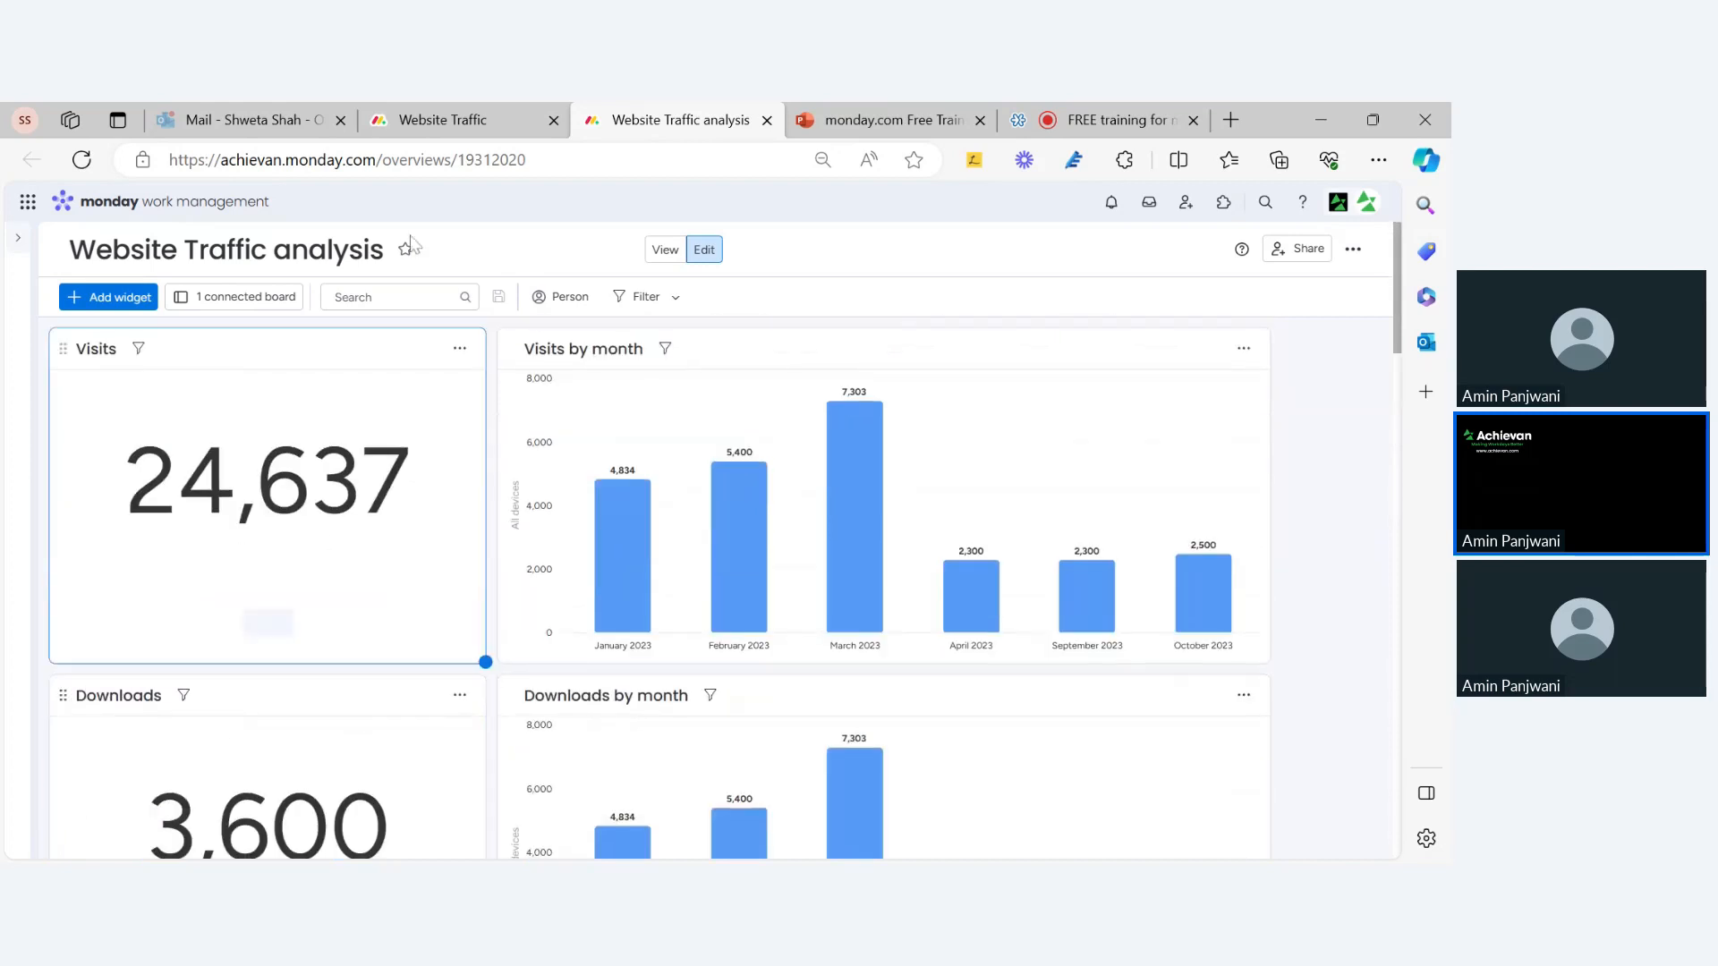
# View the Website Traffic board's columns, then return to the dashboard and check January's All devices and Downloads bars in Visit vs Downloads by month
pyautogui.click(469, 128)
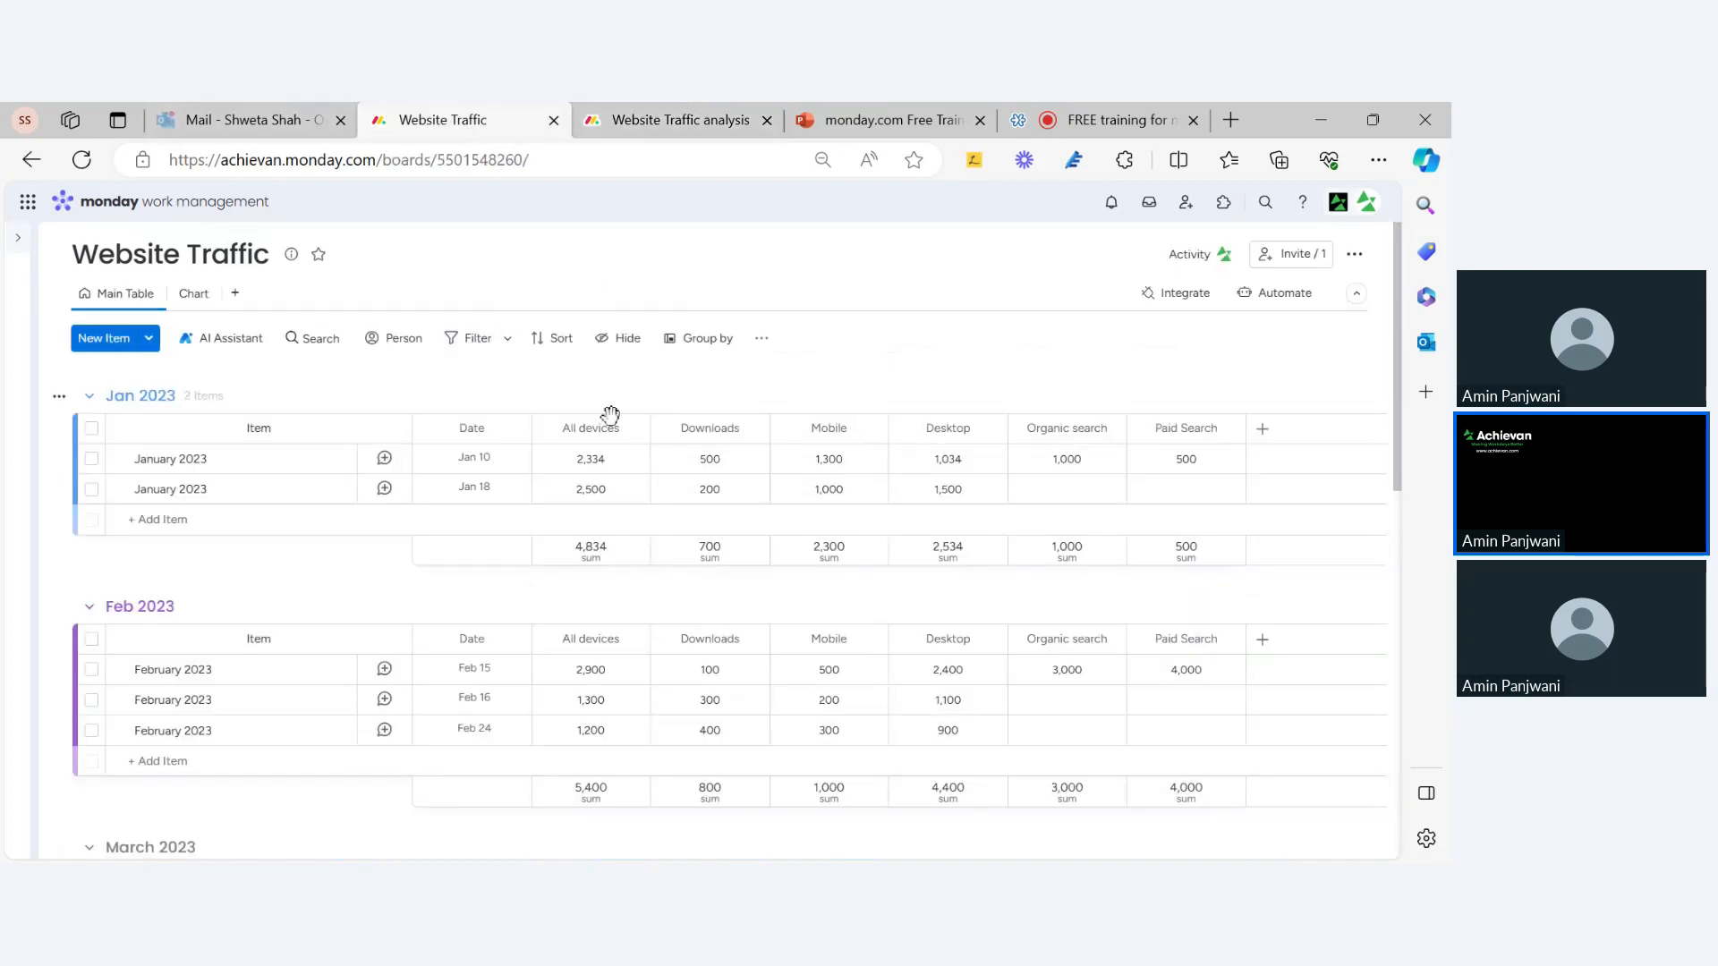
pyautogui.click(702, 131)
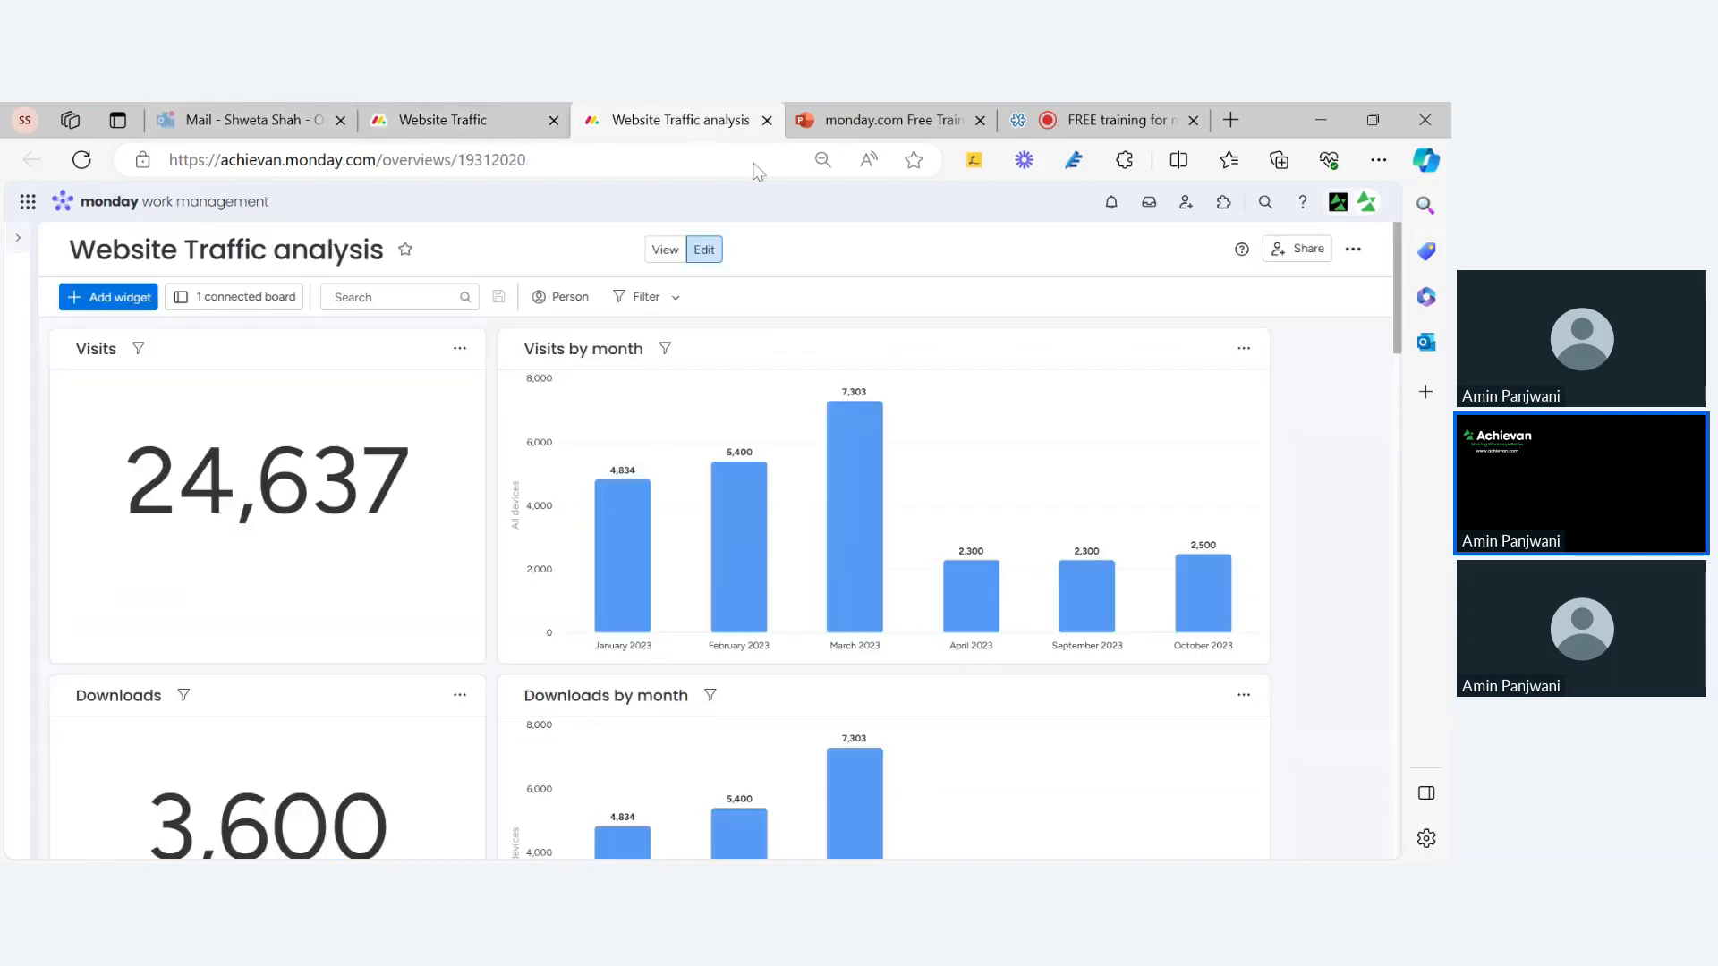
pyautogui.scroll(-6, 943, 495)
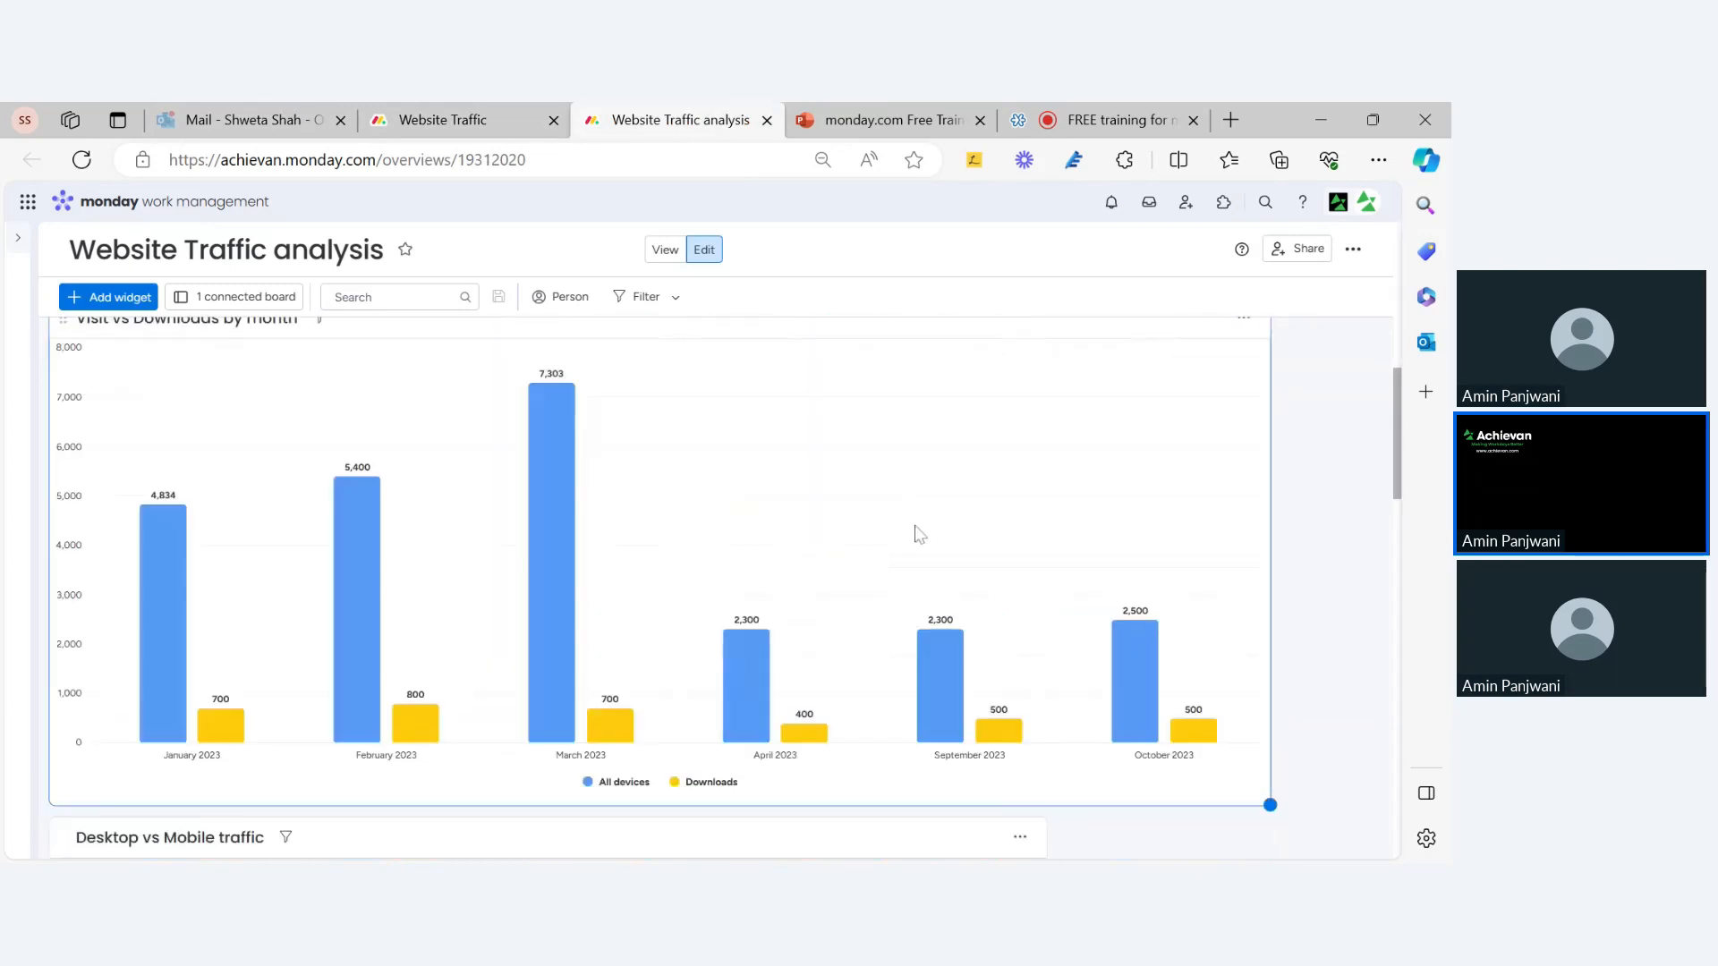
pyautogui.scroll(6, 922, 528)
pyautogui.scroll(-5, 914, 534)
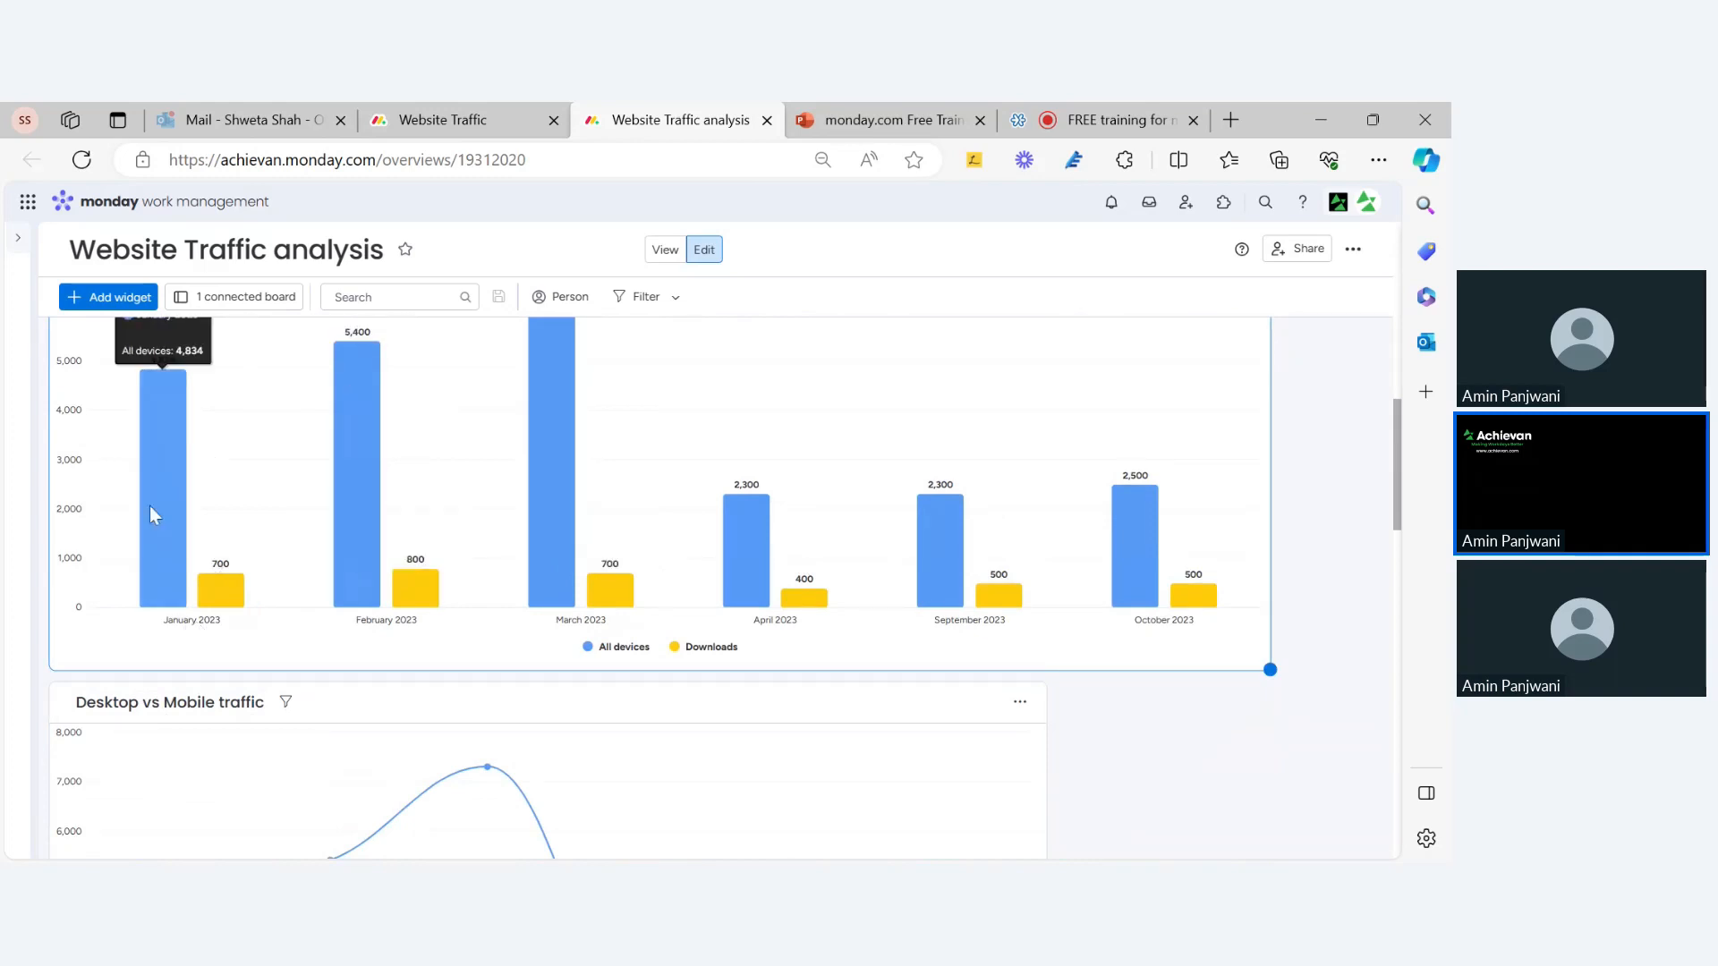
pyautogui.scroll(2, 250, 601)
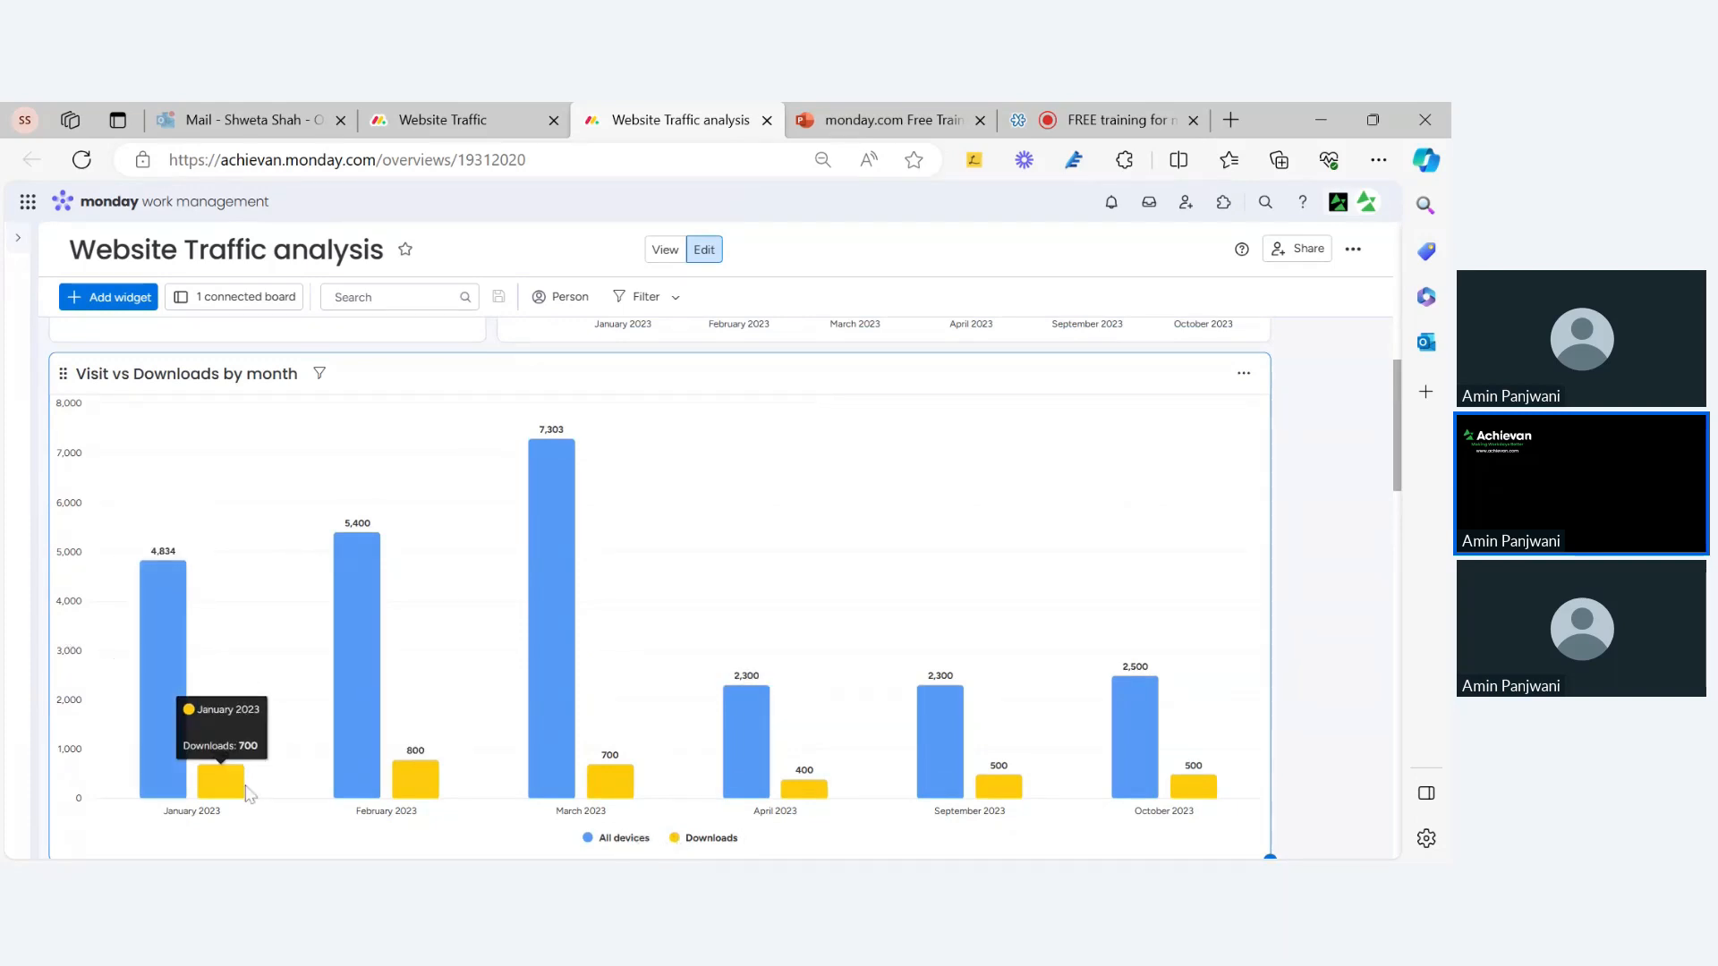
# Examine the All devices, Desktop and Mobile lines in the Desktop vs Mobile traffic chart
pyautogui.scroll(-5, 223, 713)
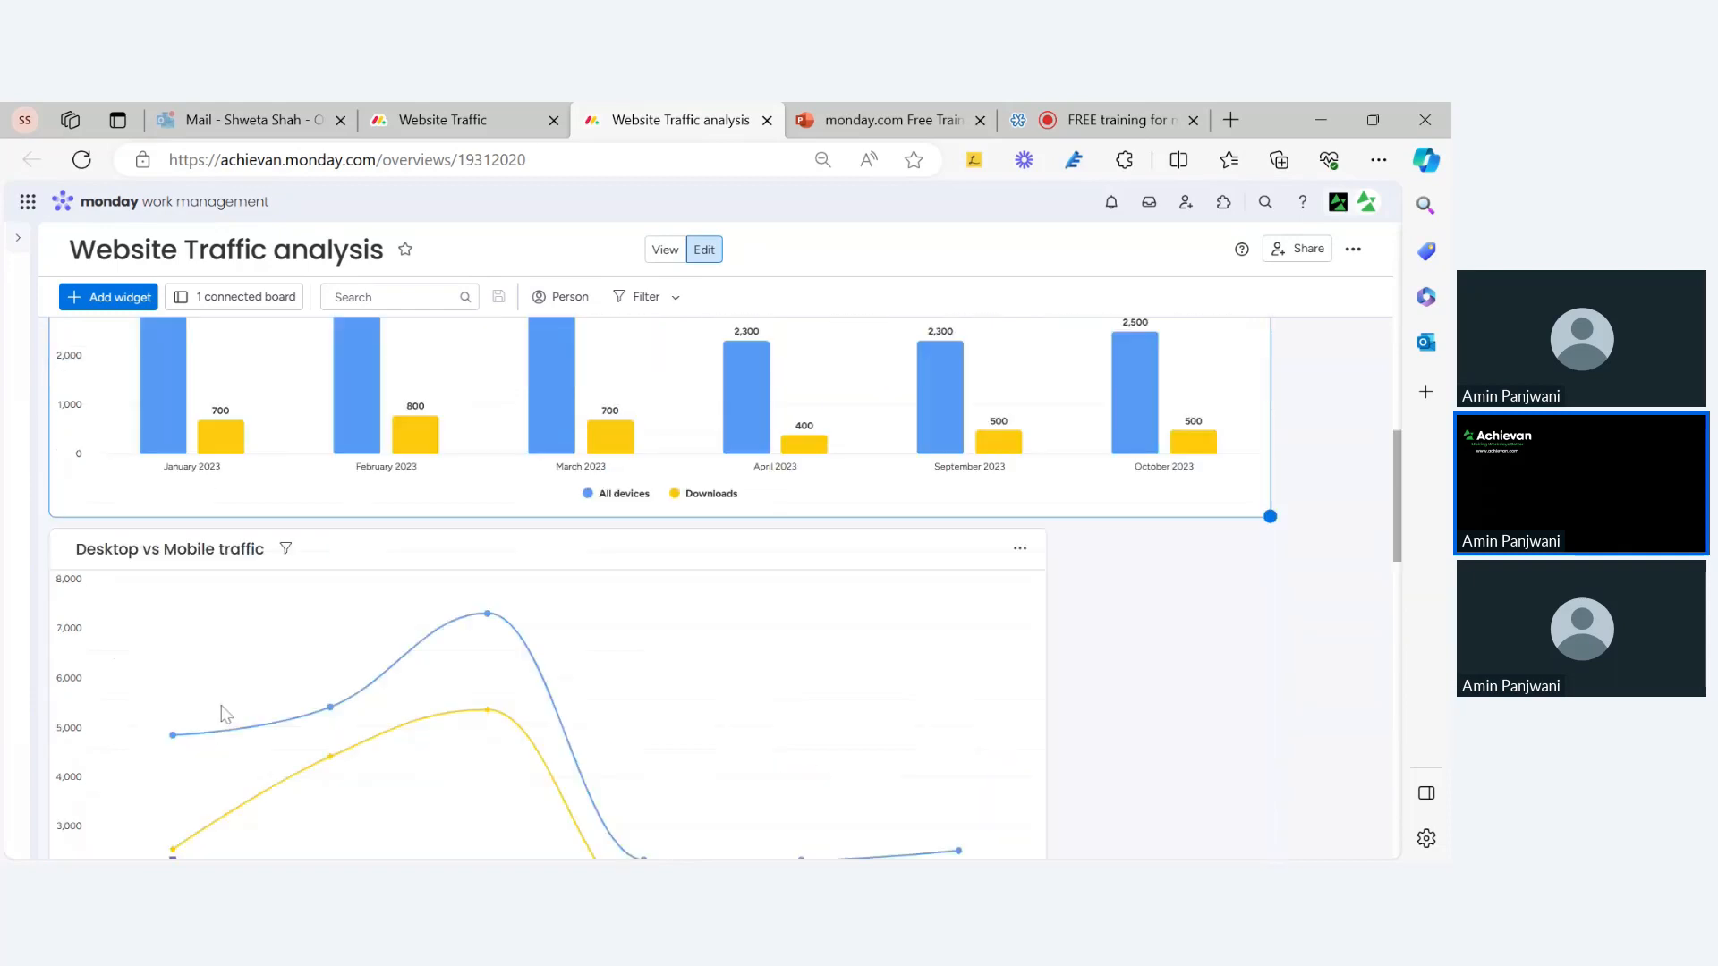
pyautogui.scroll(3, 224, 713)
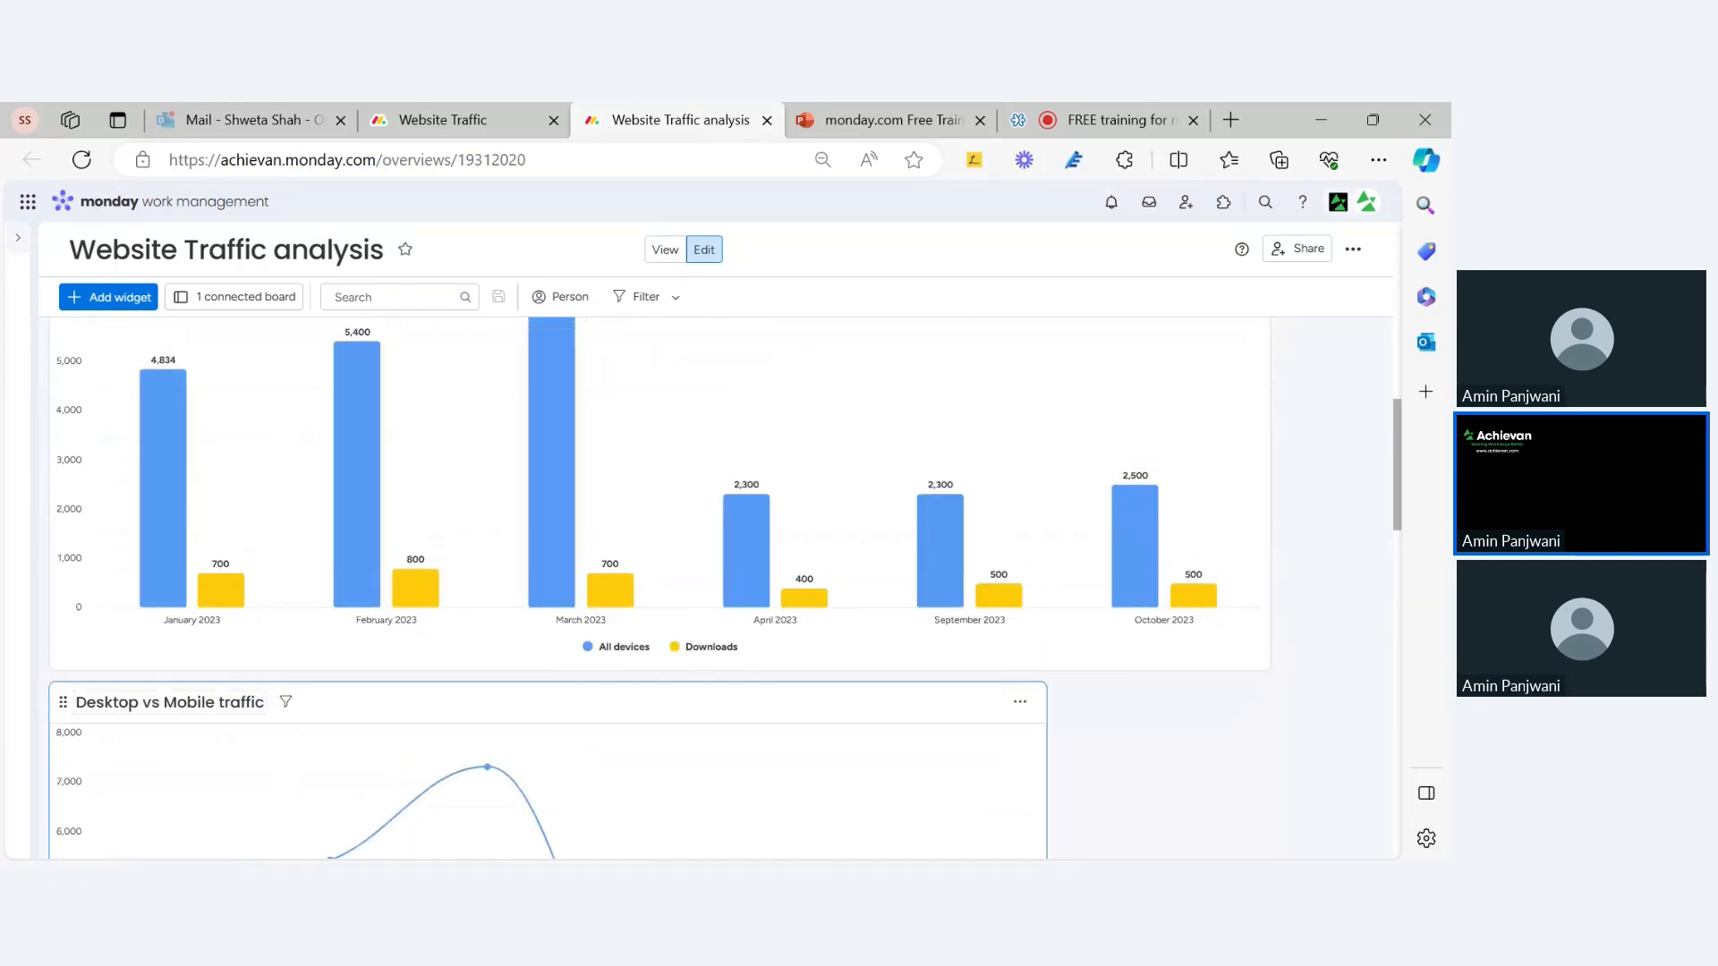
pyautogui.scroll(-5, 232, 718)
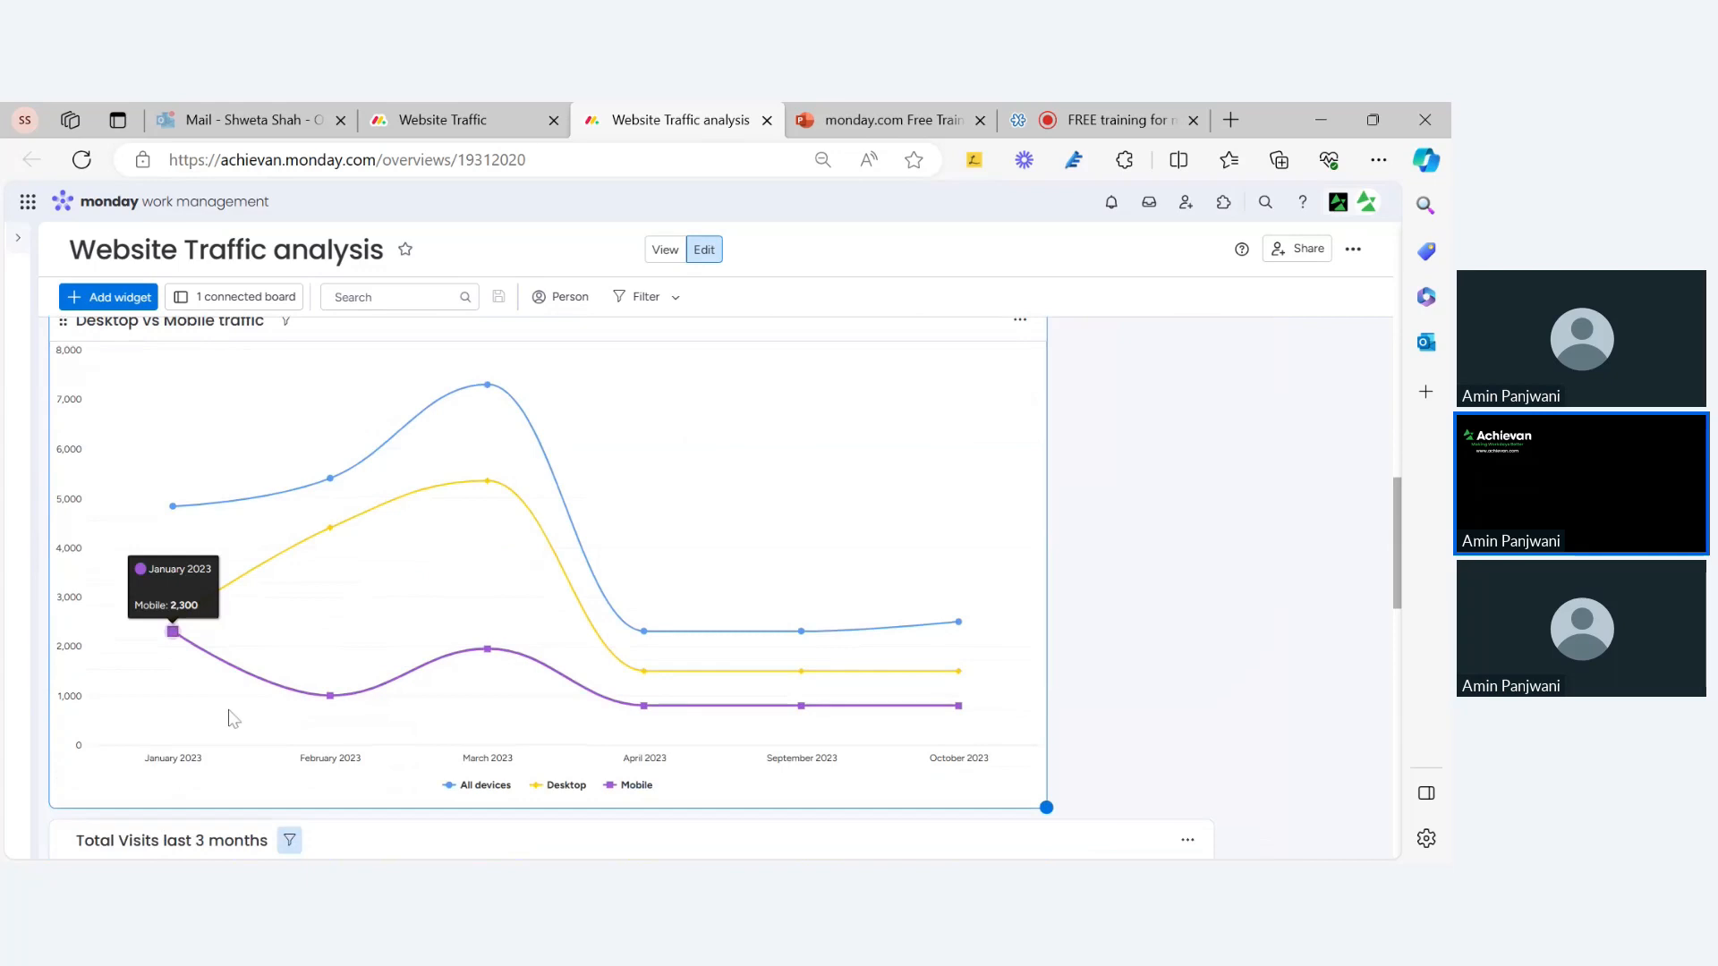
# Compare the All devices line in the Desktop vs Mobile traffic chart with the Website Traffic board's data, and return to the chart
pyautogui.scroll(4, 233, 718)
pyautogui.scroll(-3, 240, 621)
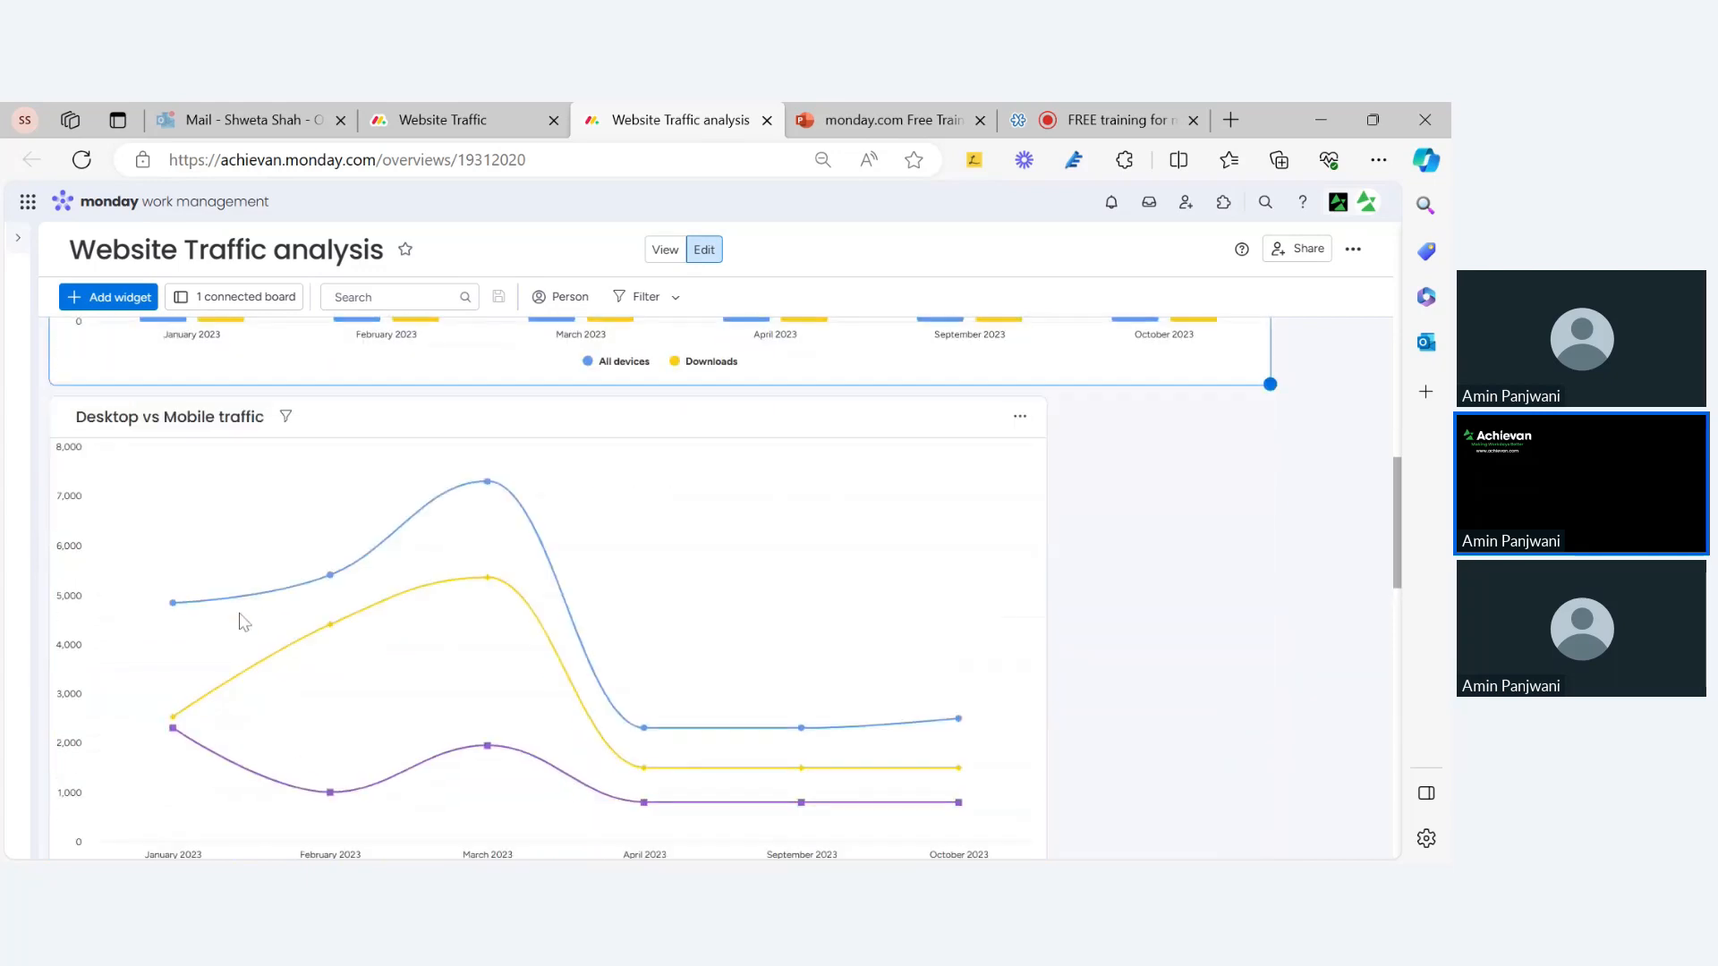
pyautogui.moveTo(242, 620)
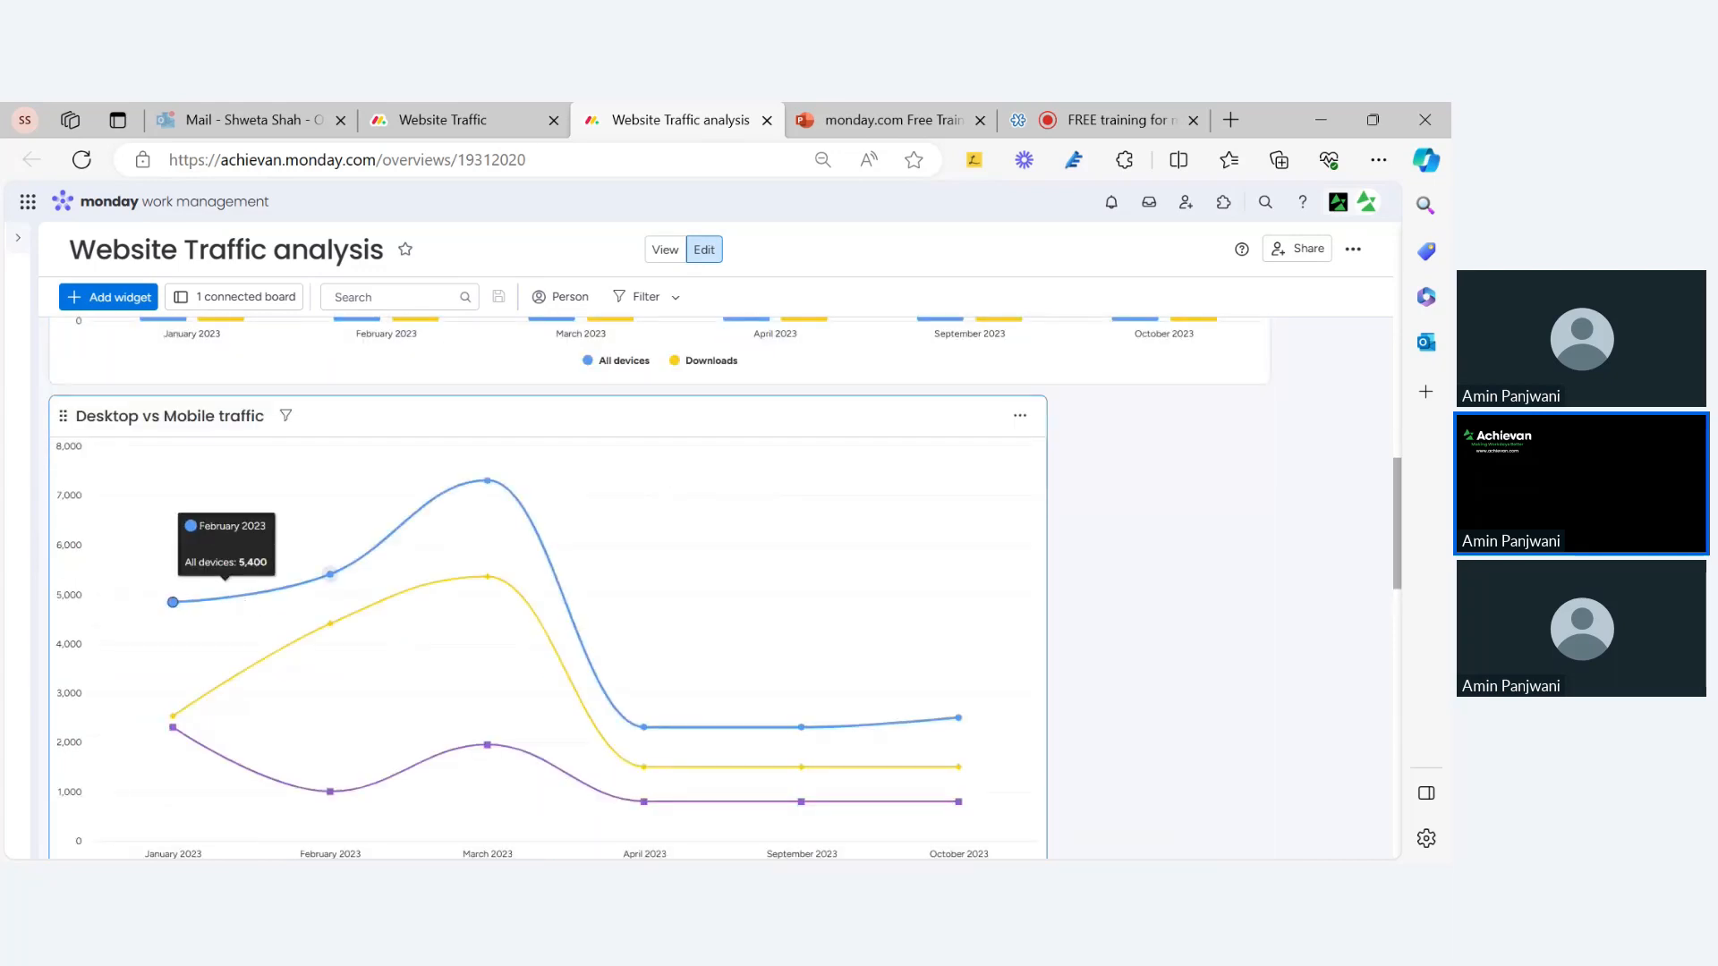
pyautogui.click(411, 125)
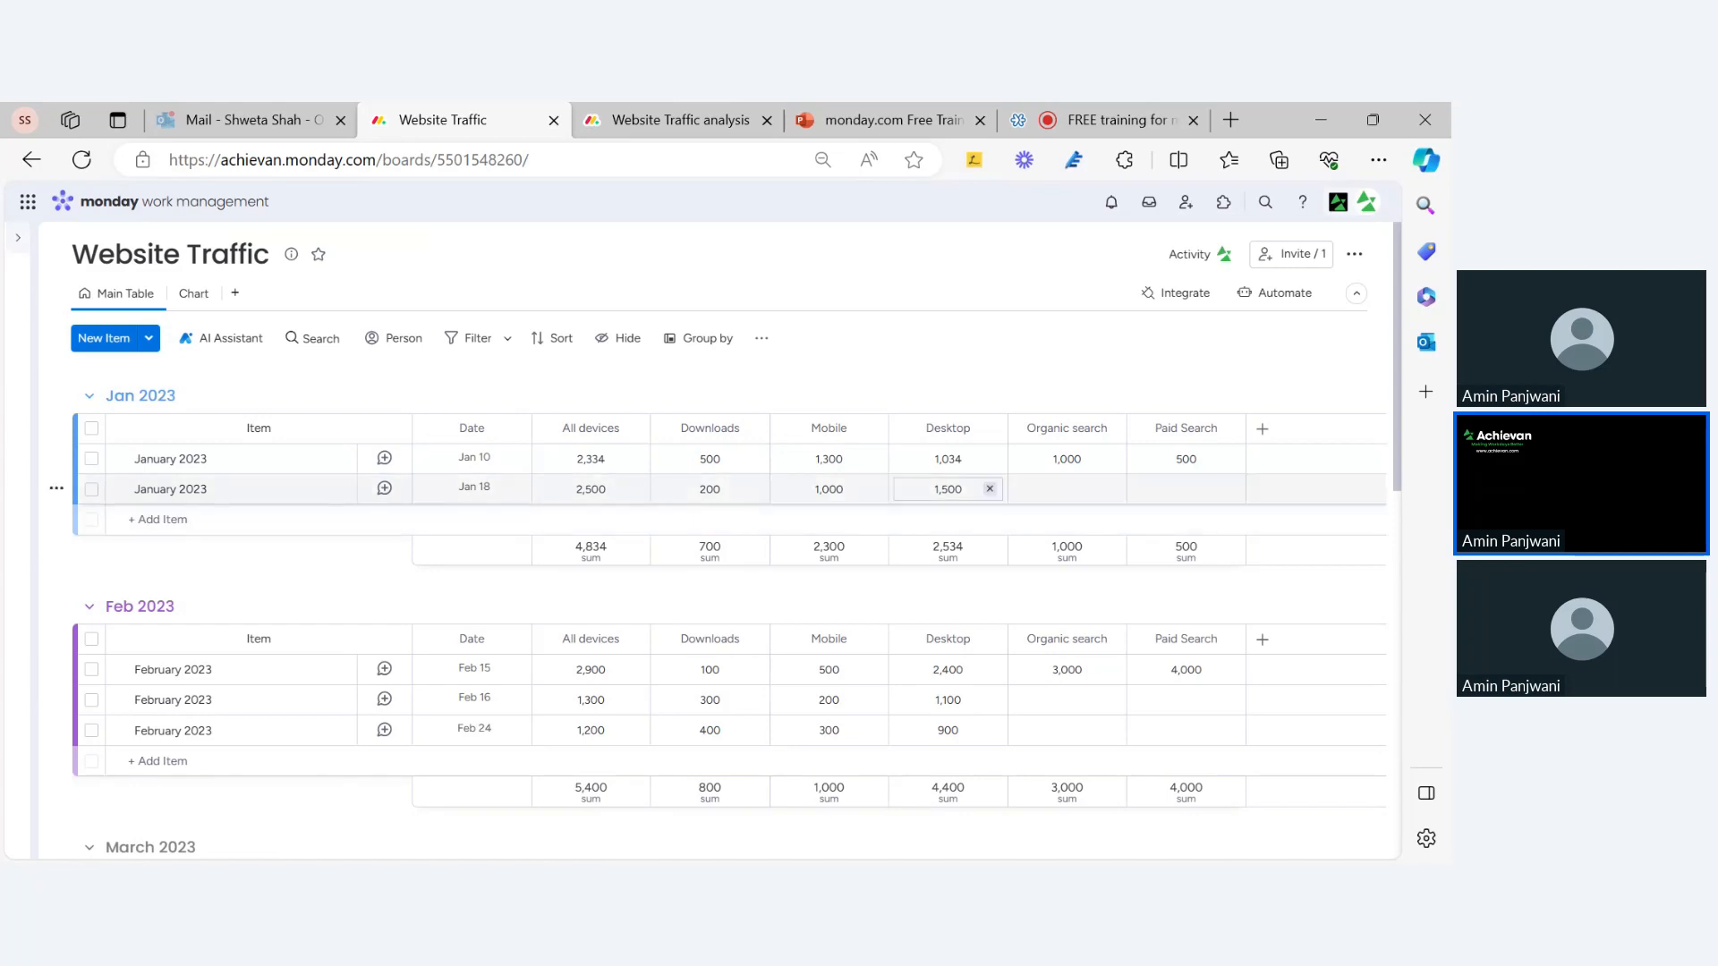
pyautogui.click(701, 113)
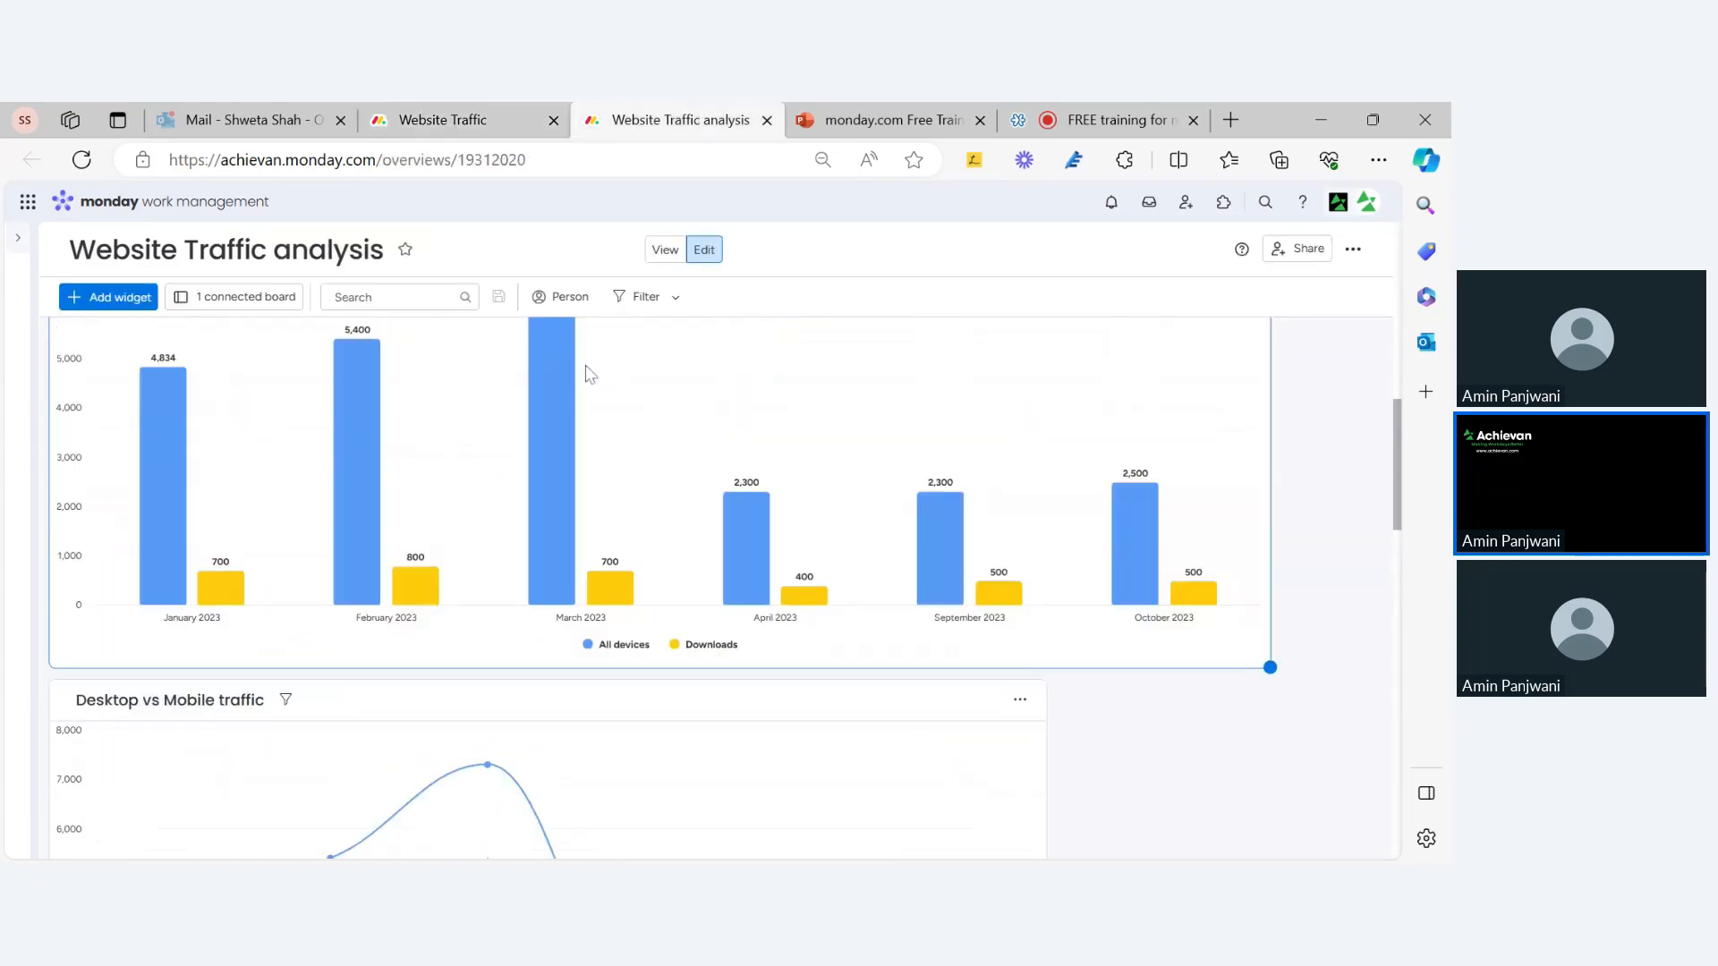
pyautogui.scroll(-3, 591, 536)
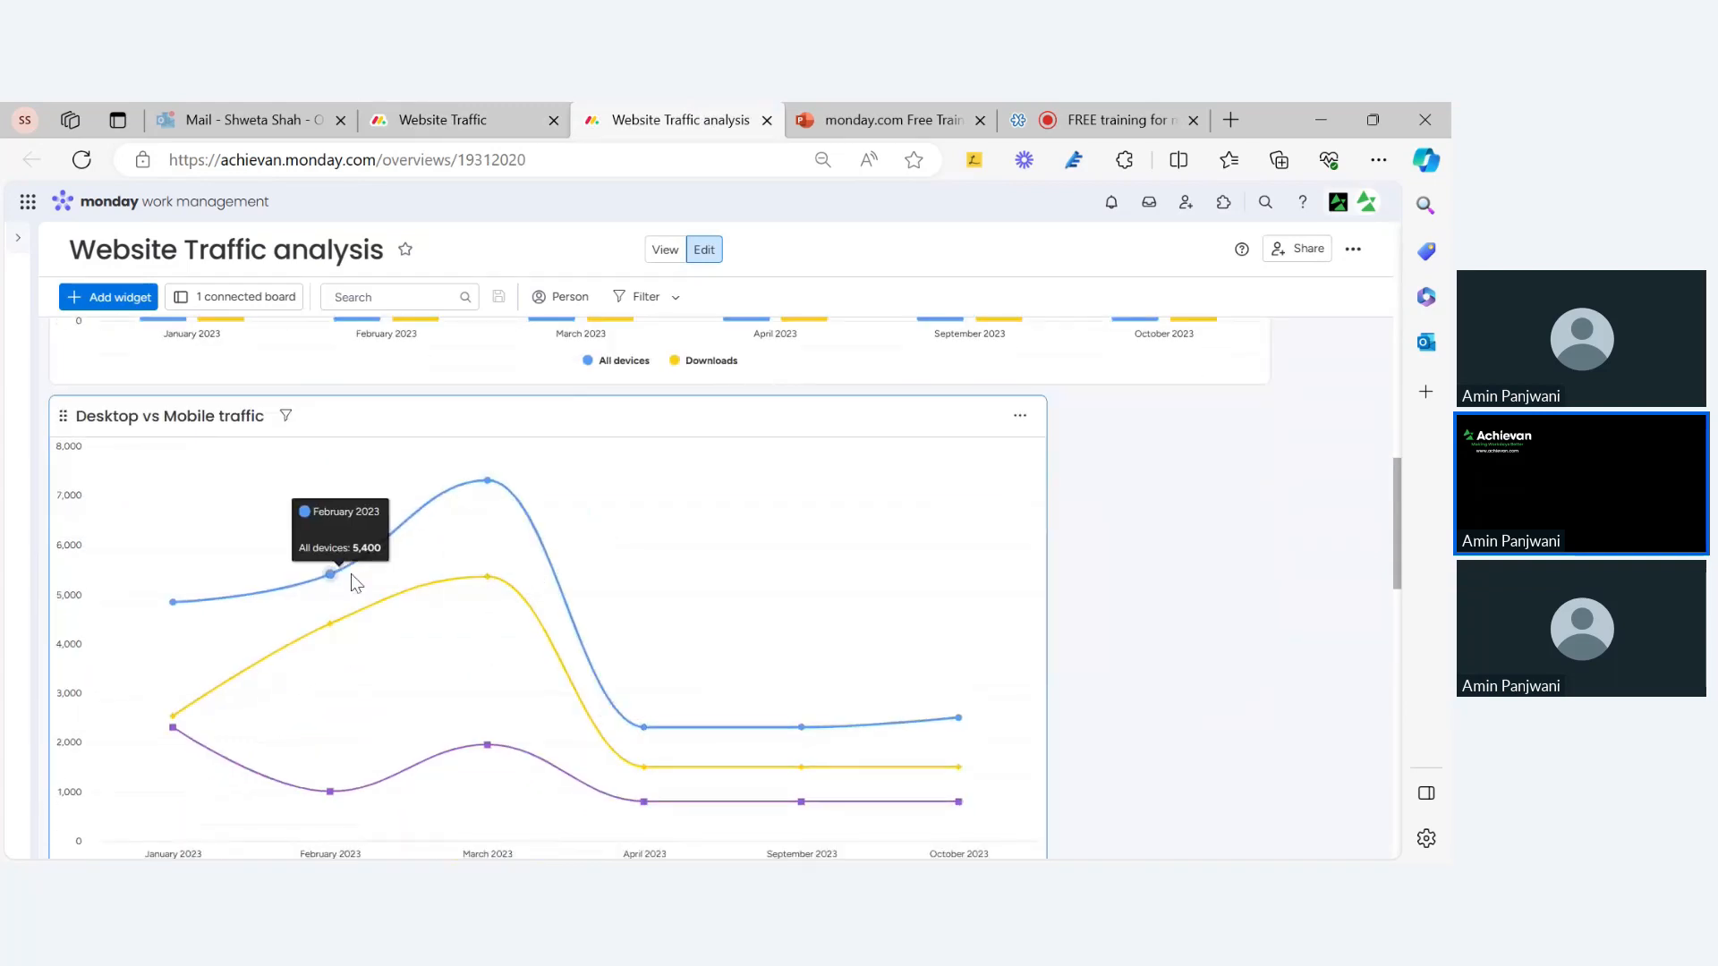
# Open the Desktop vs Mobile traffic chart's settings and try the Line chart type before restoring Smooth Line
pyautogui.click(1020, 417)
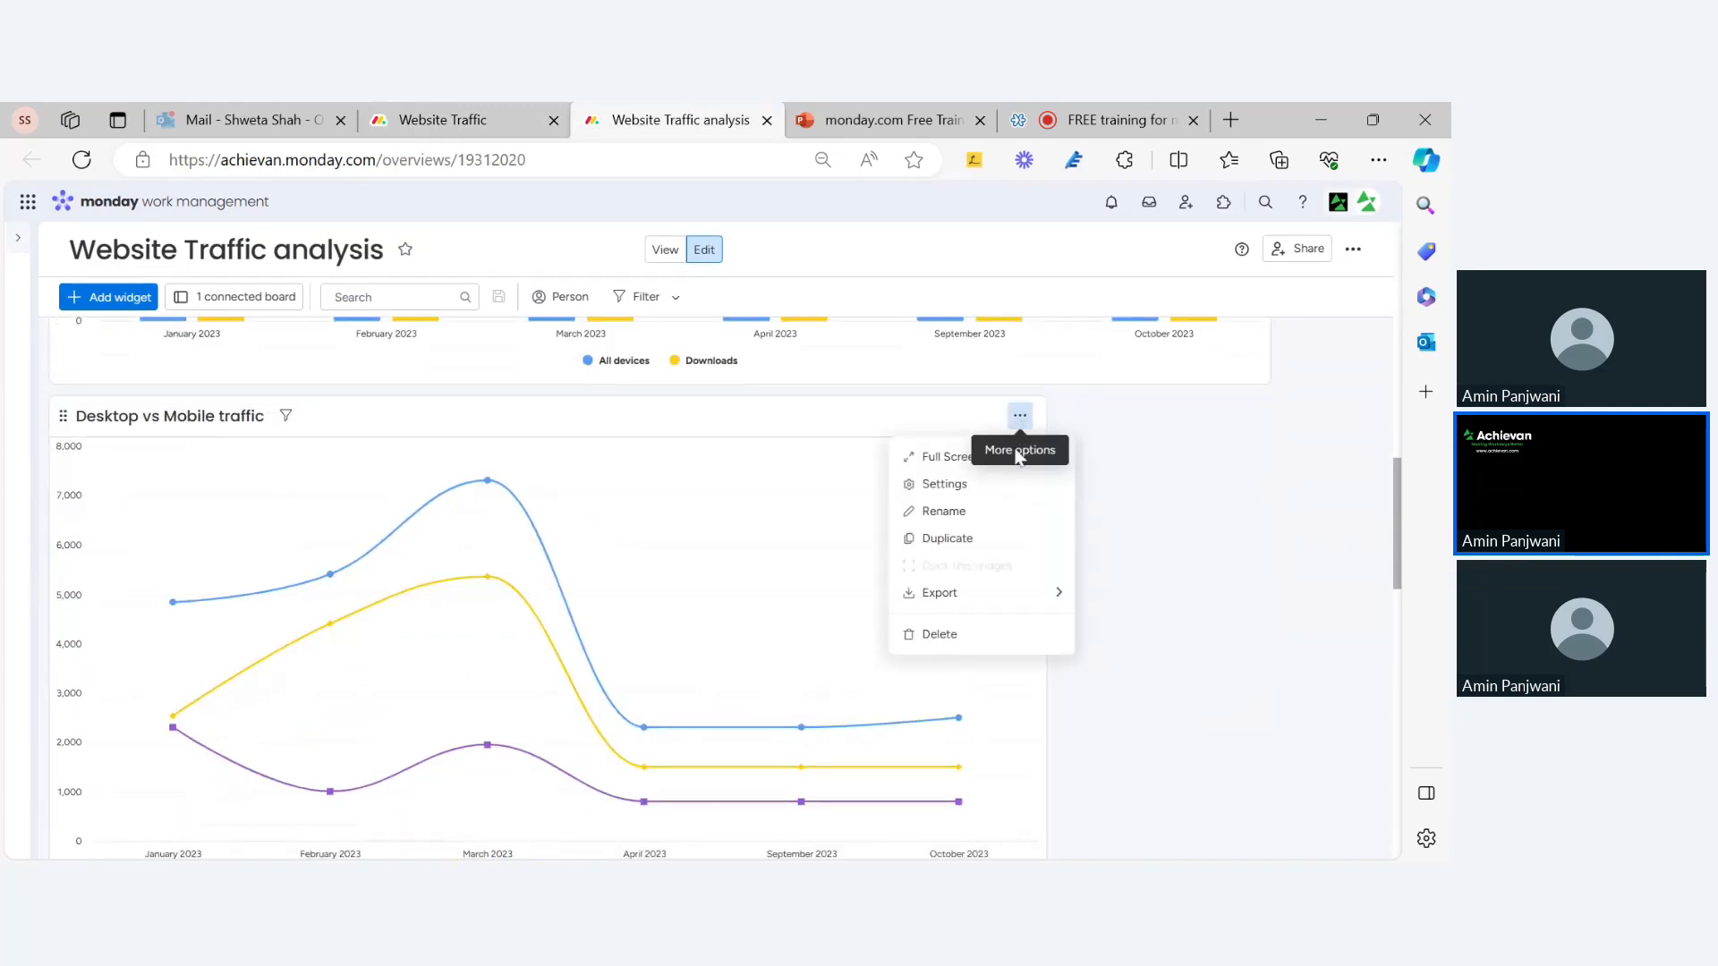
pyautogui.click(975, 491)
pyautogui.scroll(-2, 1227, 594)
pyautogui.scroll(1, 1231, 597)
pyautogui.scroll(1, 1231, 597)
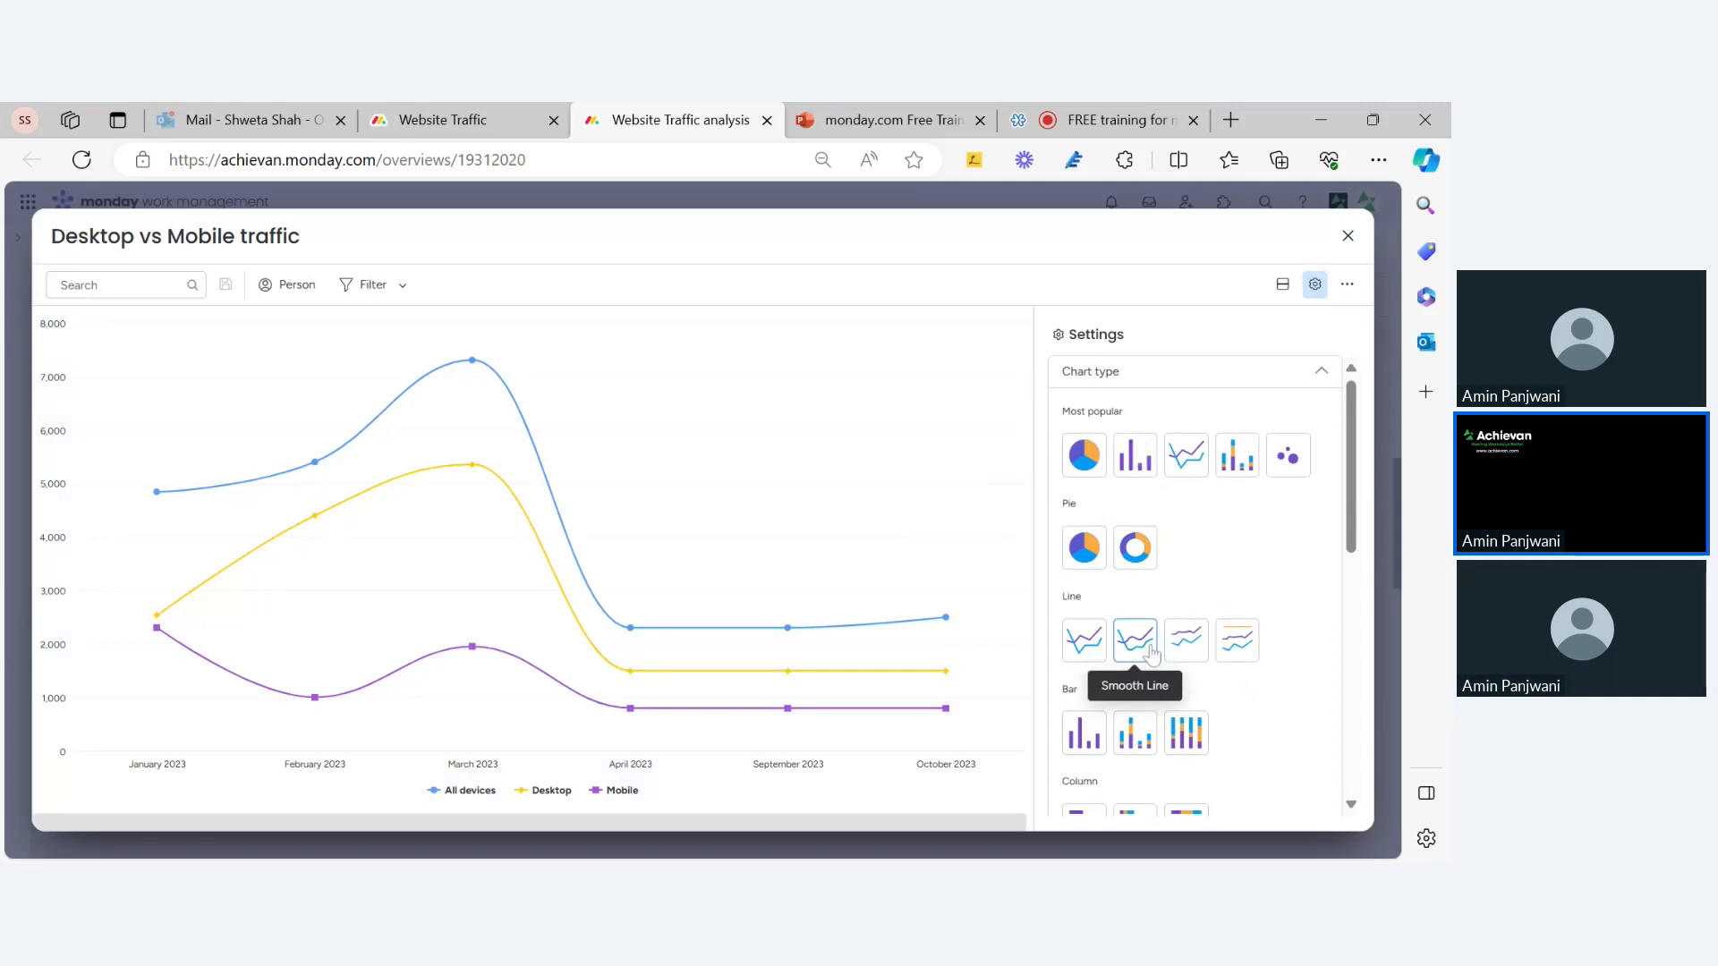
pyautogui.click(1094, 641)
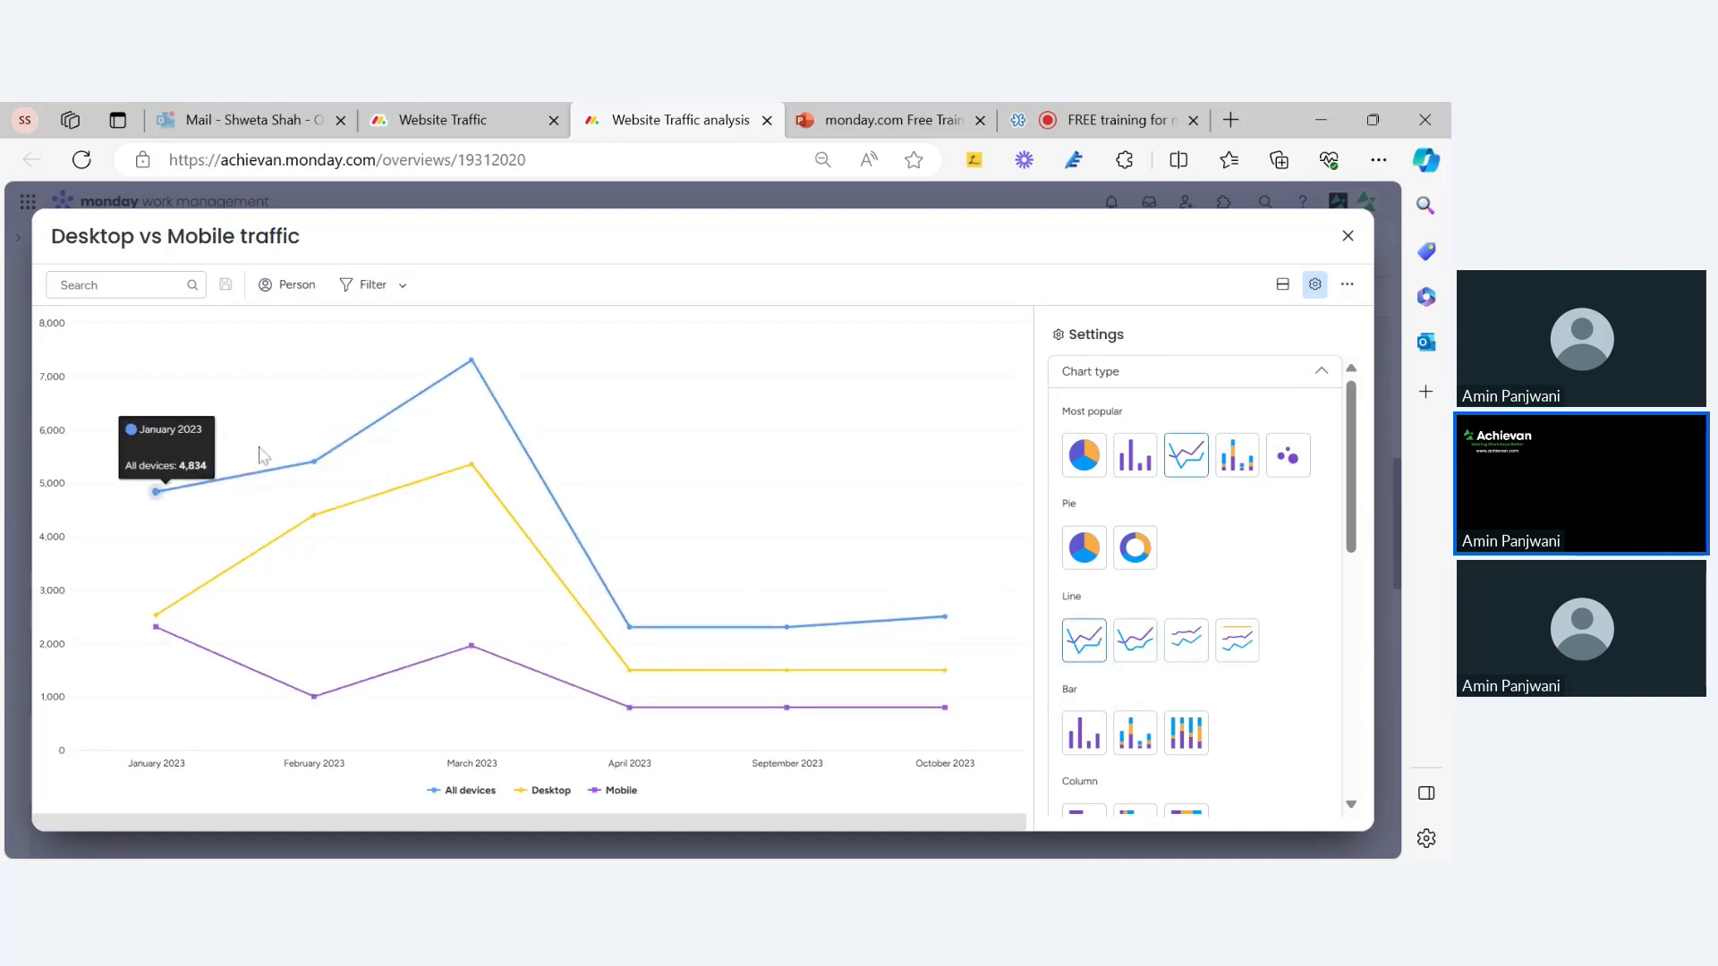
pyautogui.click(1135, 657)
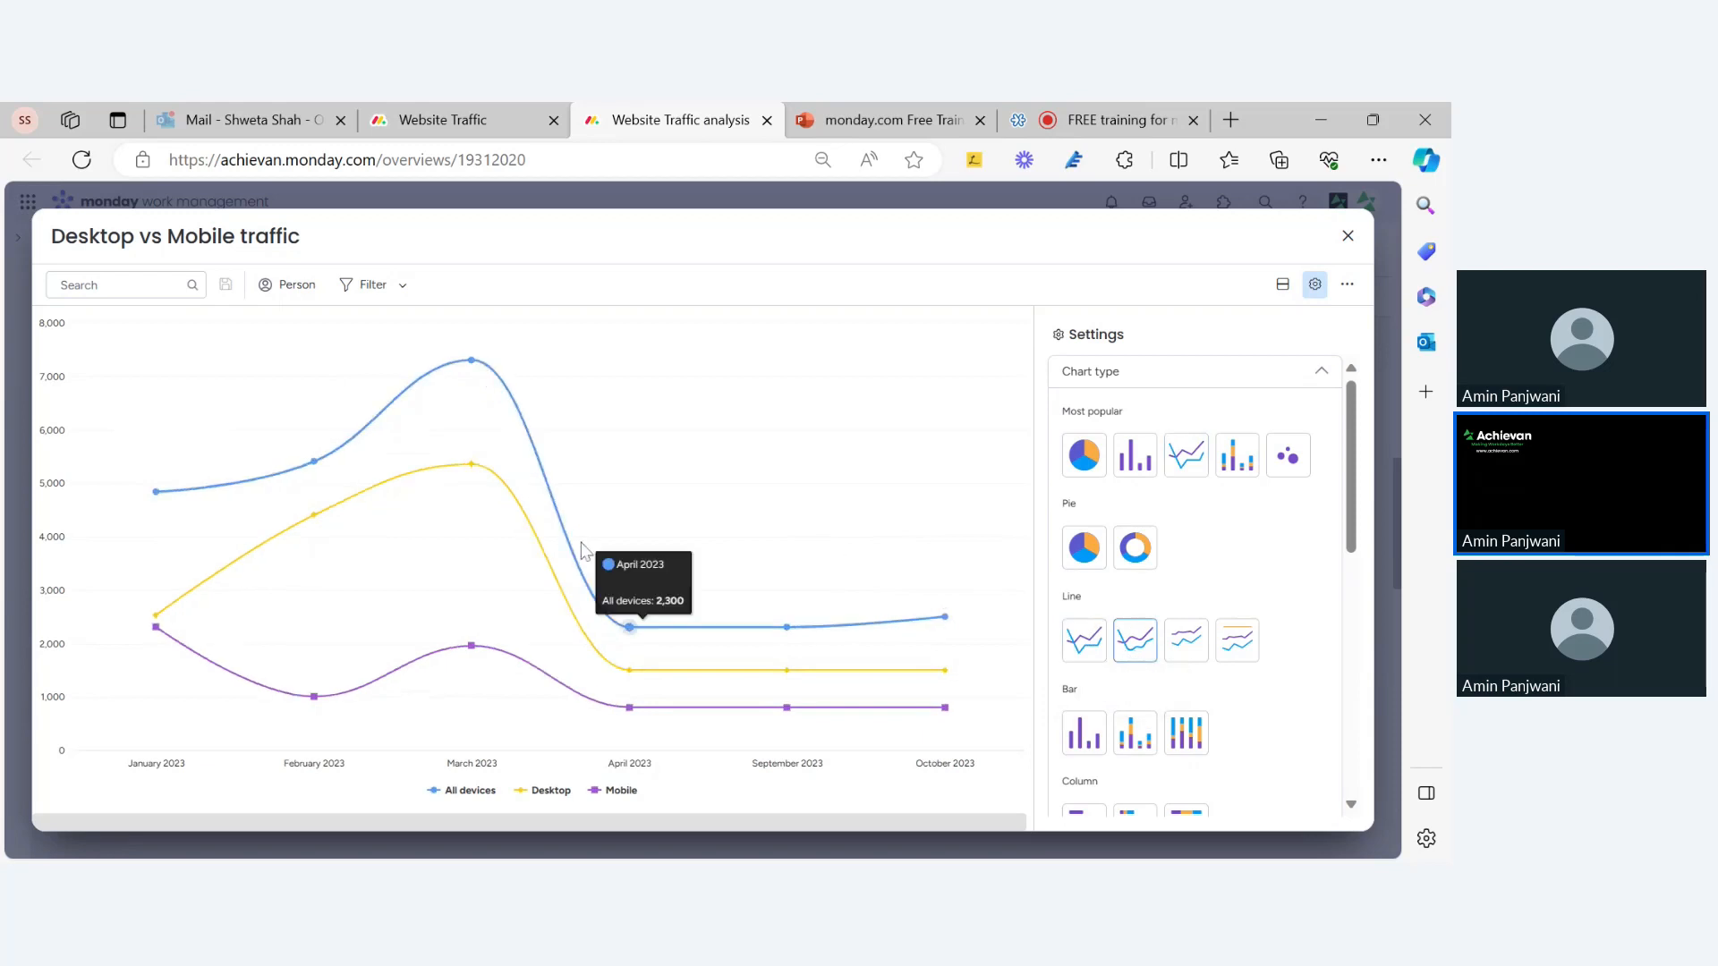
# Open the Y axis settings and examine the selected columns alongside the Mobile line's monthly points
pyautogui.scroll(-3, 1348, 688)
pyautogui.scroll(-5, 1324, 671)
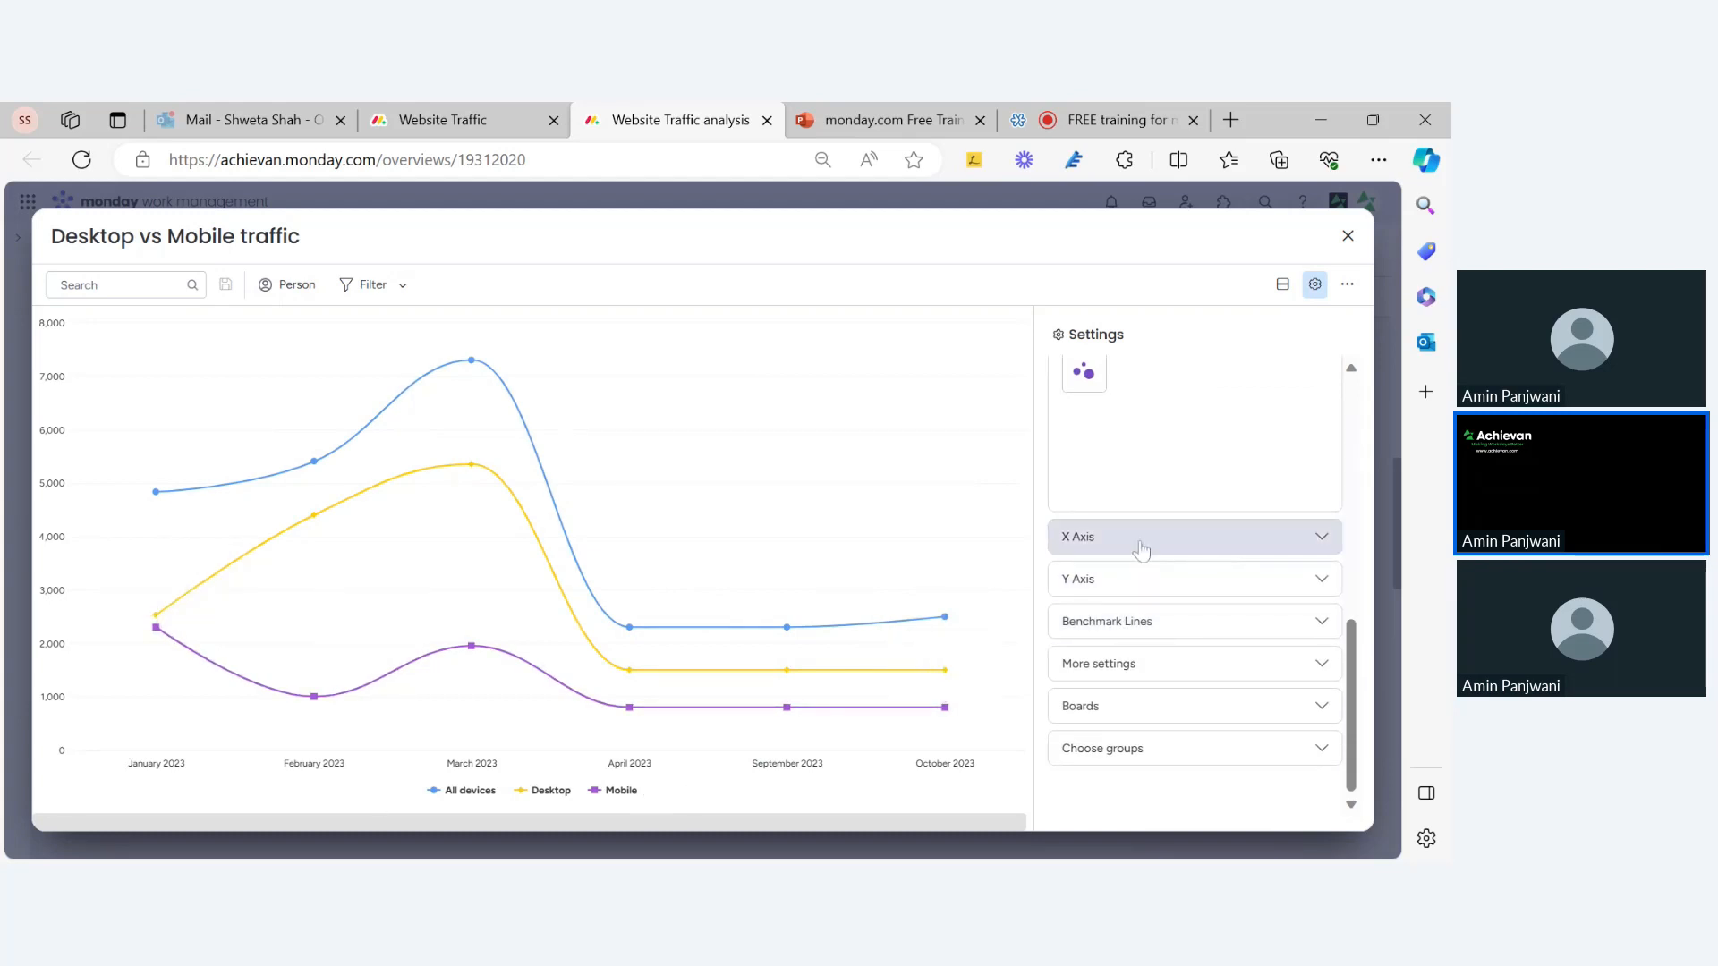
pyautogui.click(1154, 580)
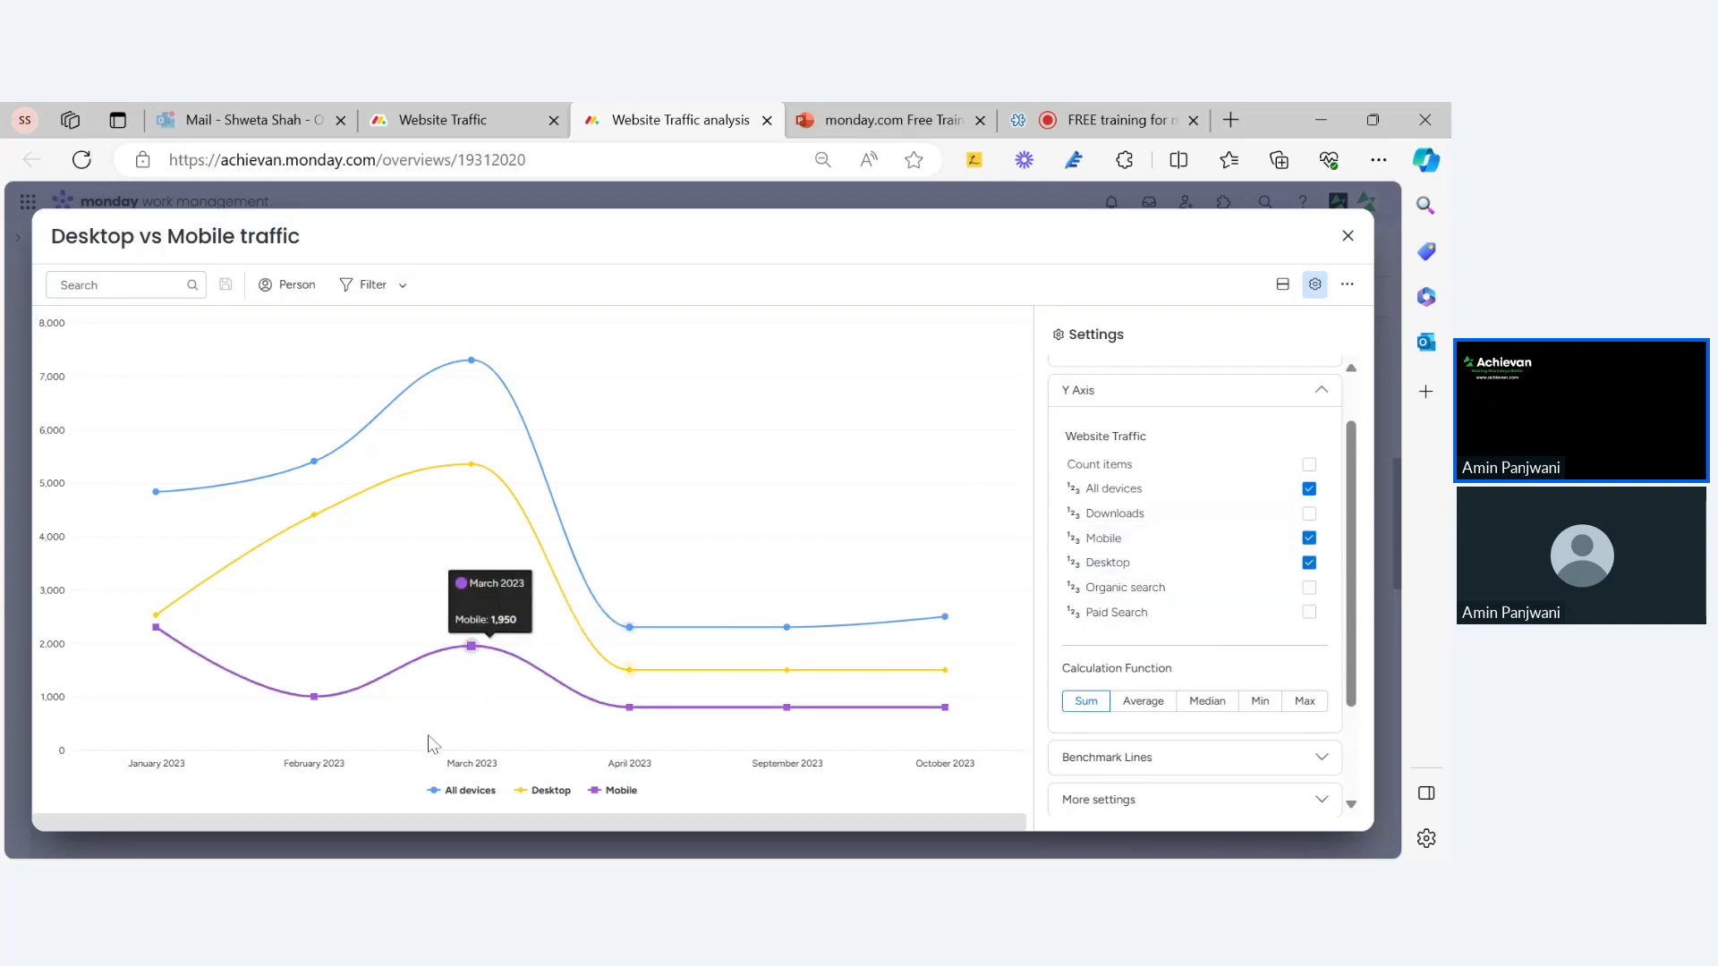
pyautogui.moveTo(375, 706)
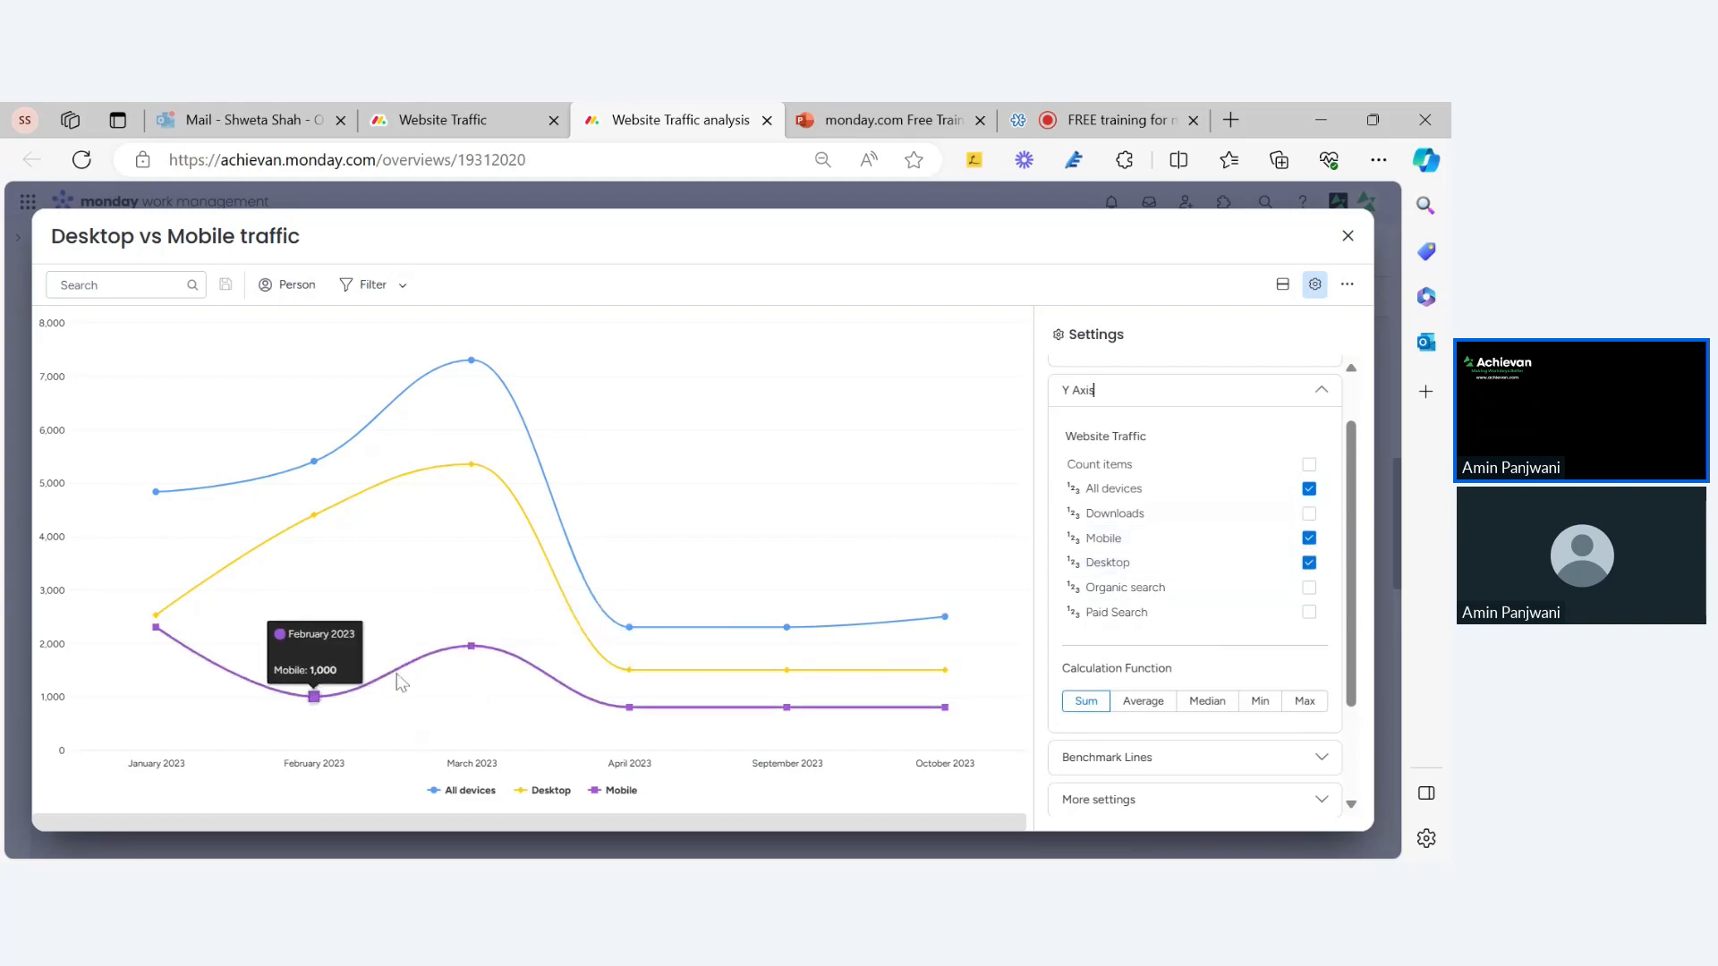
pyautogui.moveTo(947, 714)
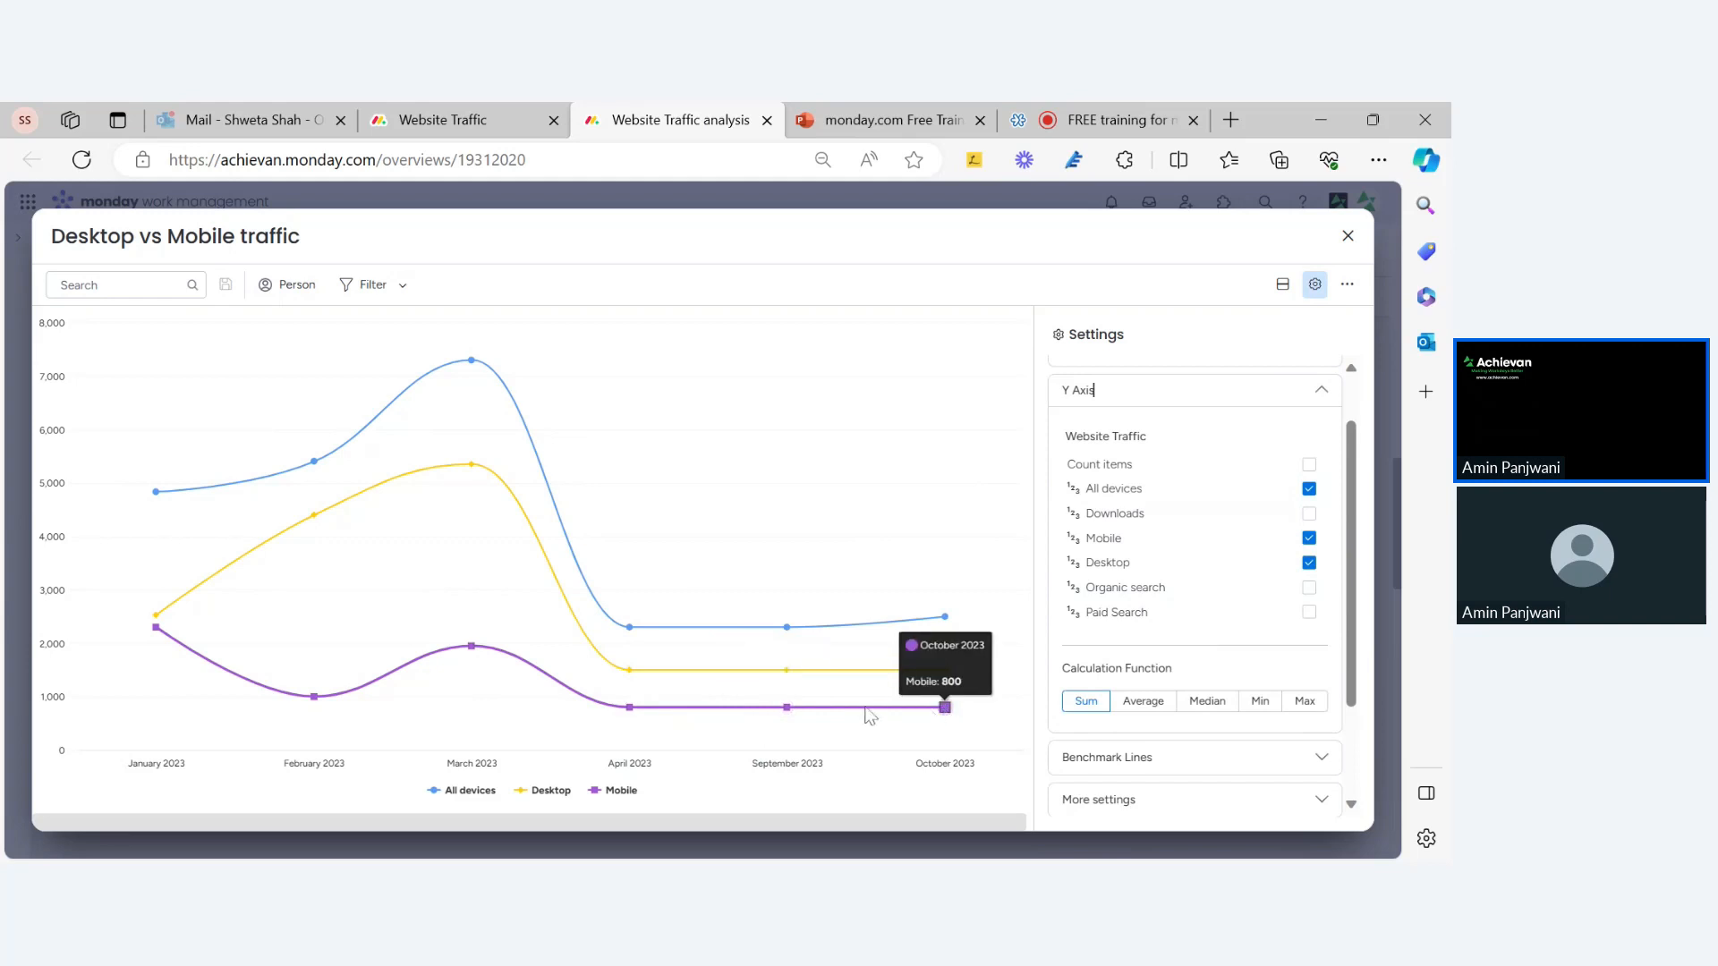
pyautogui.moveTo(148, 564)
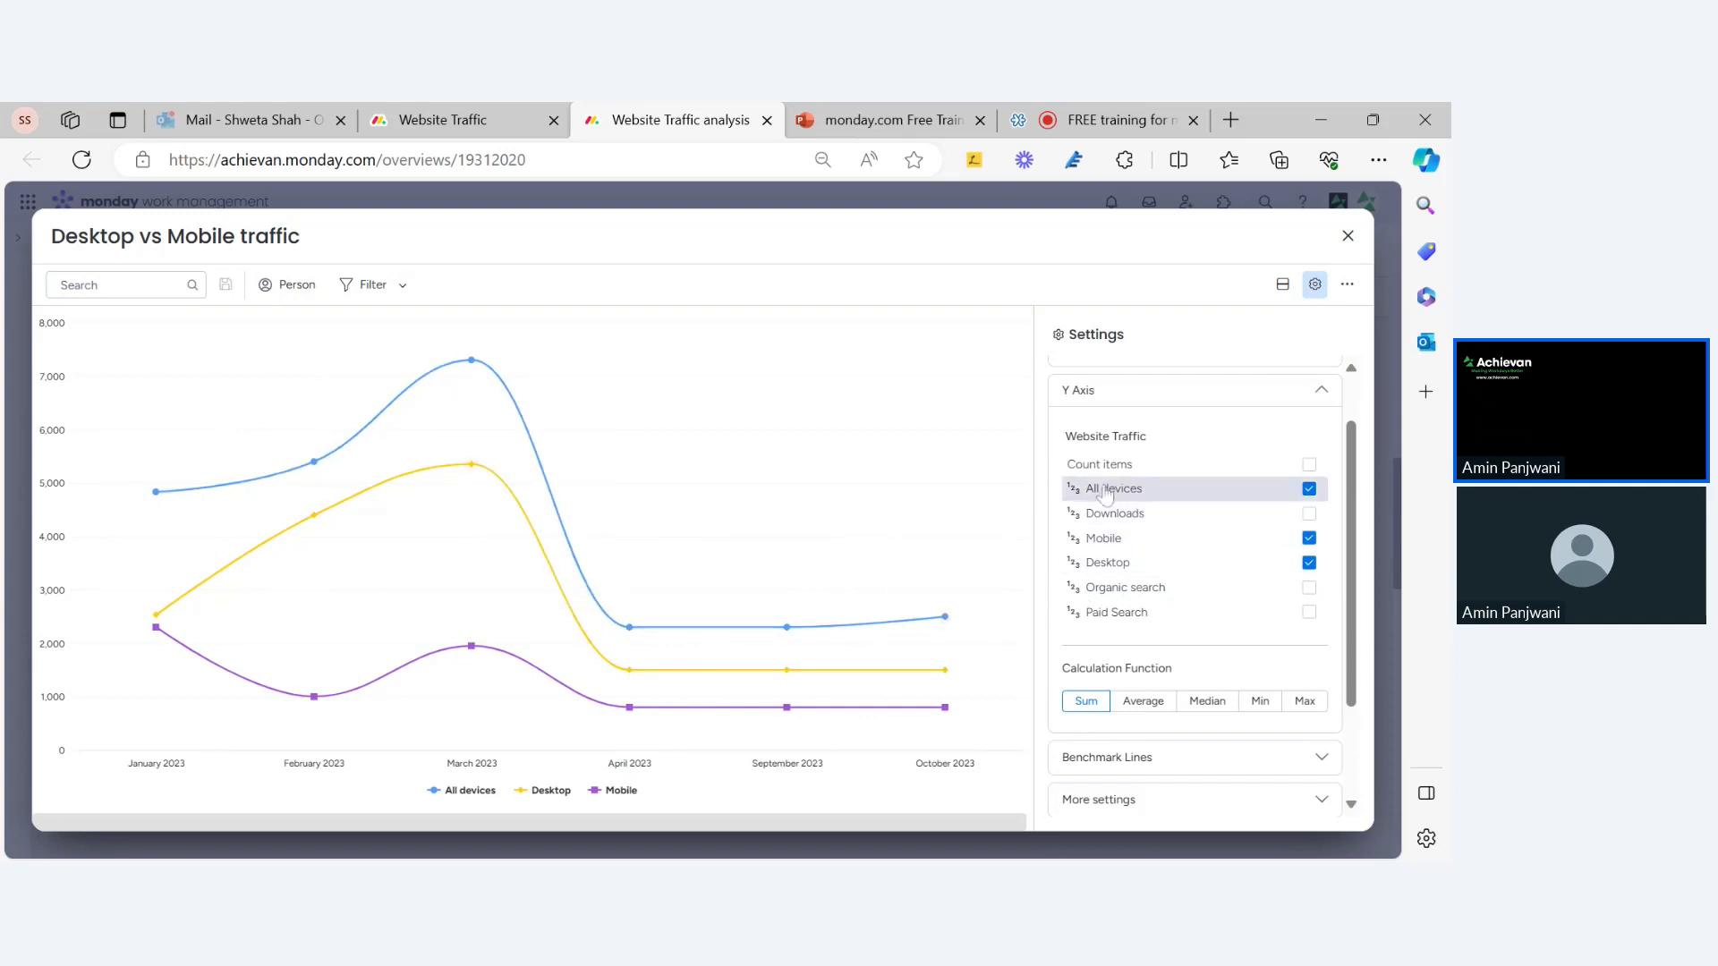
# Try the chart without All devices to compare only Desktop and Mobile, restore All devices on the Y axis, and close the settings
pyautogui.click(1309, 491)
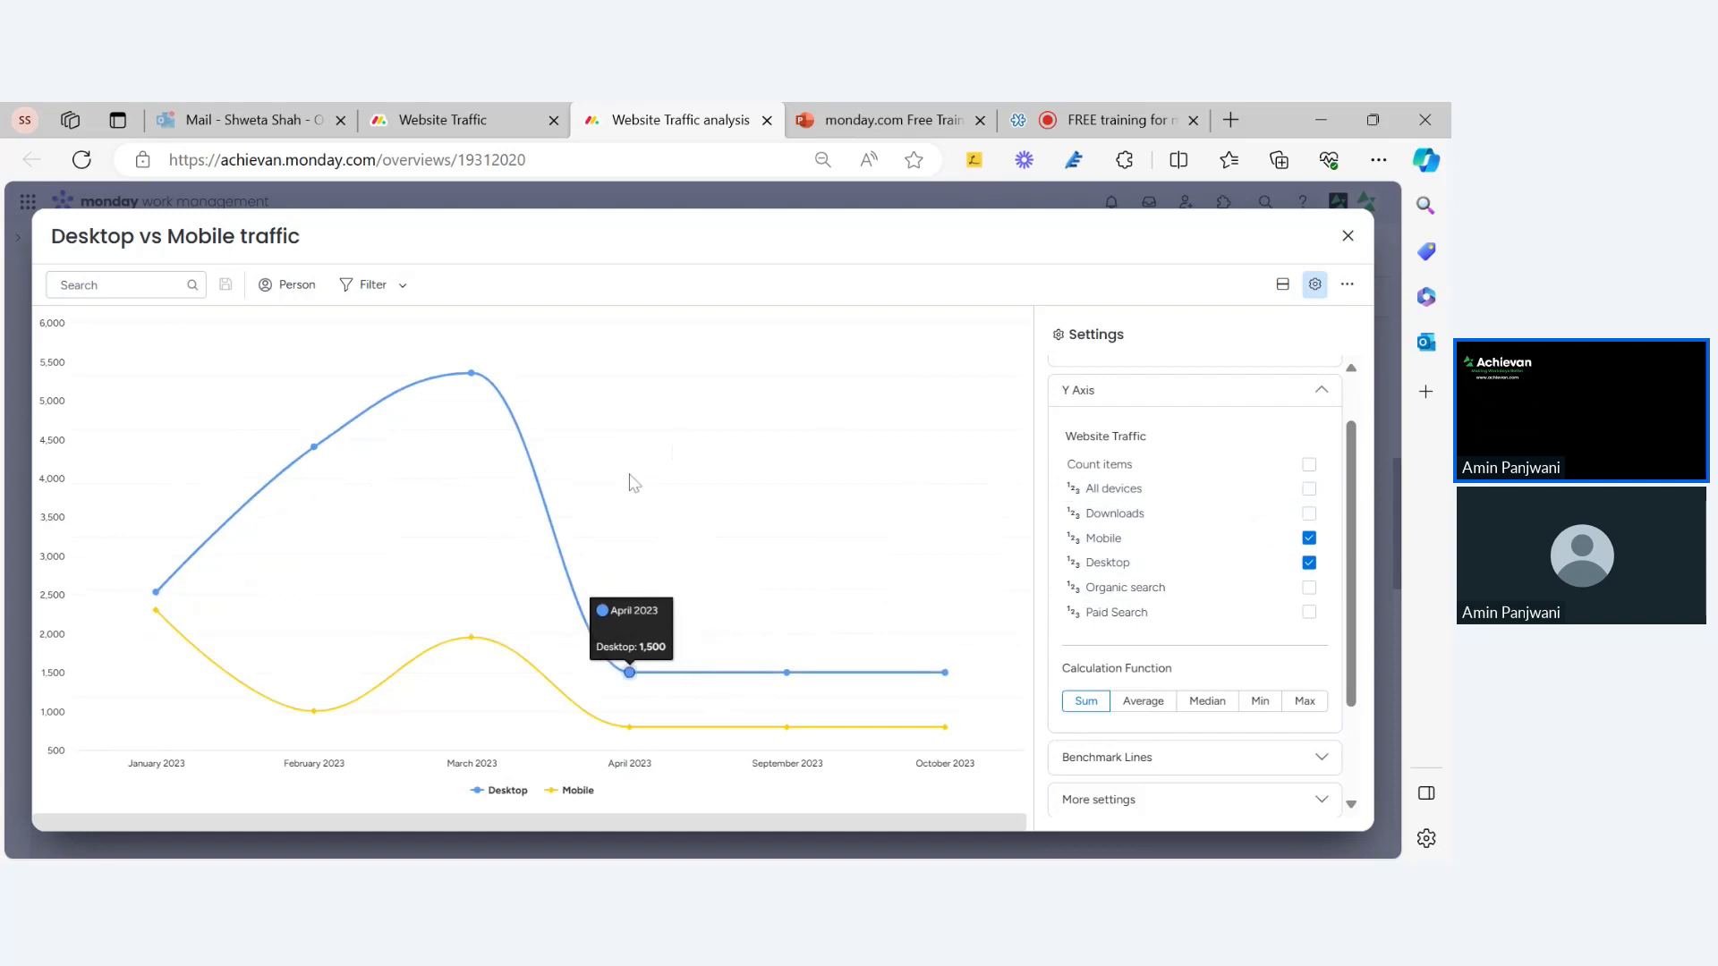
pyautogui.moveTo(157, 605)
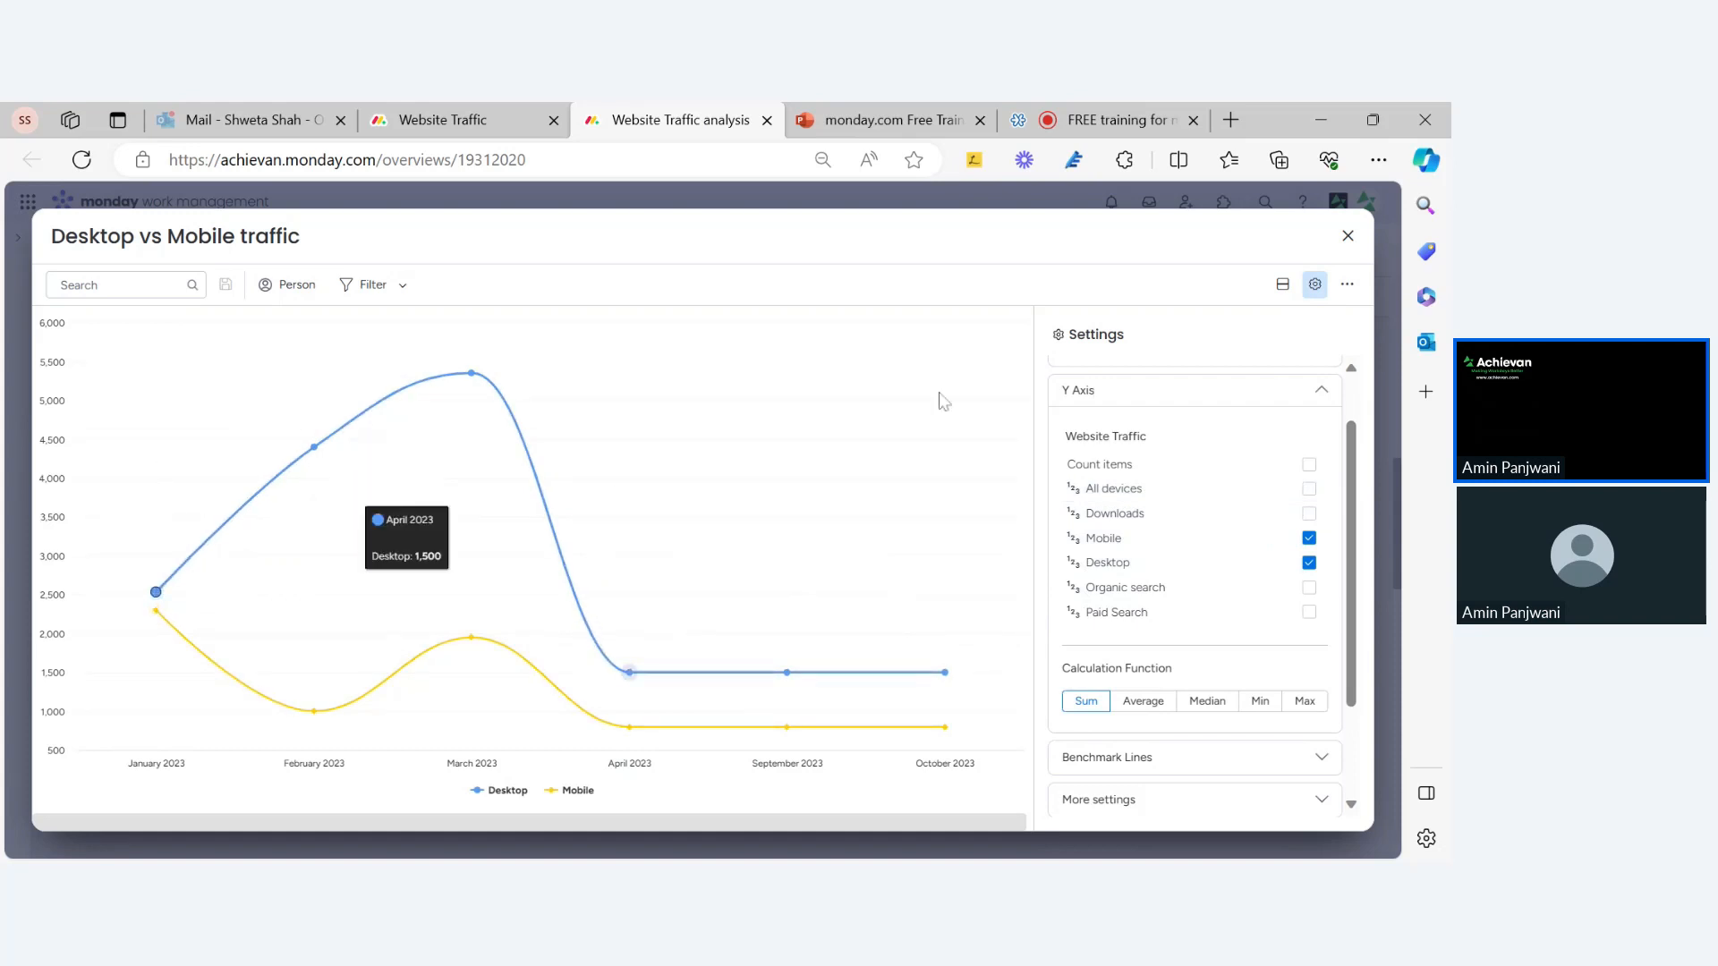
pyautogui.click(1309, 490)
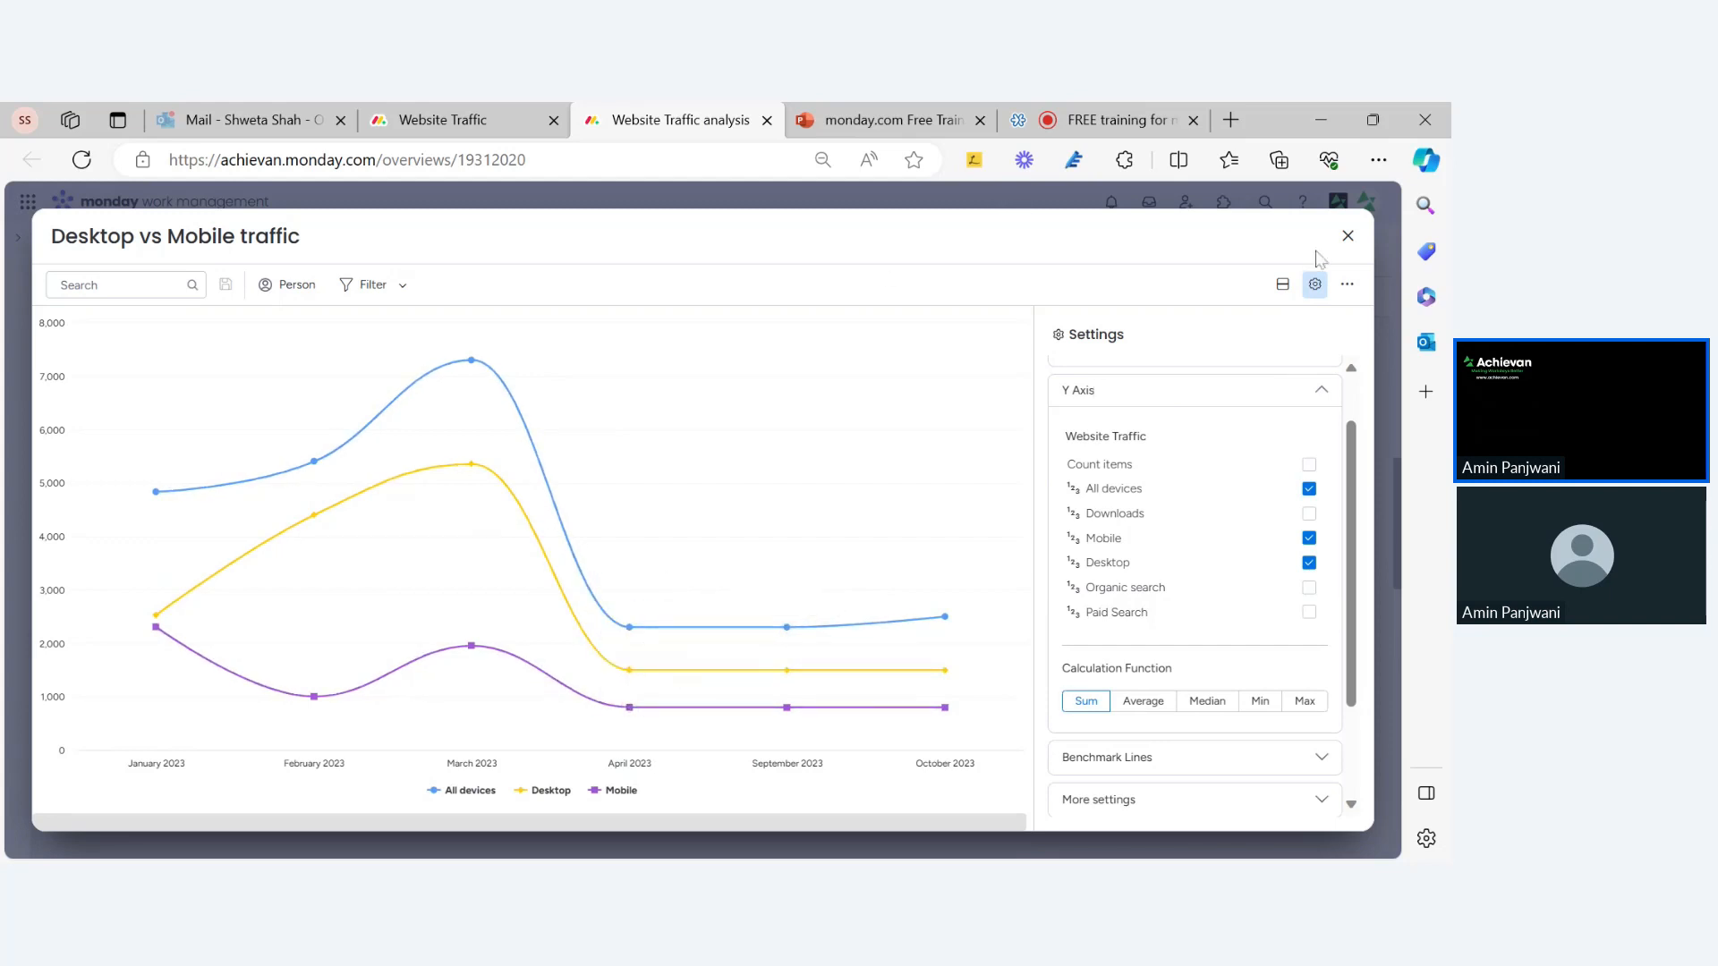
pyautogui.click(1348, 236)
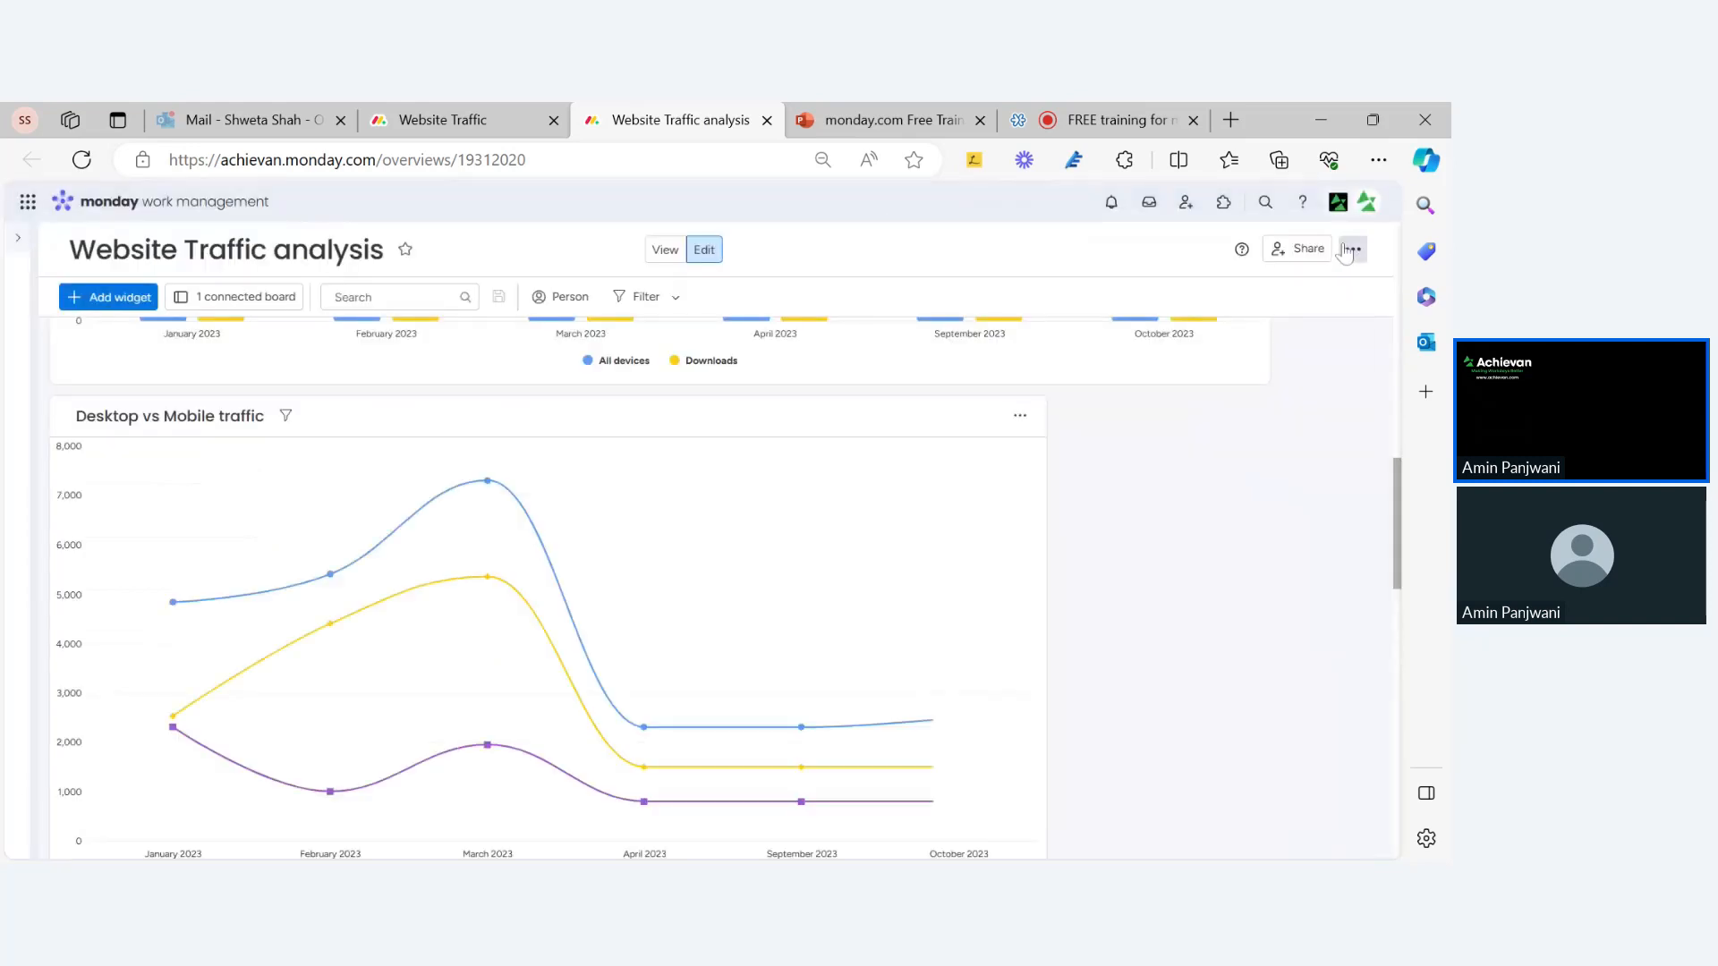
pyautogui.scroll(-5, 1244, 370)
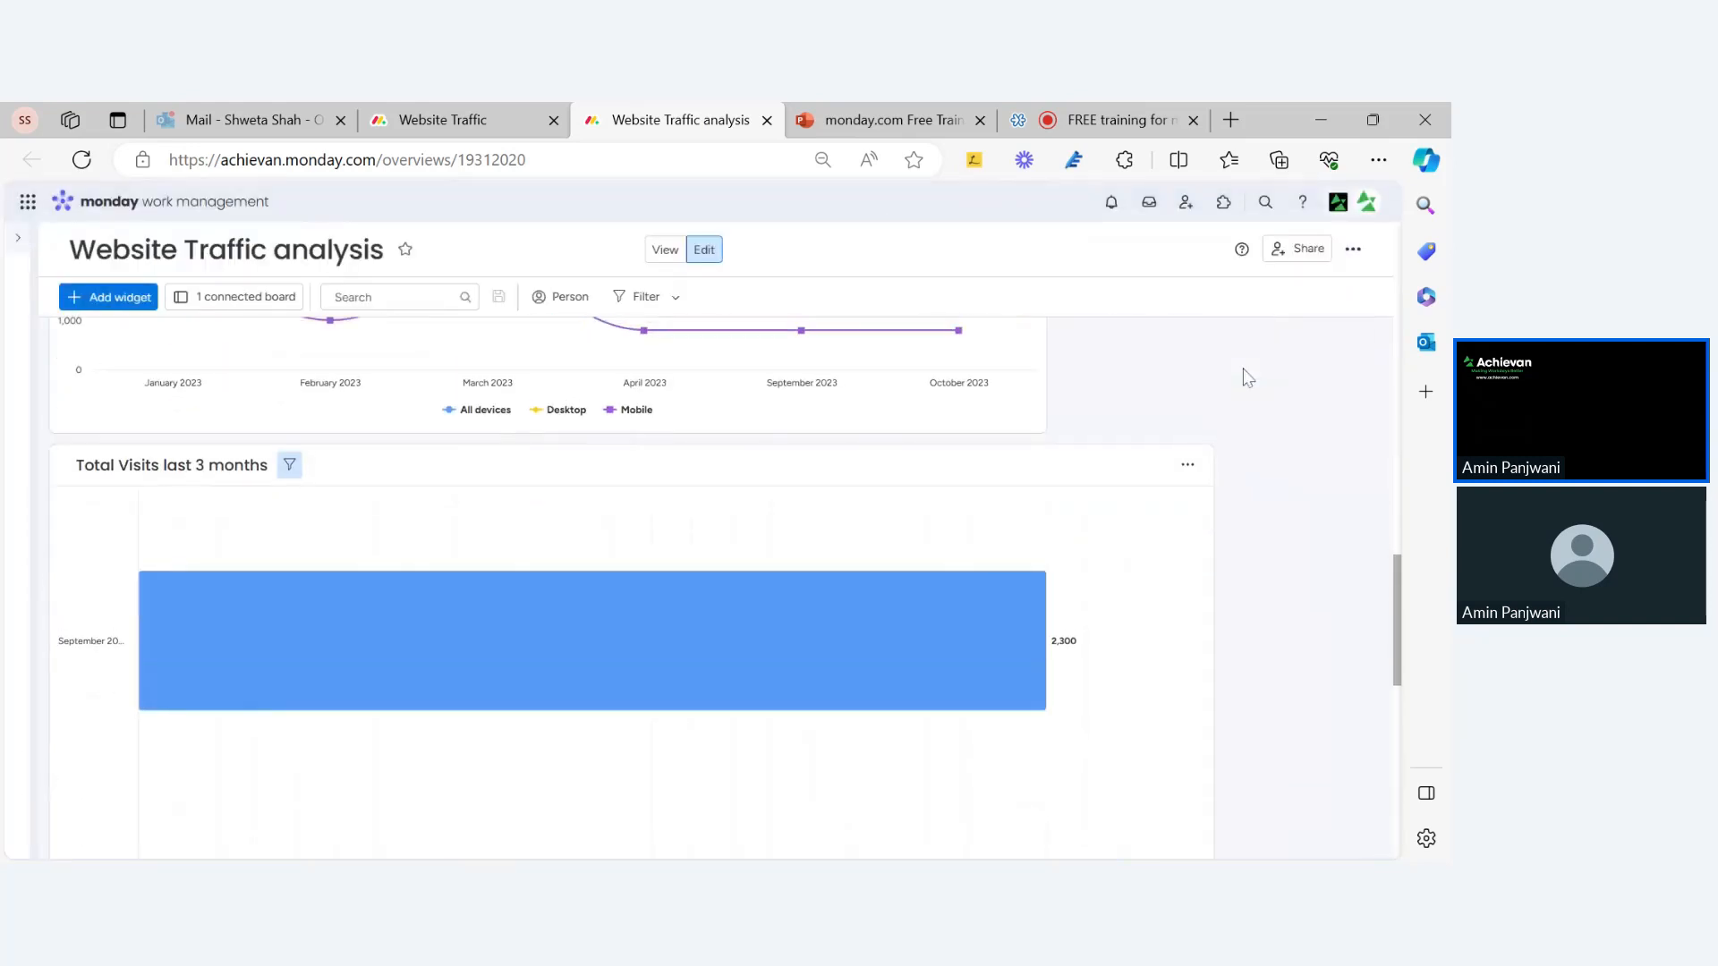
pyautogui.scroll(4, 1244, 369)
pyautogui.scroll(-5, 1244, 372)
pyautogui.scroll(6, 1244, 373)
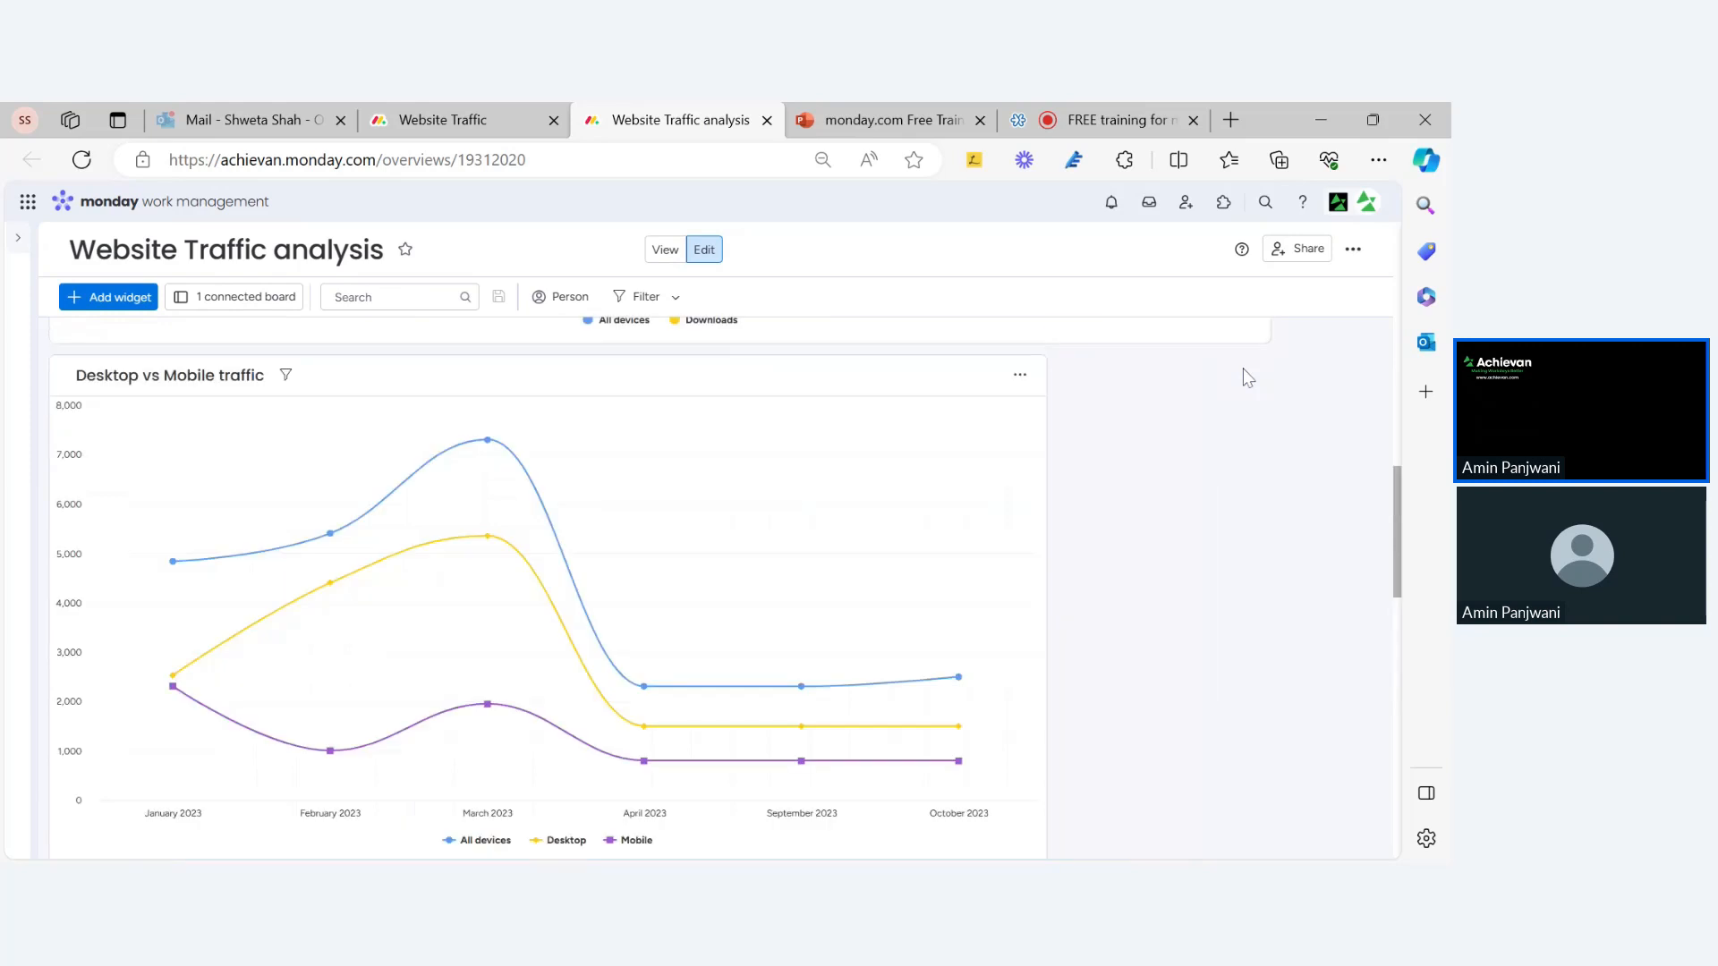
# Review the Website Traffic board's monthly groups from Jan 2023 to Oct 2023, including their dates and column values
pyautogui.click(519, 120)
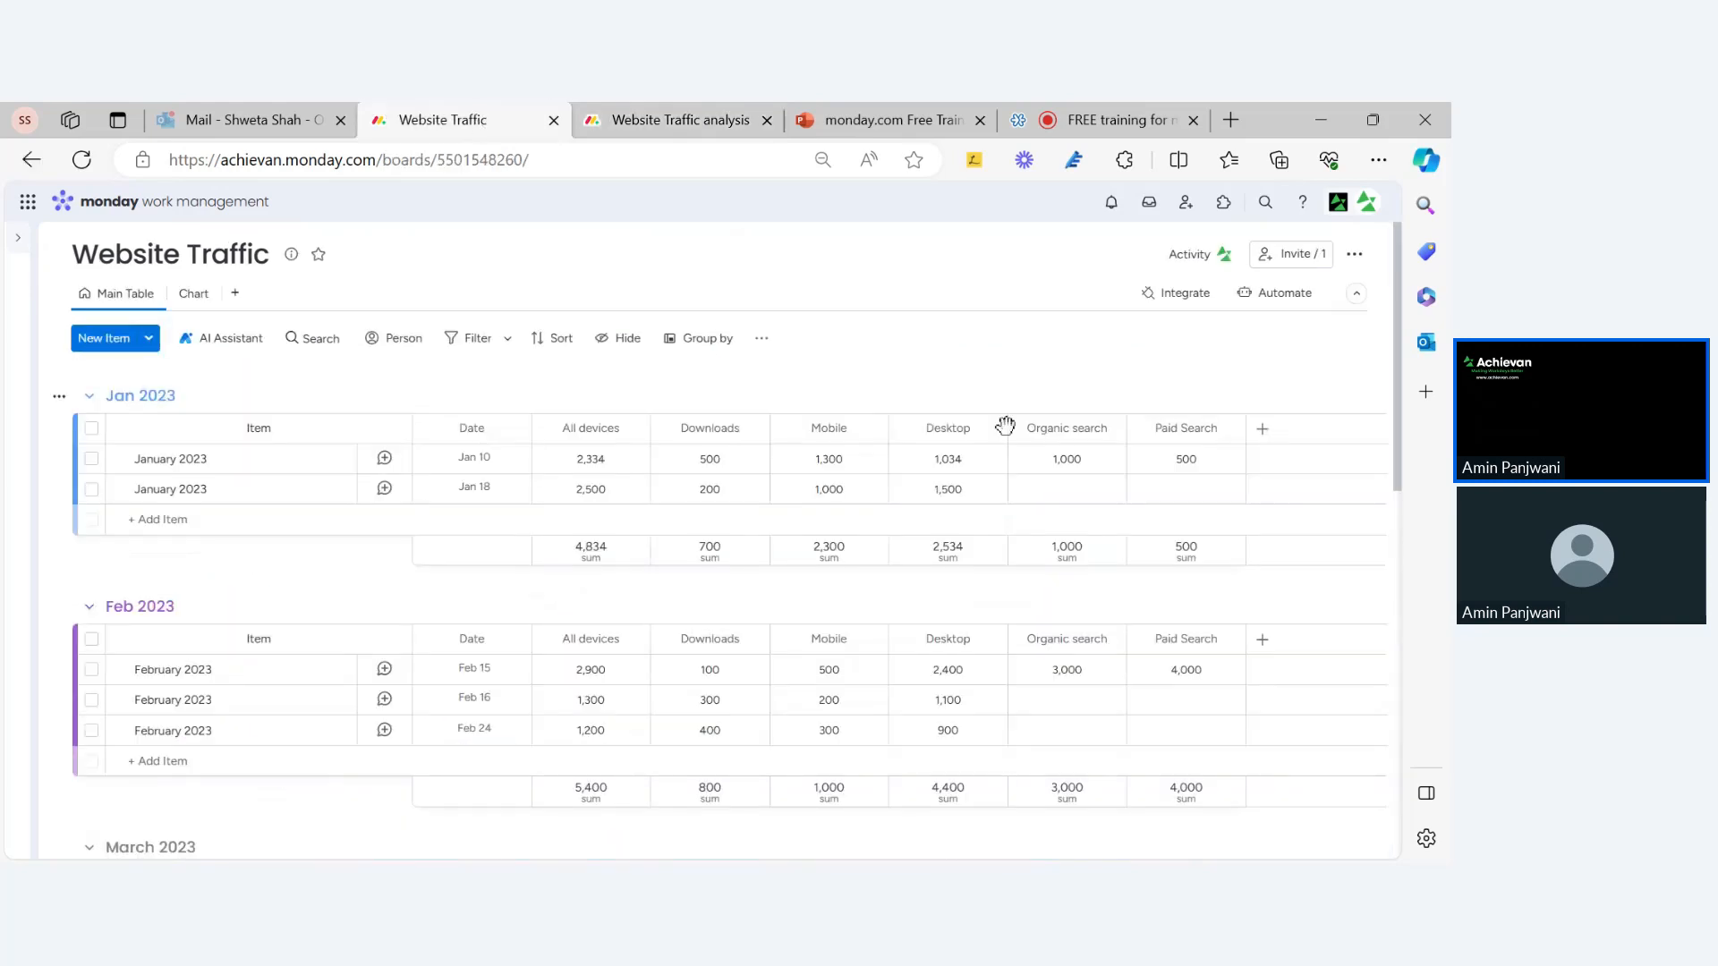
pyautogui.scroll(-4, 1099, 462)
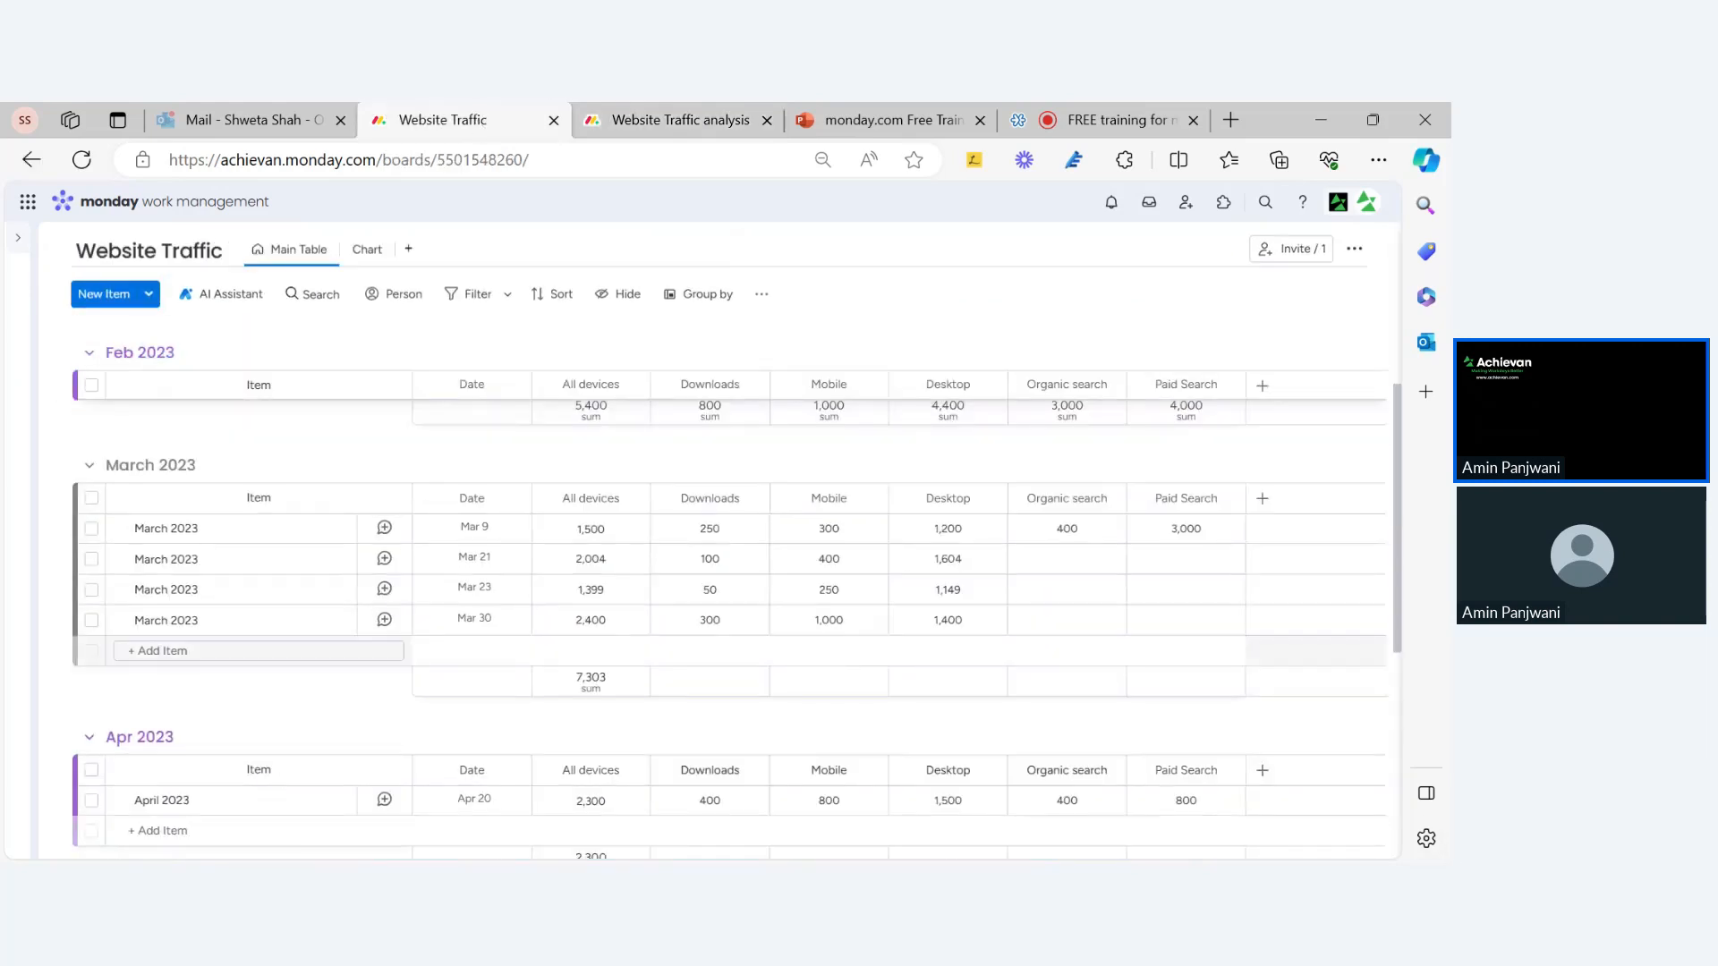
pyautogui.scroll(5, 202, 486)
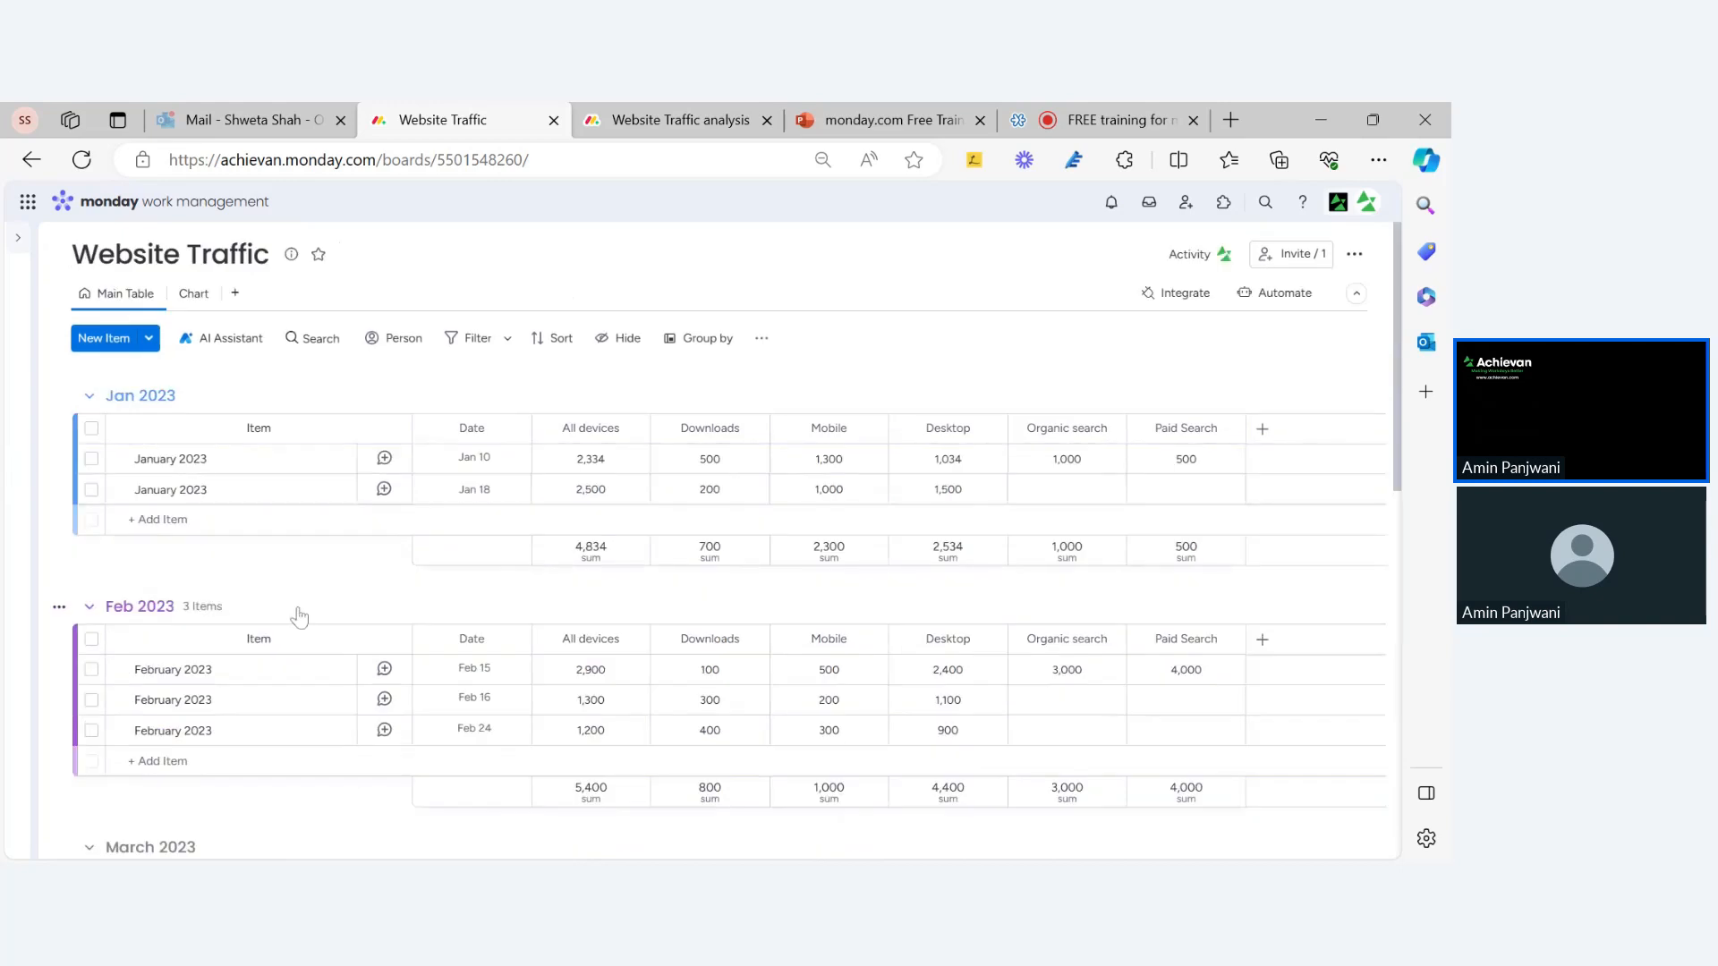
pyautogui.scroll(-10, 300, 609)
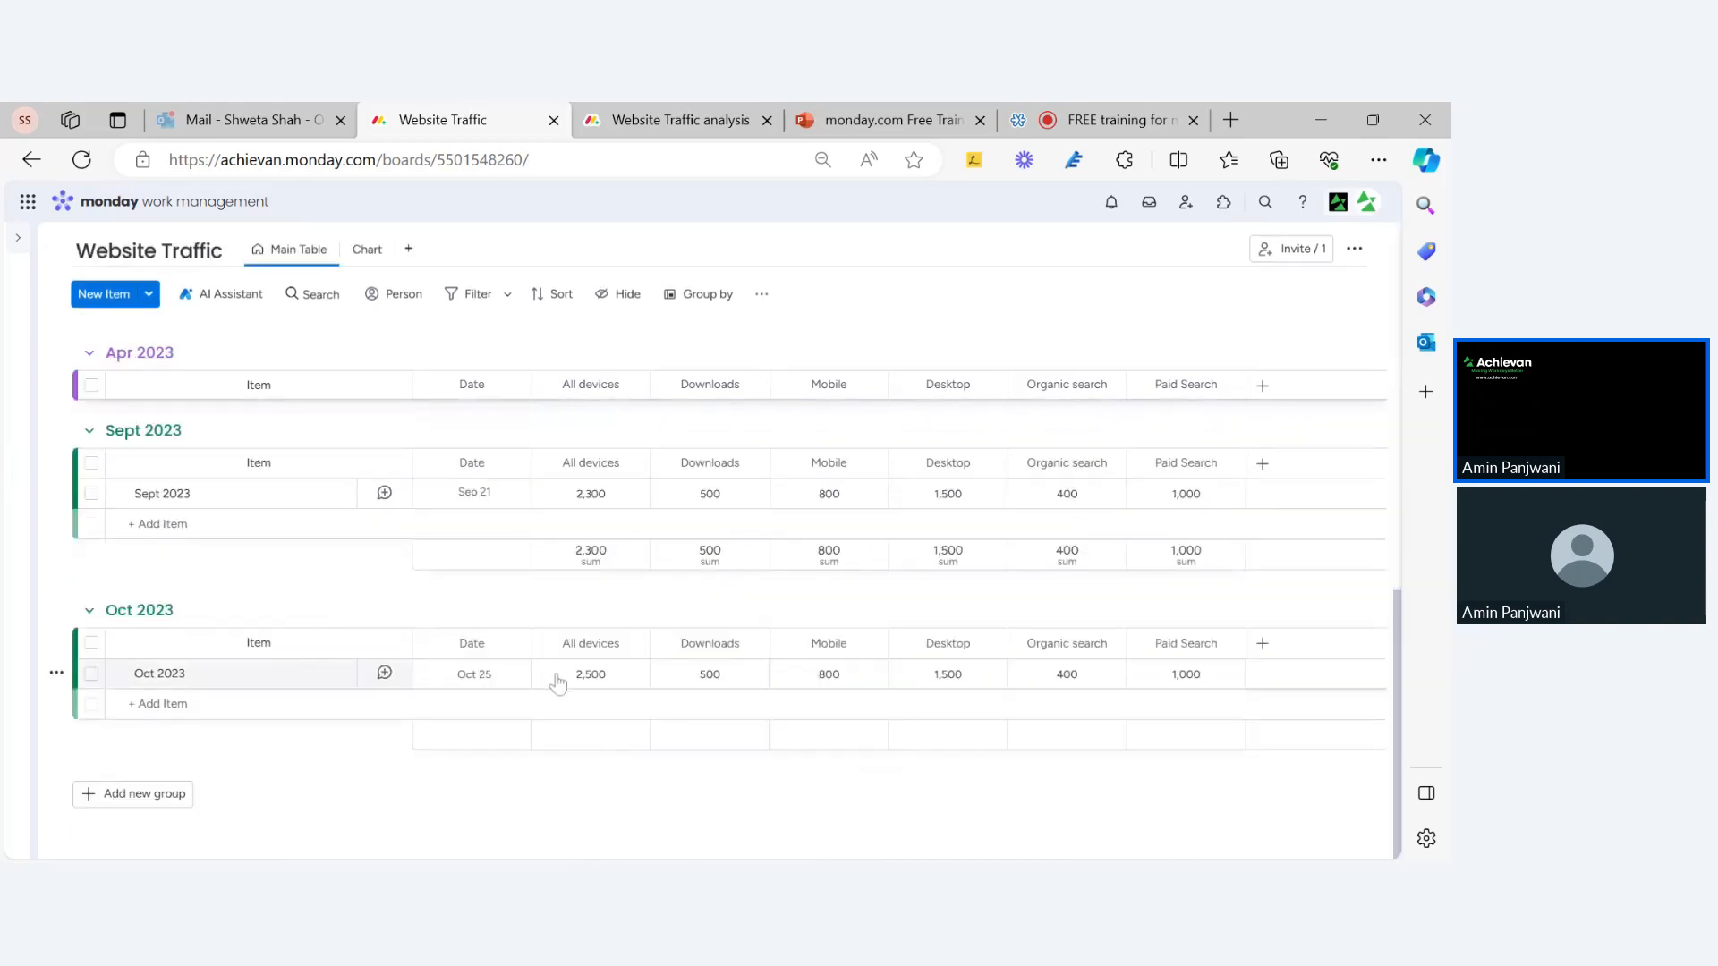
pyautogui.scroll(2, 556, 675)
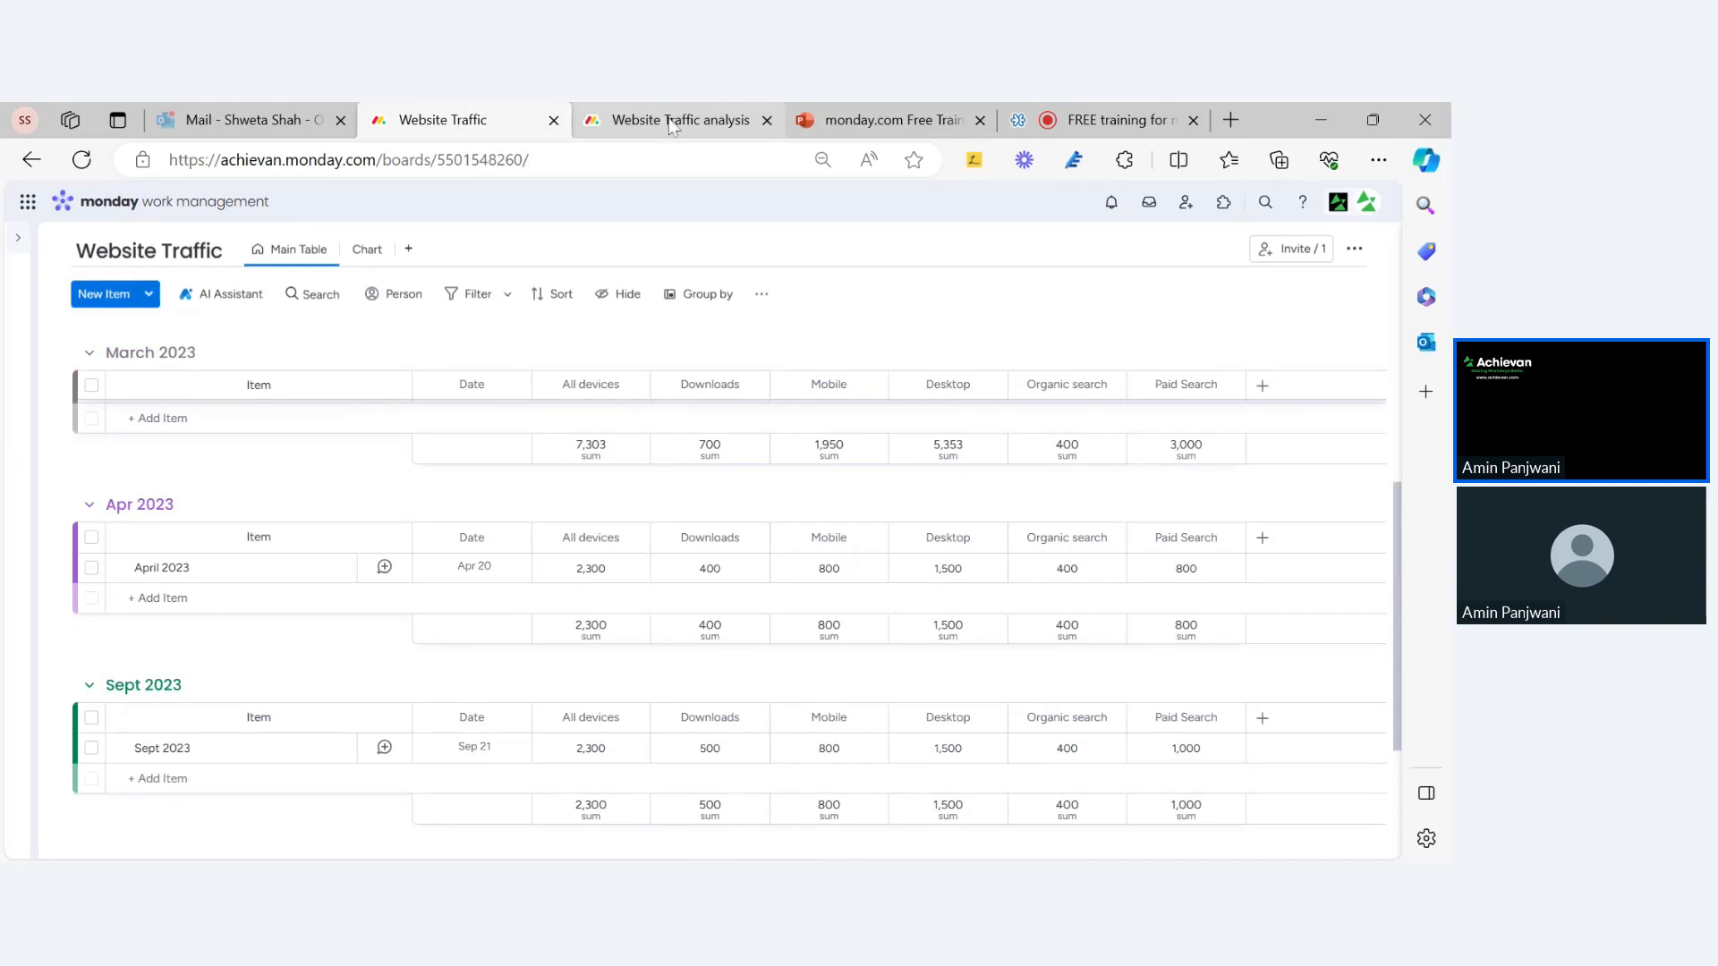
pyautogui.scroll(-3, 711, 448)
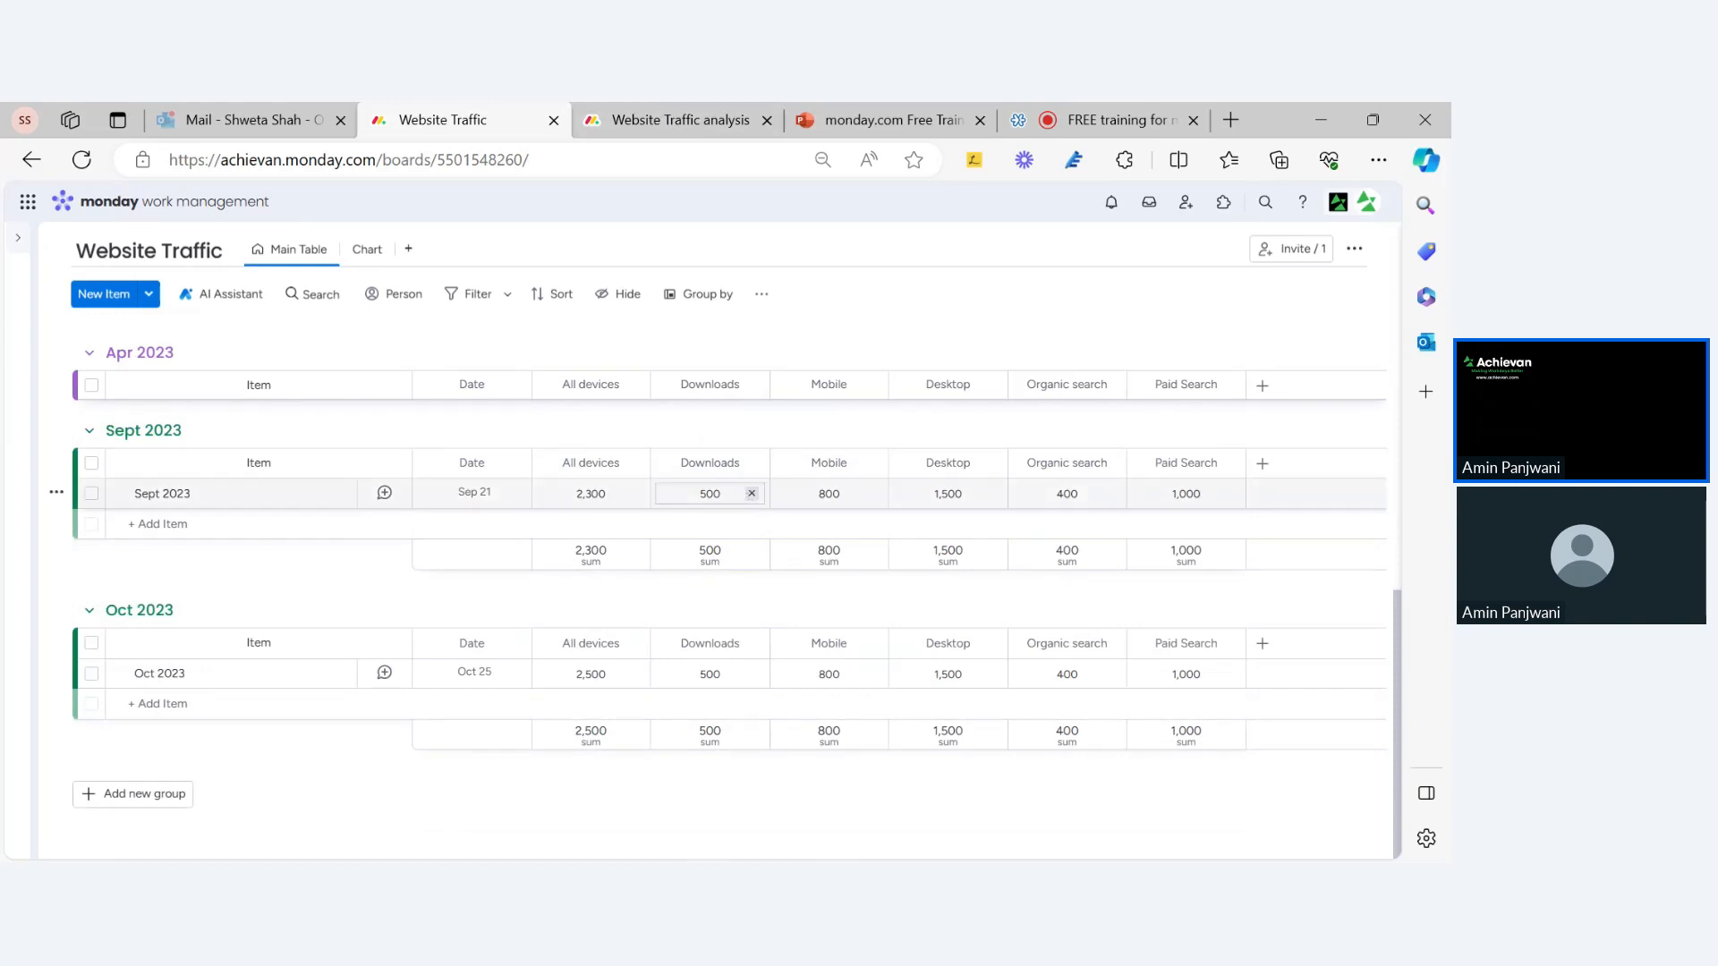
pyautogui.scroll(10, 727, 538)
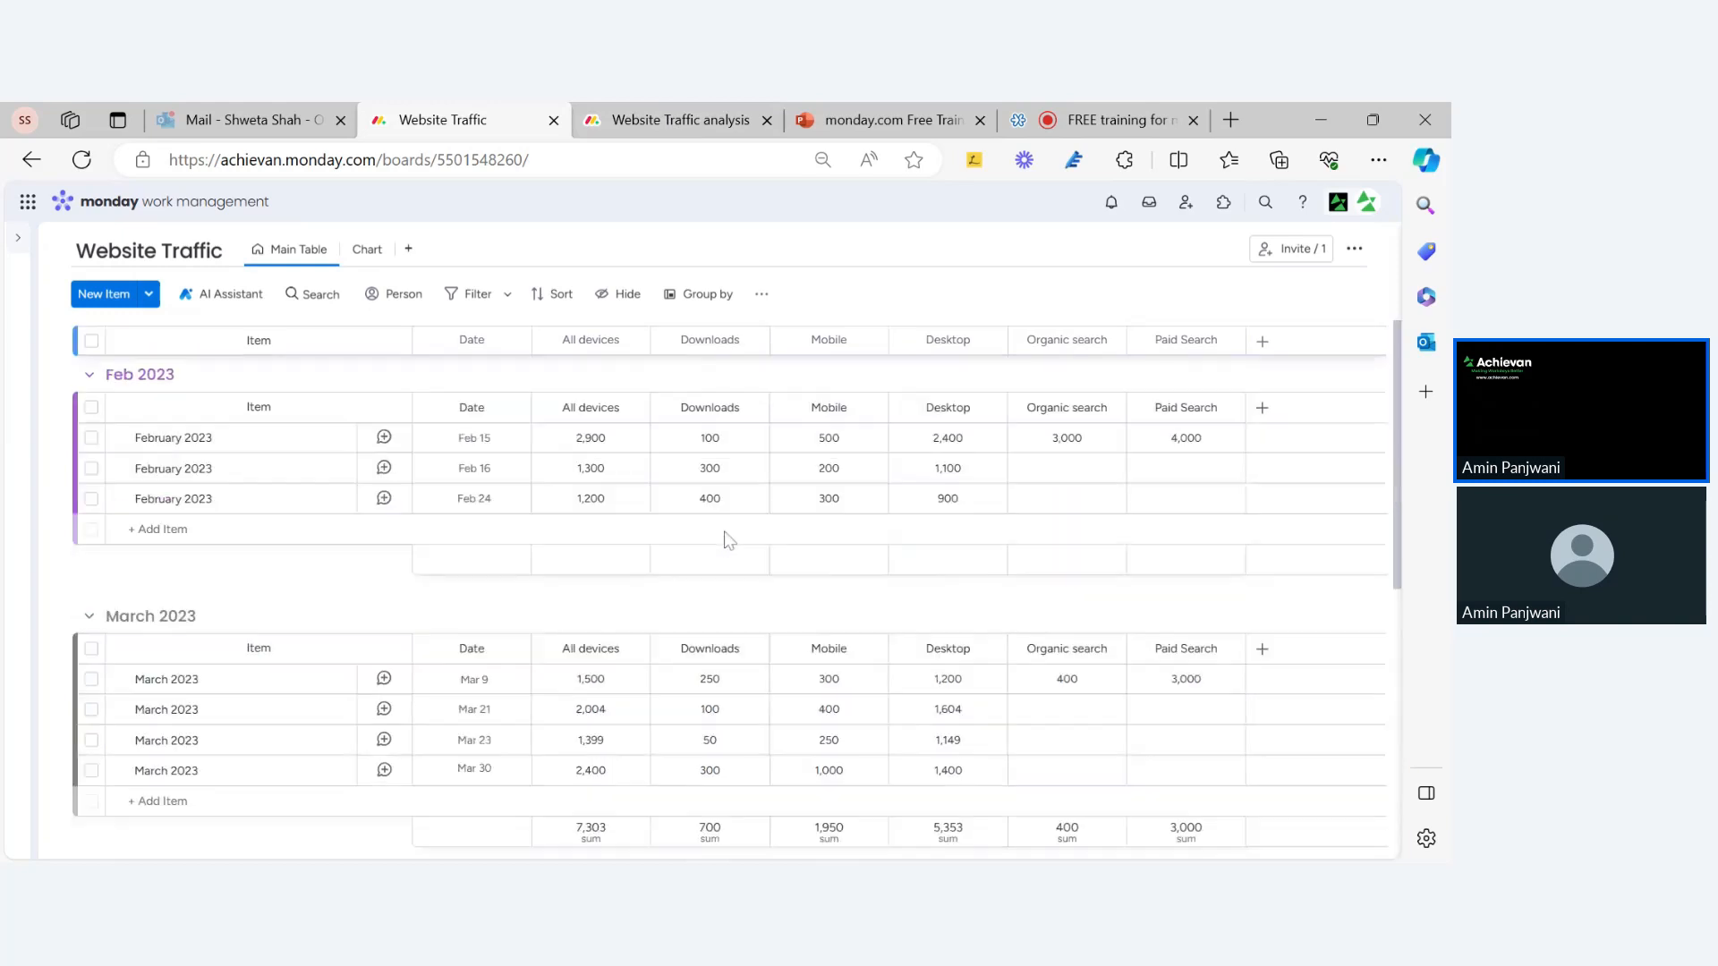
pyautogui.scroll(3, 190, 374)
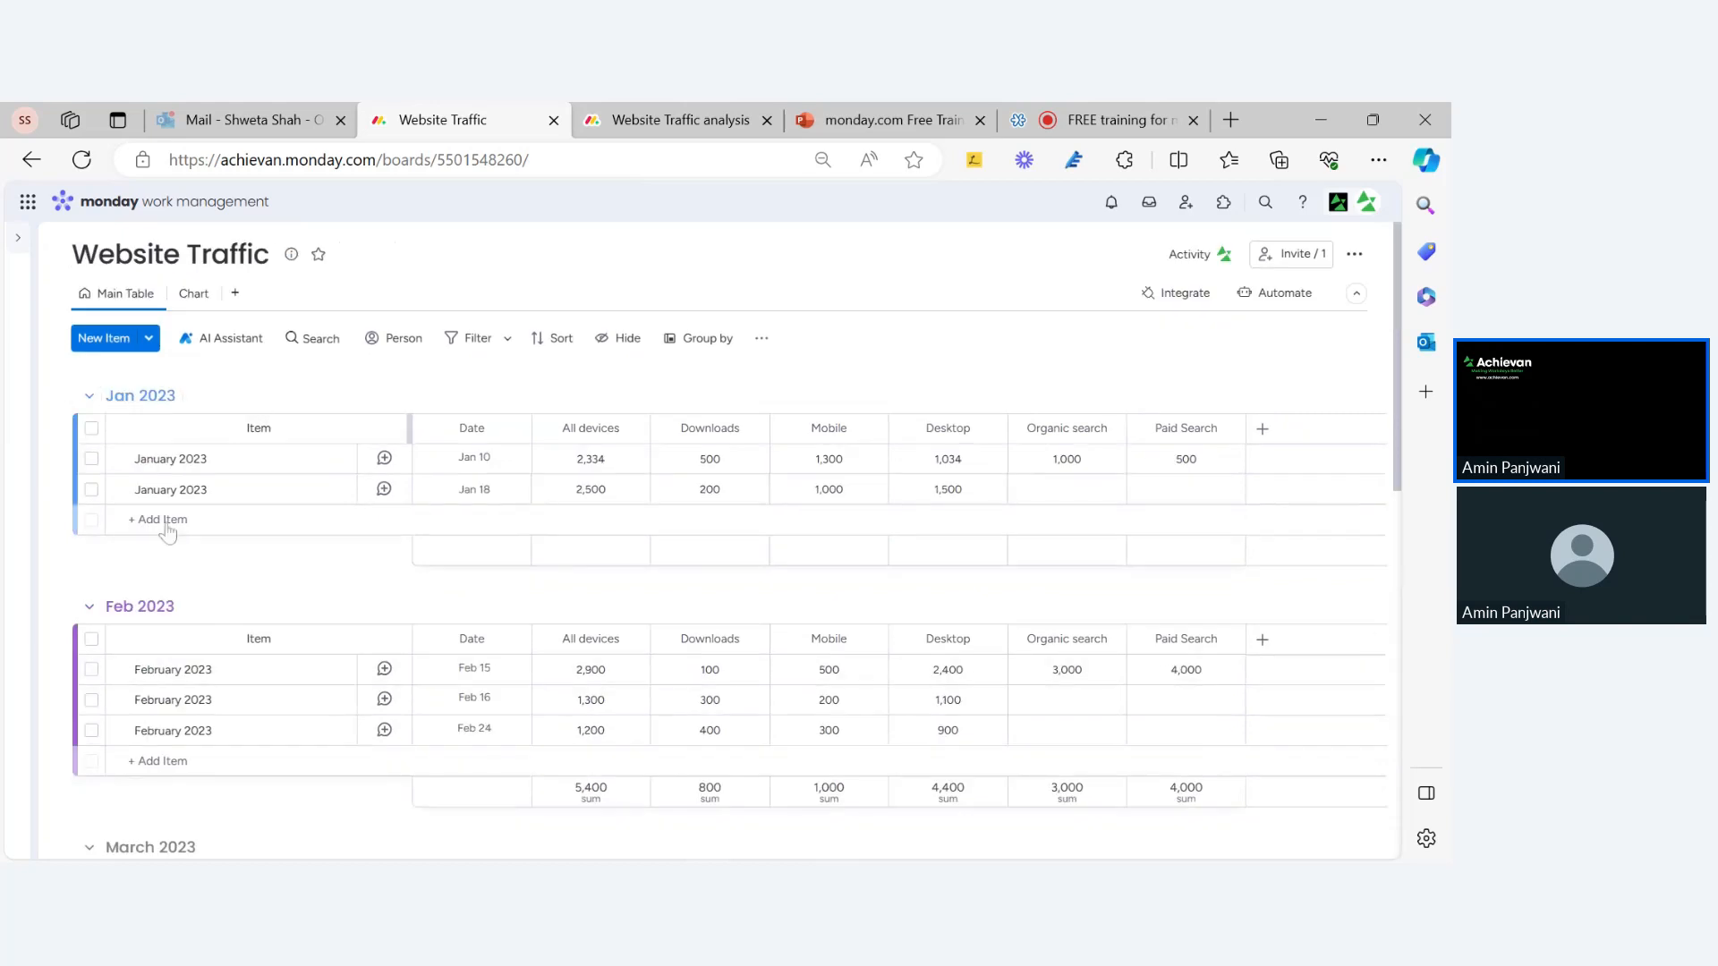
pyautogui.scroll(-7, 215, 571)
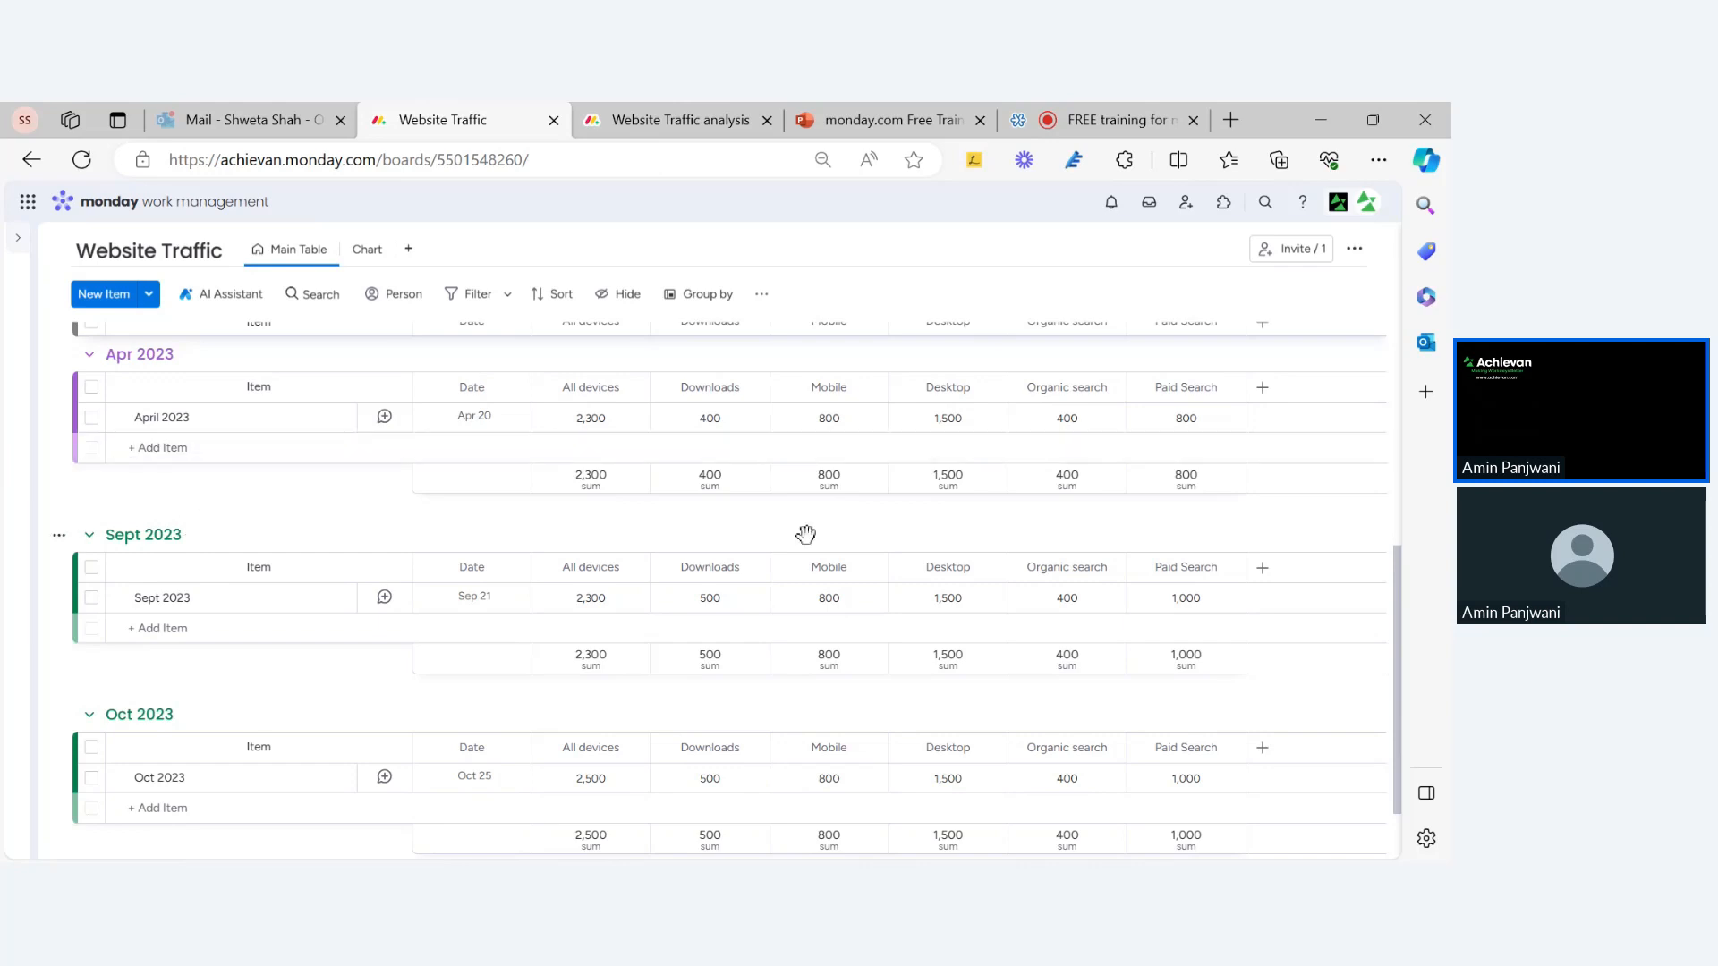
pyautogui.scroll(10, 859, 540)
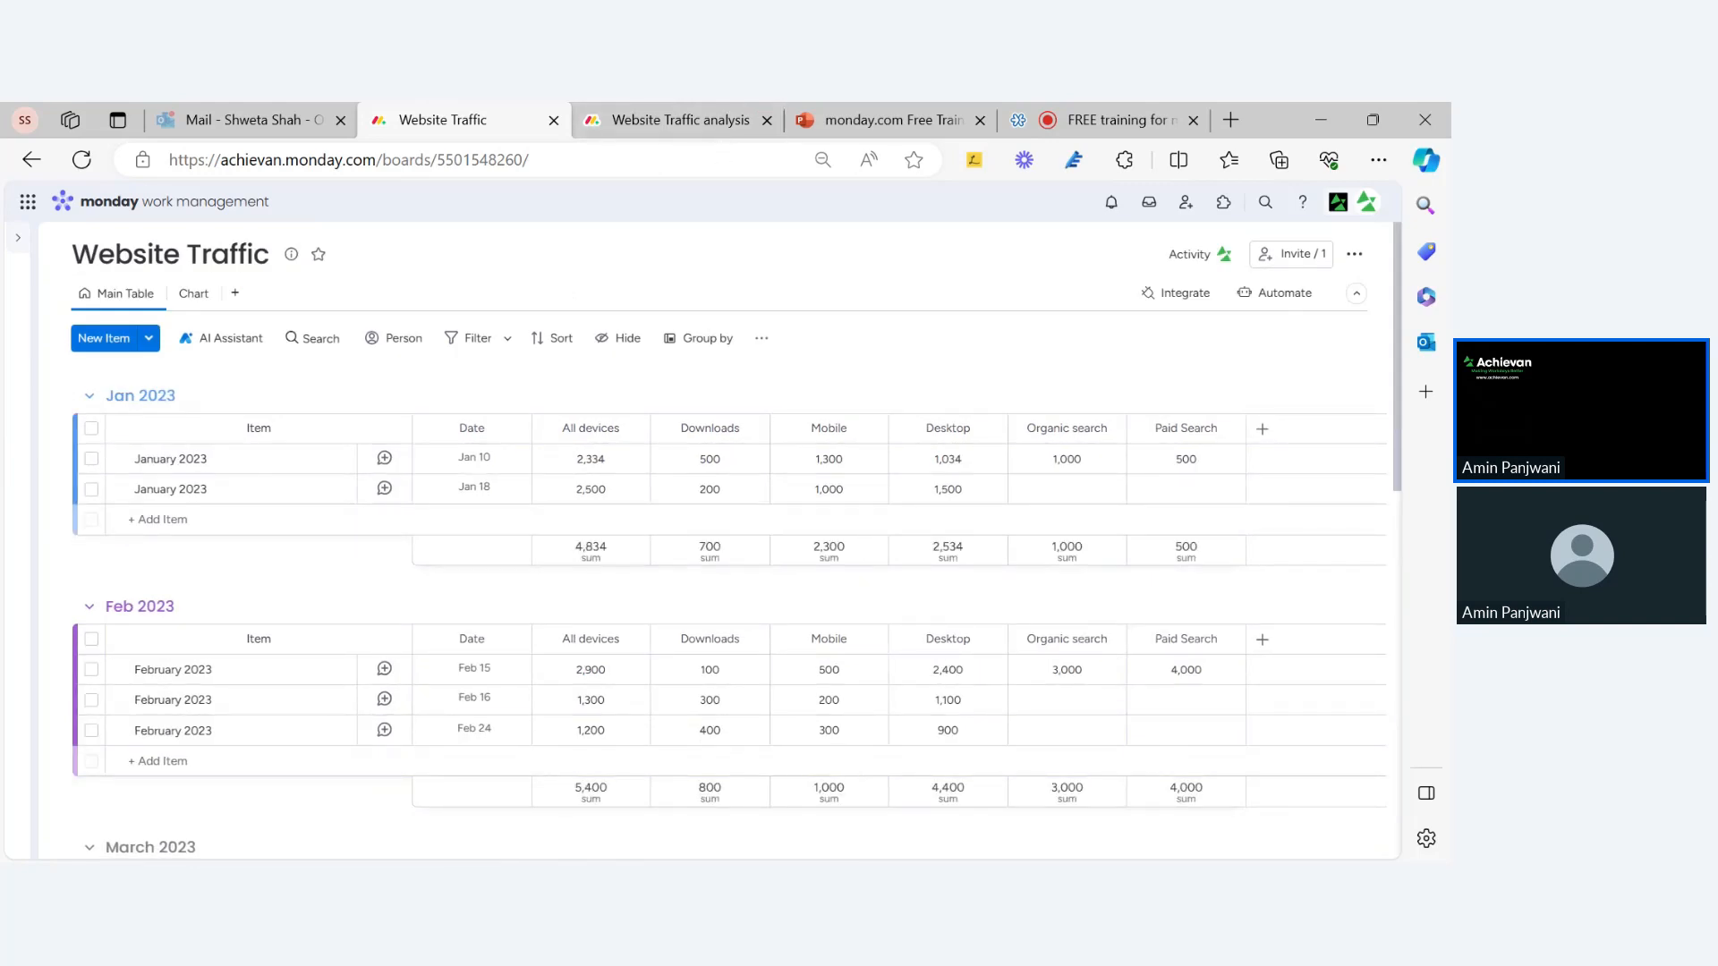
# Glance at the dashboard's Desktop vs Mobile traffic chart and check the Sept 2023 and Oct 2023 groups on the Website Traffic board
pyautogui.click(614, 129)
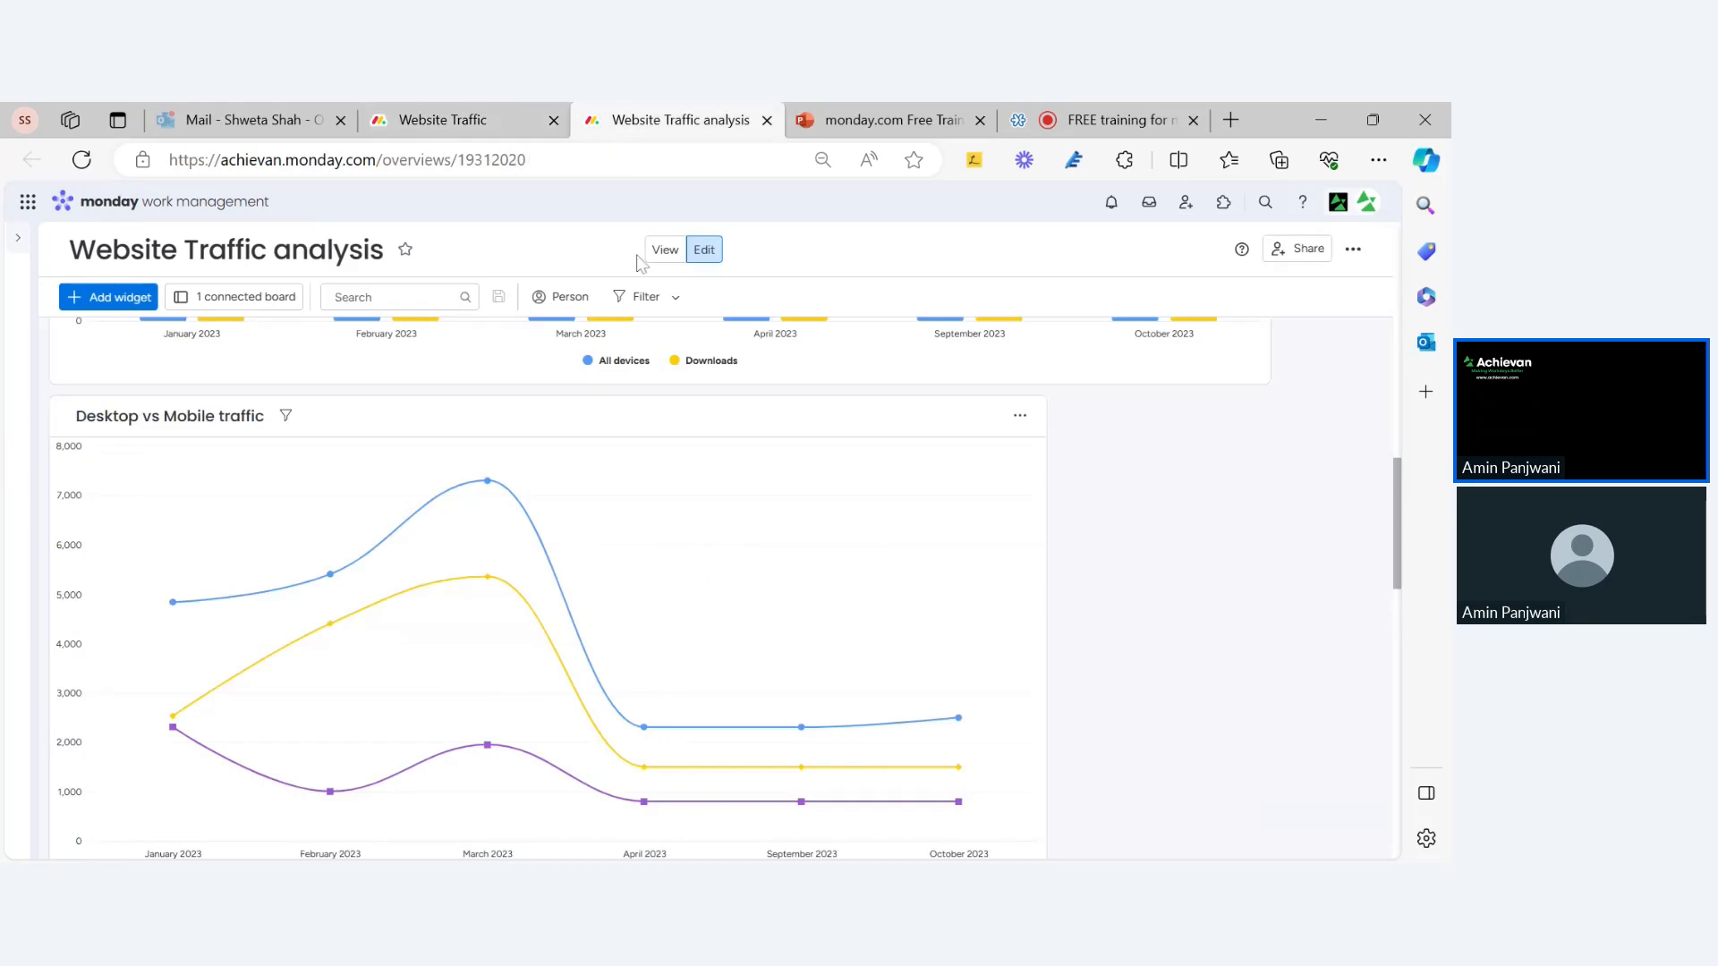
pyautogui.click(417, 119)
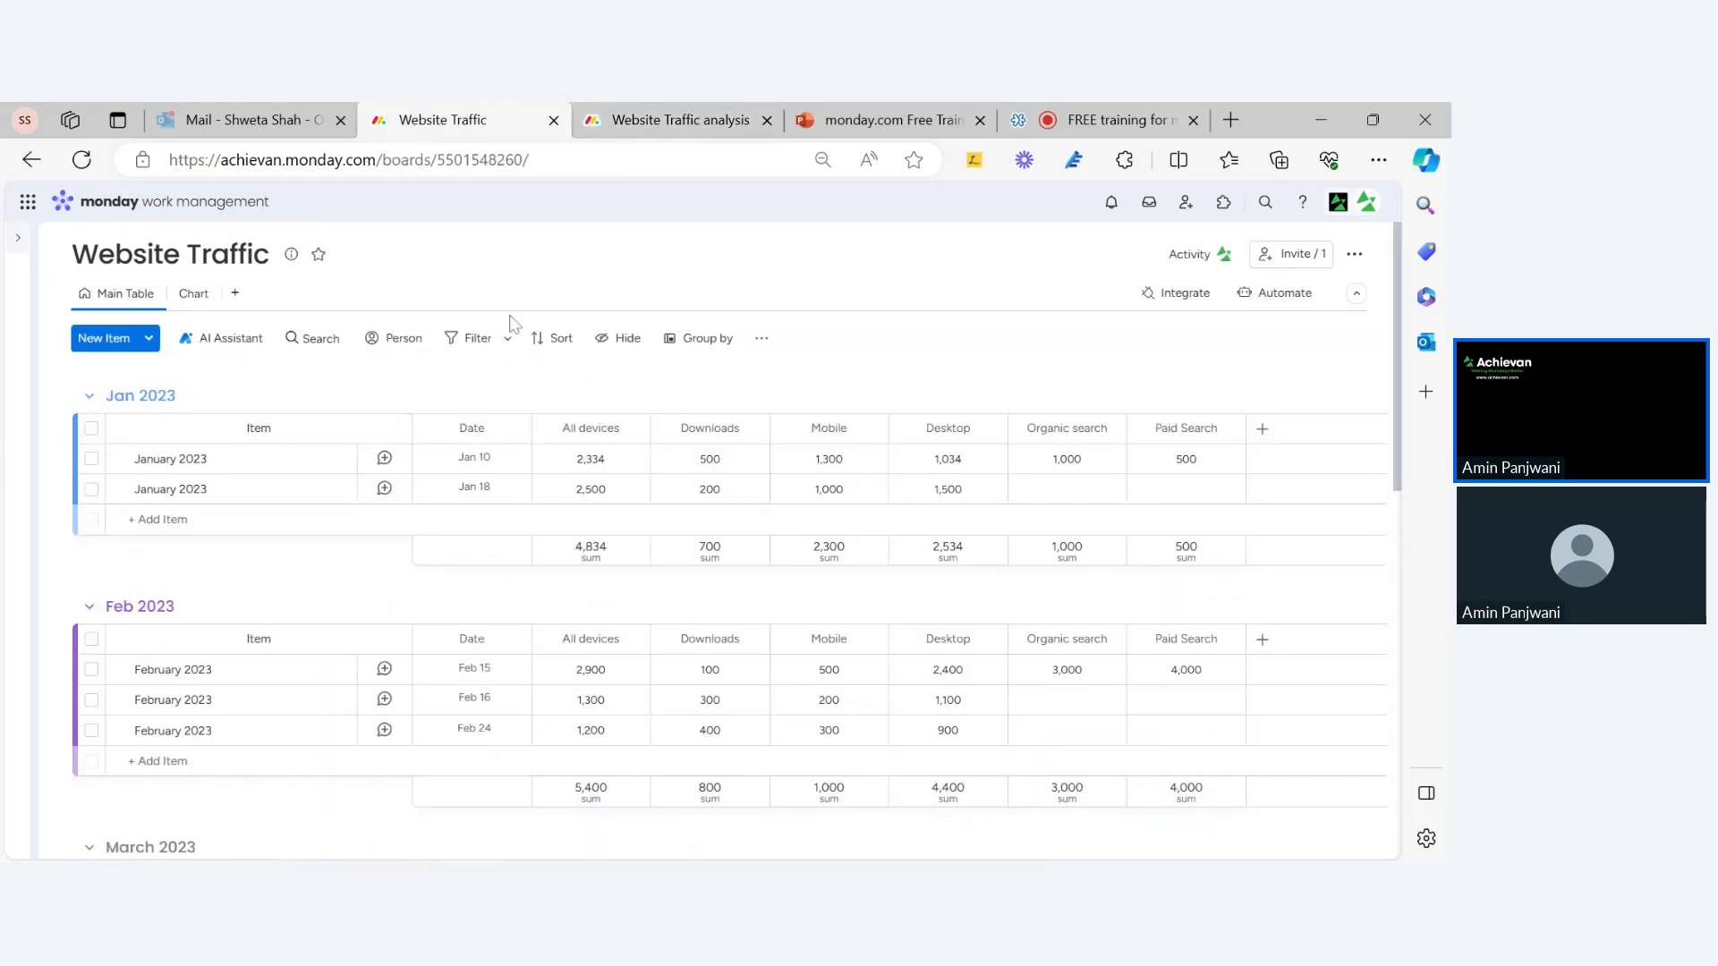
pyautogui.scroll(-10, 512, 618)
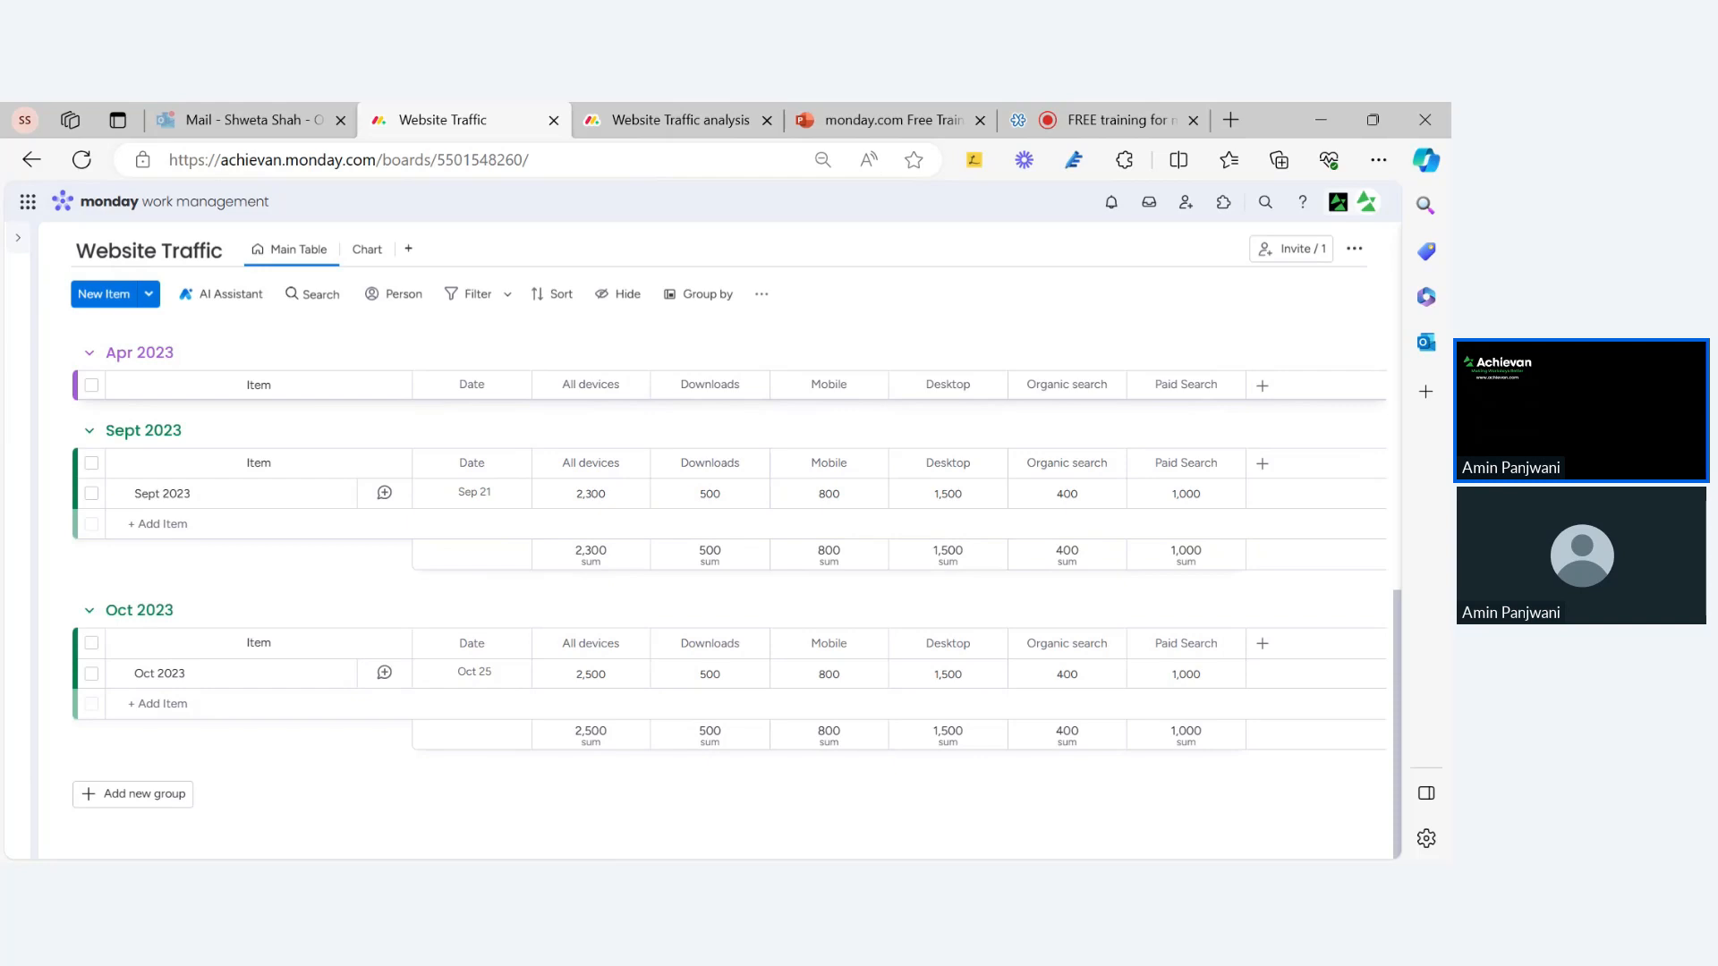
# Return to the Website Traffic analysis dashboard and examine the September and October bars in Total Visits last 3 months
pyautogui.click(662, 120)
pyautogui.scroll(-2, 701, 434)
pyautogui.scroll(-10, 701, 434)
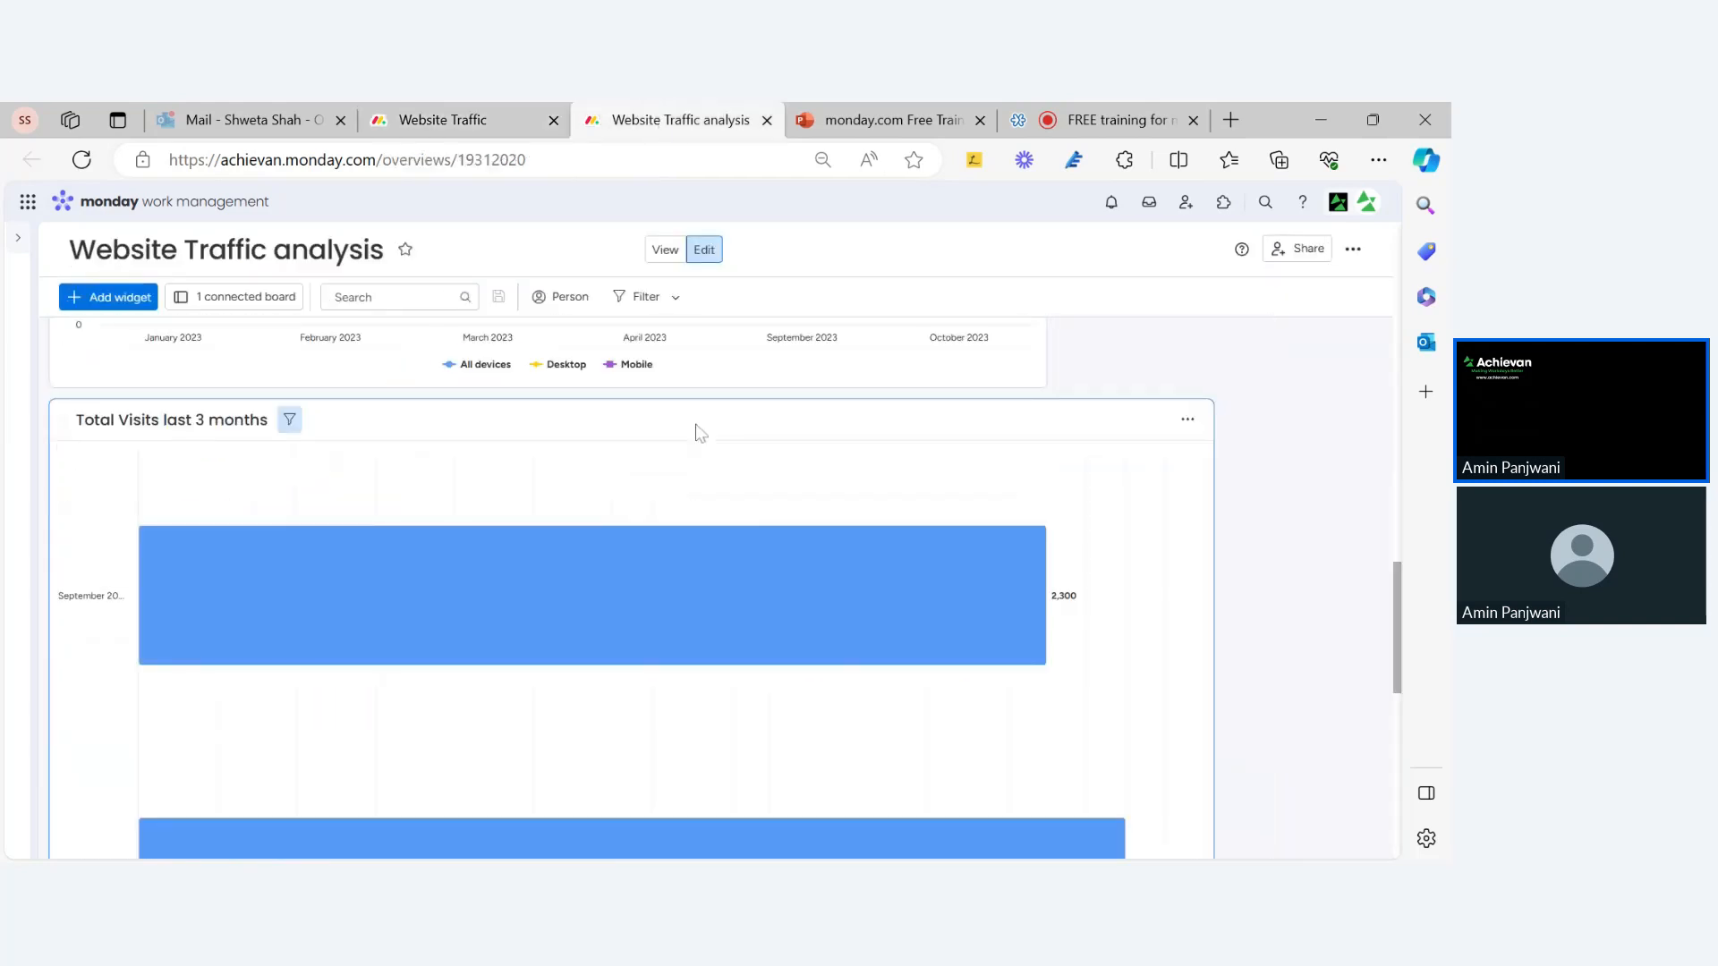
pyautogui.scroll(-1, 701, 434)
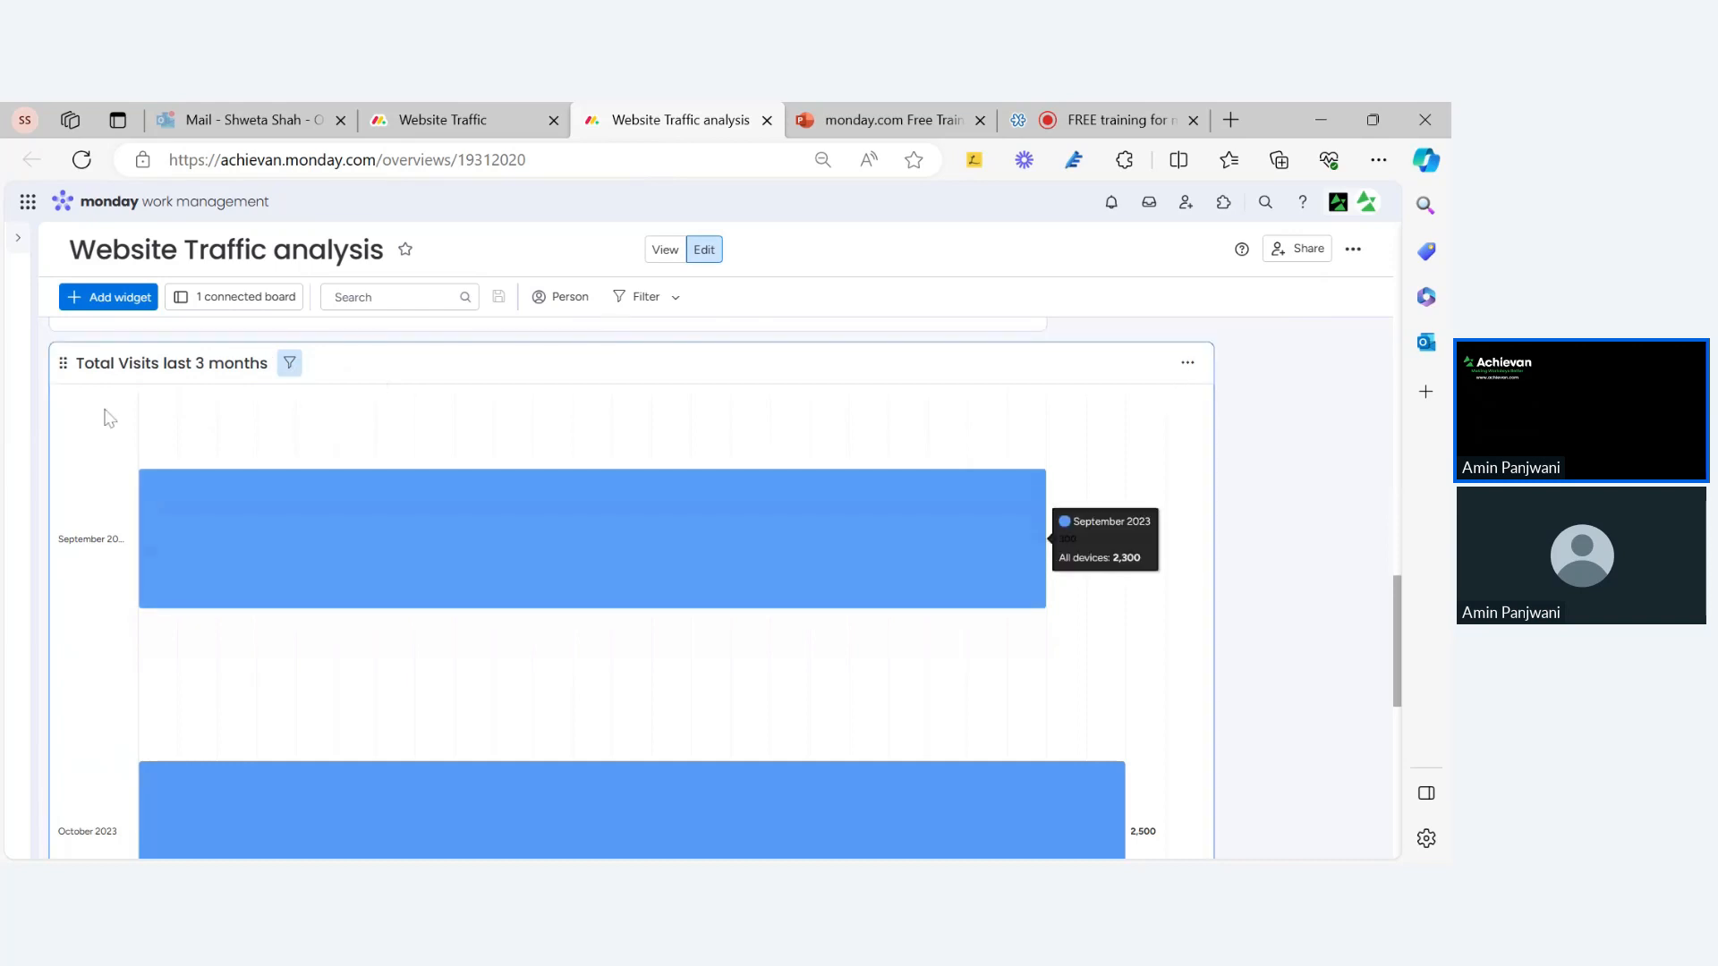
# Open the Total Visits last 3 months settings, try the Bar chart type, and restore the Column type
pyautogui.click(1187, 364)
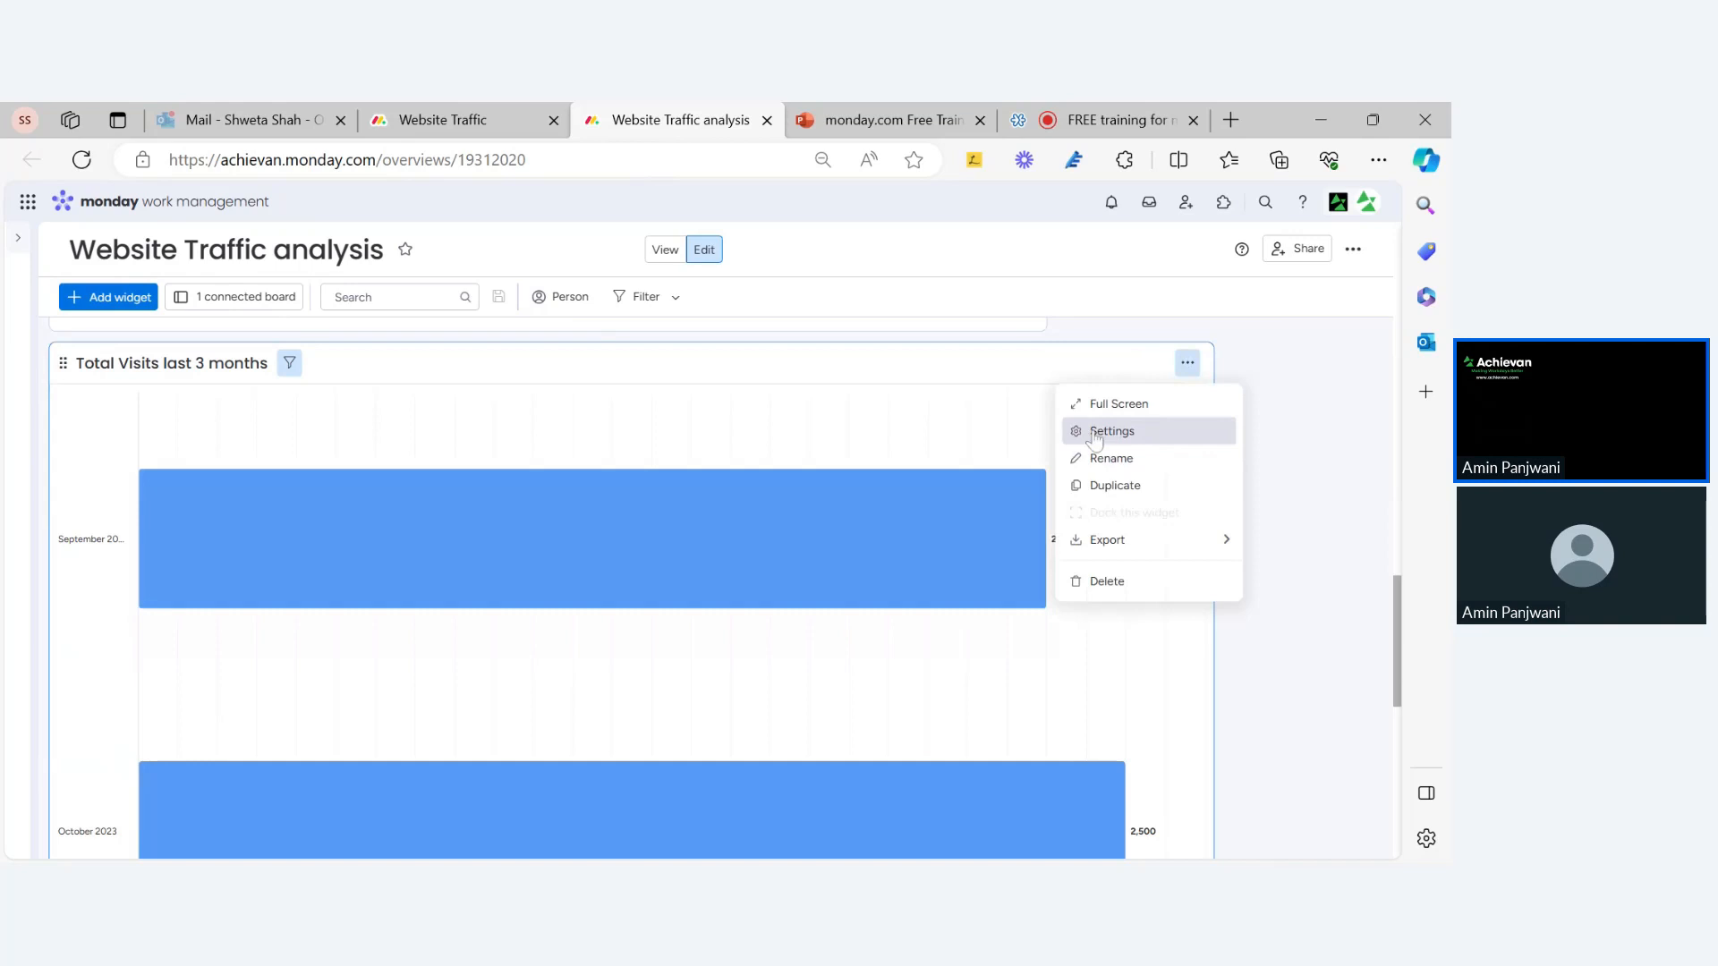
pyautogui.click(1095, 433)
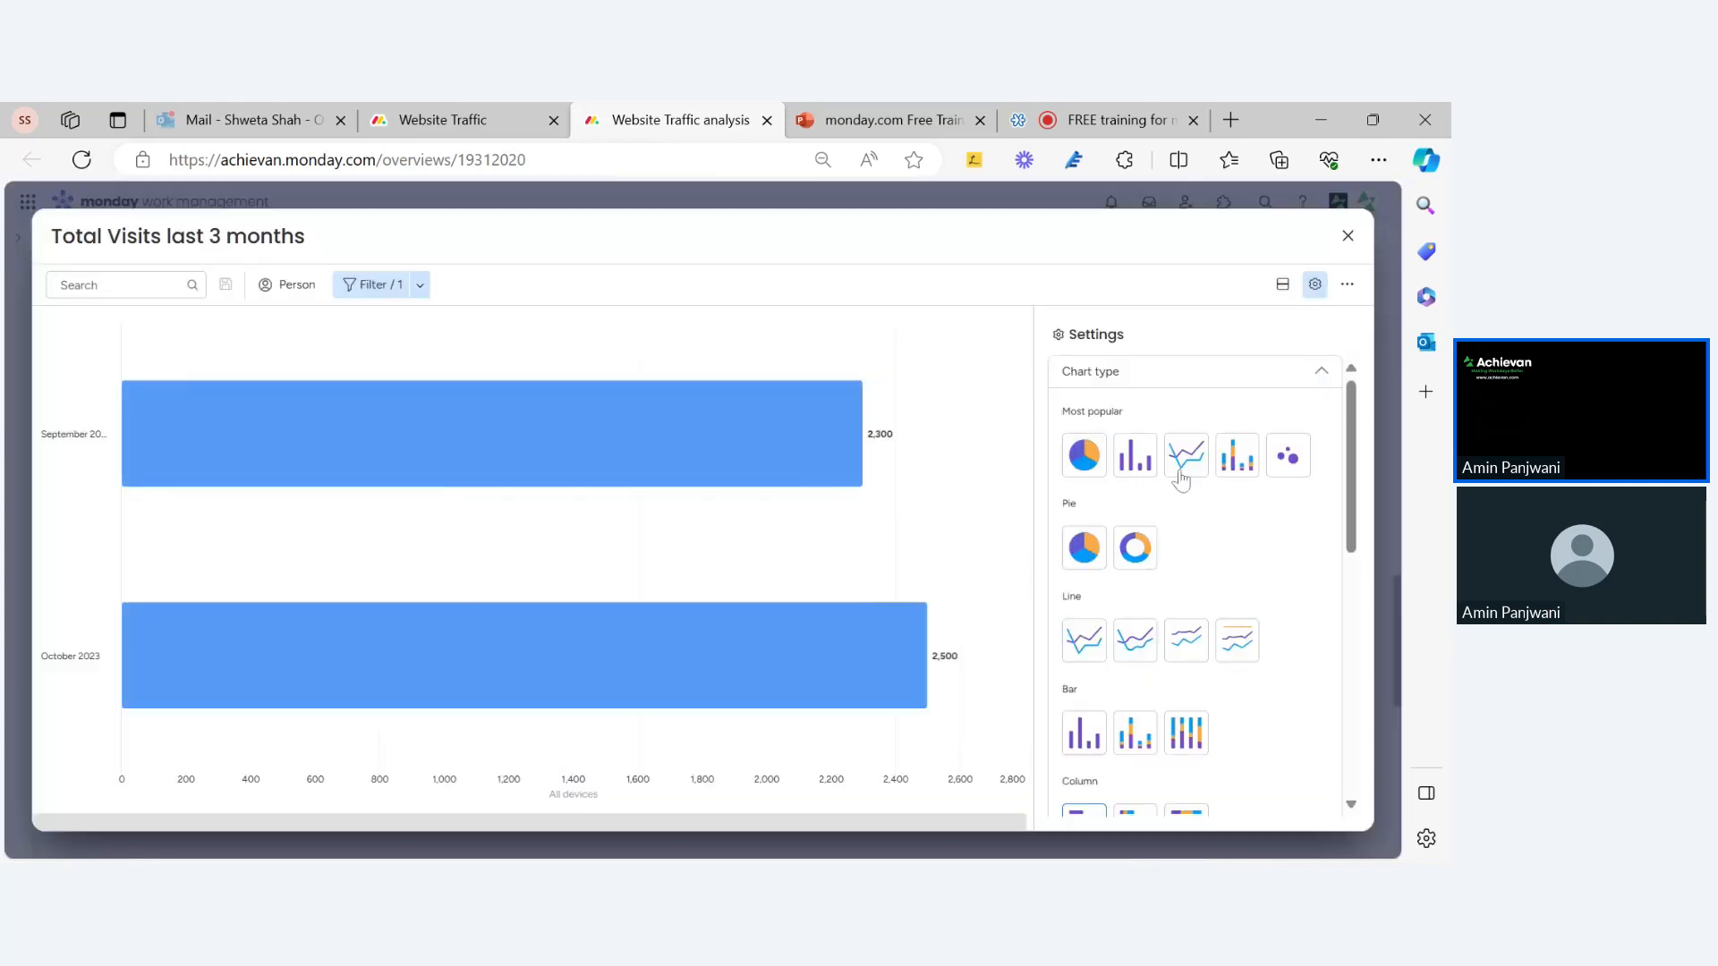
pyautogui.scroll(-1, 1191, 465)
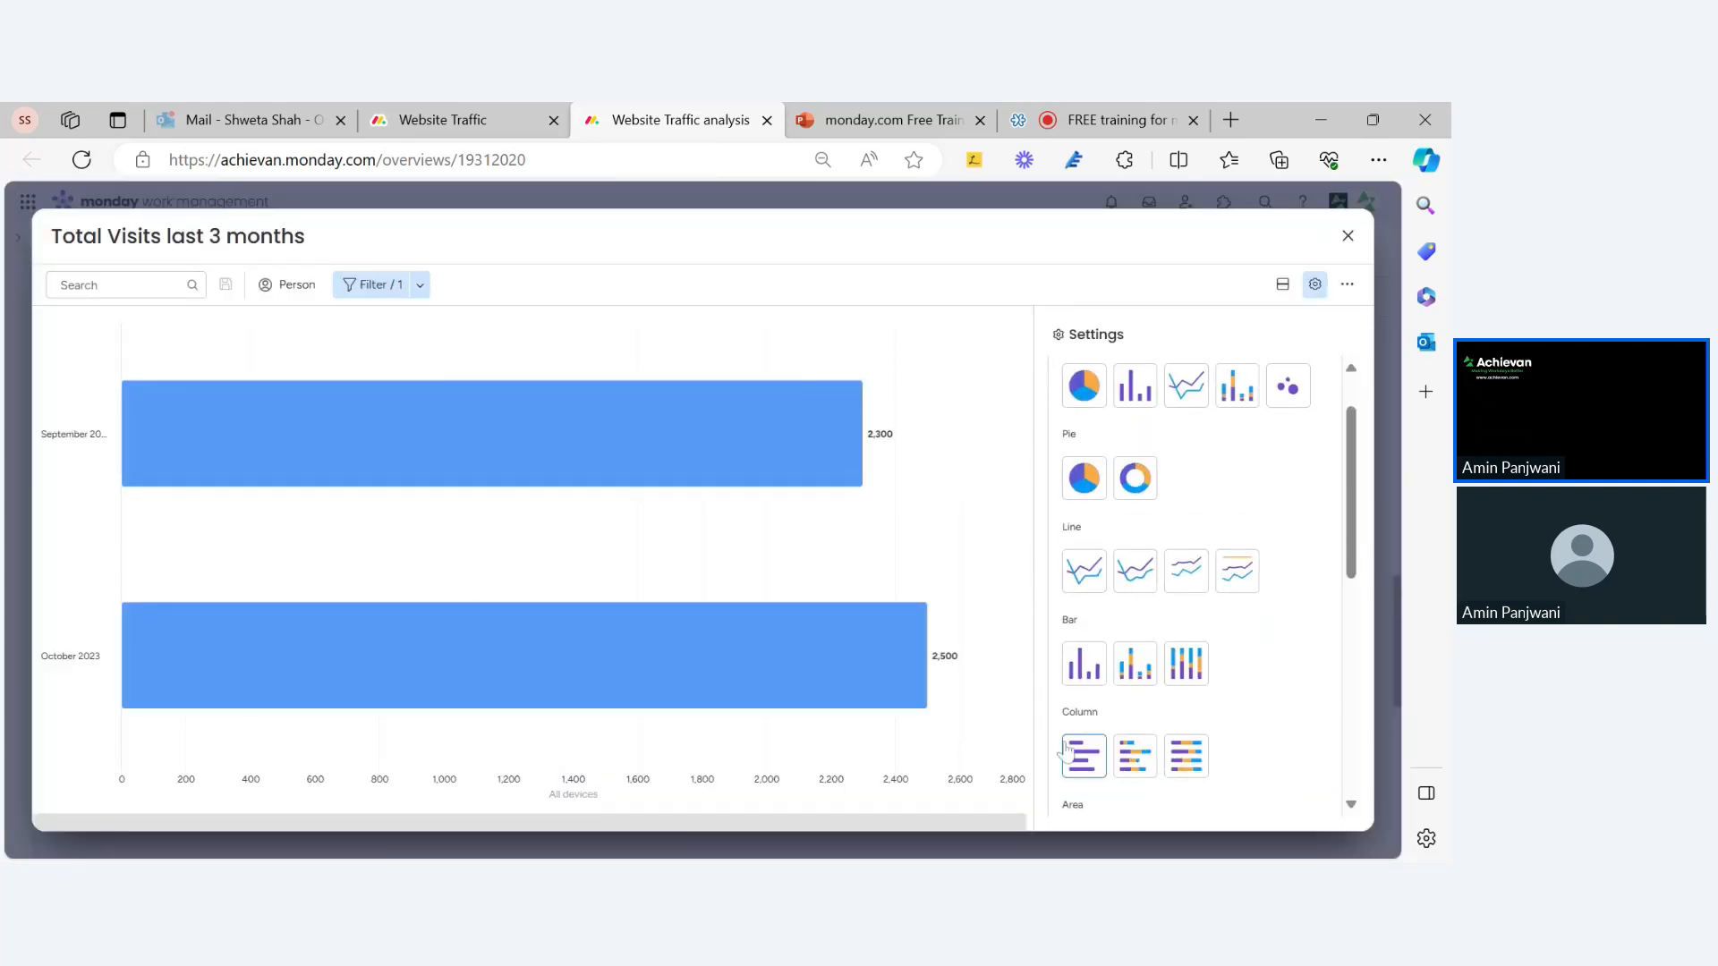
pyautogui.click(1144, 400)
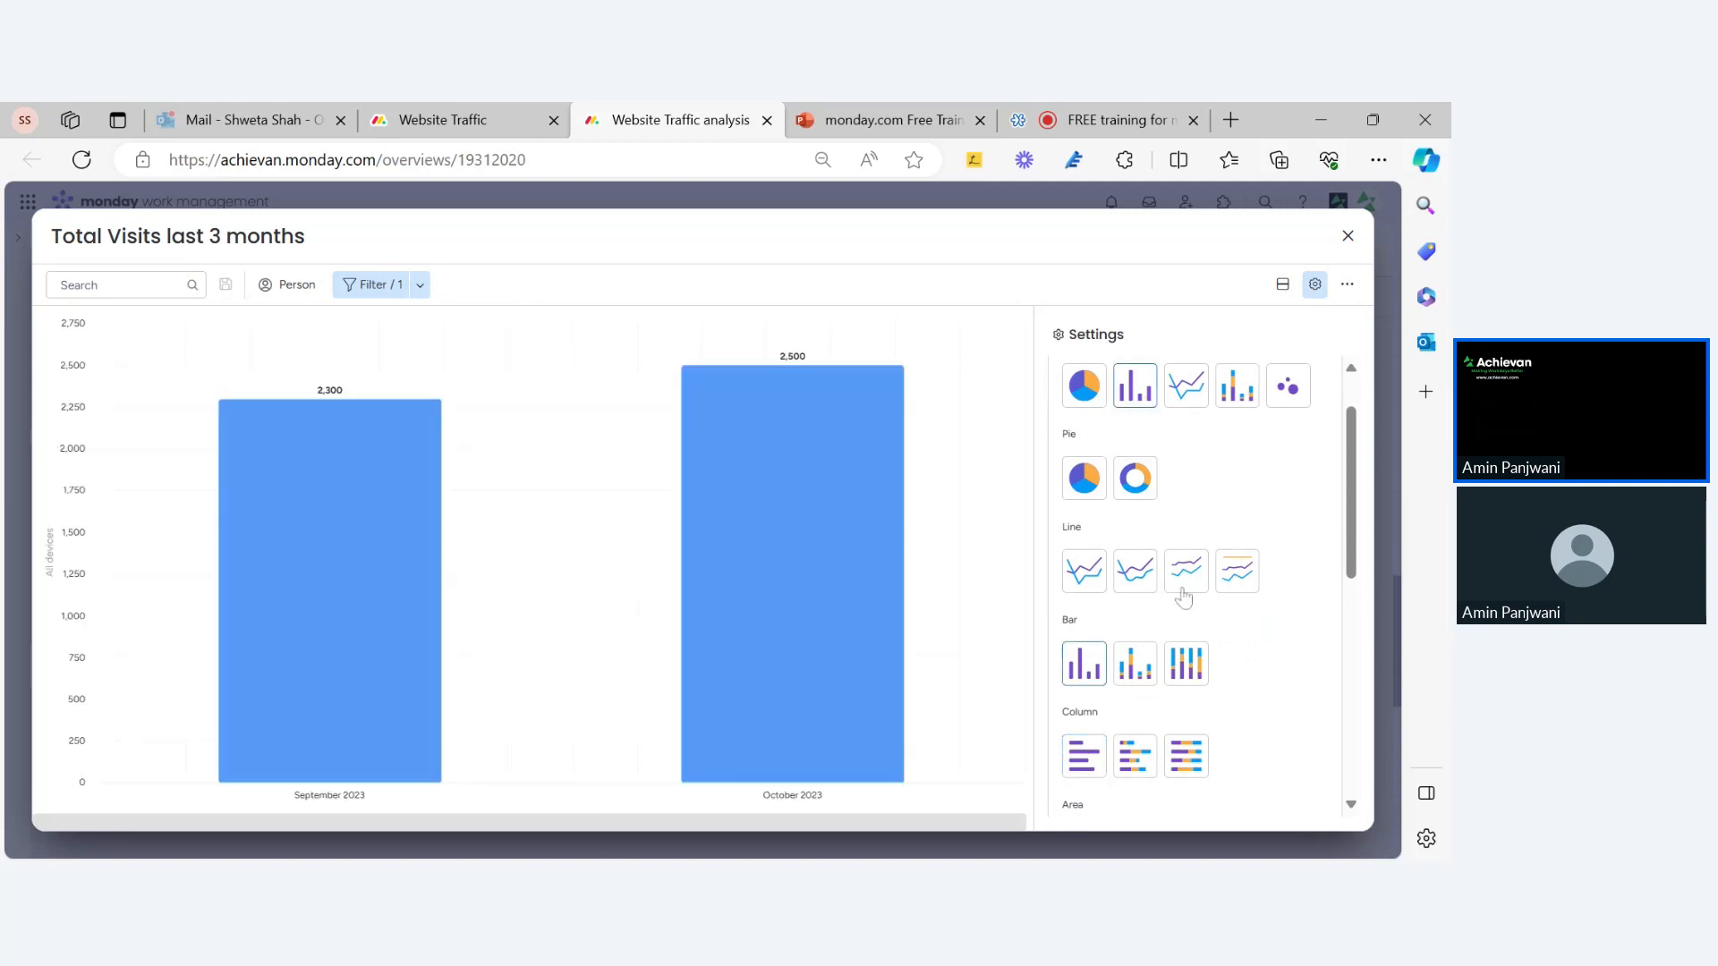
pyautogui.scroll(-2, 1090, 756)
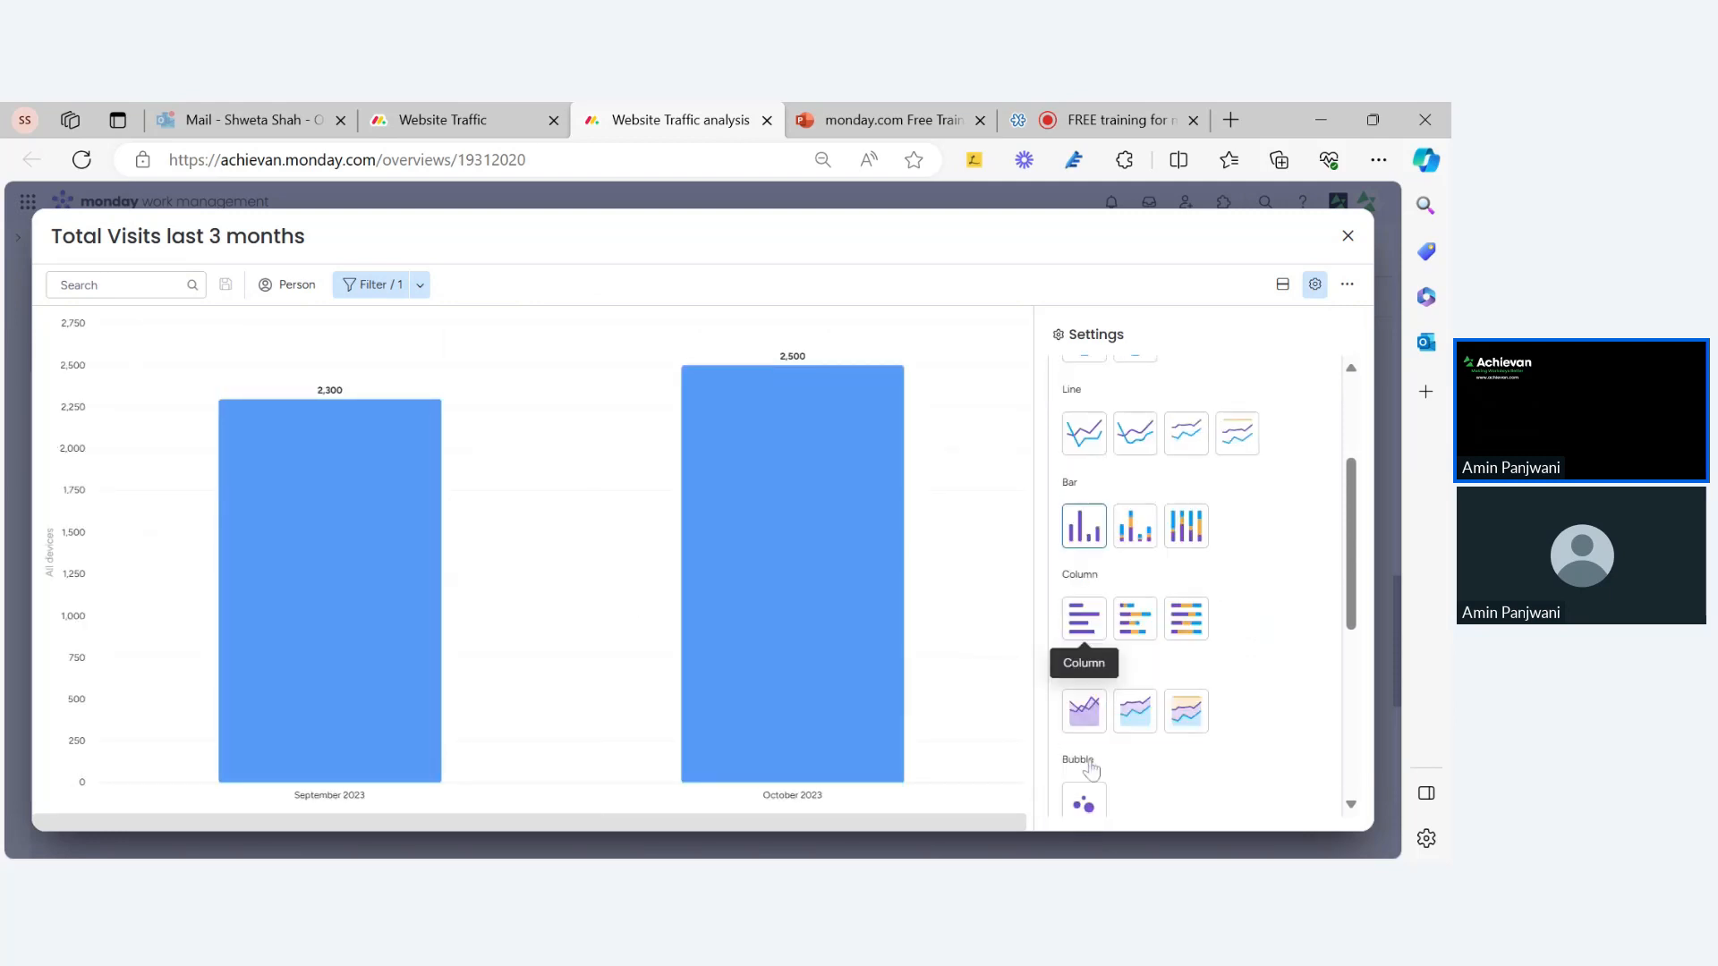
pyautogui.click(1086, 632)
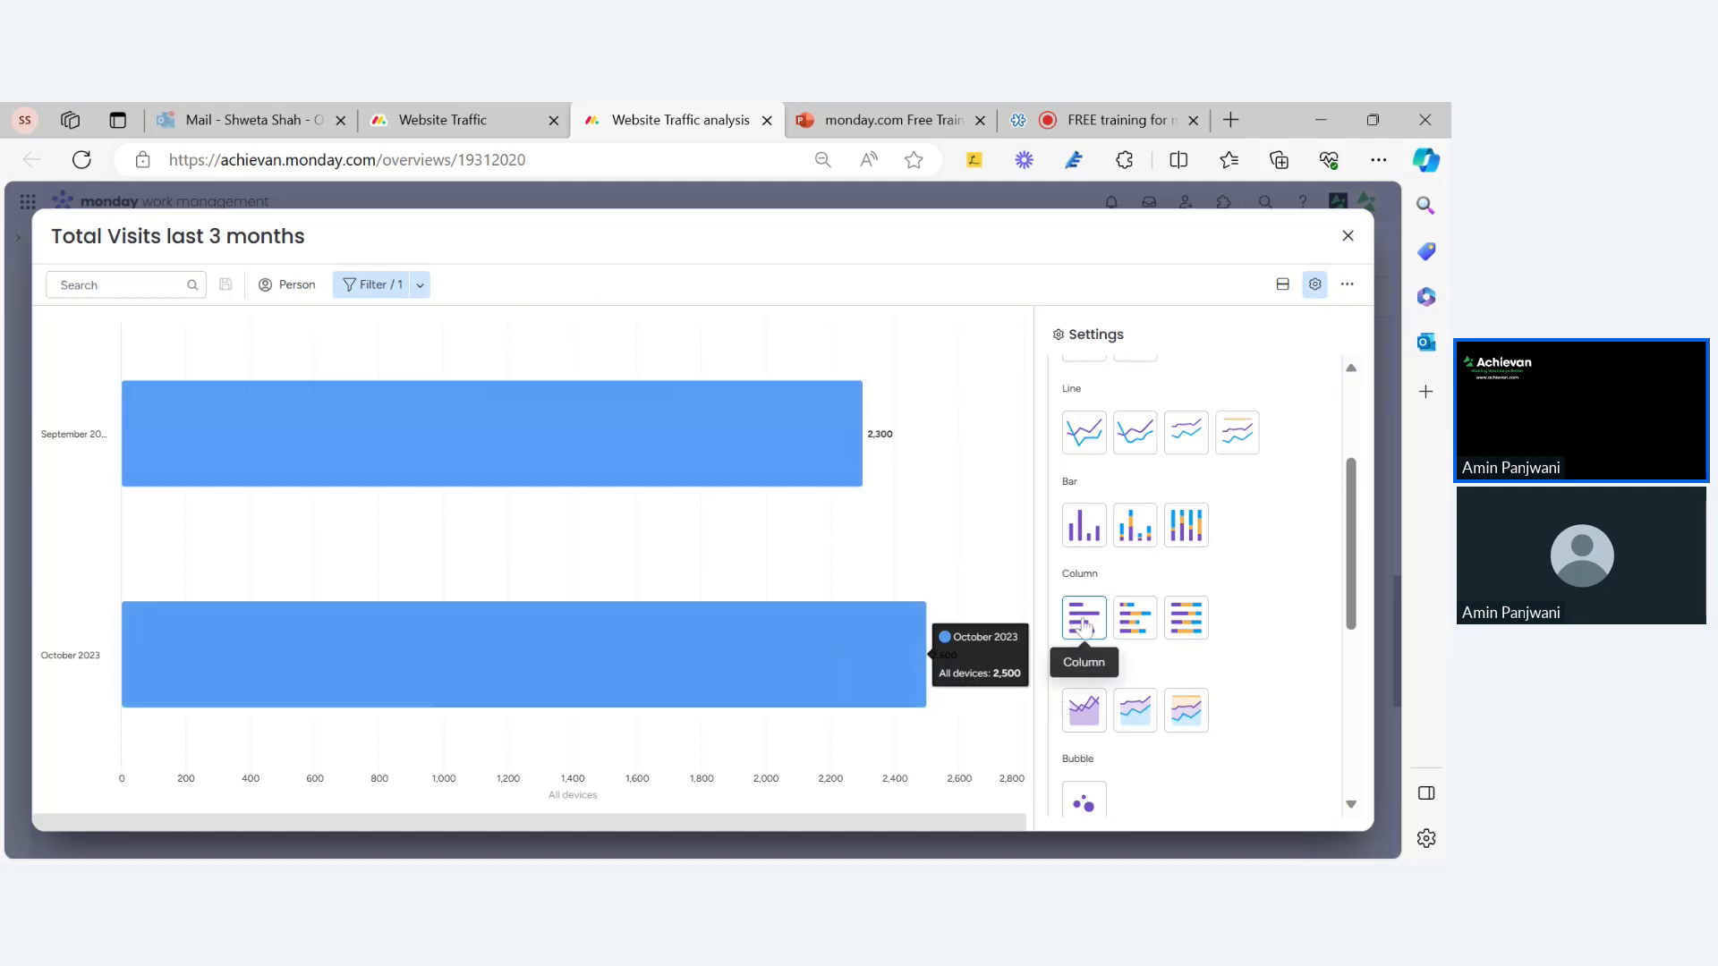
# Review the available chart types and the X Axis and Y Axis settings of Total Visits last 3 months, and close the settings
pyautogui.scroll(3, 1082, 622)
pyautogui.scroll(-4, 1083, 619)
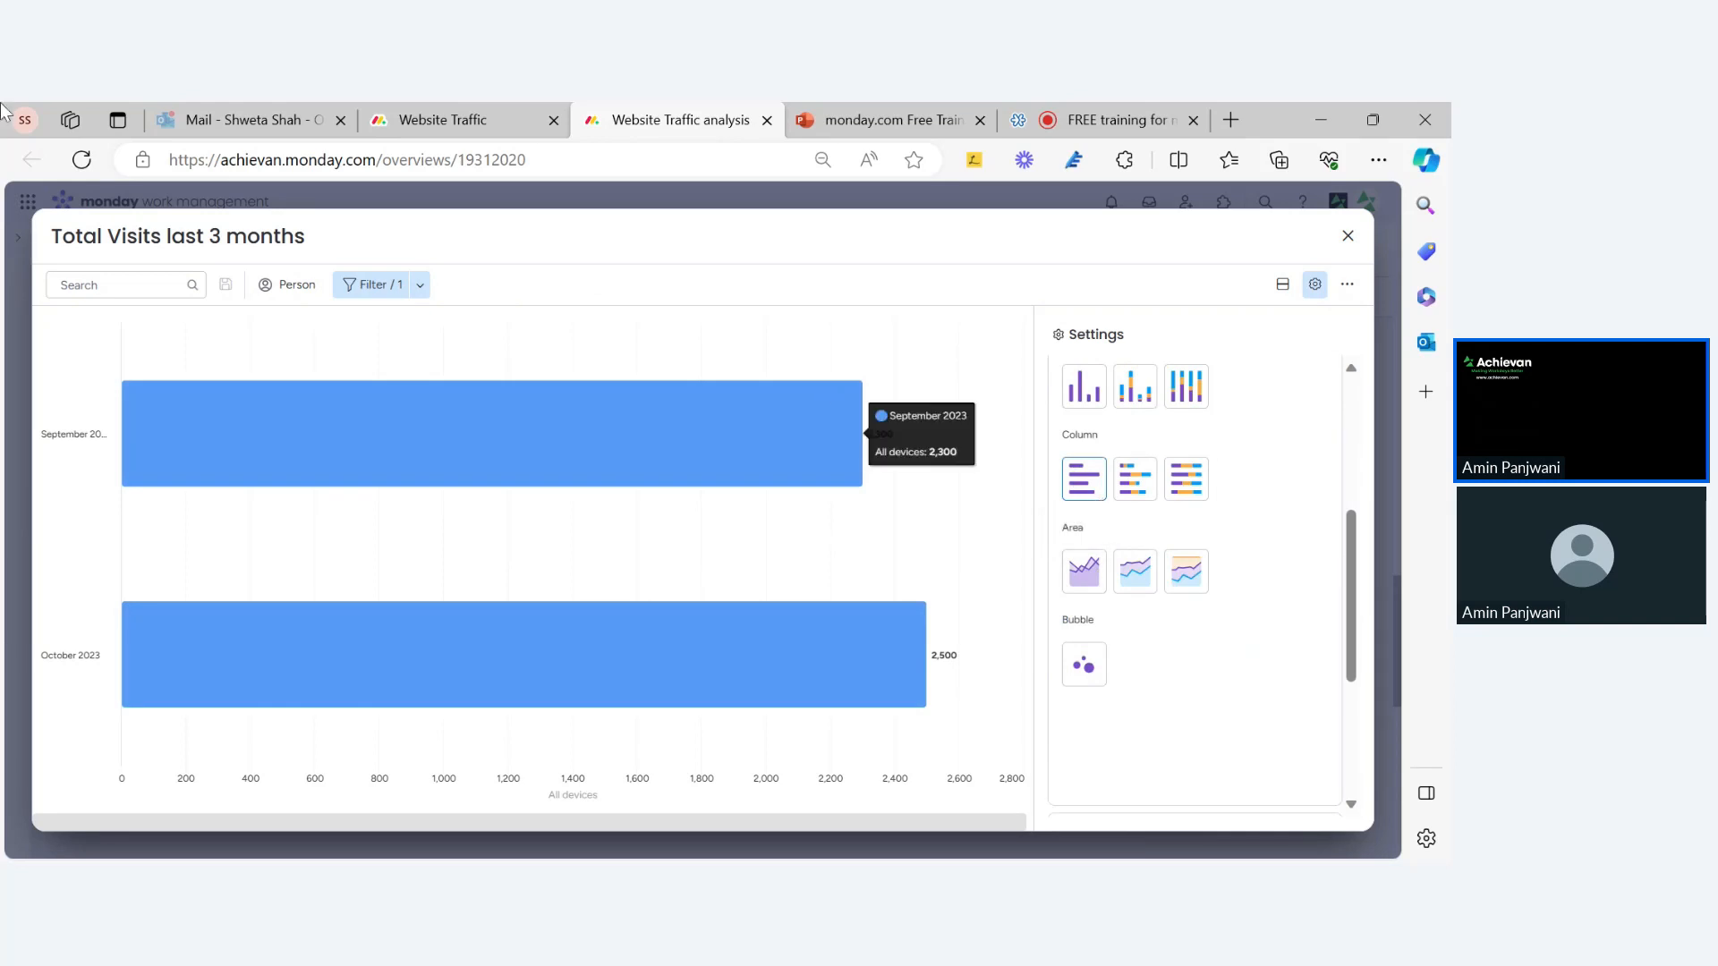
pyautogui.scroll(5, 1153, 512)
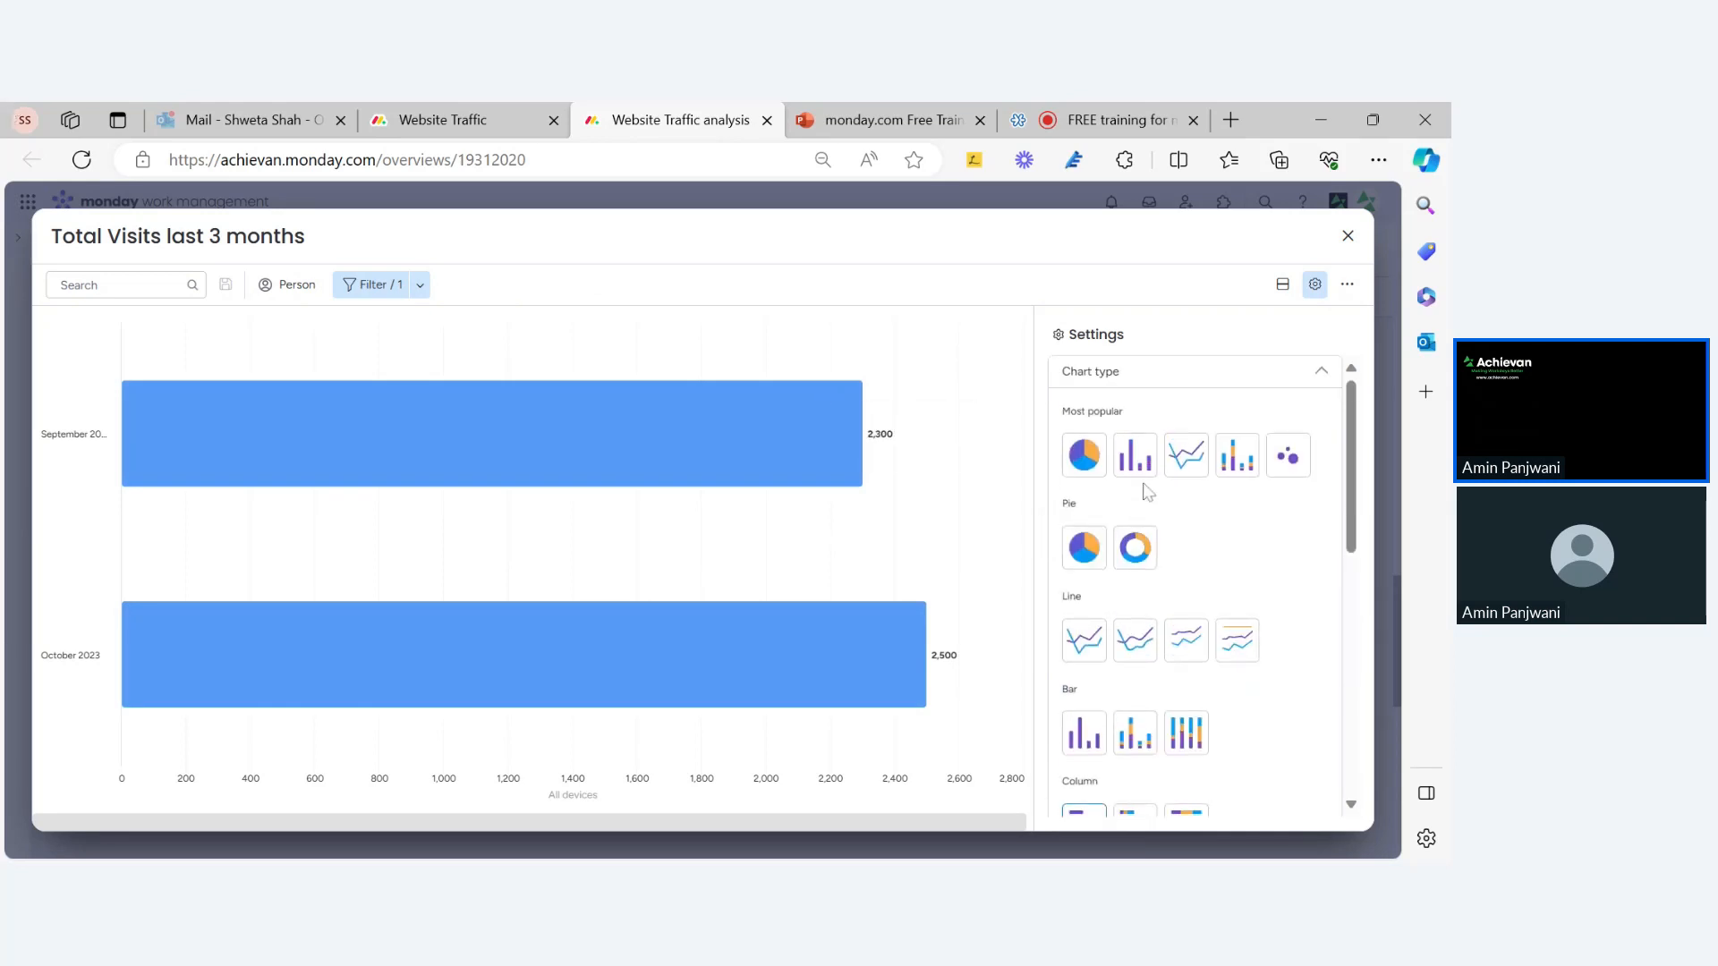
pyautogui.scroll(-3, 1201, 621)
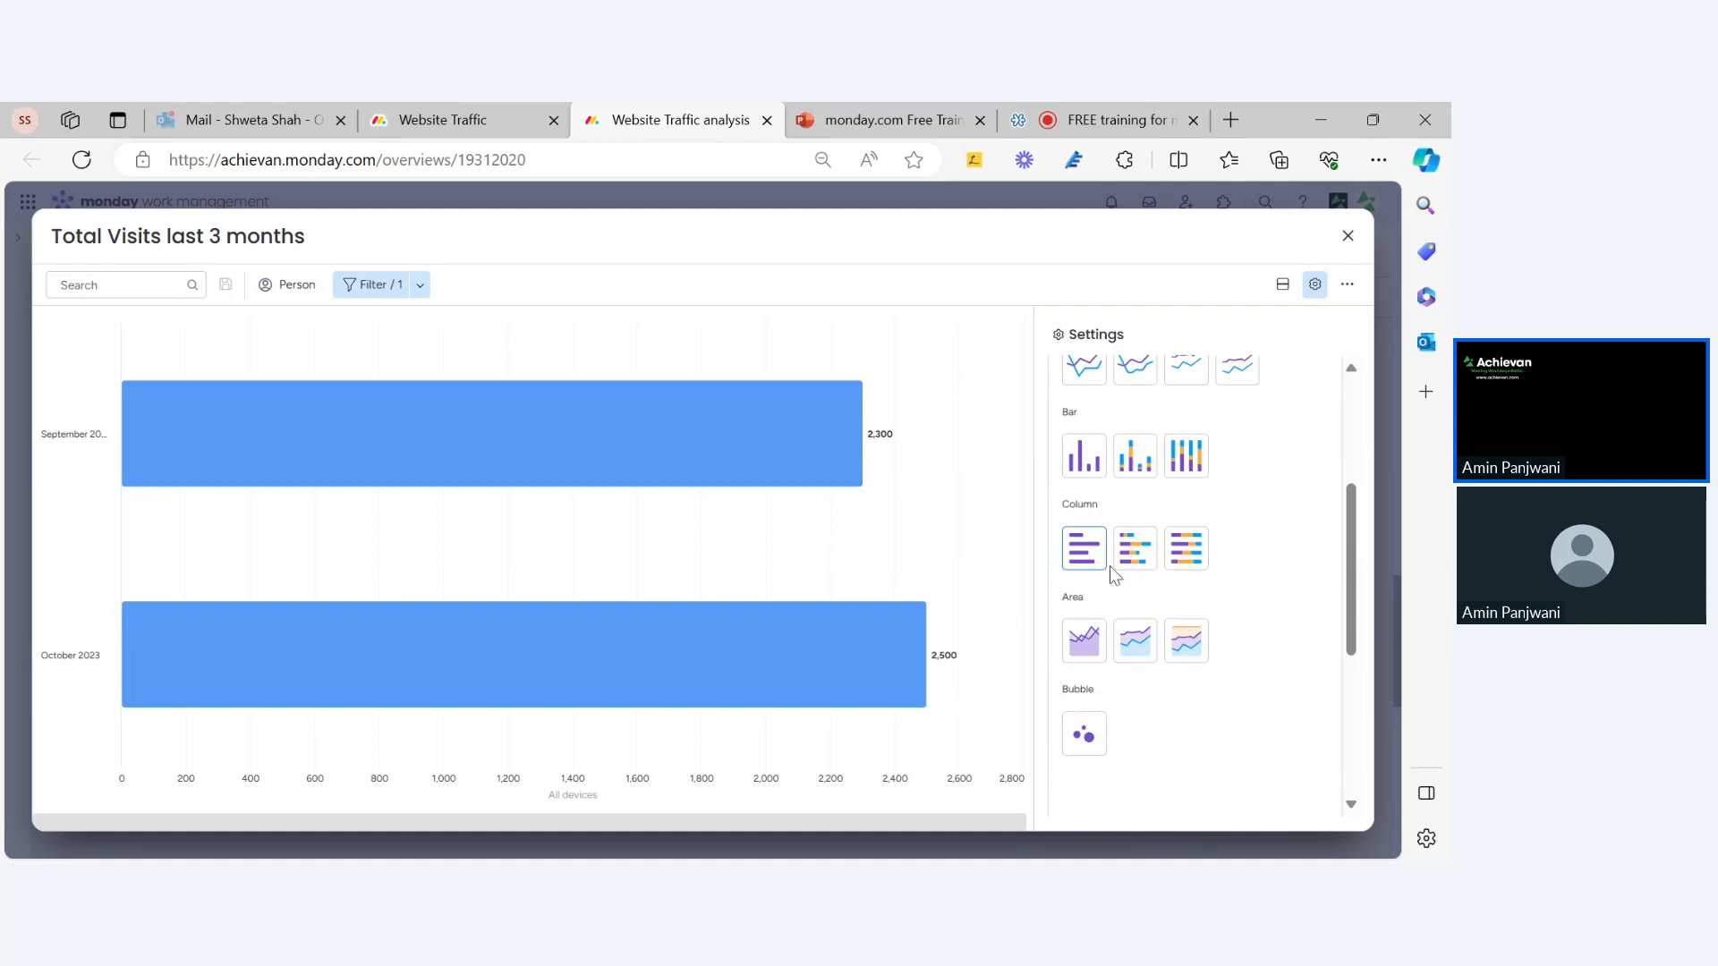
pyautogui.scroll(3, 1101, 565)
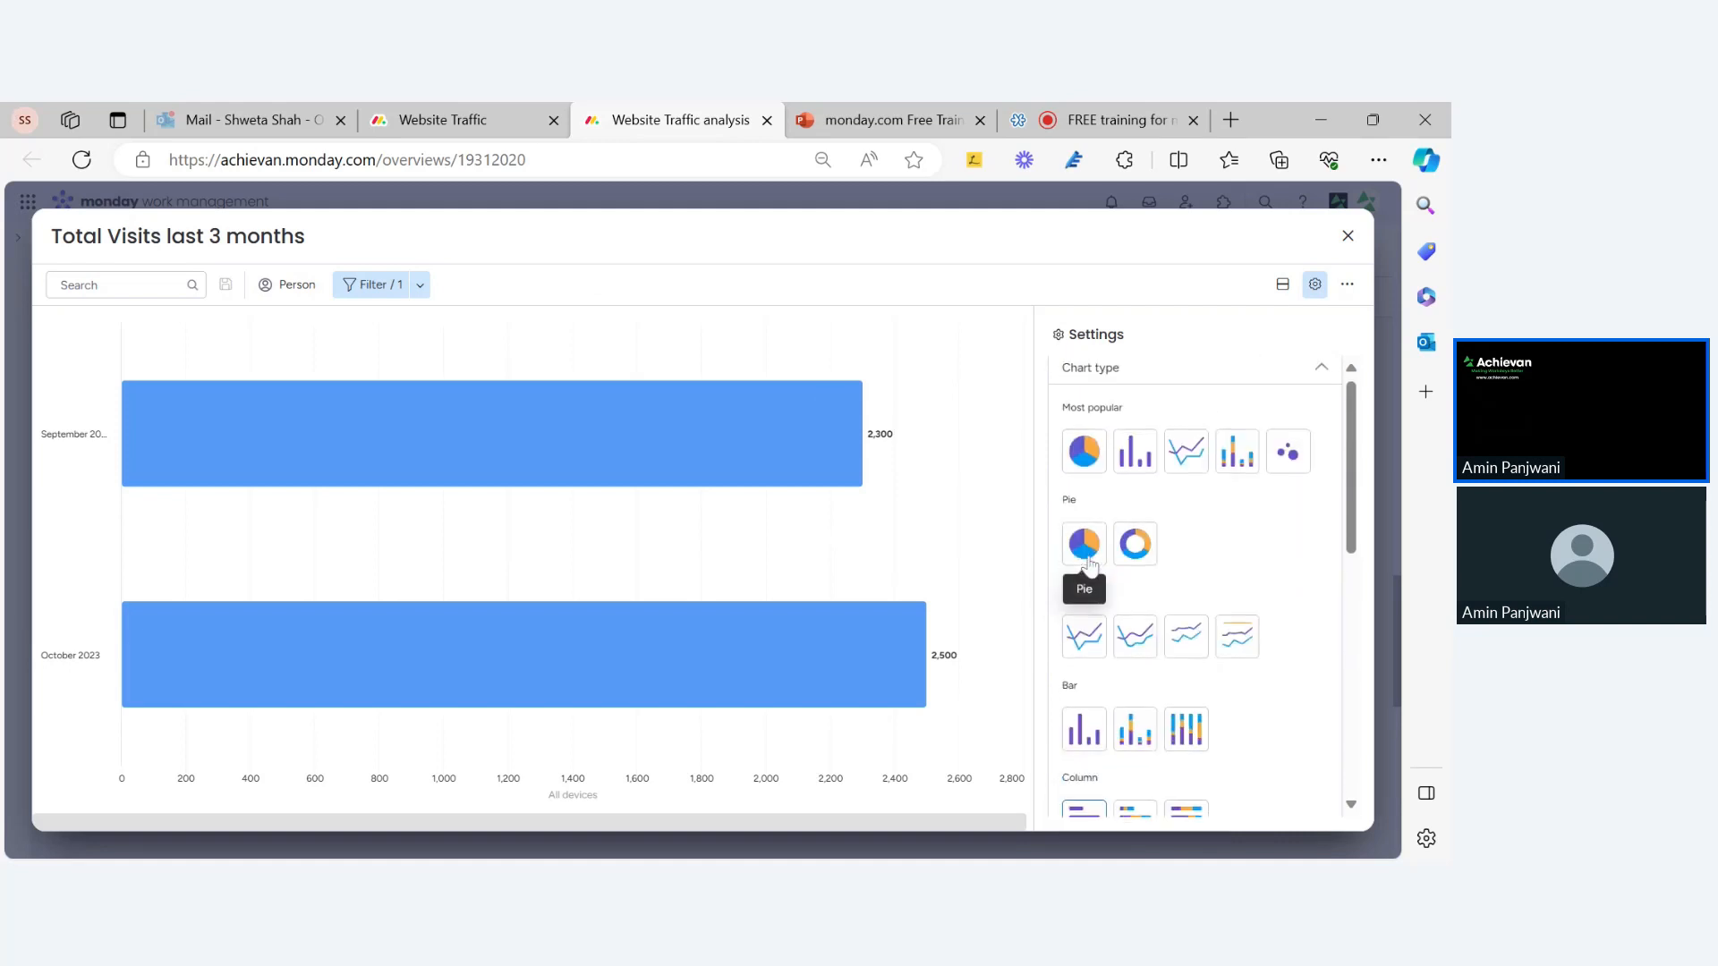
pyautogui.scroll(-6, 1092, 564)
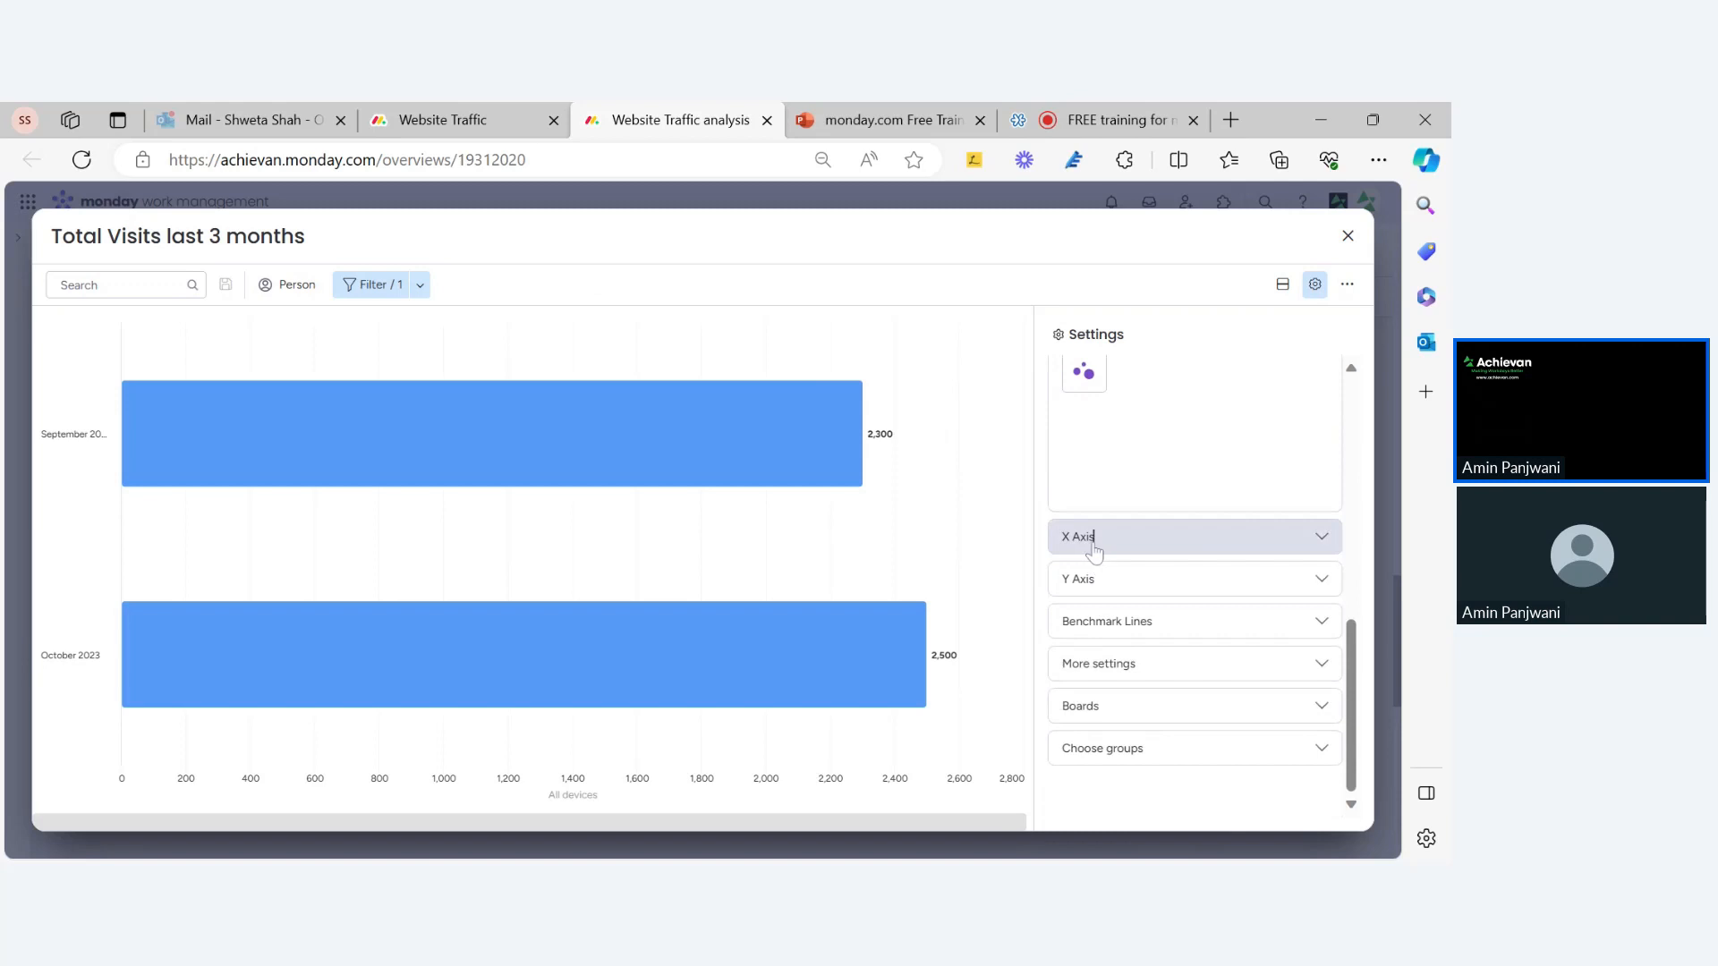
pyautogui.click(1093, 548)
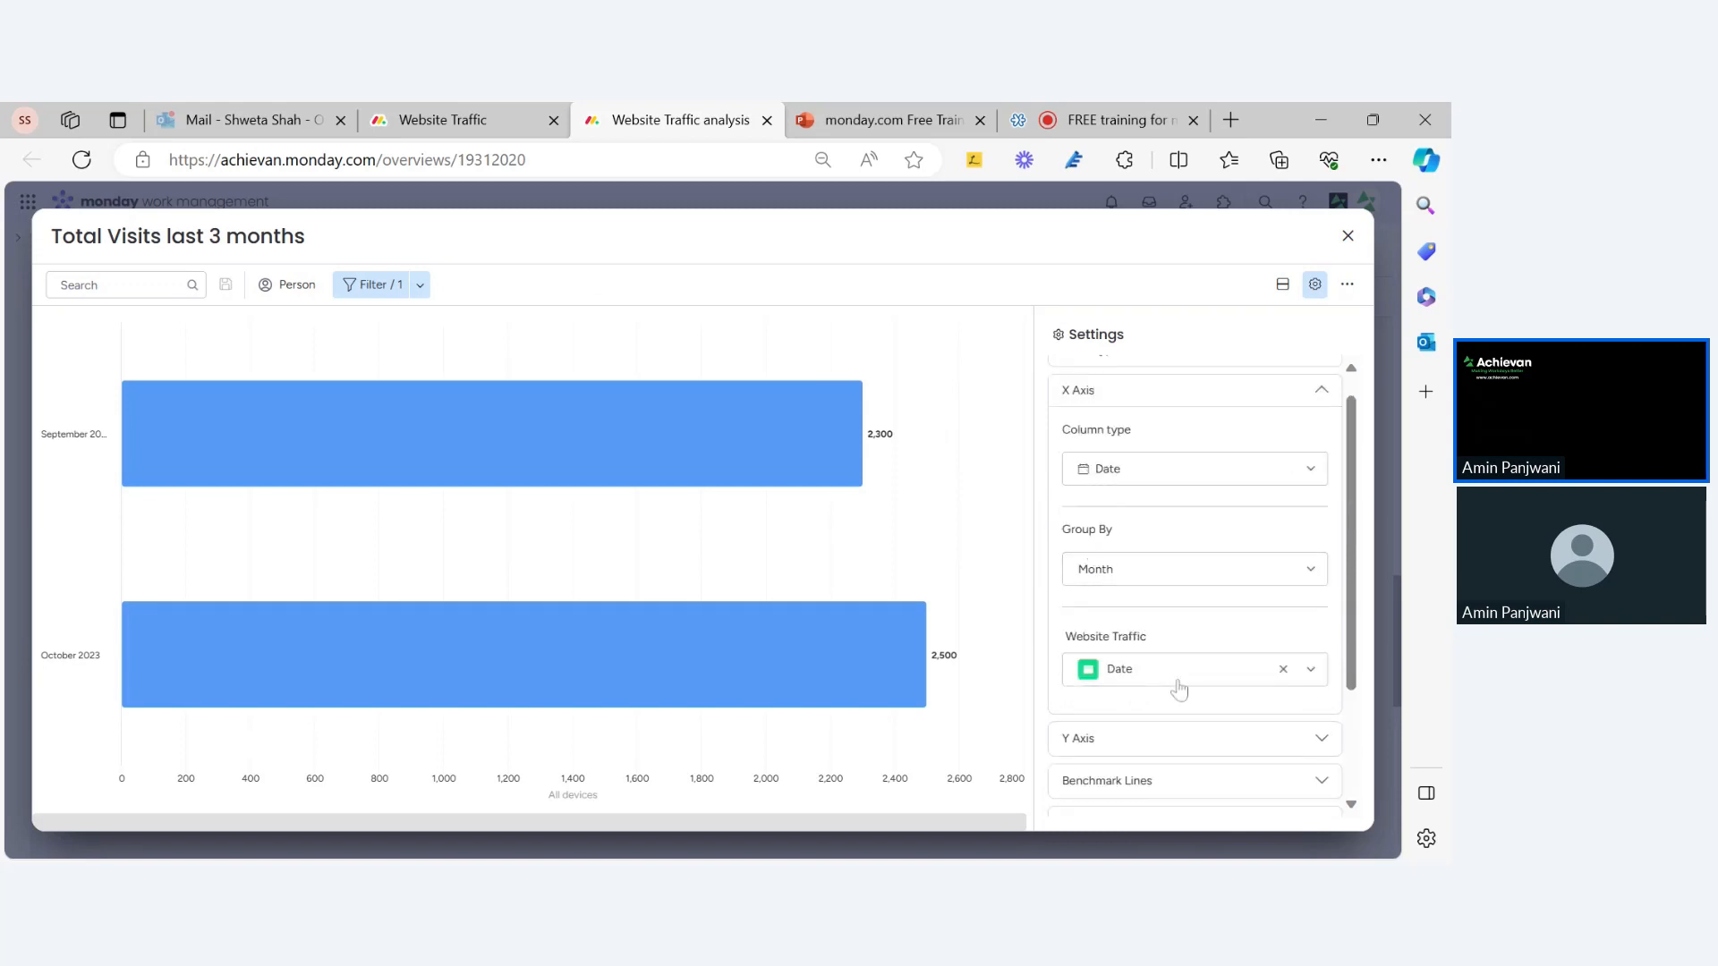
pyautogui.click(1155, 738)
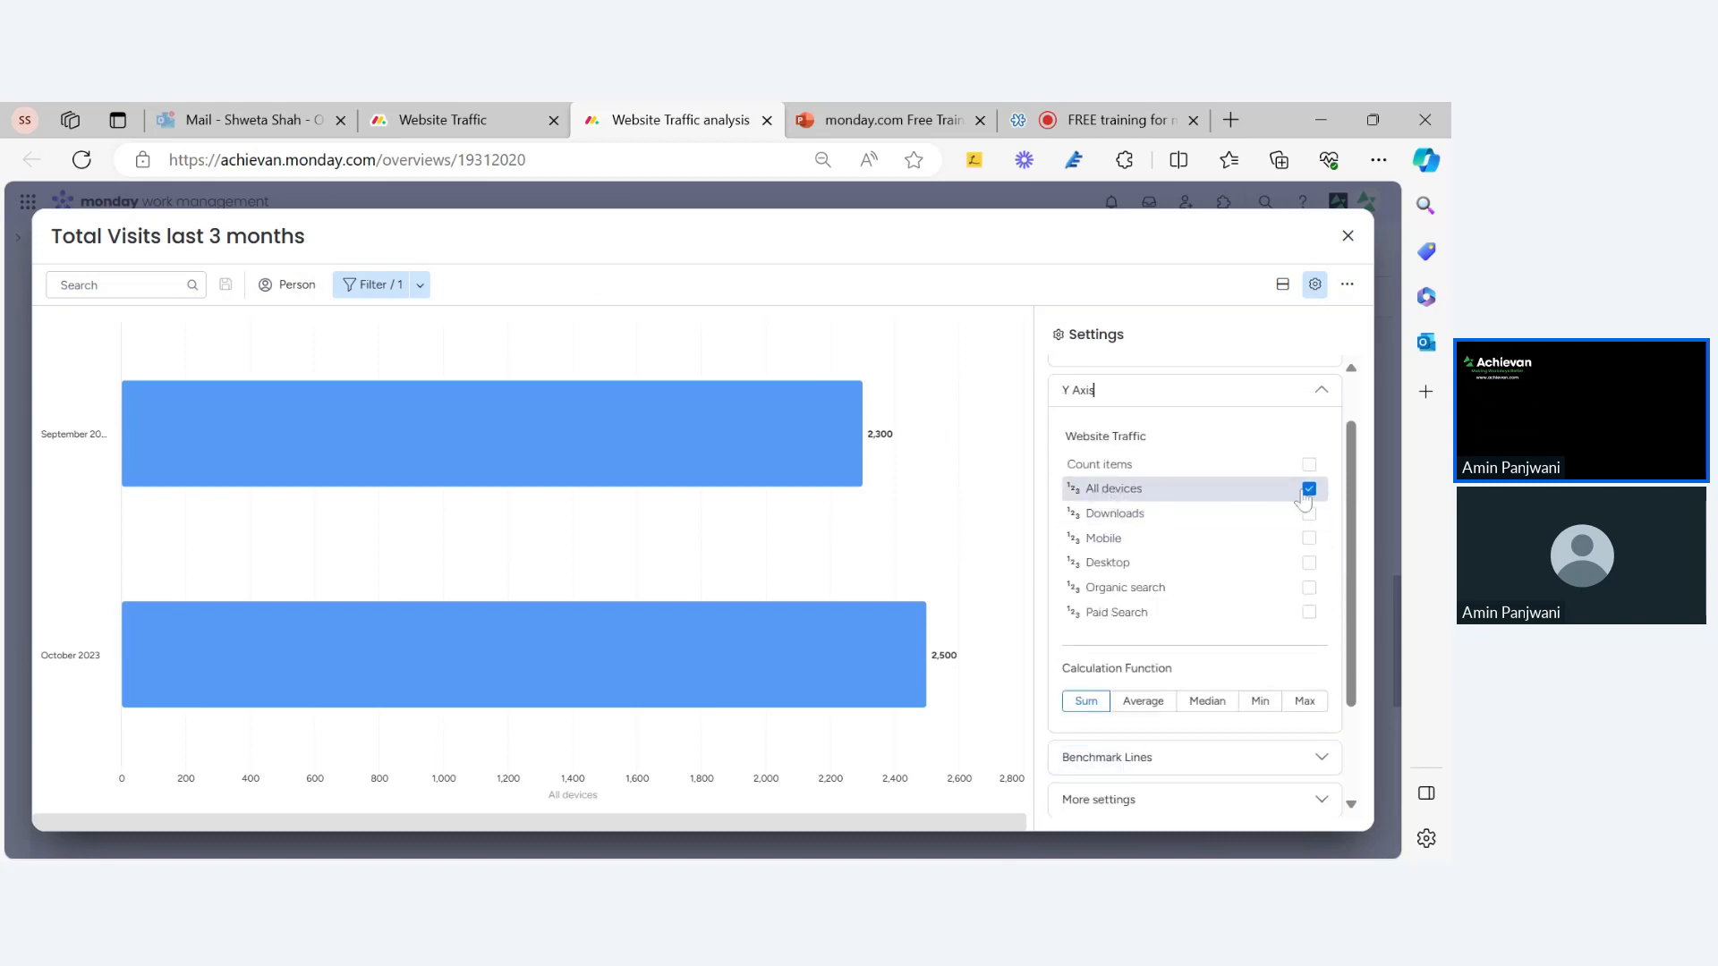
pyautogui.click(1347, 236)
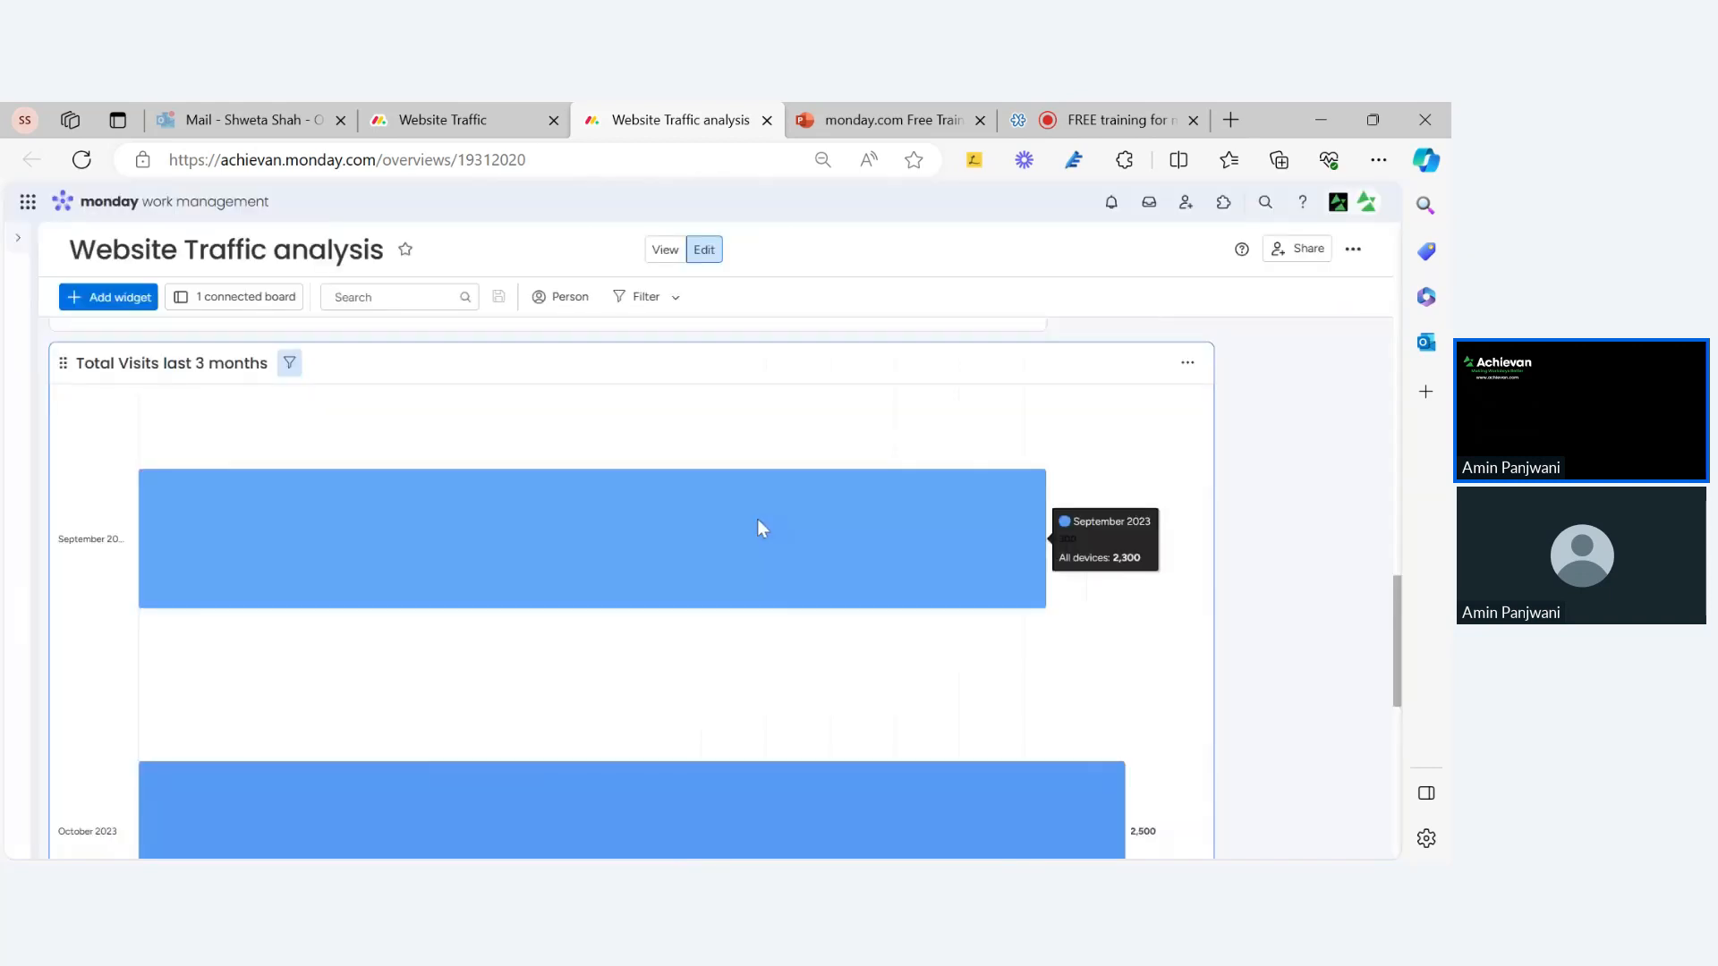
# Compare the Visits by month chart with the filtered Total Visits last 3 months chart on the dashboard
pyautogui.scroll(10, 759, 524)
pyautogui.scroll(4, 757, 523)
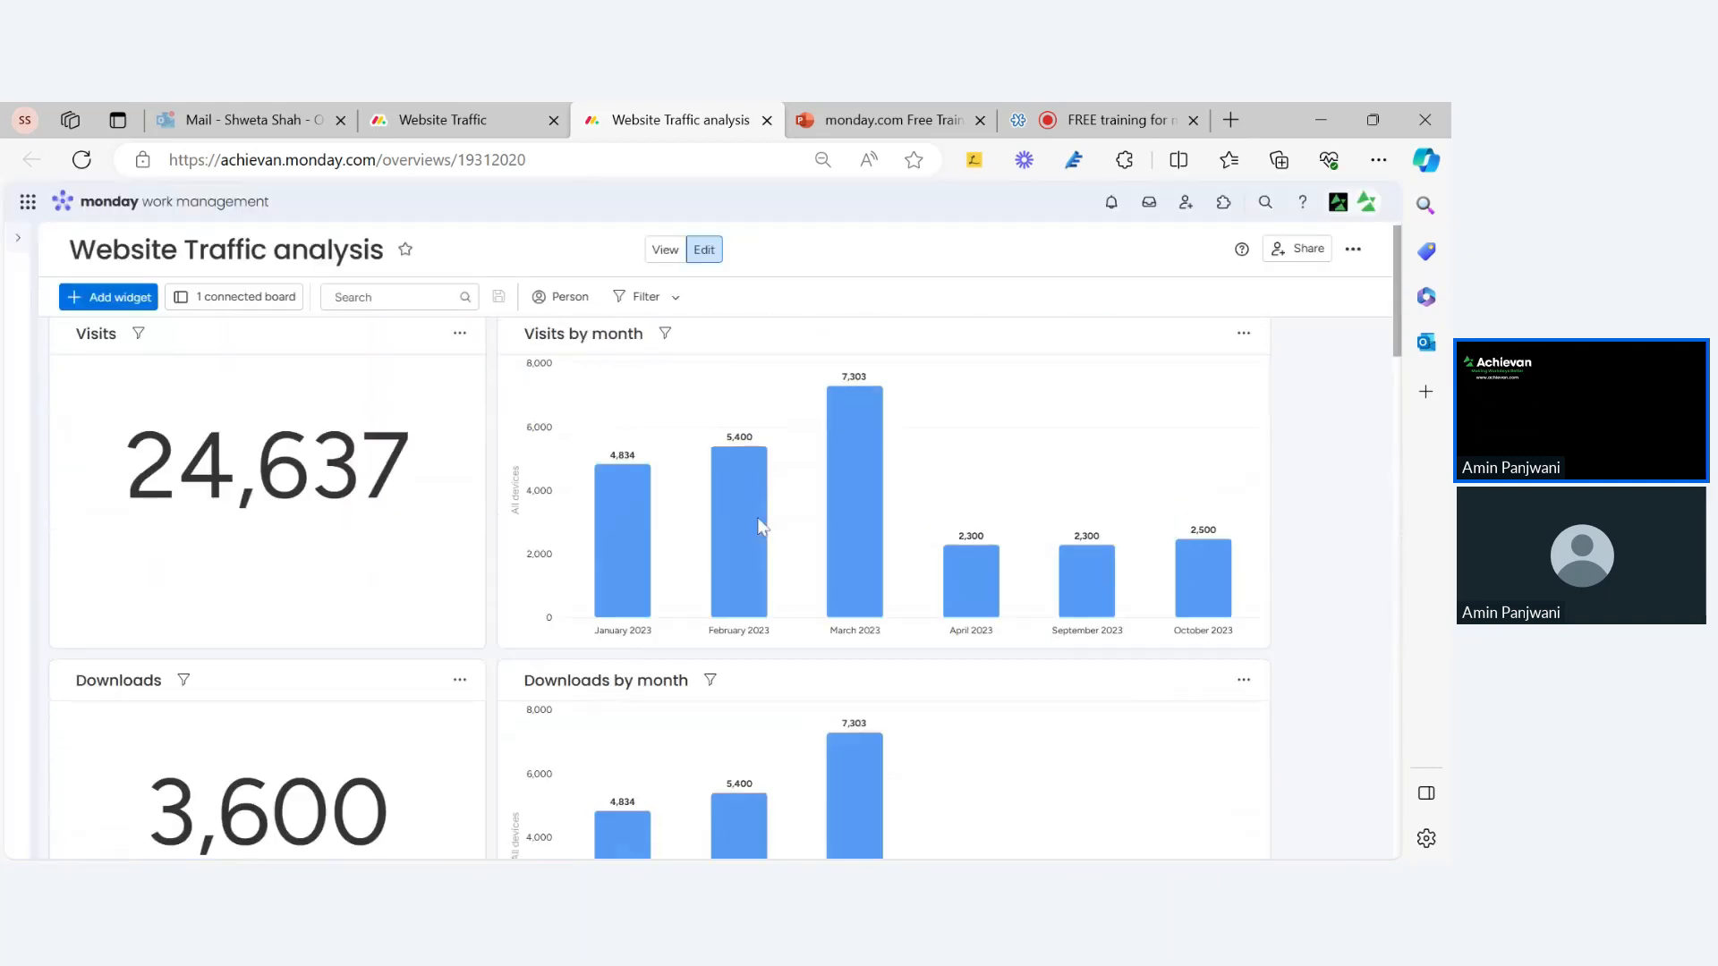
pyautogui.scroll(-3, 757, 524)
pyautogui.scroll(3, 759, 523)
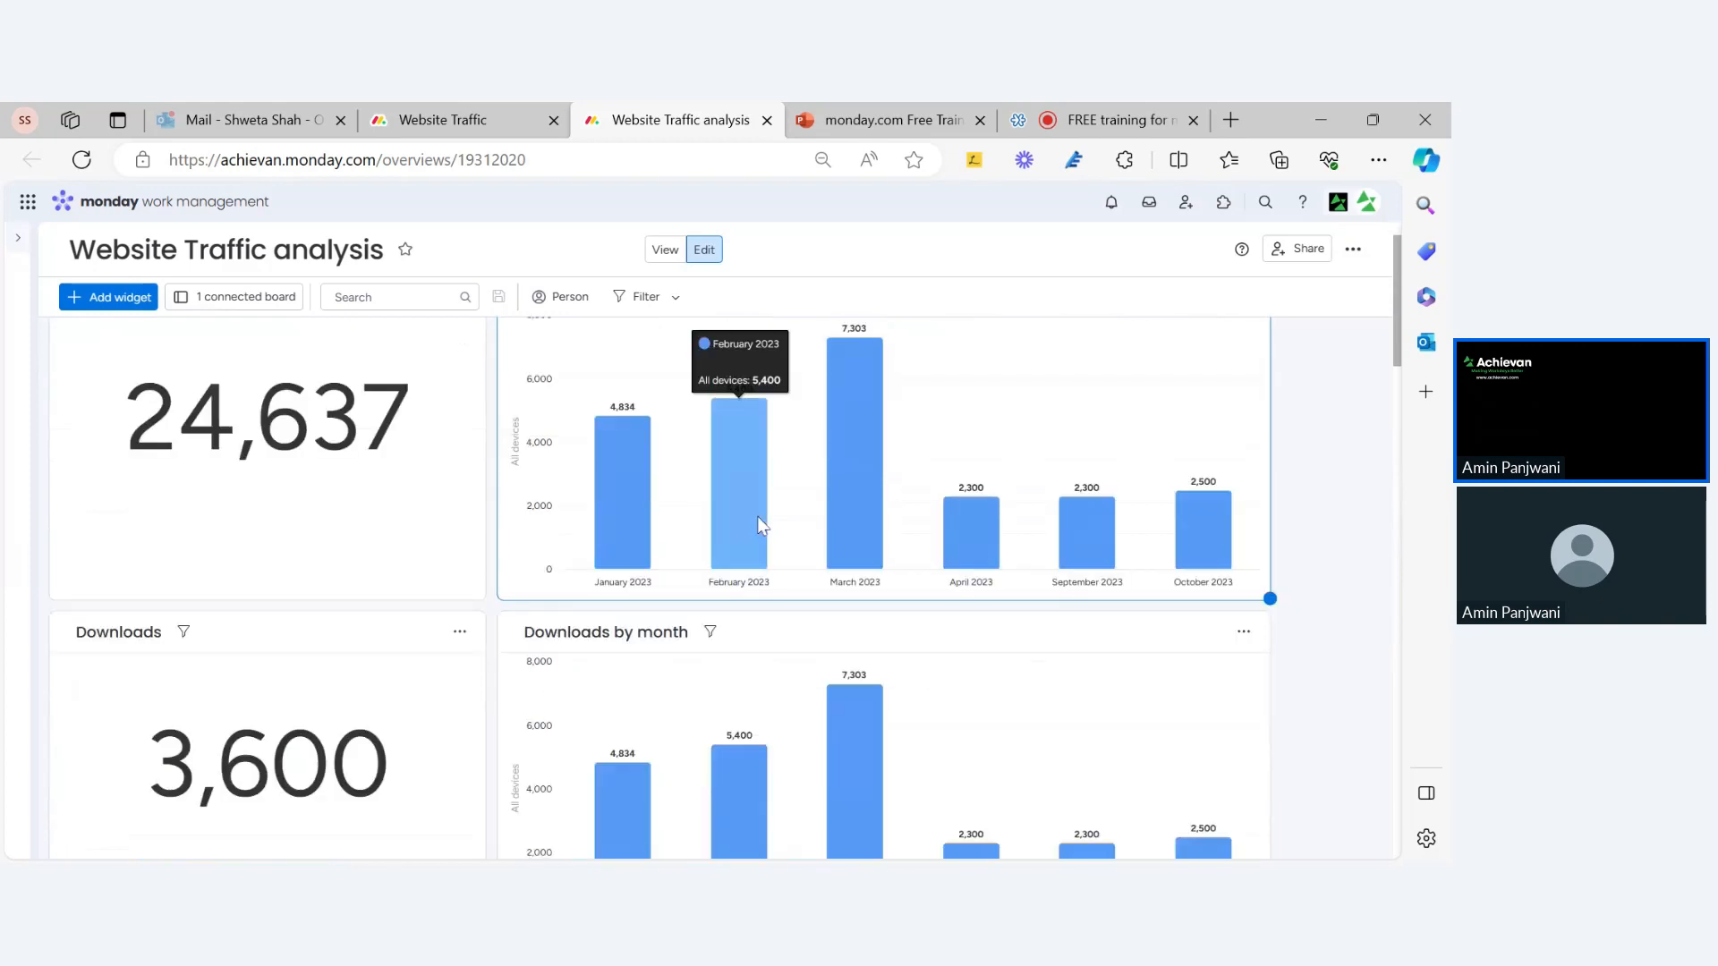
pyautogui.moveTo(610, 506)
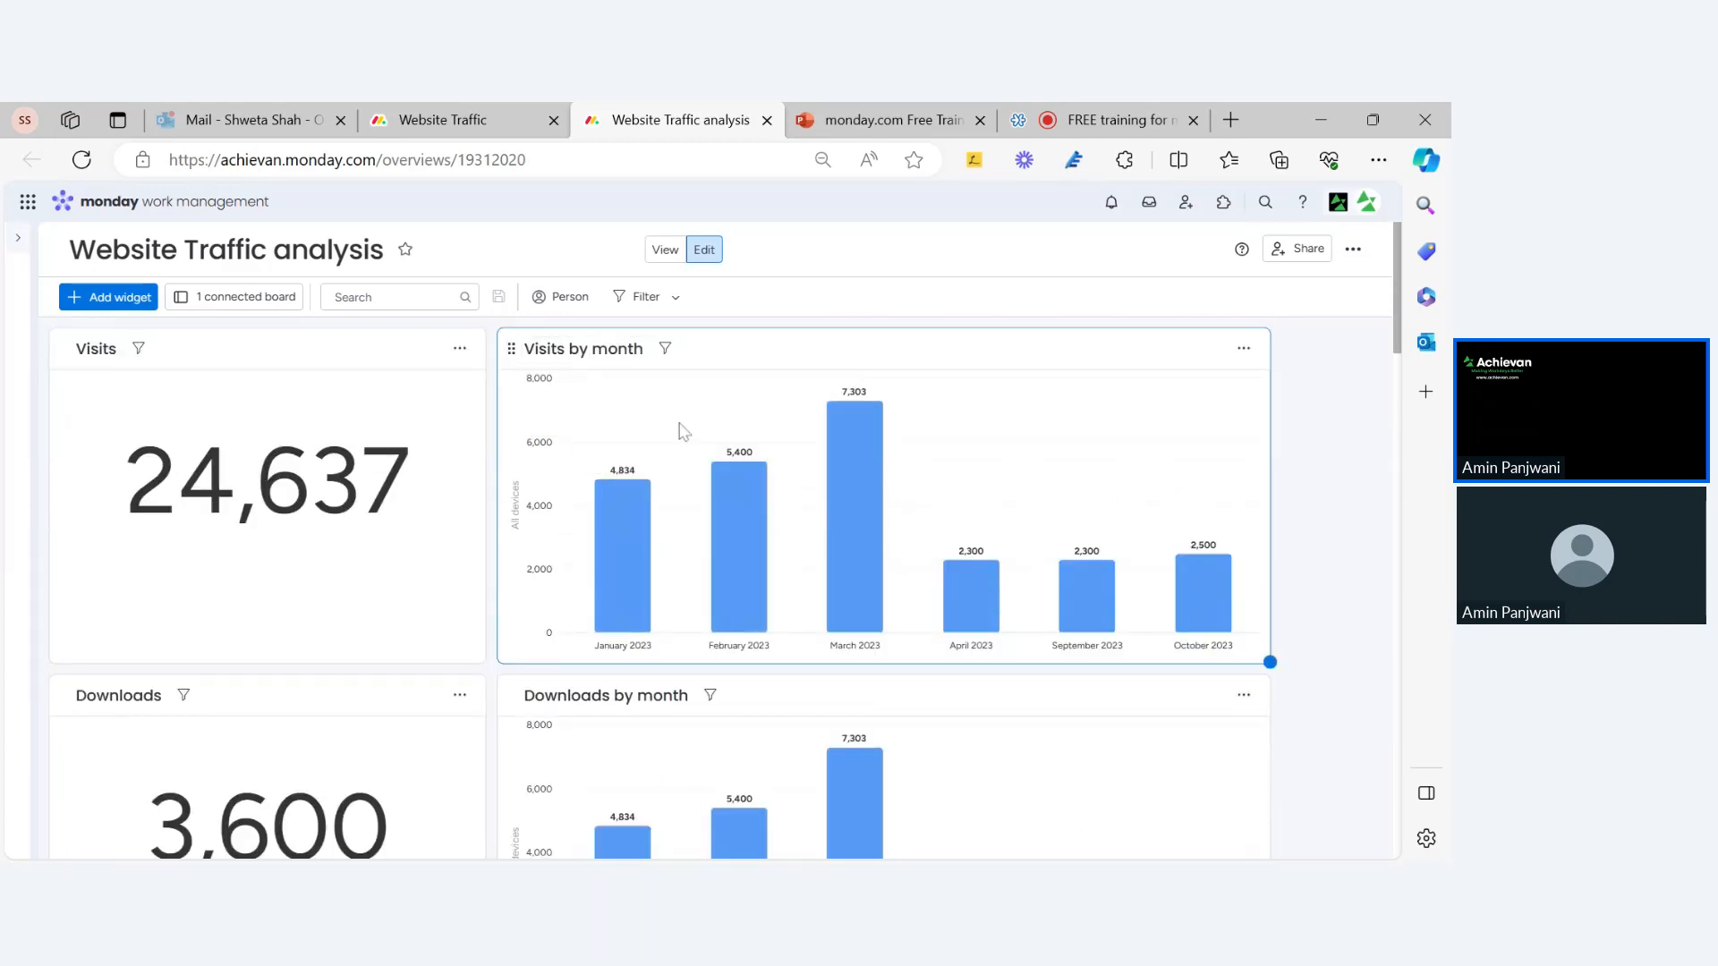
pyautogui.scroll(-15, 684, 432)
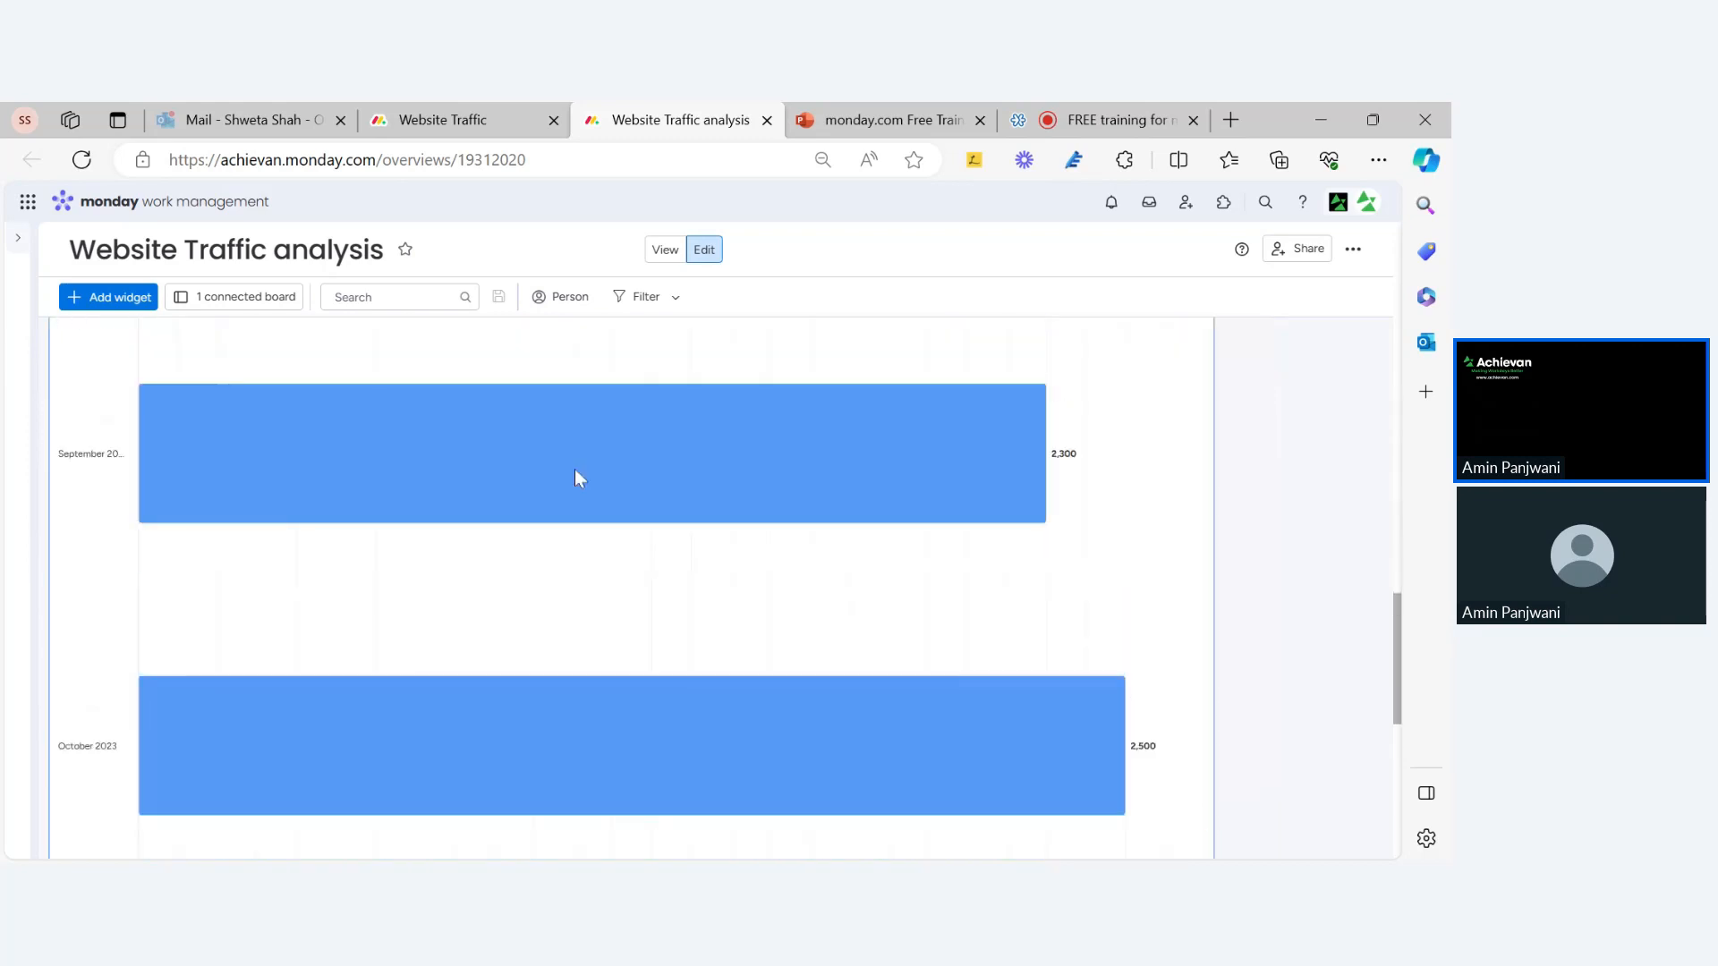
pyautogui.scroll(3, 577, 478)
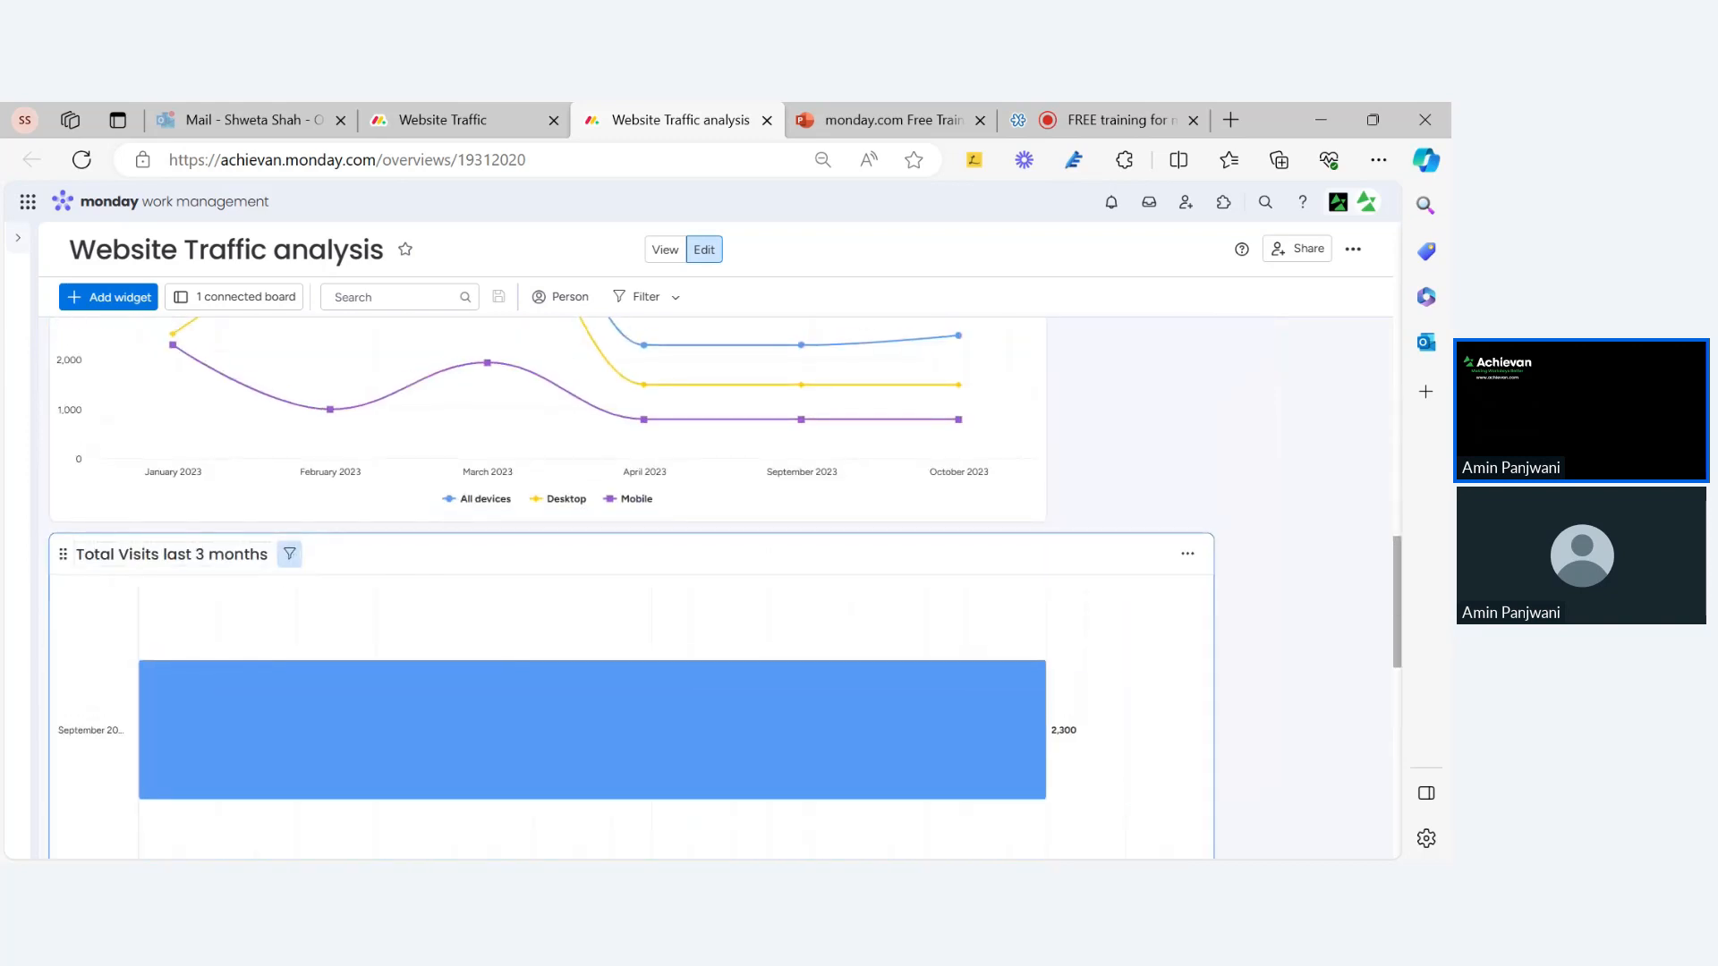
pyautogui.scroll(12, 294, 582)
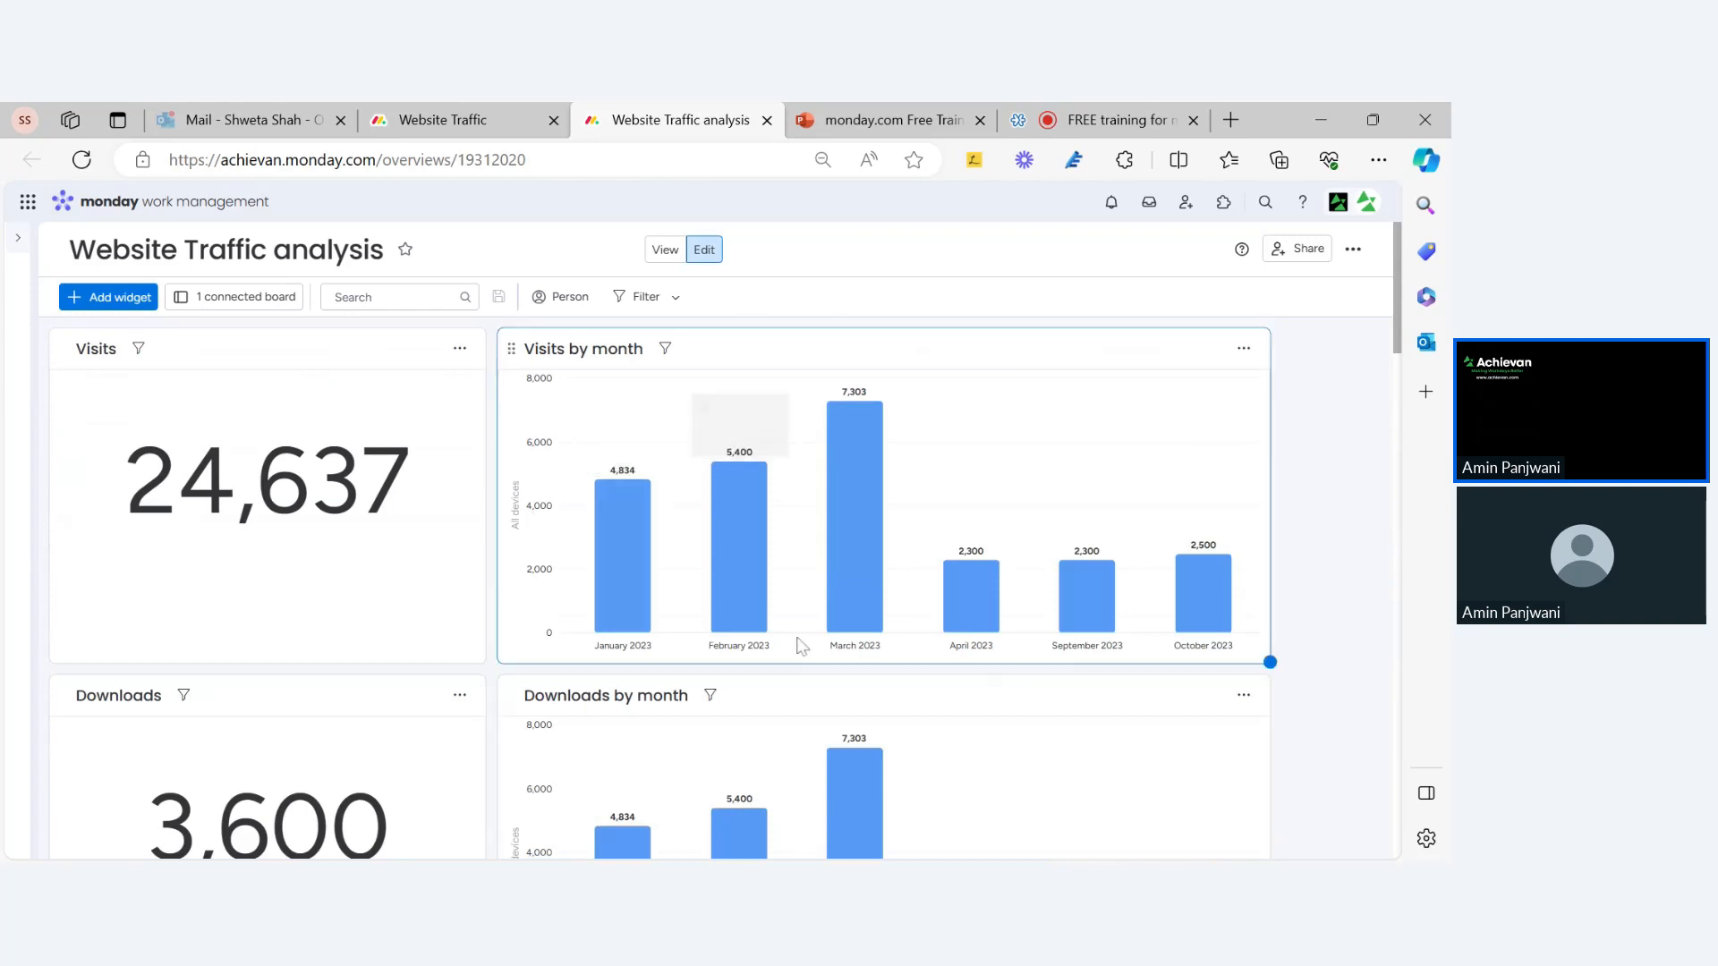
pyautogui.scroll(-15, 537, 640)
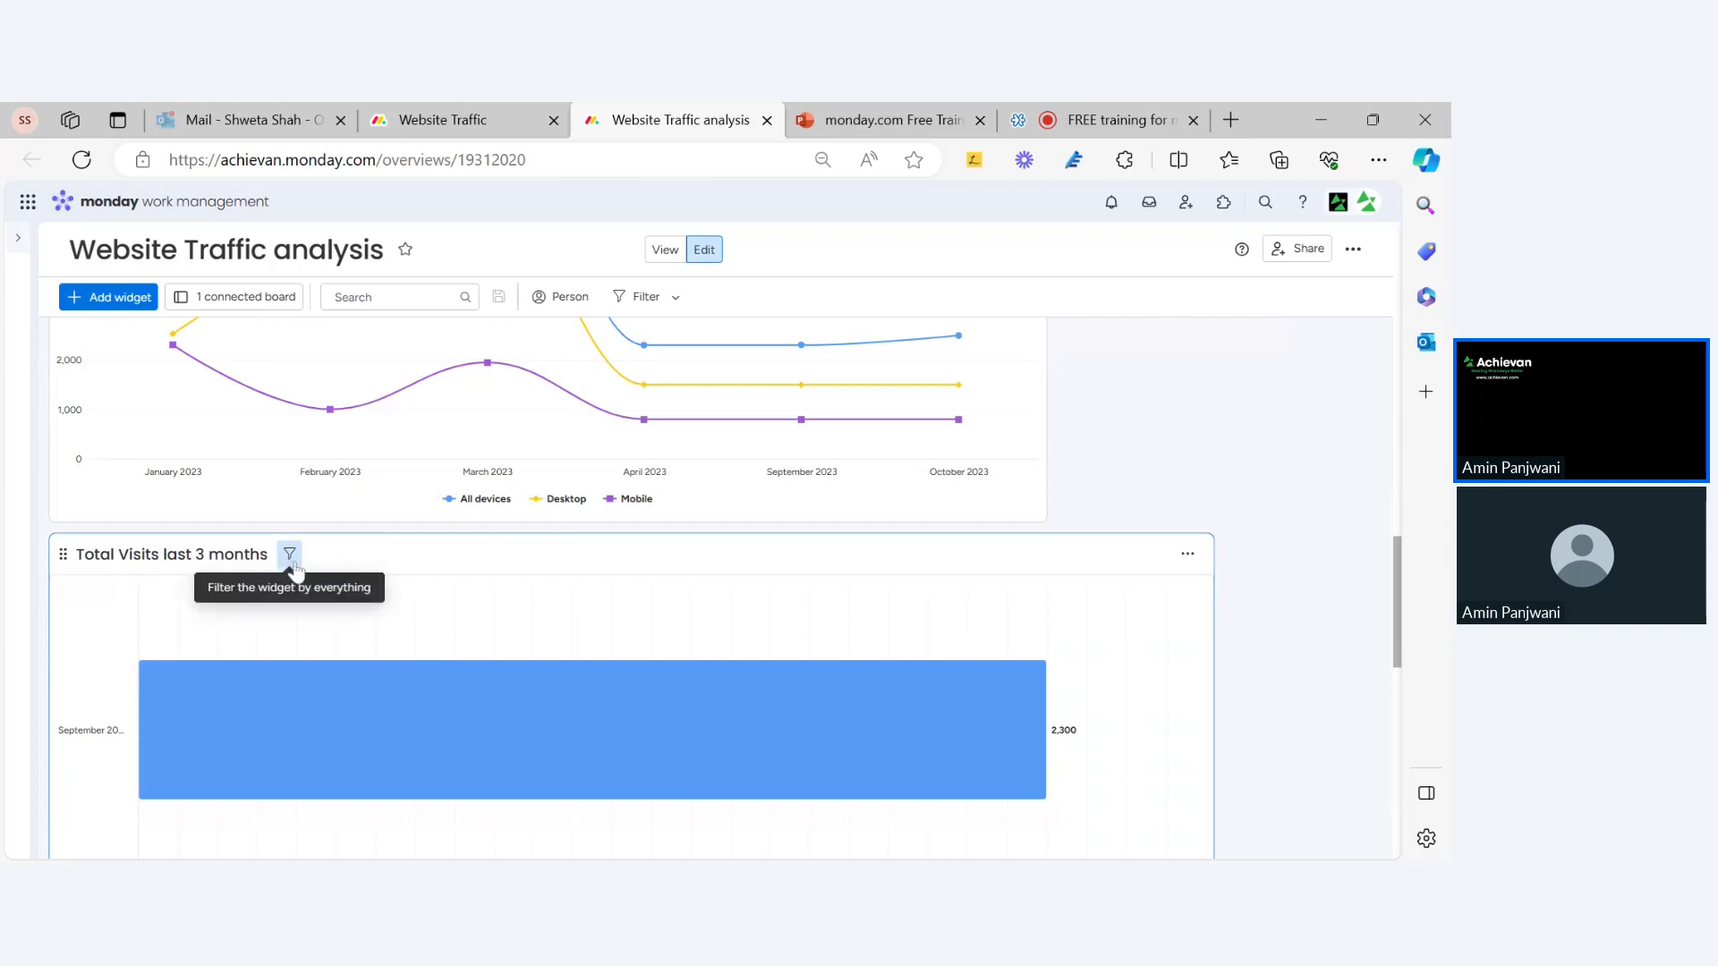
pyautogui.scroll(15, 967, 612)
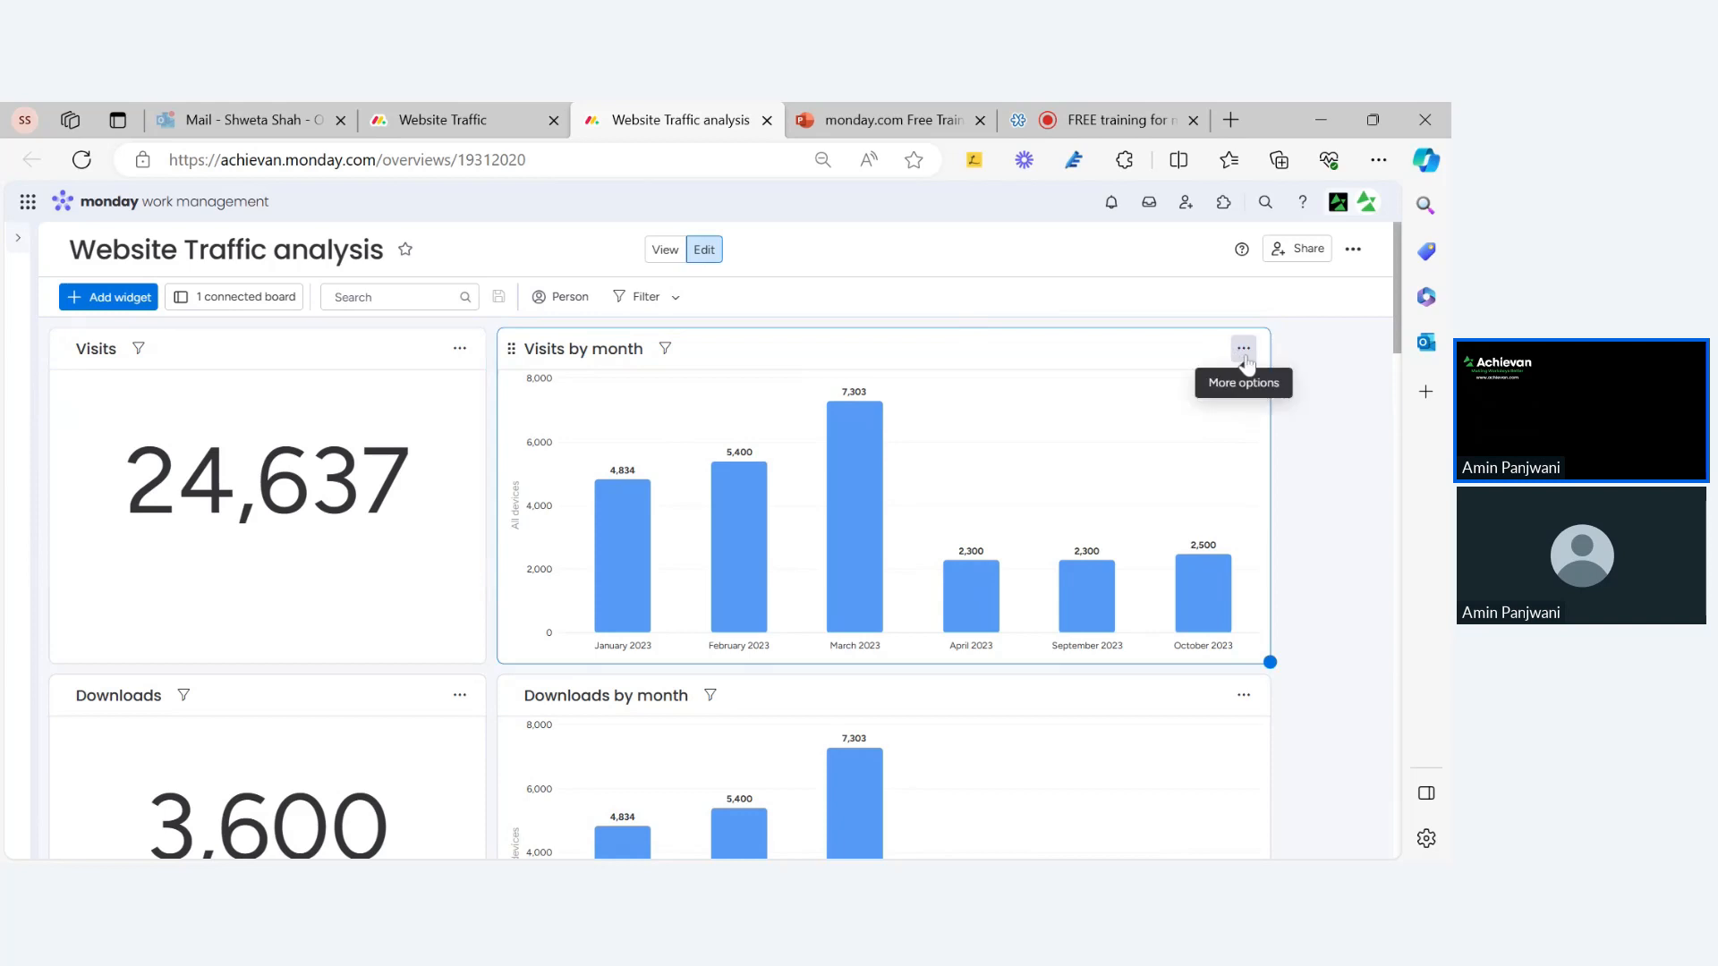
pyautogui.scroll(-15, 965, 486)
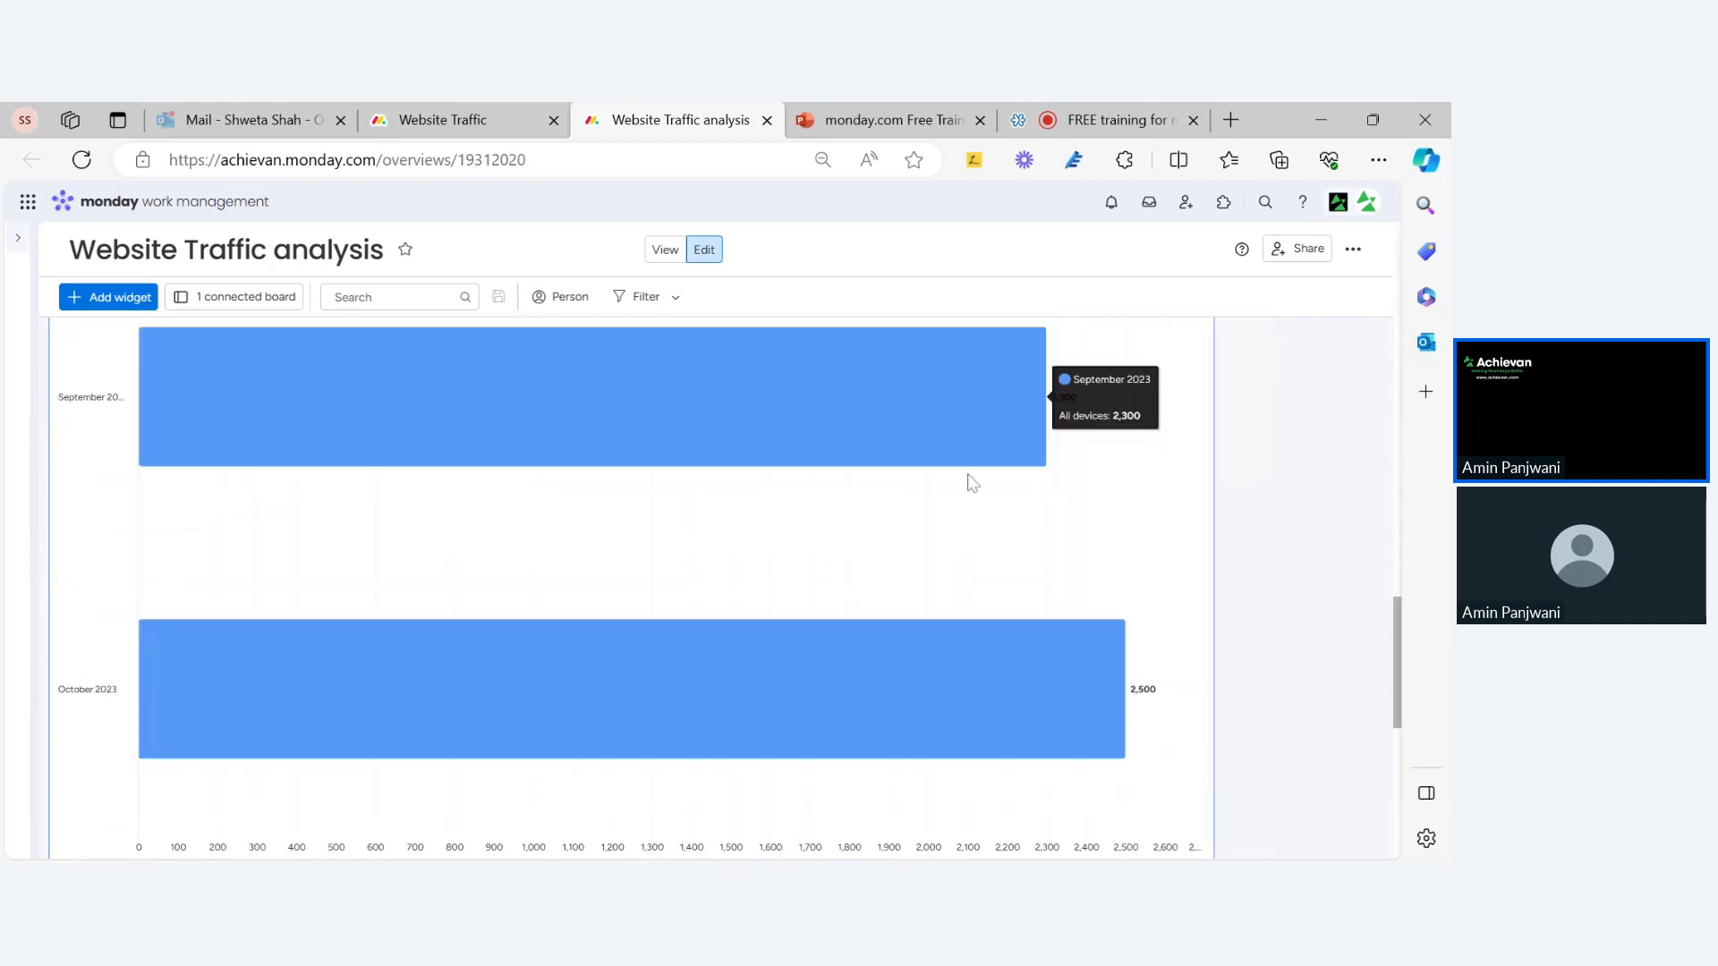
pyautogui.scroll(6, 971, 483)
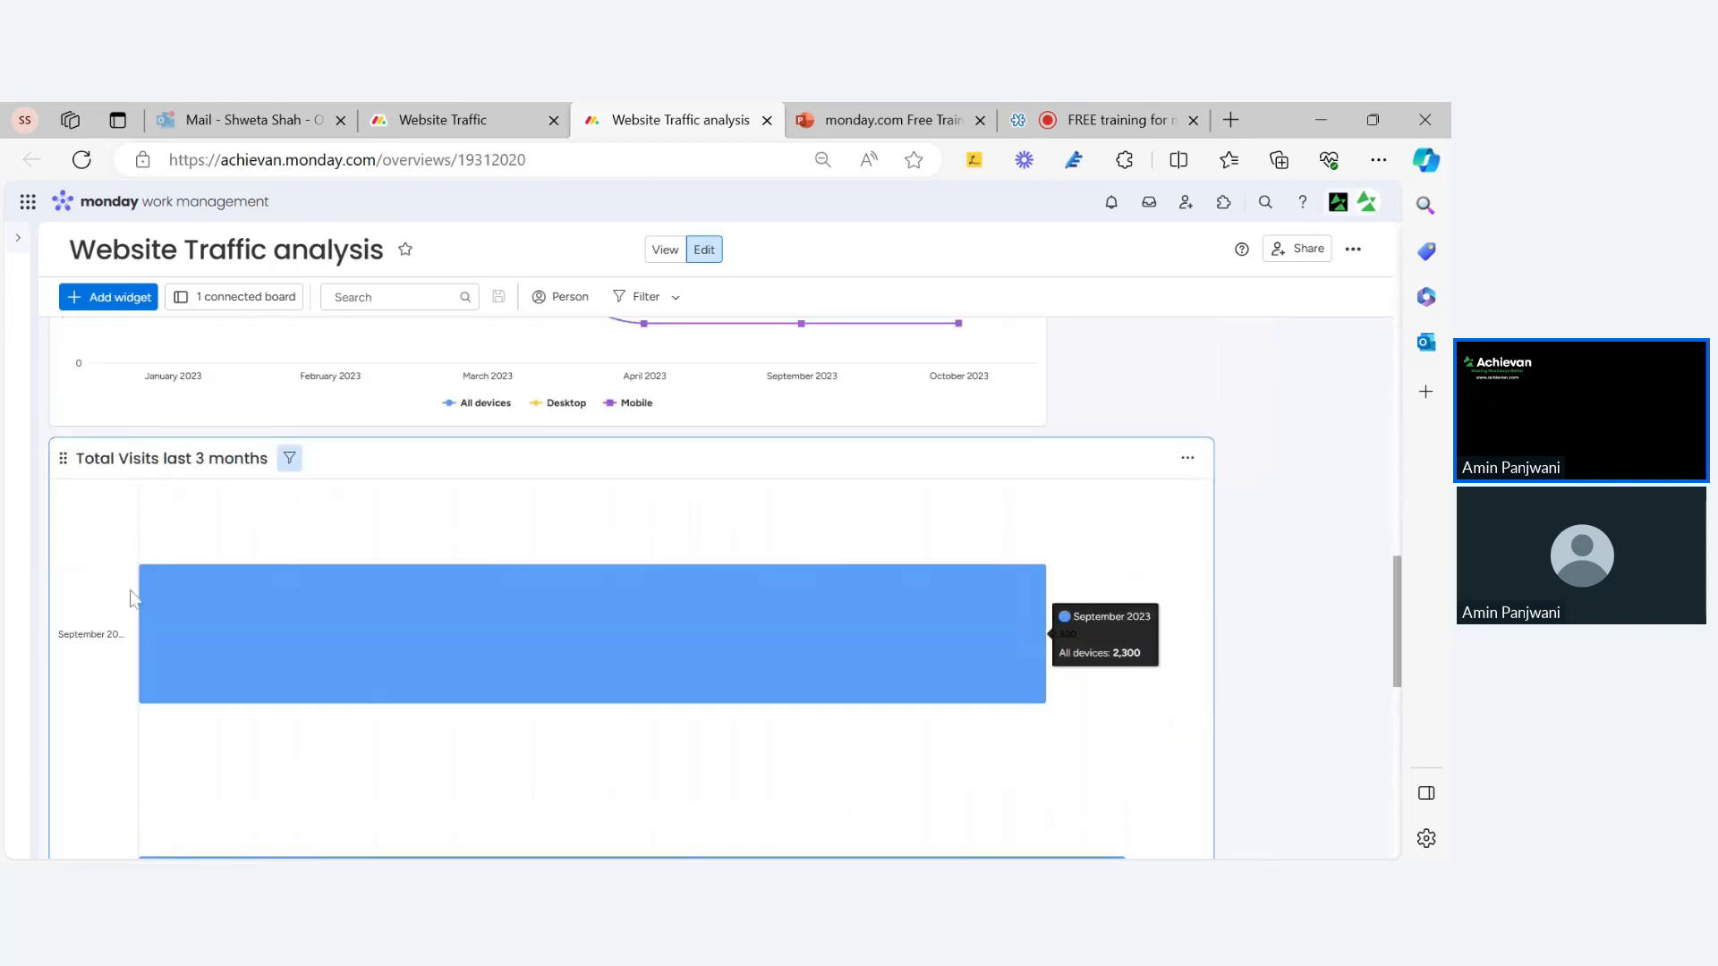
pyautogui.scroll(-4, 859, 495)
pyautogui.scroll(3, 859, 495)
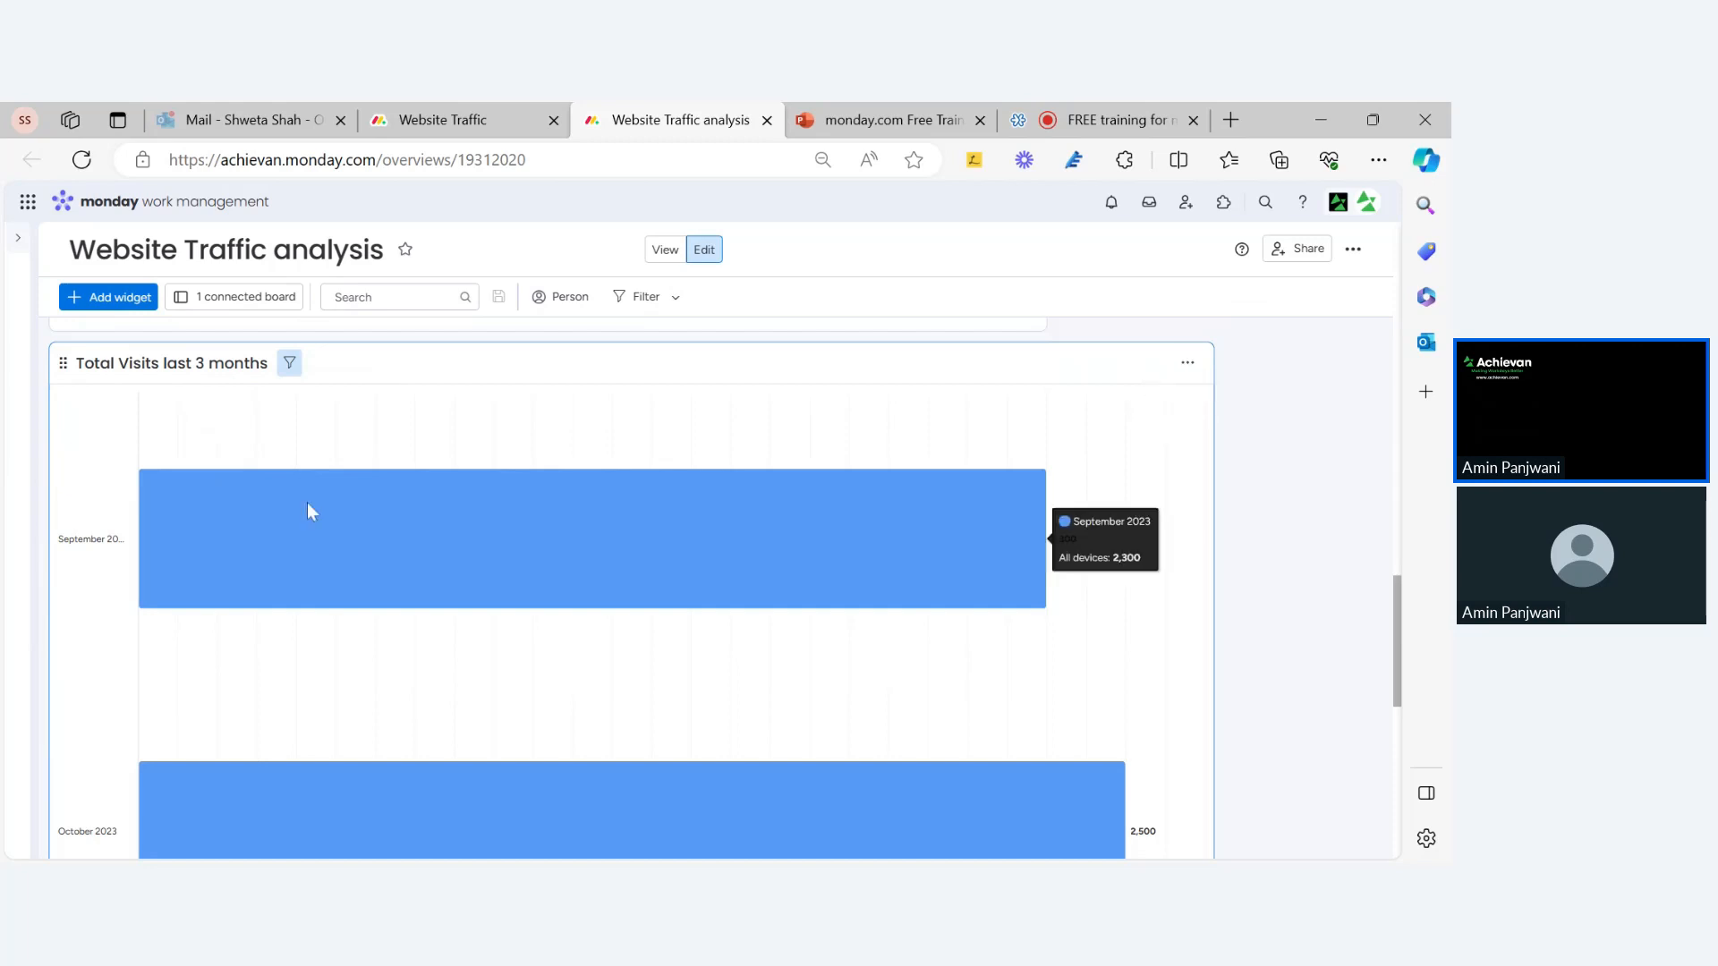
pyautogui.scroll(-4, 663, 734)
pyautogui.scroll(5, 686, 731)
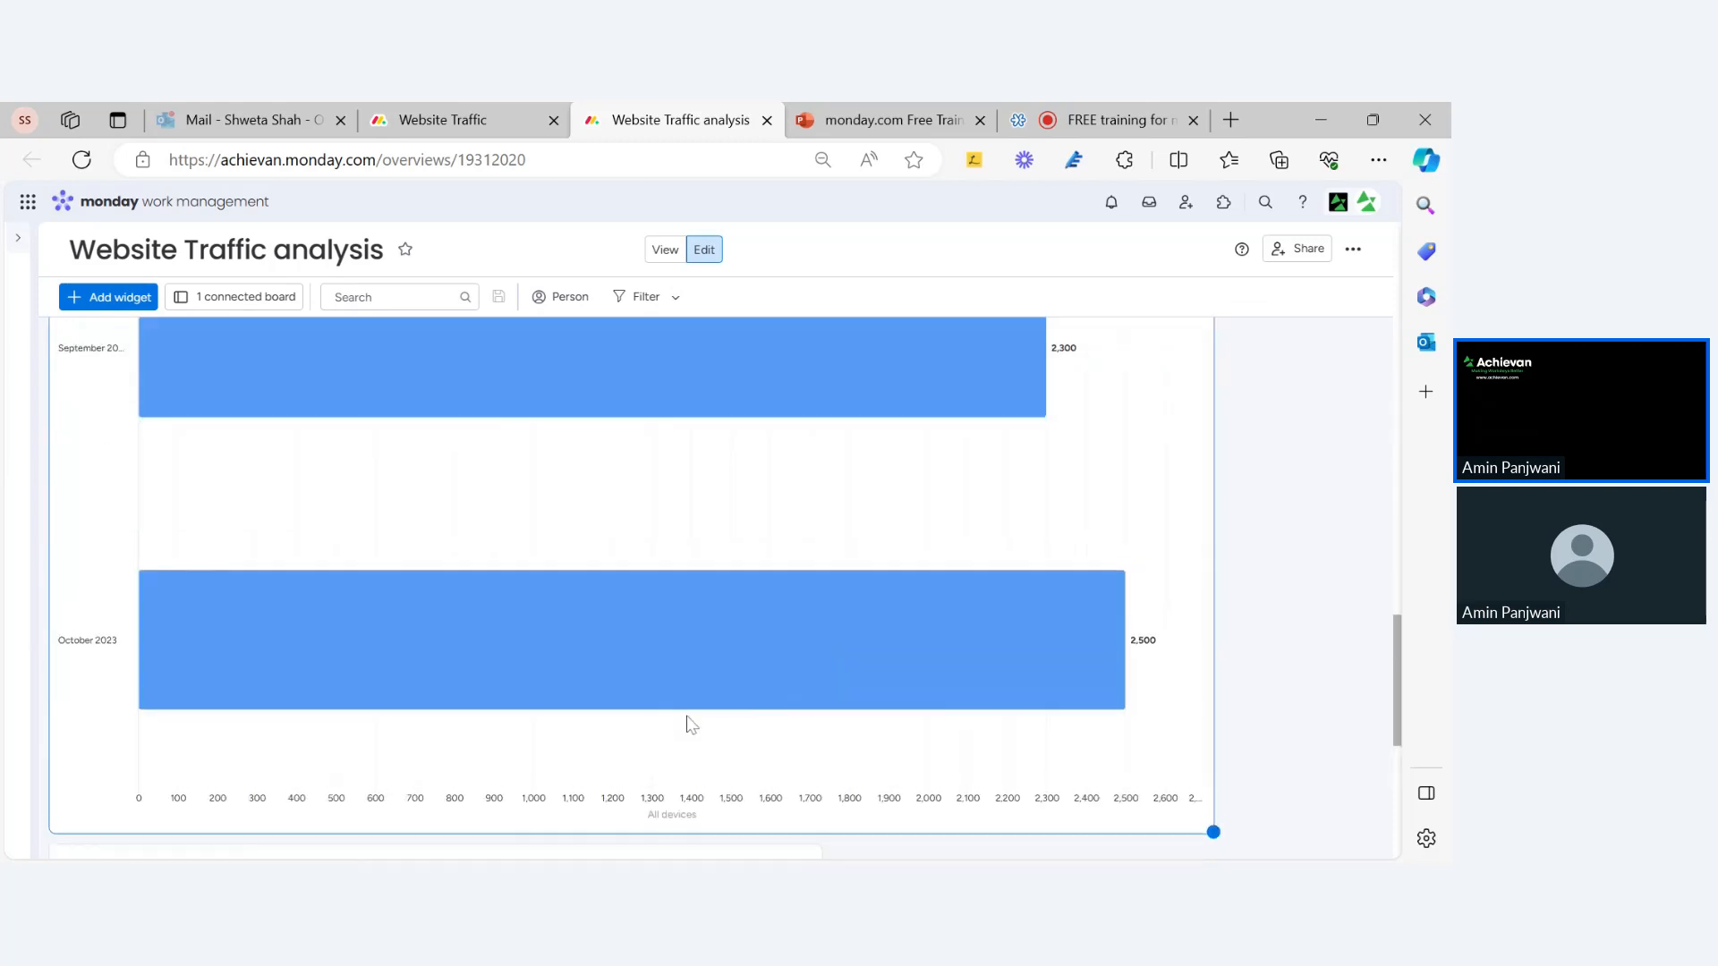
# Open the filter of Total Visits last 3 months and compare its quick filter columns with the advanced filter condition
pyautogui.click(291, 655)
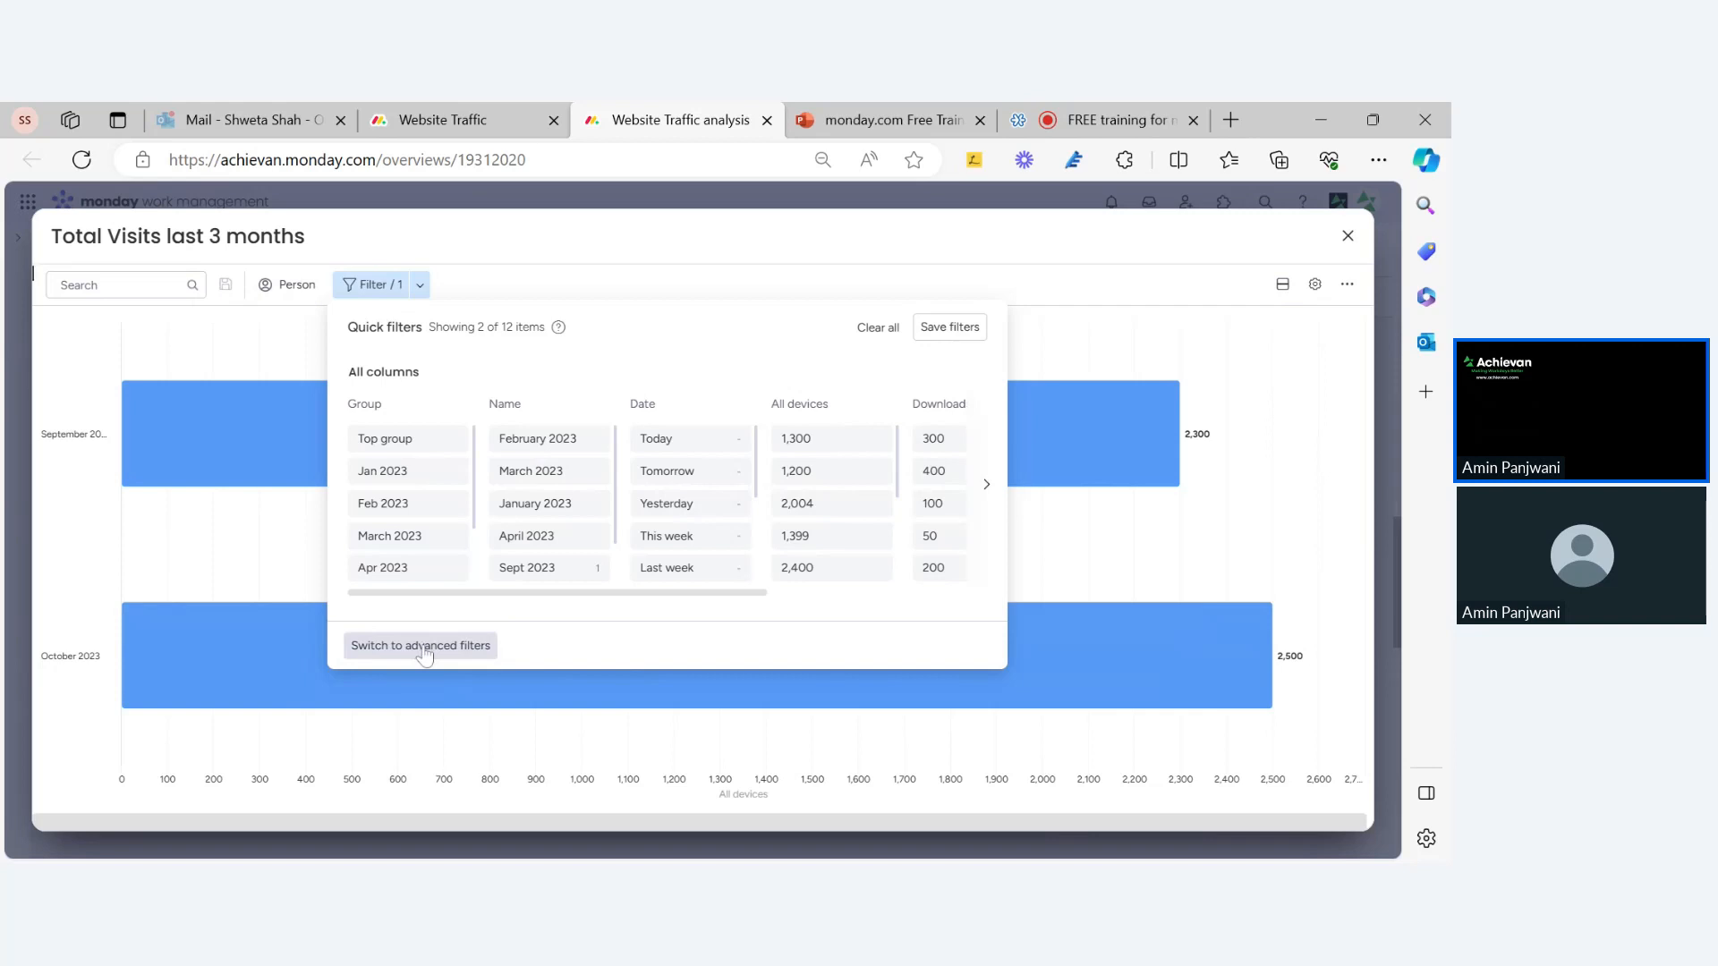
pyautogui.click(424, 656)
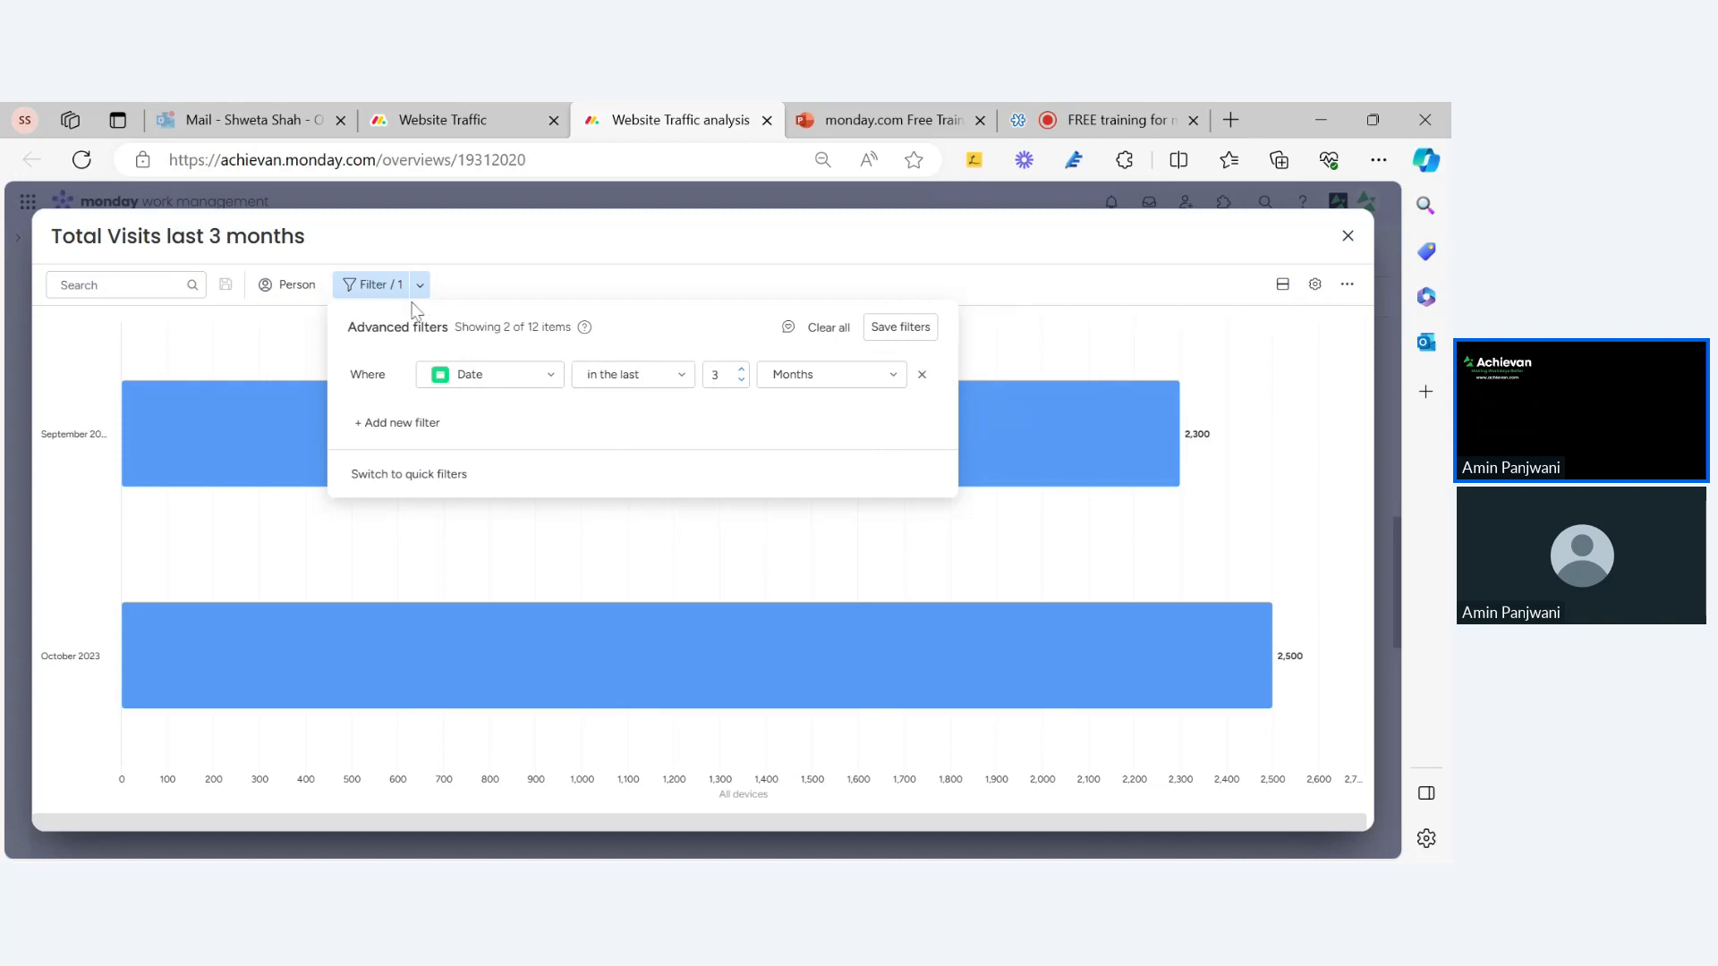
pyautogui.click(425, 474)
pyautogui.moveTo(423, 595); pyautogui.dragTo(548, 590)
pyautogui.scroll(-3, 555, 560)
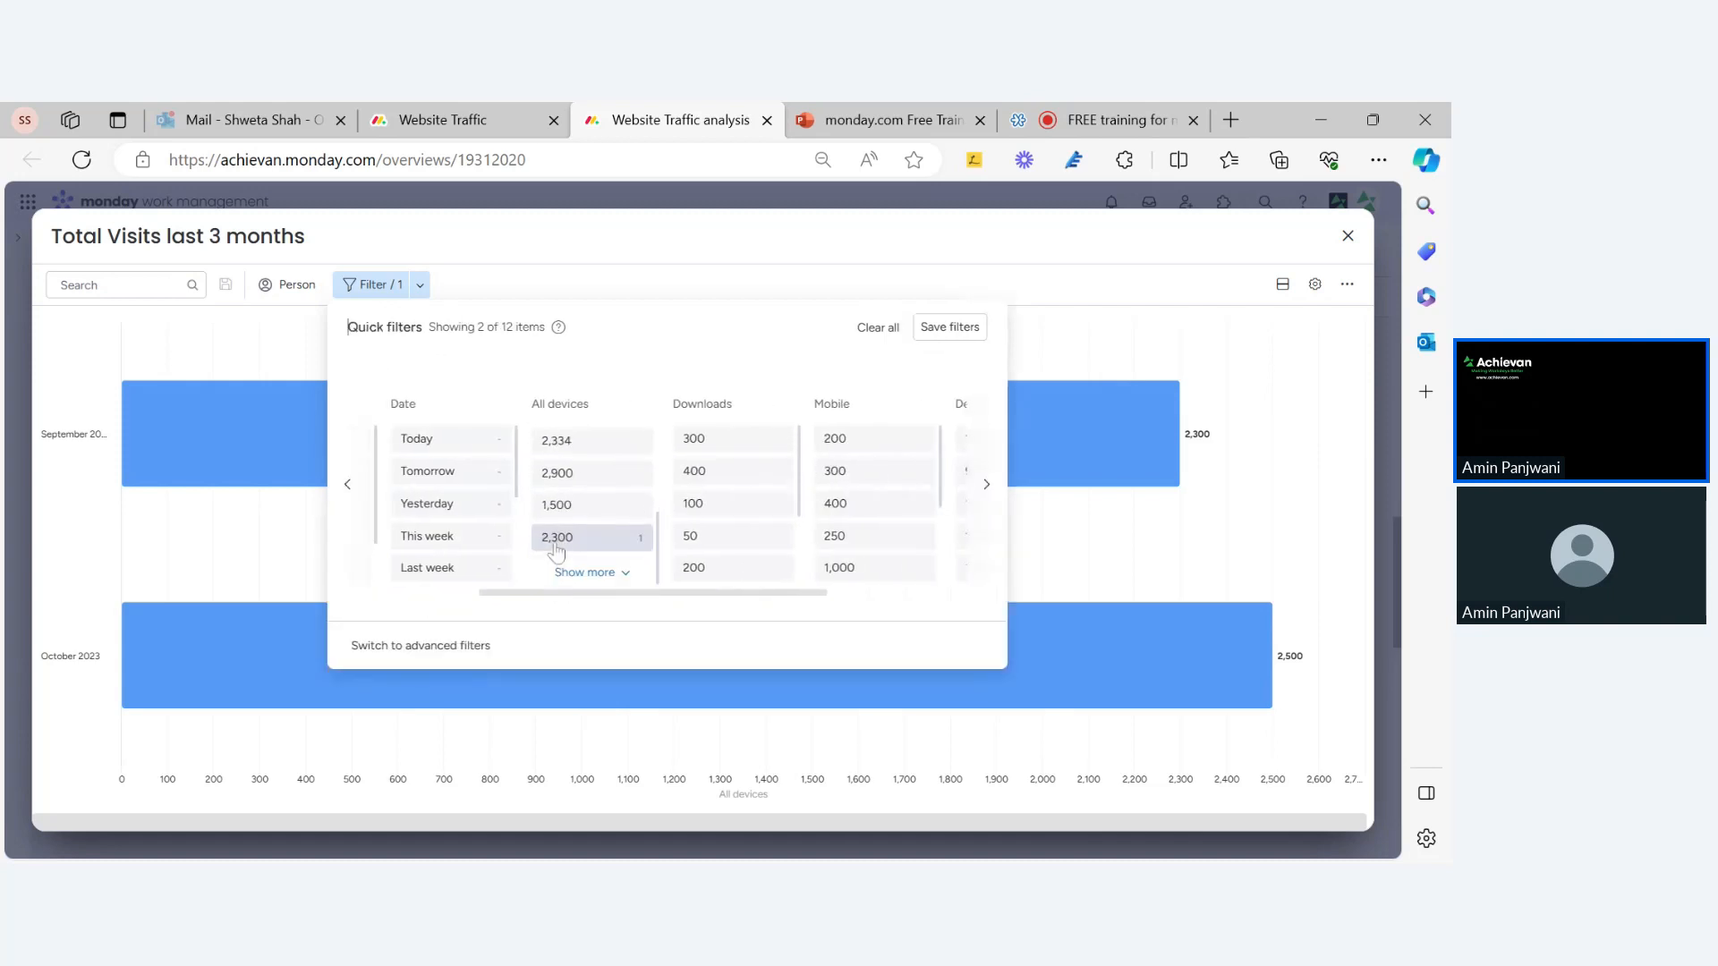
pyautogui.scroll(-2, 475, 537)
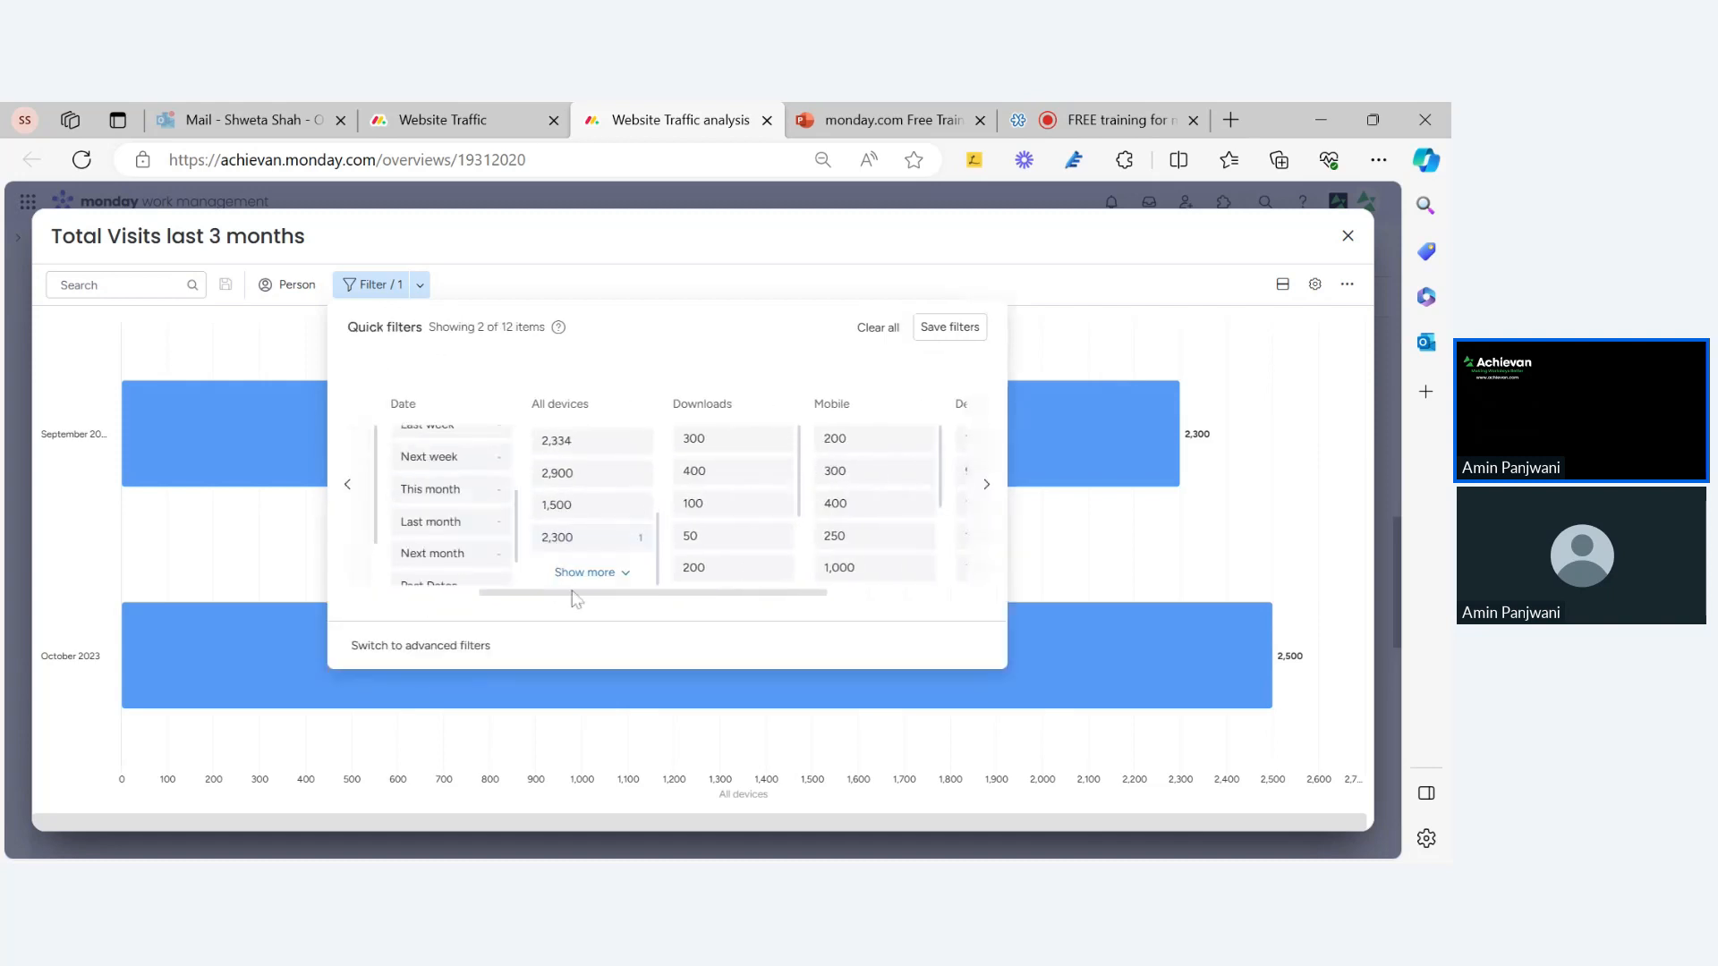
pyautogui.click(434, 646)
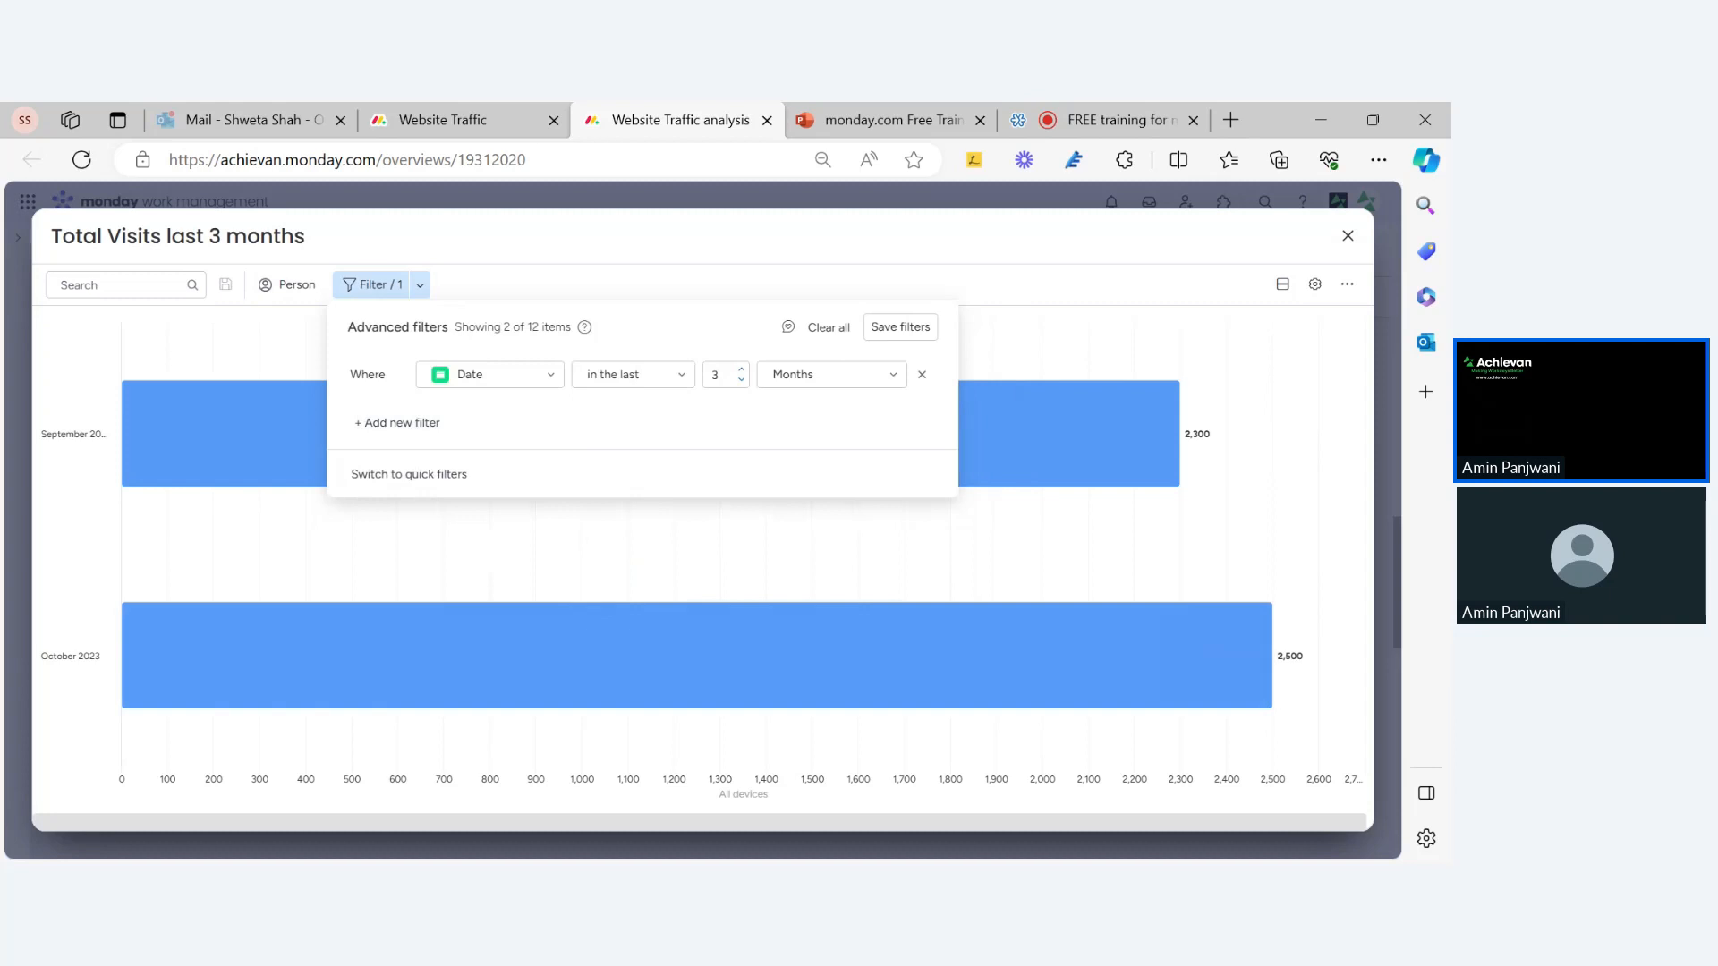
# Try the "is" condition and the Name column in the widget's advanced filter, and return the filter column to Date
pyautogui.click(501, 383)
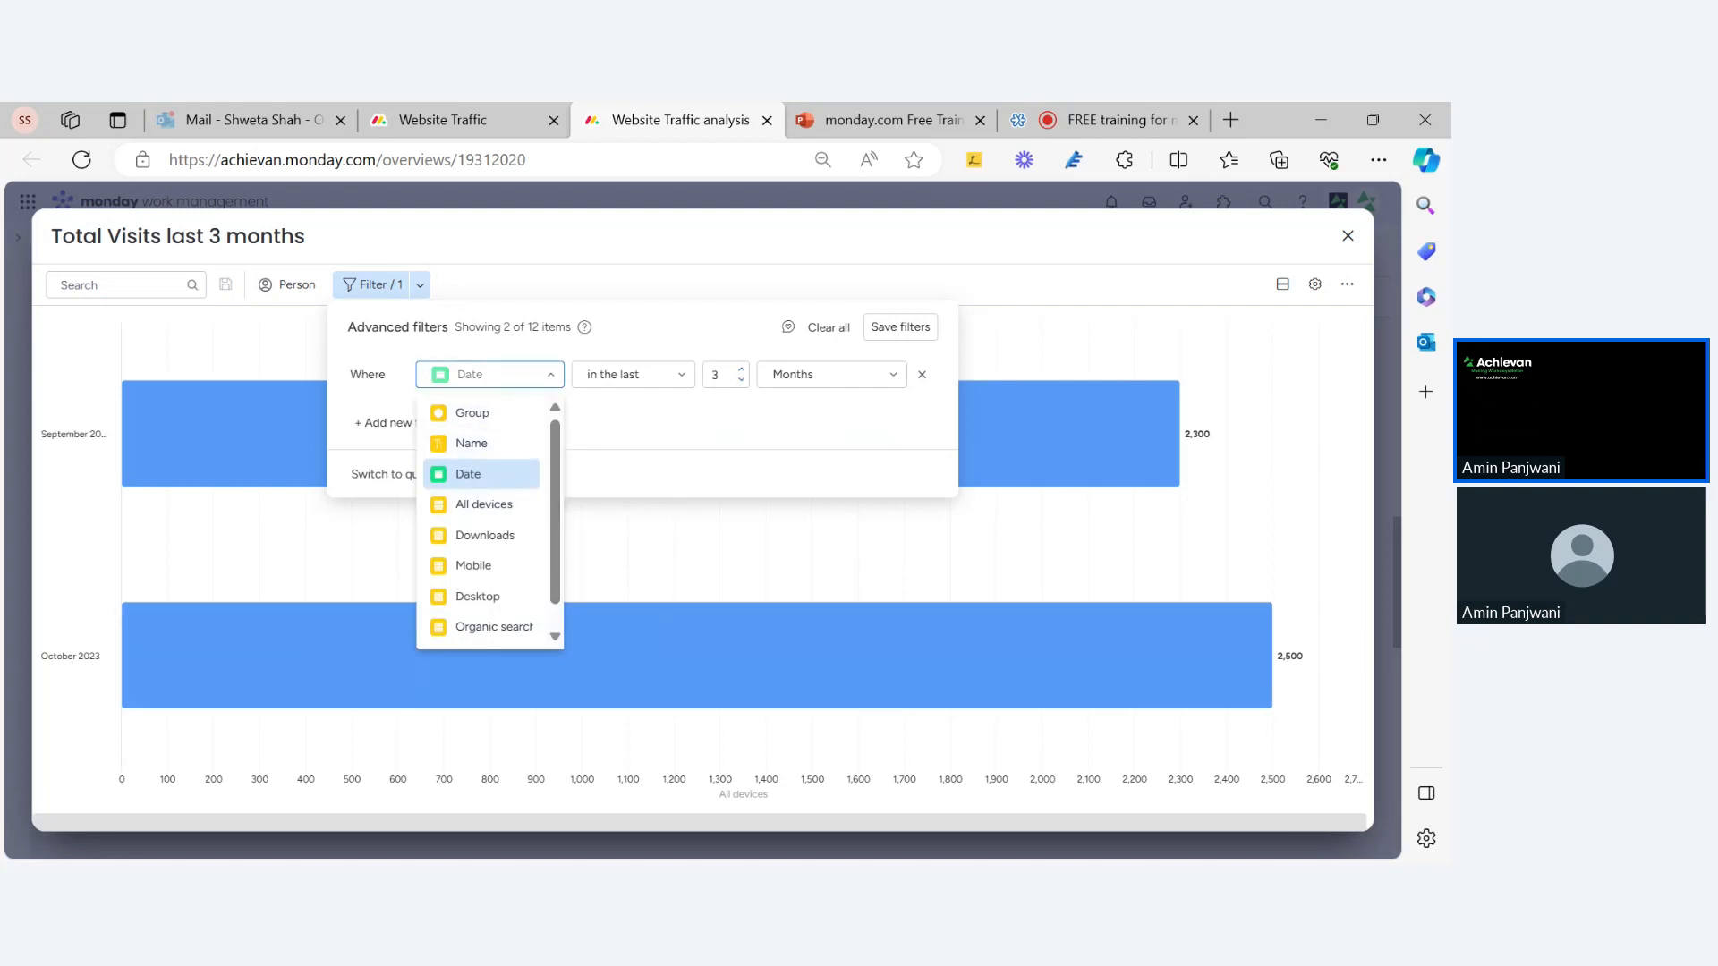
pyautogui.click(491, 481)
pyautogui.click(678, 380)
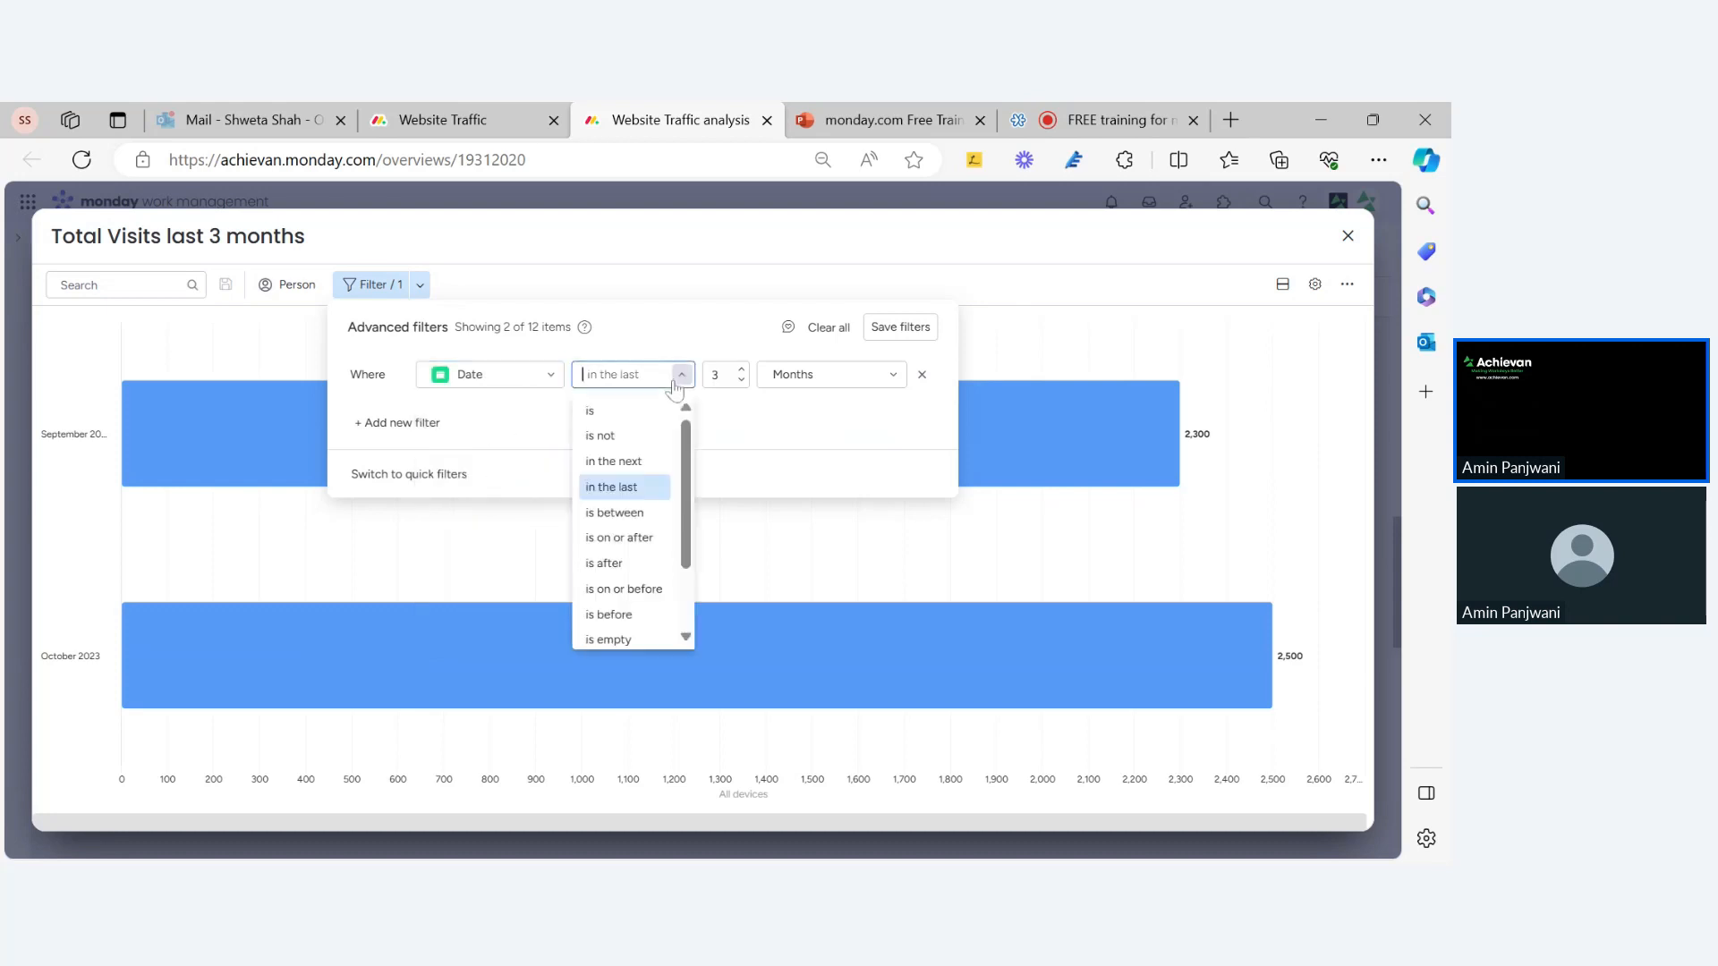
pyautogui.click(596, 412)
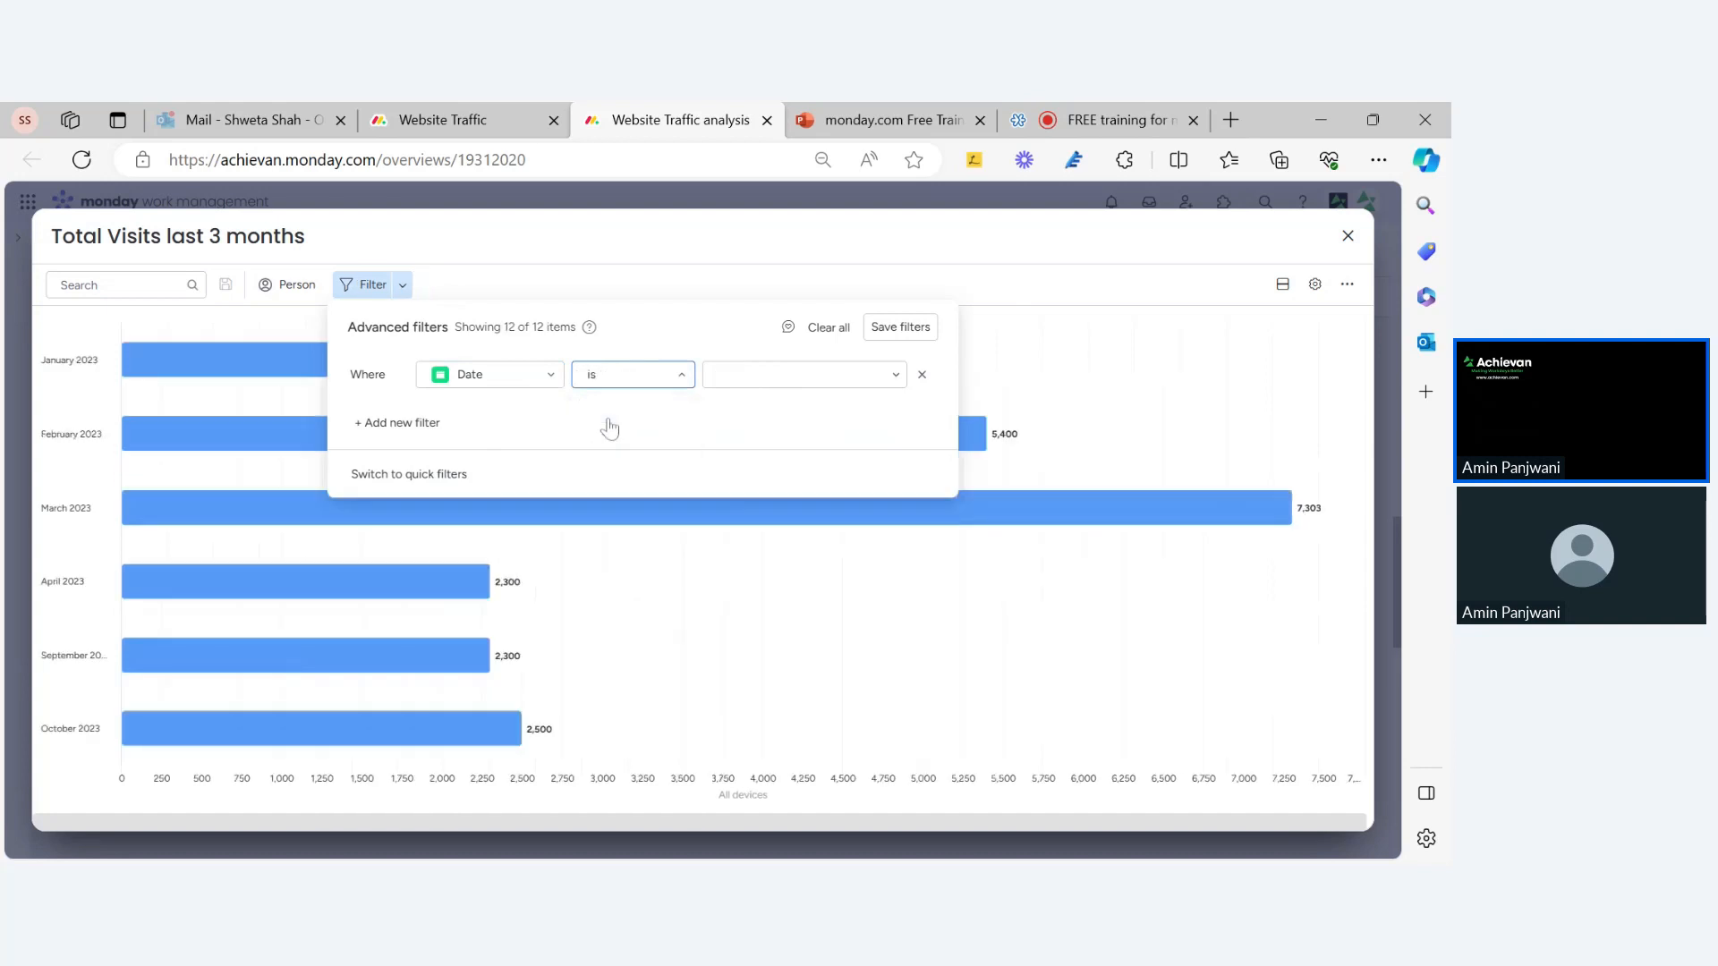
pyautogui.click(492, 385)
pyautogui.click(496, 443)
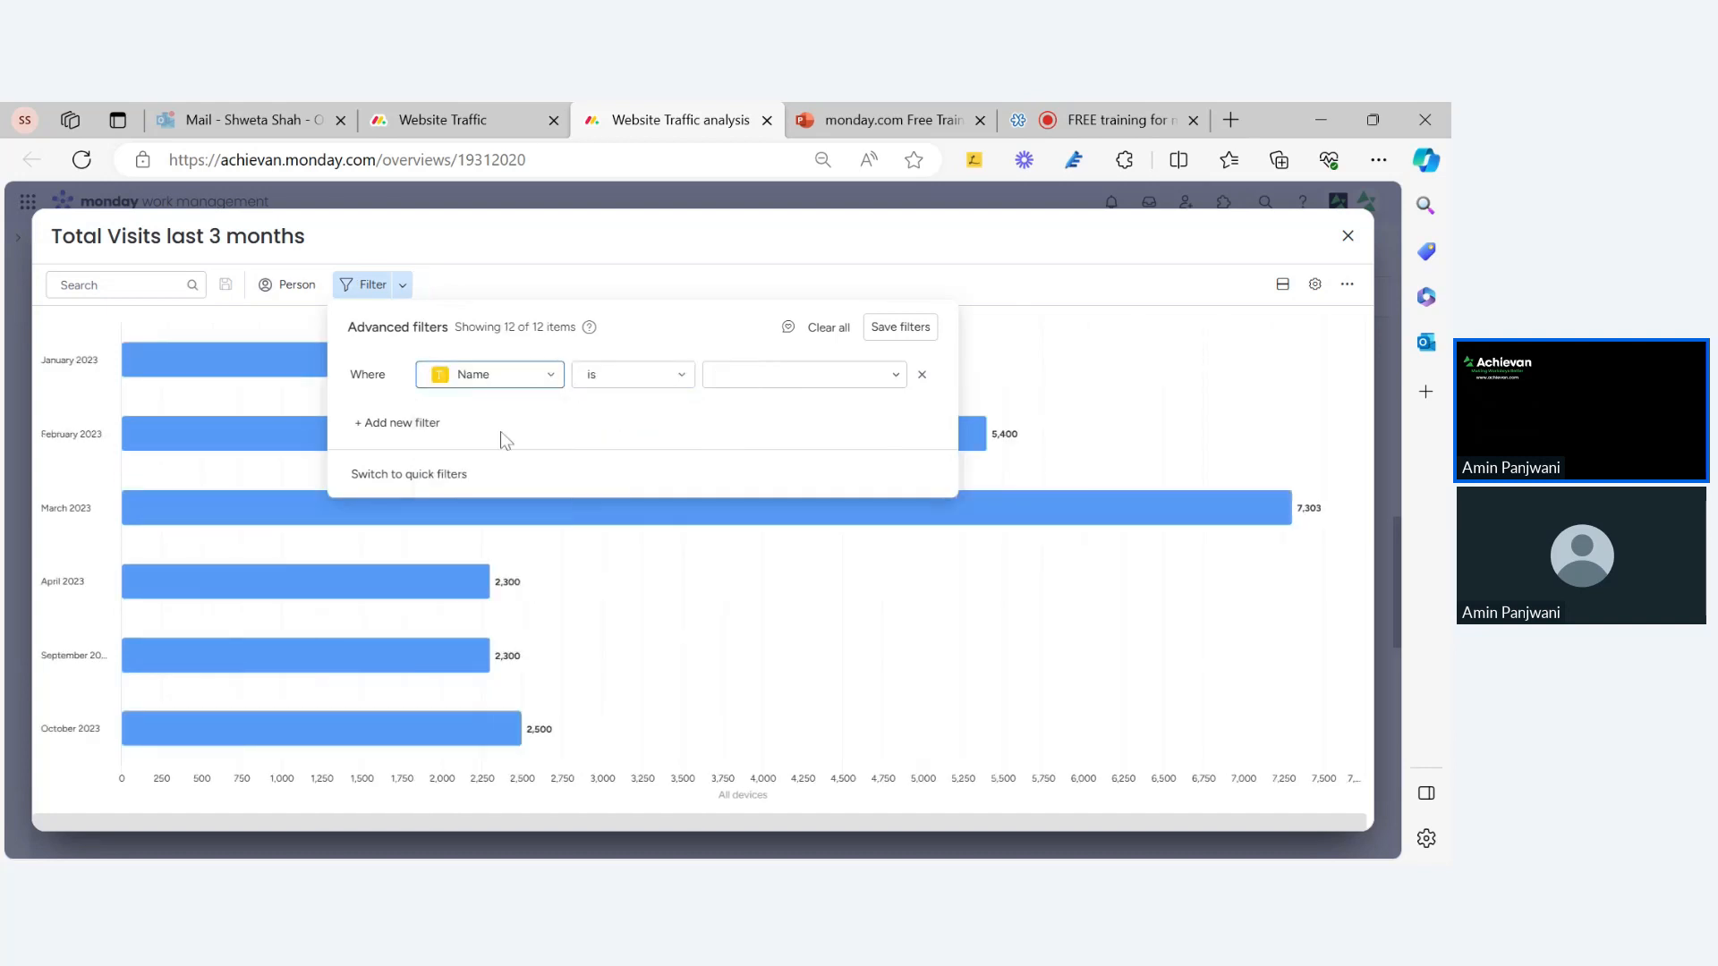
pyautogui.click(496, 383)
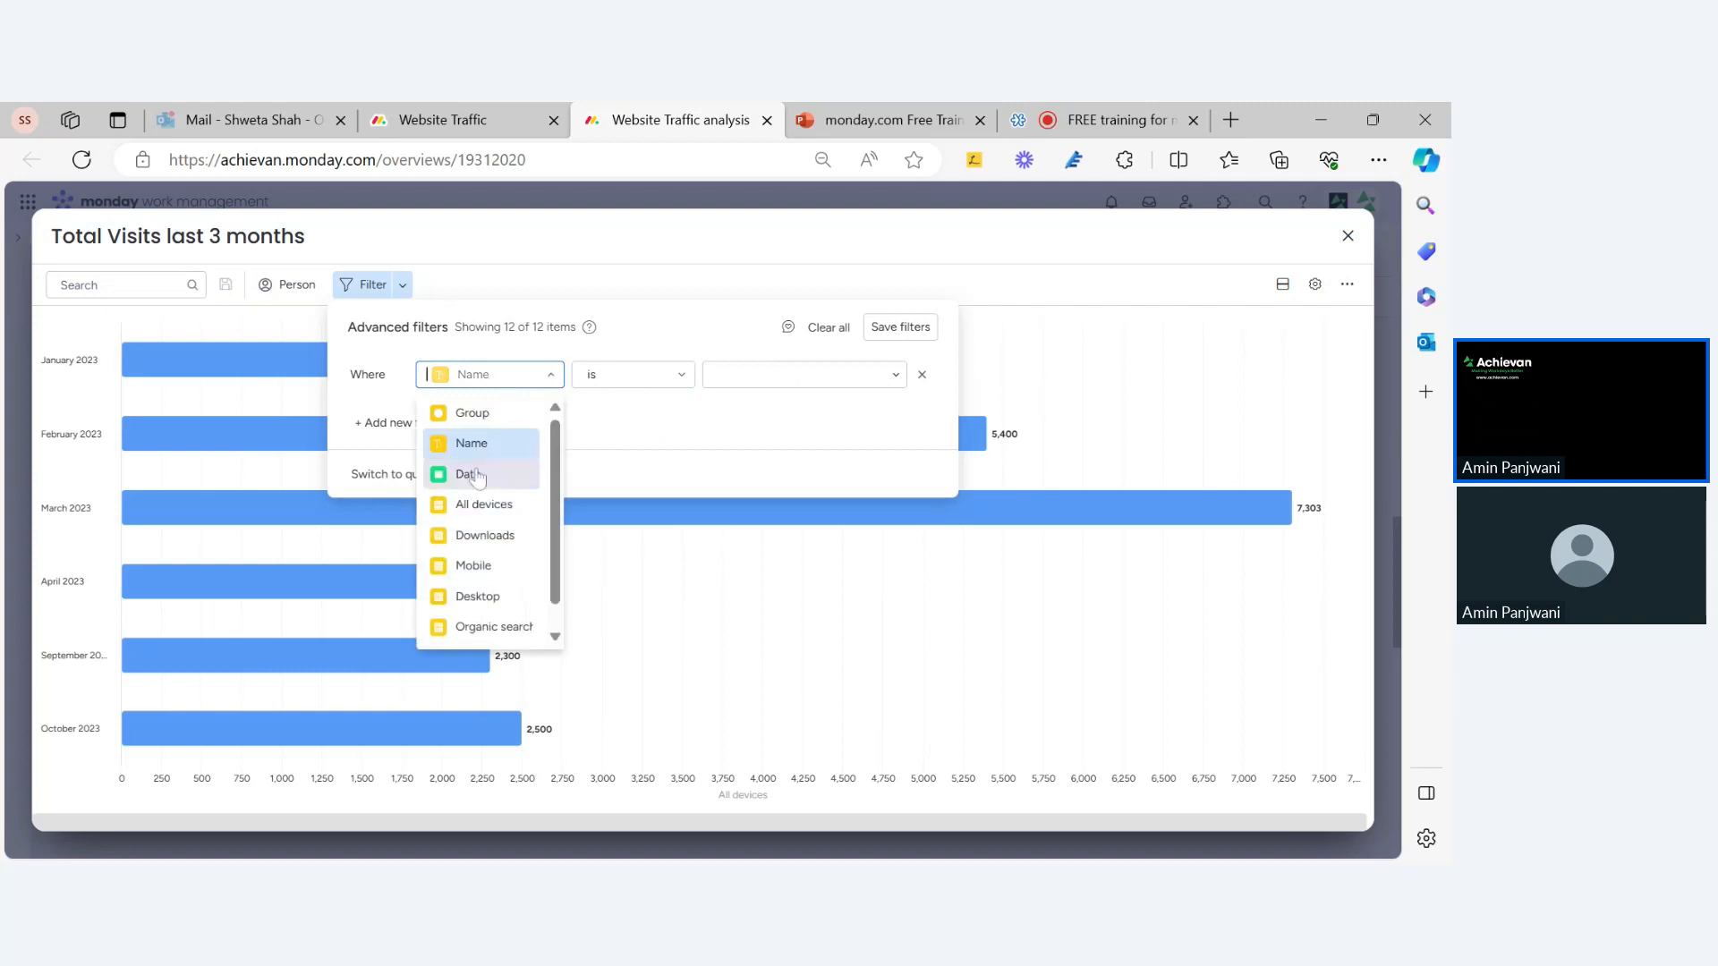
pyautogui.click(497, 461)
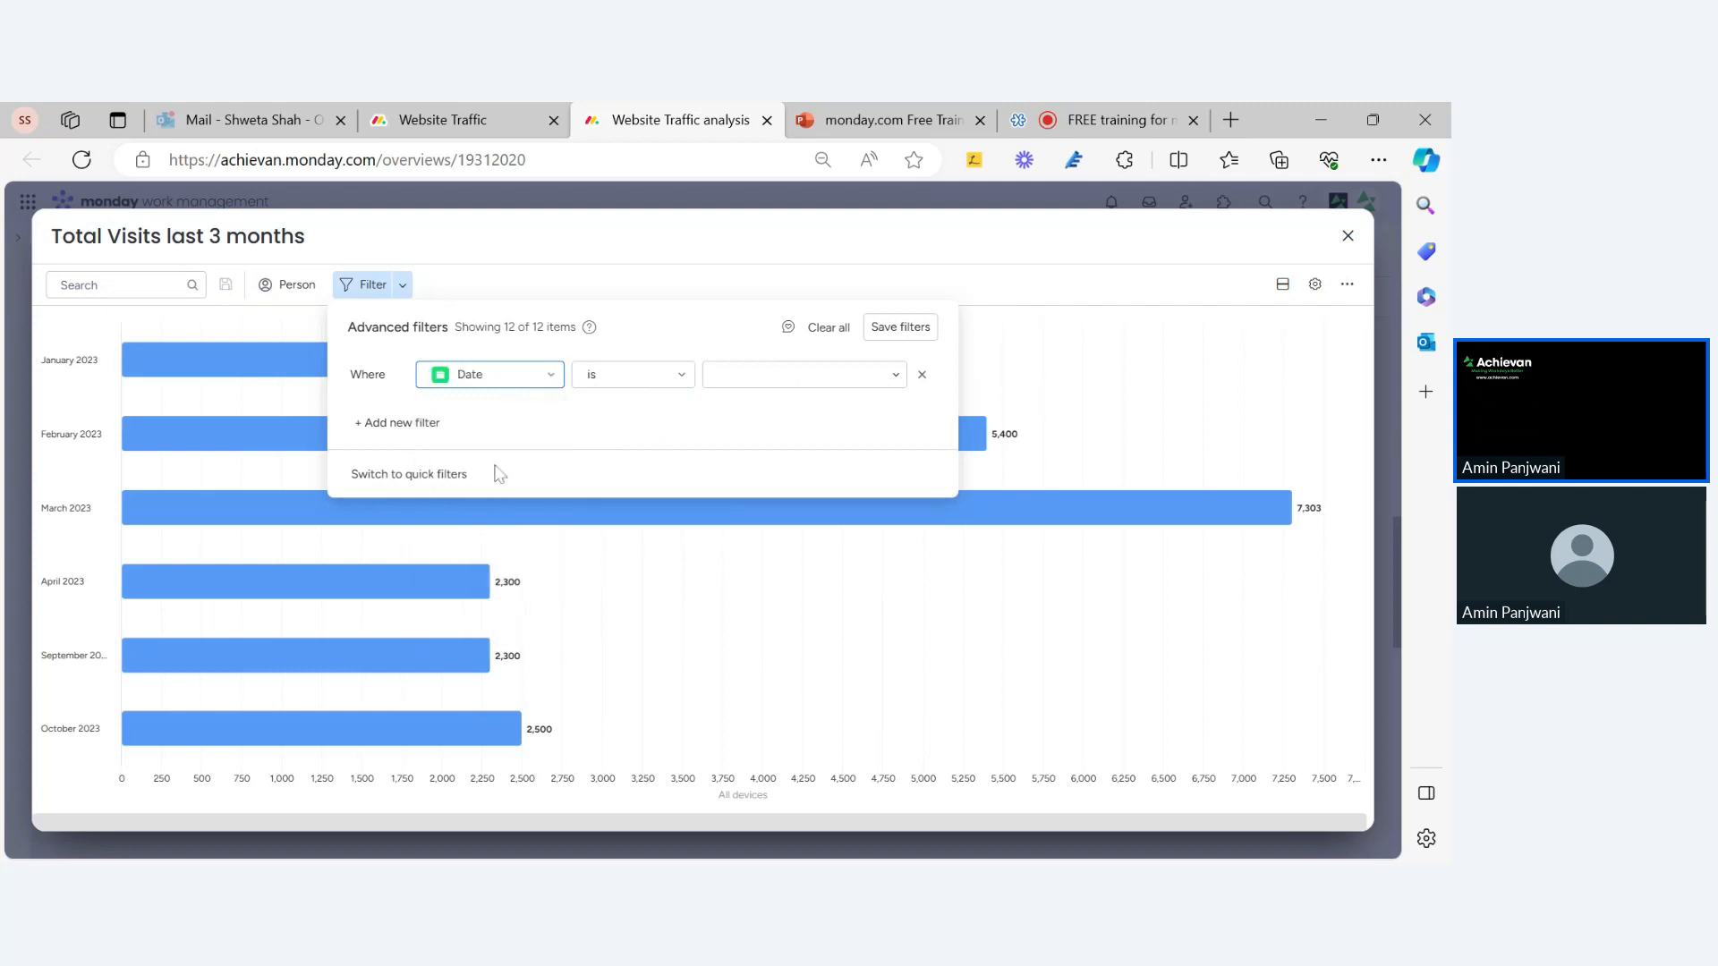
# Set the Date filter's condition to "in the last", try Weeks as the unit, and choose Months
pyautogui.click(670, 385)
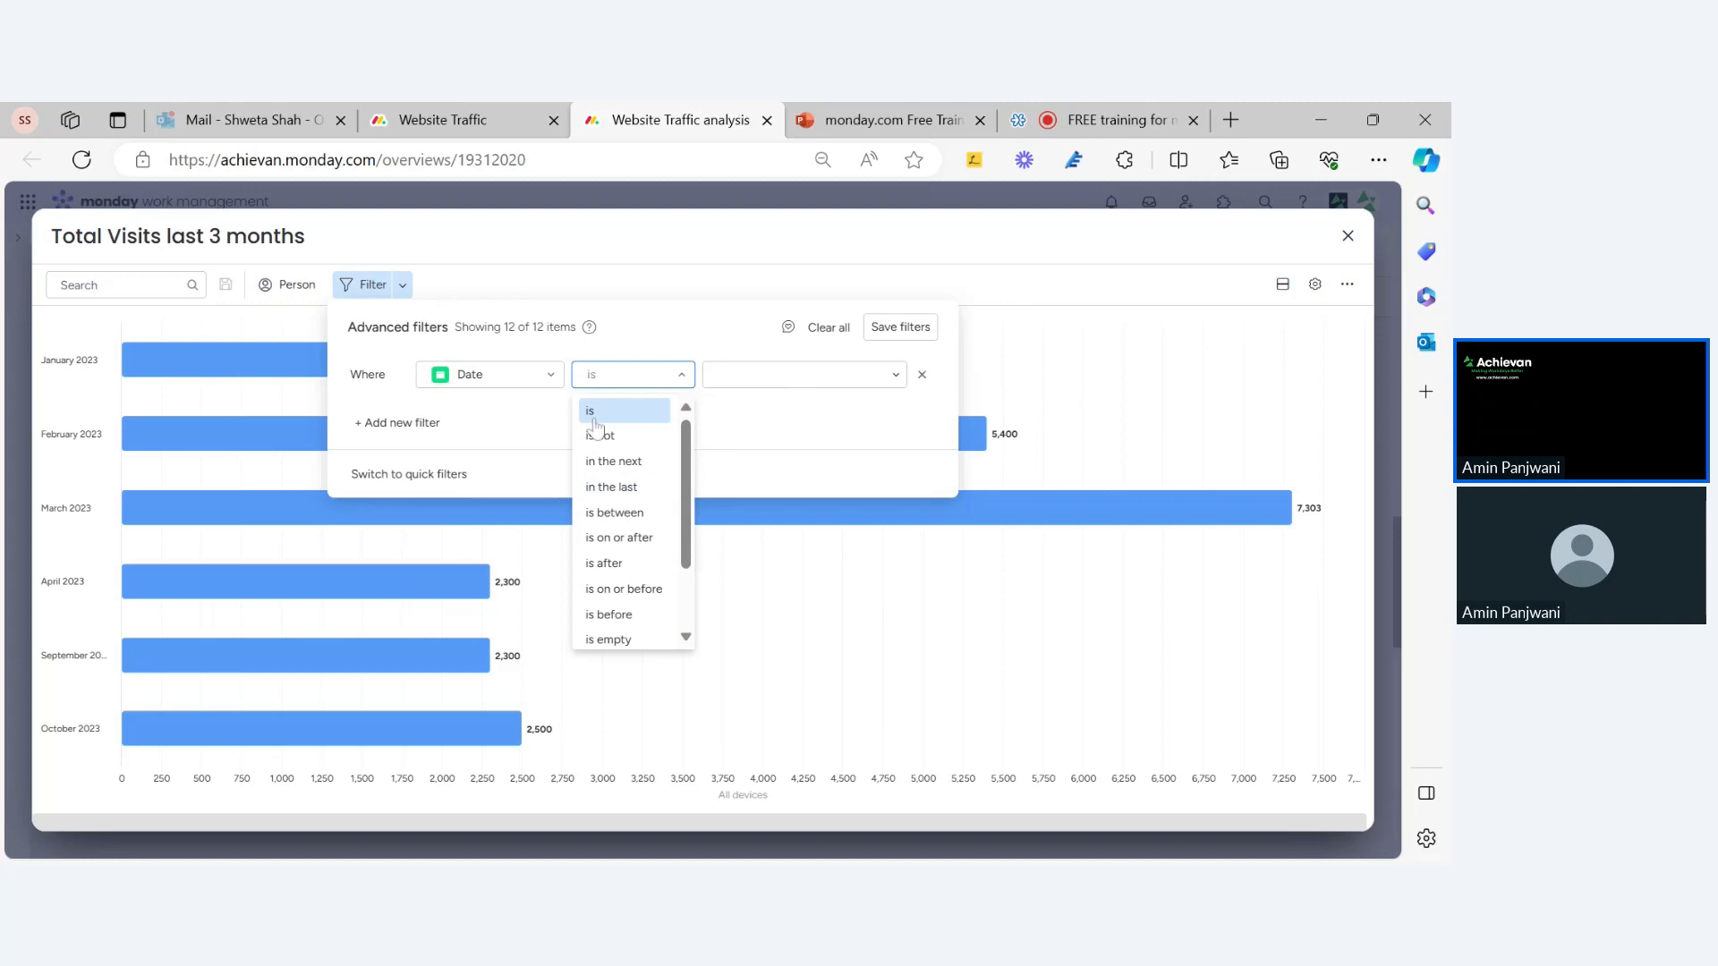
pyautogui.click(608, 490)
pyautogui.click(716, 376)
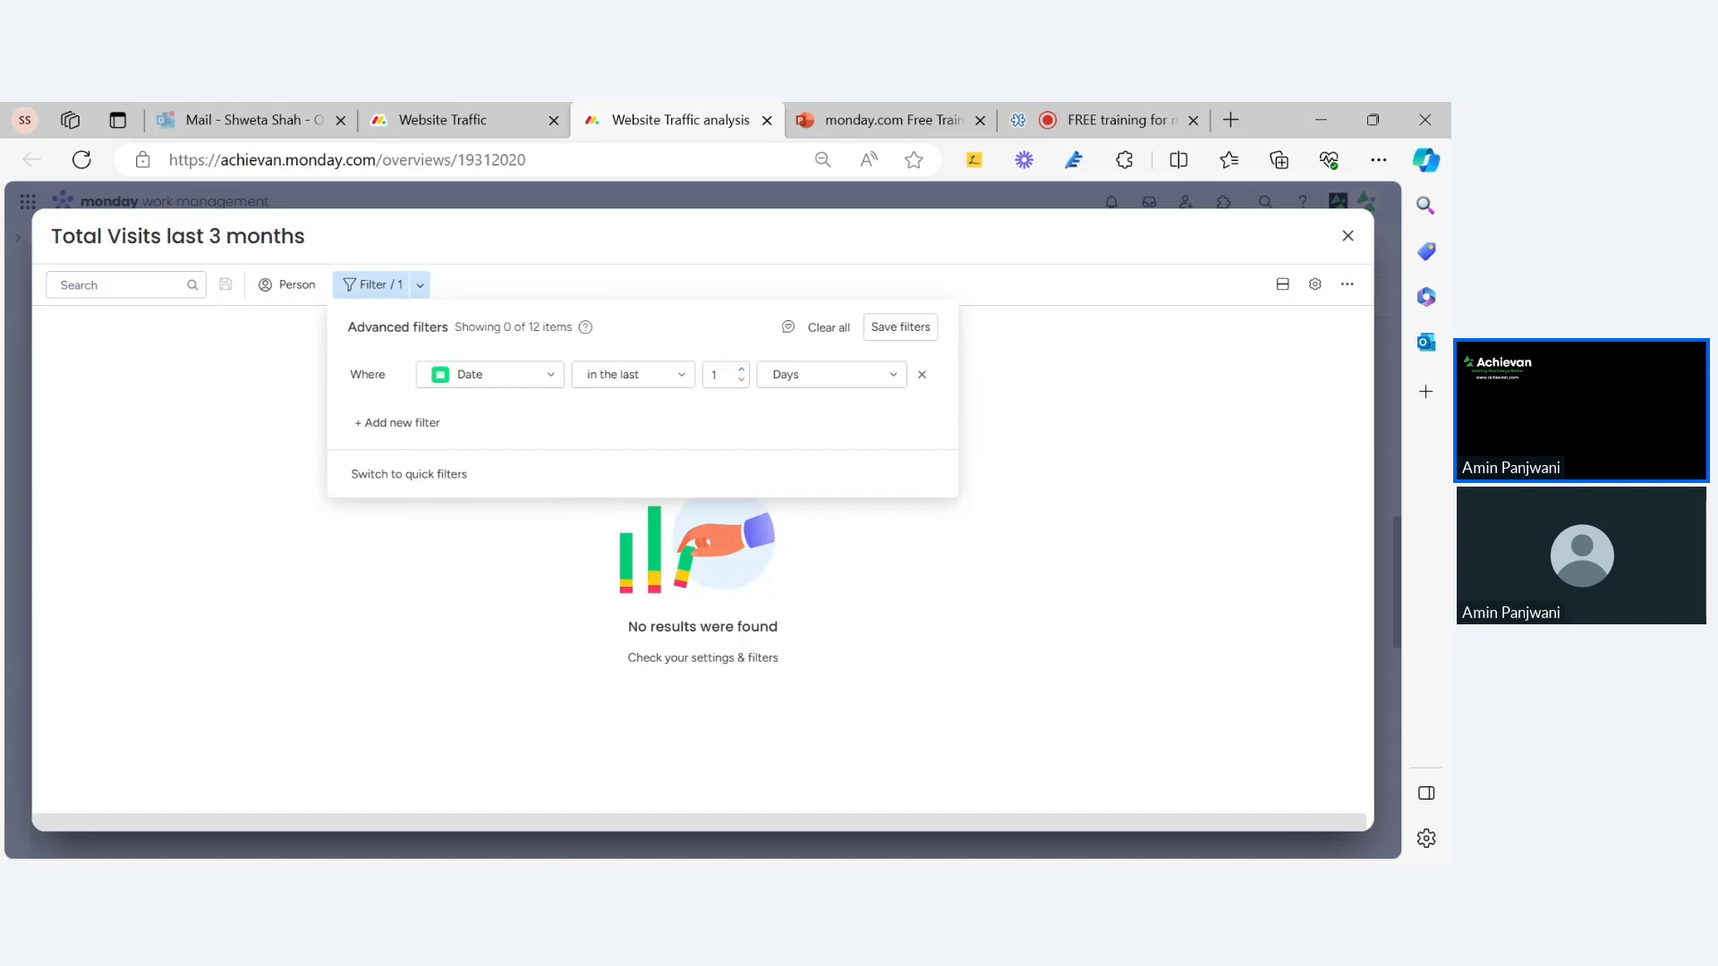
pyautogui.click(793, 380)
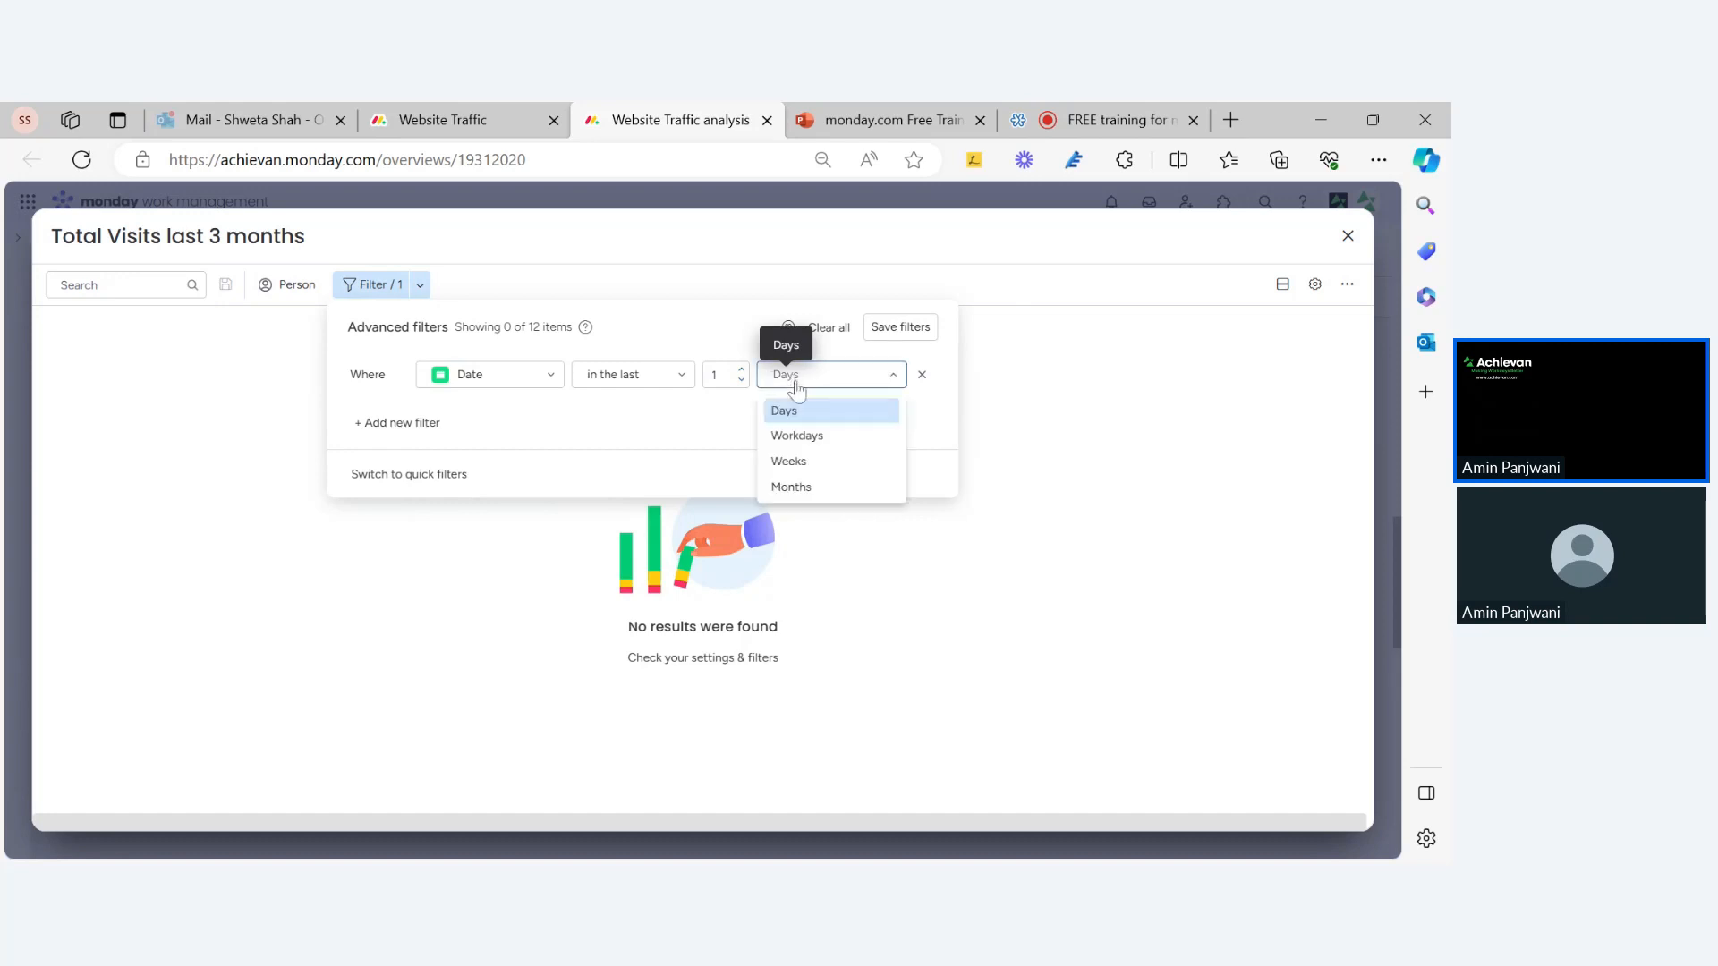
pyautogui.click(811, 462)
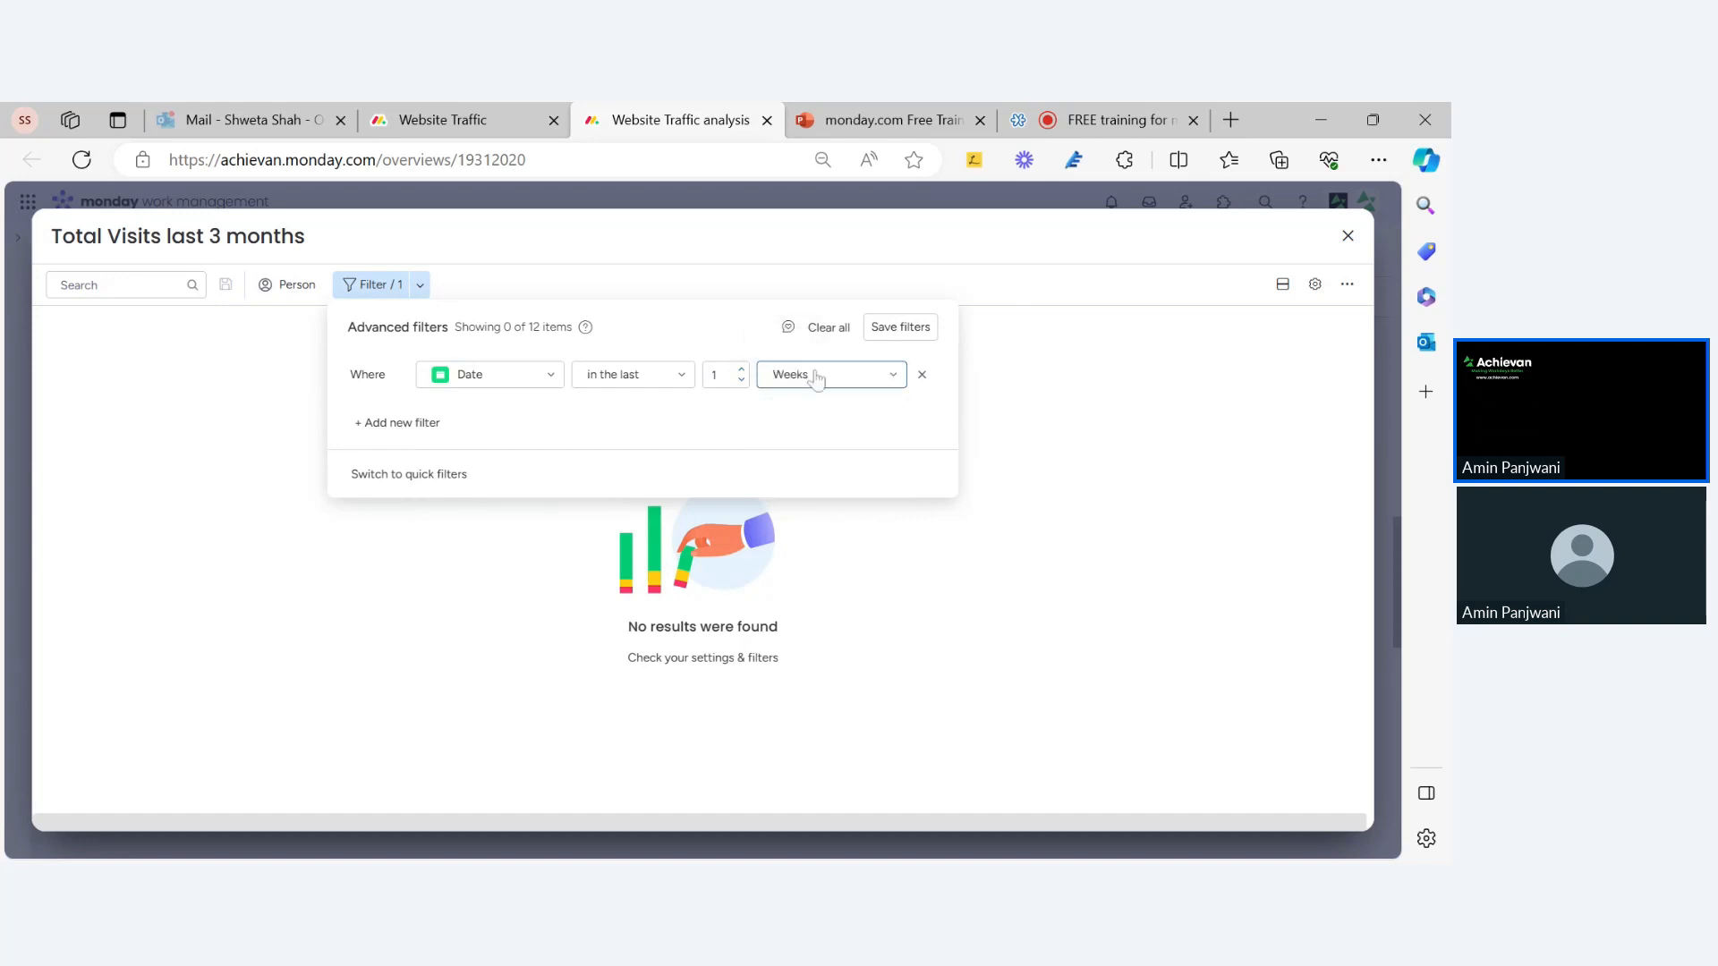
pyautogui.click(787, 374)
pyautogui.click(792, 487)
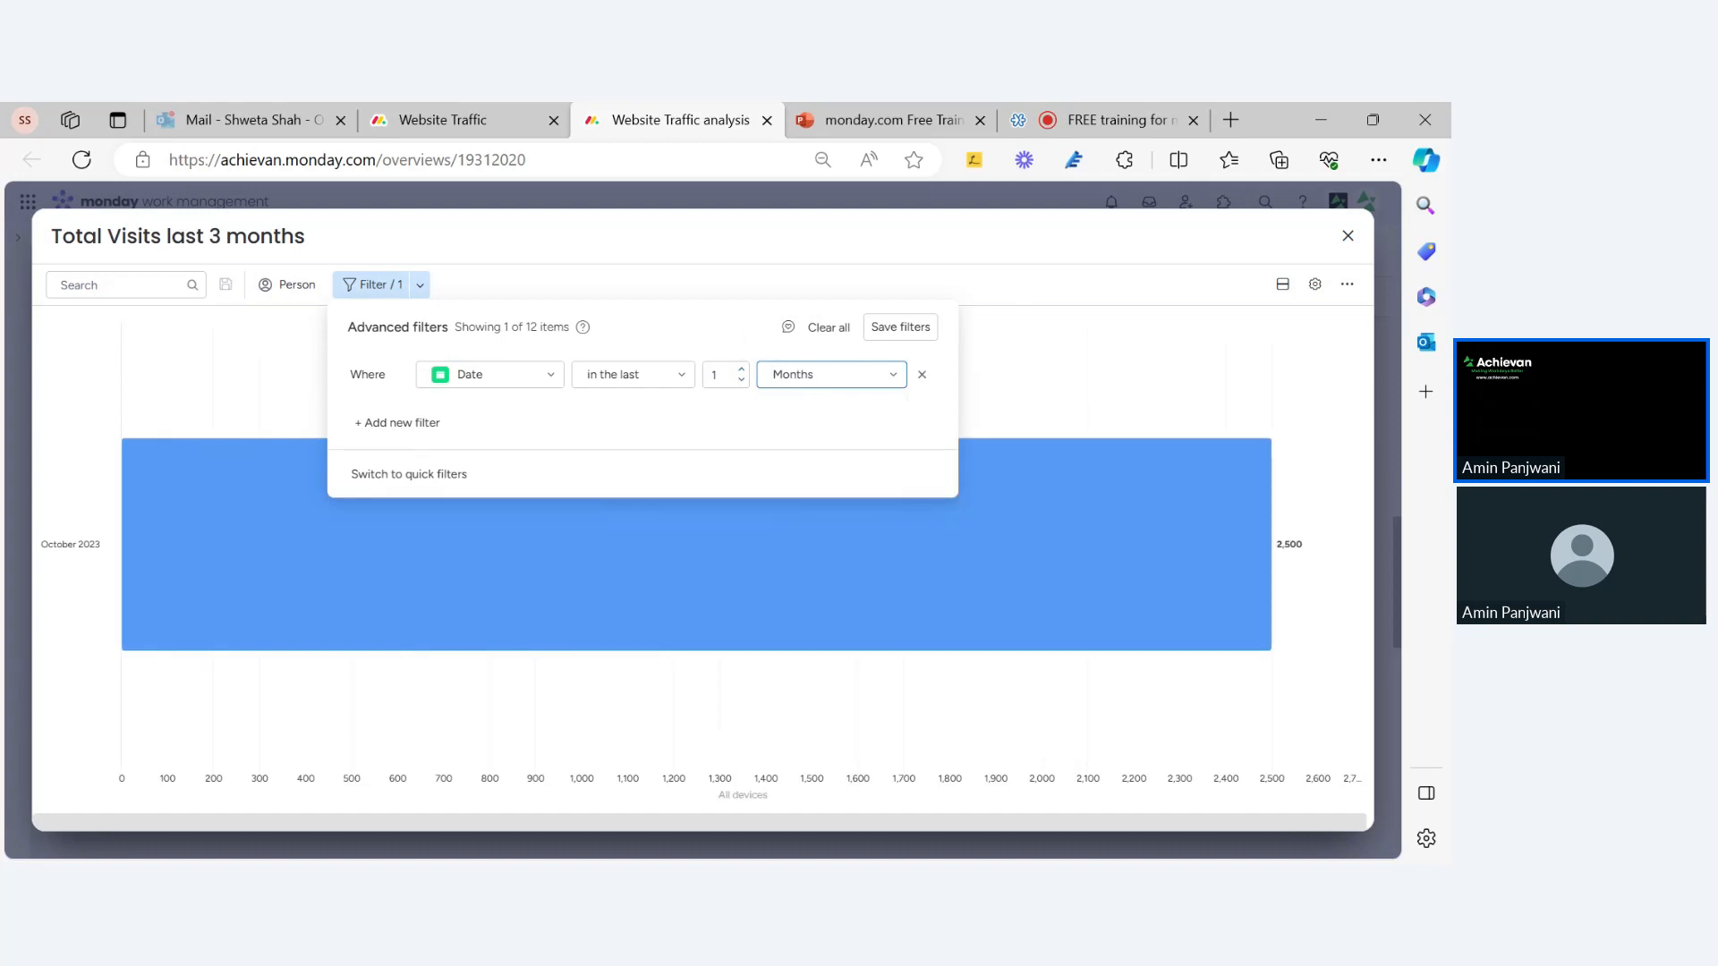
# Set the Date filter's period to 3 months, save the filter, and check the filtered chart on the dashboard
pyautogui.click(741, 371)
pyautogui.click(741, 370)
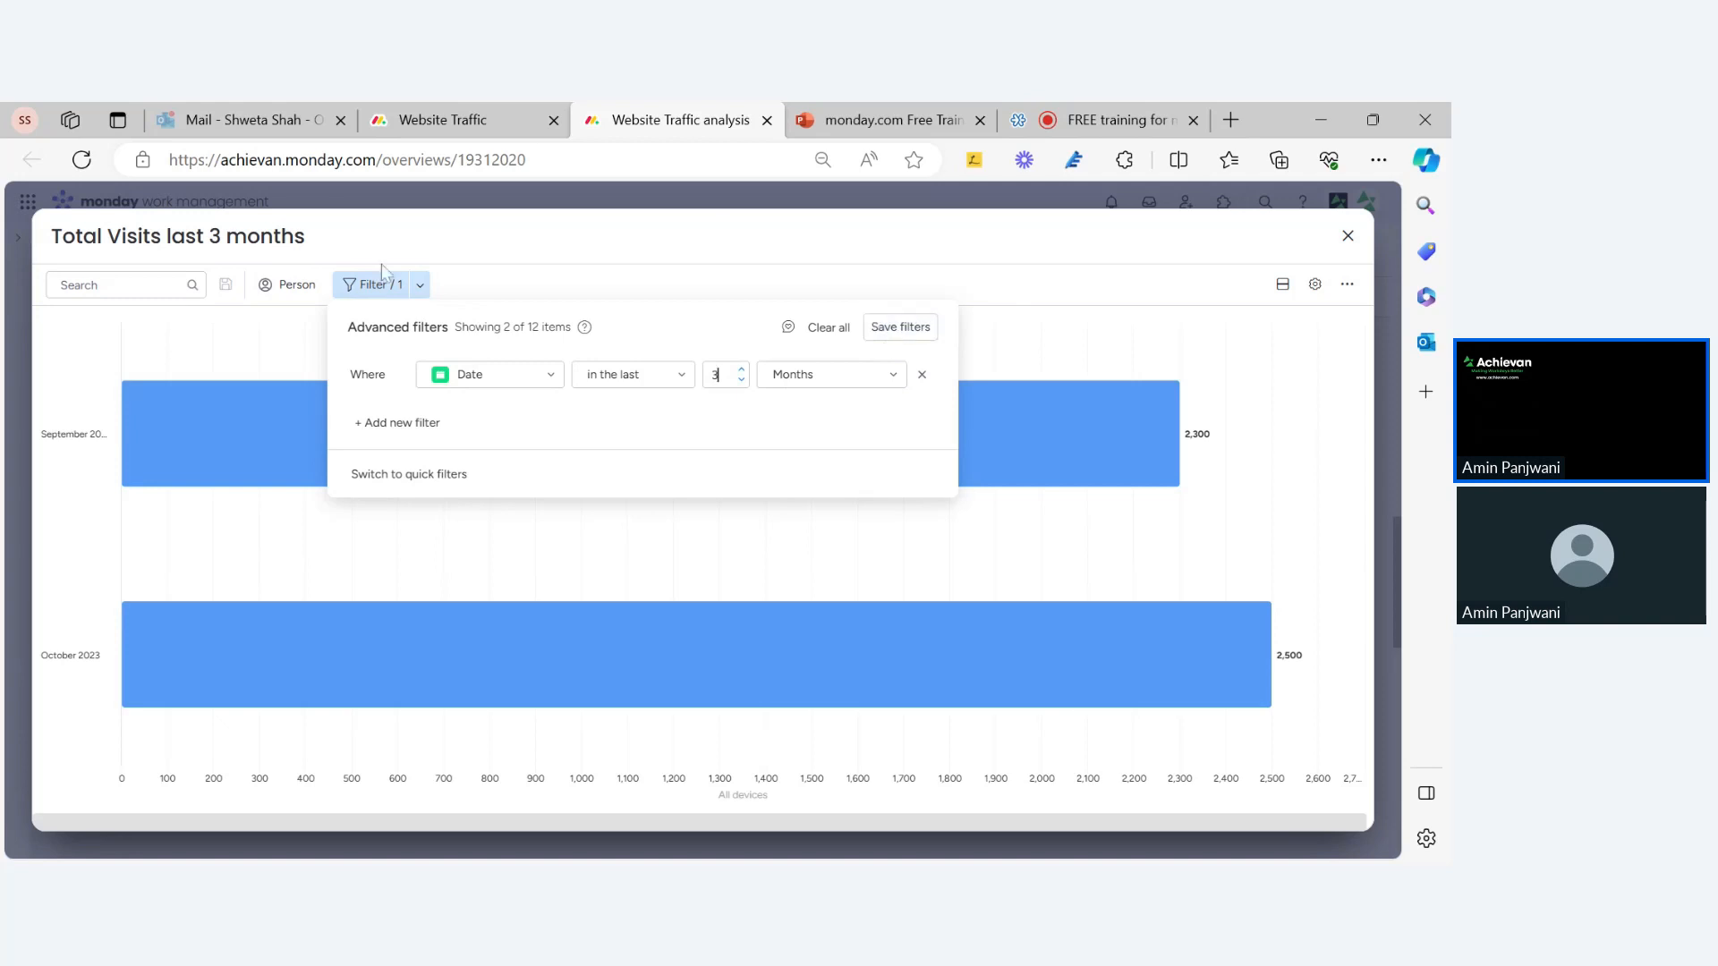
pyautogui.click(889, 333)
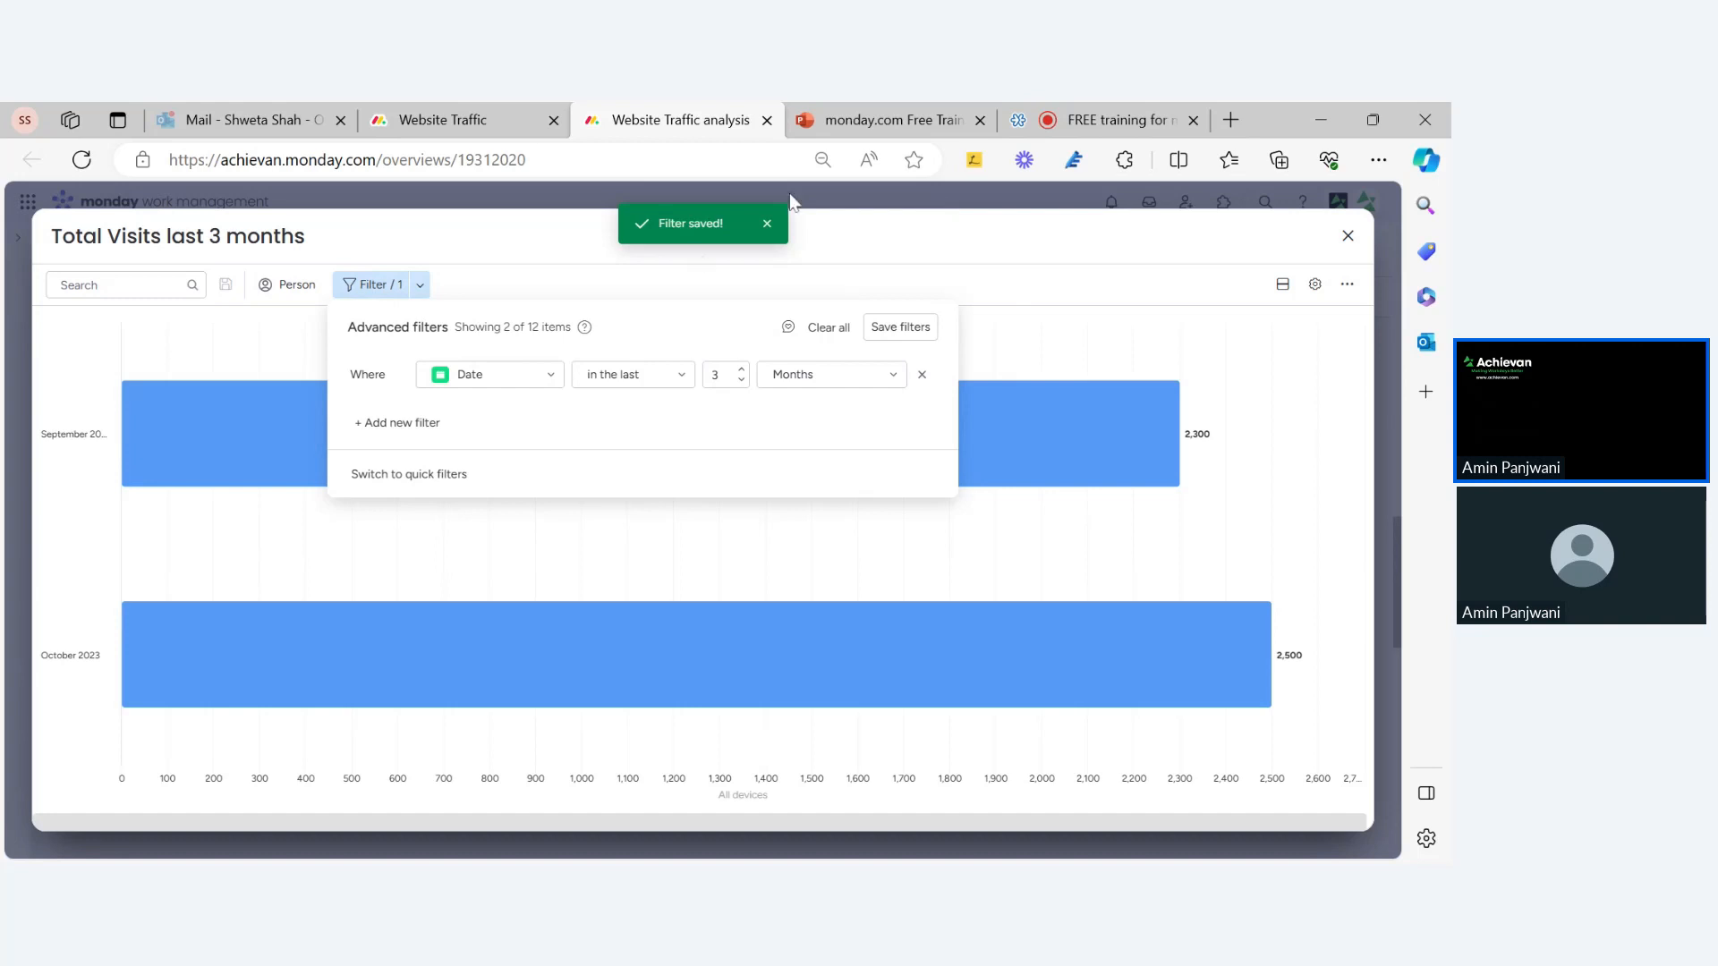
pyautogui.click(817, 206)
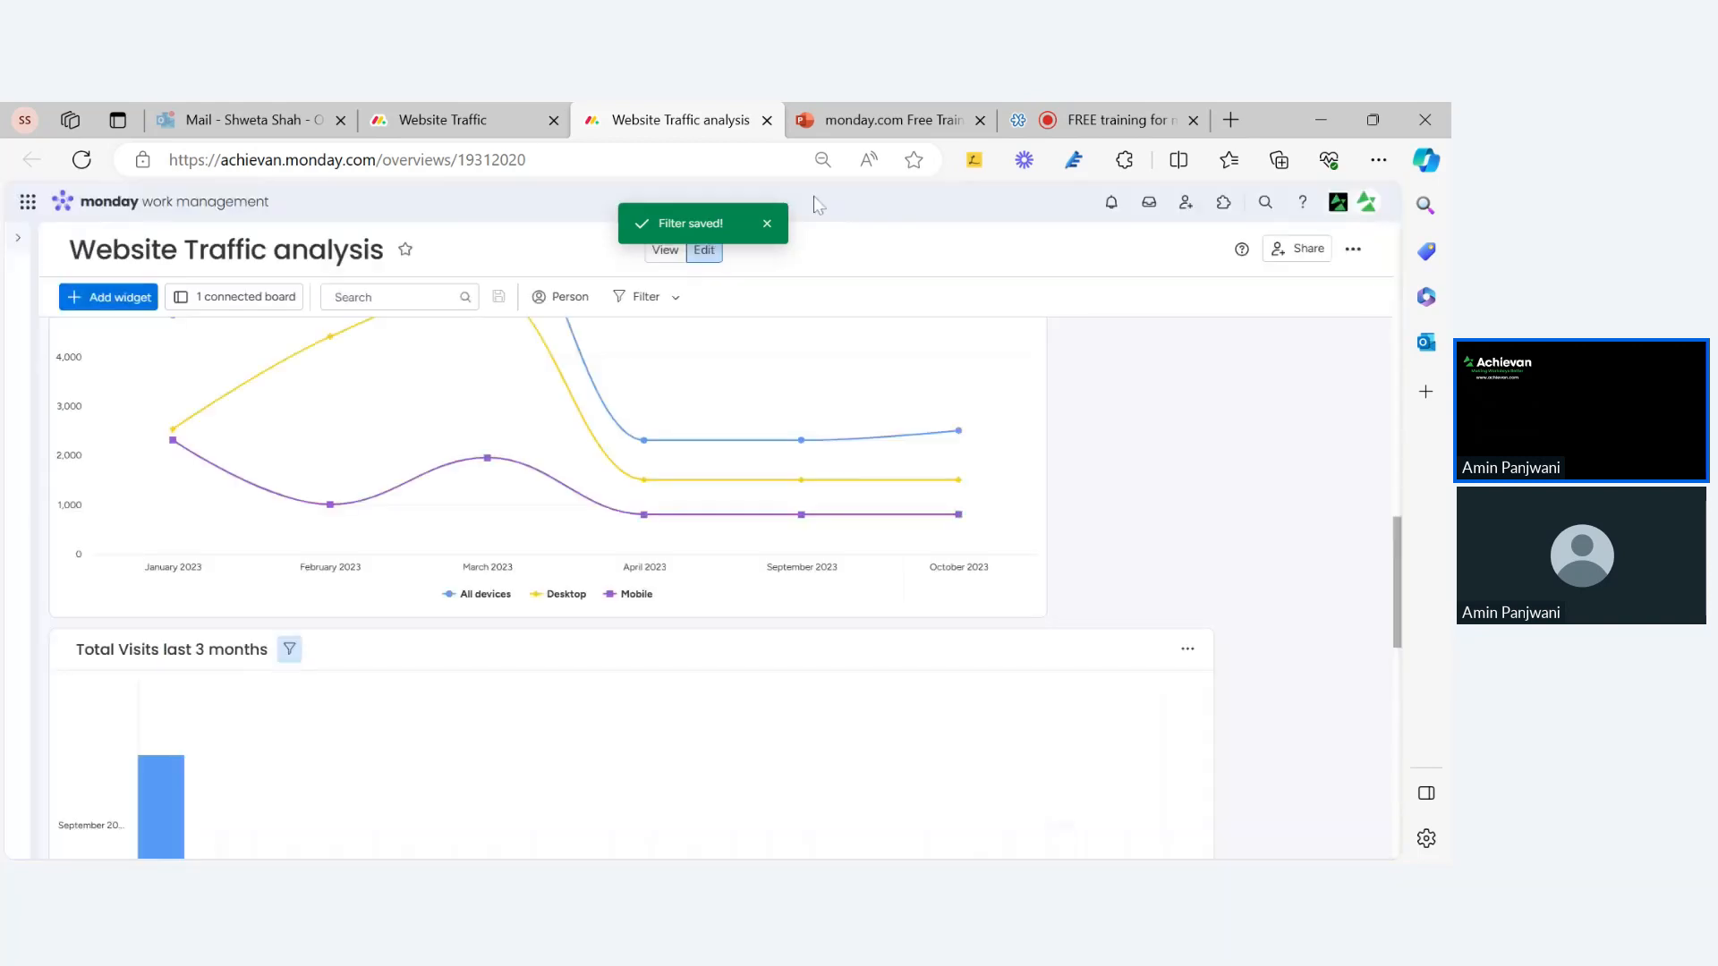
pyautogui.scroll(-3, 778, 447)
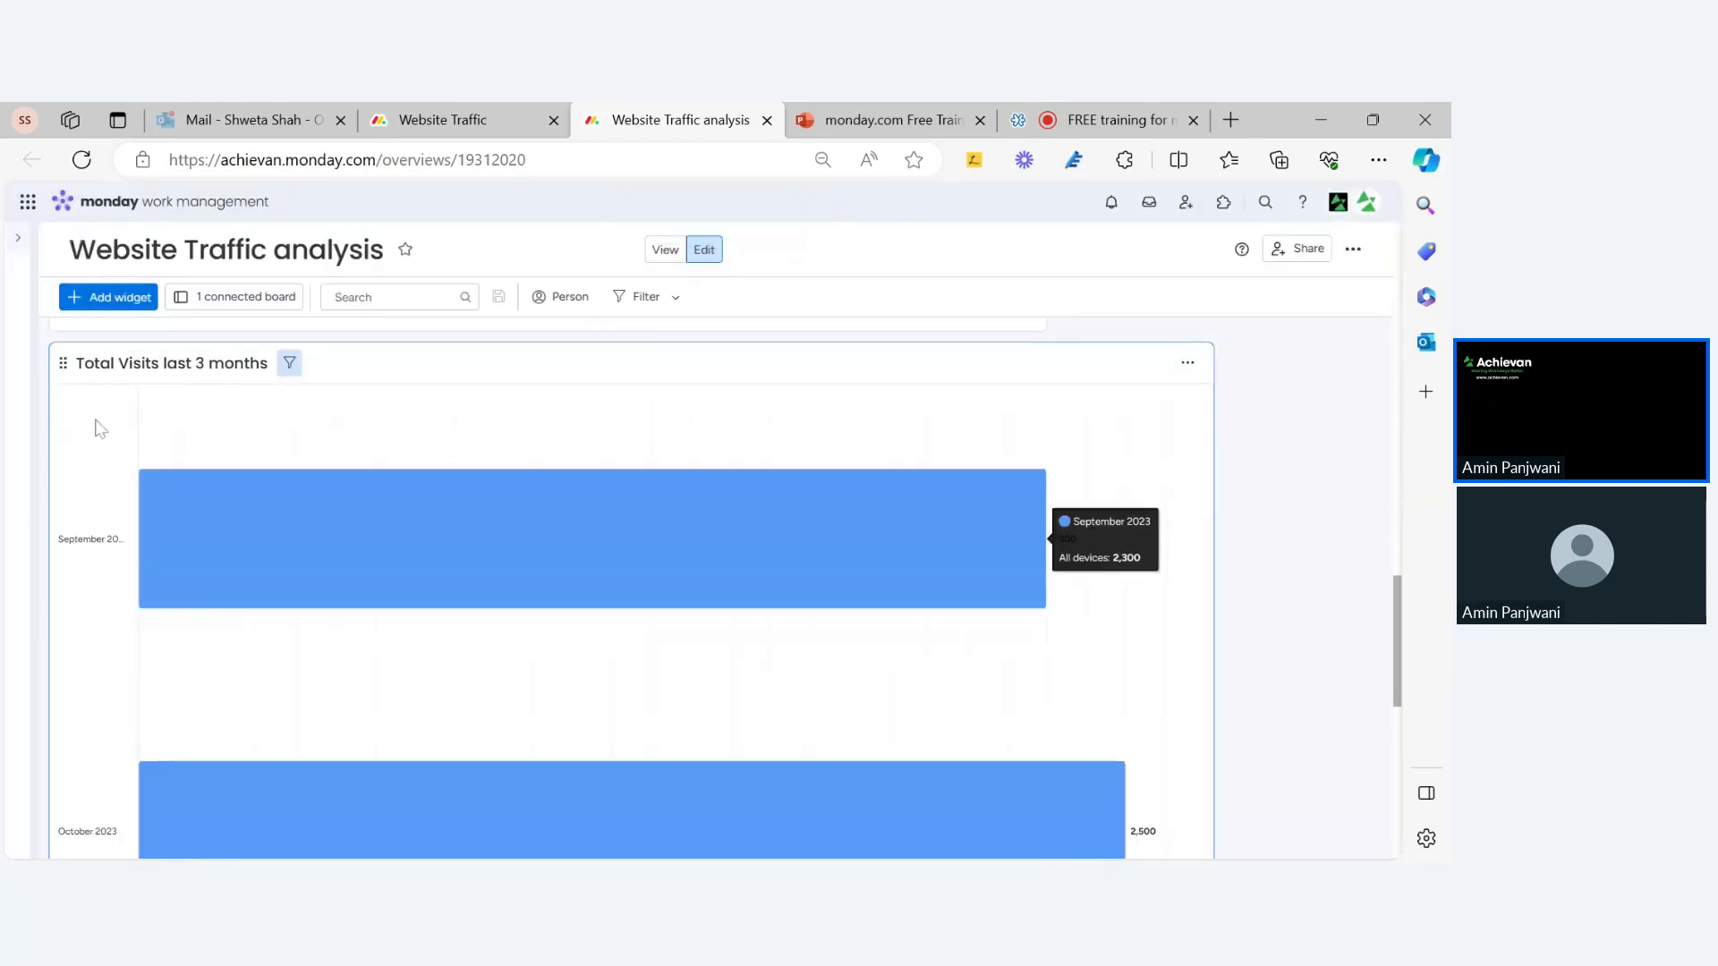
pyautogui.scroll(-6, 273, 627)
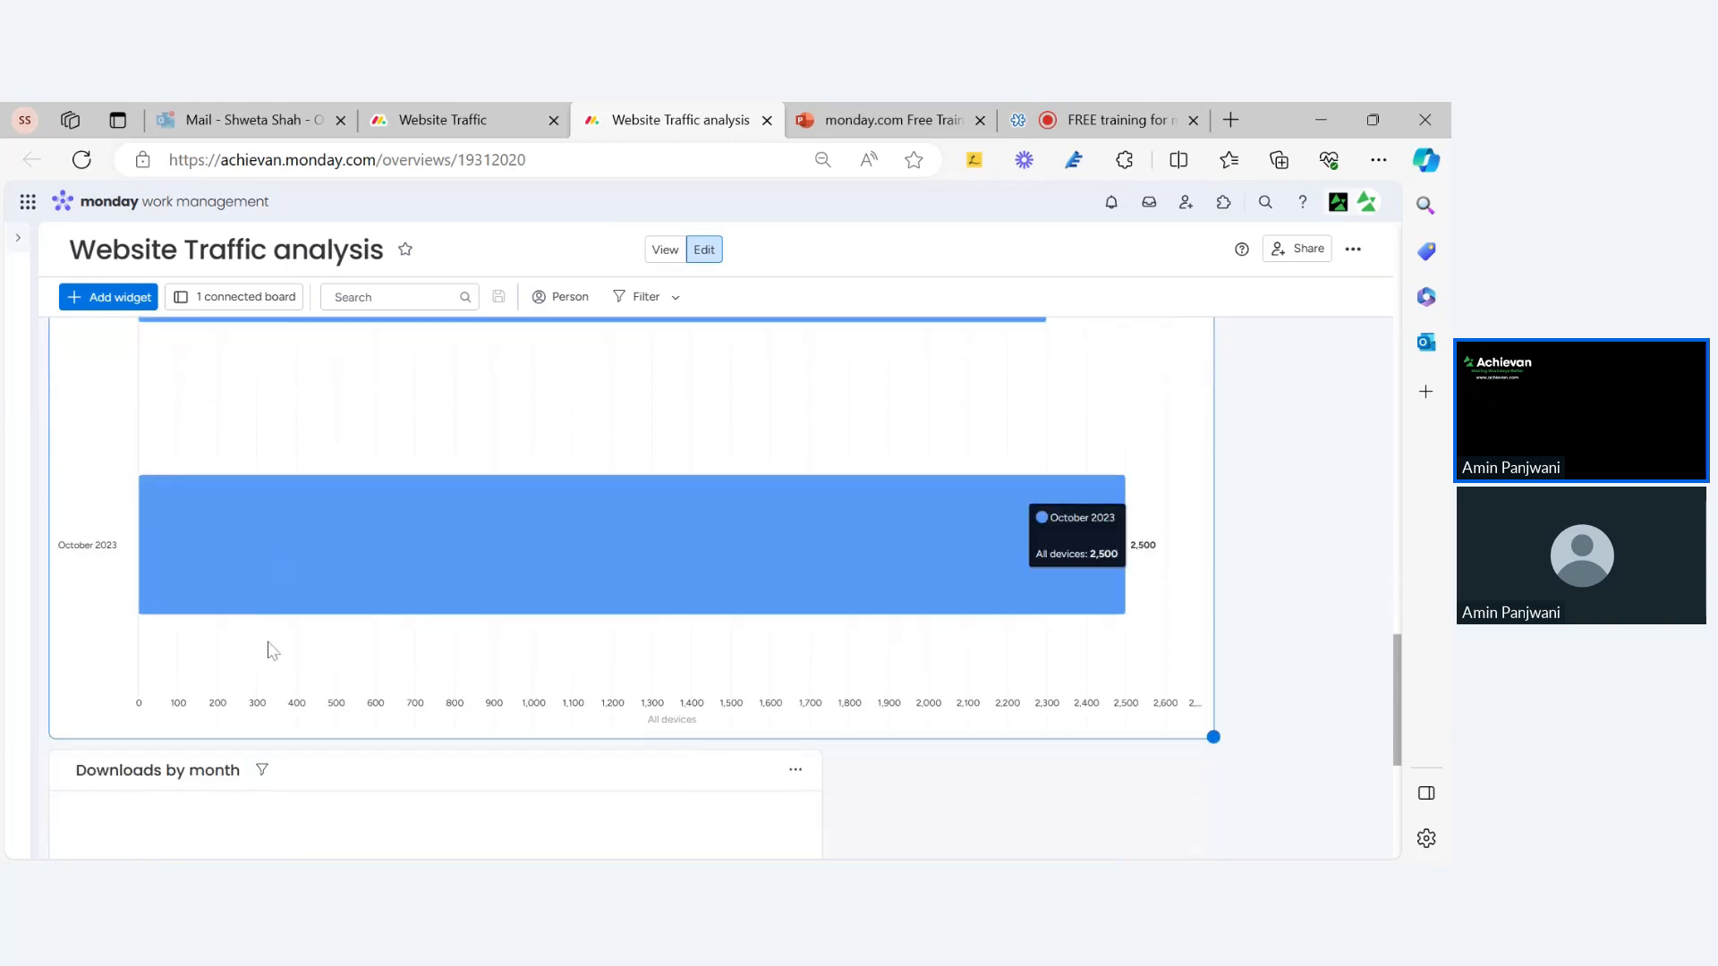
pyautogui.scroll(8, 268, 644)
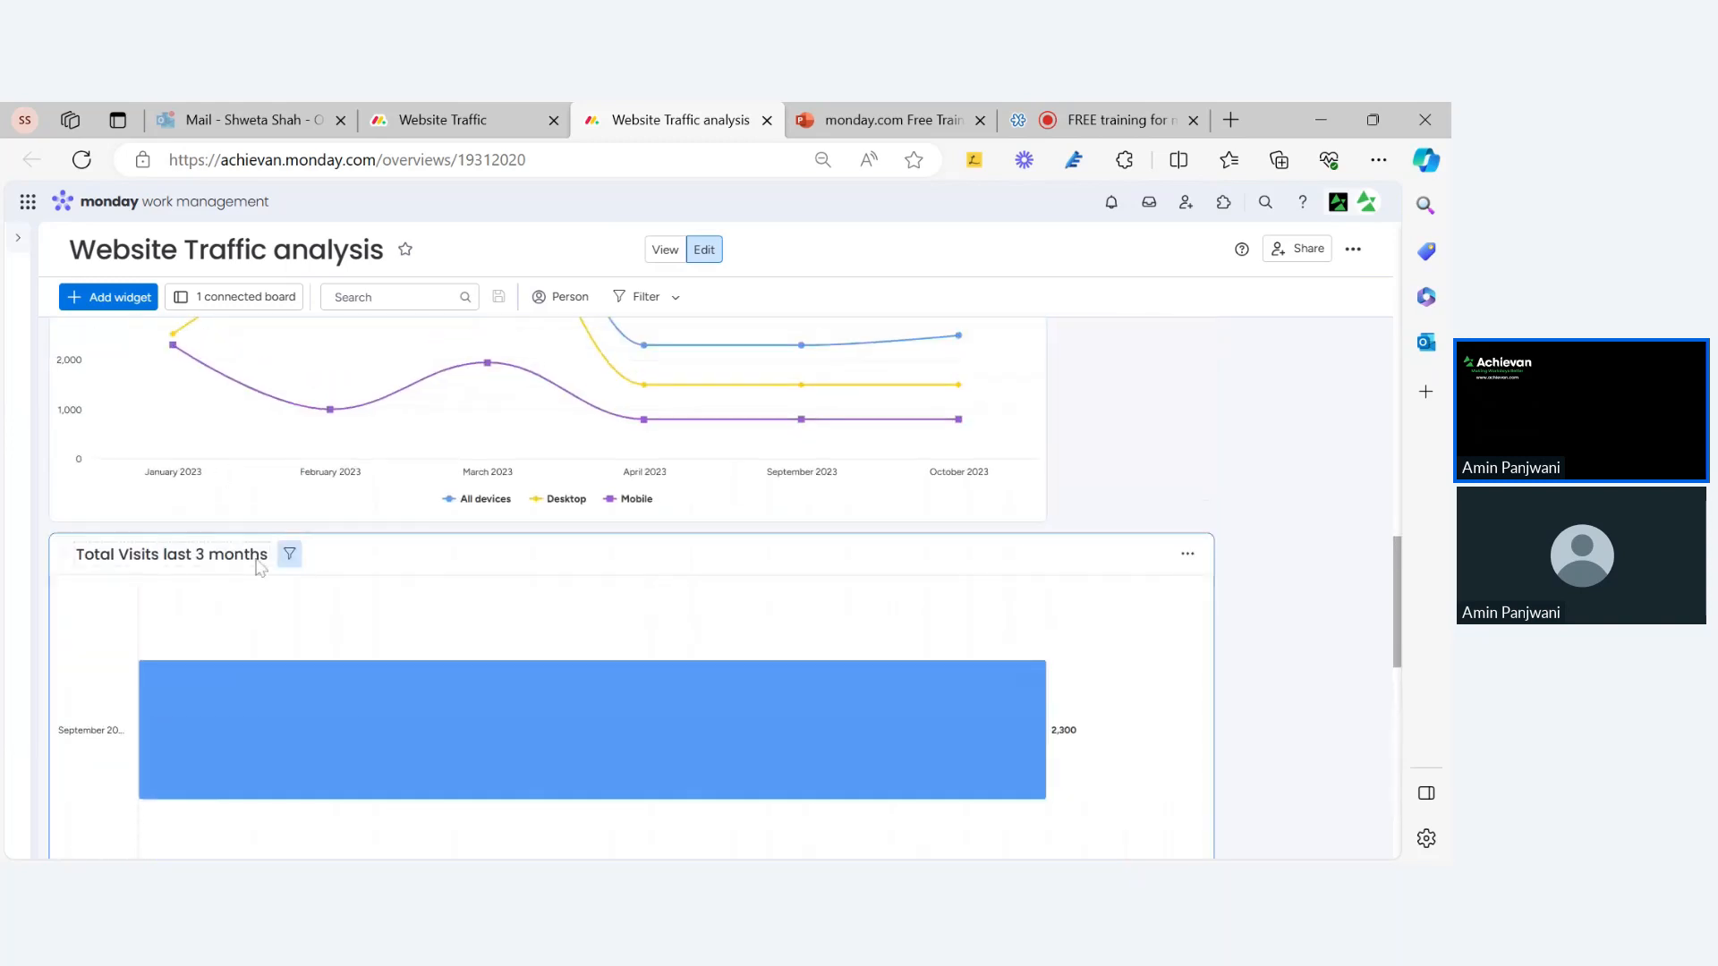
# Reopen the advanced filter of Total Visits last 3 months, try a 1-month period, and review the available date conditions
pyautogui.click(290, 553)
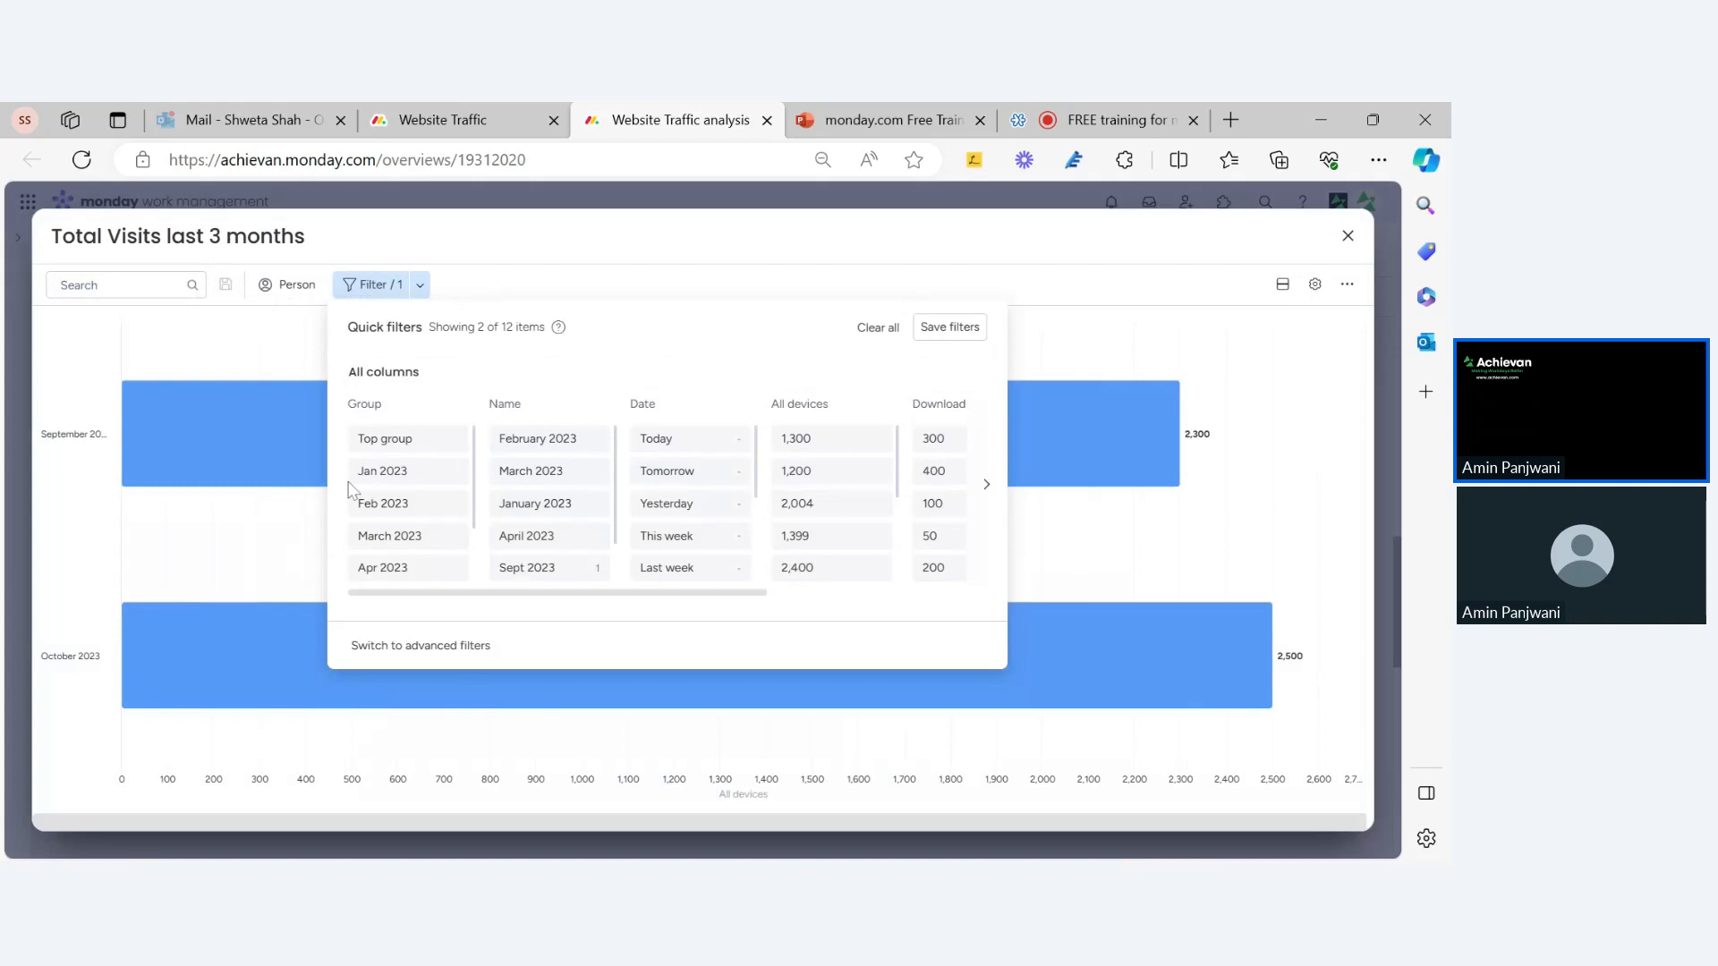
pyautogui.click(421, 645)
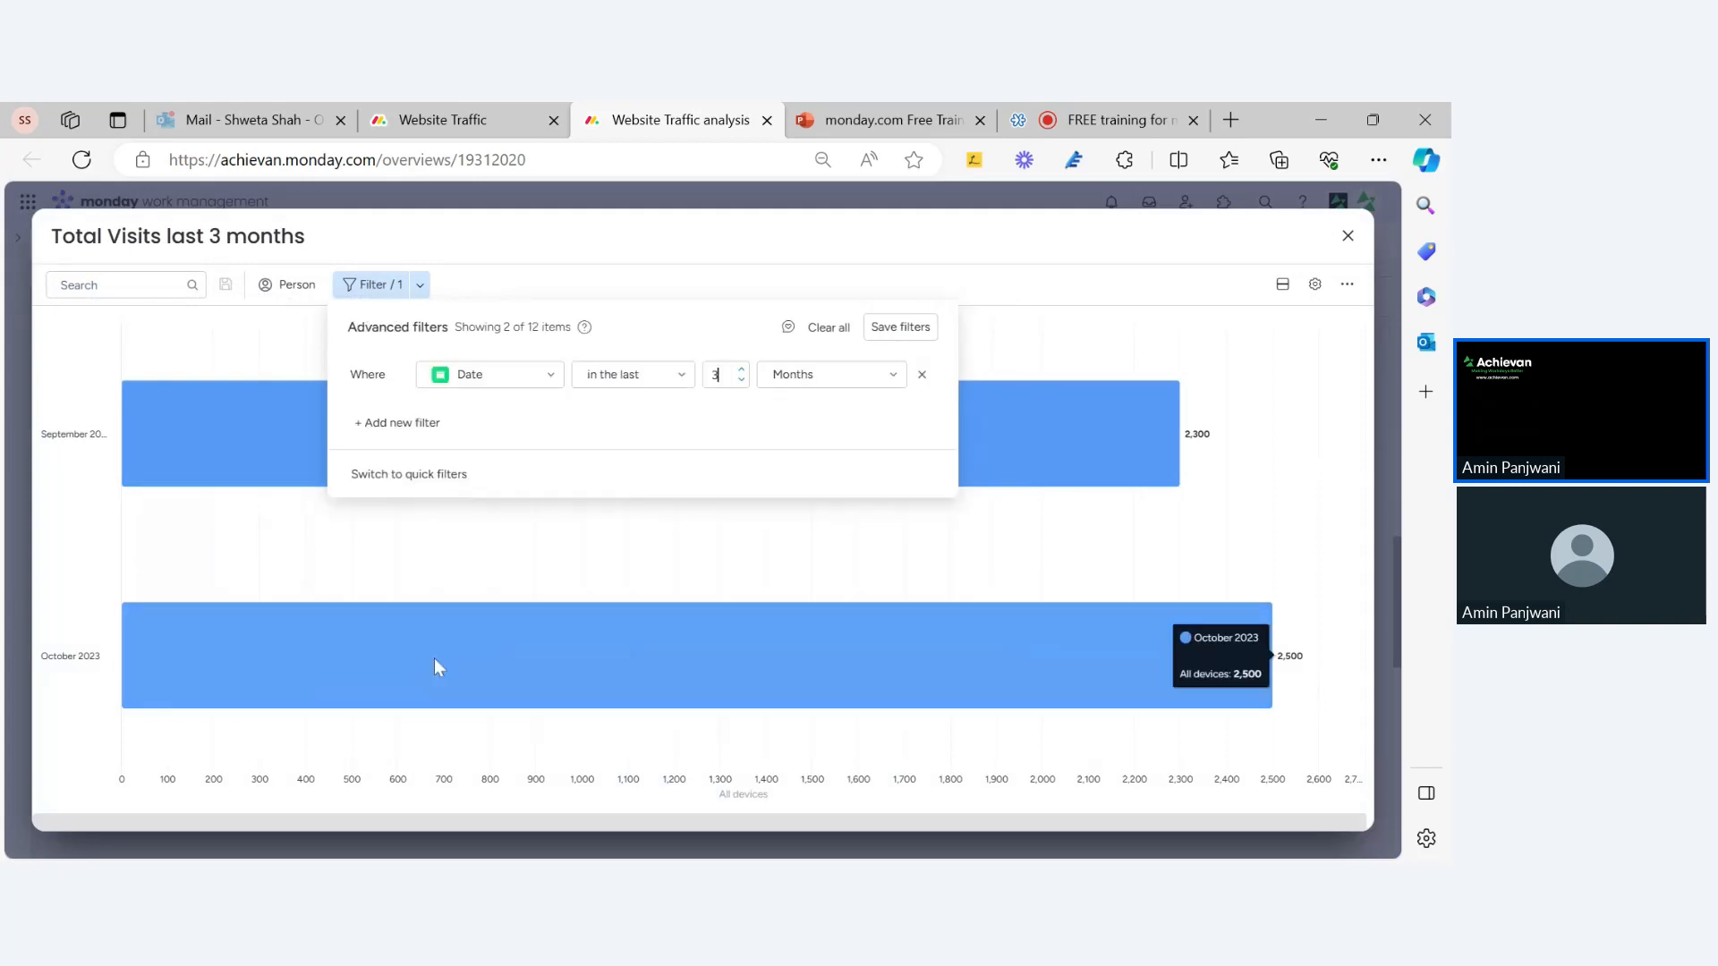
pyautogui.click(742, 380)
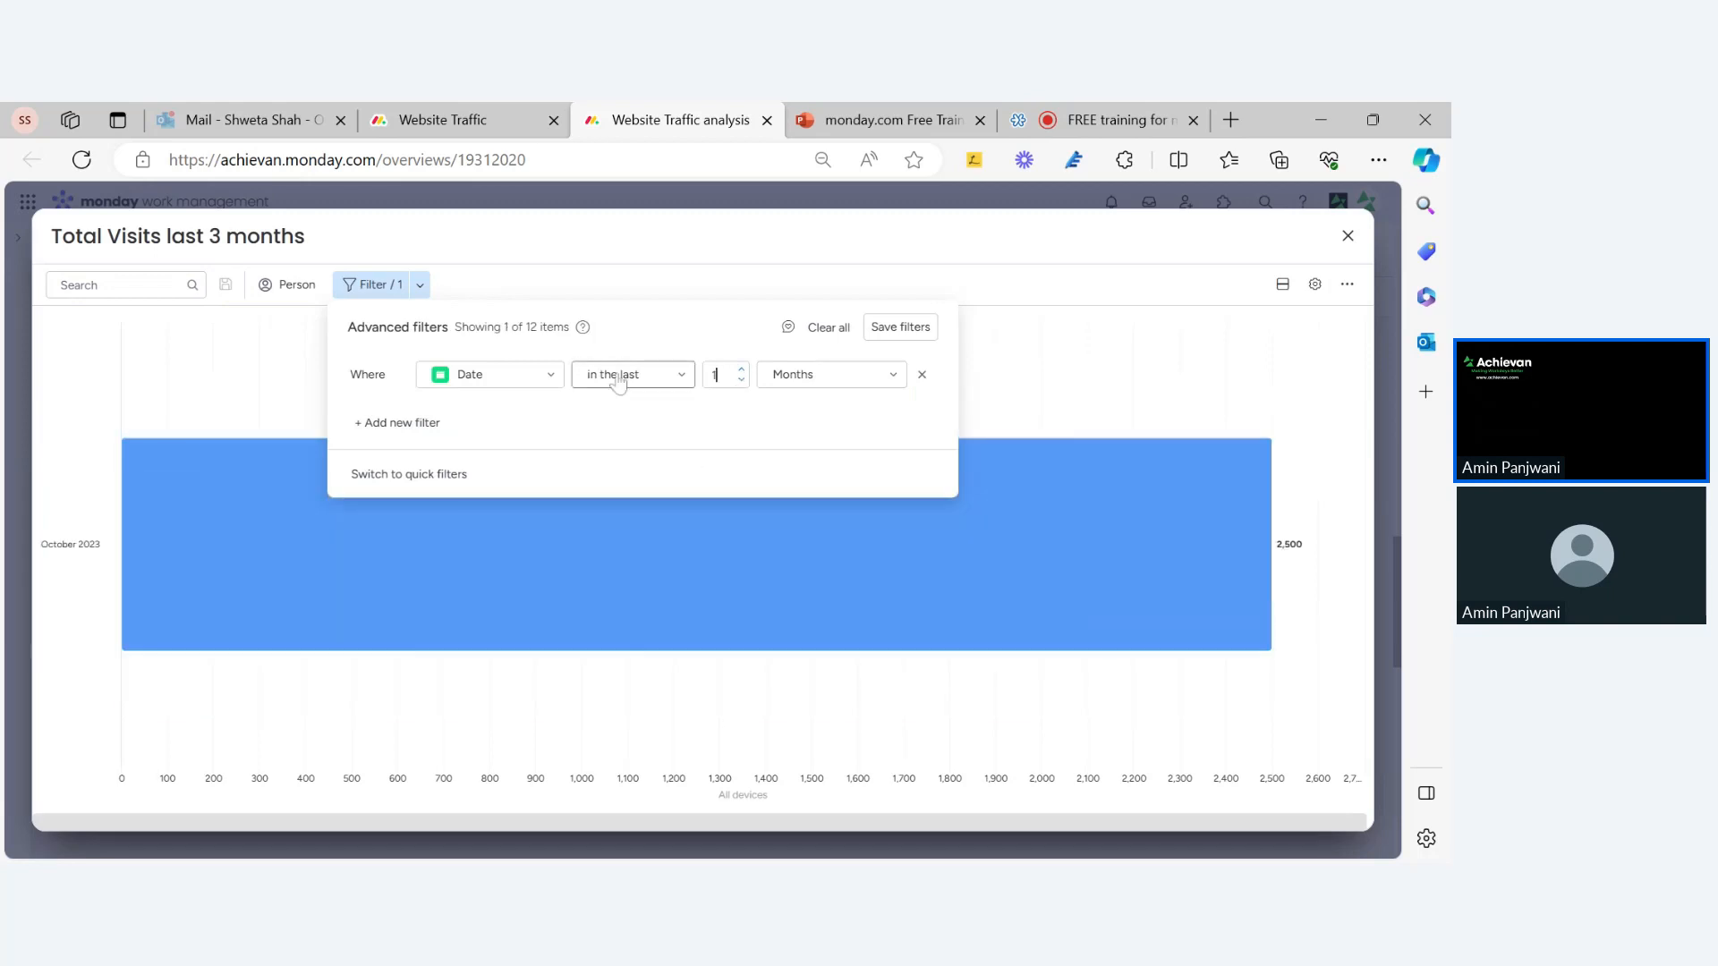
pyautogui.click(626, 376)
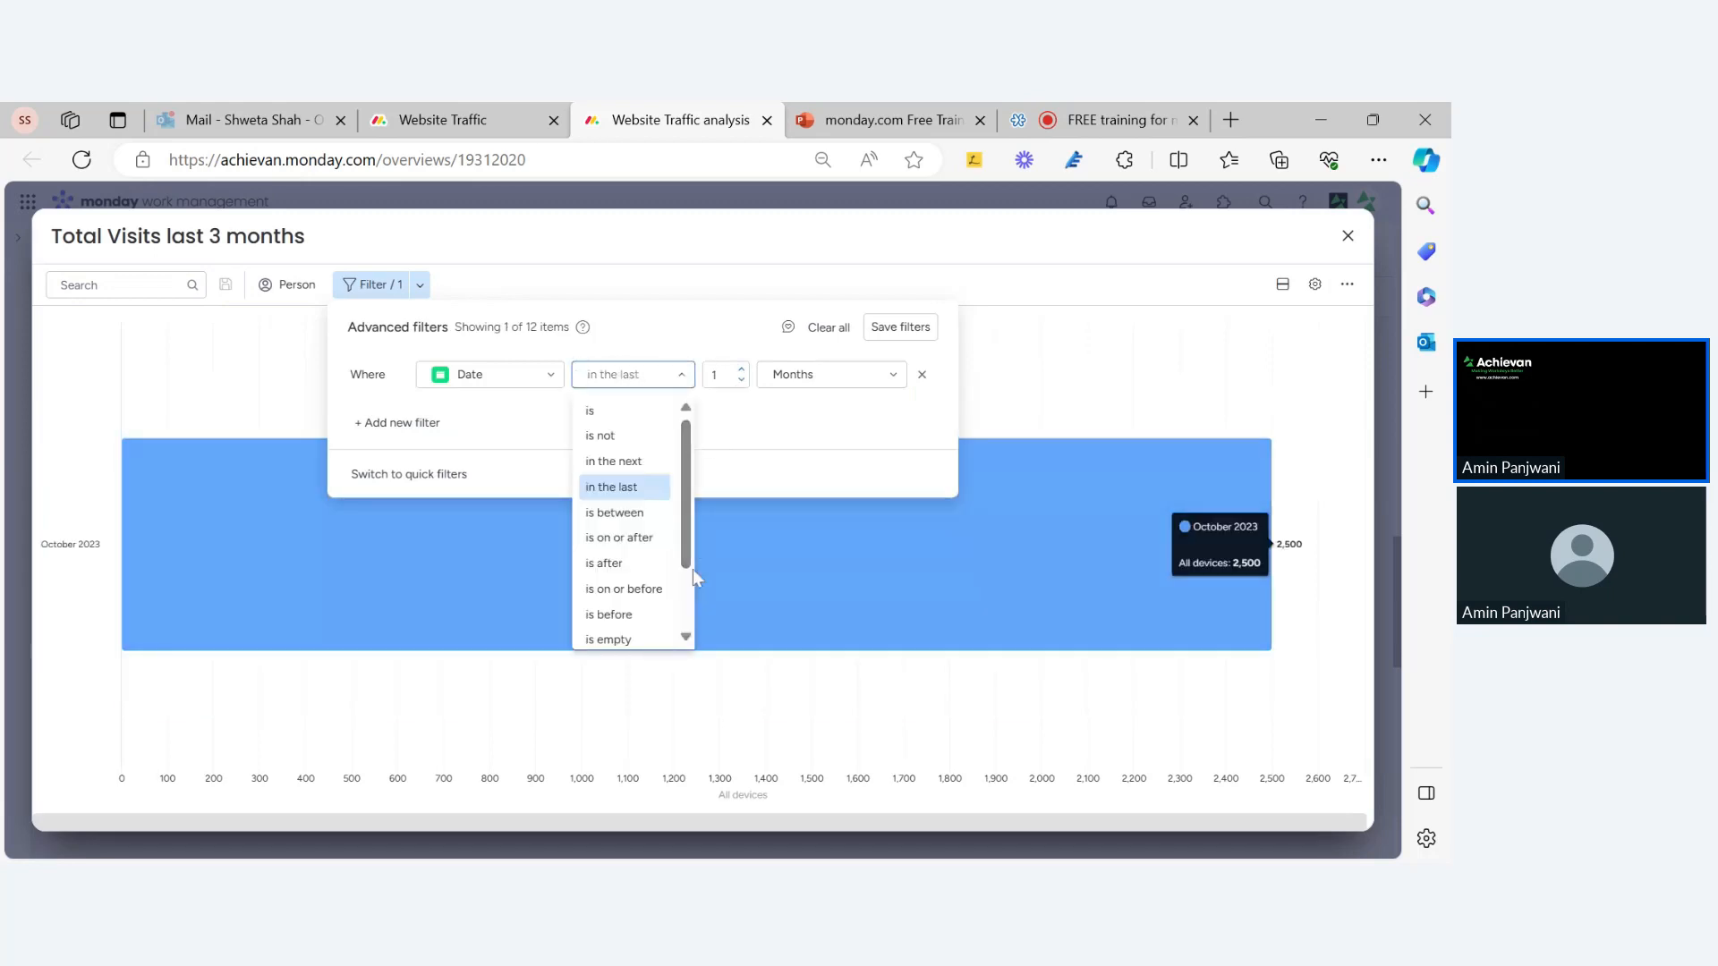
pyautogui.moveTo(689, 564); pyautogui.dragTo(698, 426)
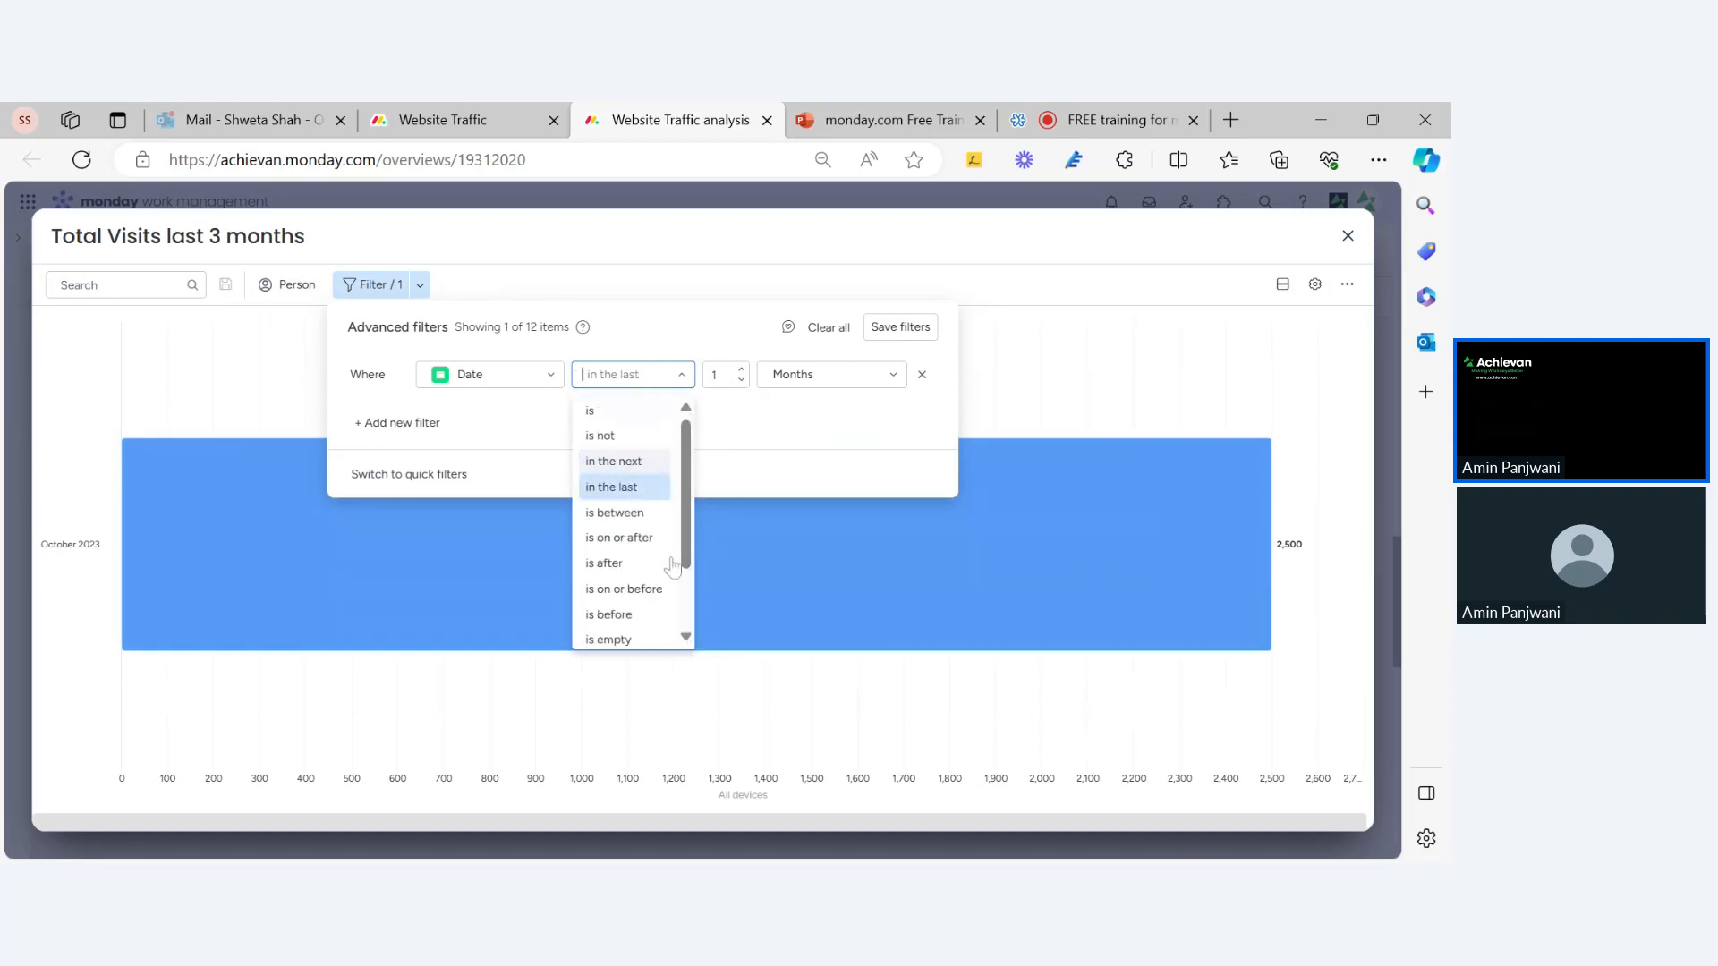
pyautogui.click(649, 383)
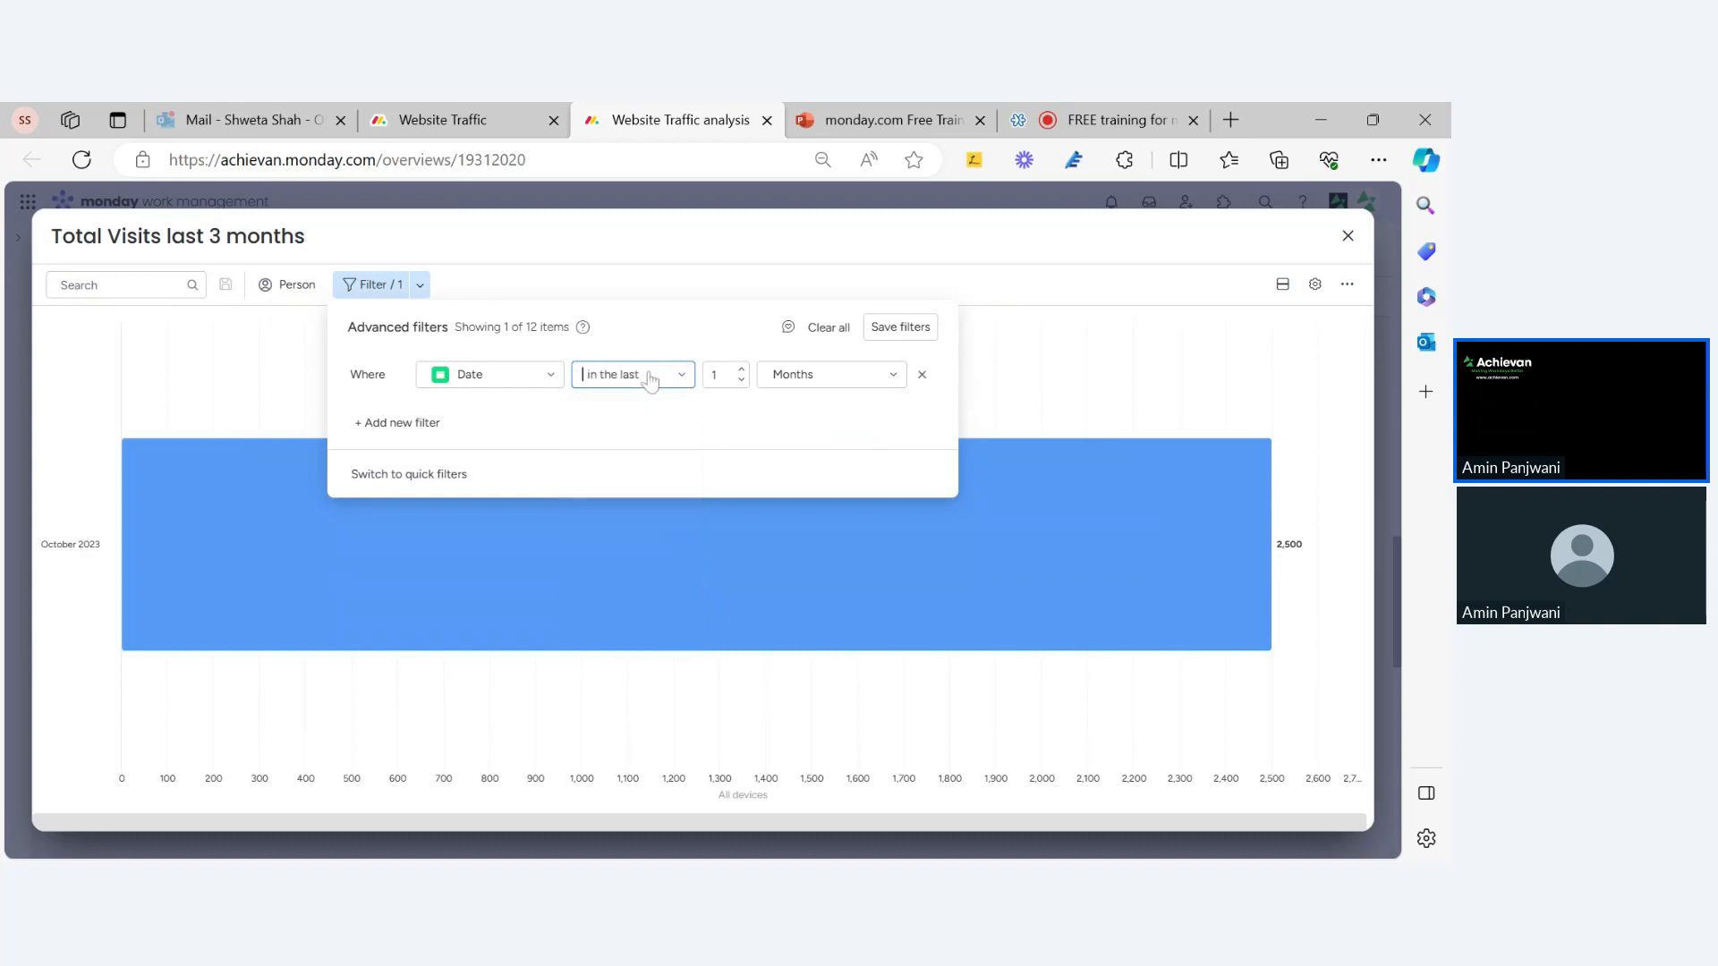
# Set the Date filter's period to 7 months, save the filter, and return to the dashboard
pyautogui.click(741, 369)
pyautogui.click(740, 371)
pyautogui.click(742, 371)
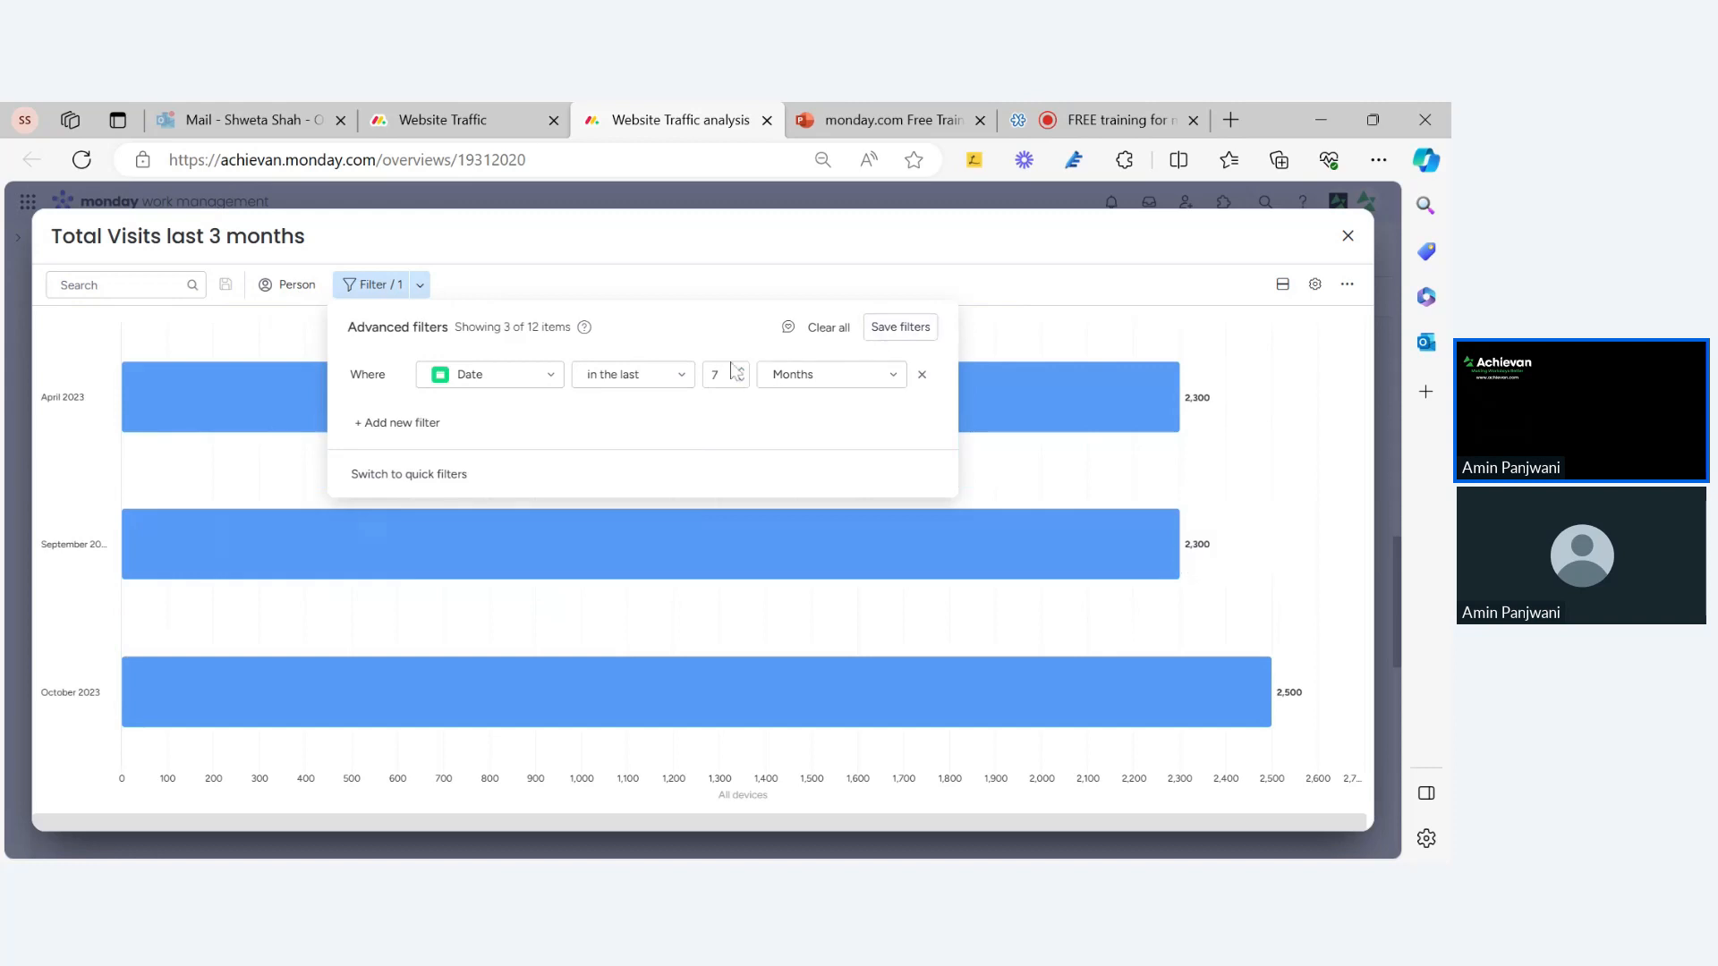
pyautogui.click(900, 327)
pyautogui.click(1348, 235)
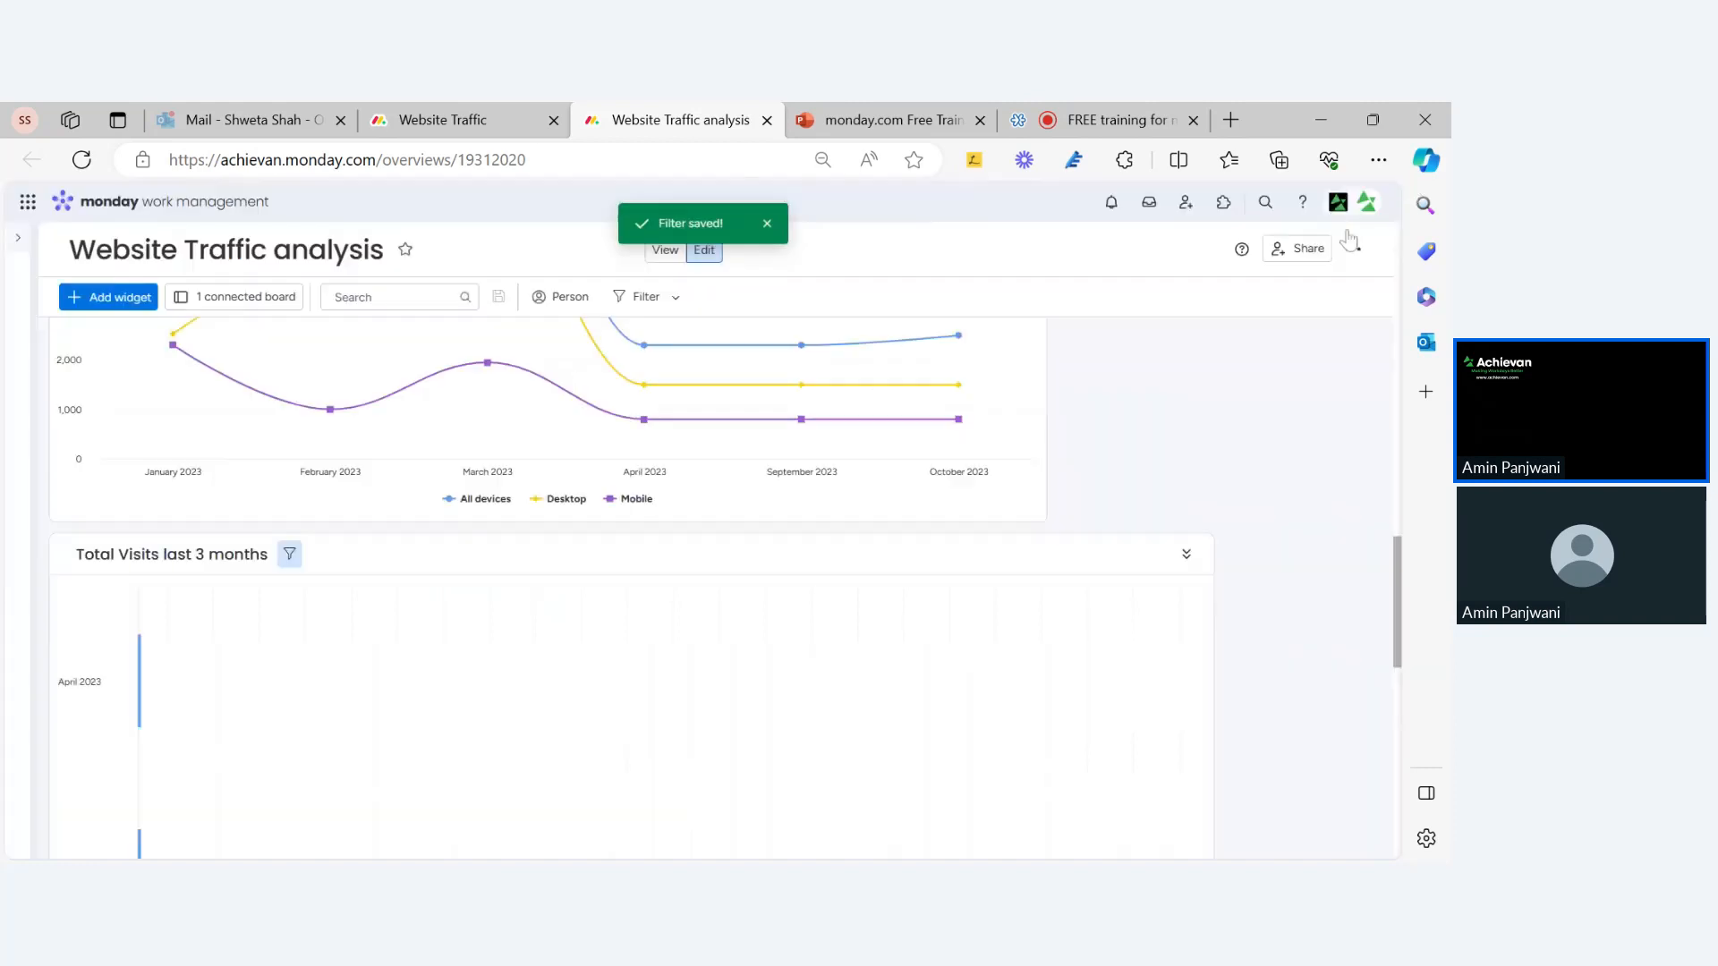
# Switch to the Website Traffic board and review its monthly groups
pyautogui.click(490, 116)
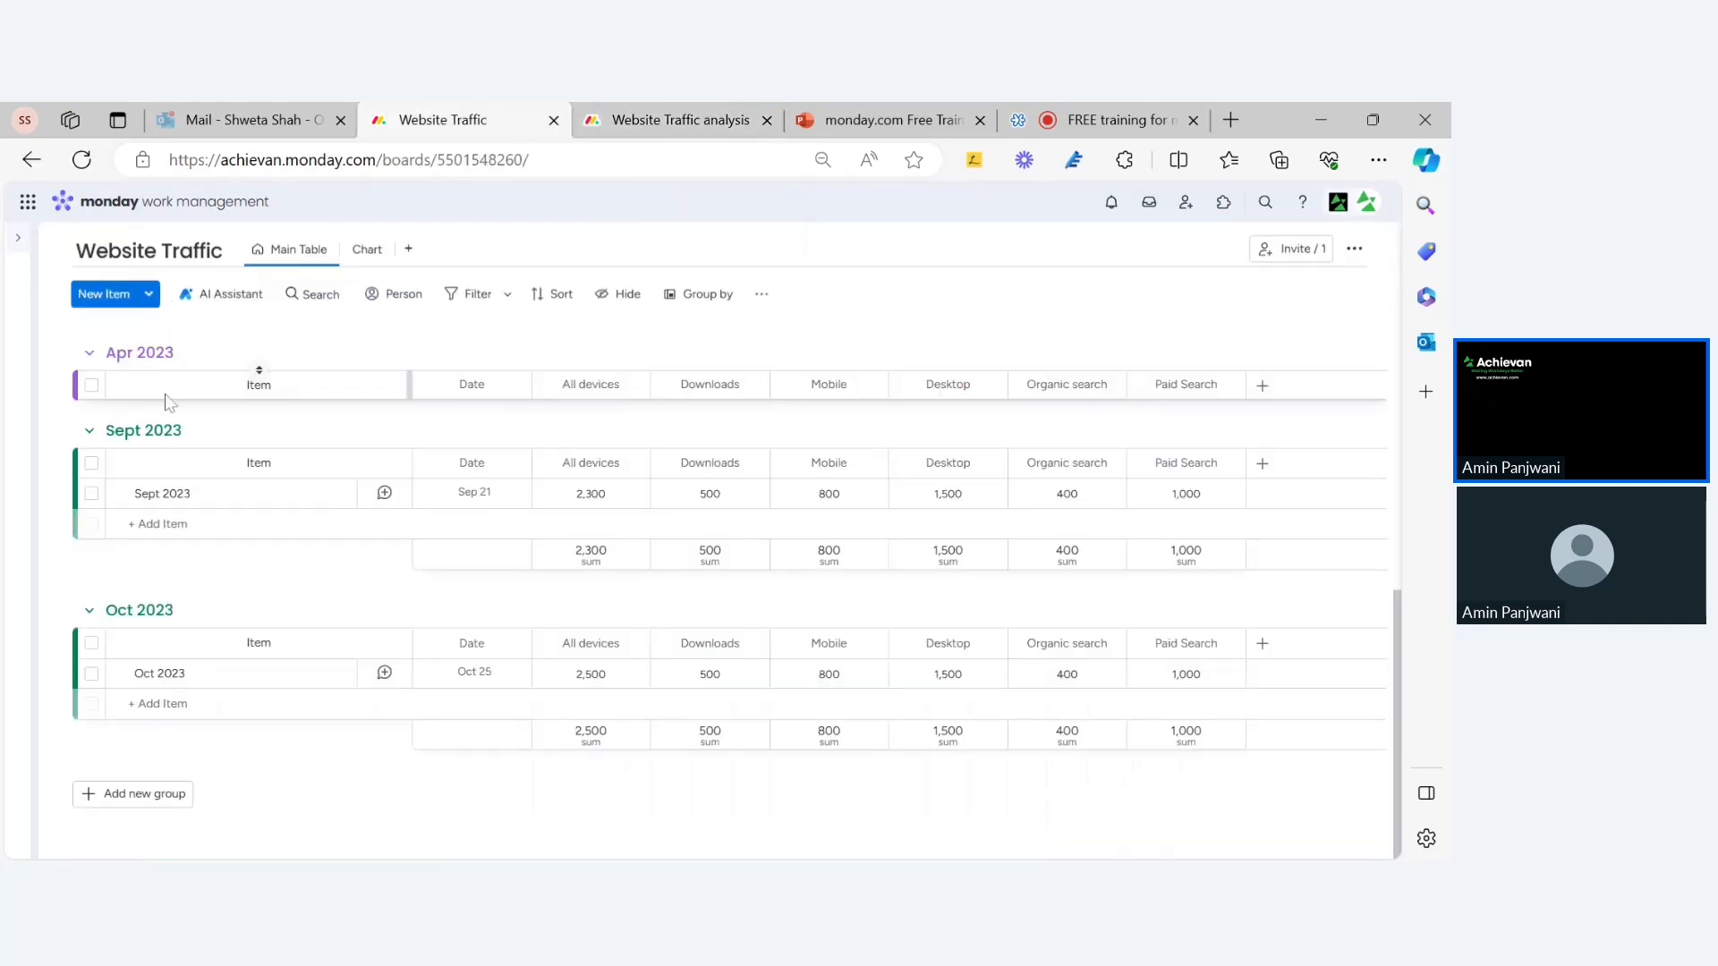
pyautogui.scroll(10, 213, 491)
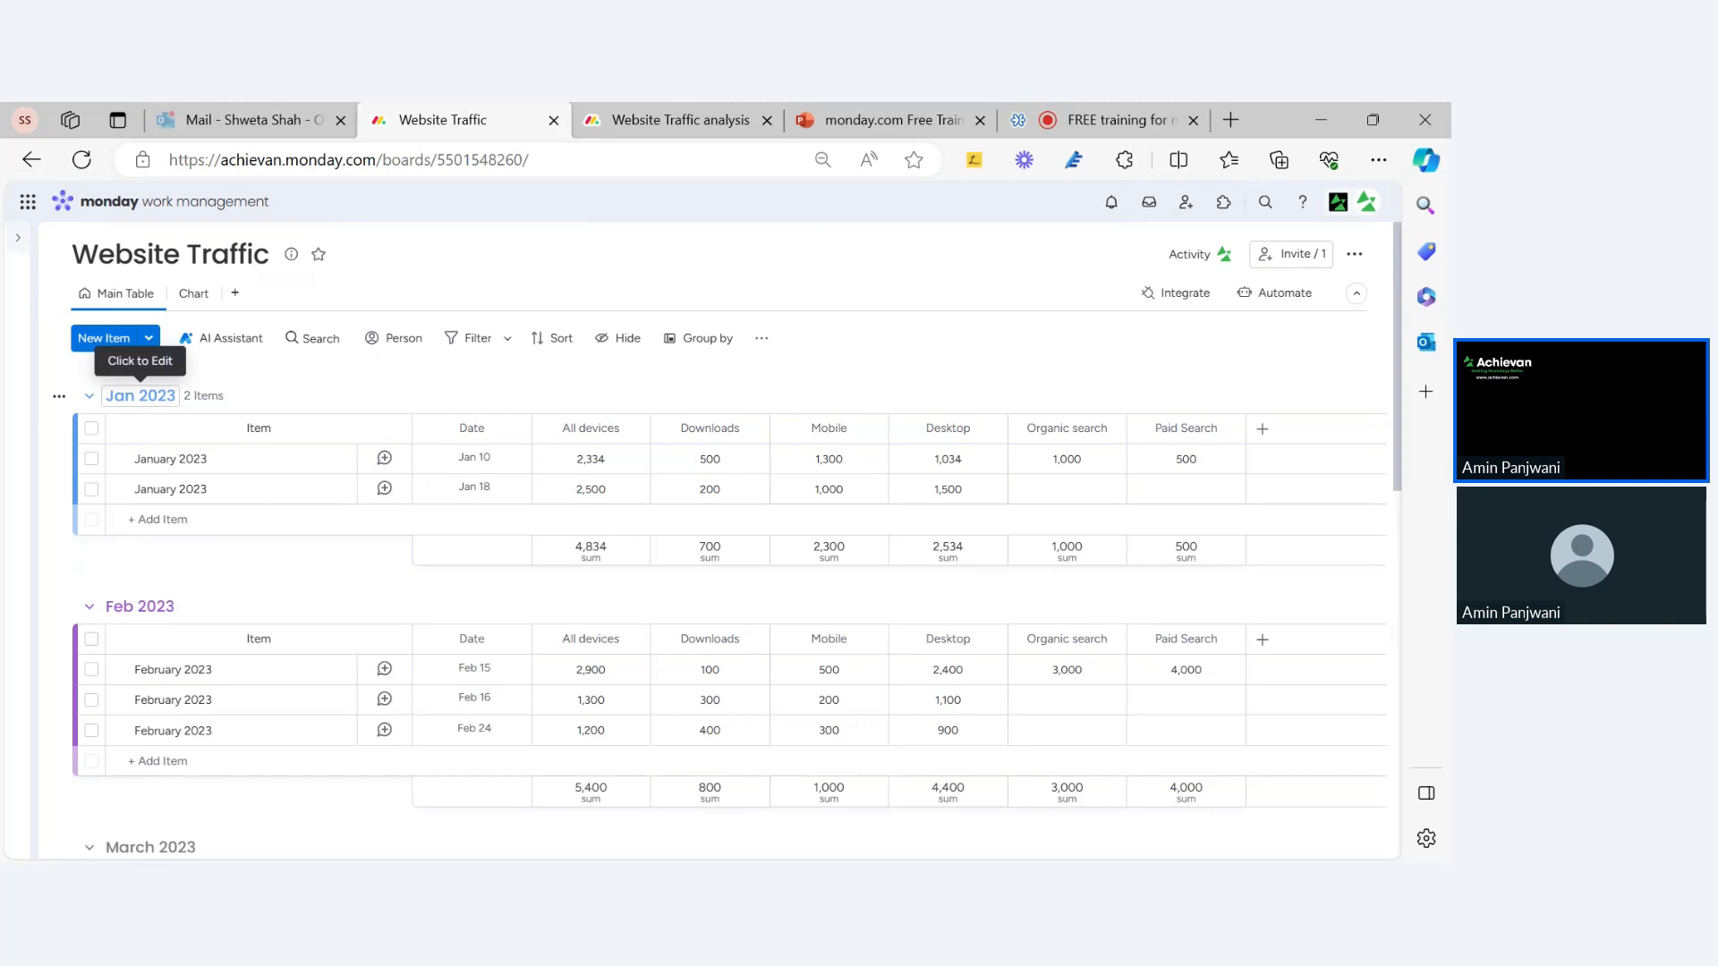
pyautogui.scroll(-2, 135, 669)
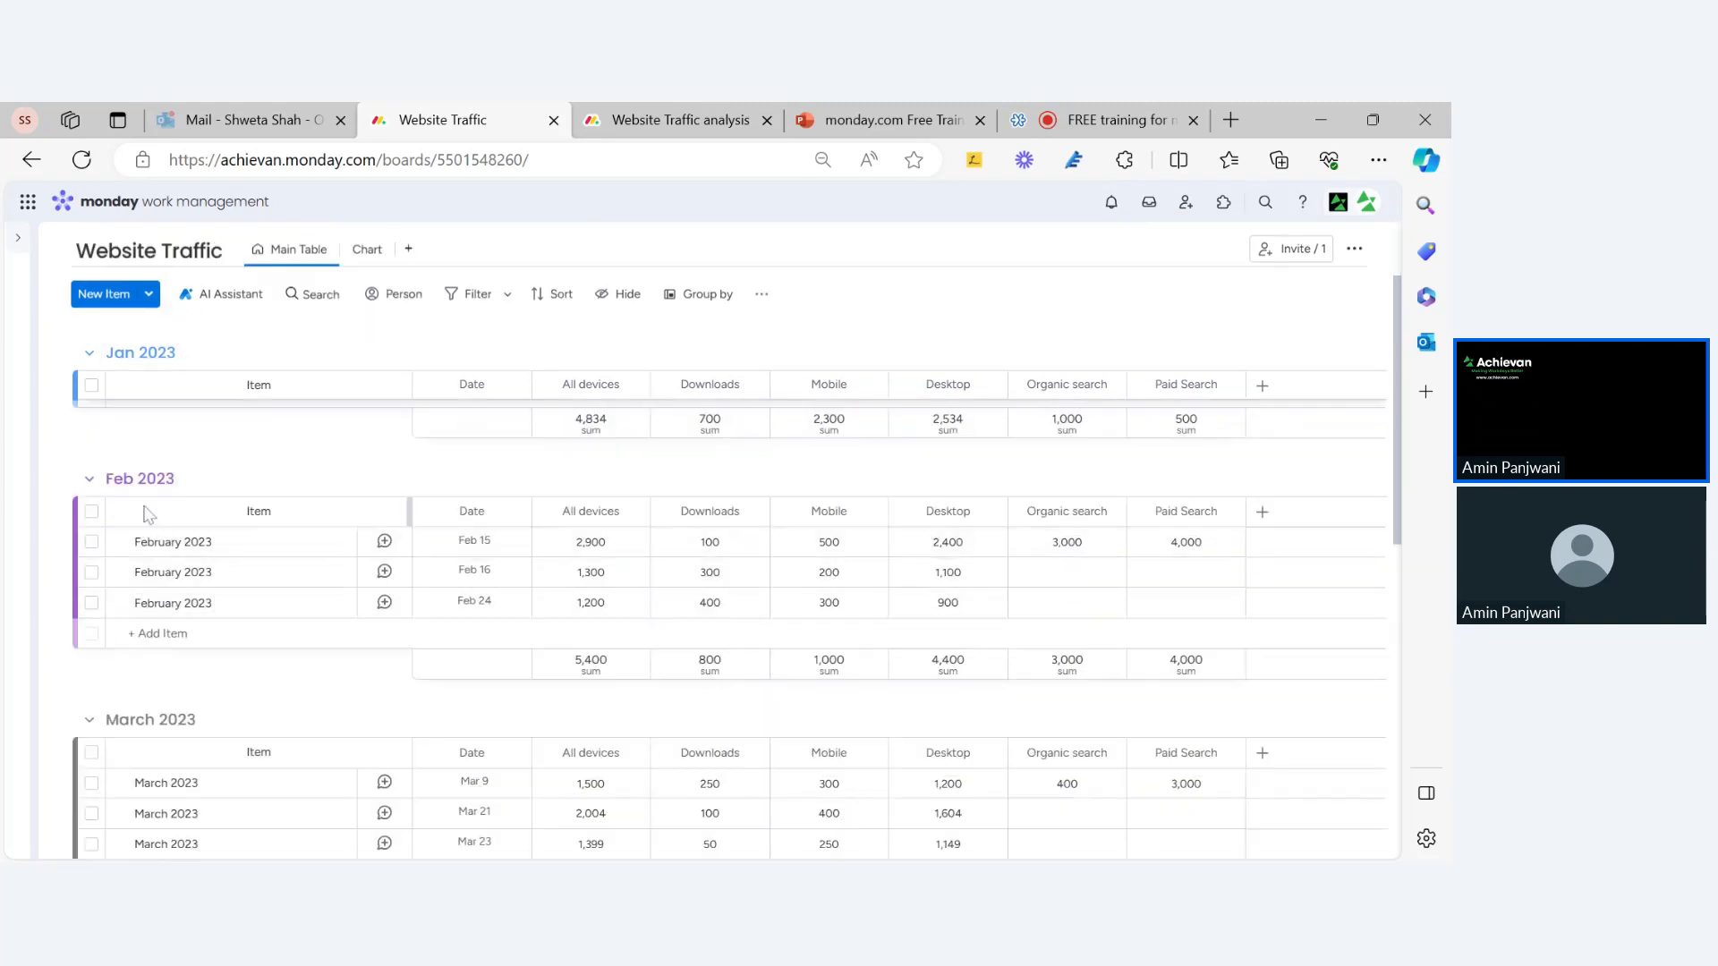
pyautogui.scroll(-2, 268, 642)
pyautogui.scroll(5, 280, 659)
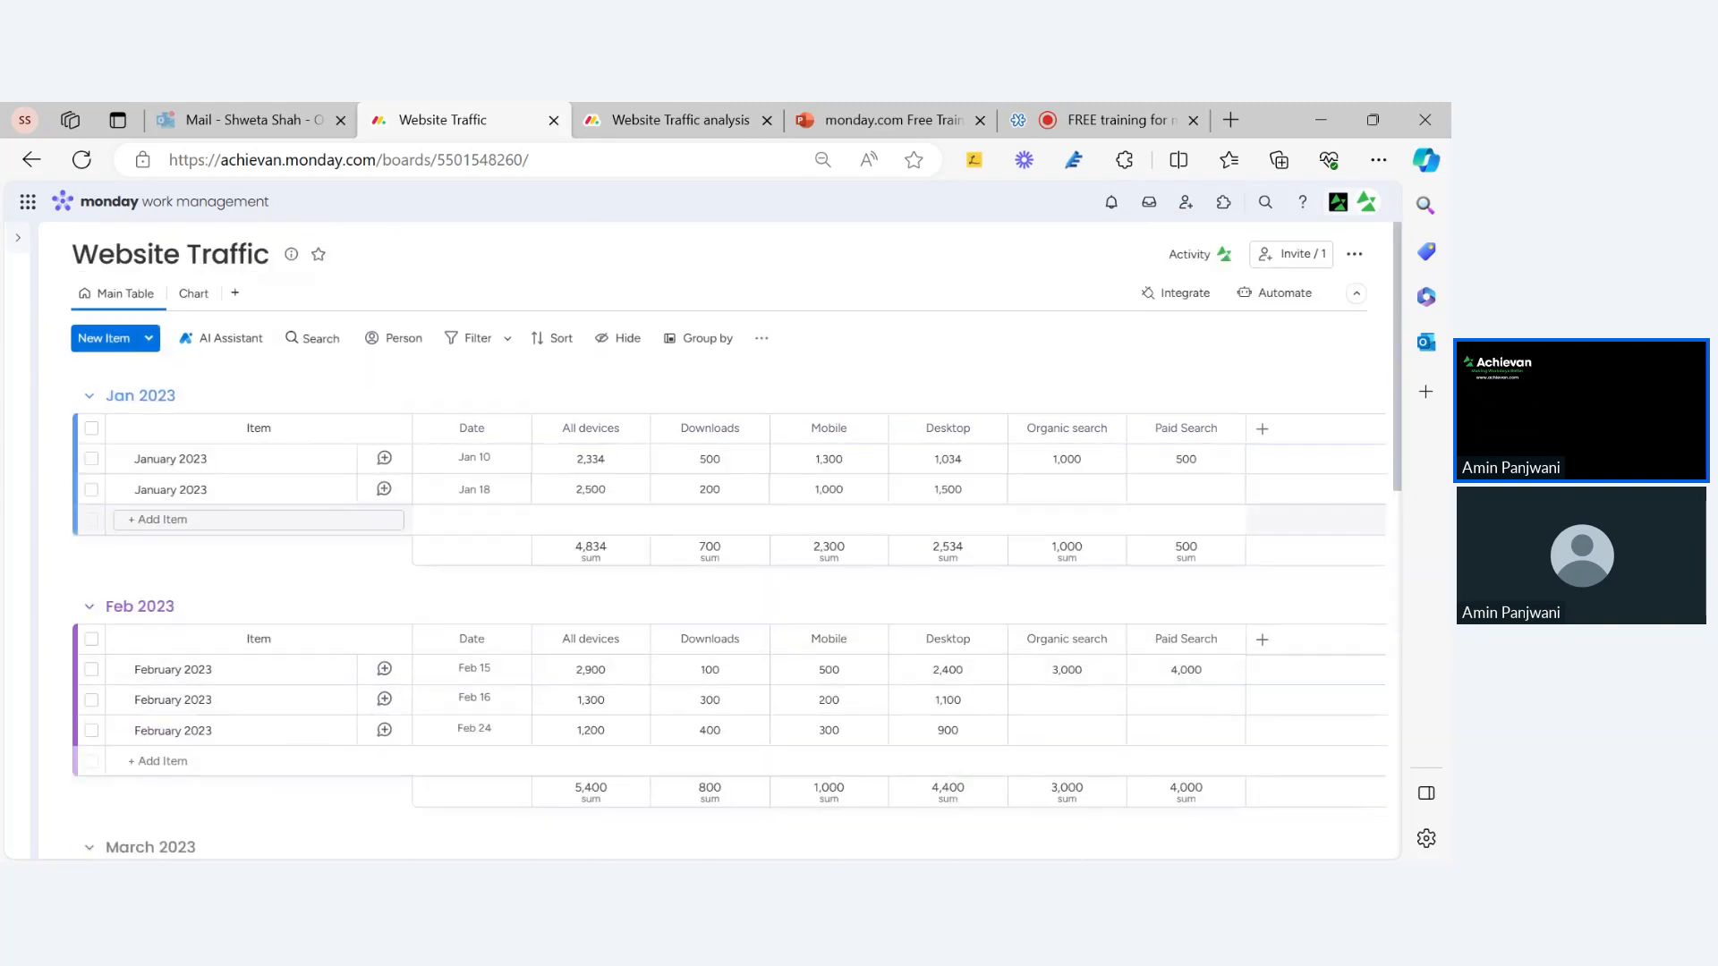
# Rename the Jan 2023 group as 2023
pyautogui.click(141, 395)
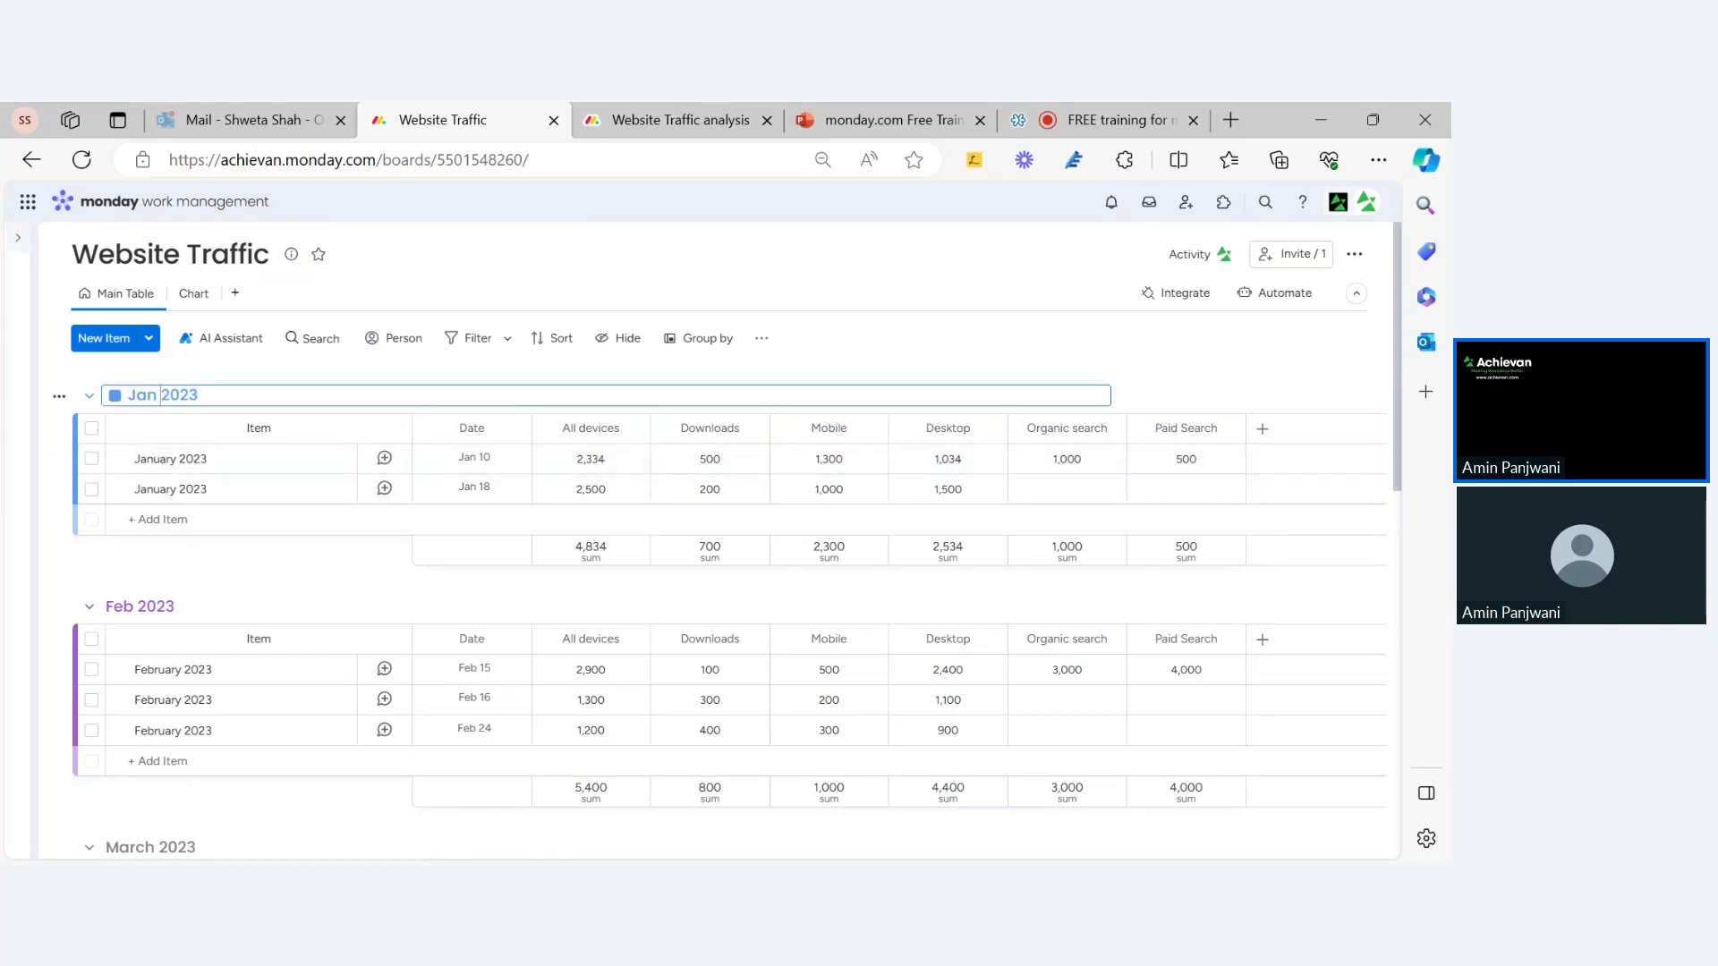
pyautogui.press('BackSpace')
pyautogui.press('BackSpace')
pyautogui.press('BackSpace')
pyautogui.press('BackSpace')
pyautogui.press('Return')
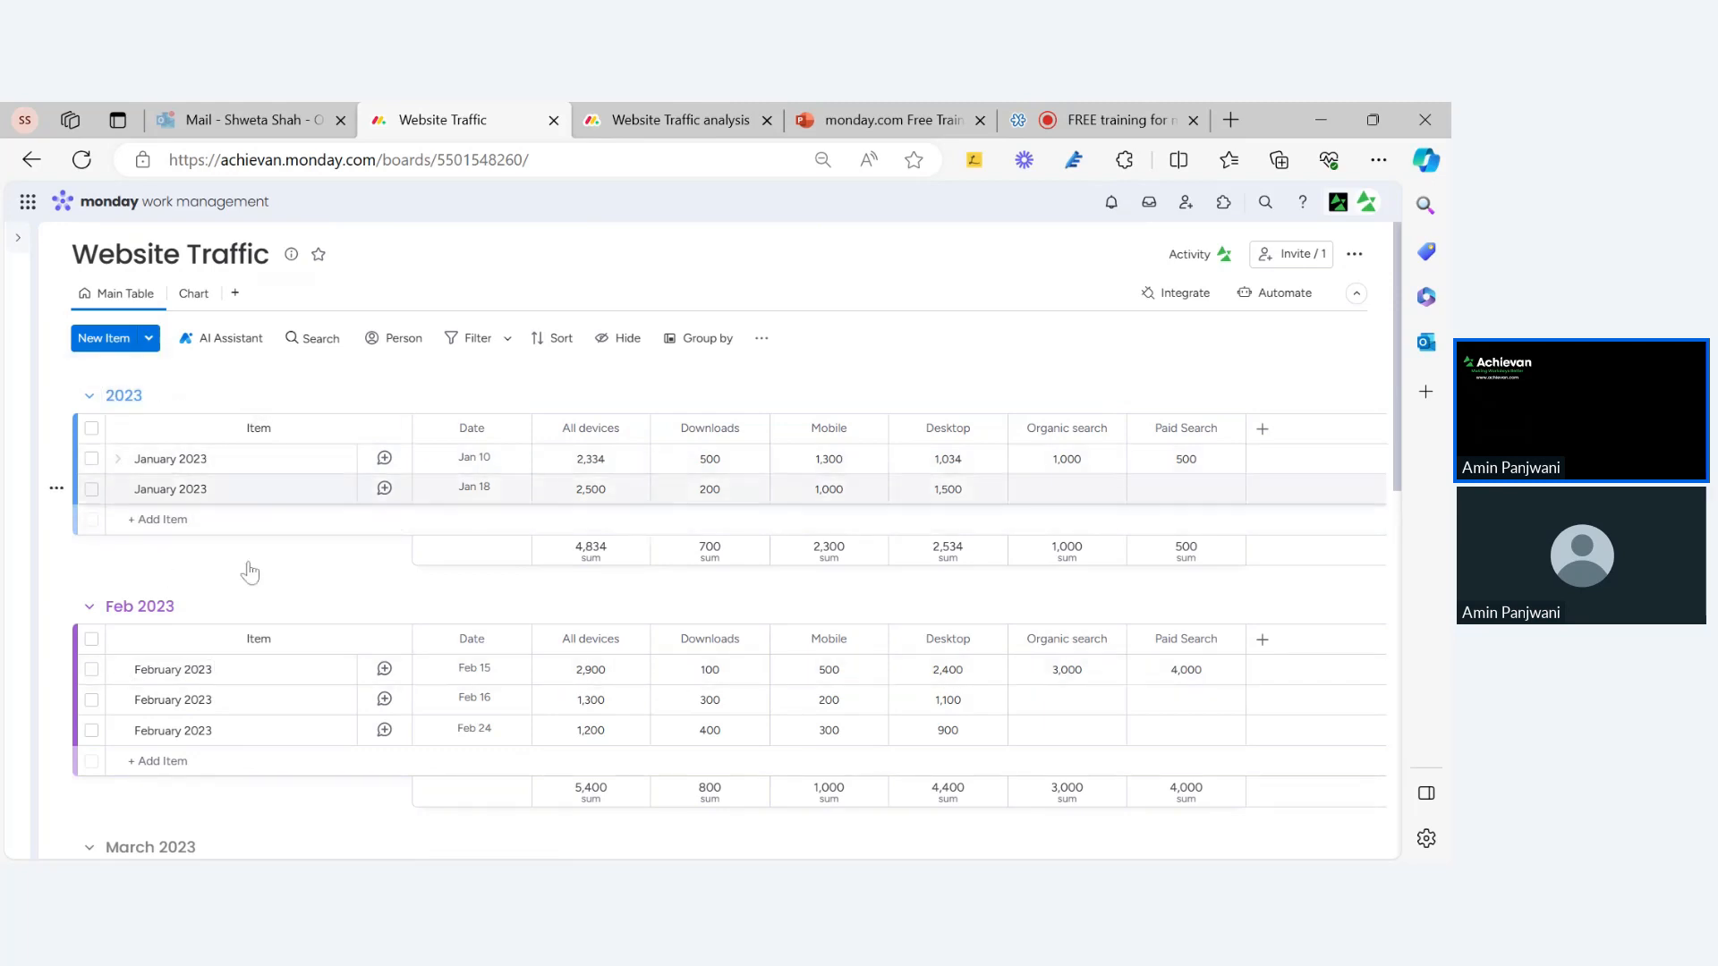
# Look through the remaining monthly groups and rename the Feb 2023 group as 2022
pyautogui.scroll(-2, 250, 573)
pyautogui.scroll(-3, 307, 632)
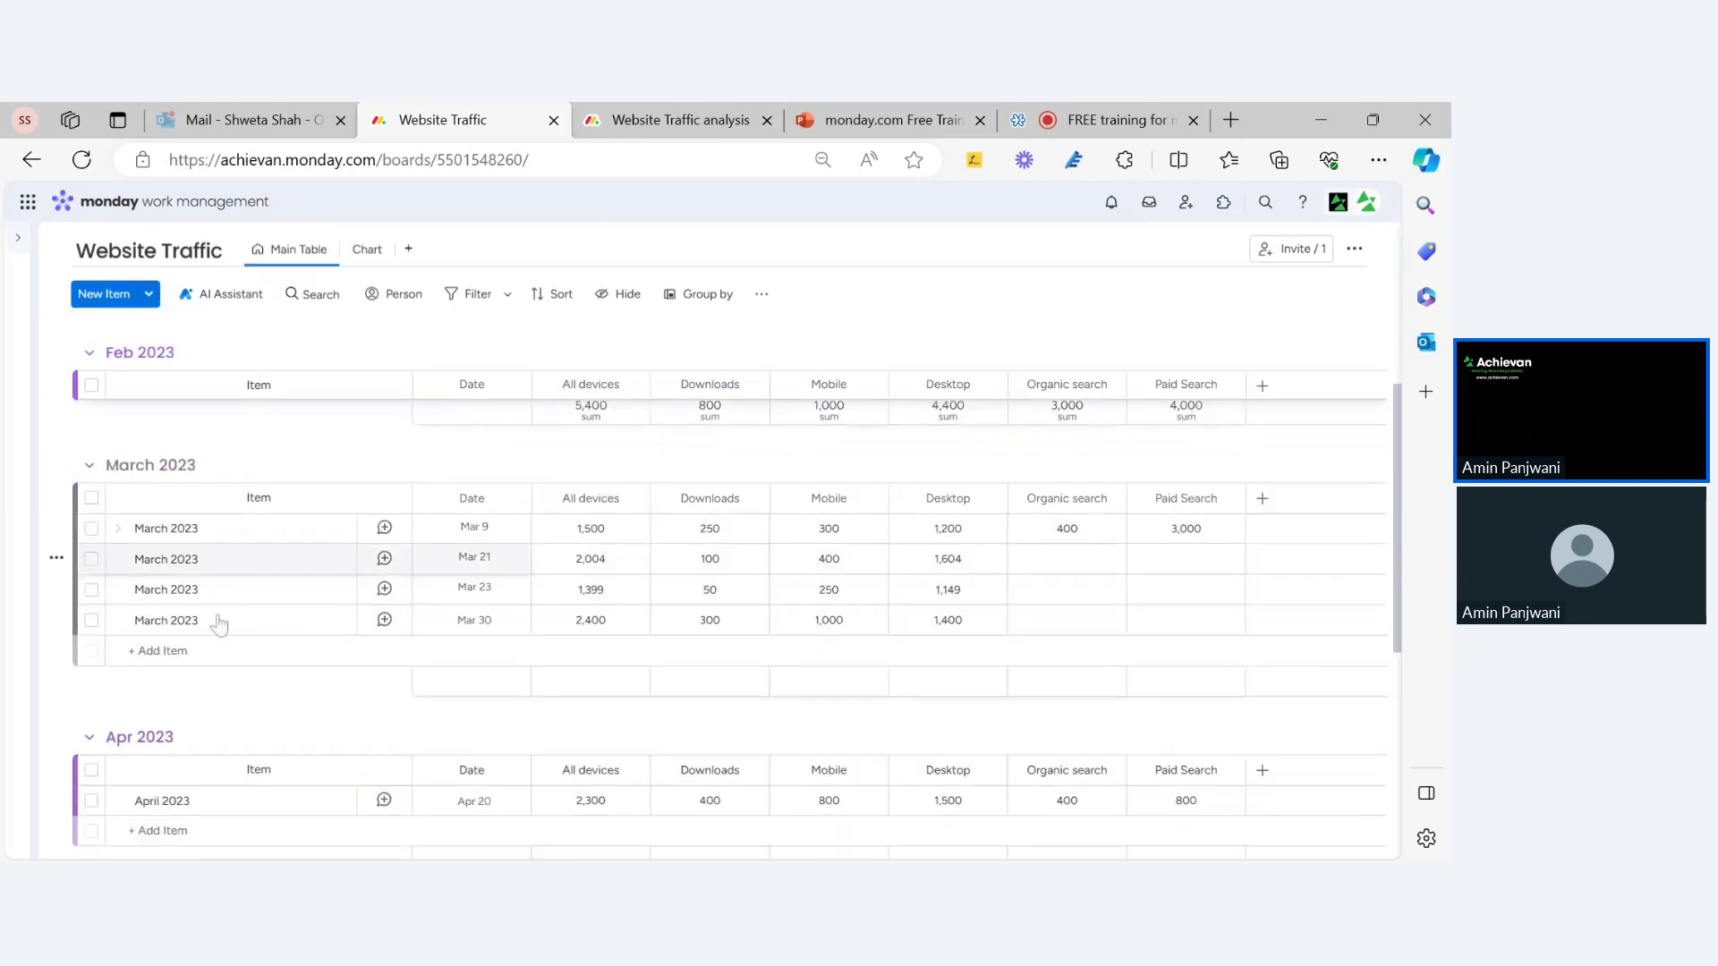
pyautogui.scroll(5, 223, 717)
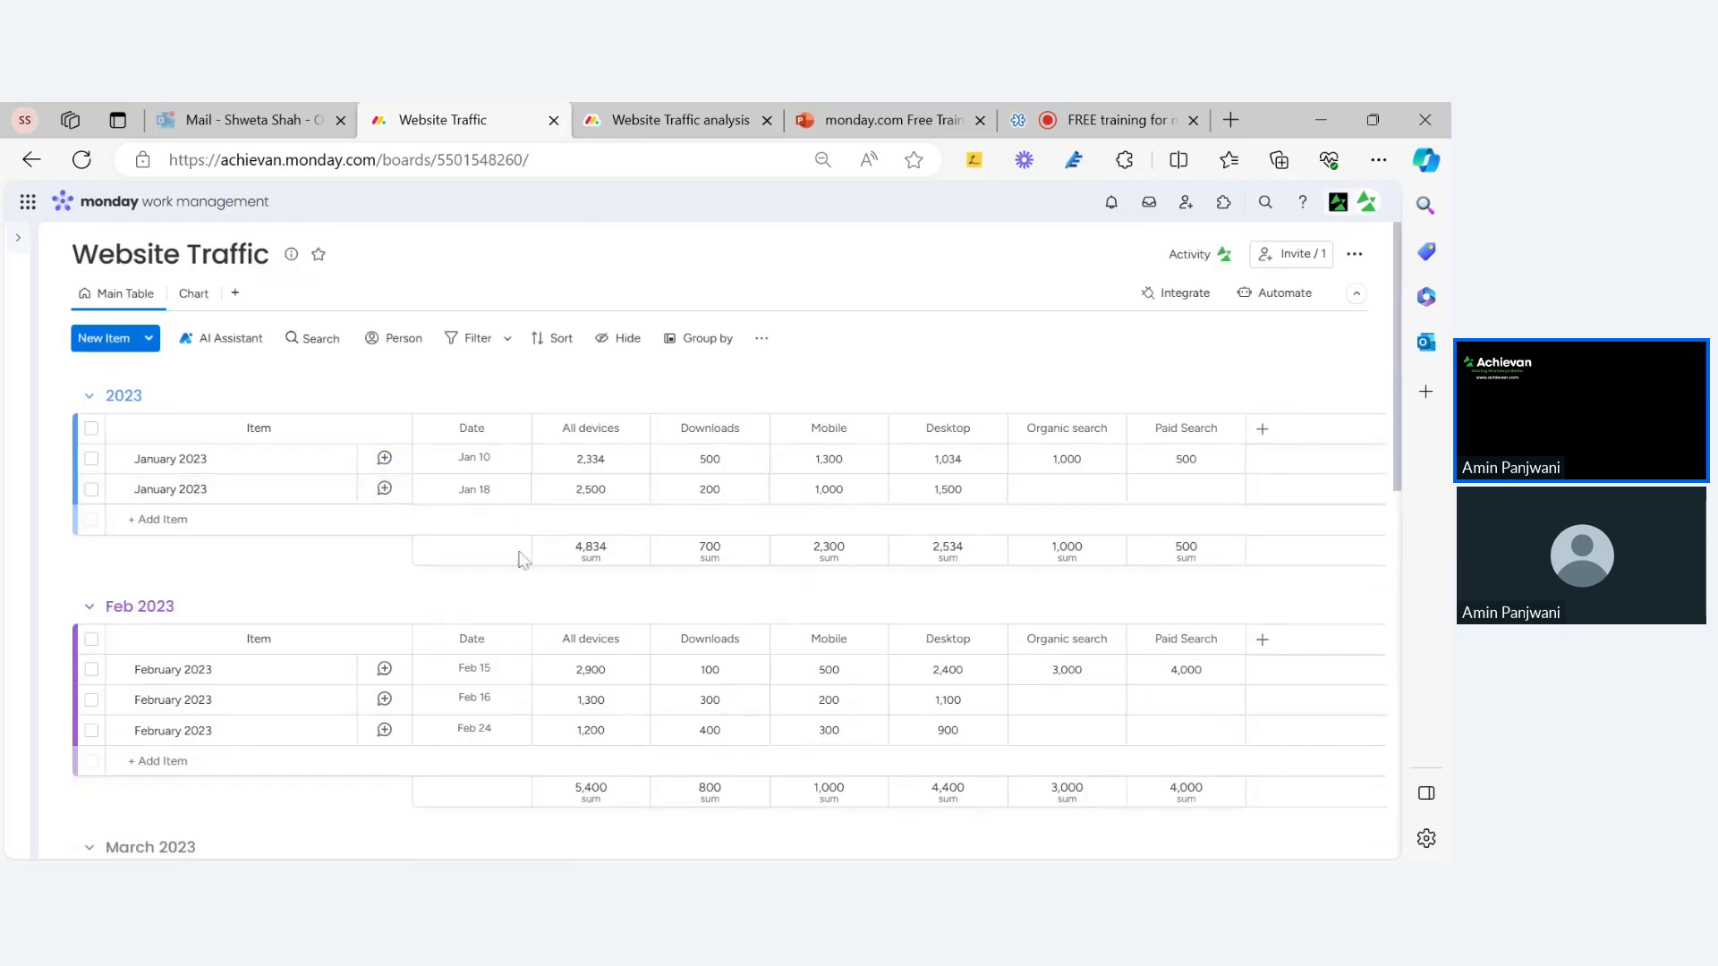
pyautogui.click(148, 605)
pyautogui.doubleClick(178, 606)
pyautogui.hotkey('ctrl', 'a')
pyautogui.write('2')
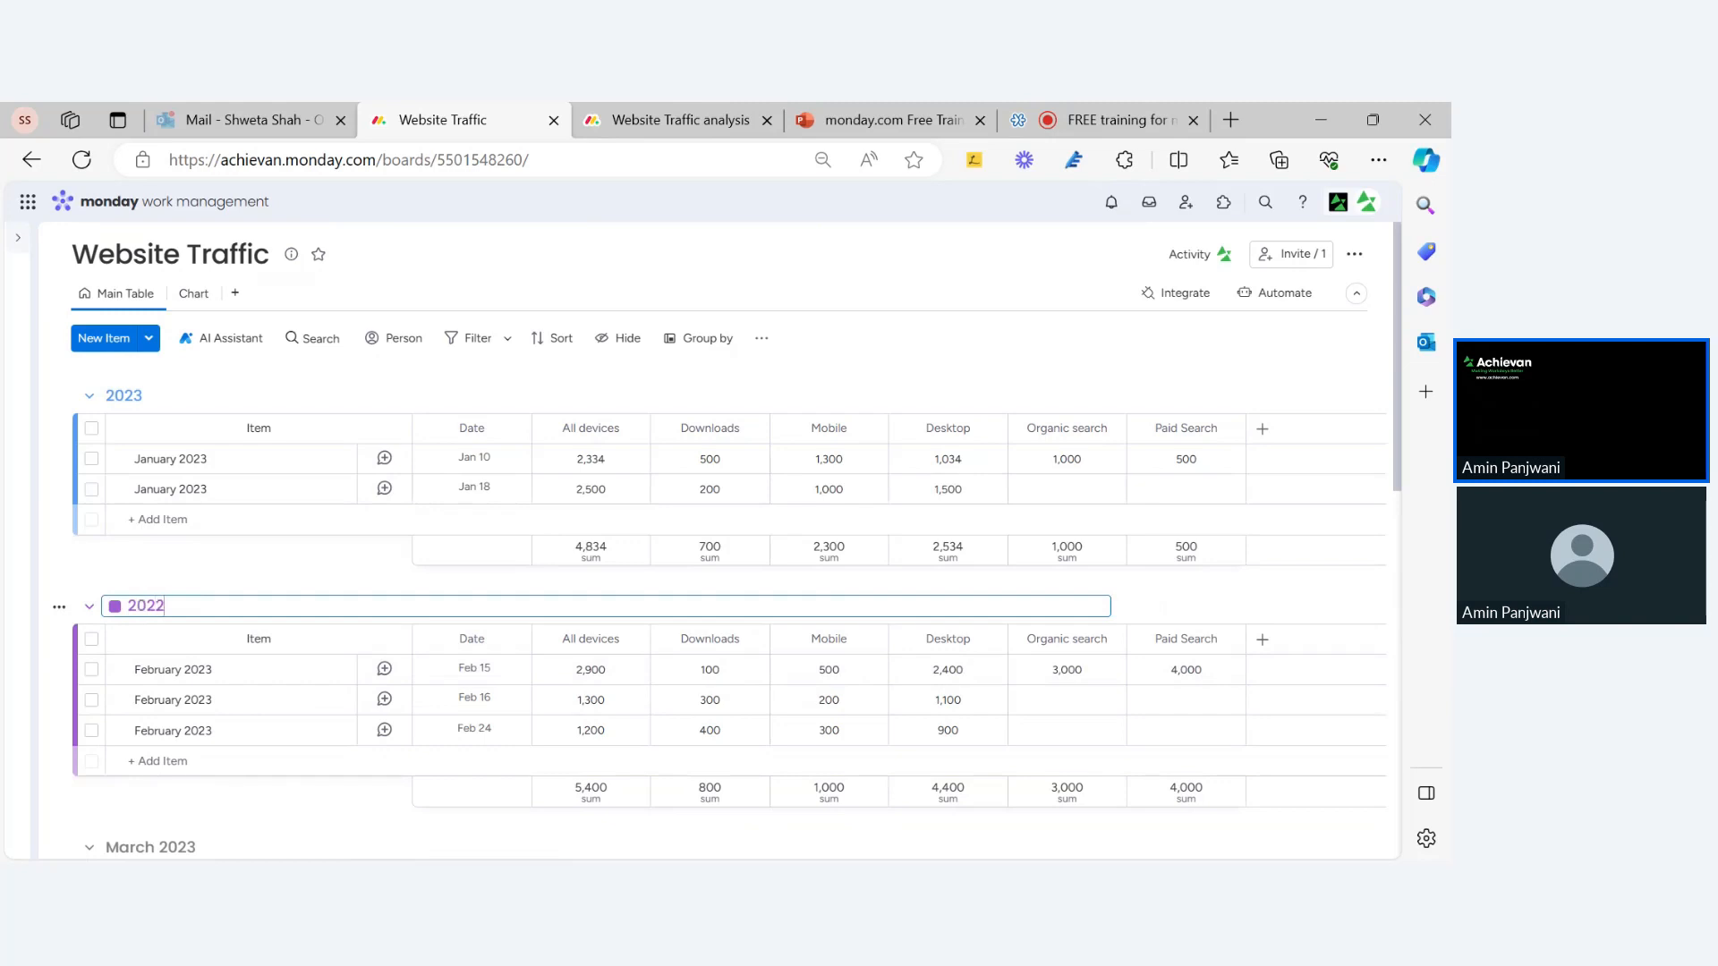
pyautogui.click(183, 575)
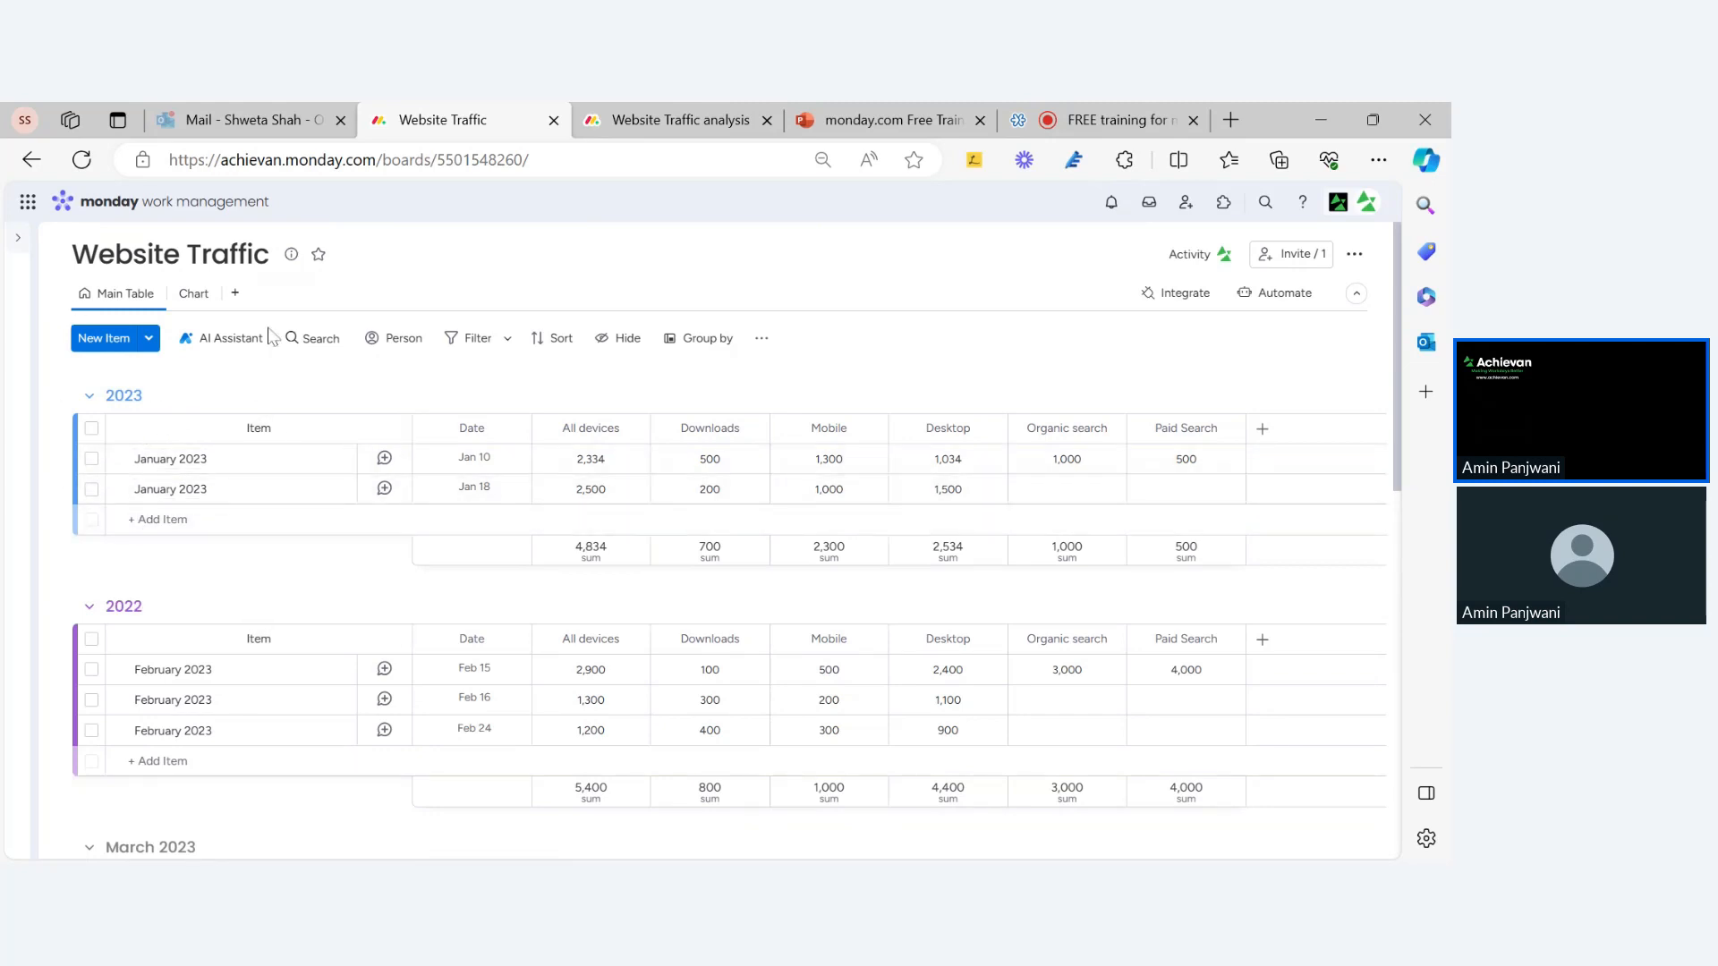
# Return to the Website Traffic analysis dashboard and shorten the Total Visits last 3 months widget's advanced Date filter to 1 month
pyautogui.click(695, 130)
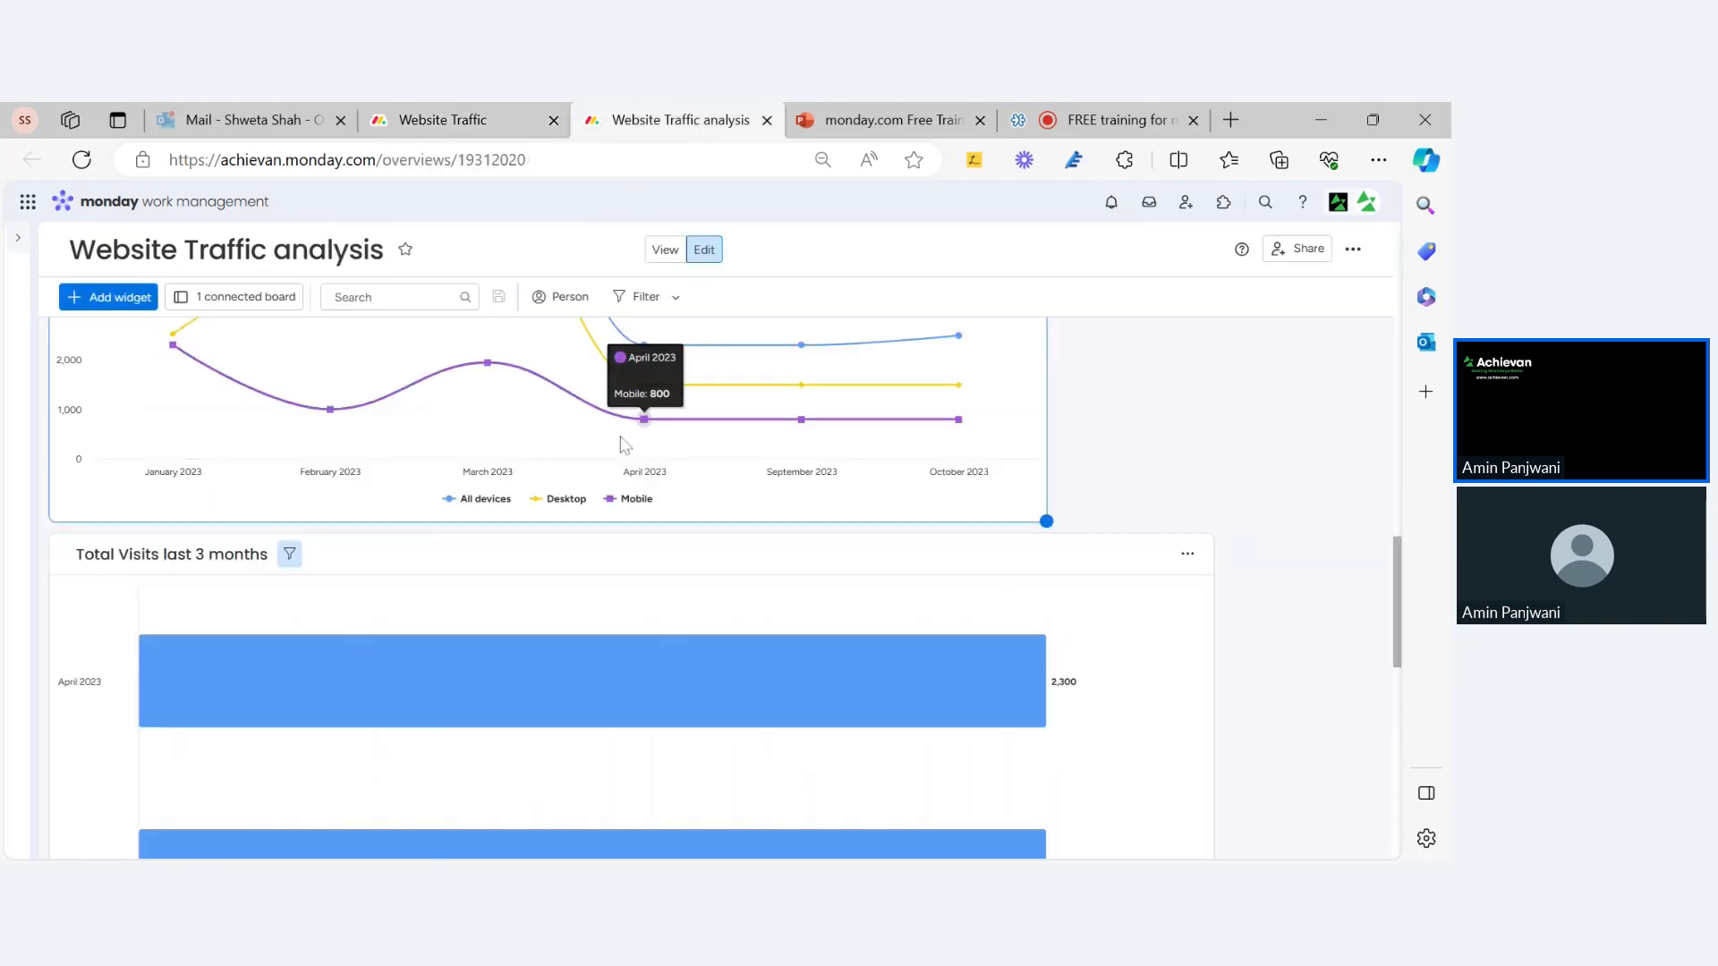
pyautogui.click(290, 554)
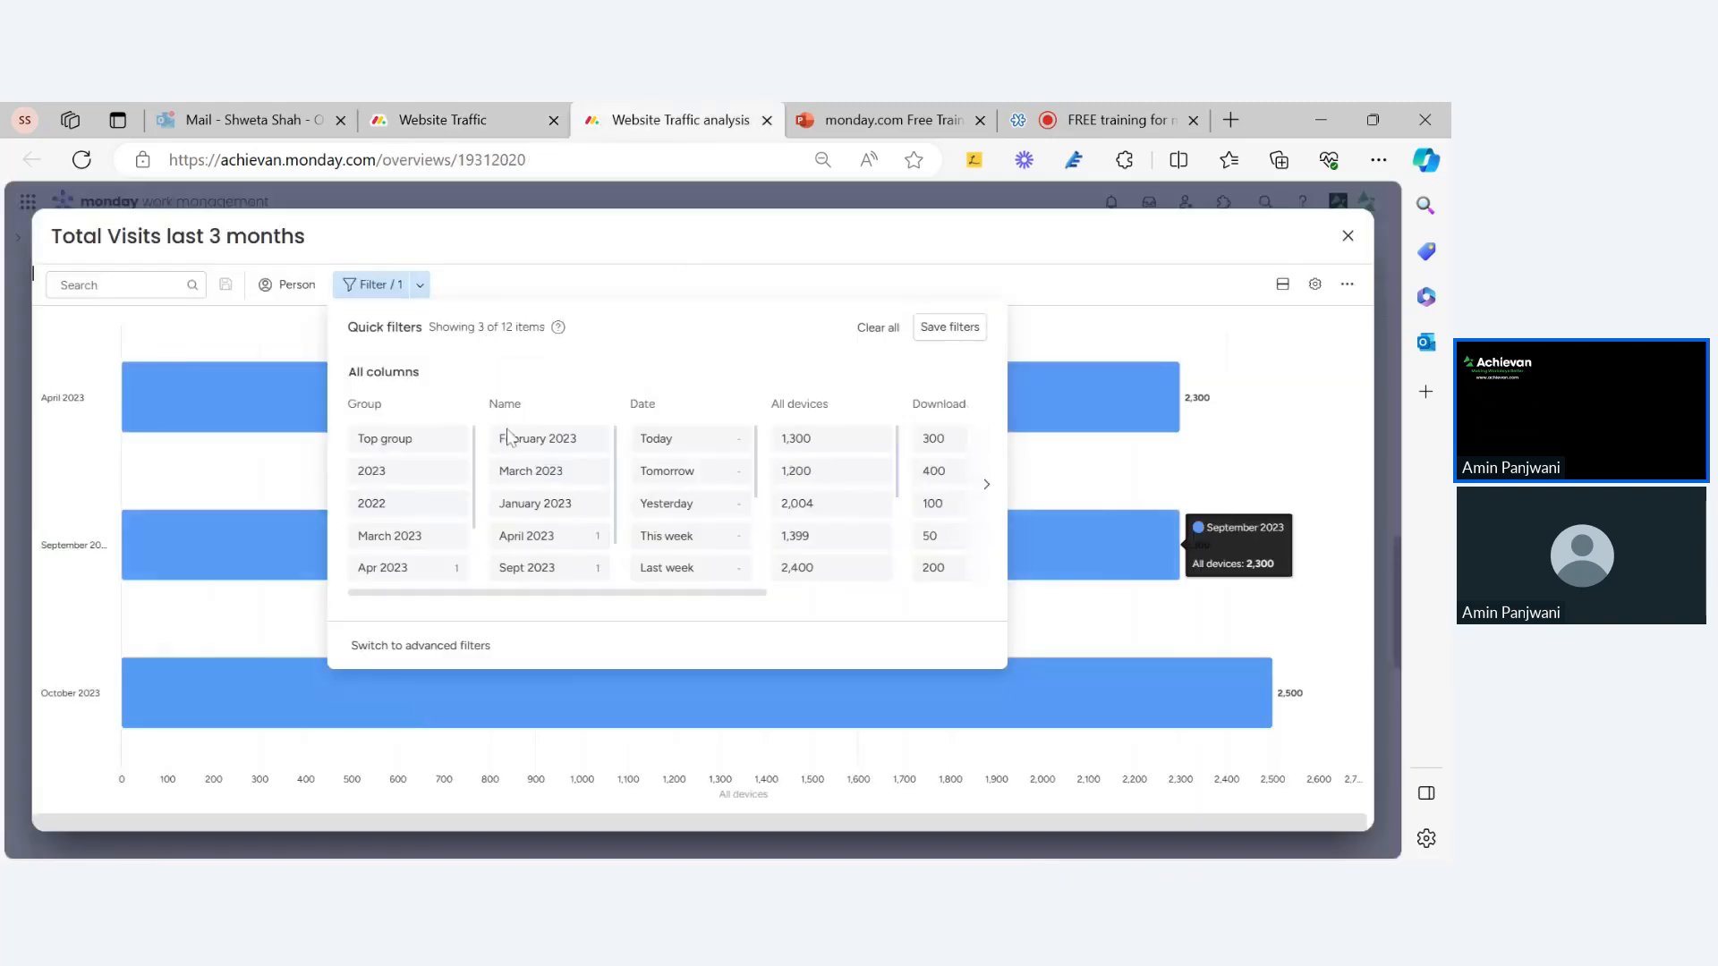
pyautogui.click(420, 645)
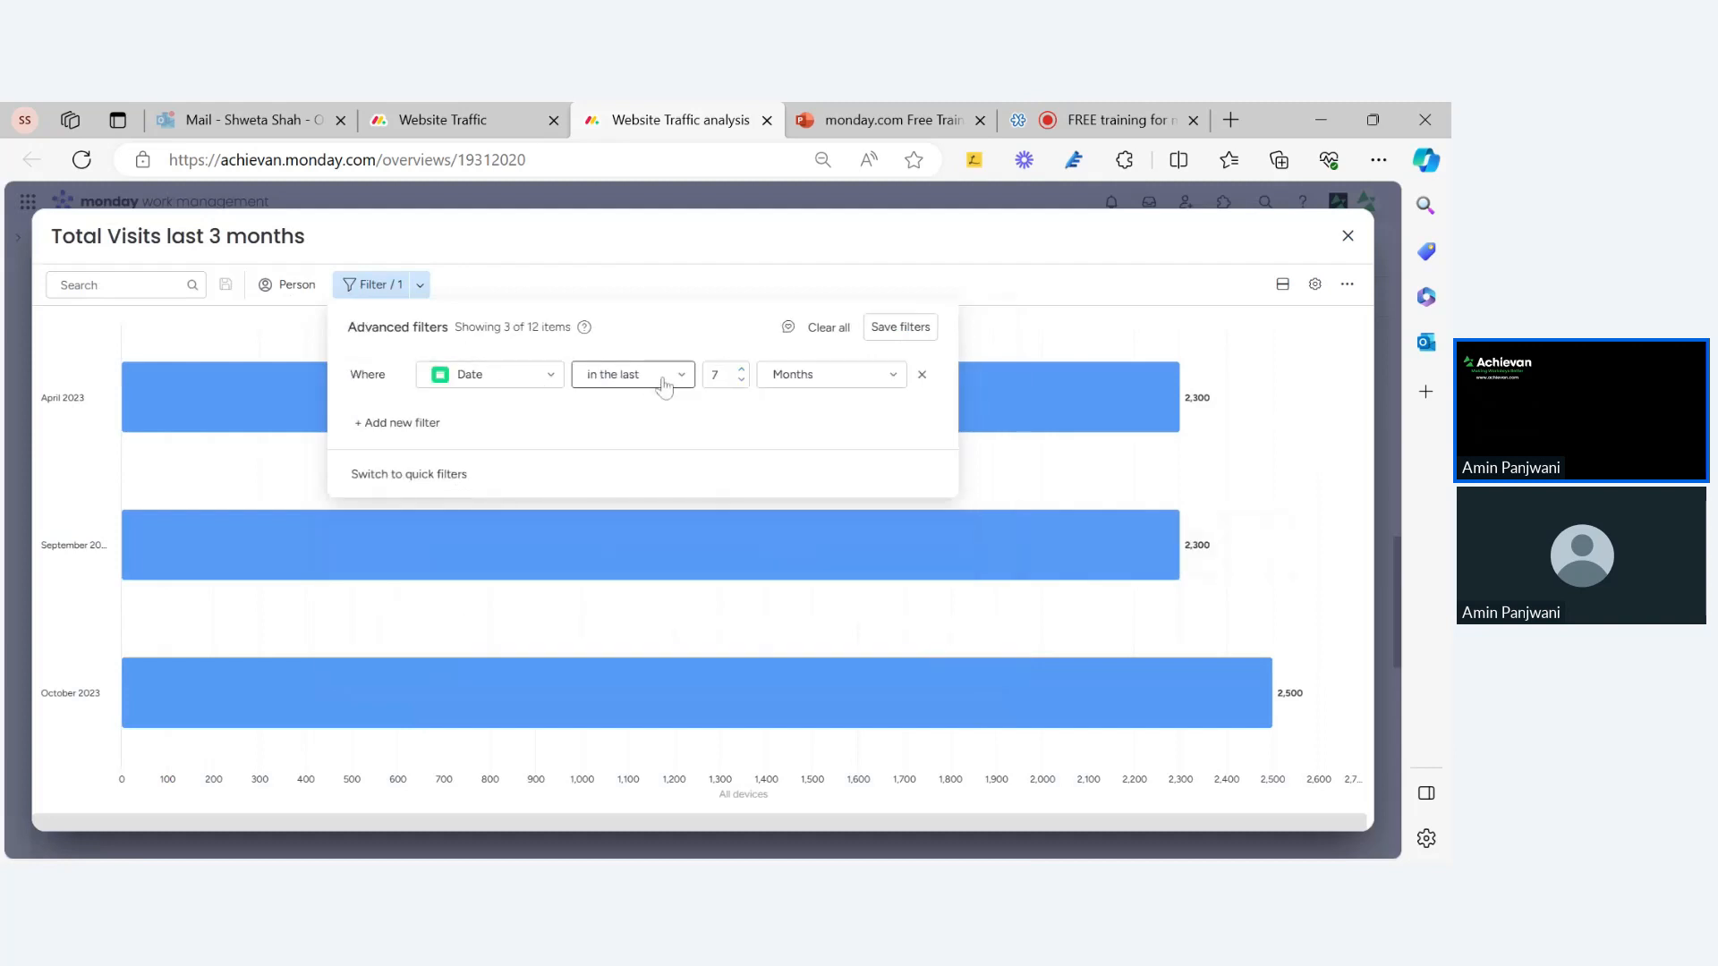
pyautogui.click(742, 380)
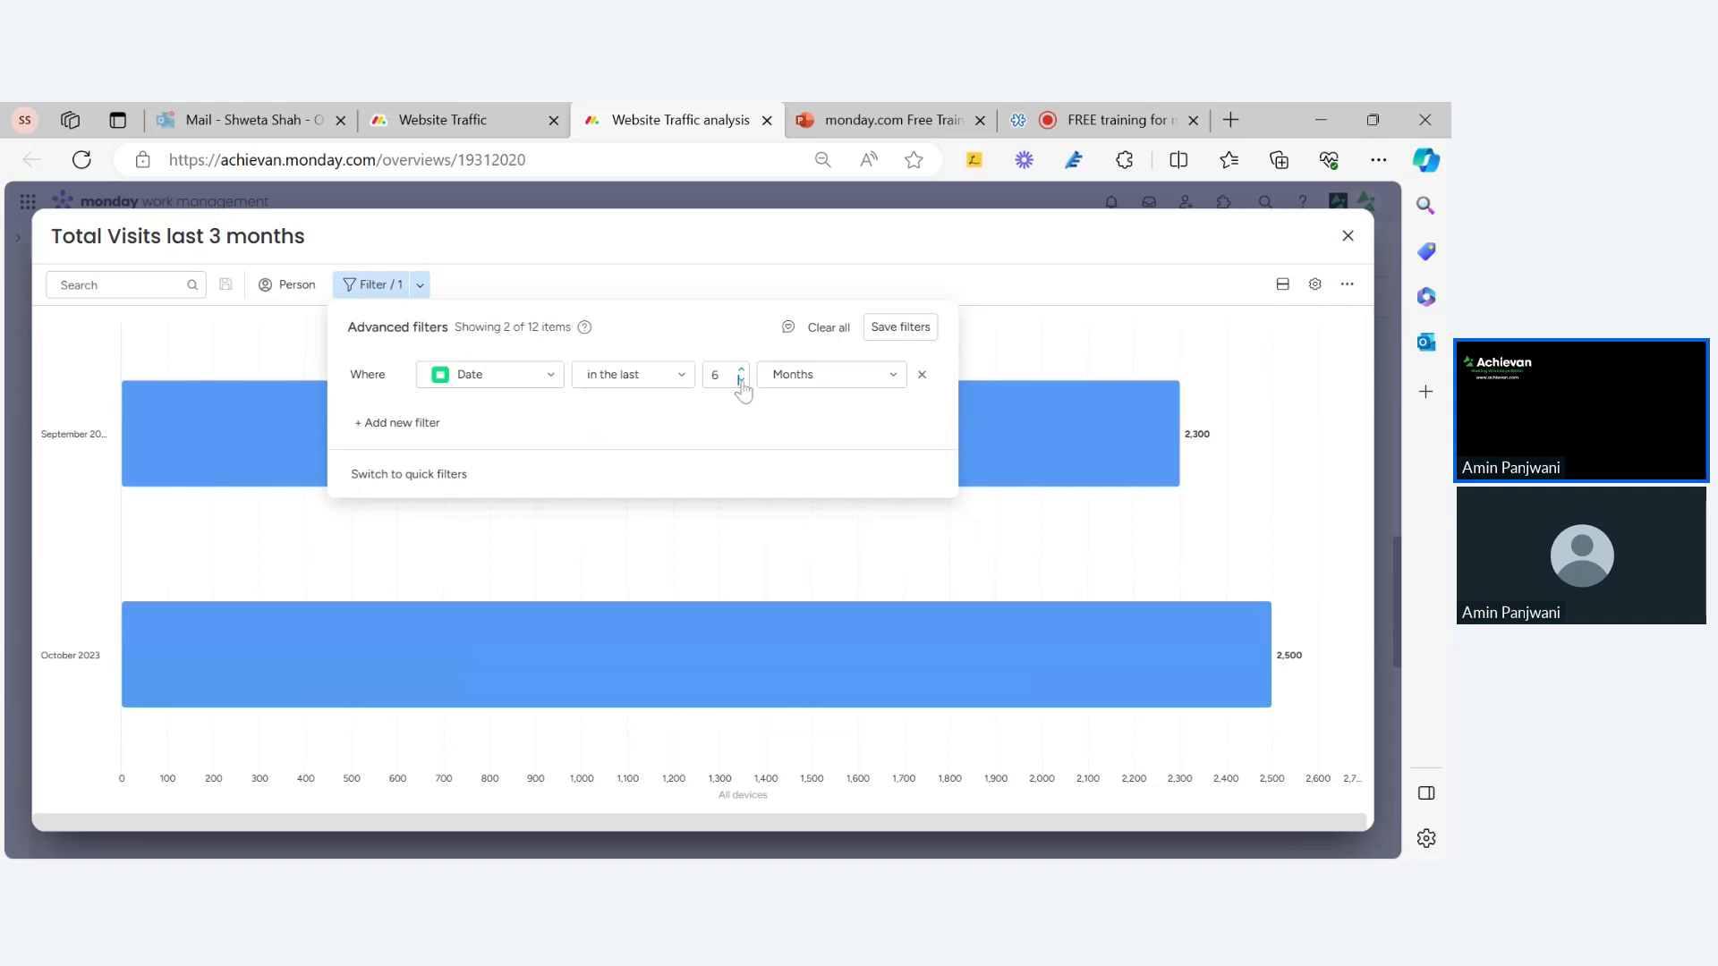
pyautogui.click(742, 380)
# Replace the Date condition with Group is 2023, save the filter, and return to the dashboard
pyautogui.click(537, 375)
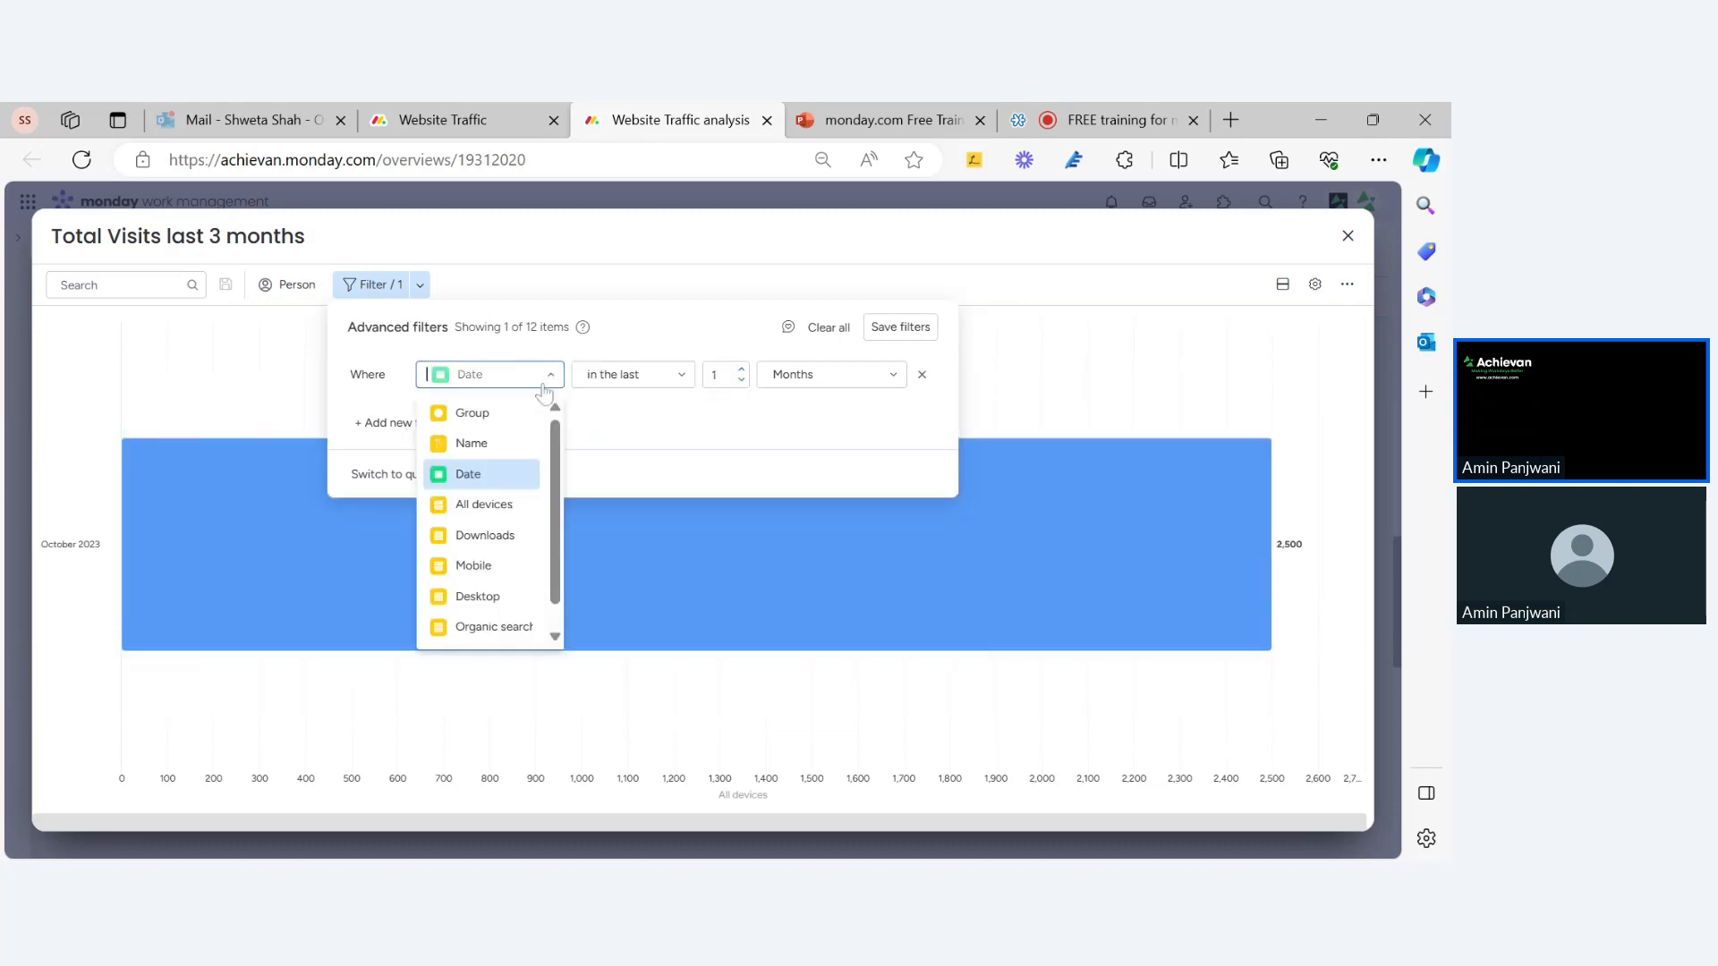
pyautogui.click(487, 417)
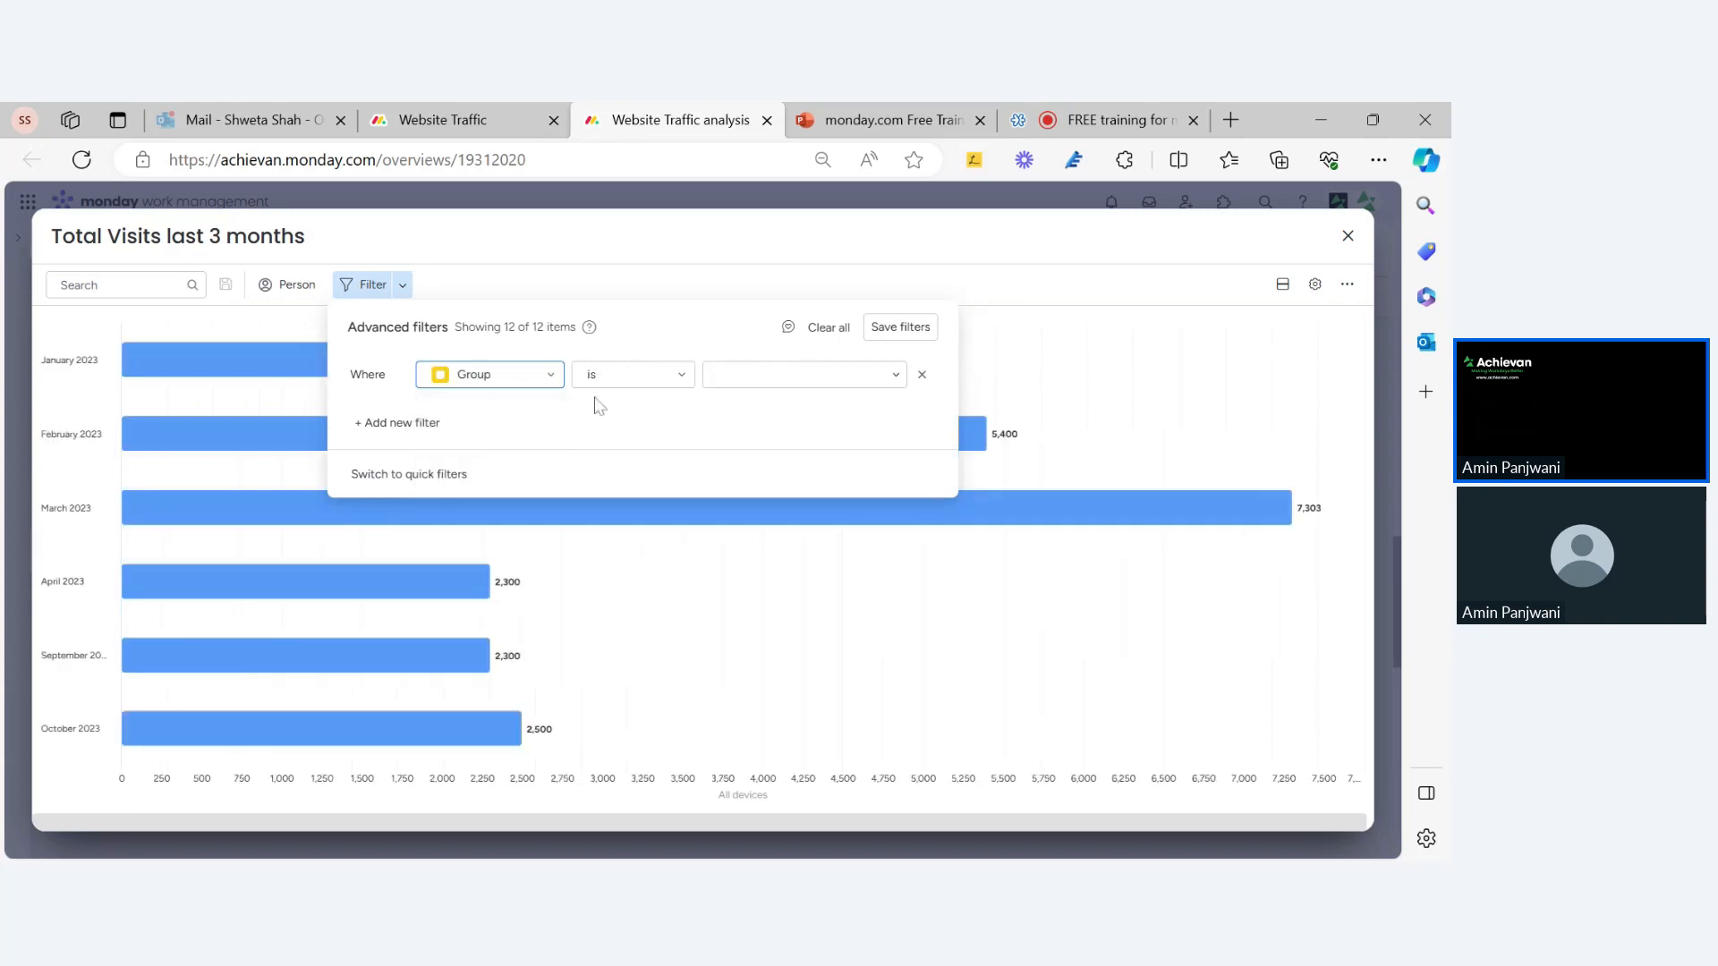
pyautogui.click(715, 376)
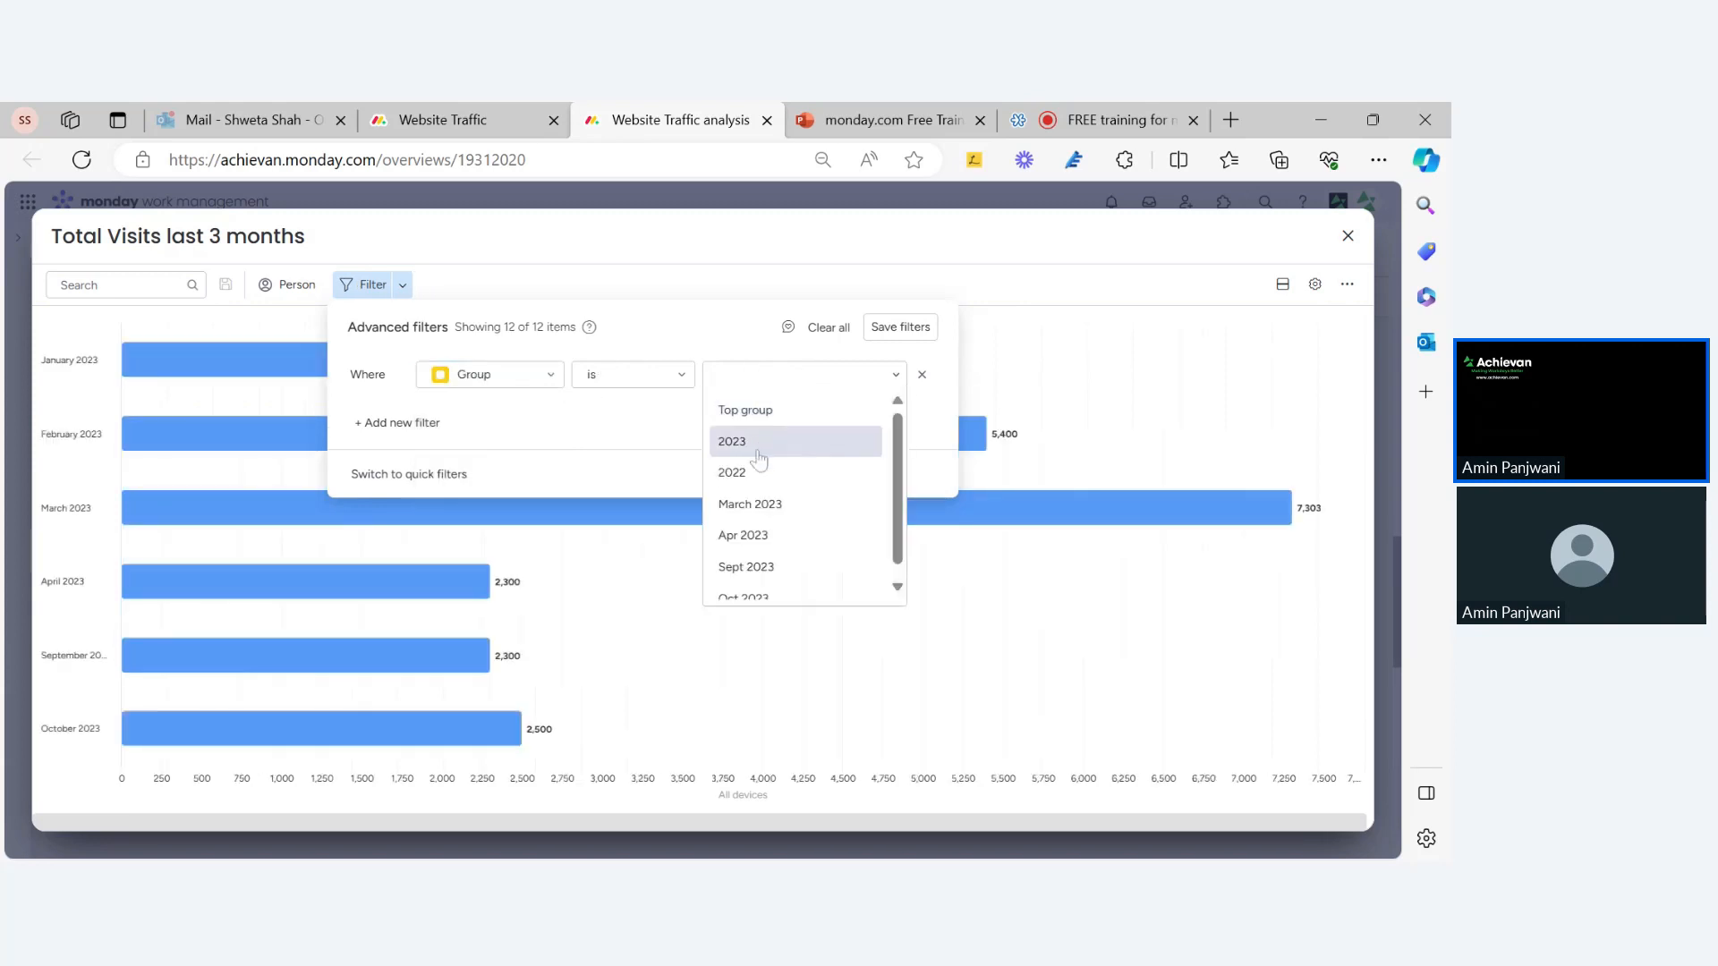
pyautogui.click(759, 453)
pyautogui.click(902, 329)
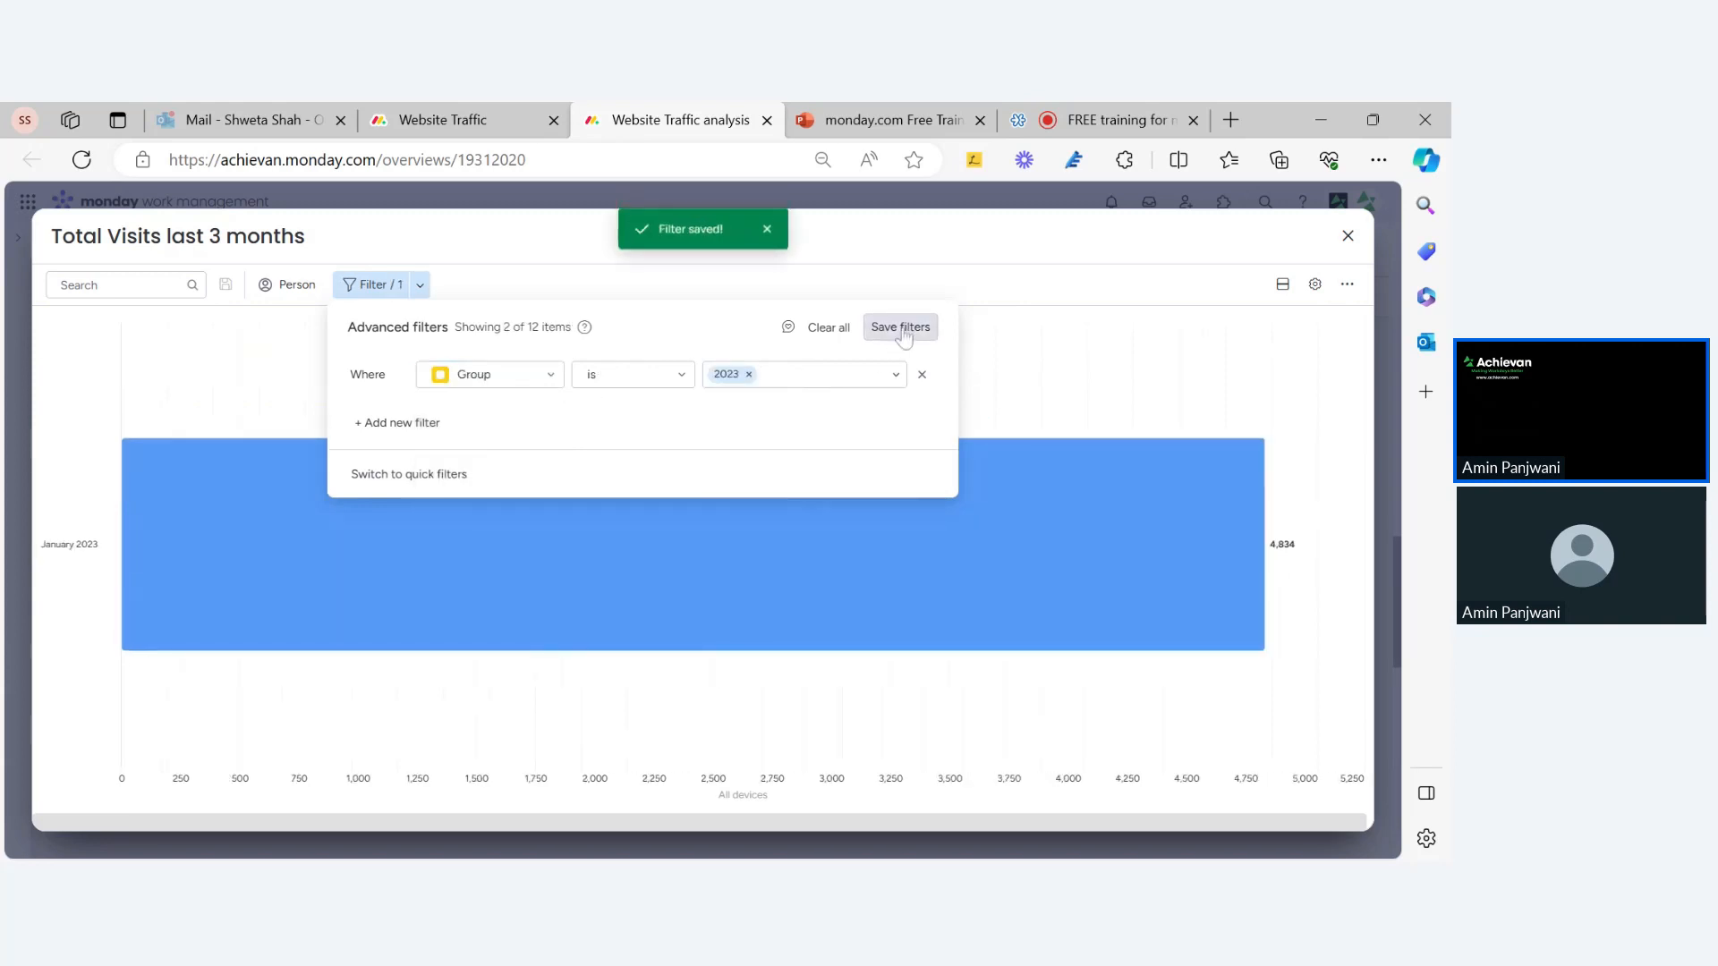
pyautogui.click(1346, 238)
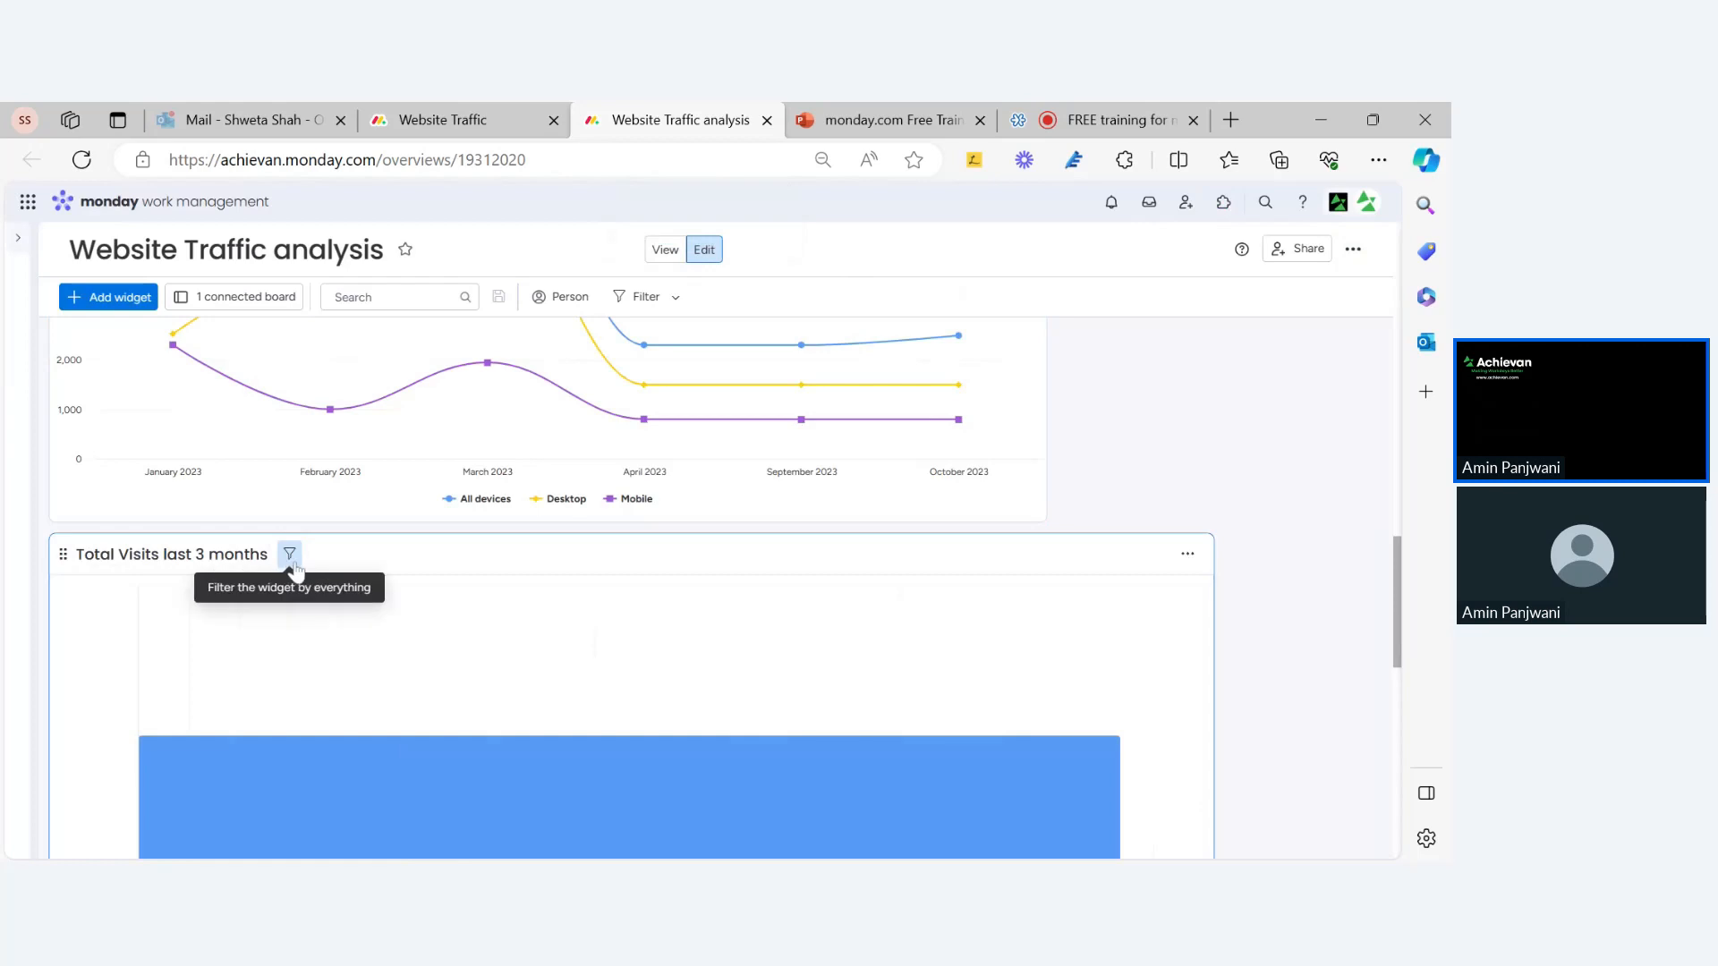
# Review the dashboard's Visits, Downloads and monthly chart widgets, checking them against the Website Traffic board
pyautogui.scroll(-2, 399, 623)
pyautogui.scroll(4, 401, 623)
pyautogui.scroll(5, 401, 626)
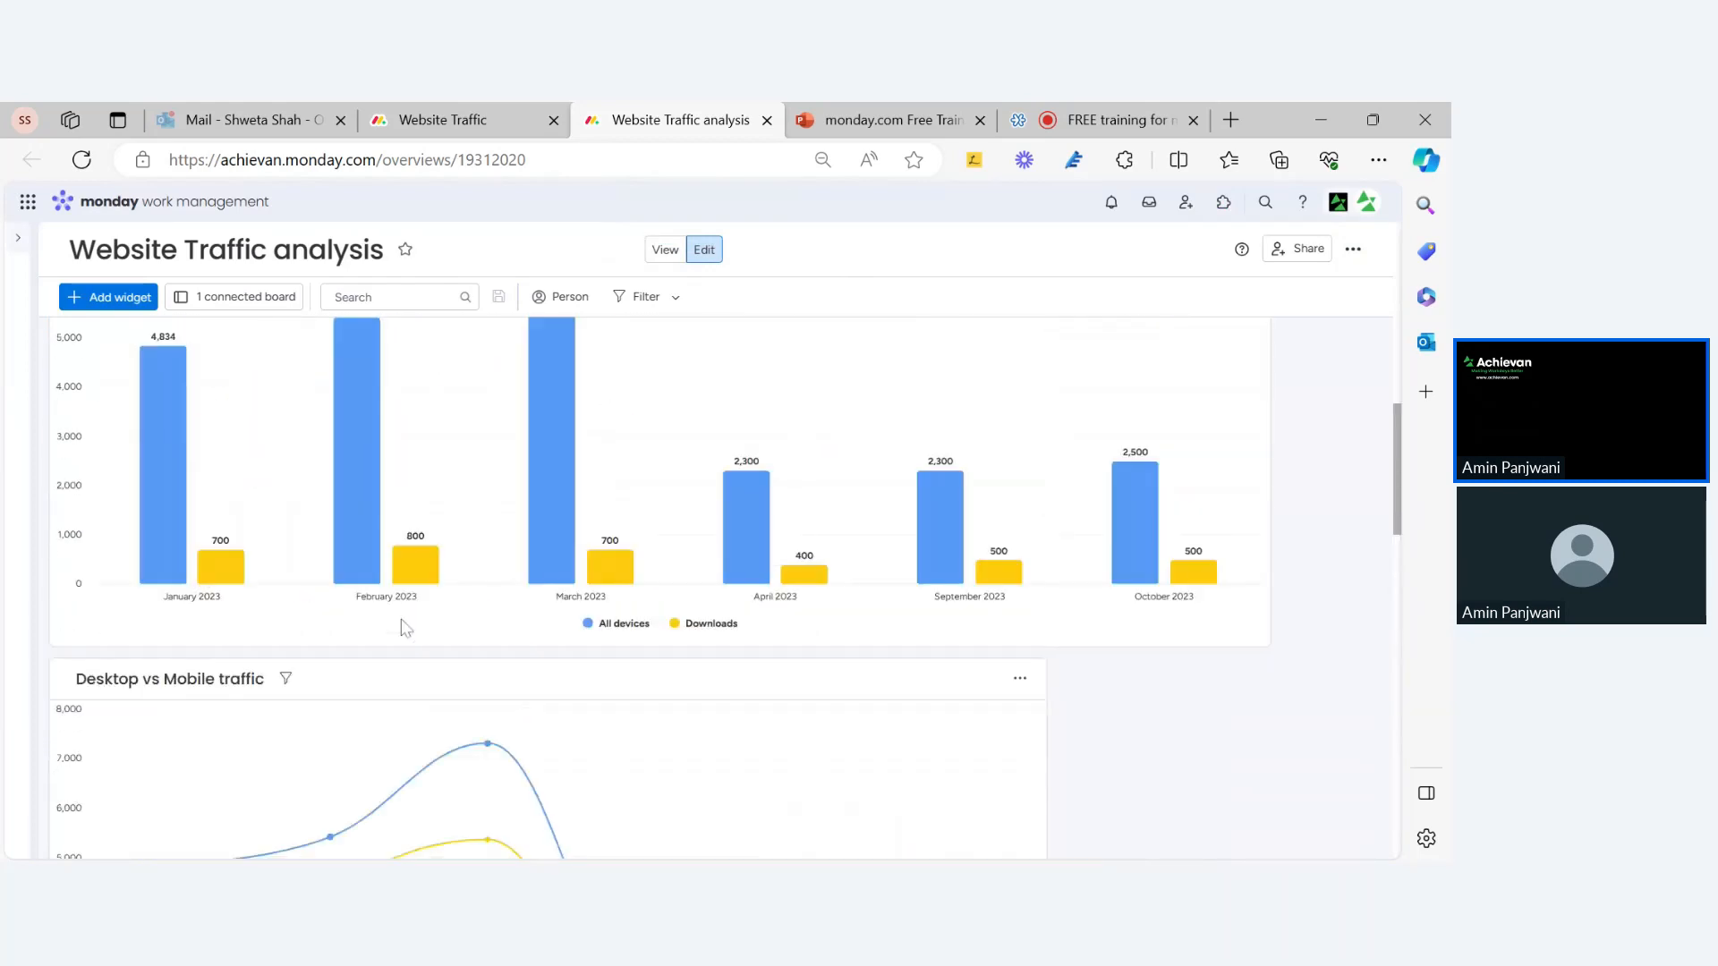
pyautogui.scroll(6, 406, 626)
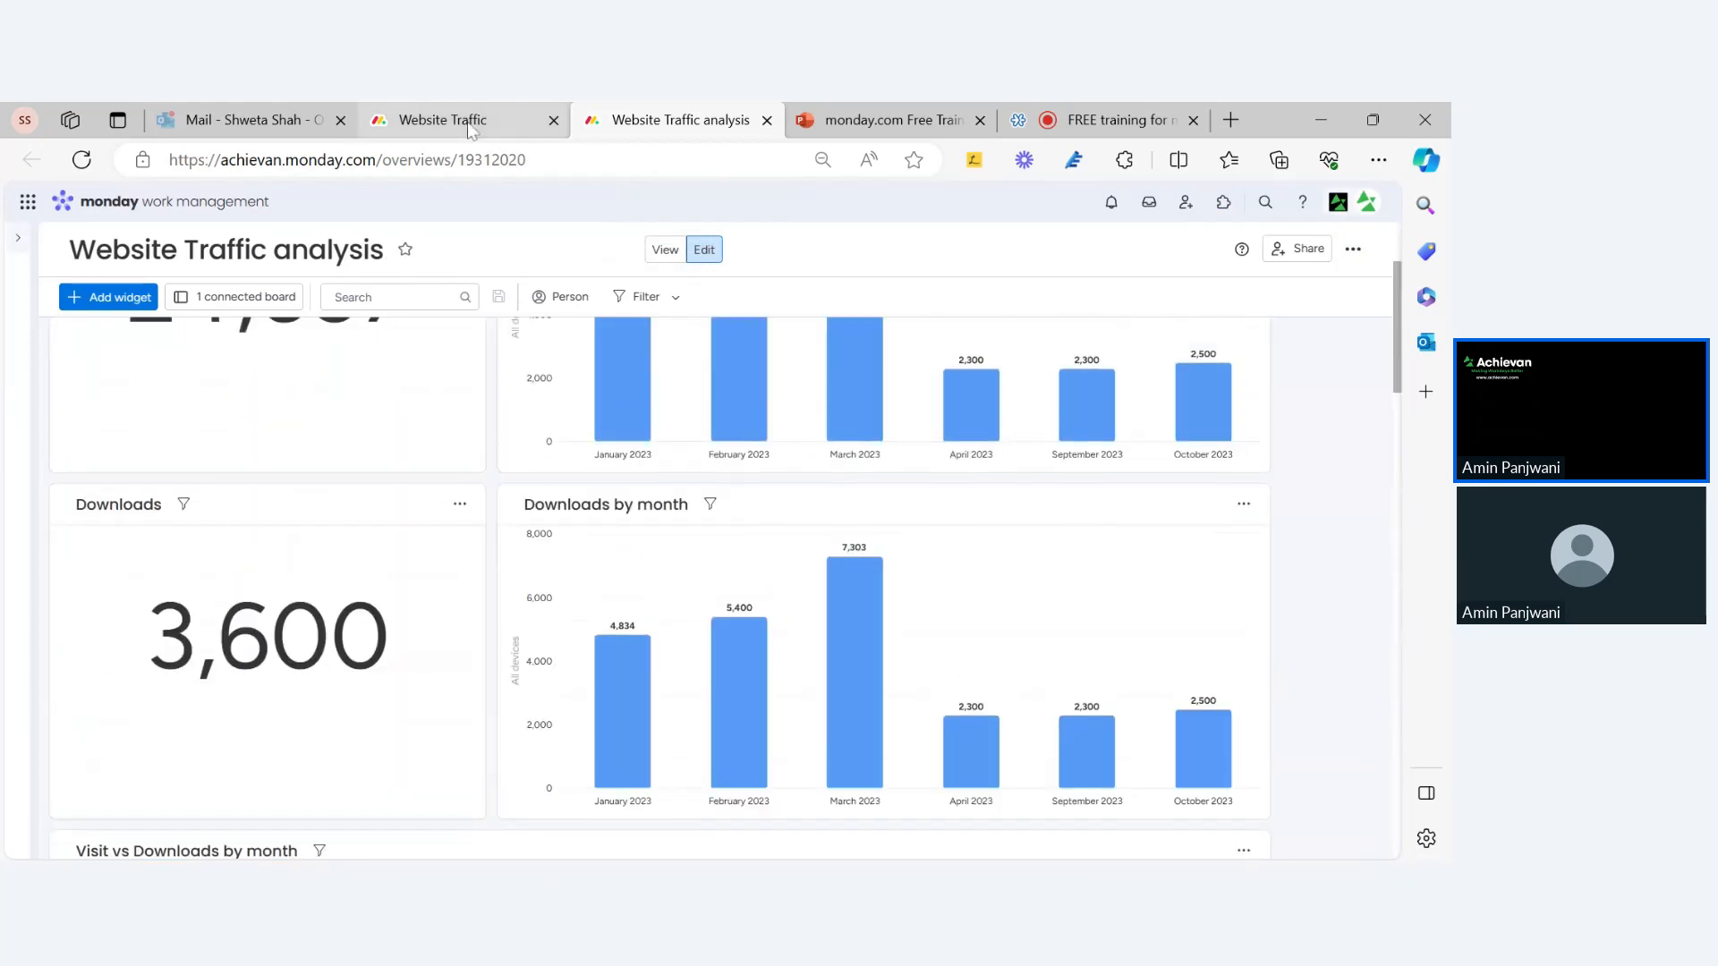
pyautogui.scroll(2, 689, 361)
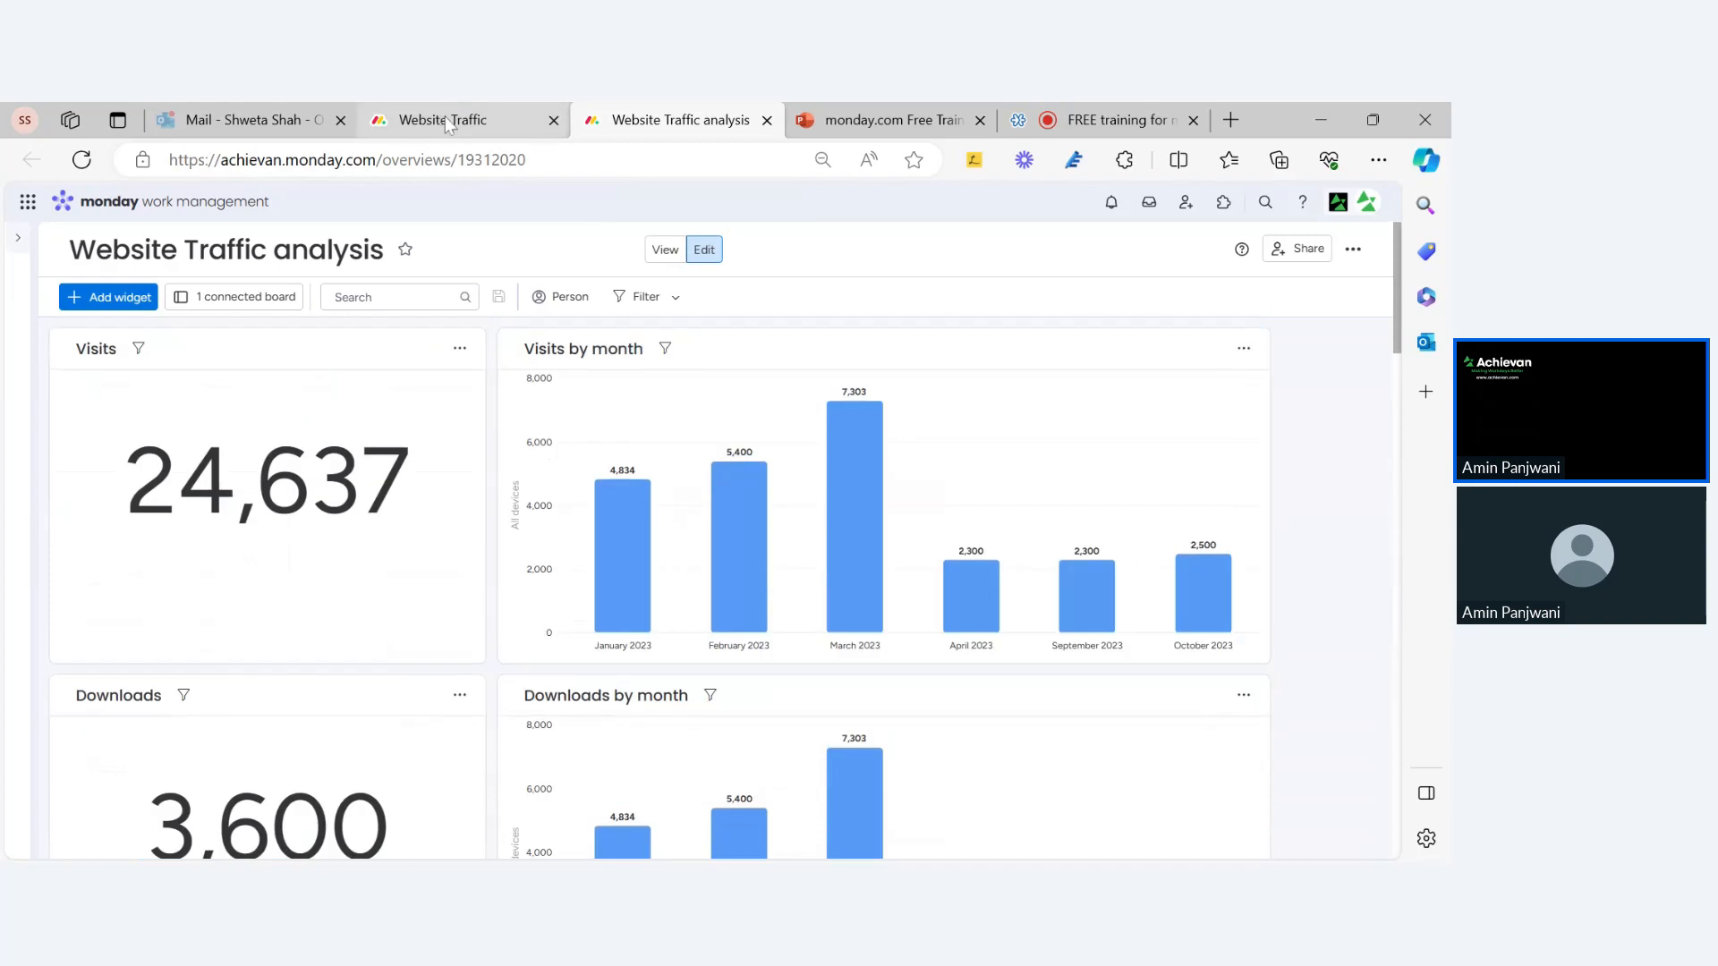
pyautogui.click(444, 117)
pyautogui.click(687, 126)
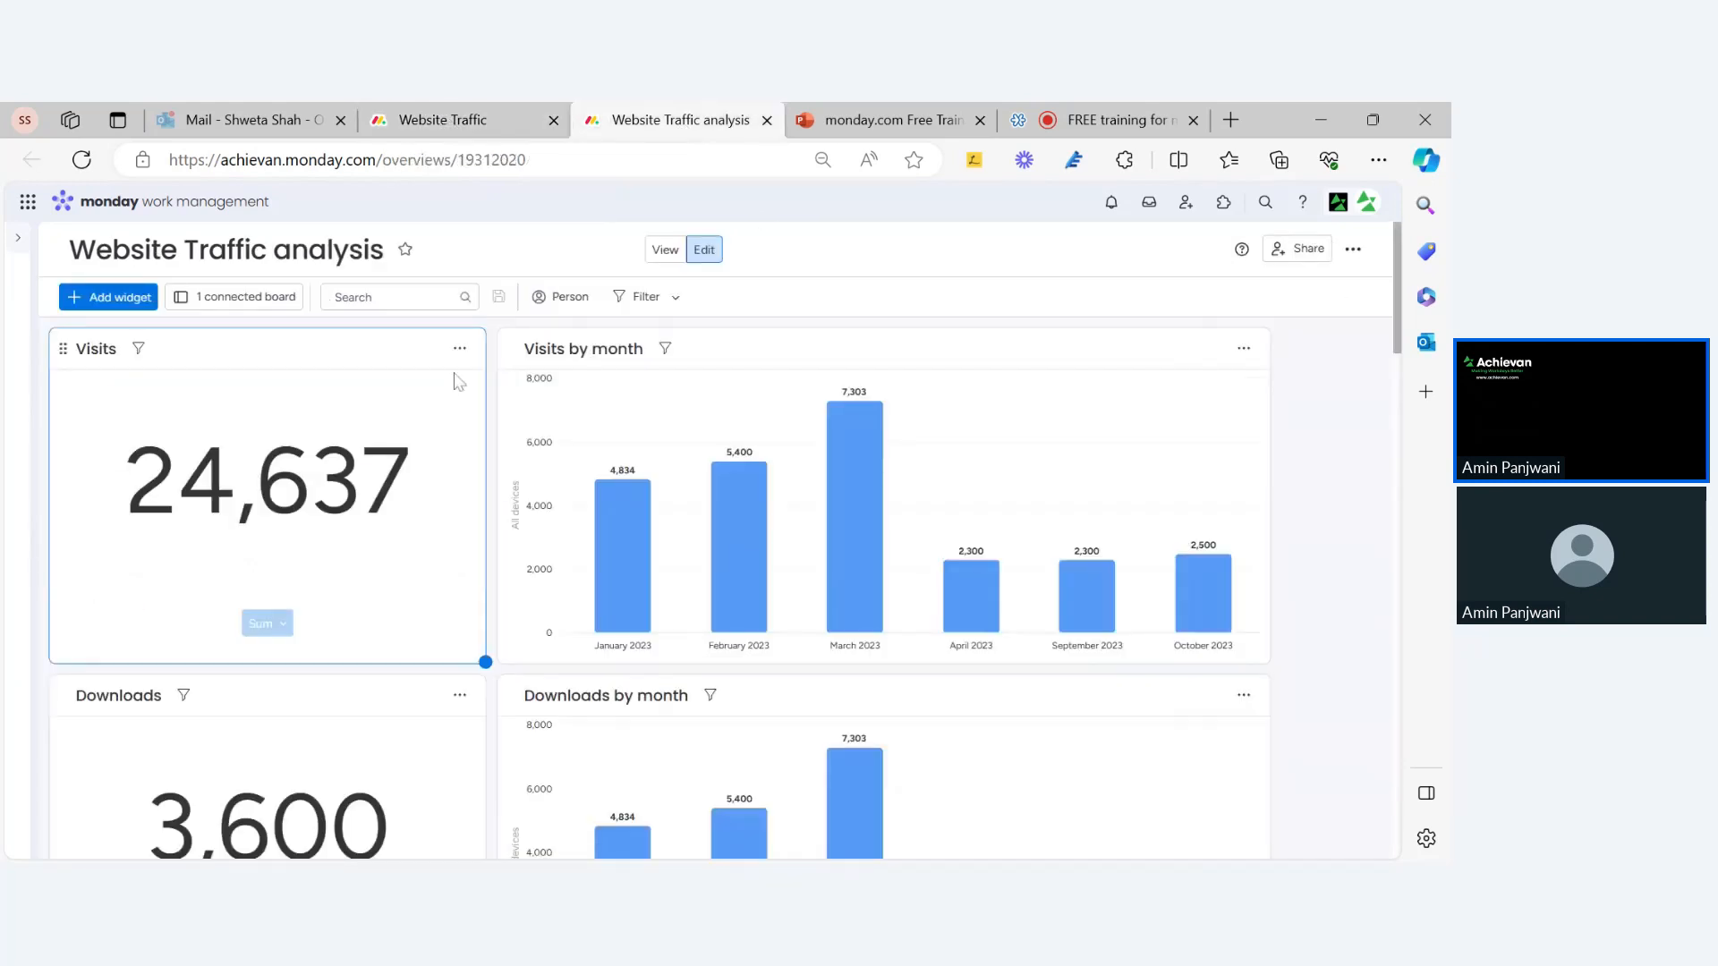
pyautogui.moveTo(1403, 338)
pyautogui.mouseDown()
pyautogui.moveTo(1436, 479)
pyautogui.moveTo(1433, 324)
pyautogui.mouseUp()
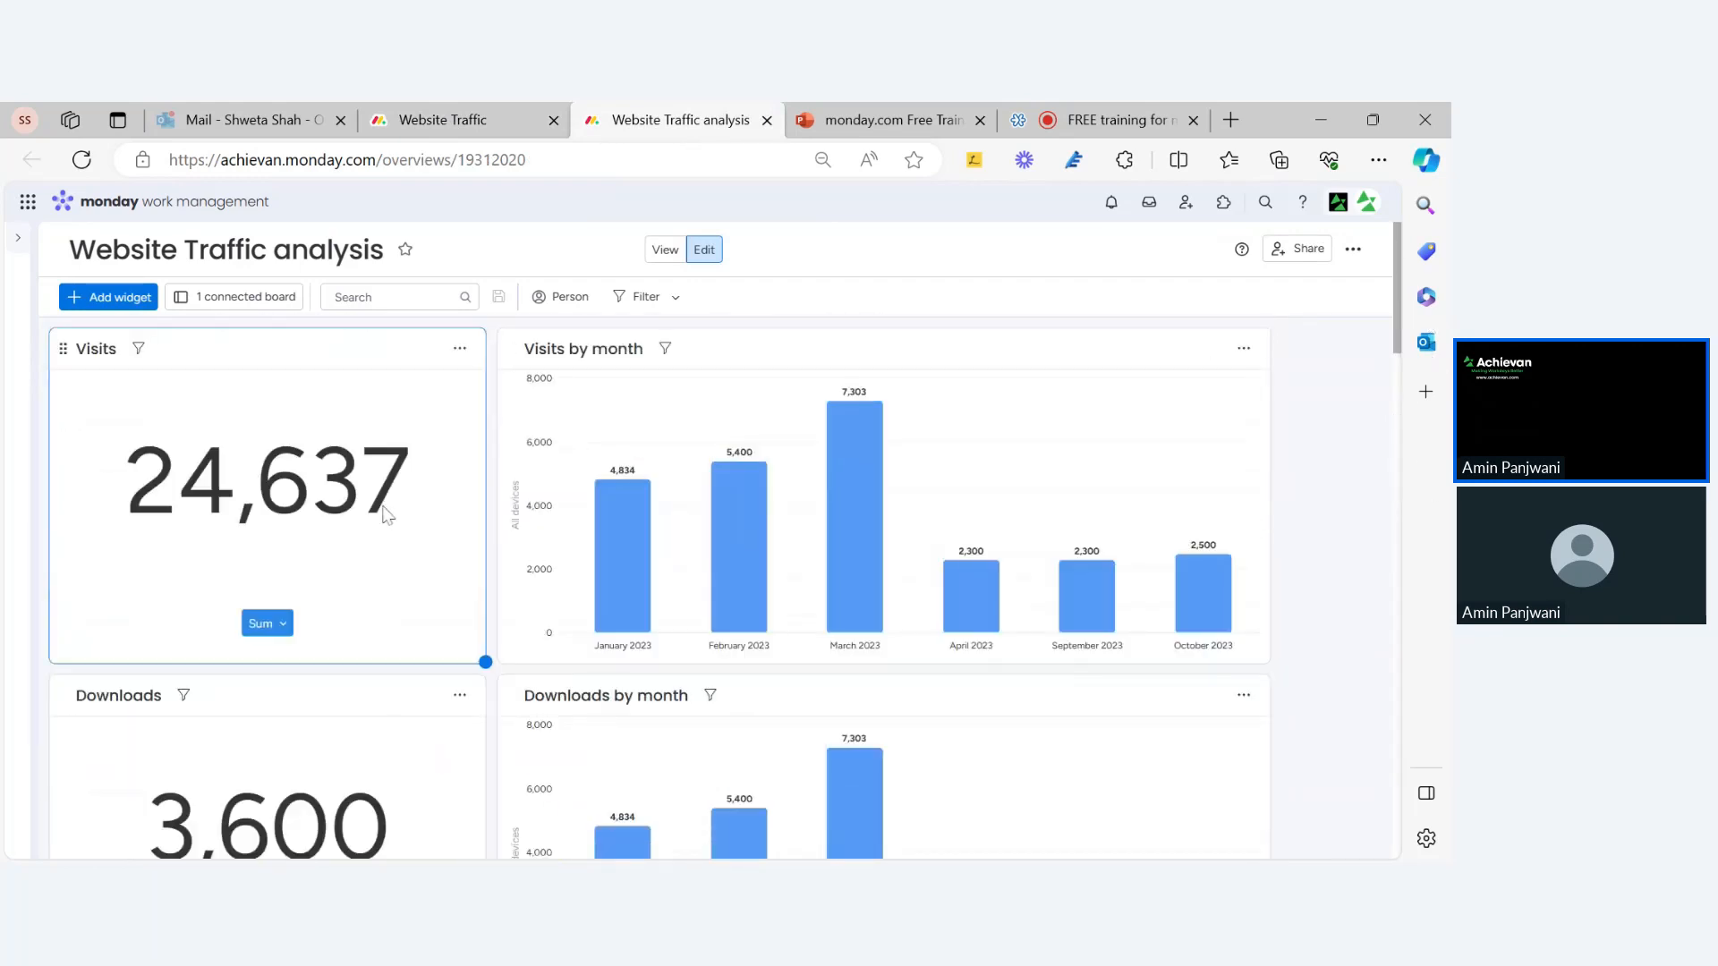
pyautogui.scroll(-10, 494, 573)
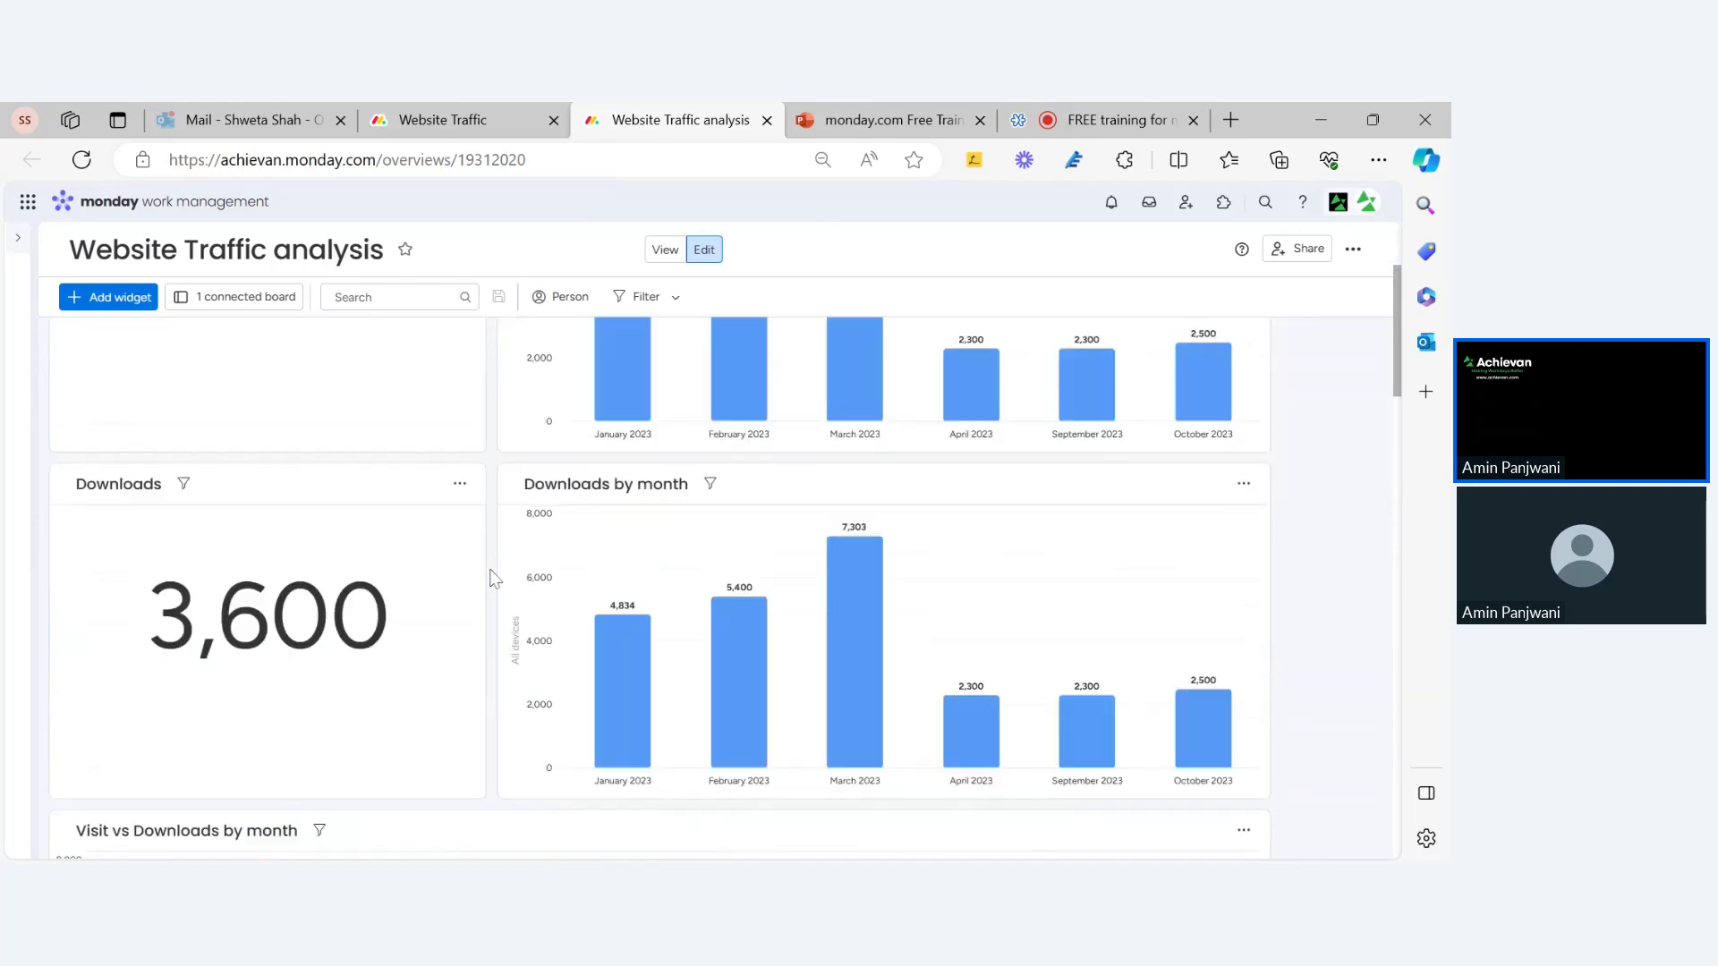
pyautogui.scroll(10, 494, 577)
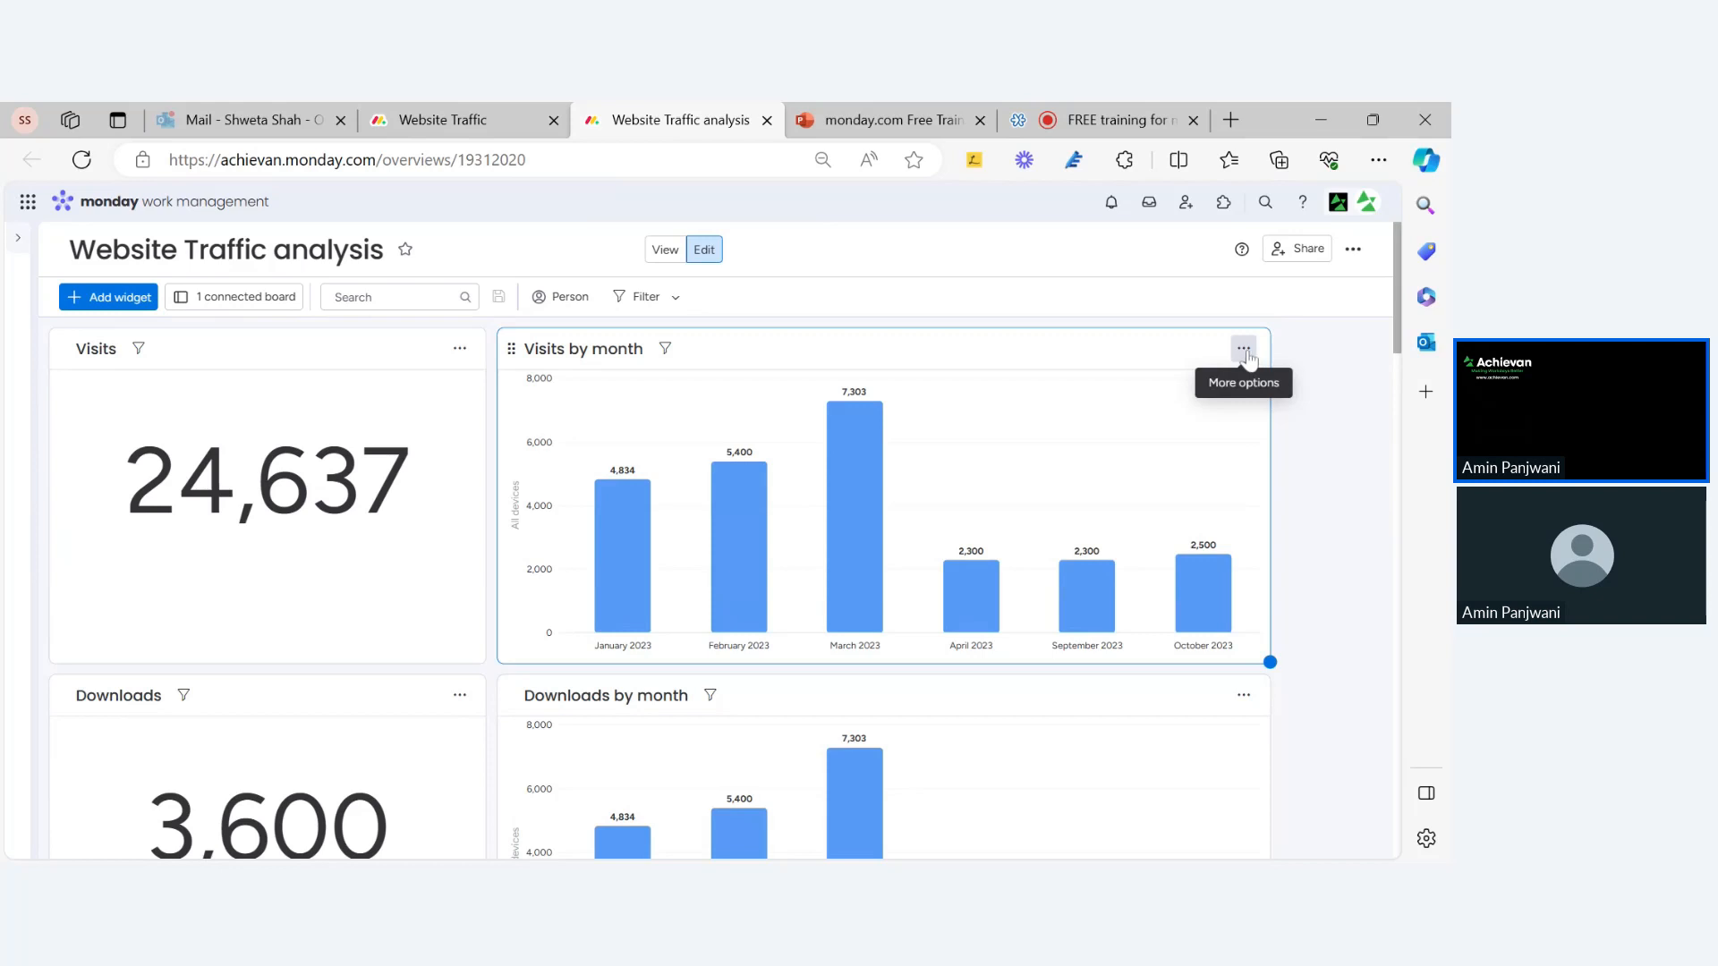
# Check the search columns on the Website Traffic board, and look through the dashboard's widgets down to the last one
pyautogui.click(400, 122)
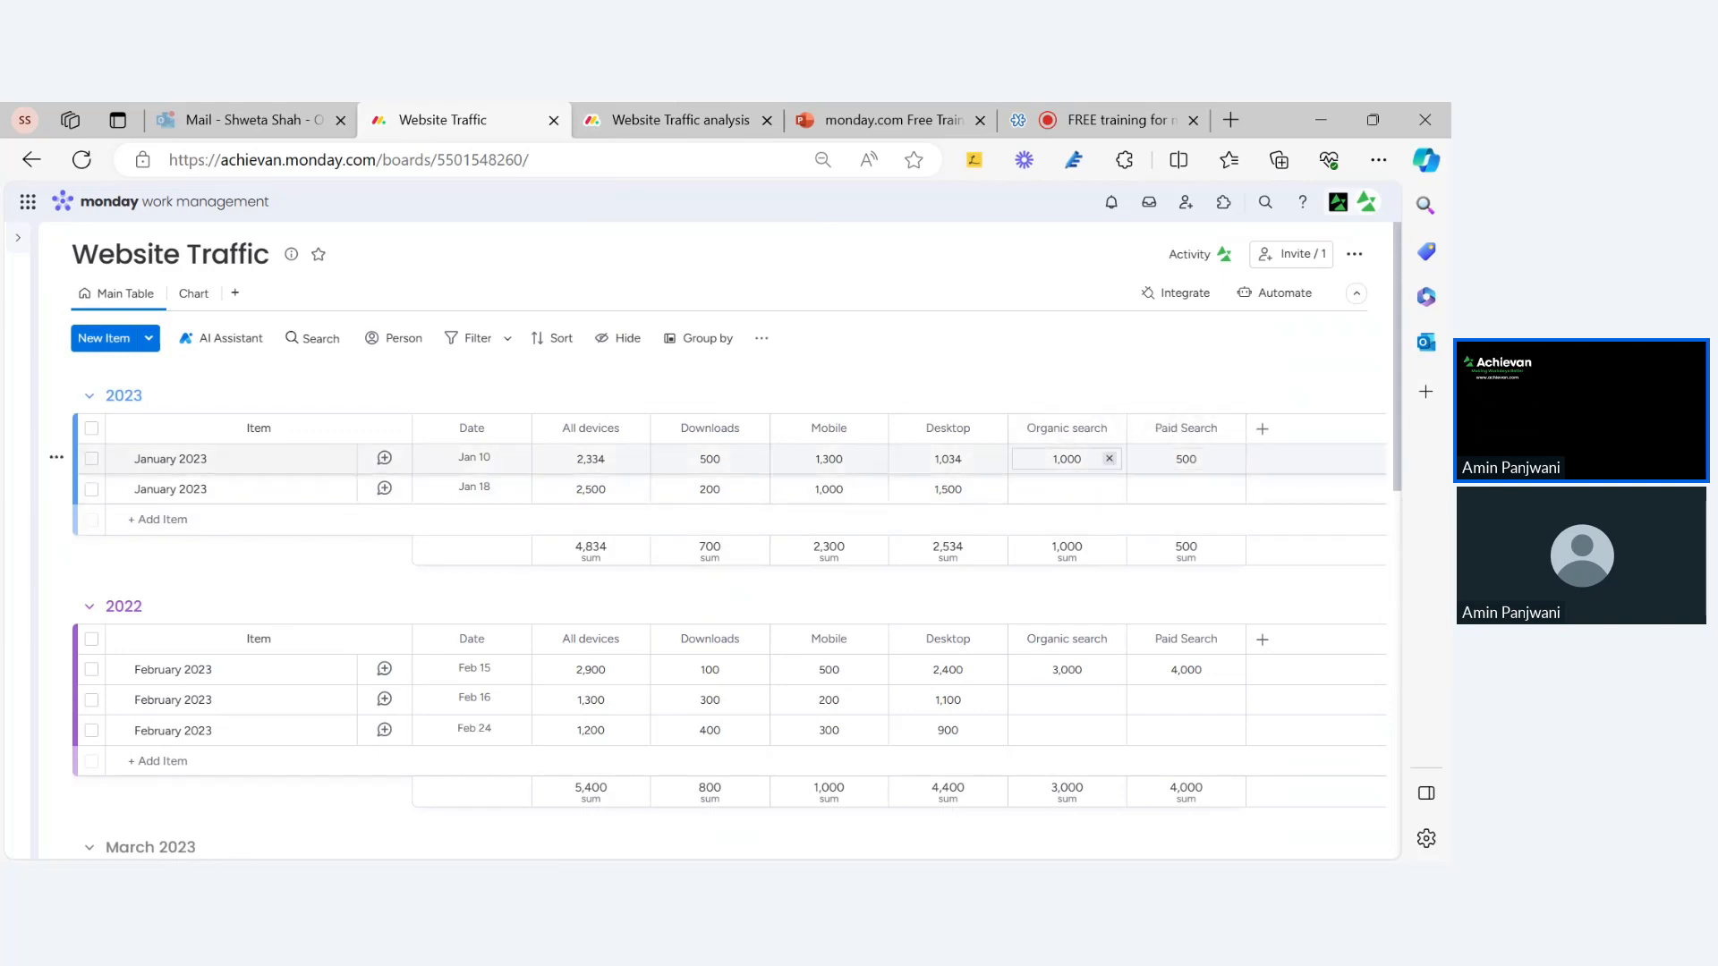
pyautogui.click(681, 120)
pyautogui.scroll(-5, 726, 606)
pyautogui.scroll(-10, 725, 606)
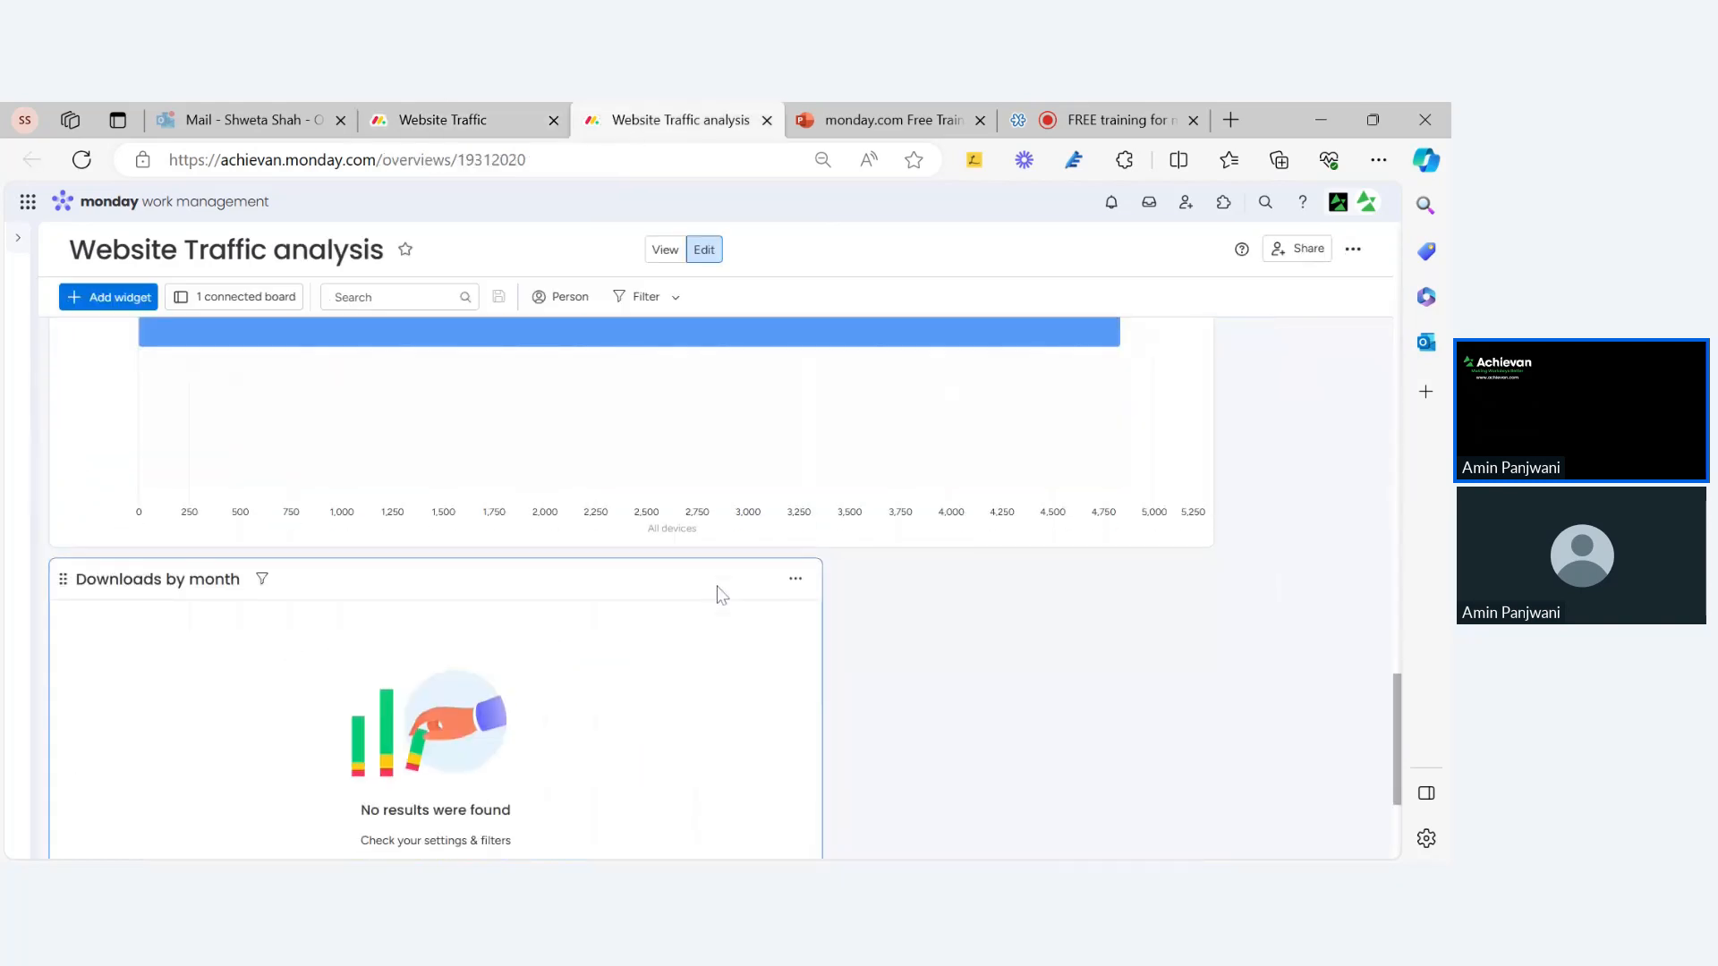
pyautogui.scroll(3, 720, 592)
pyautogui.scroll(-4, 806, 595)
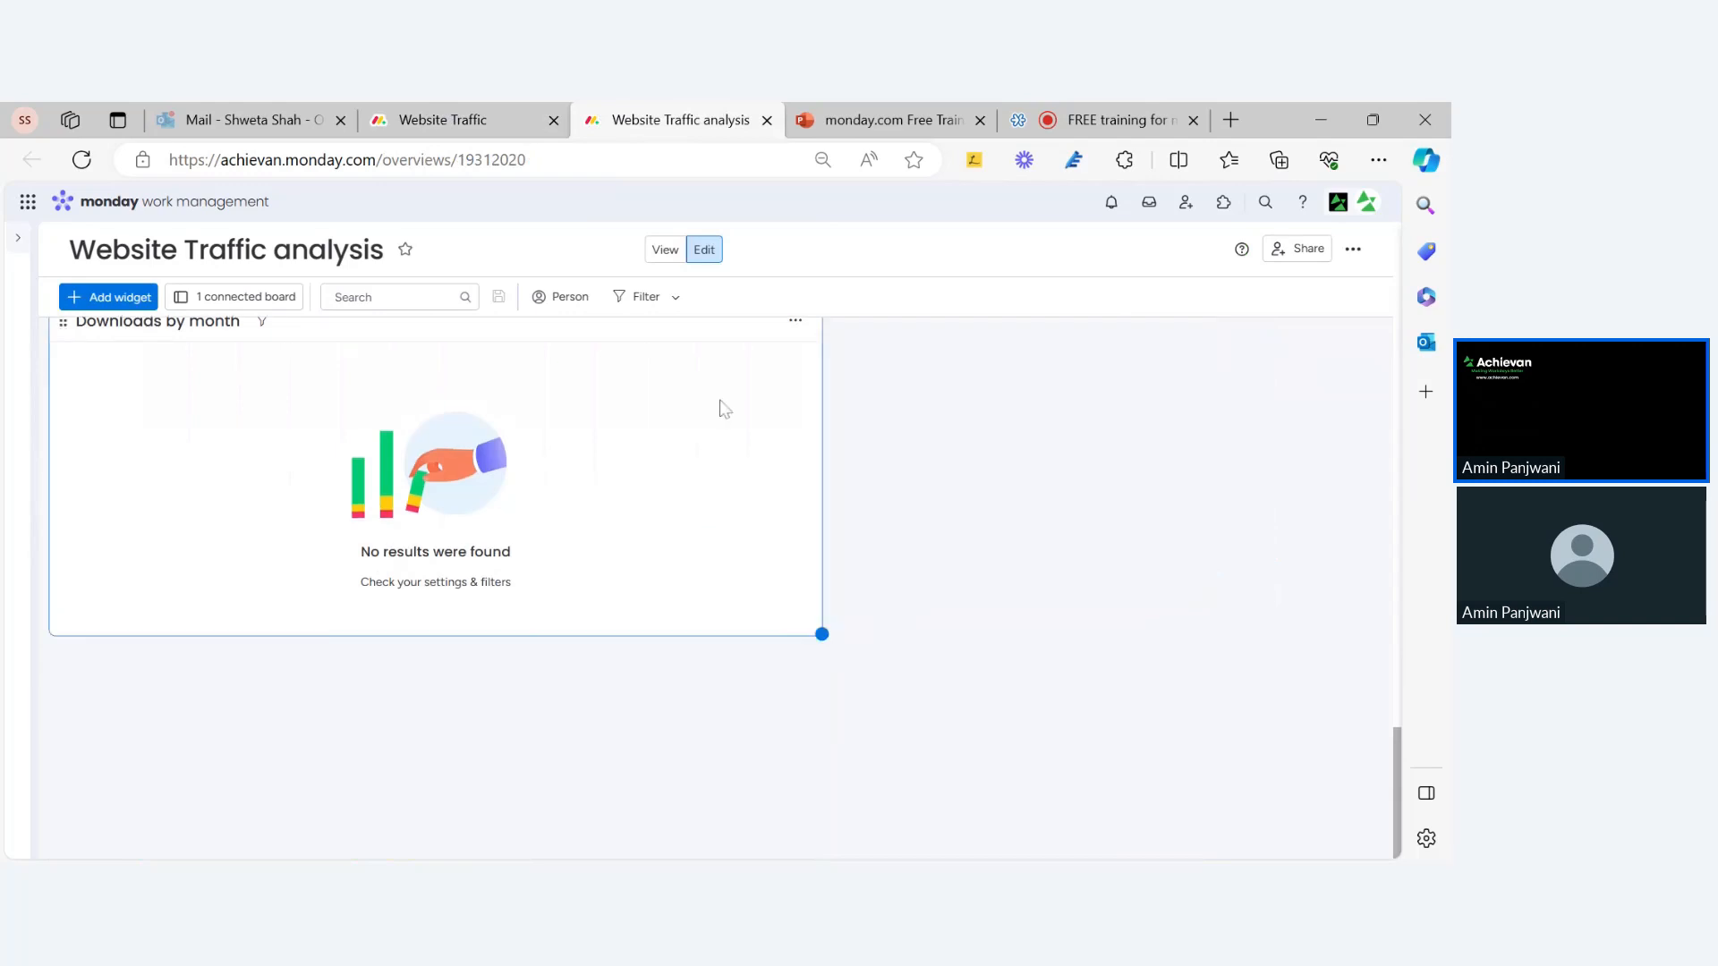
pyautogui.scroll(3, 716, 448)
pyautogui.scroll(-3, 268, 598)
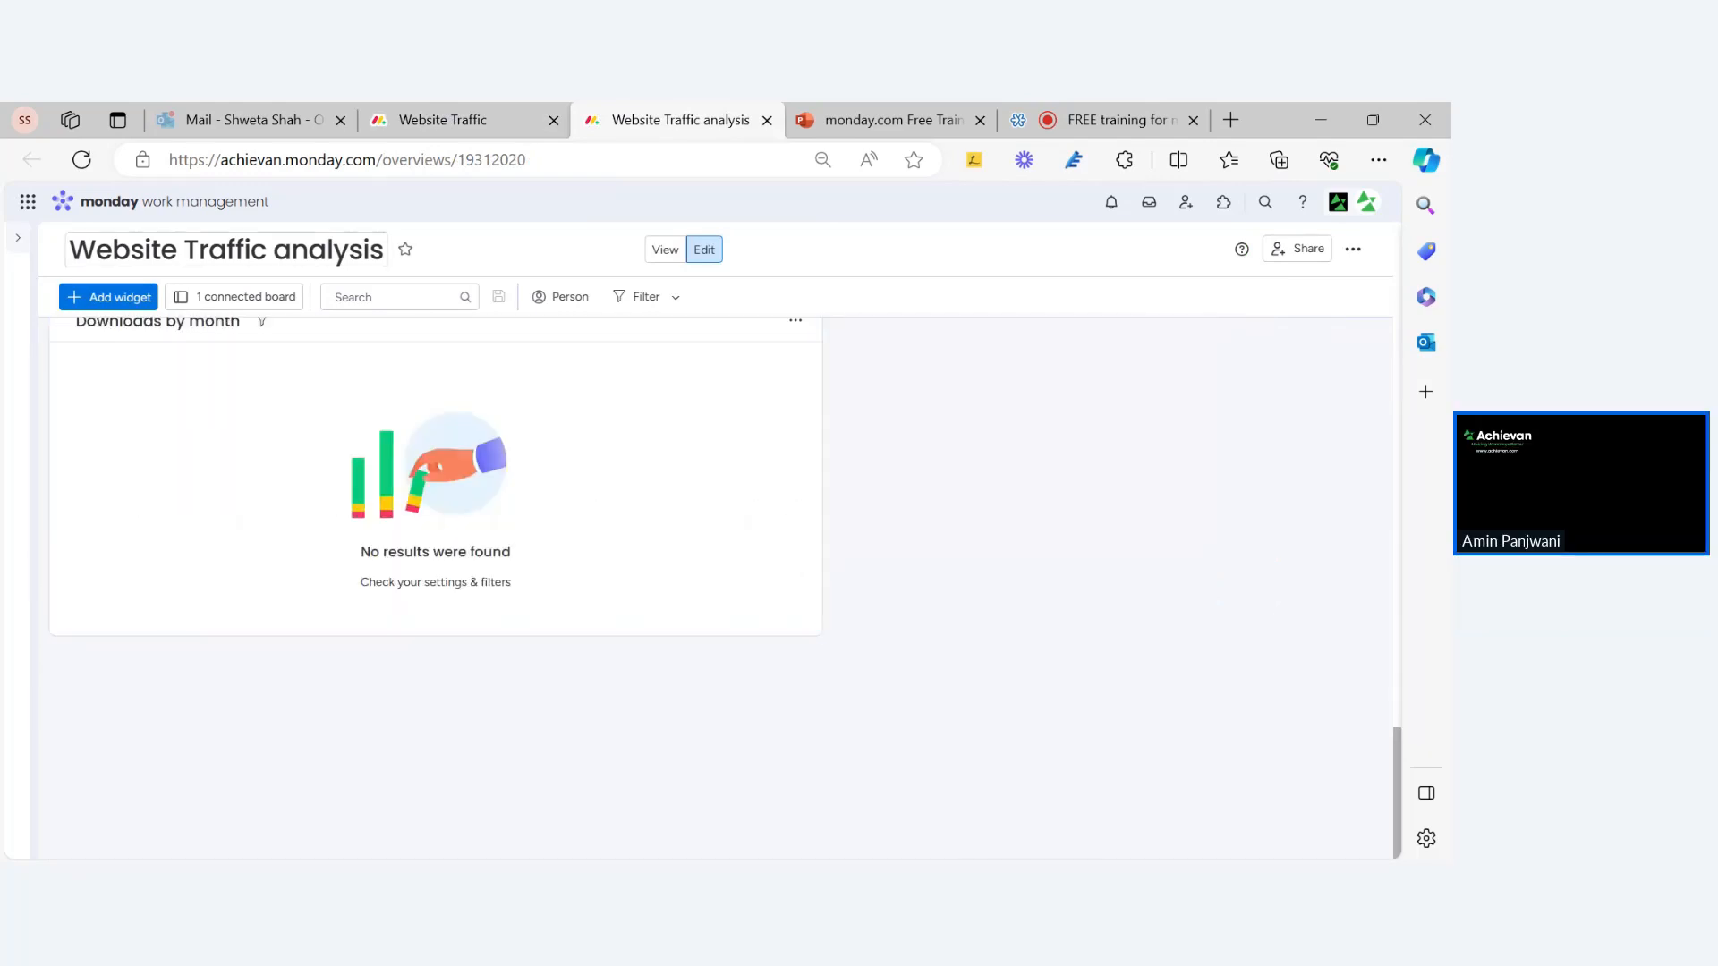
# Add a Chart widget to the Website Traffic analysis dashboard, consulting the Website Traffic board for its source columns
pyautogui.click(98, 297)
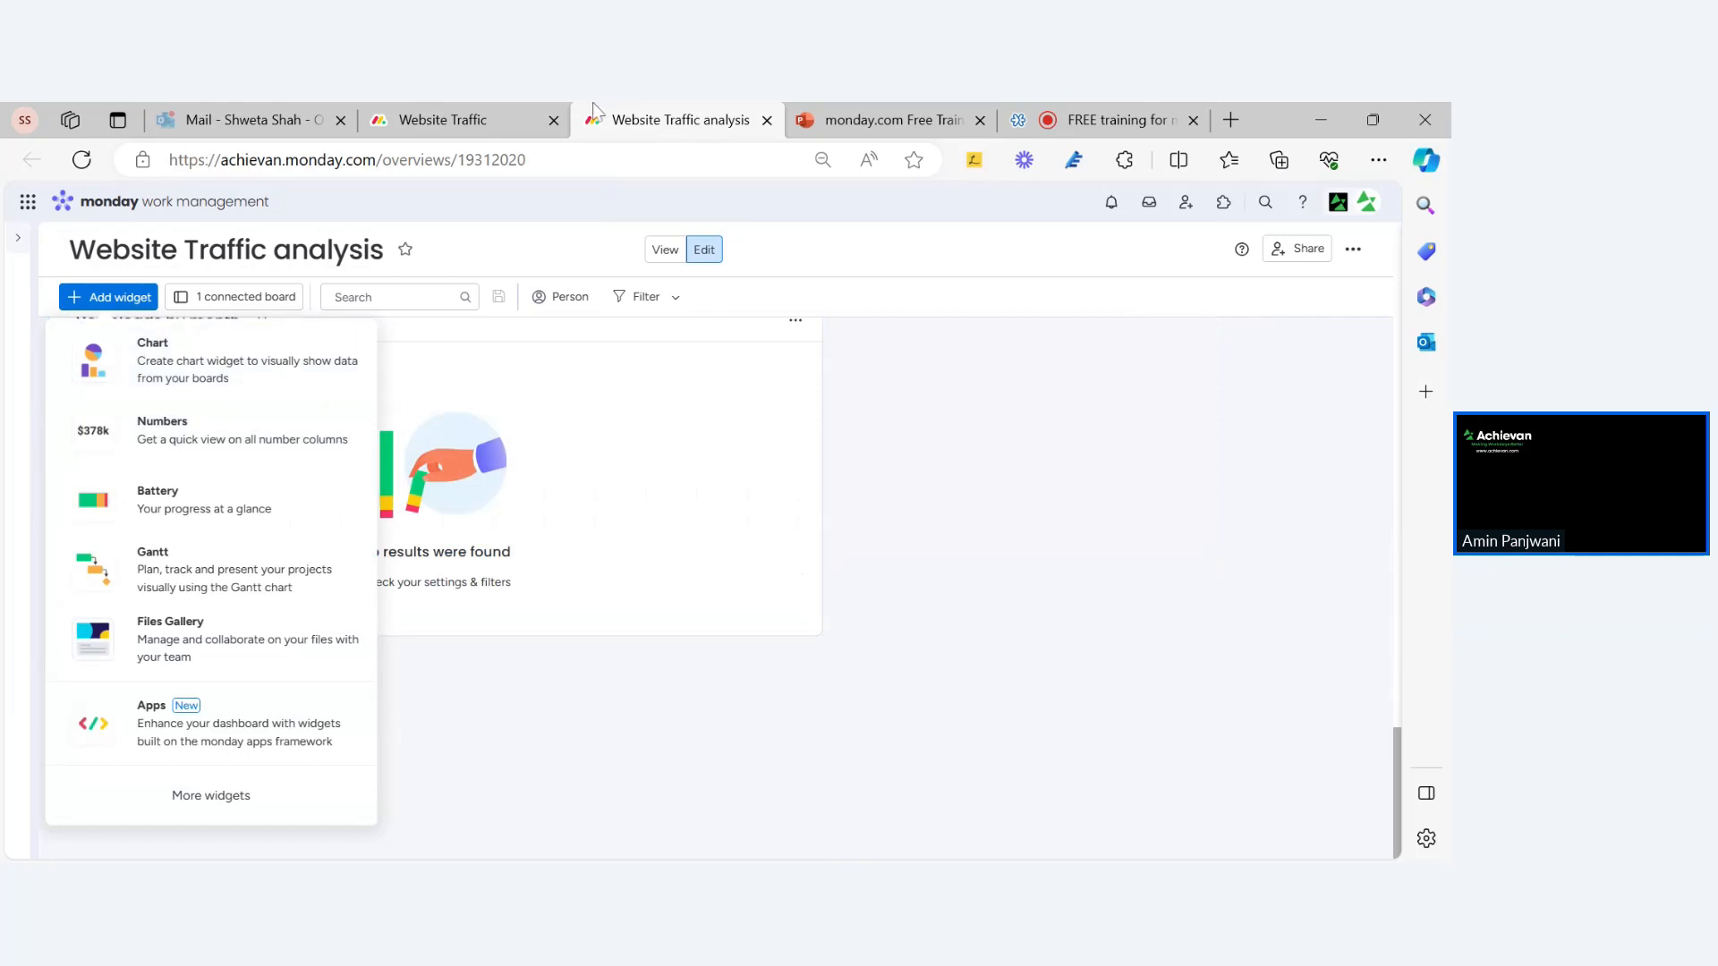
pyautogui.click(457, 120)
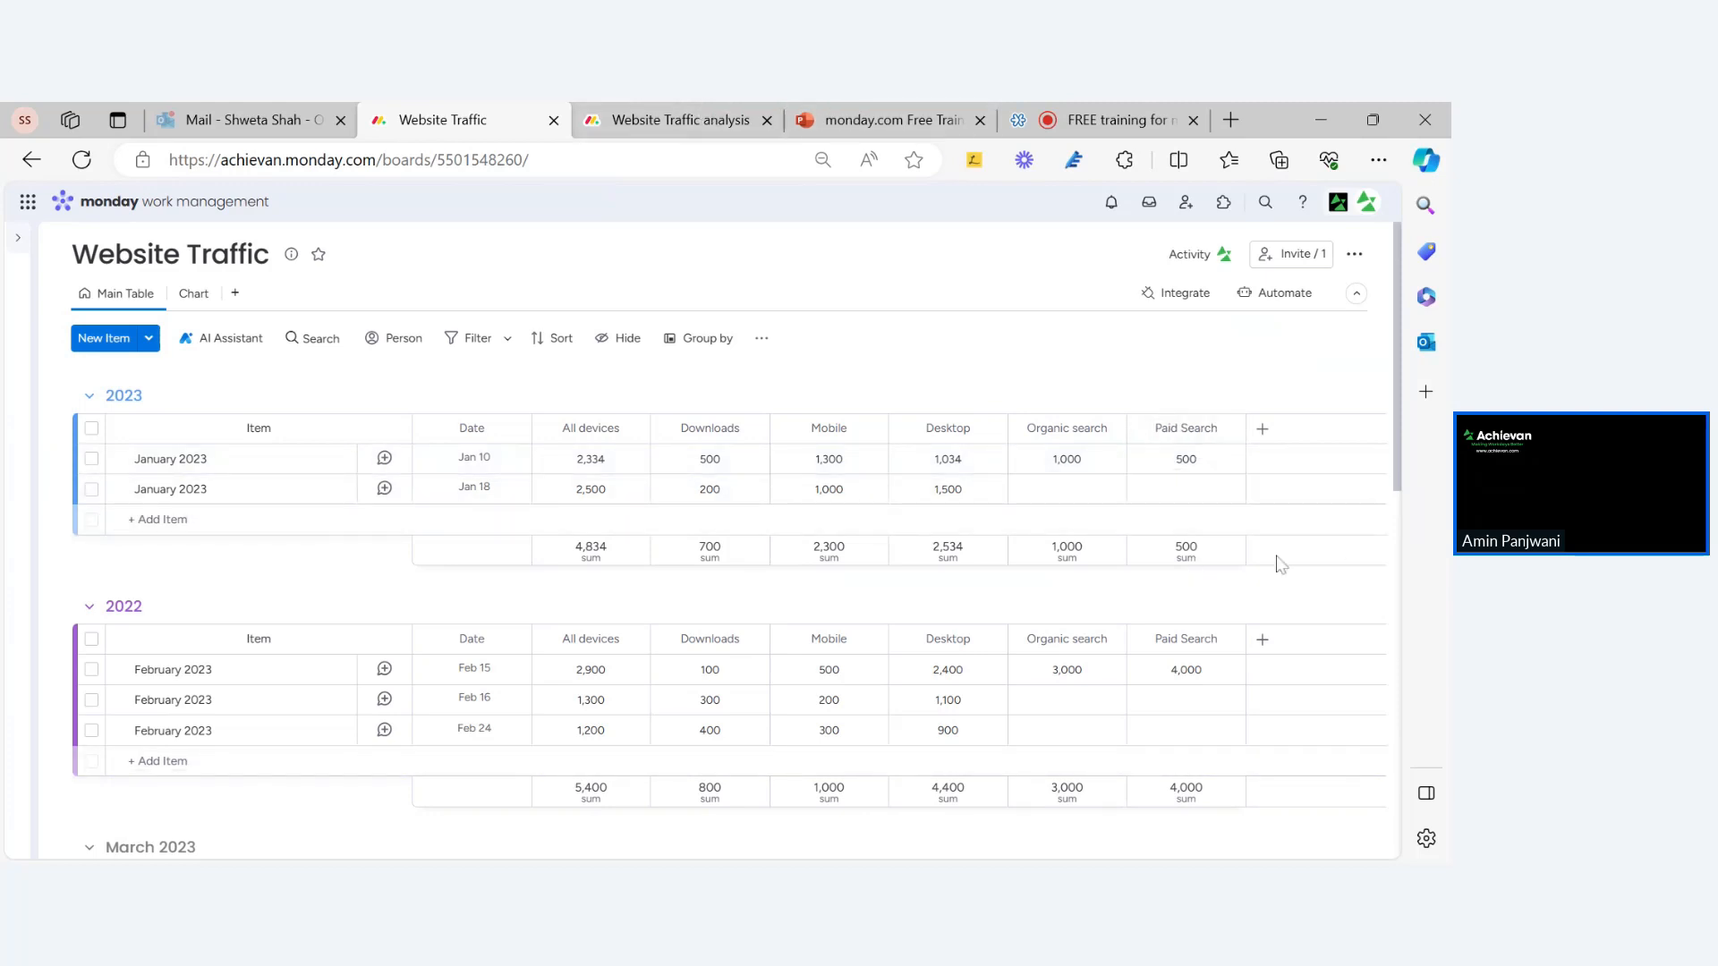
pyautogui.click(623, 109)
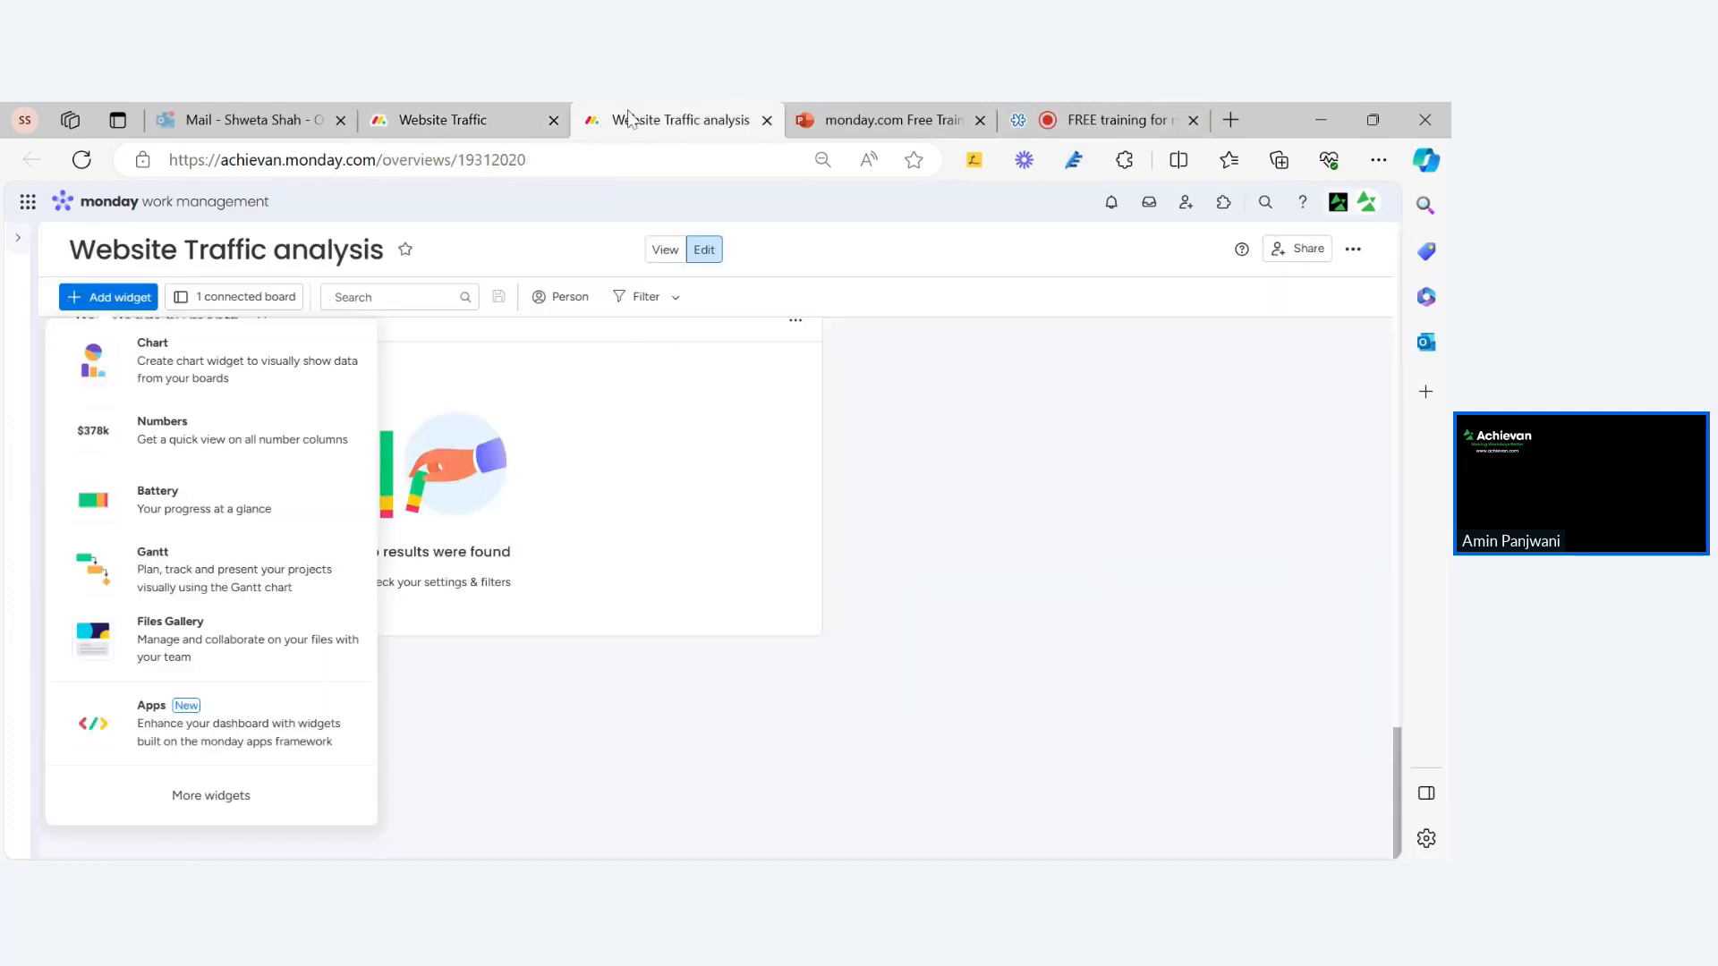
pyautogui.click(239, 447)
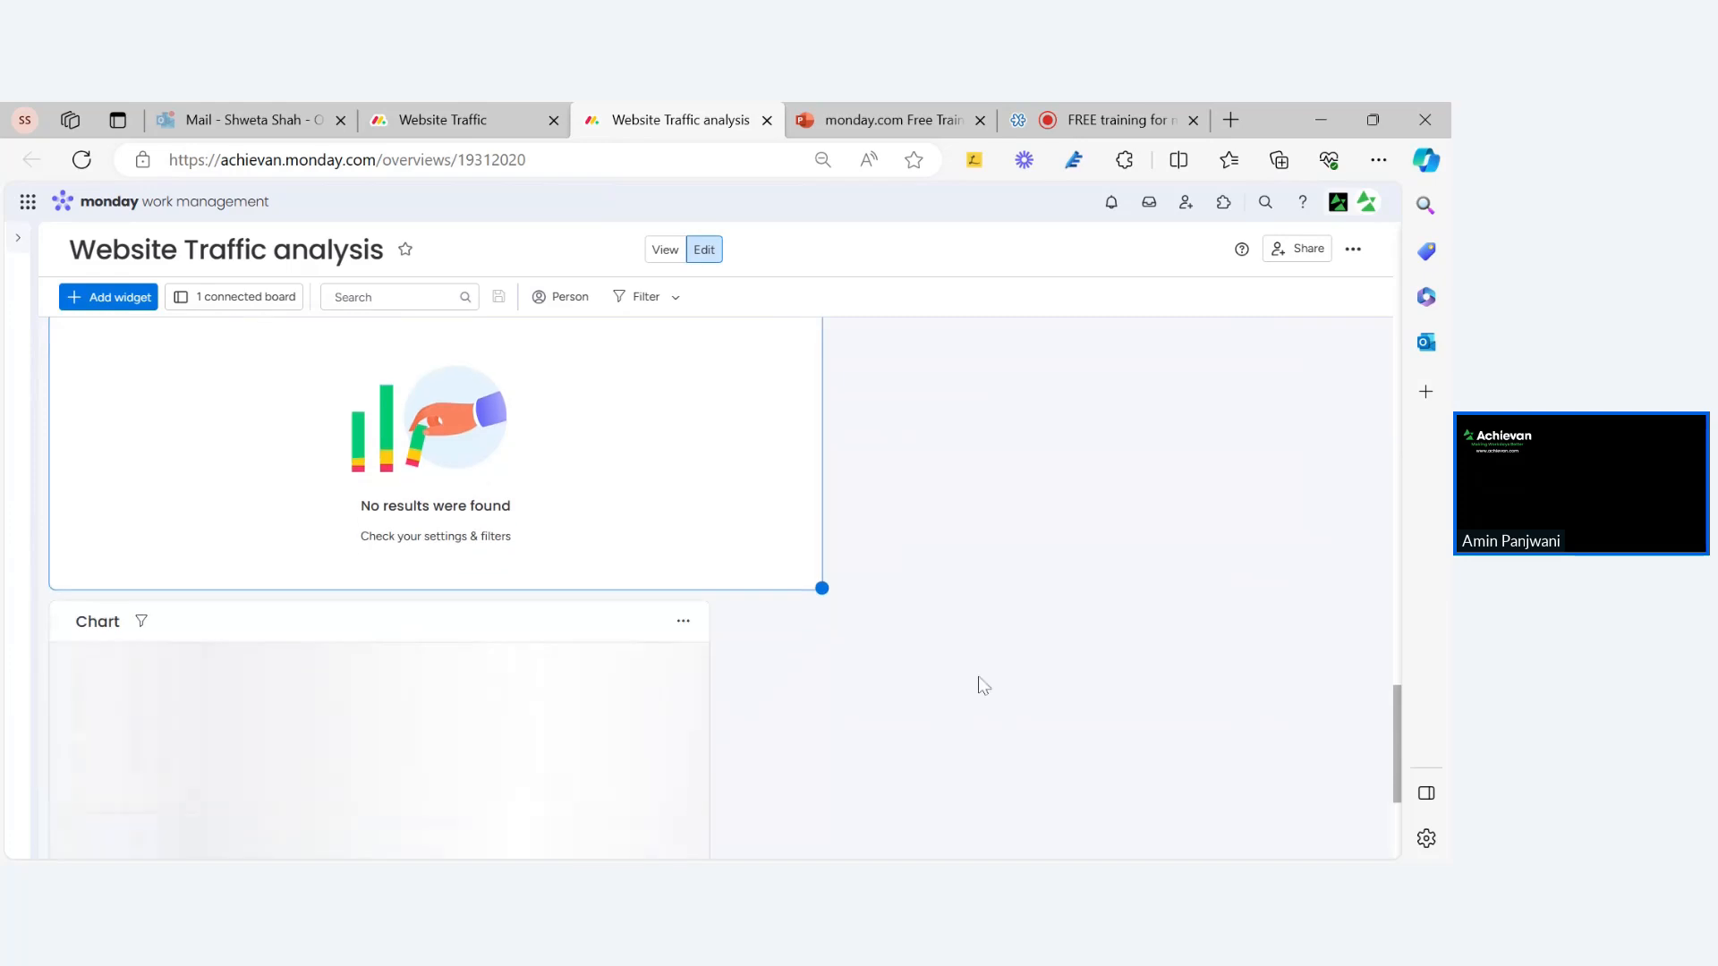
pyautogui.click(684, 364)
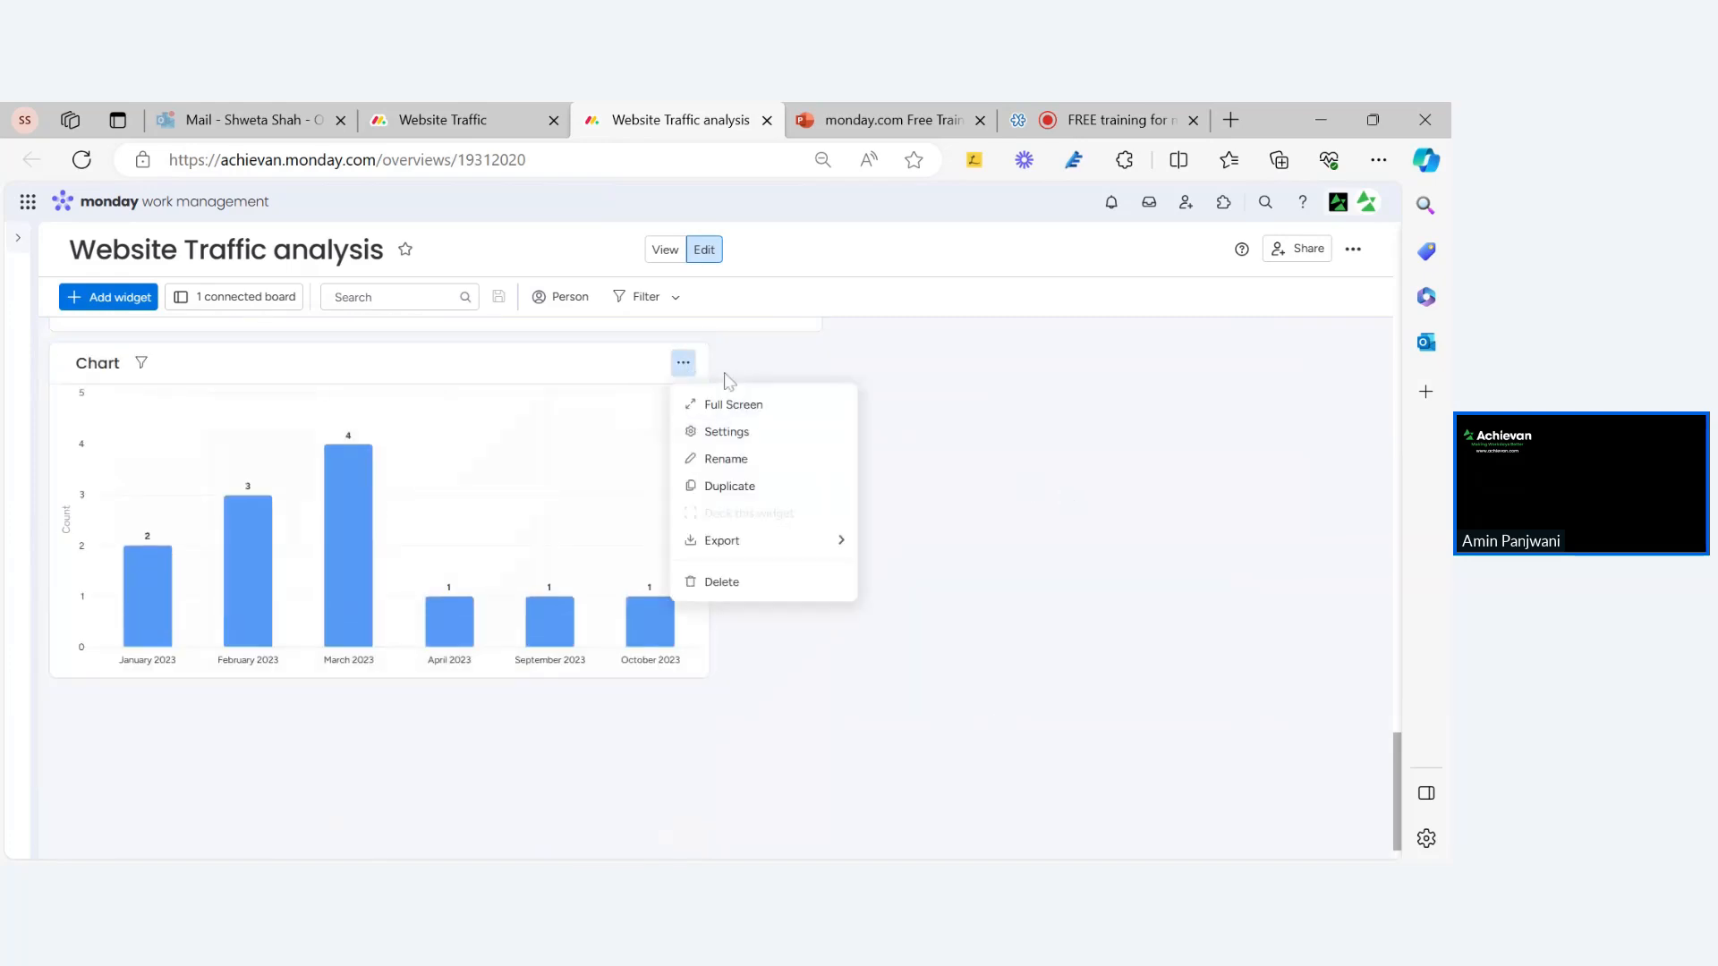
pyautogui.click(722, 374)
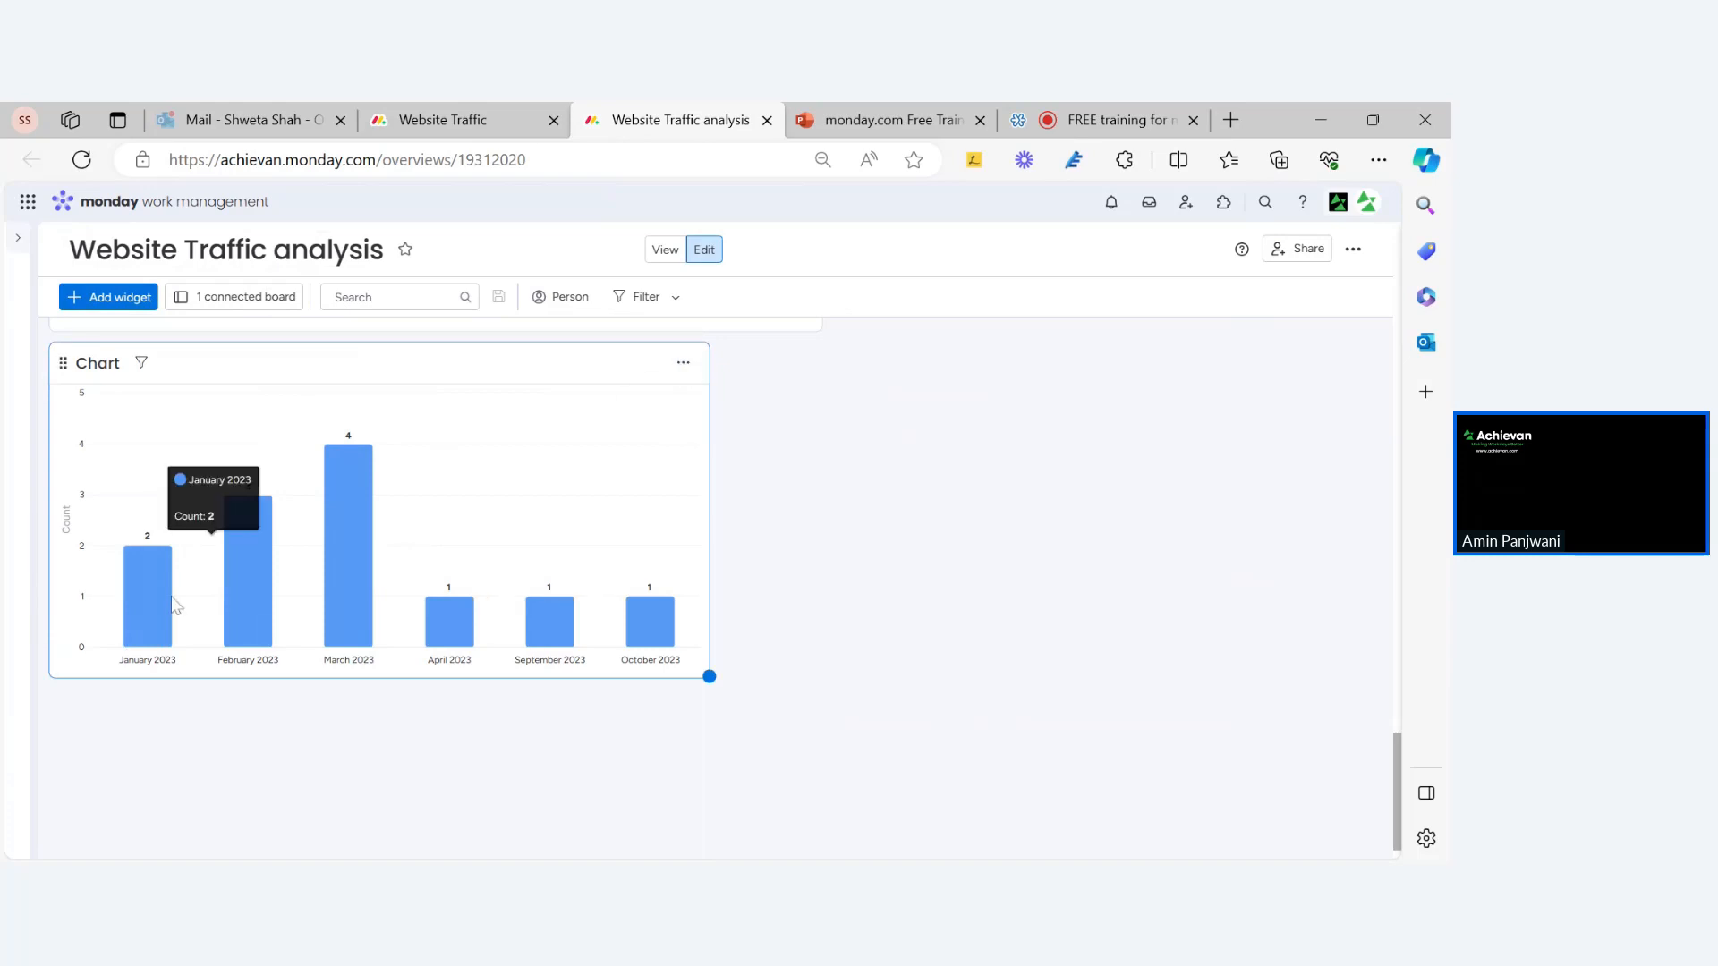
# Open the new Chart widget's settings and change its chart type to a line chart
pyautogui.click(683, 363)
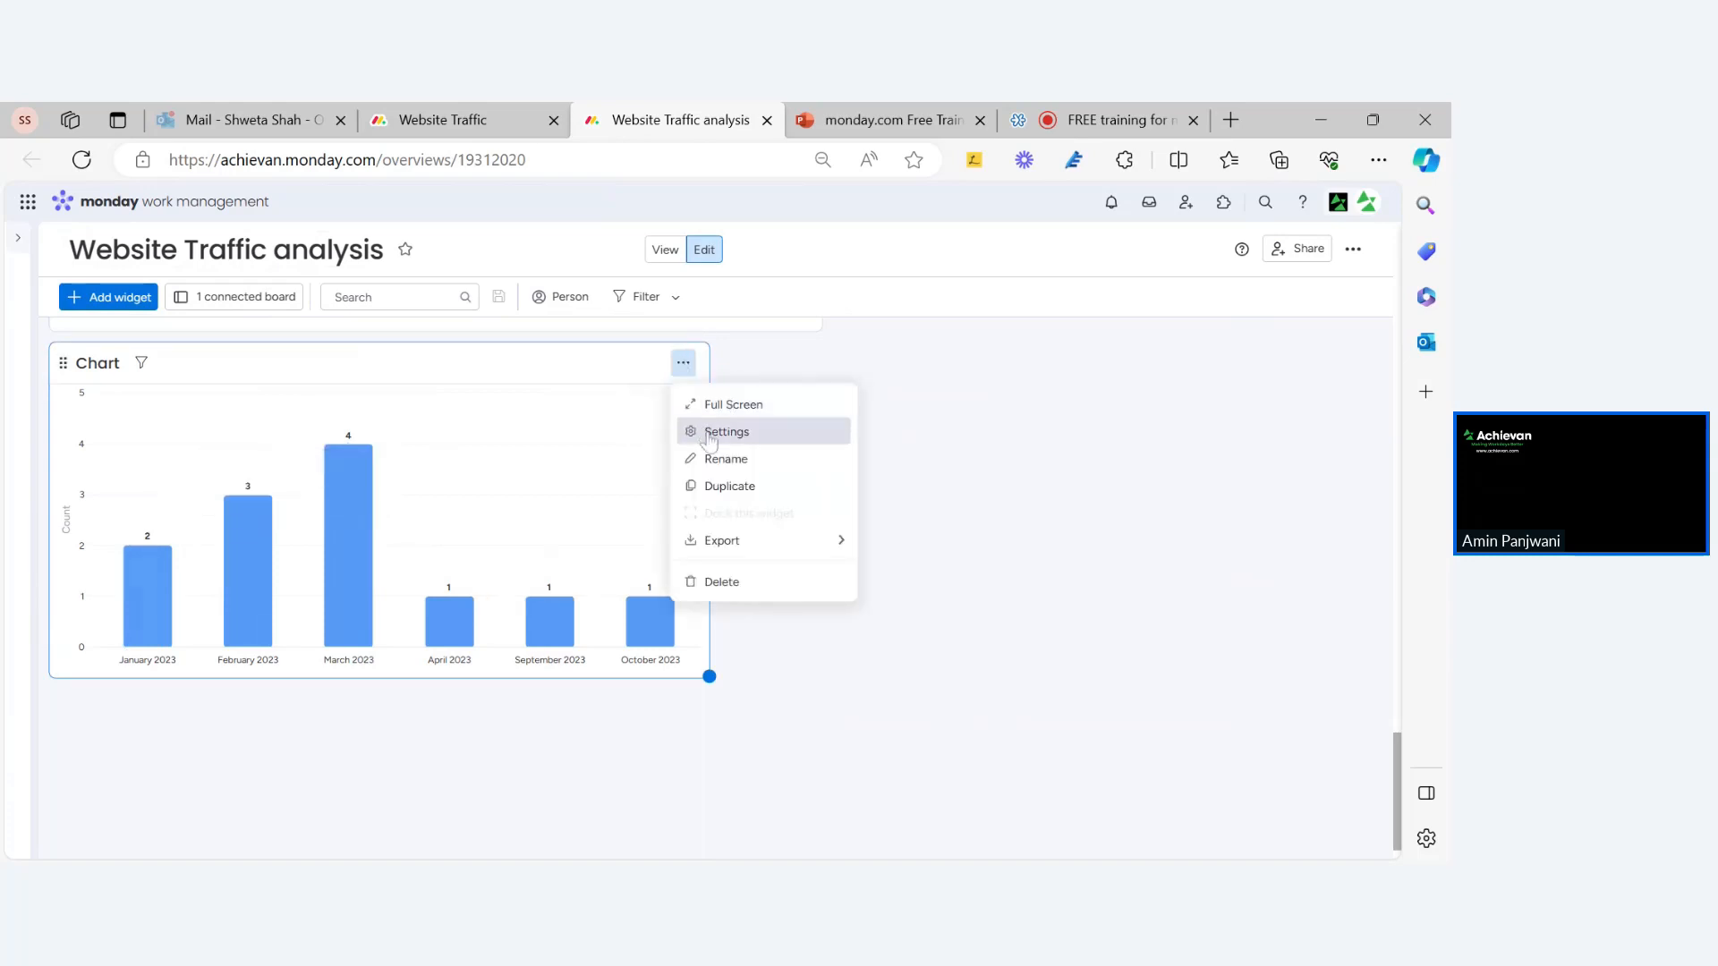
pyautogui.click(708, 436)
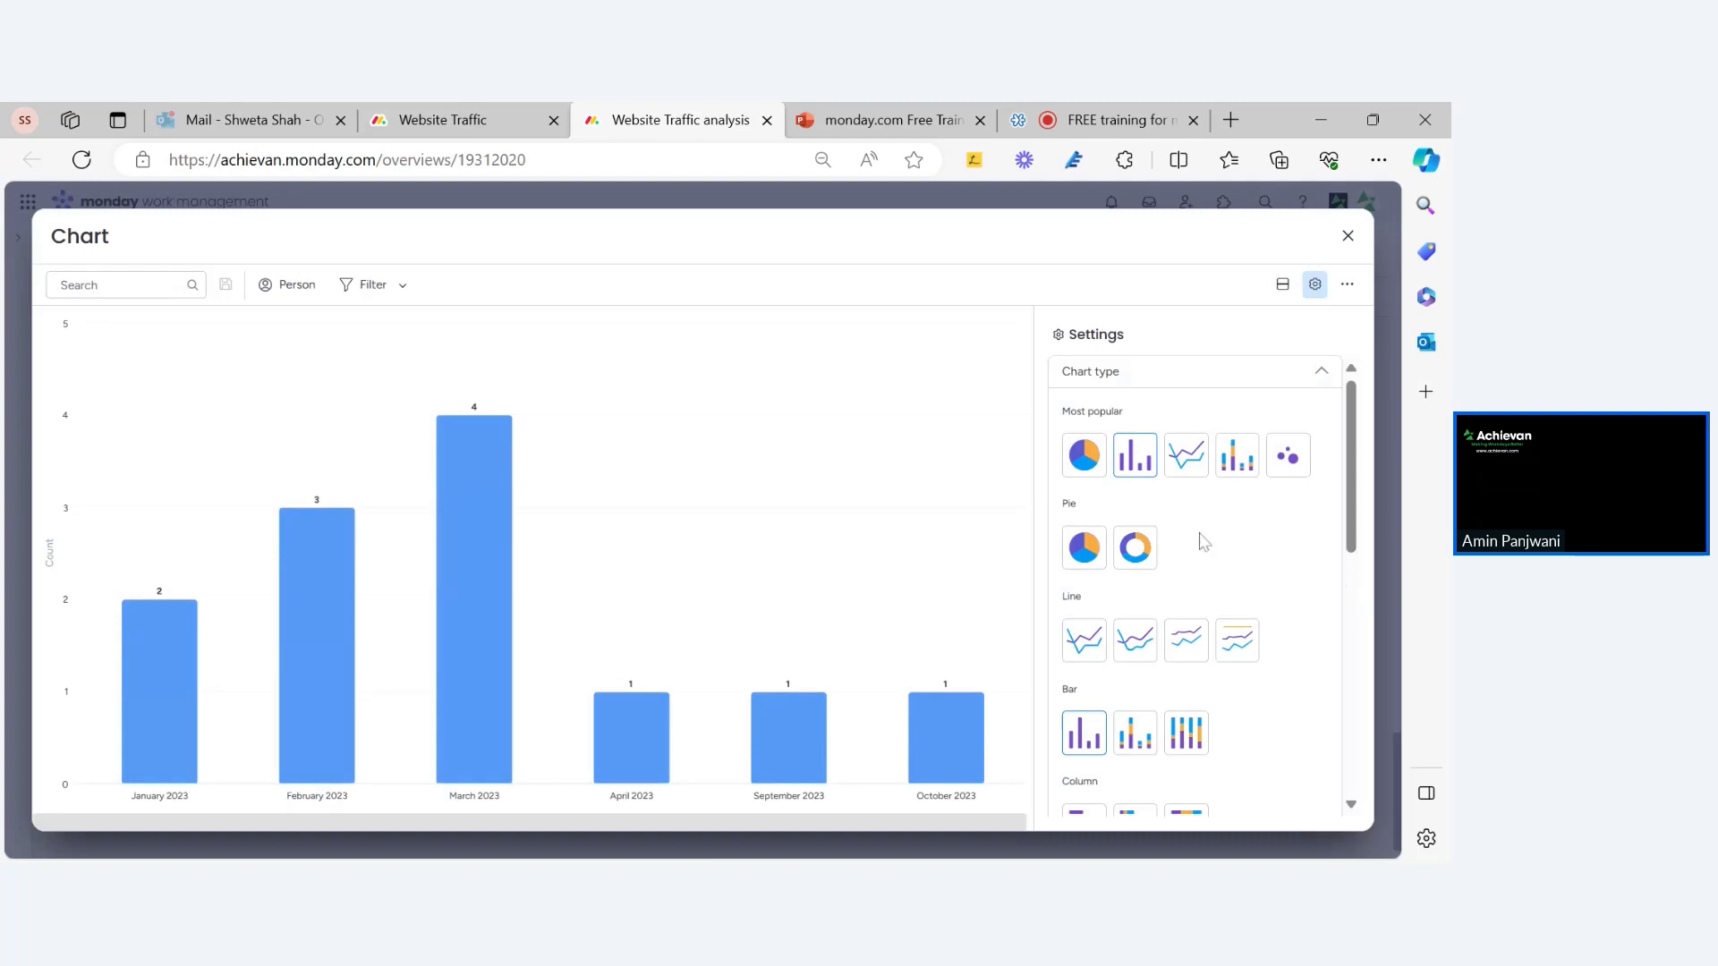
pyautogui.click(1200, 470)
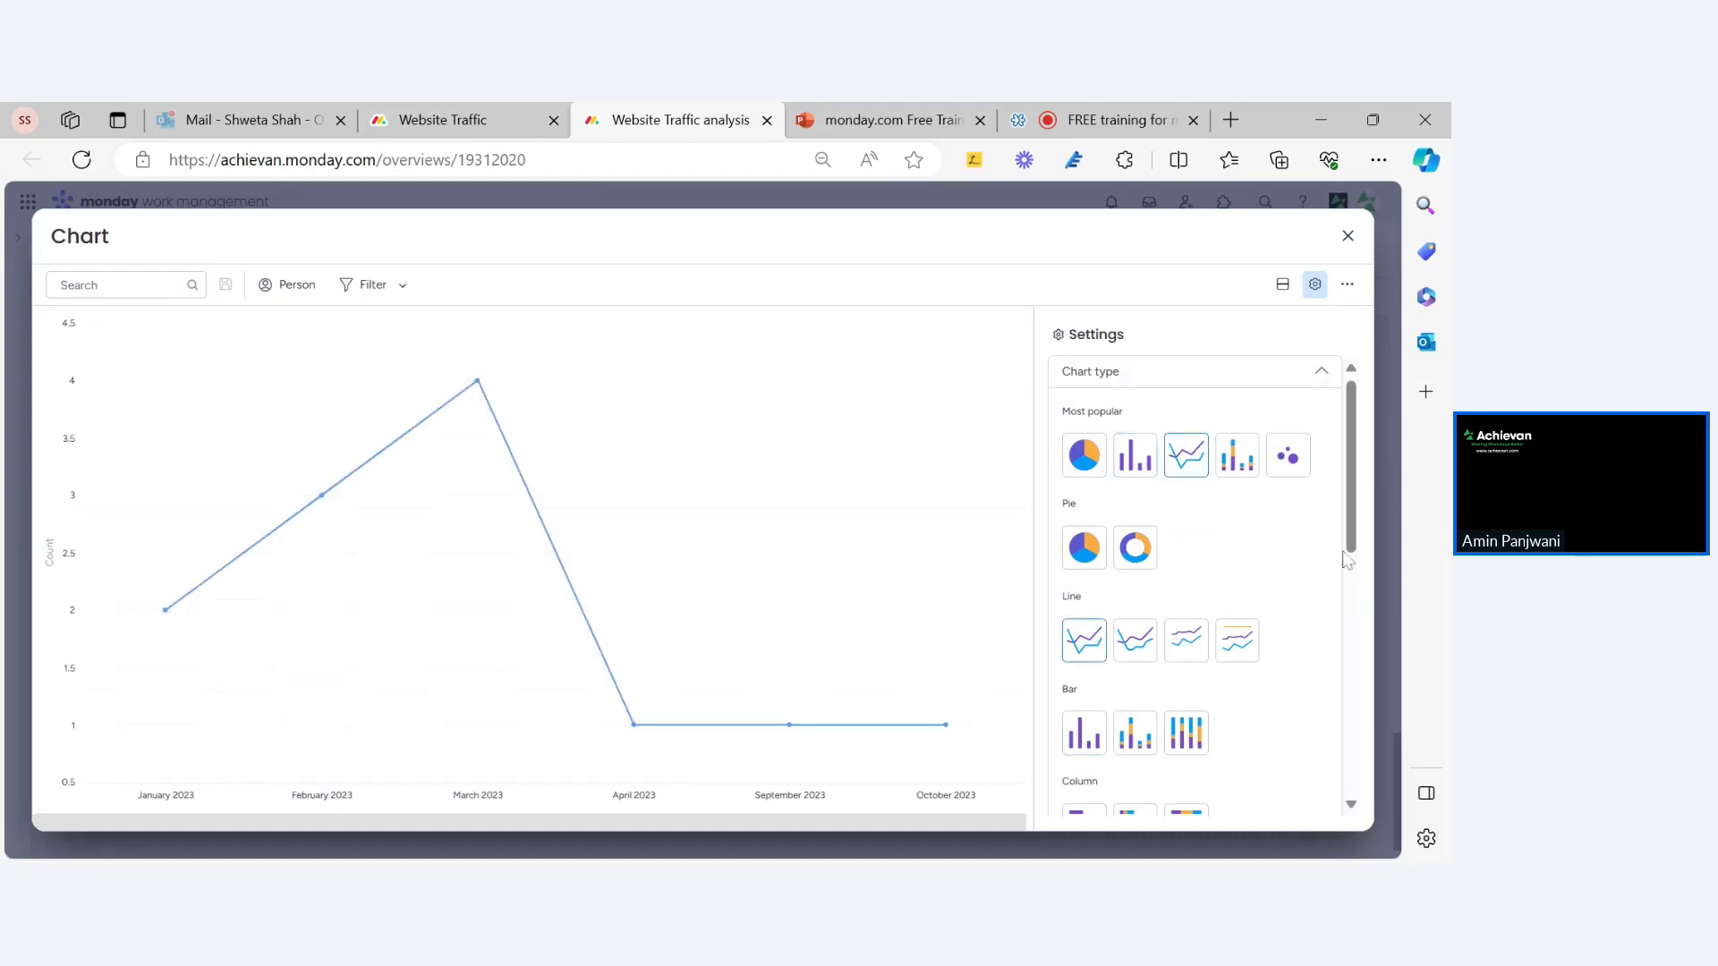
# Plot Organic search and Paid Search on the chart's Y axis instead of Count items
pyautogui.moveTo(1347, 562); pyautogui.dragTo(1423, 792)
pyautogui.click(1166, 541)
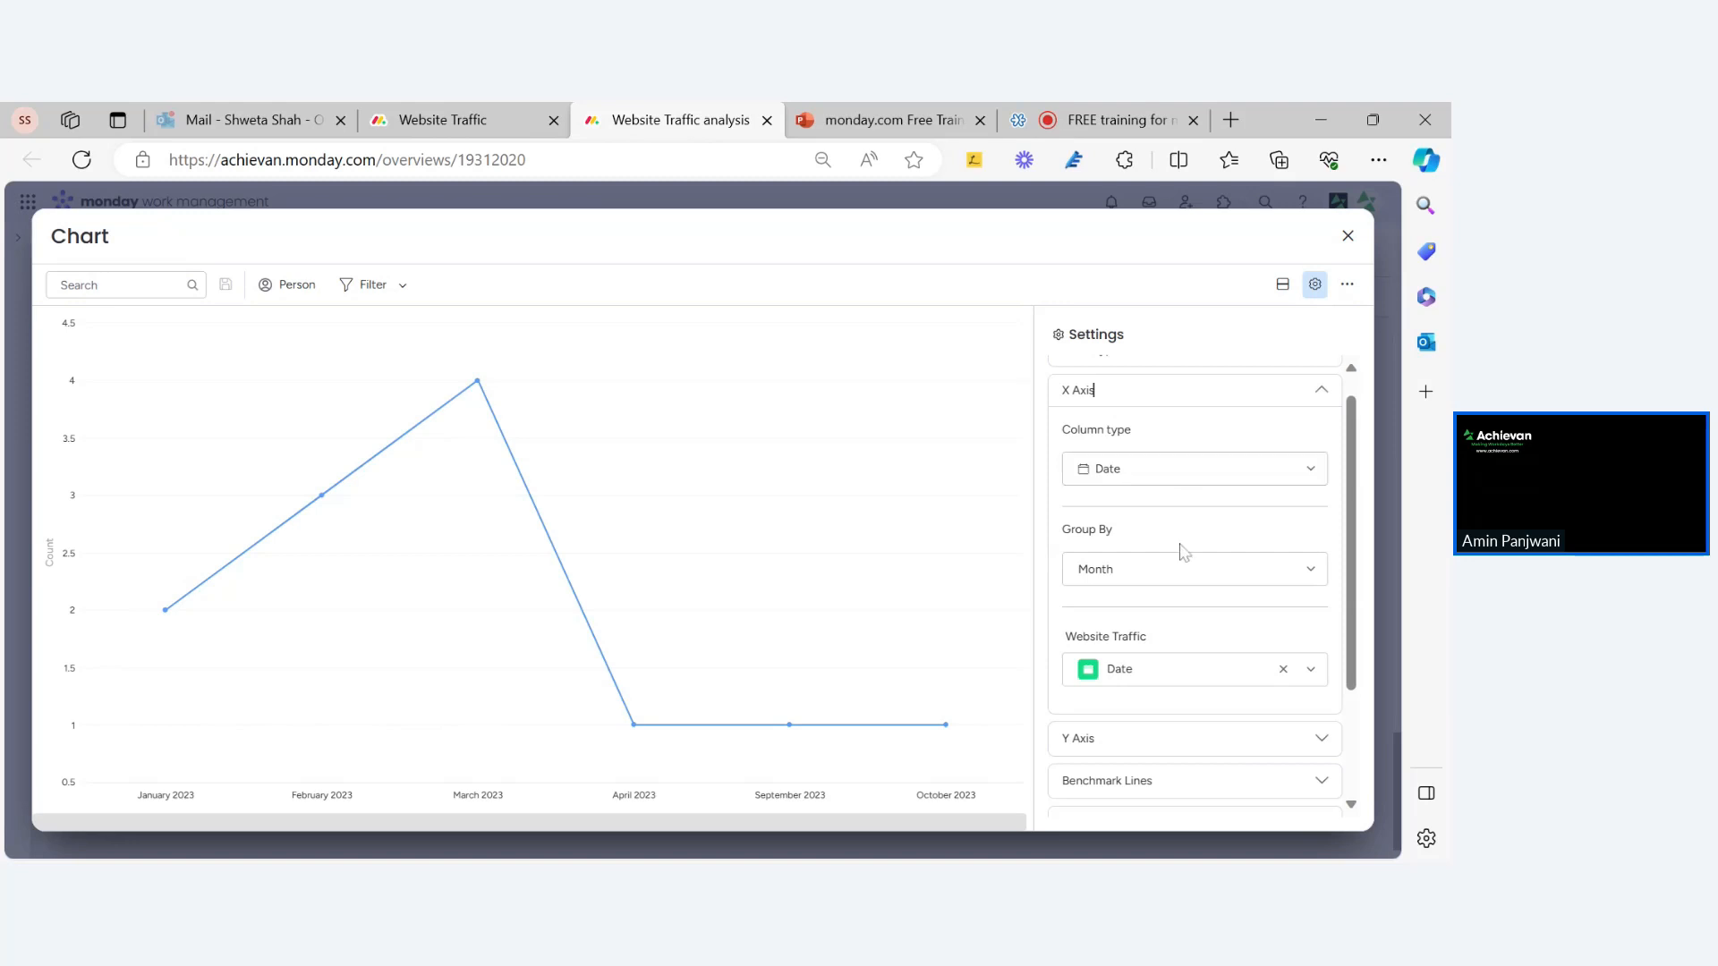
pyautogui.scroll(-3, 1190, 643)
pyautogui.click(1172, 598)
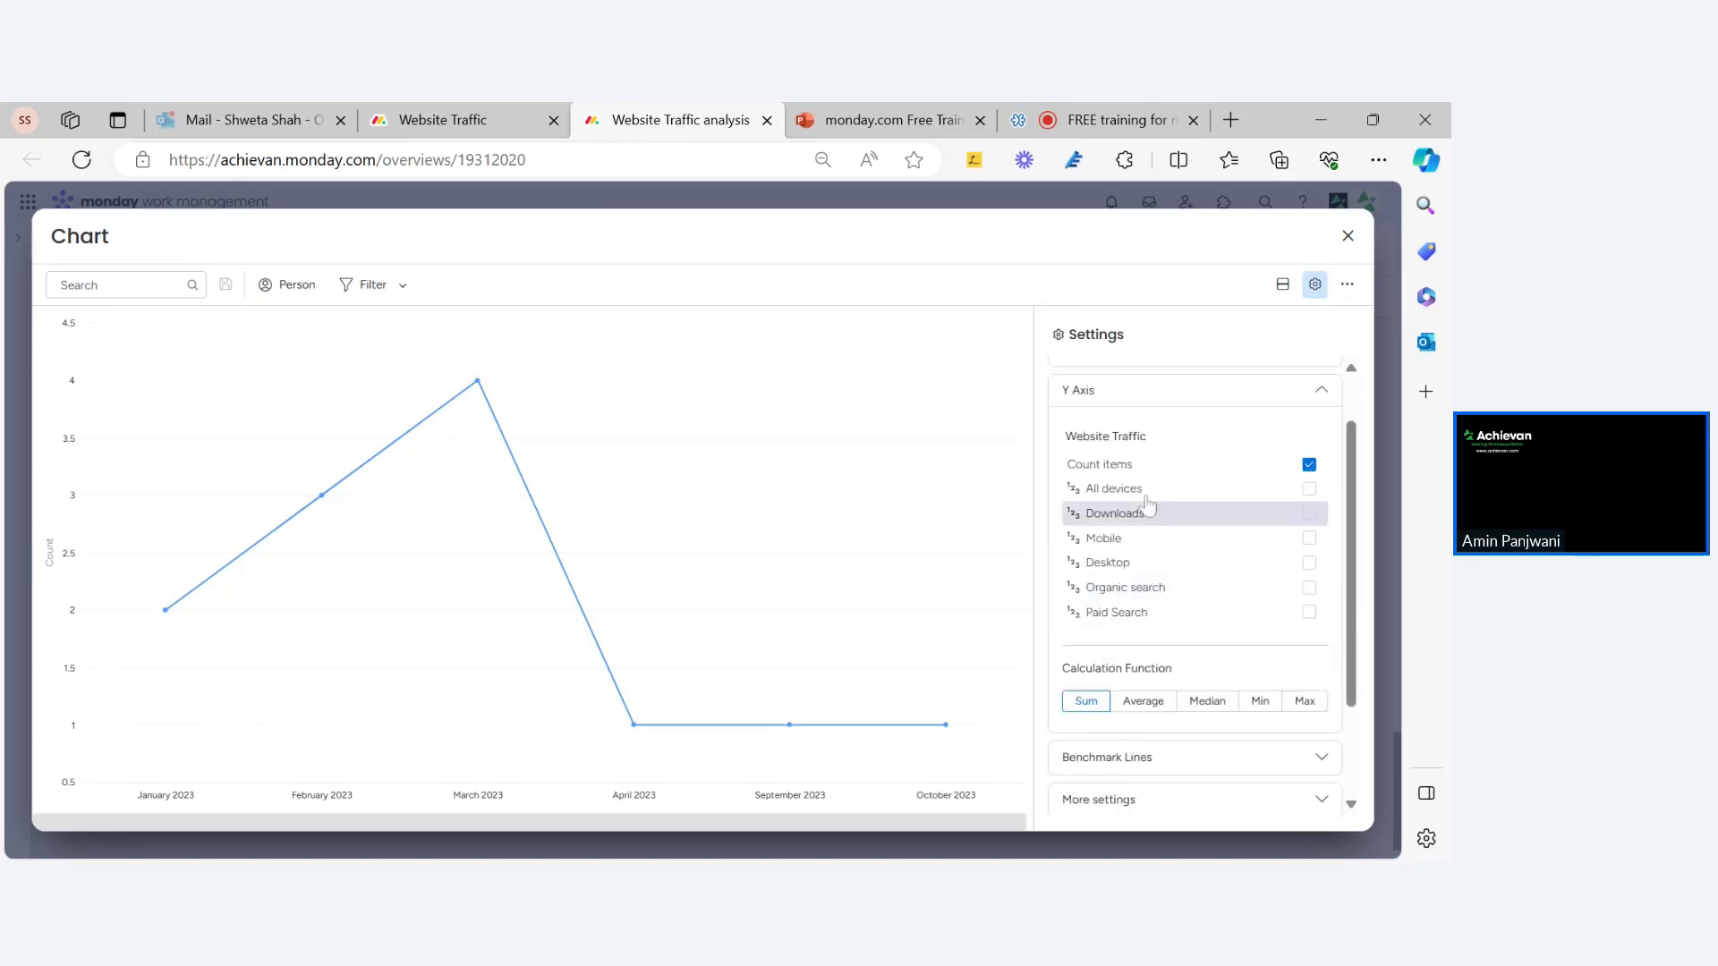
pyautogui.click(1310, 588)
pyautogui.click(1309, 612)
pyautogui.click(1309, 464)
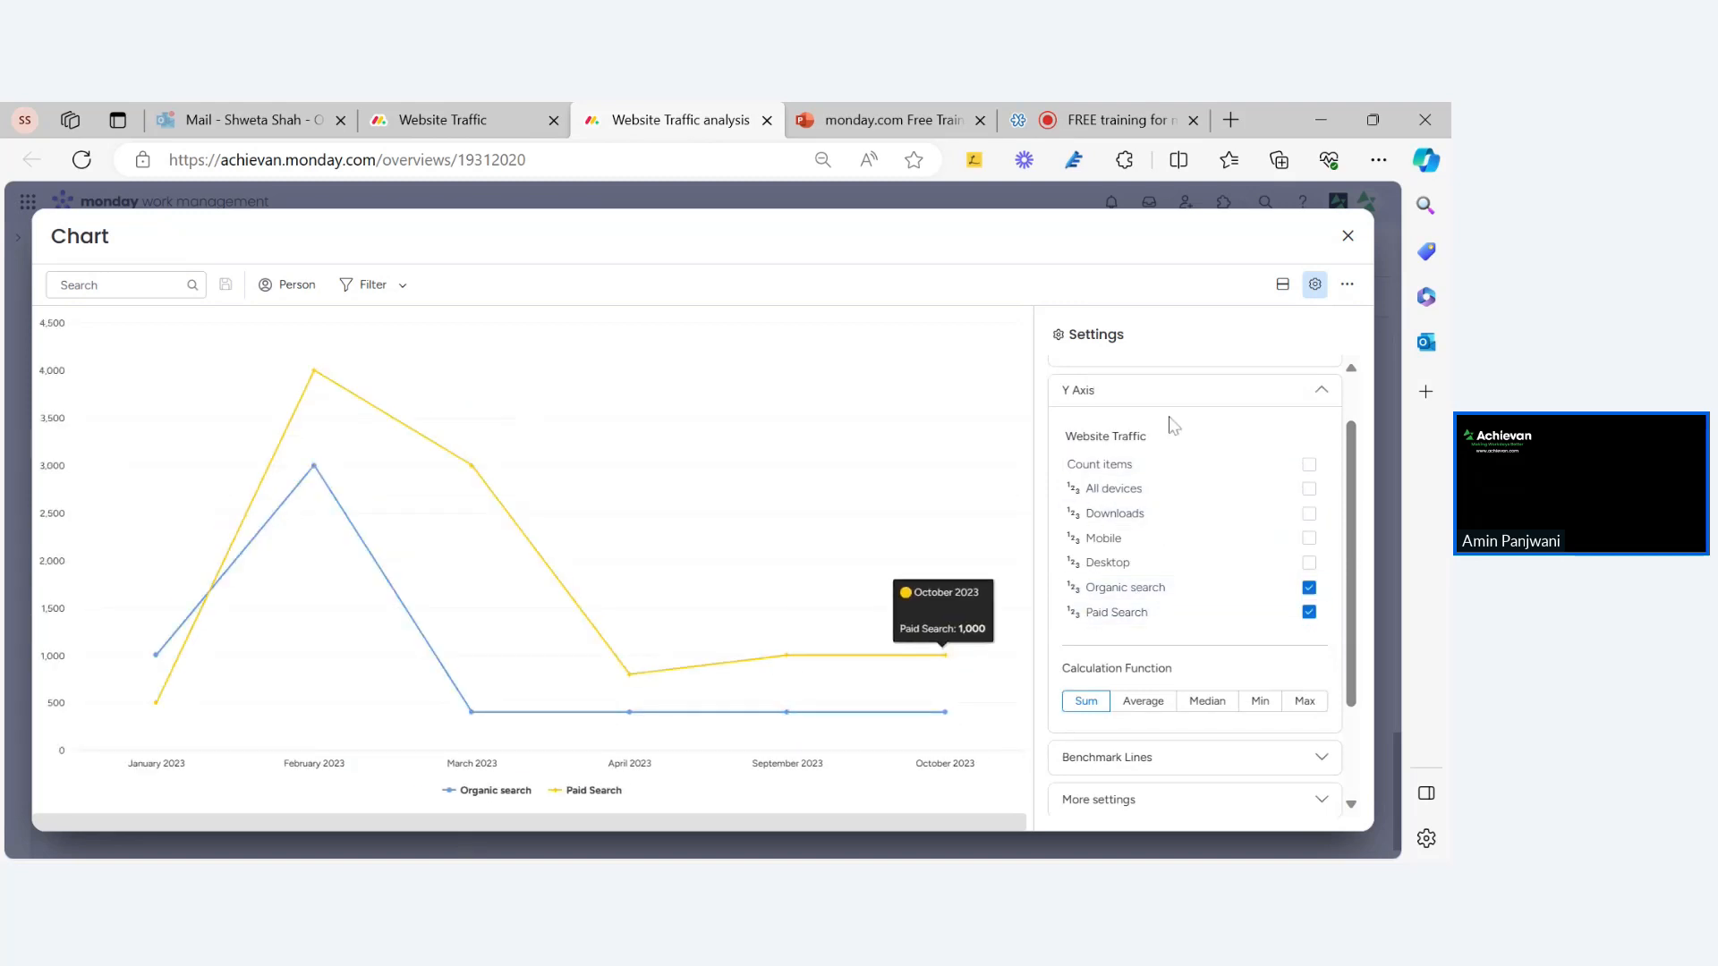
# Review the line chart's X axis and Y axis settings, then close the Chart widget's settings to return to the dashboard
pyautogui.scroll(2, 1173, 556)
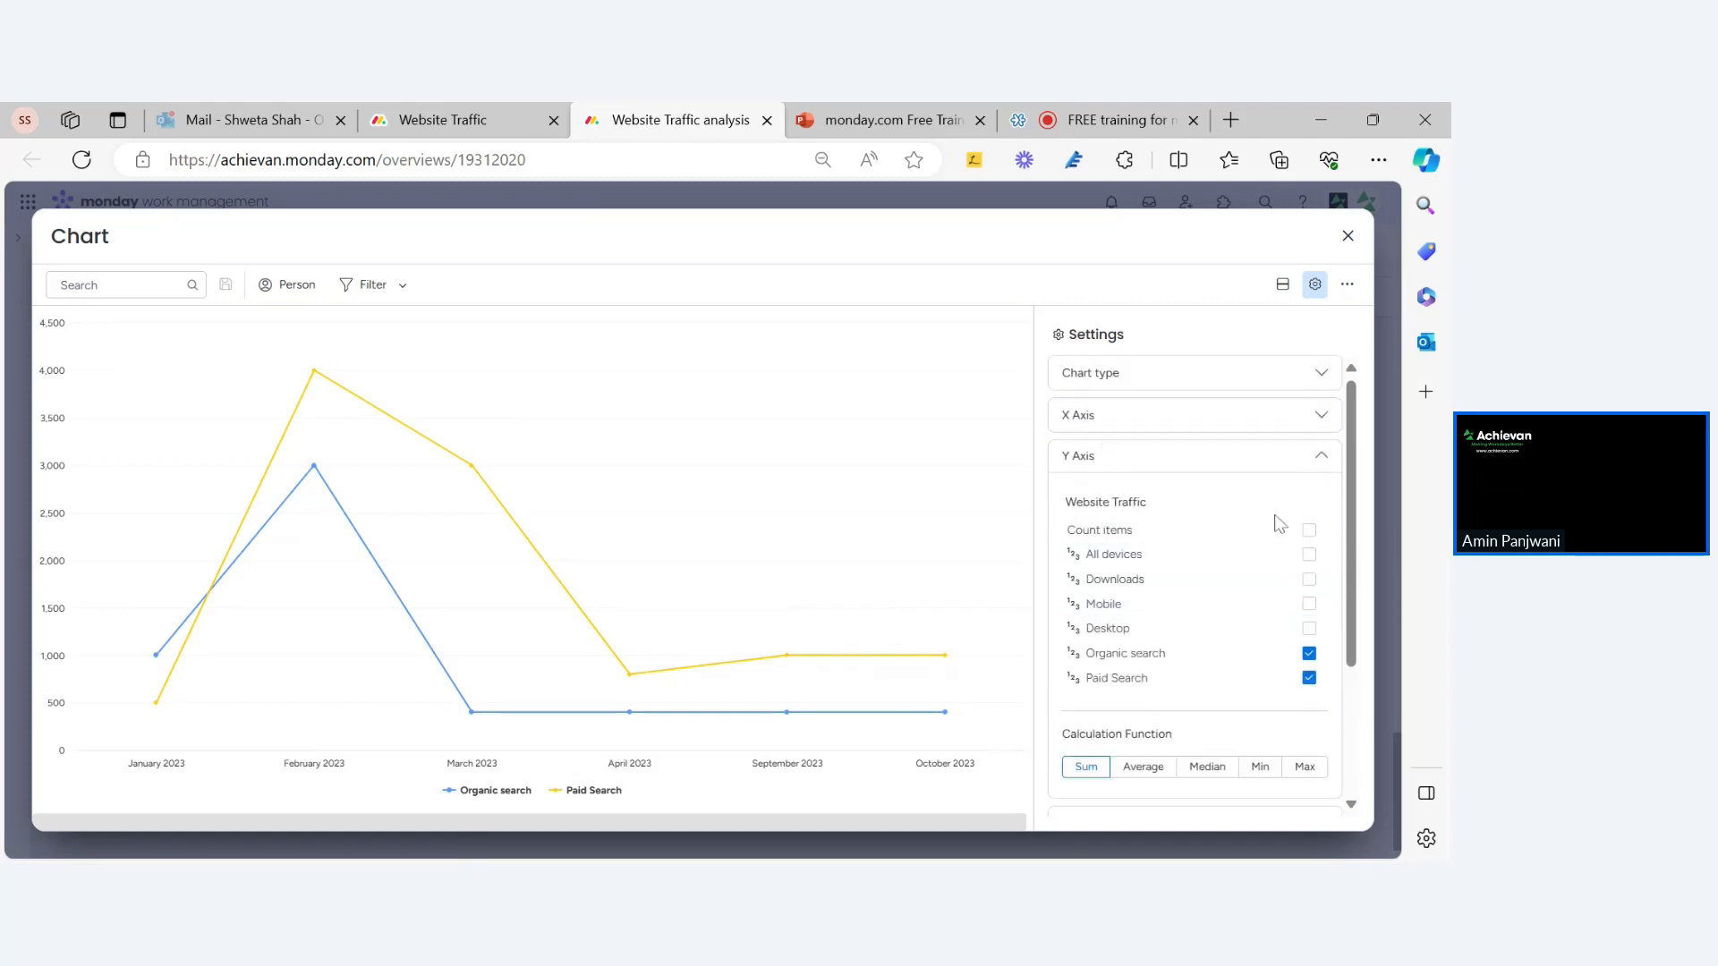
pyautogui.click(1149, 411)
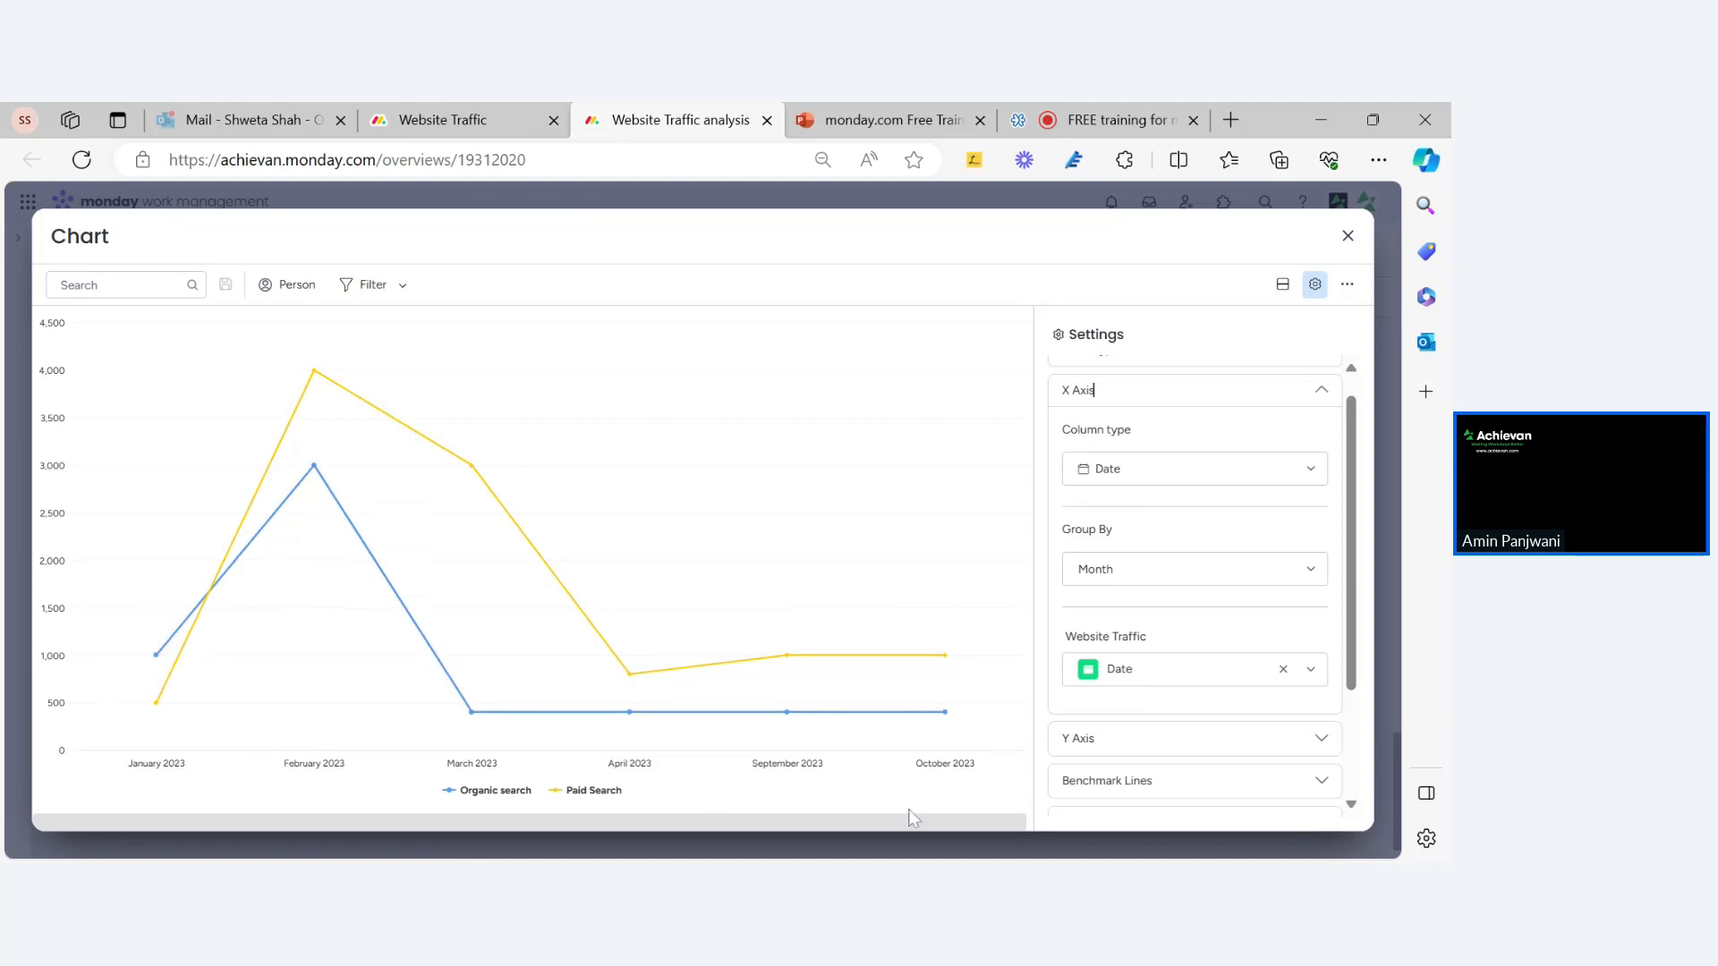
pyautogui.click(1163, 481)
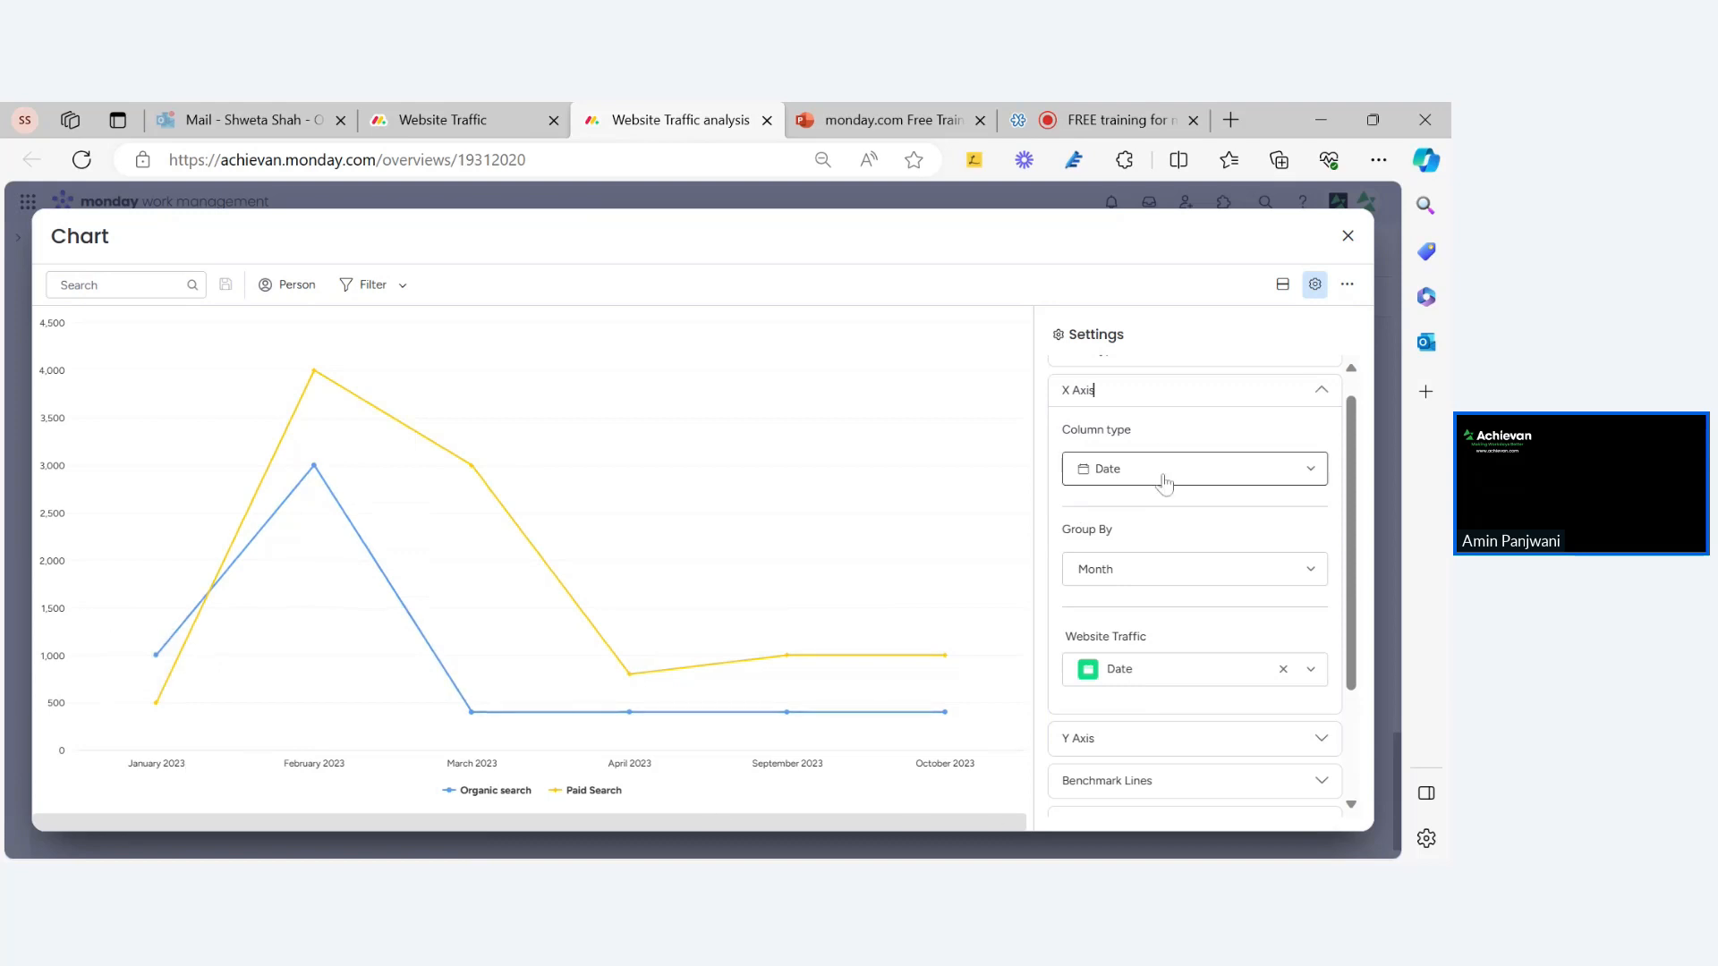
pyautogui.click(1085, 394)
pyautogui.click(1155, 453)
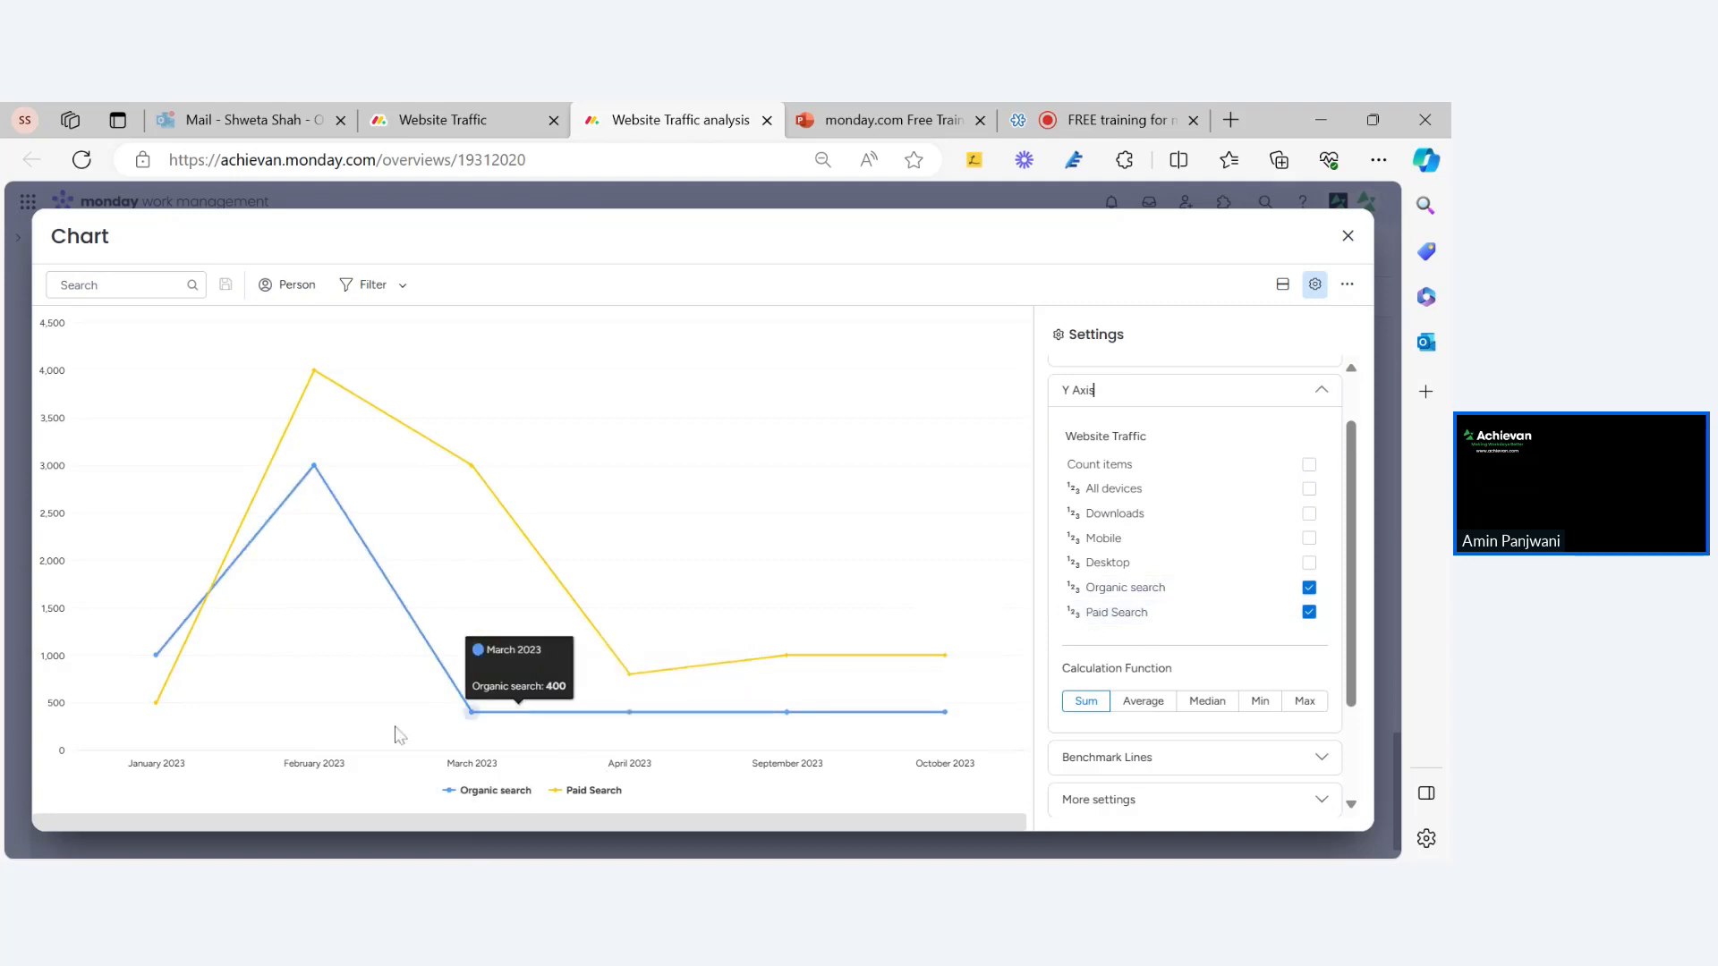
pyautogui.click(1346, 237)
# Examine the monthly Organic search and Paid Search points on the dashboard's line chart, and check them against the Website Traffic board
pyautogui.scroll(-3, 845, 525)
pyautogui.scroll(2, 845, 525)
pyautogui.scroll(-1, 845, 526)
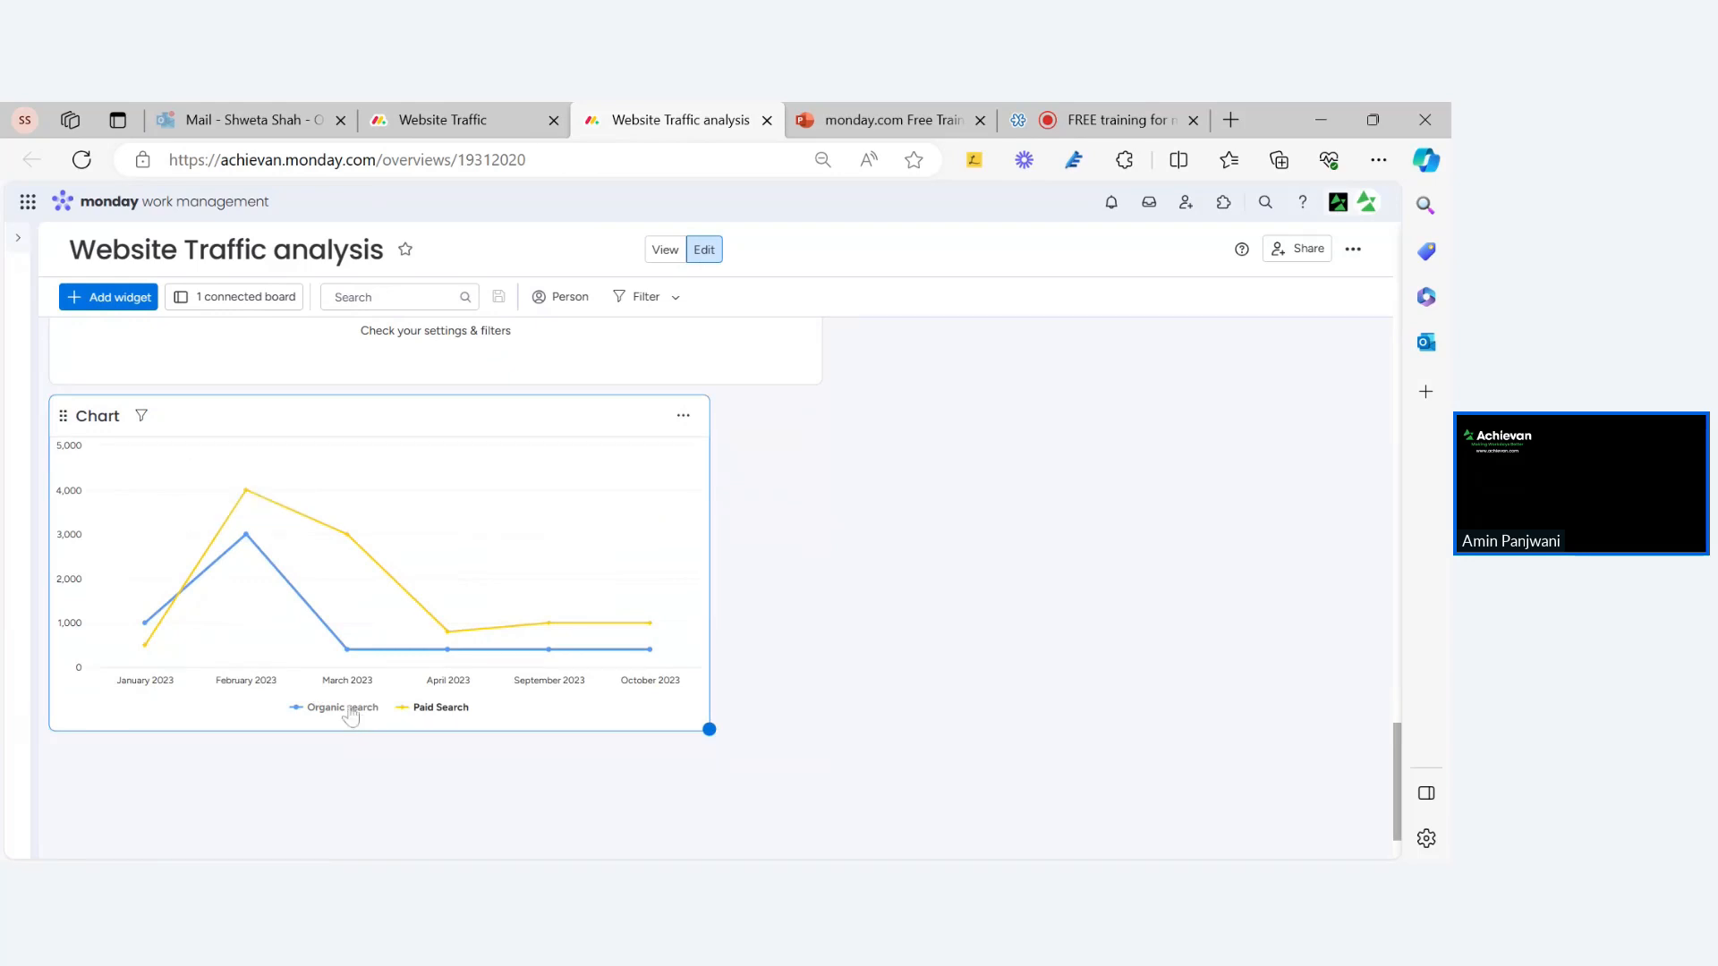
pyautogui.moveTo(154, 628)
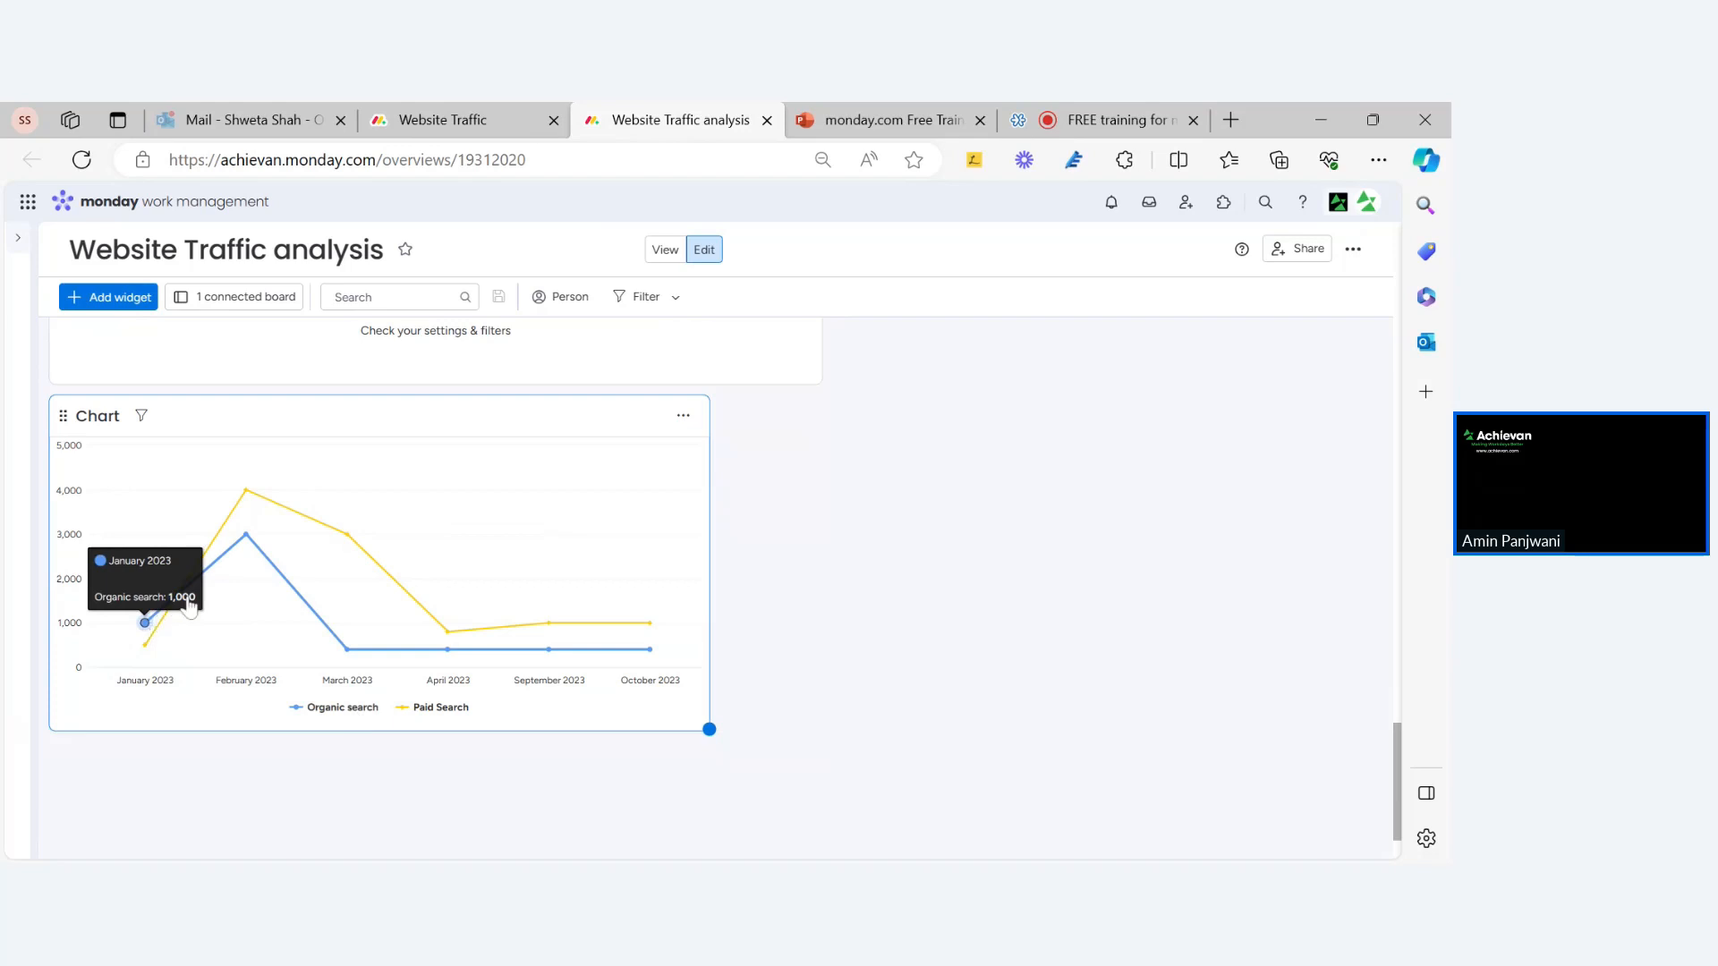
pyautogui.moveTo(257, 555)
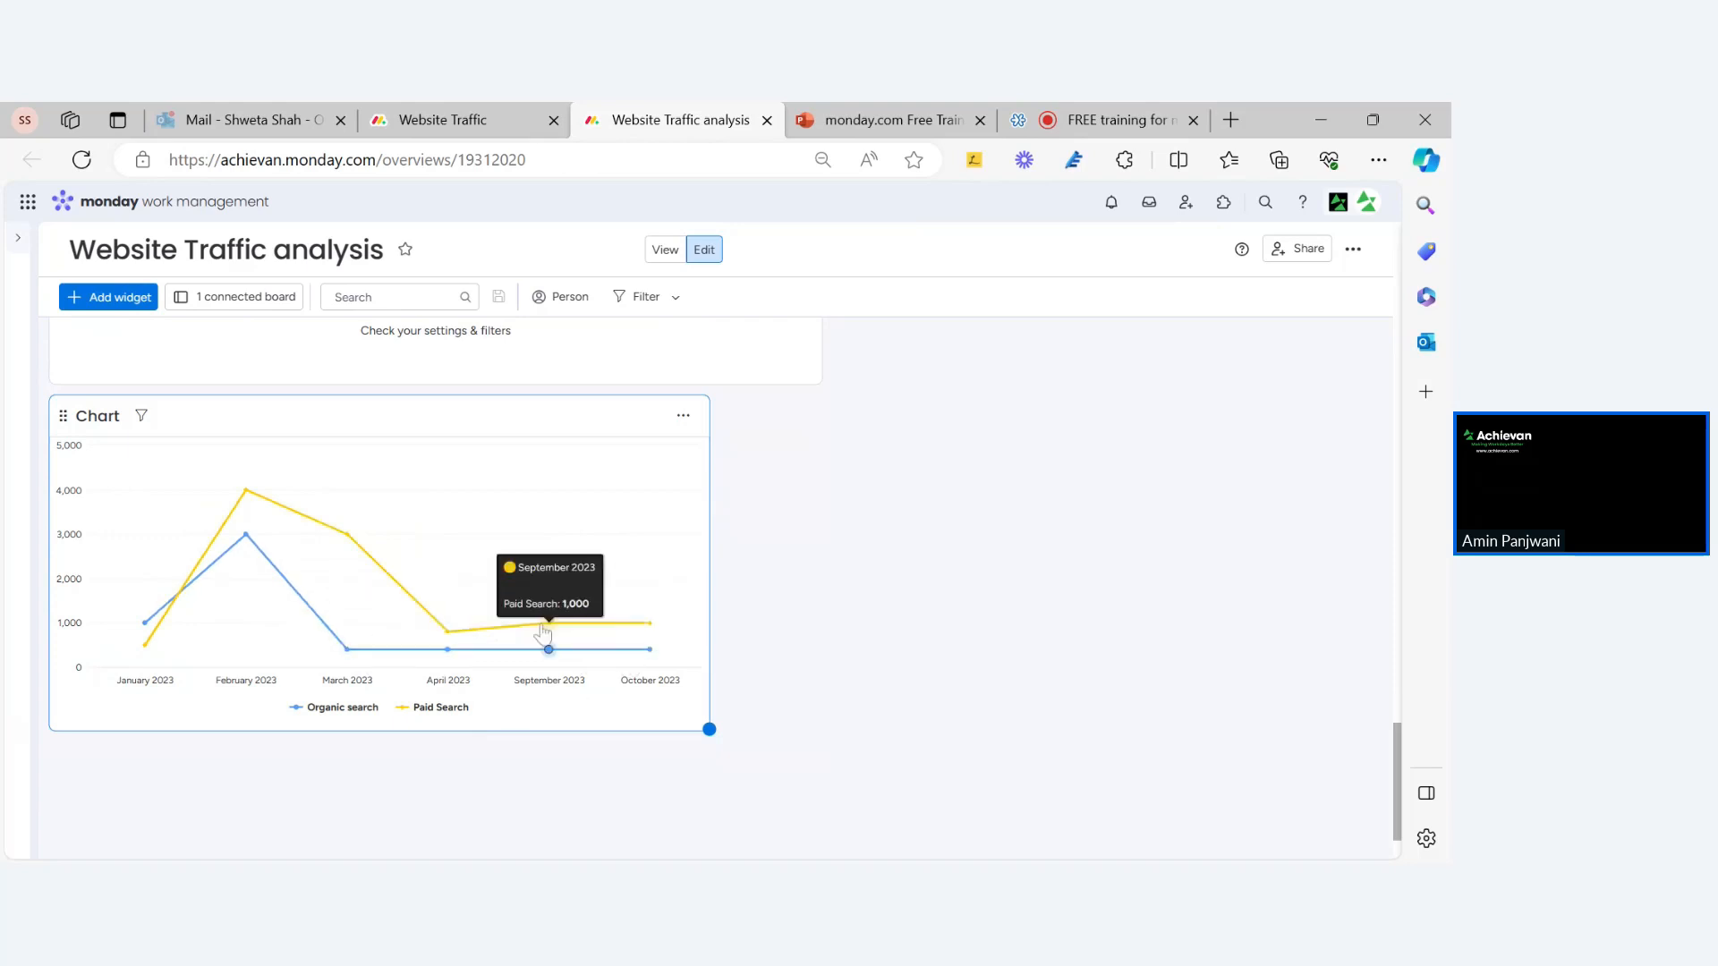
pyautogui.click(438, 107)
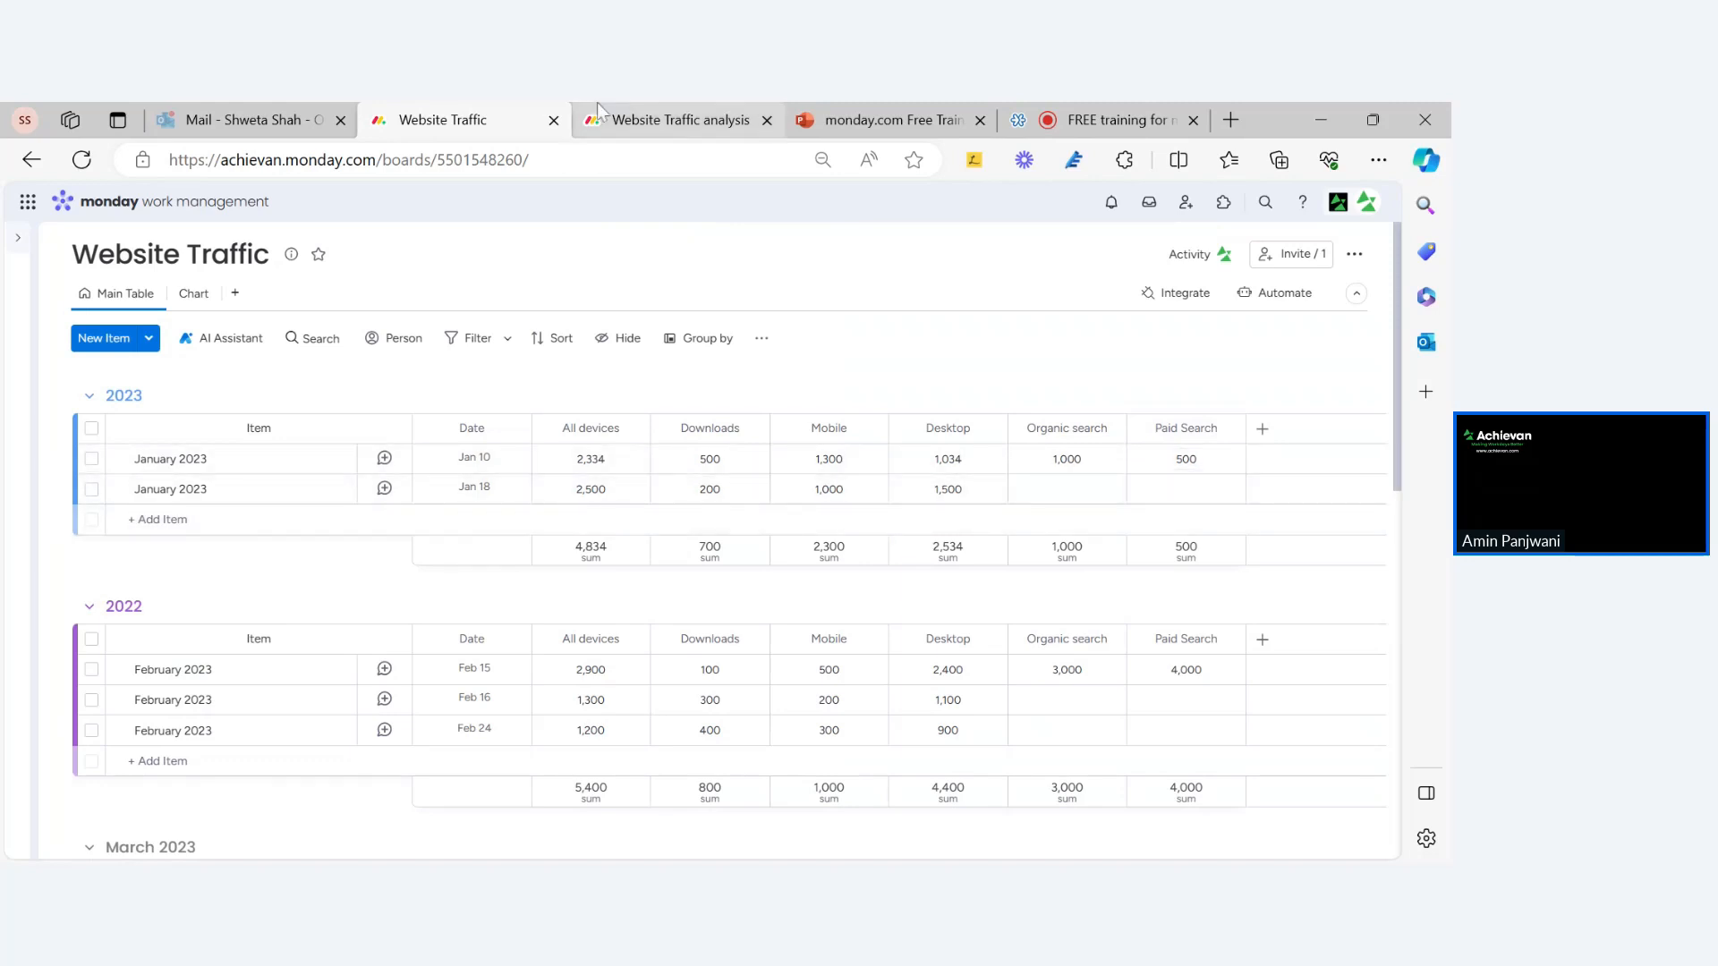
# Return to the Website Traffic analysis dashboard and enlarge the Chart widget slightly in width and height
pyautogui.click(662, 119)
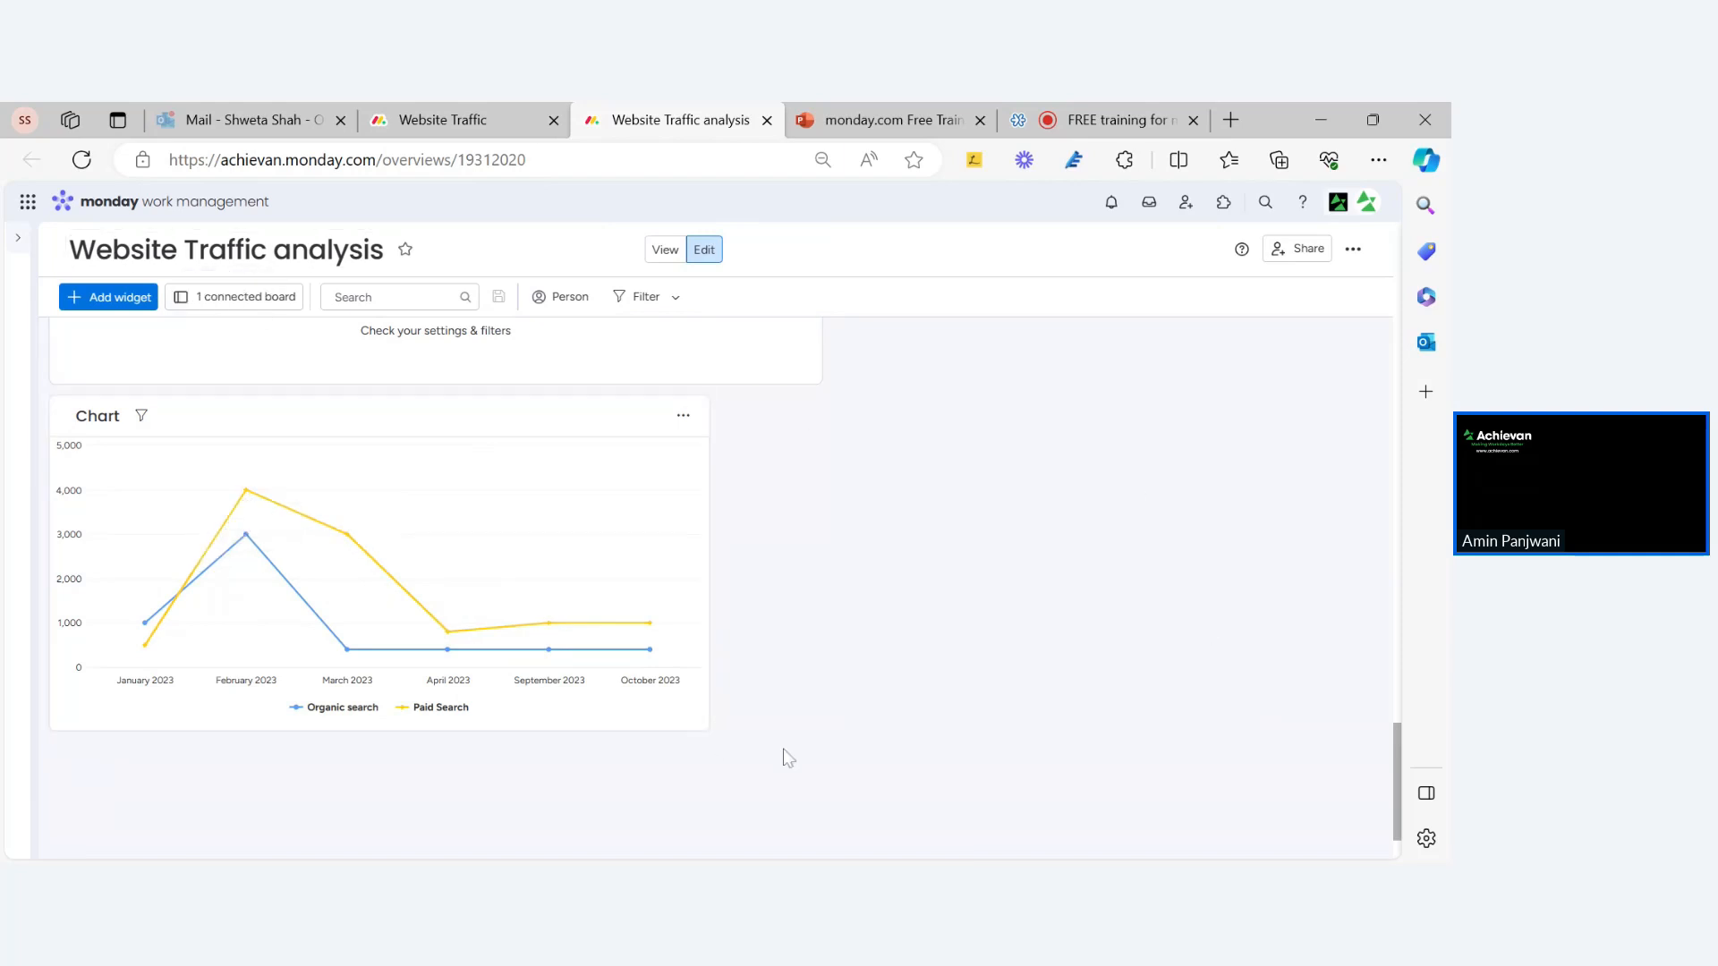
pyautogui.moveTo(706, 724); pyautogui.dragTo(770, 763)
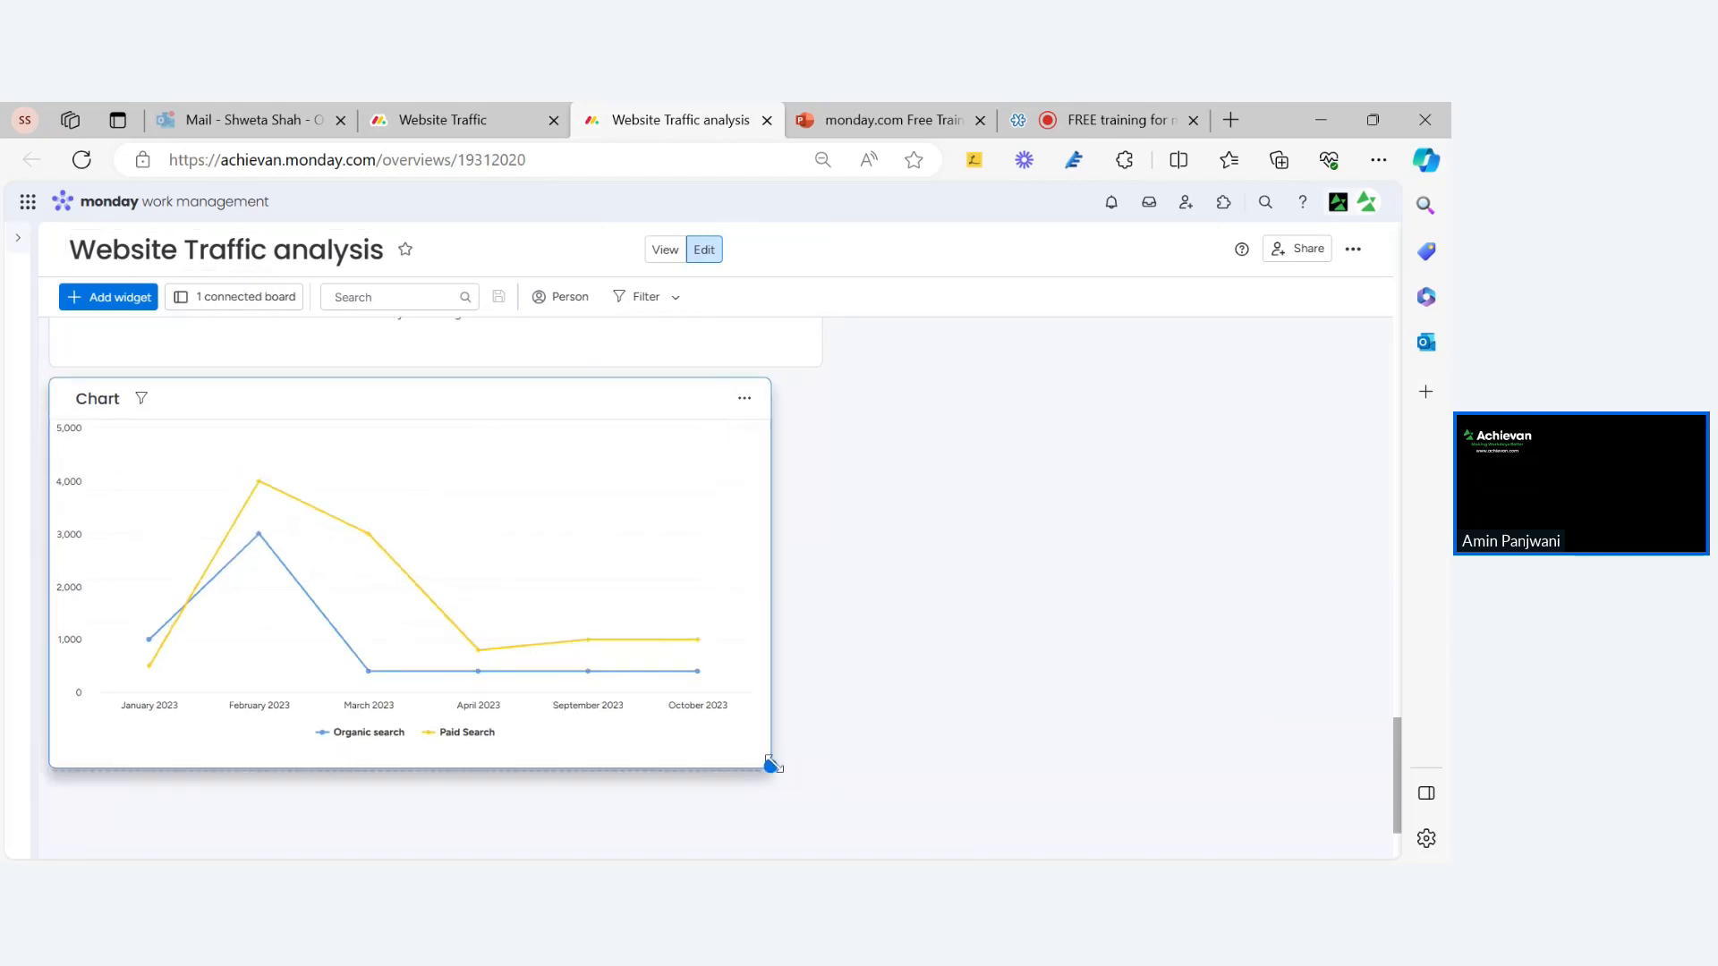